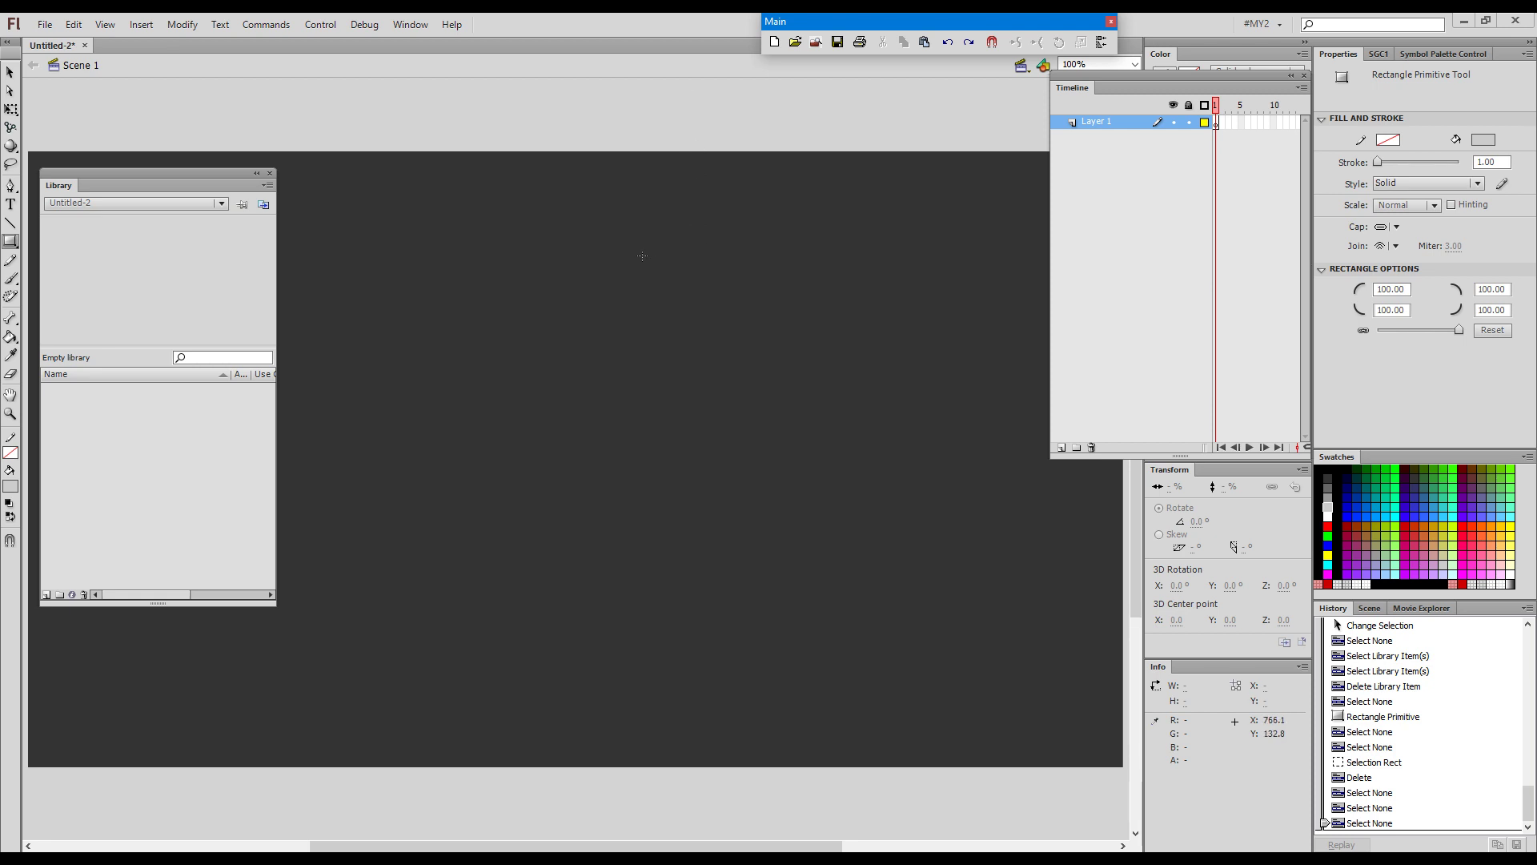
Draw an upright rounded rectangle primitive about 37 by 187 px and duplicate it twice straight down to form a vertical column of three
left_click_drag(640, 232, 671, 383)
key("v")
left_click_drag(659, 276, 660, 591)
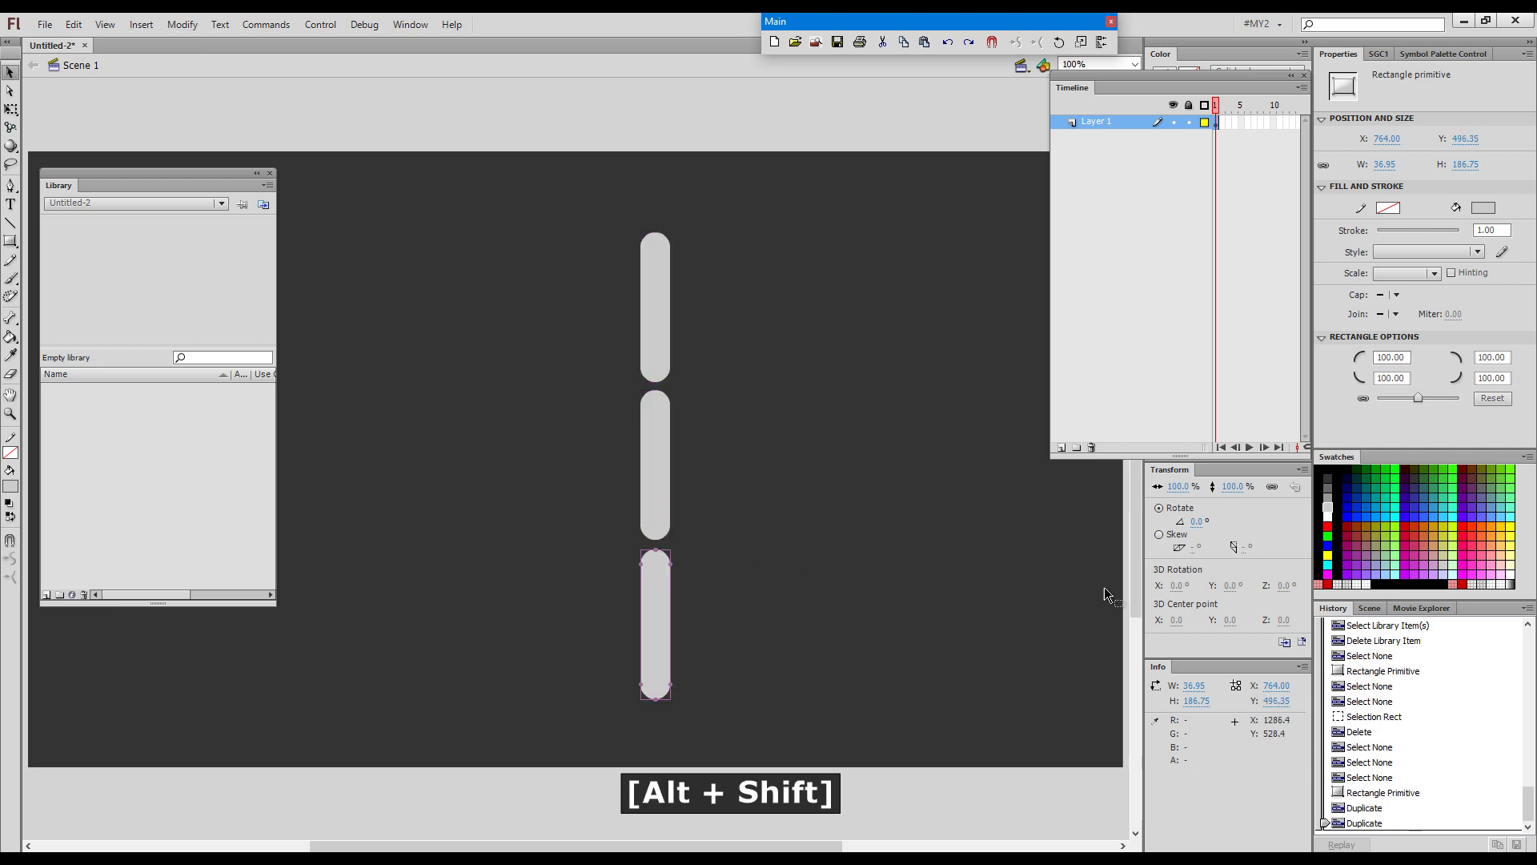
Shorten the lowest capsule to a height of 72 px
left_click(1196, 701)
left_click_drag(1197, 701, 1101, 698)
left_click(801, 599)
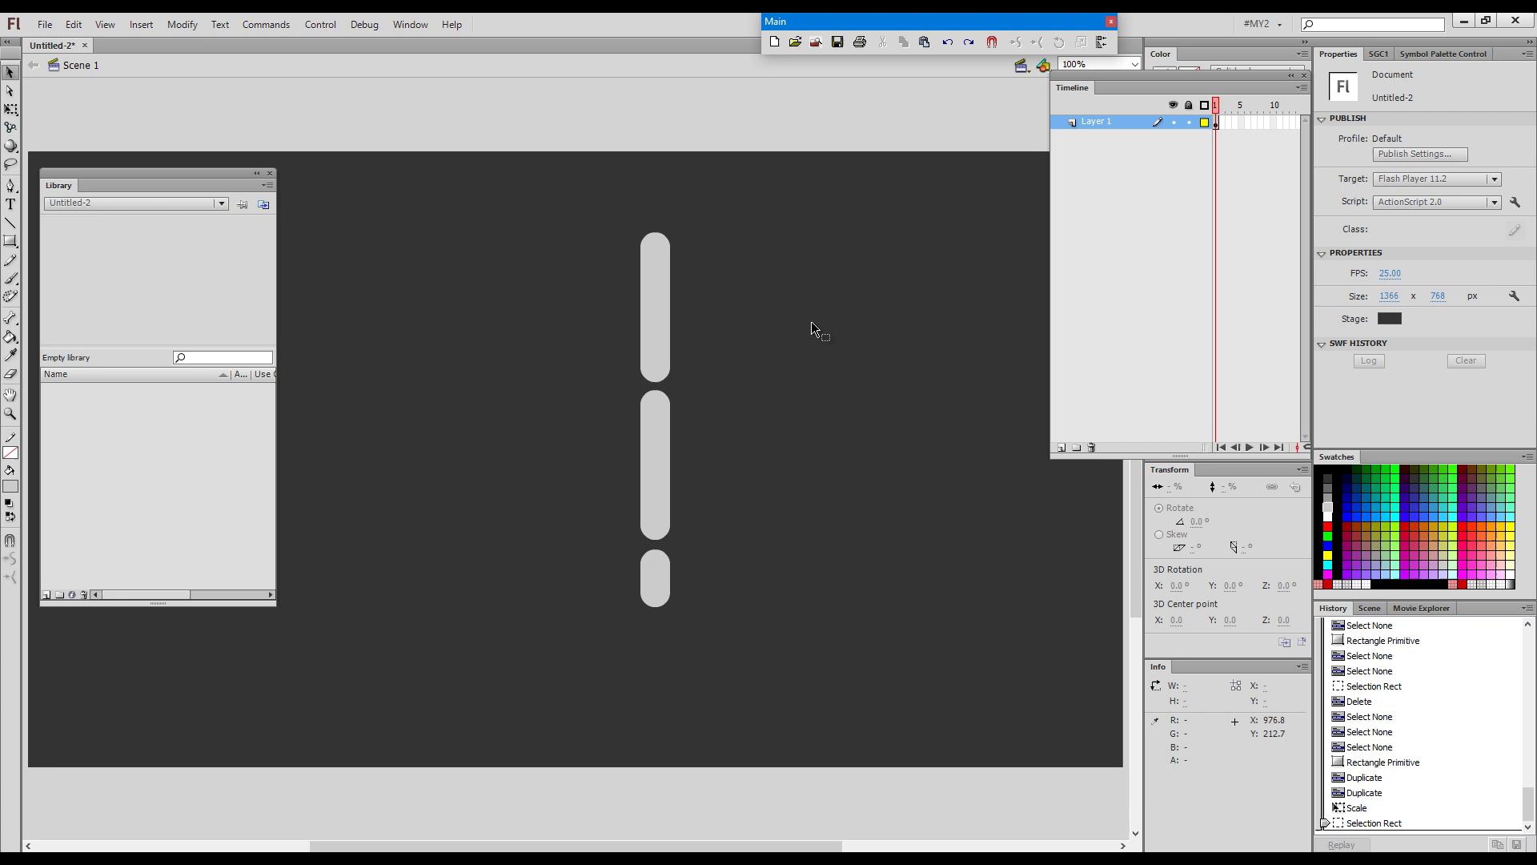
Convert each of the three capsules into its own Graphic symbol with the default name, working from top to bottom
left_click(658, 375)
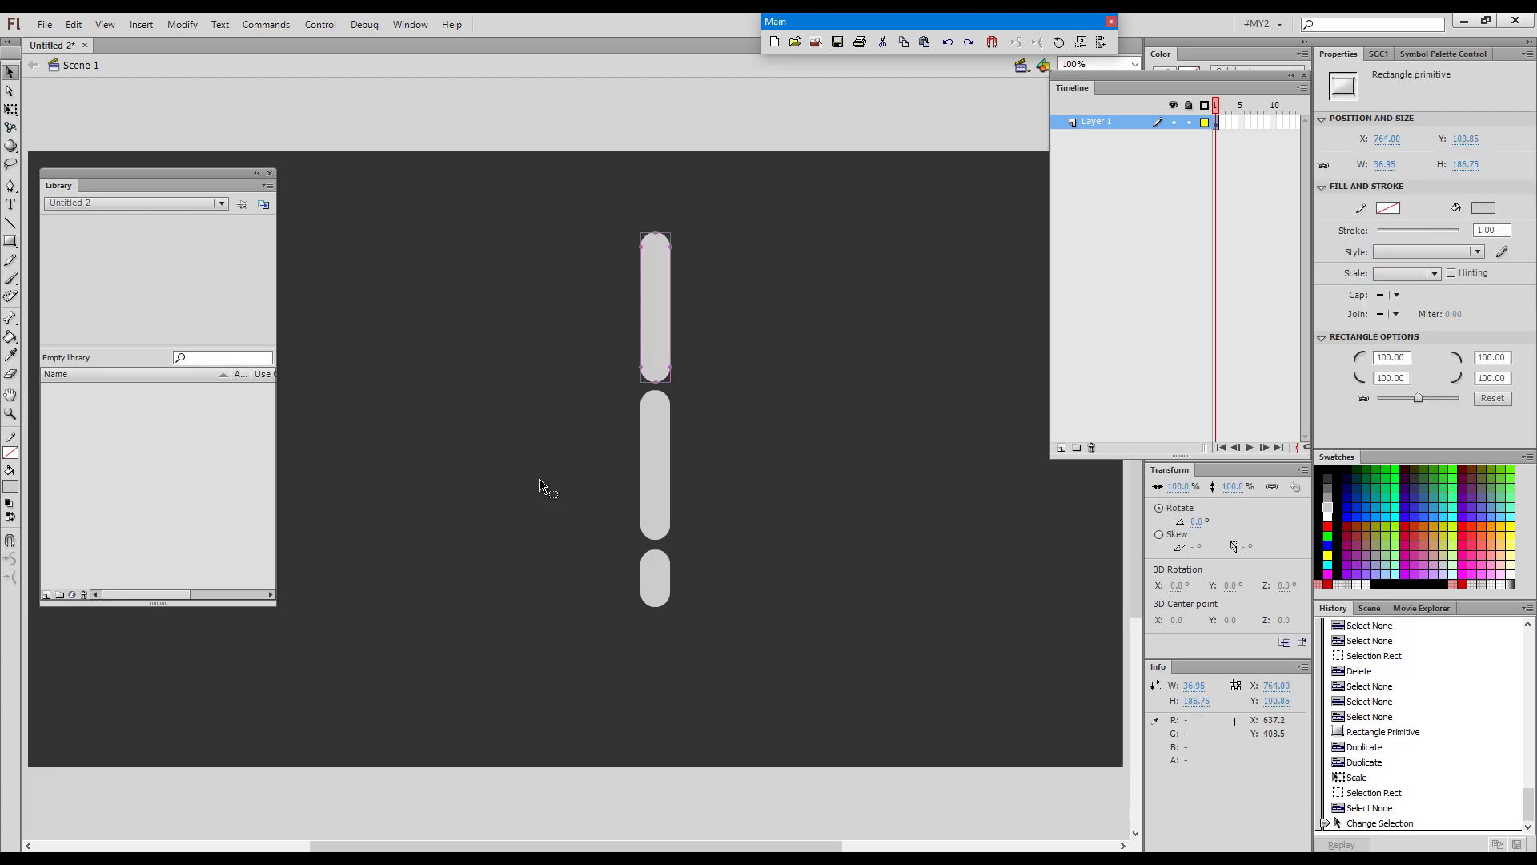
key("F8")
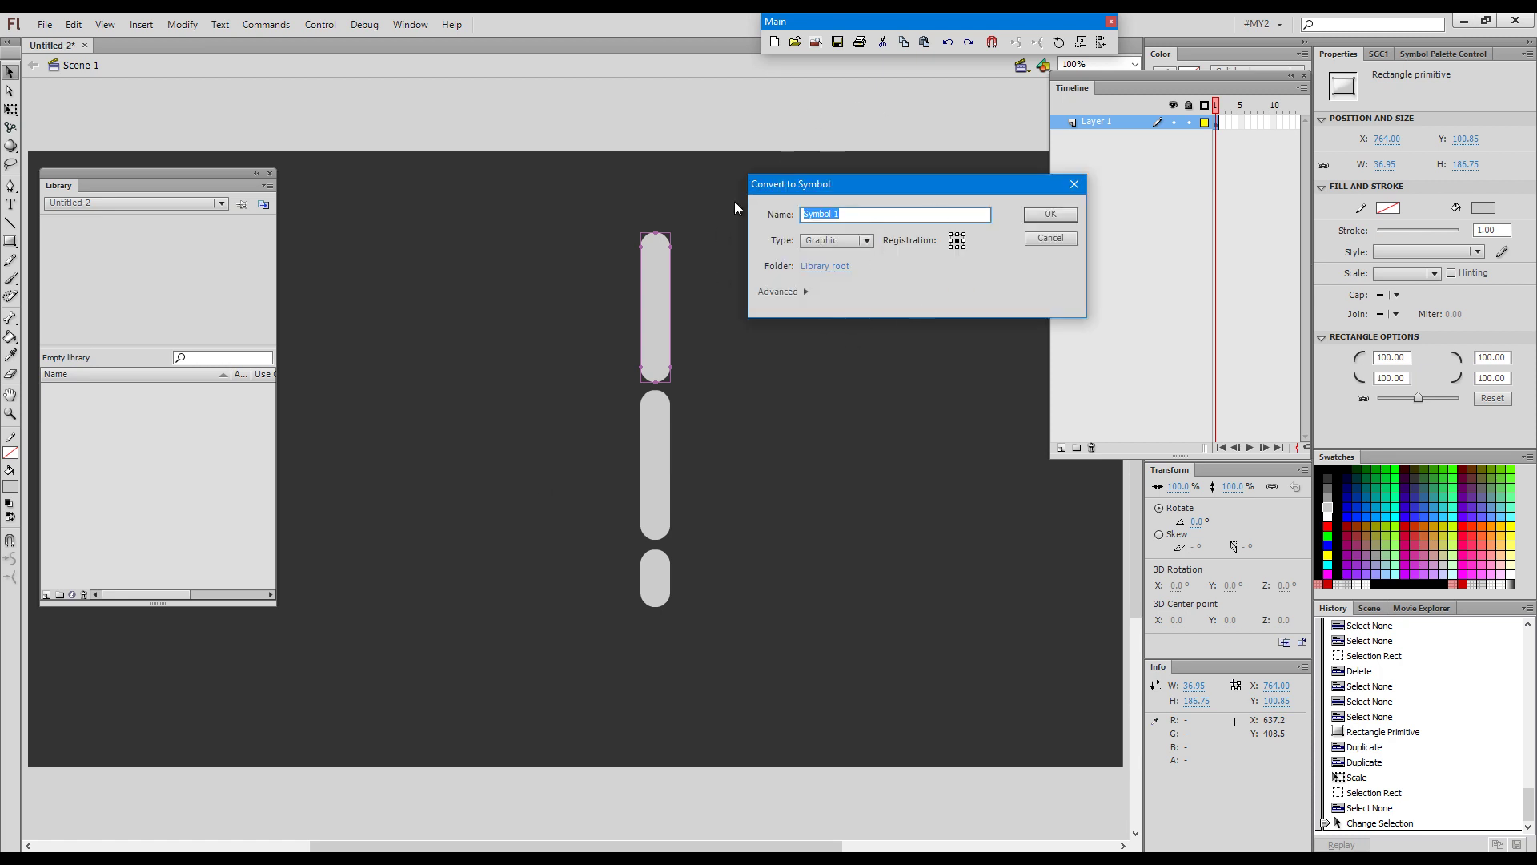
left_click(1060, 216)
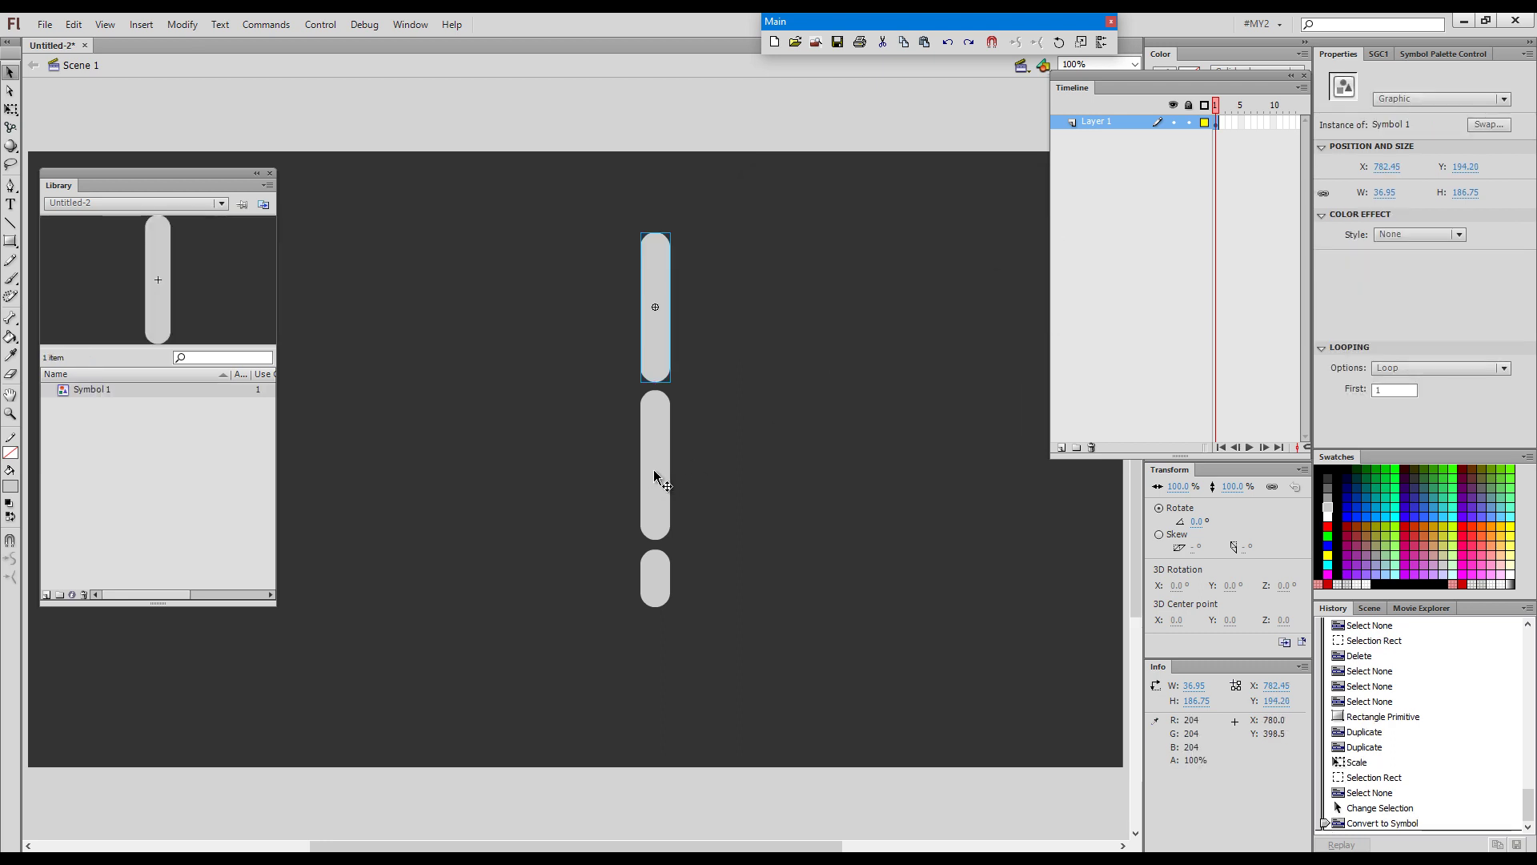
left_click(653, 470)
key("F8")
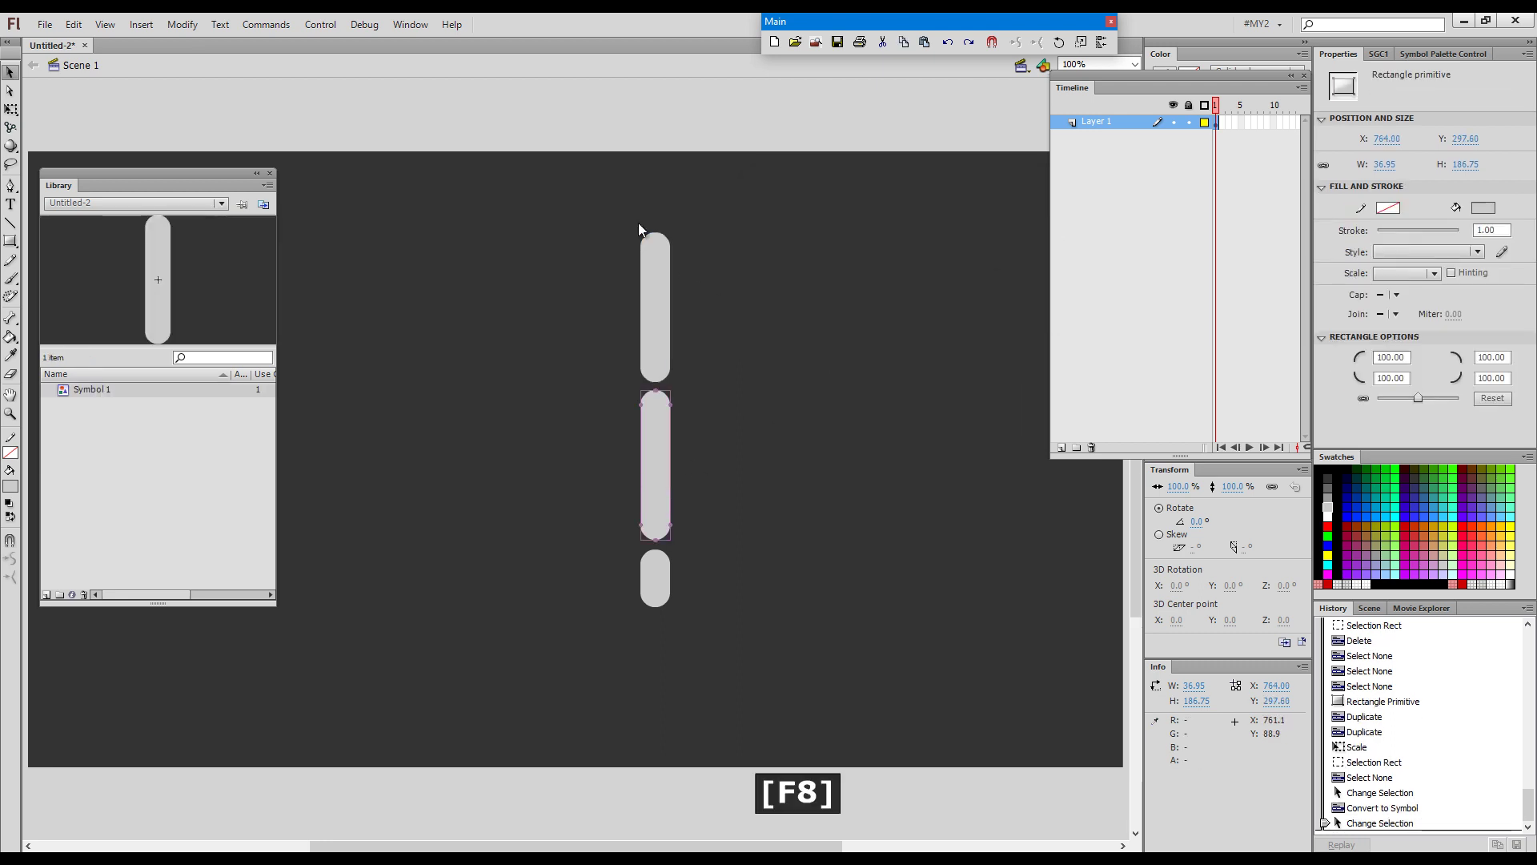
key("Return")
left_click(652, 583)
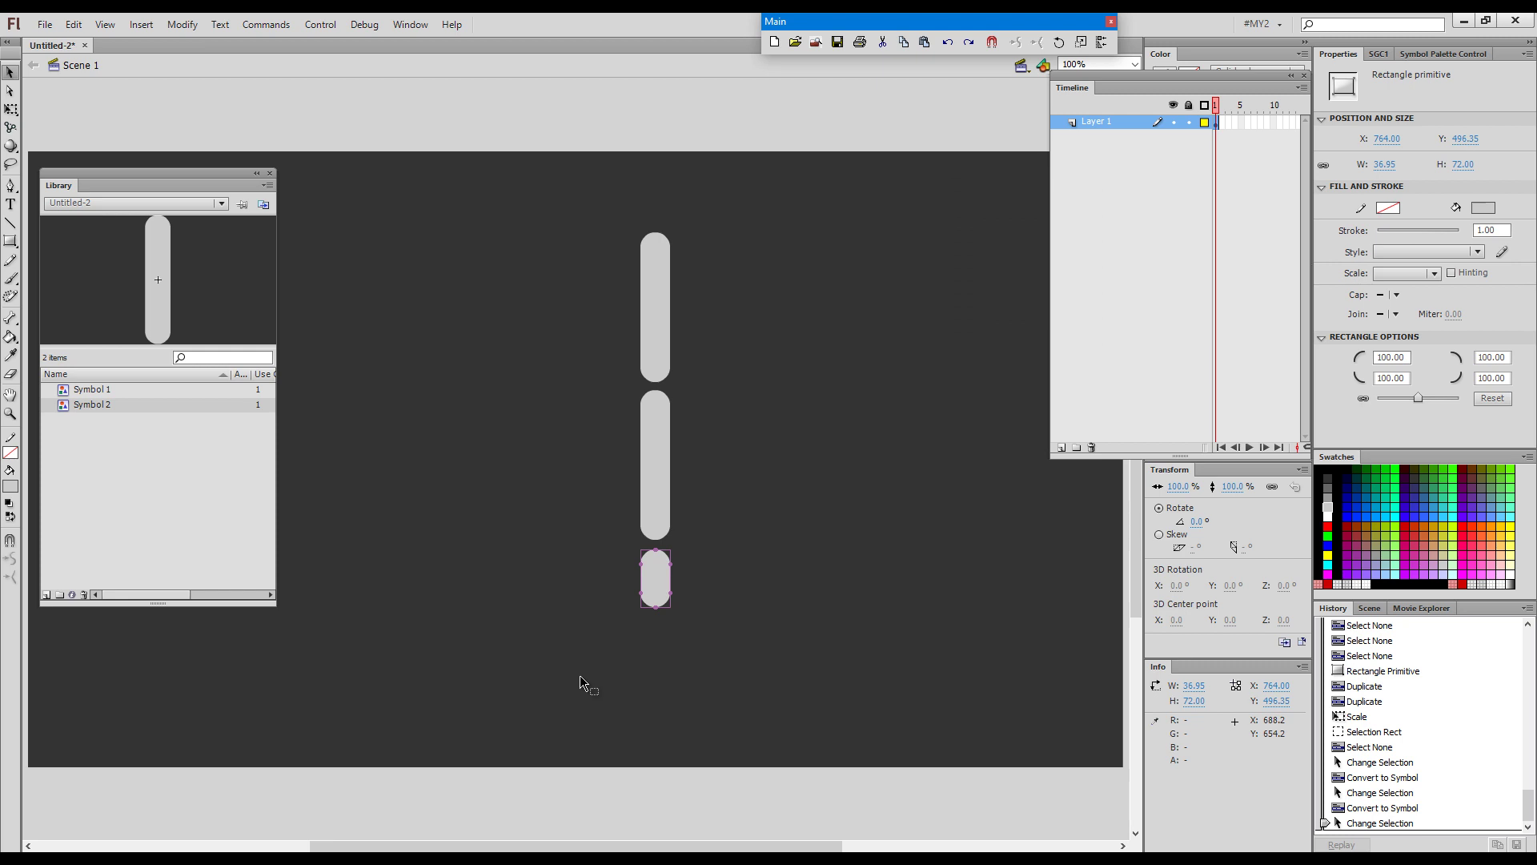
key("F8")
left_click(1052, 218)
left_click(819, 407)
Move the transformation point of each of the three symbols to the middle of its upper rounded end
left_click(658, 352)
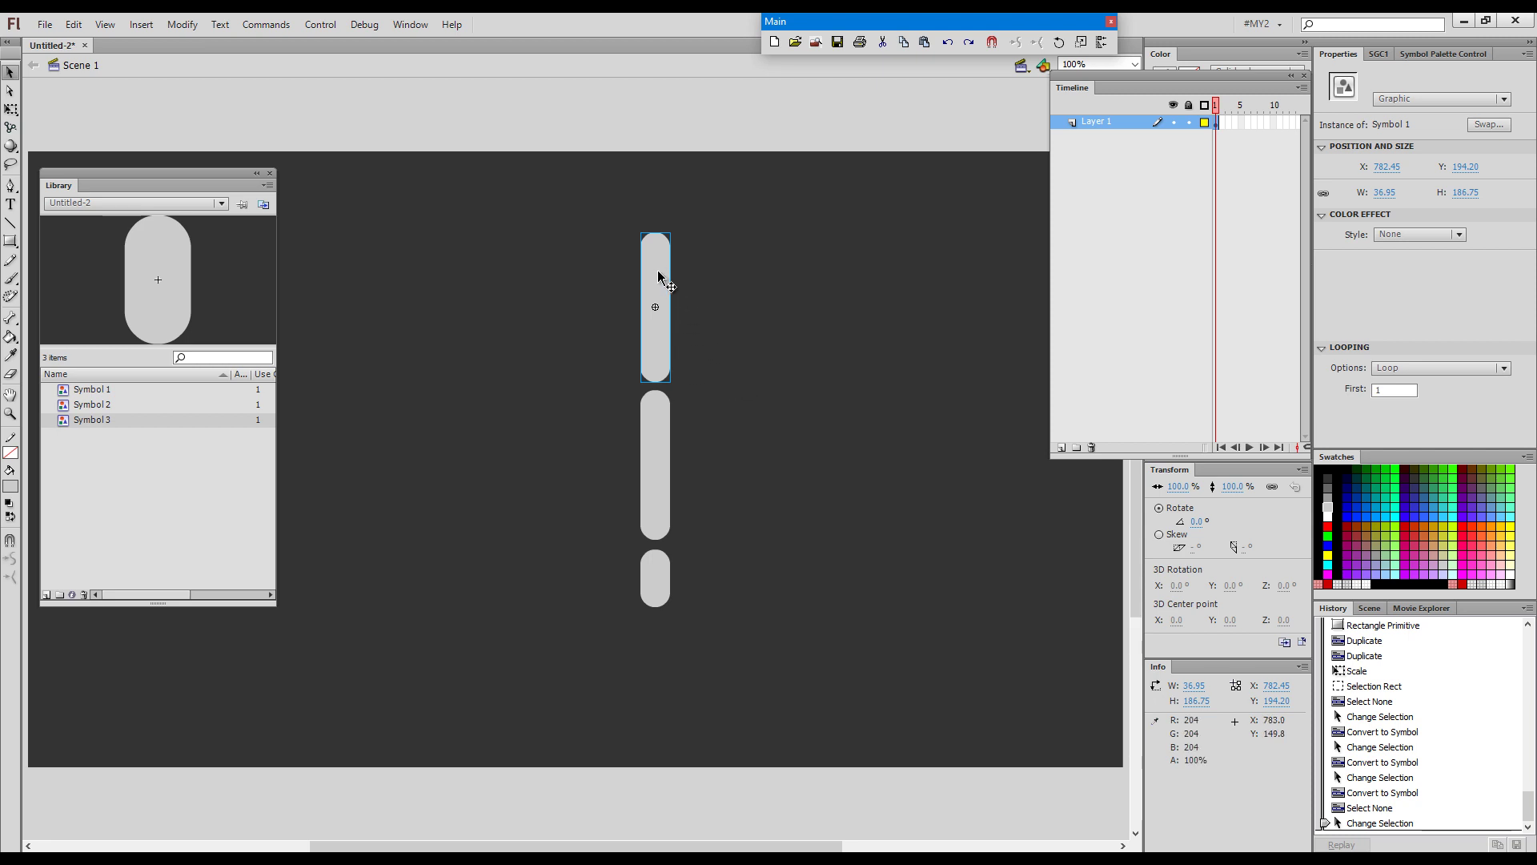
left_click(657, 313)
key("q")
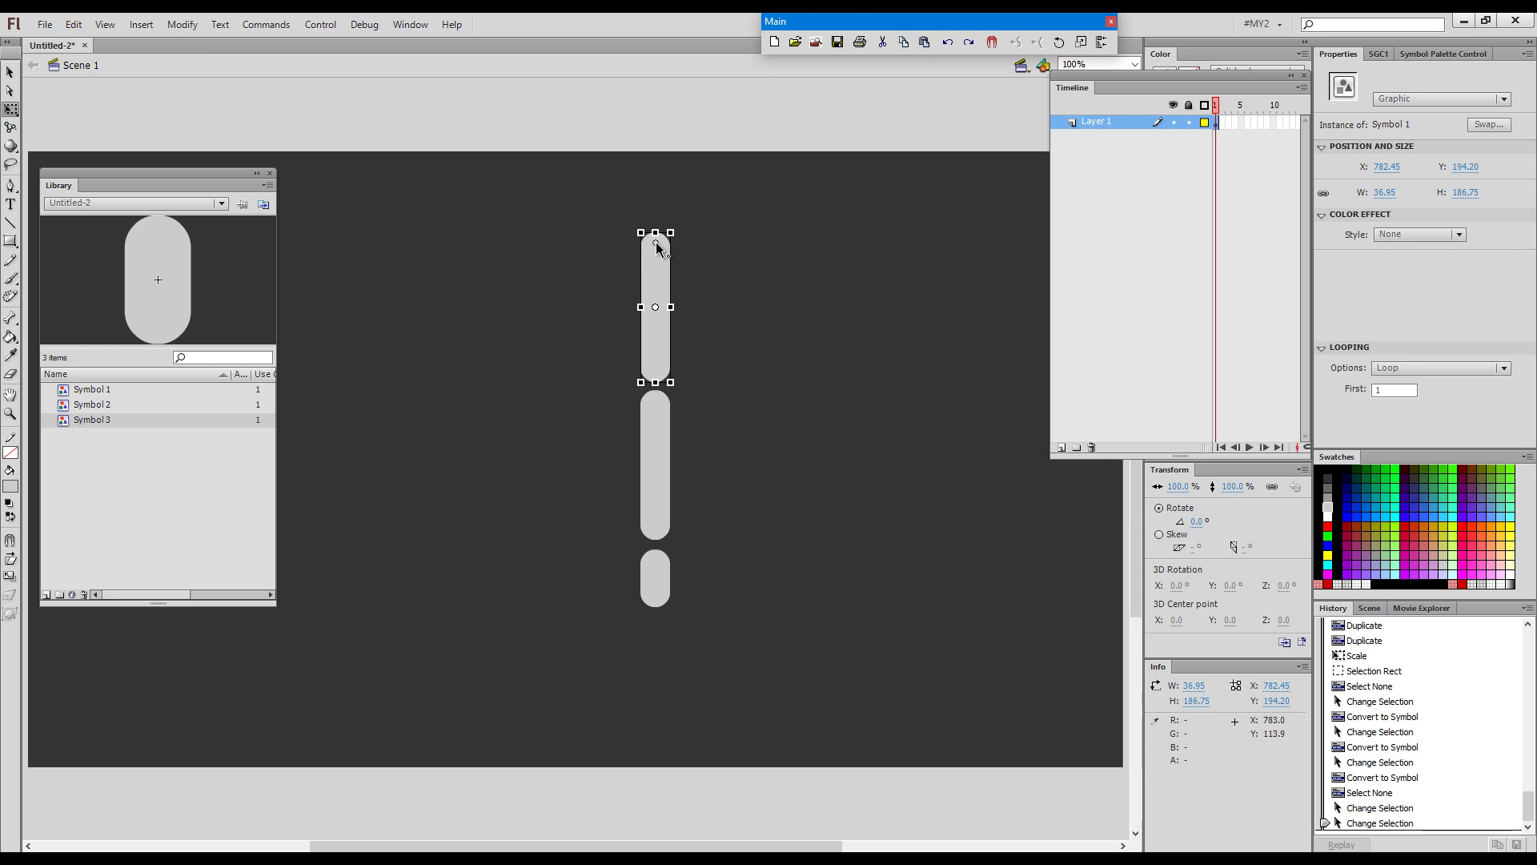
left_click_drag(656, 242, 656, 242)
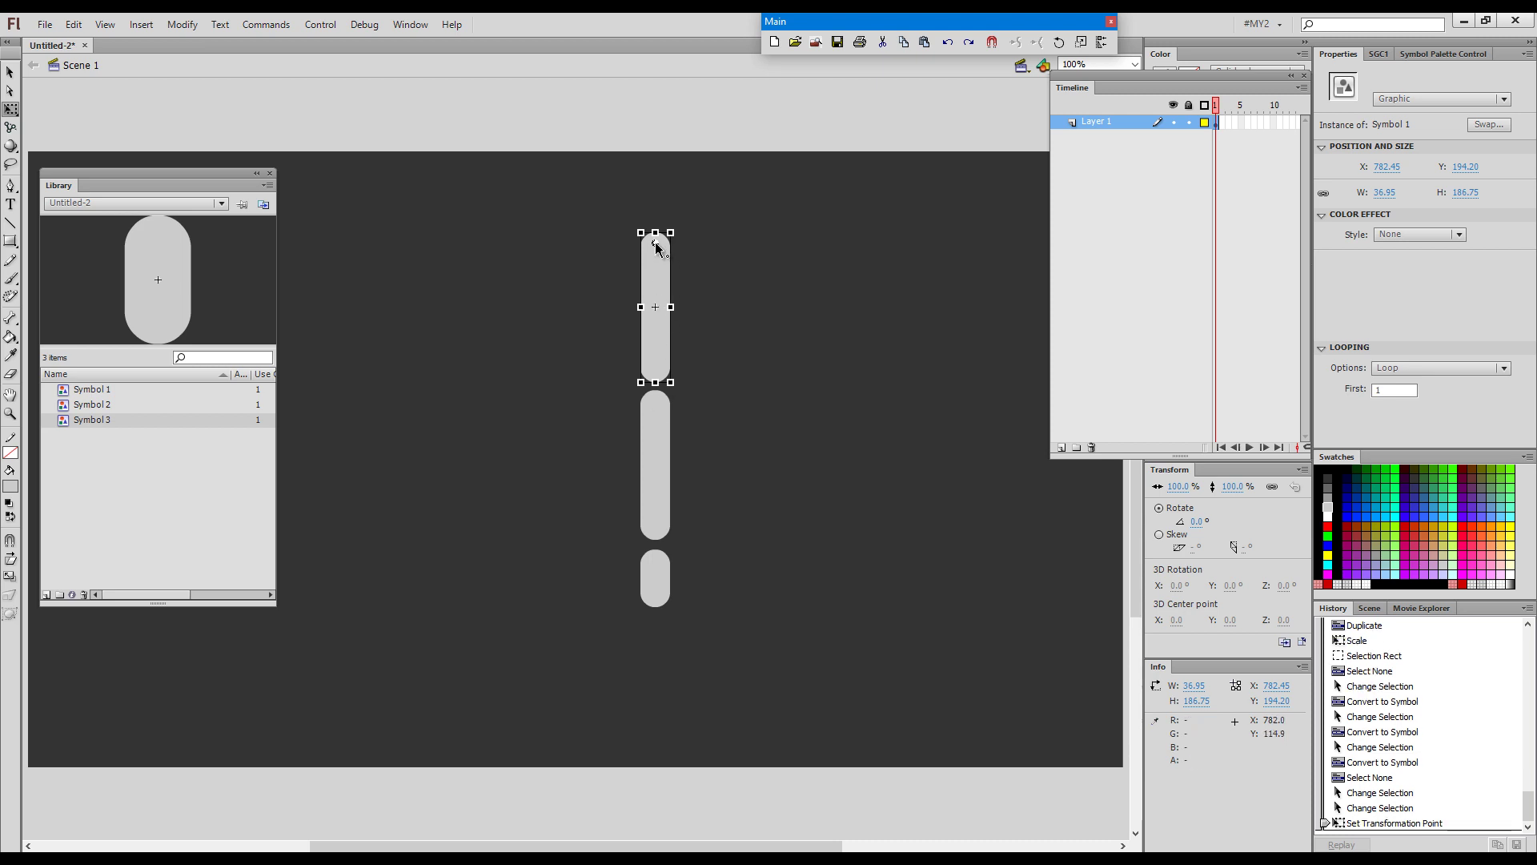
left_click(661, 460)
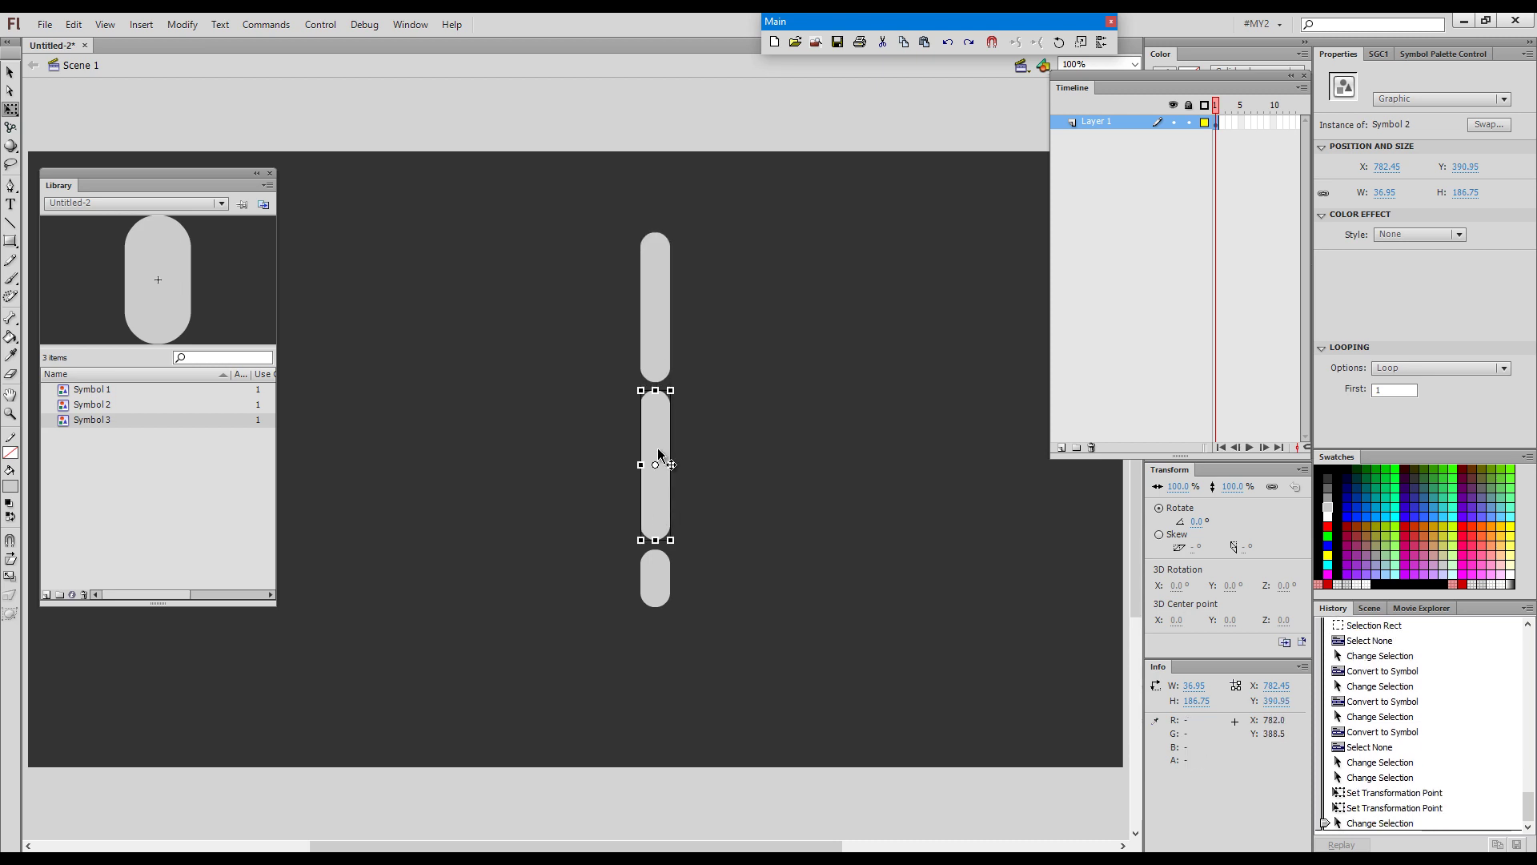
left_click_drag(656, 466, 655, 403)
left_click(659, 597)
left_click_drag(656, 579, 657, 557)
left_click(737, 426)
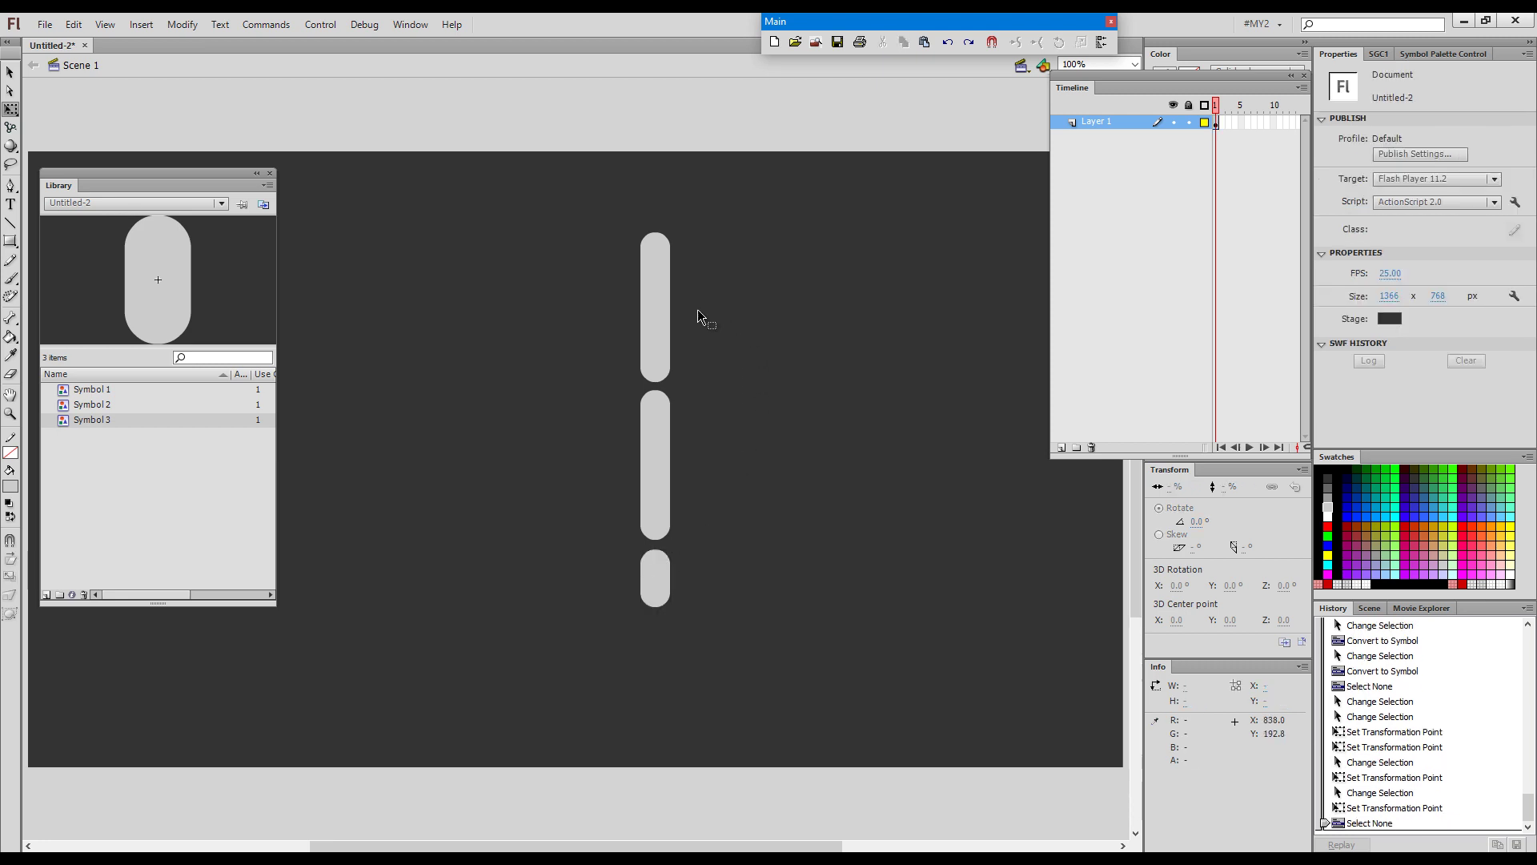
Run the Set Reg Point To Transform Point command on the top capsule symbol
left_click(659, 355)
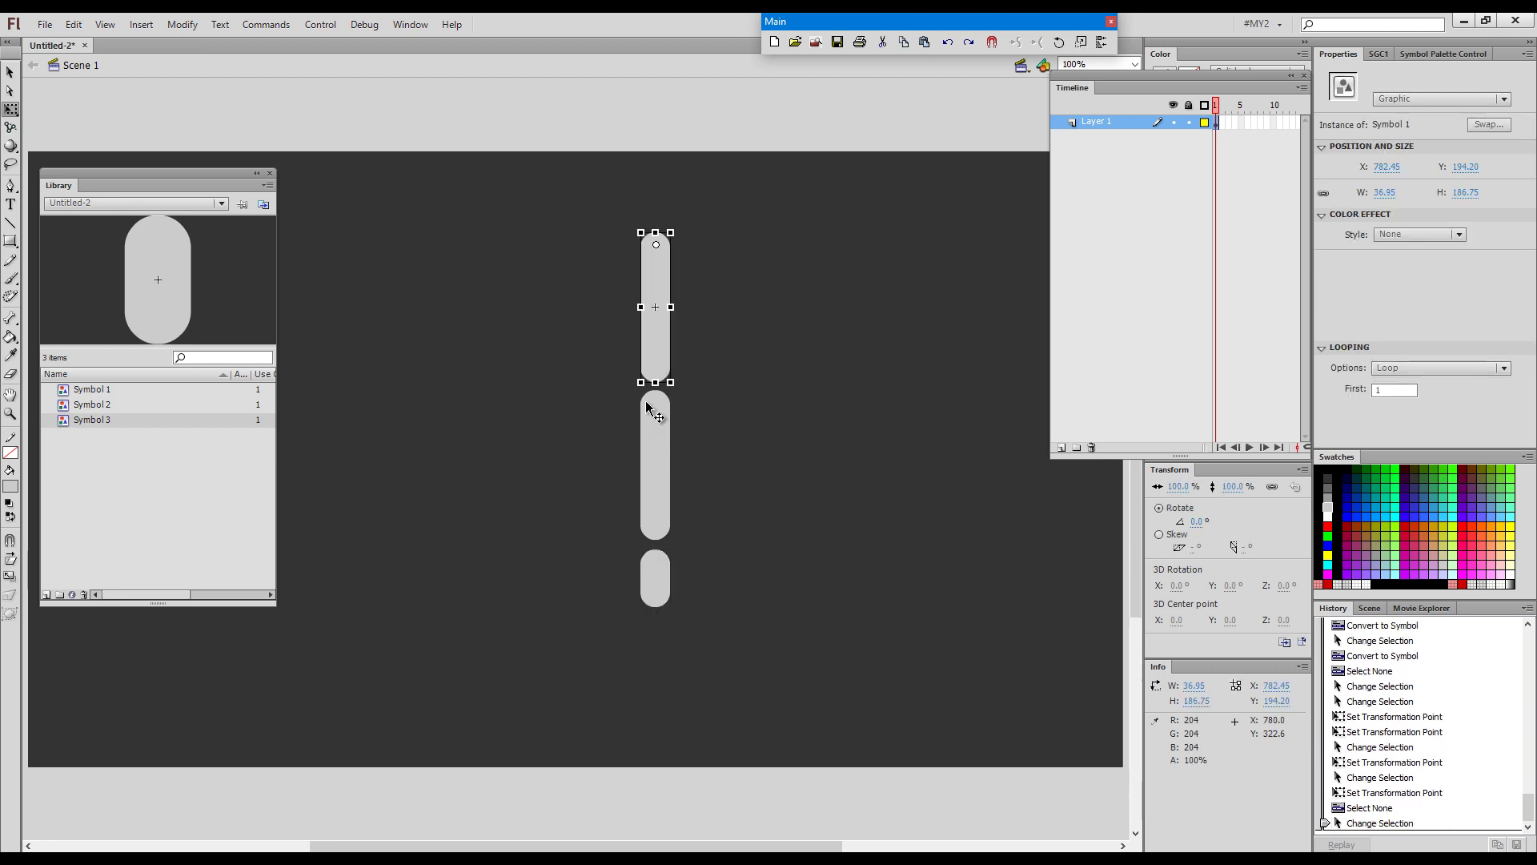
left_click(265, 24)
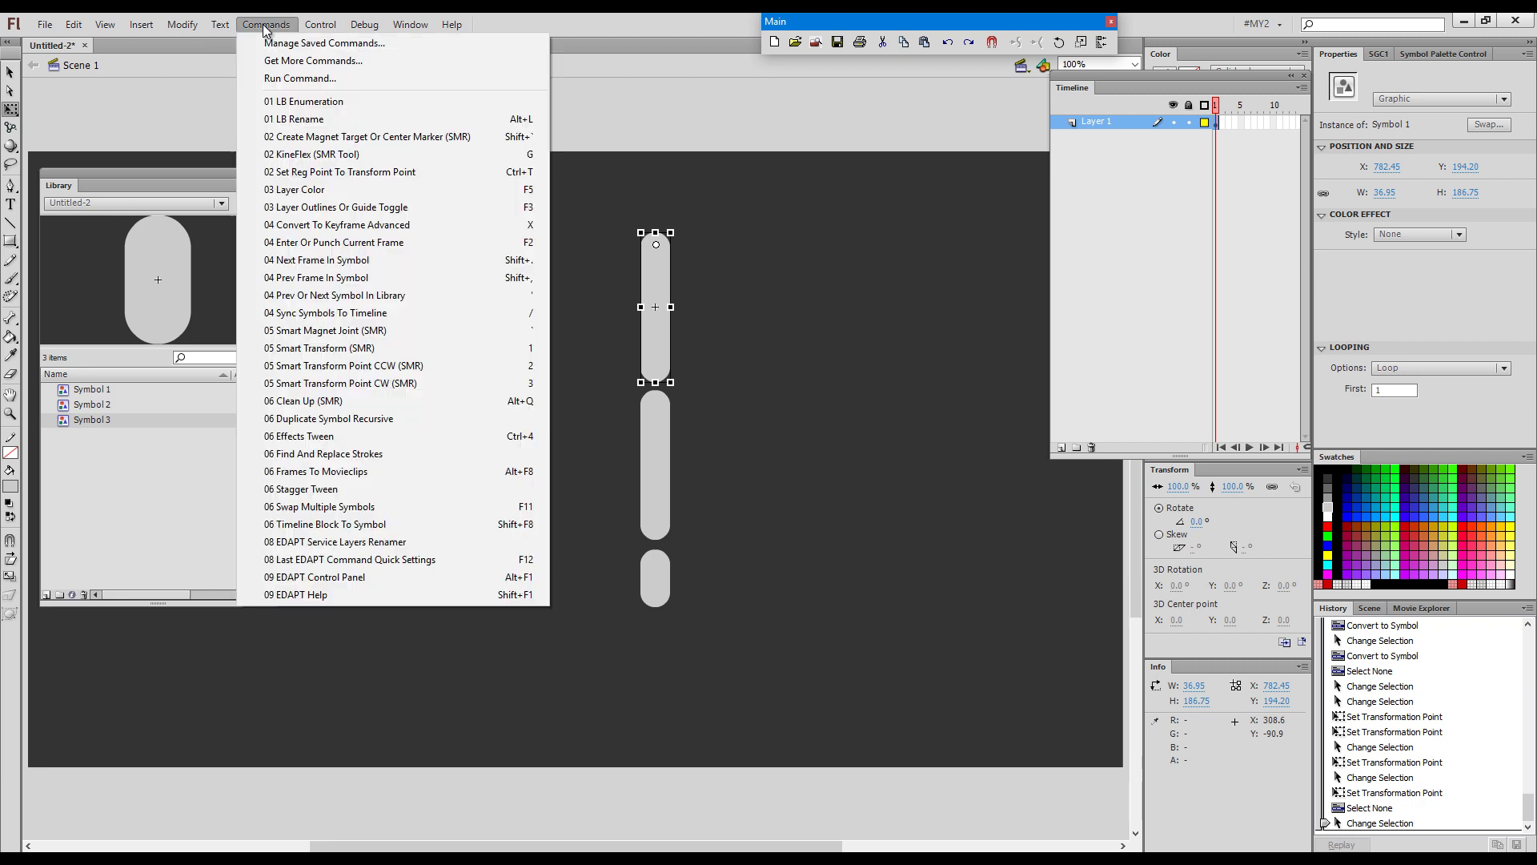
left_click(466, 175)
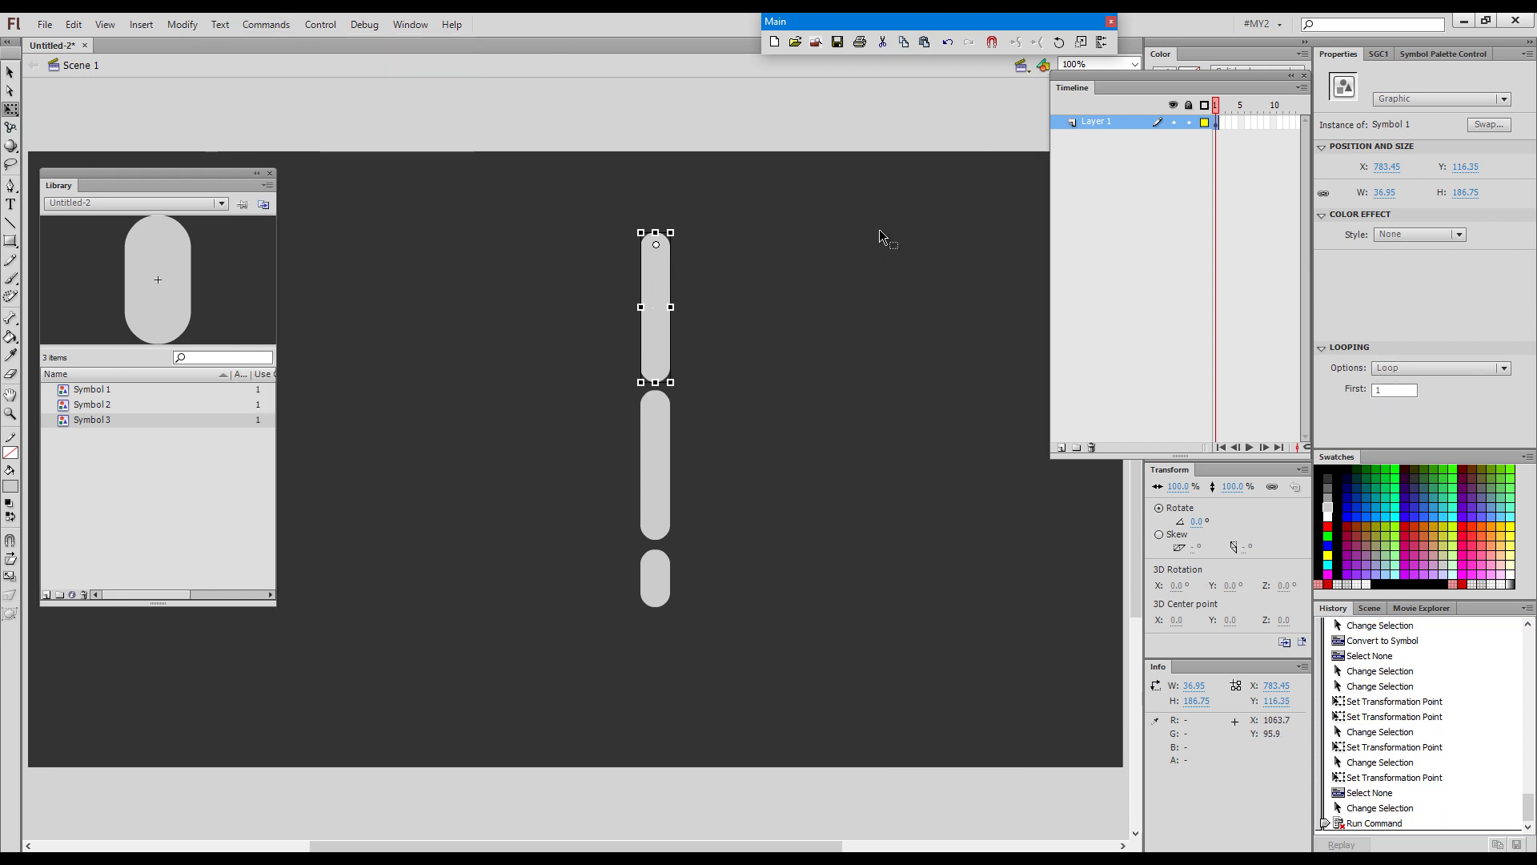
Move the top symbol's transformation point outside the shape and reset it to the registration point
left_click(796, 277)
left_click(659, 264)
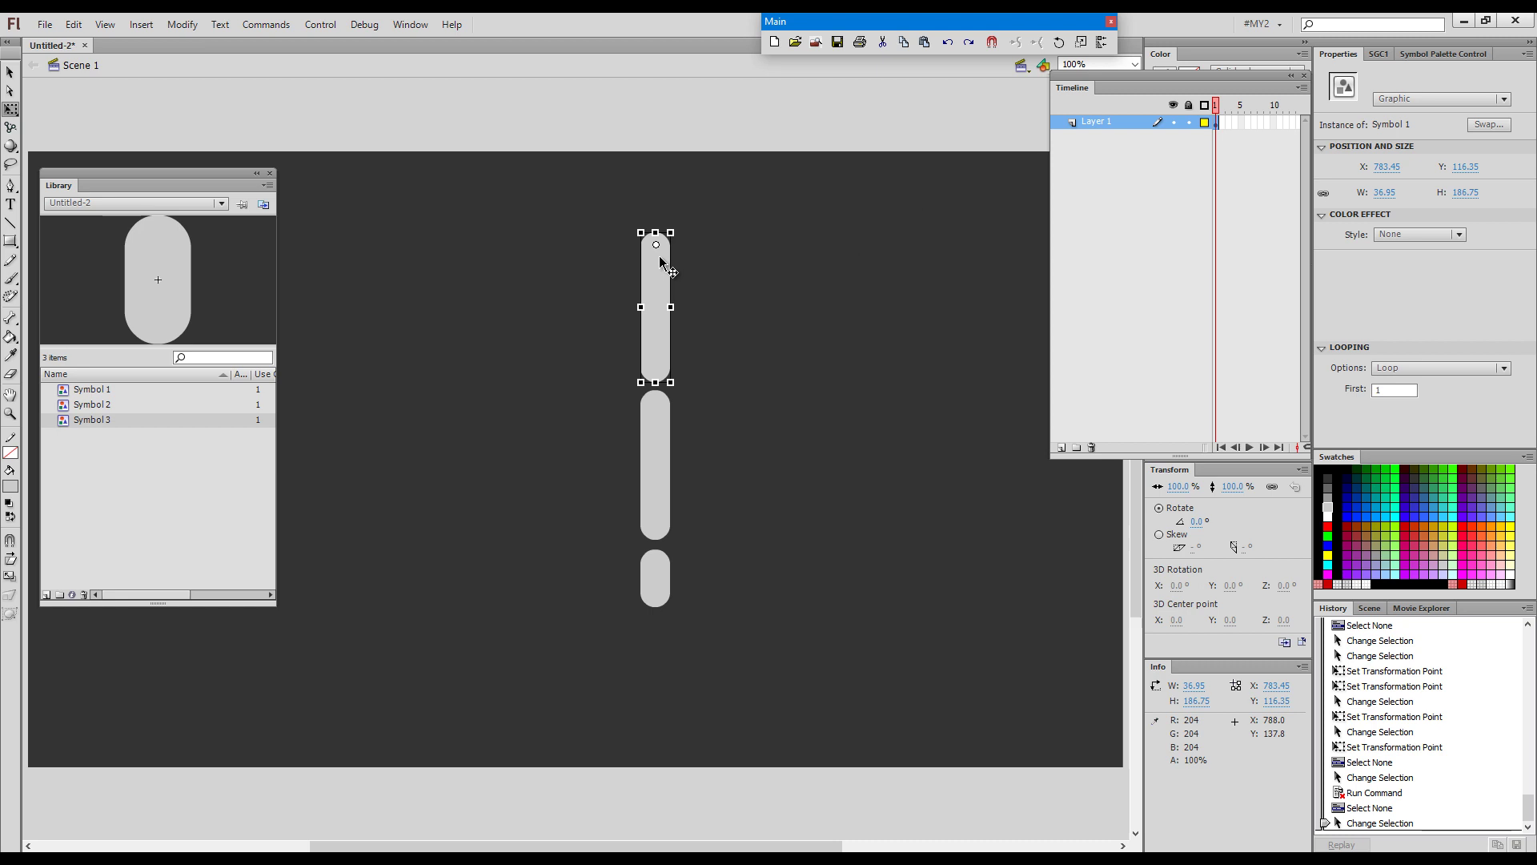
left_click_drag(656, 245, 691, 259)
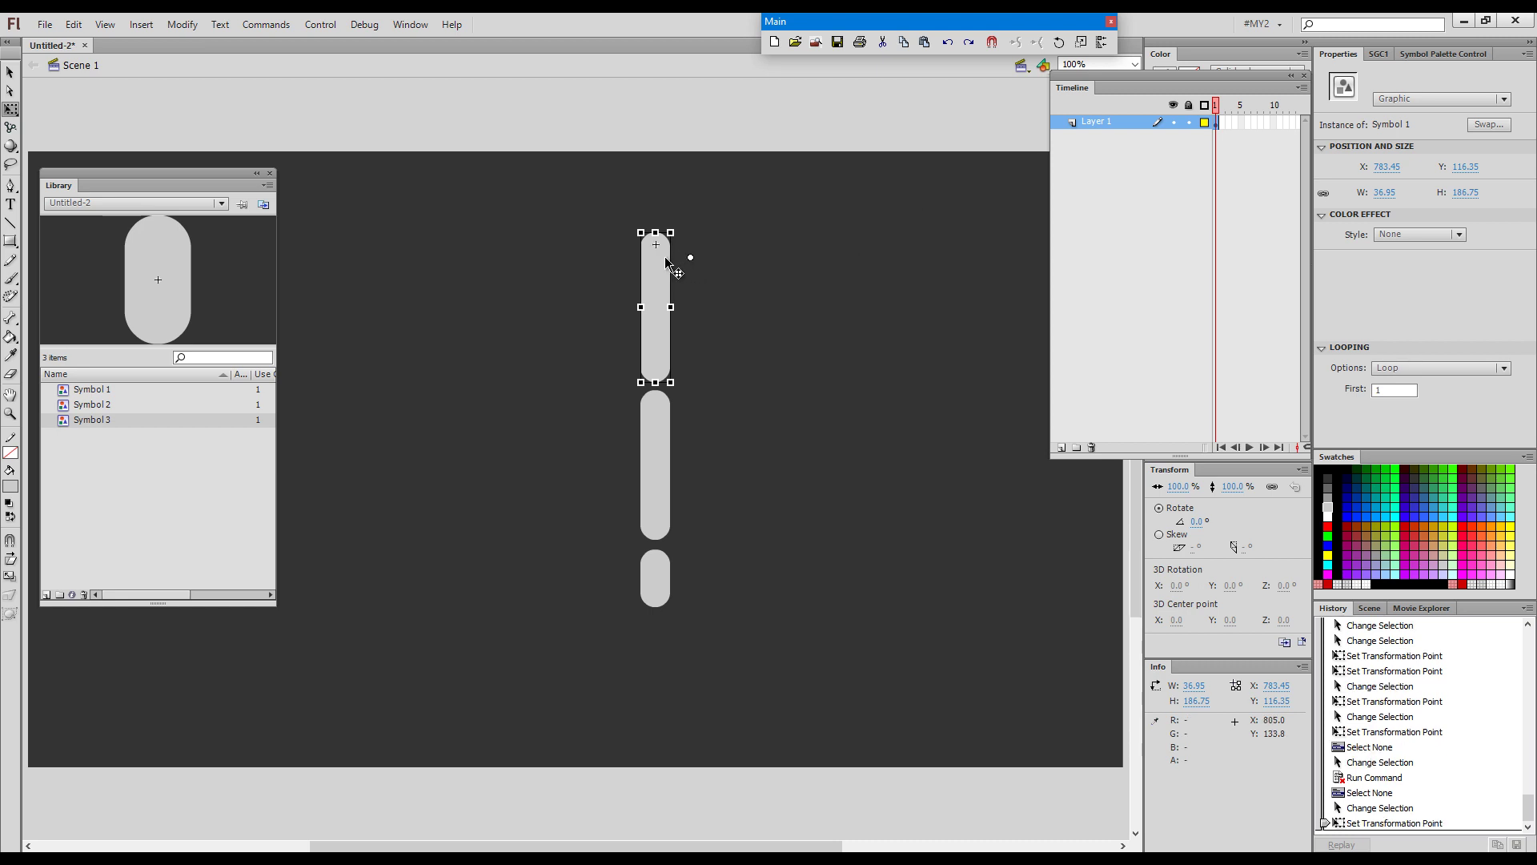
double_click(690, 257)
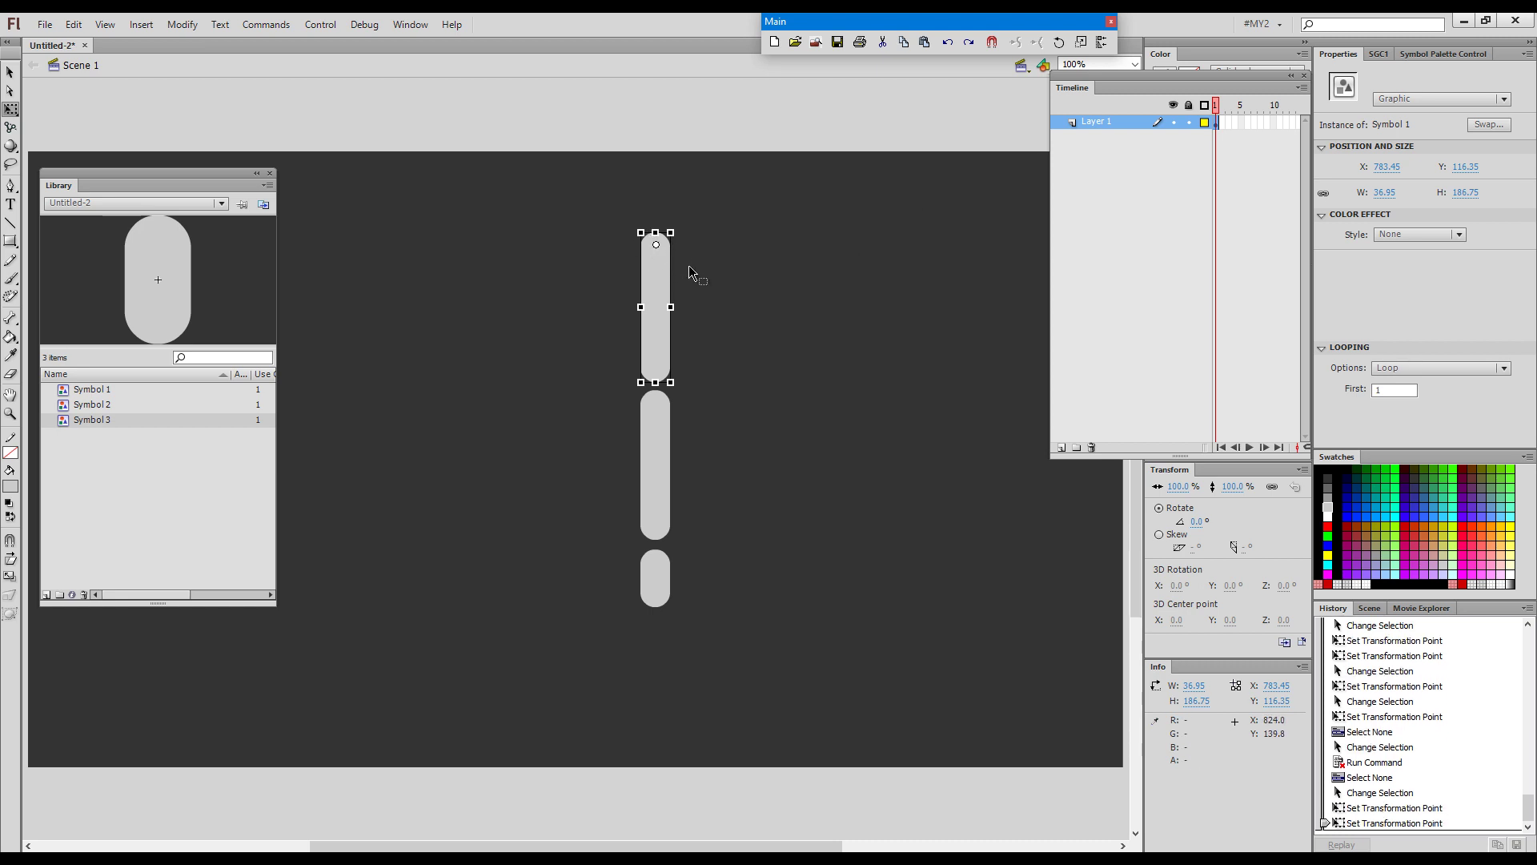
Set the registration points of the middle and bottom capsule symbols to their transformation points
left_click(655, 503)
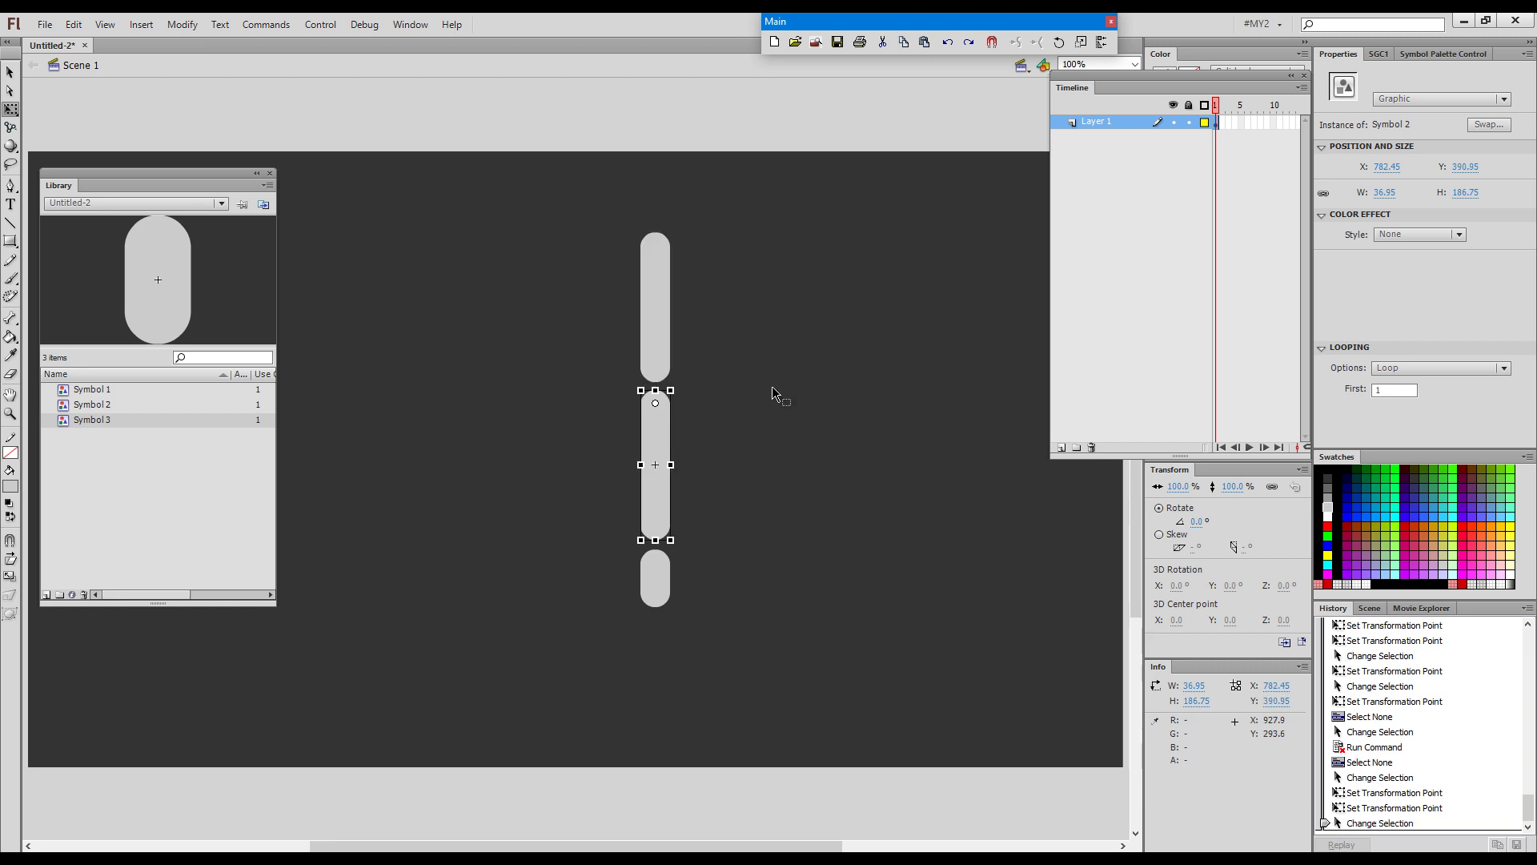
key("ctrl+t")
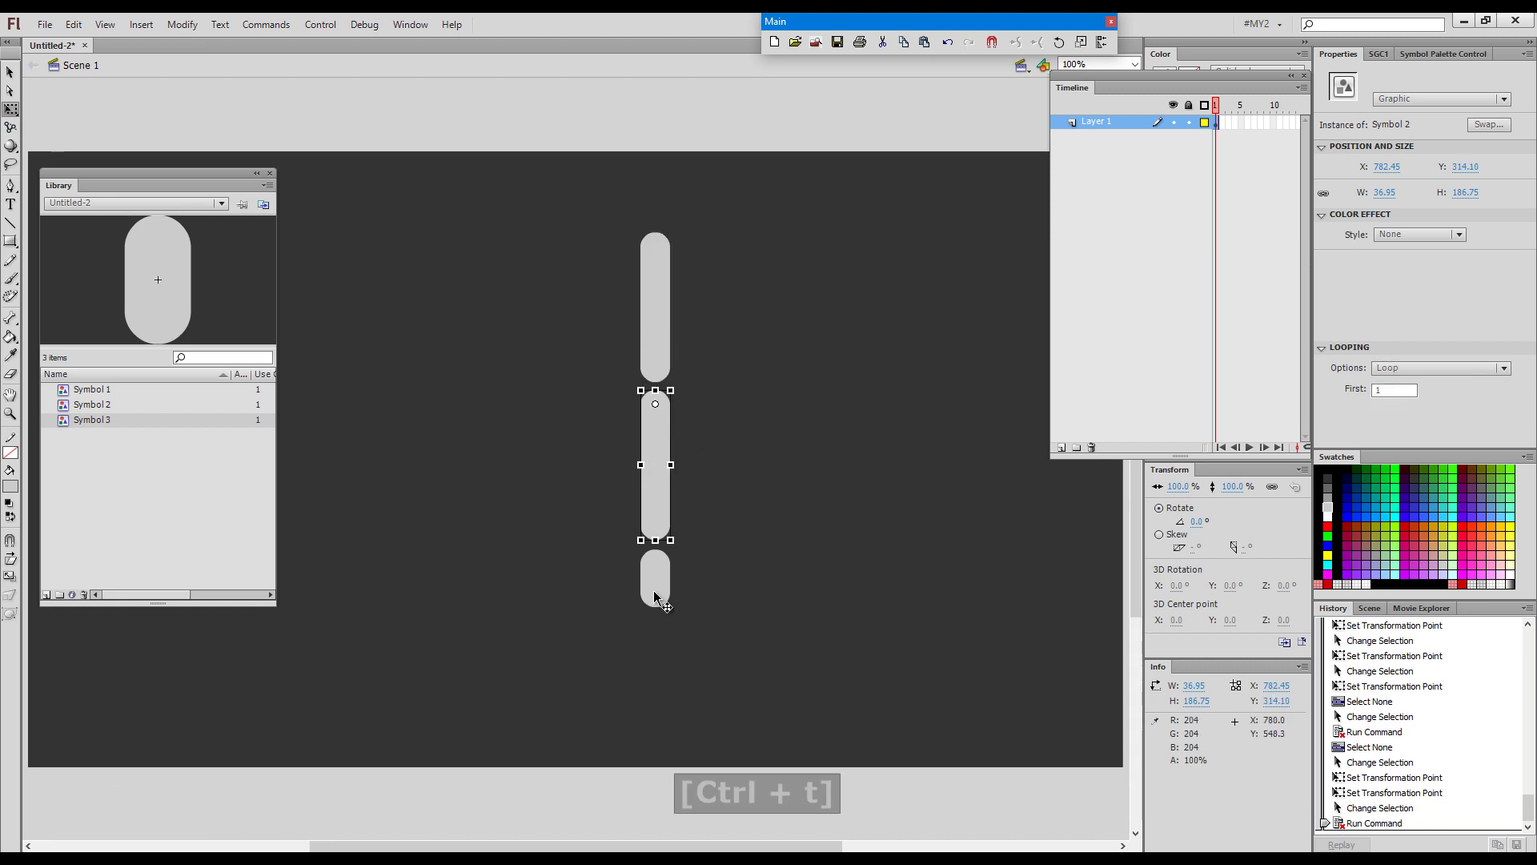
left_click(655, 600)
key("ctrl+t")
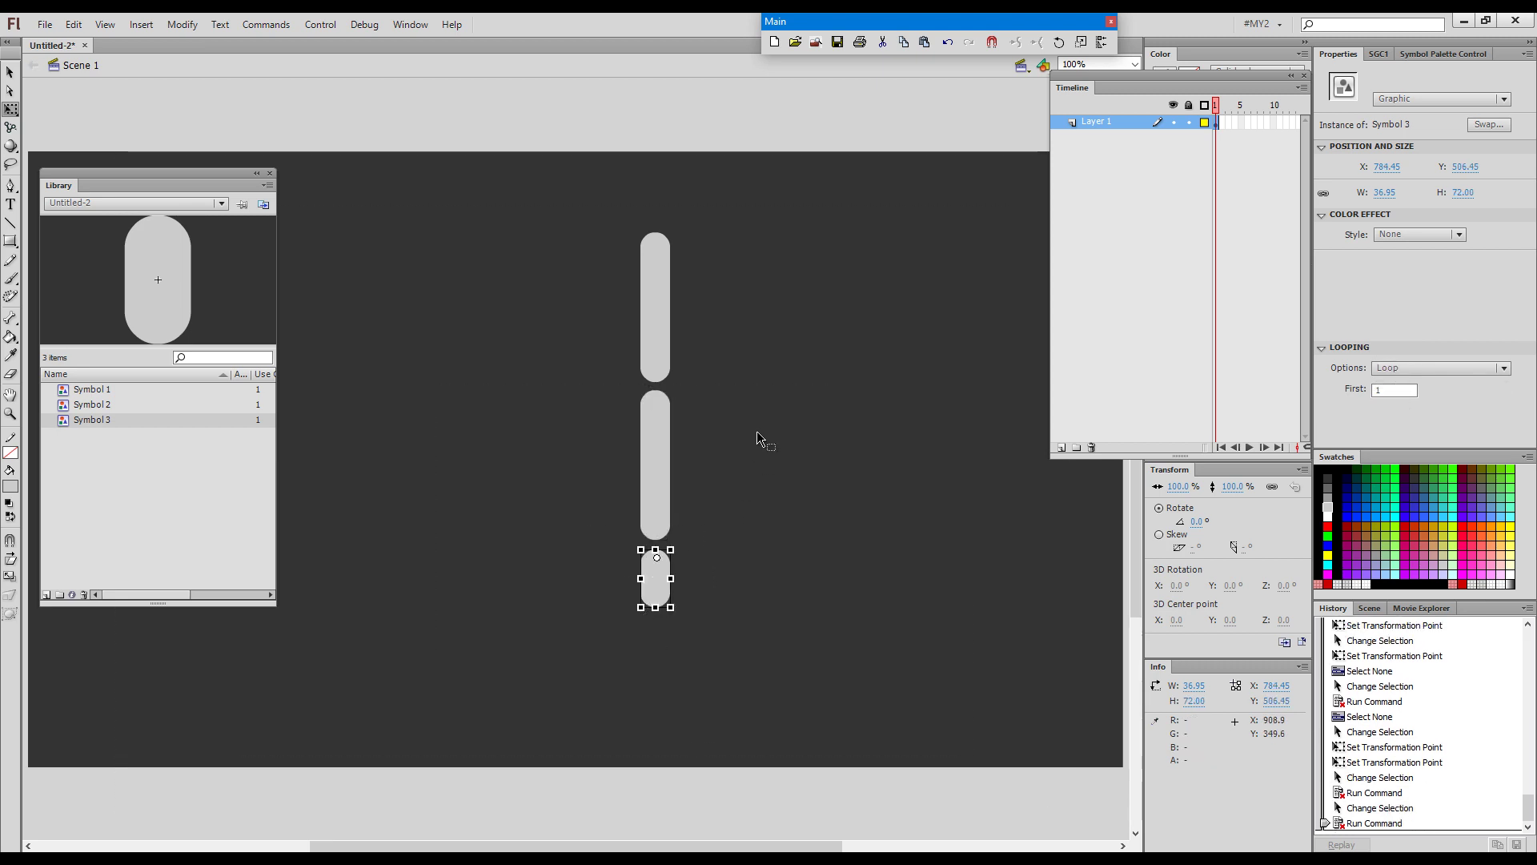
Select all three capsule symbols and set their looping option to Single Frame
key("v")
left_click_drag(791, 242, 579, 630)
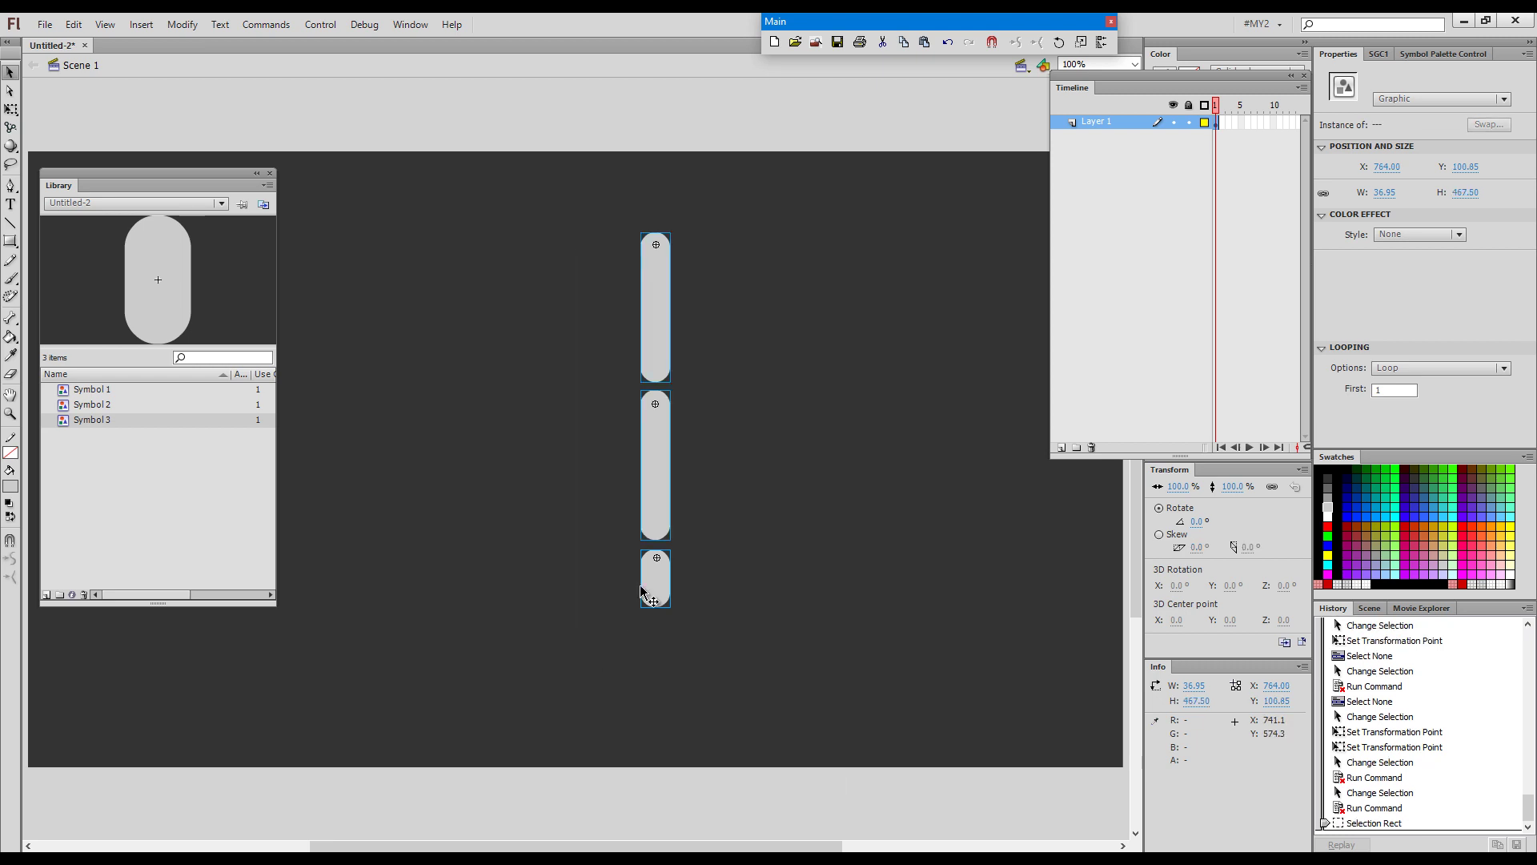
left_click(1400, 367)
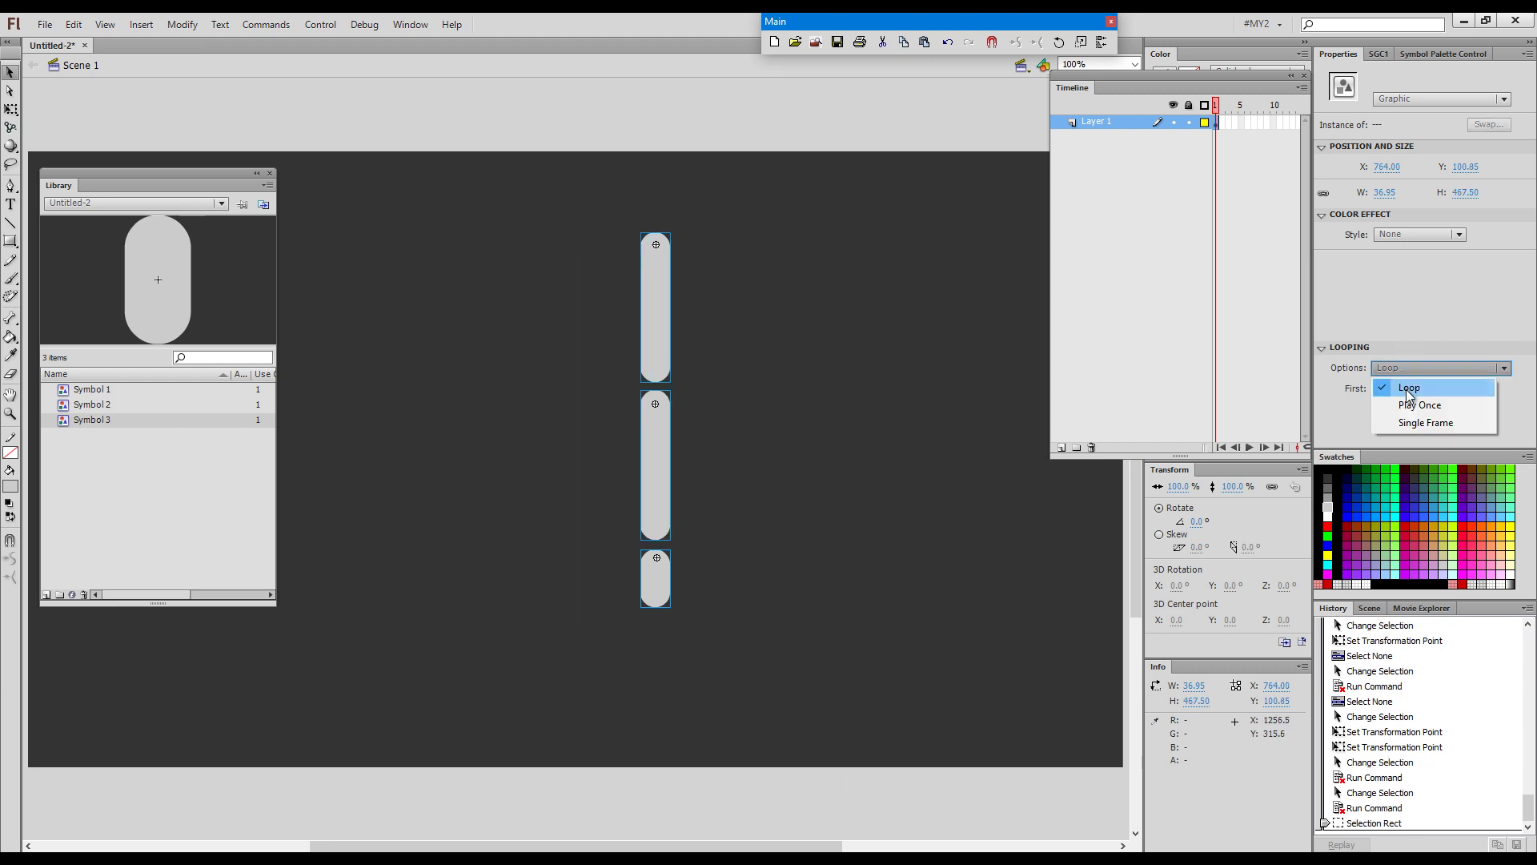
left_click(1411, 422)
Move the short bottom capsule away from the column, to the right and slightly up
left_click(907, 590)
left_click_drag(655, 589, 940, 529)
left_click(740, 690)
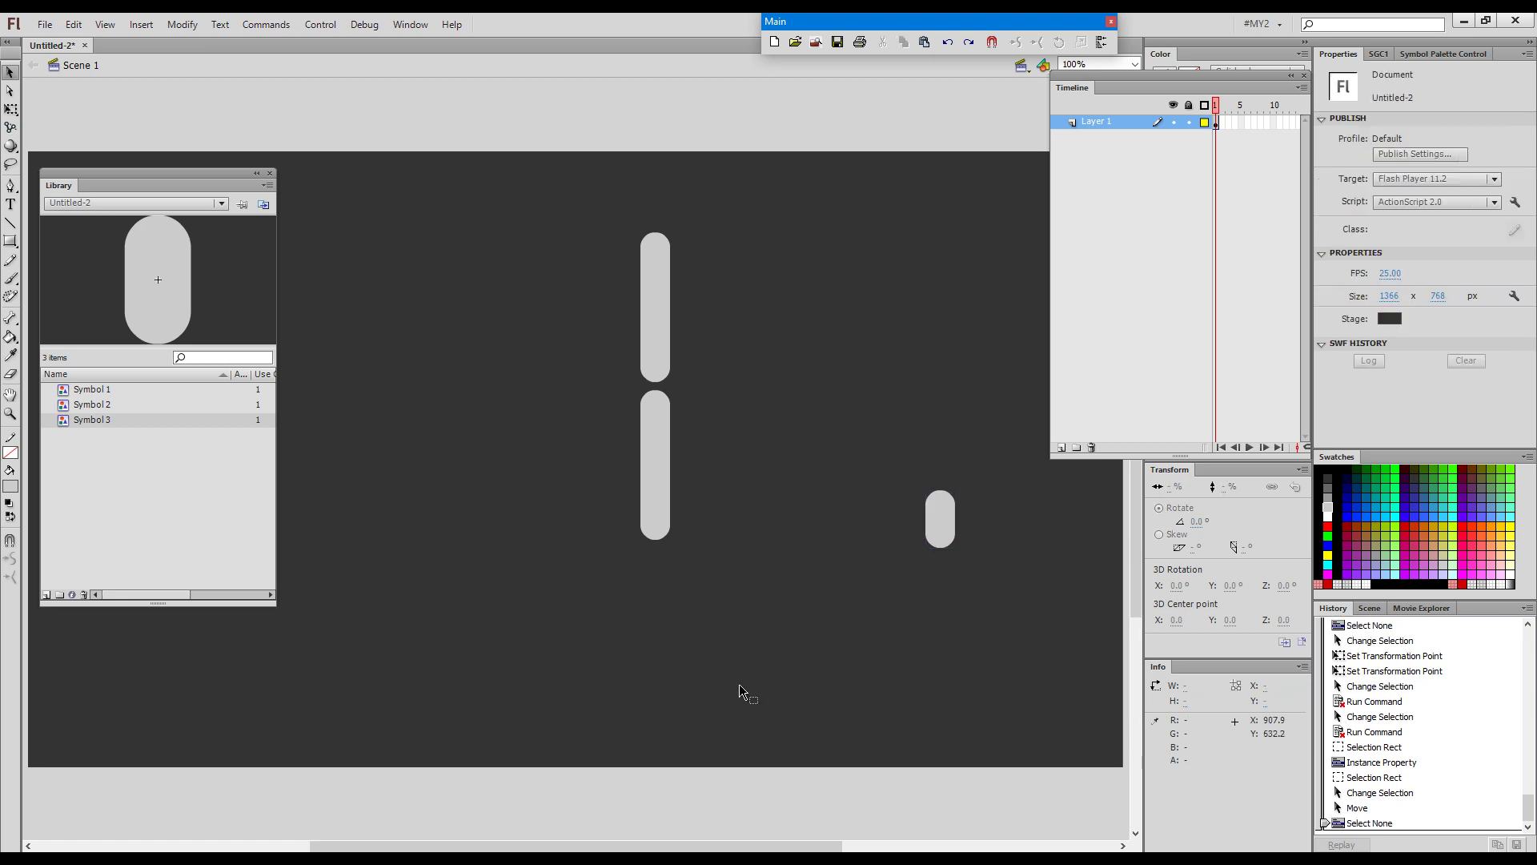
left_click(763, 285)
left_click(660, 329)
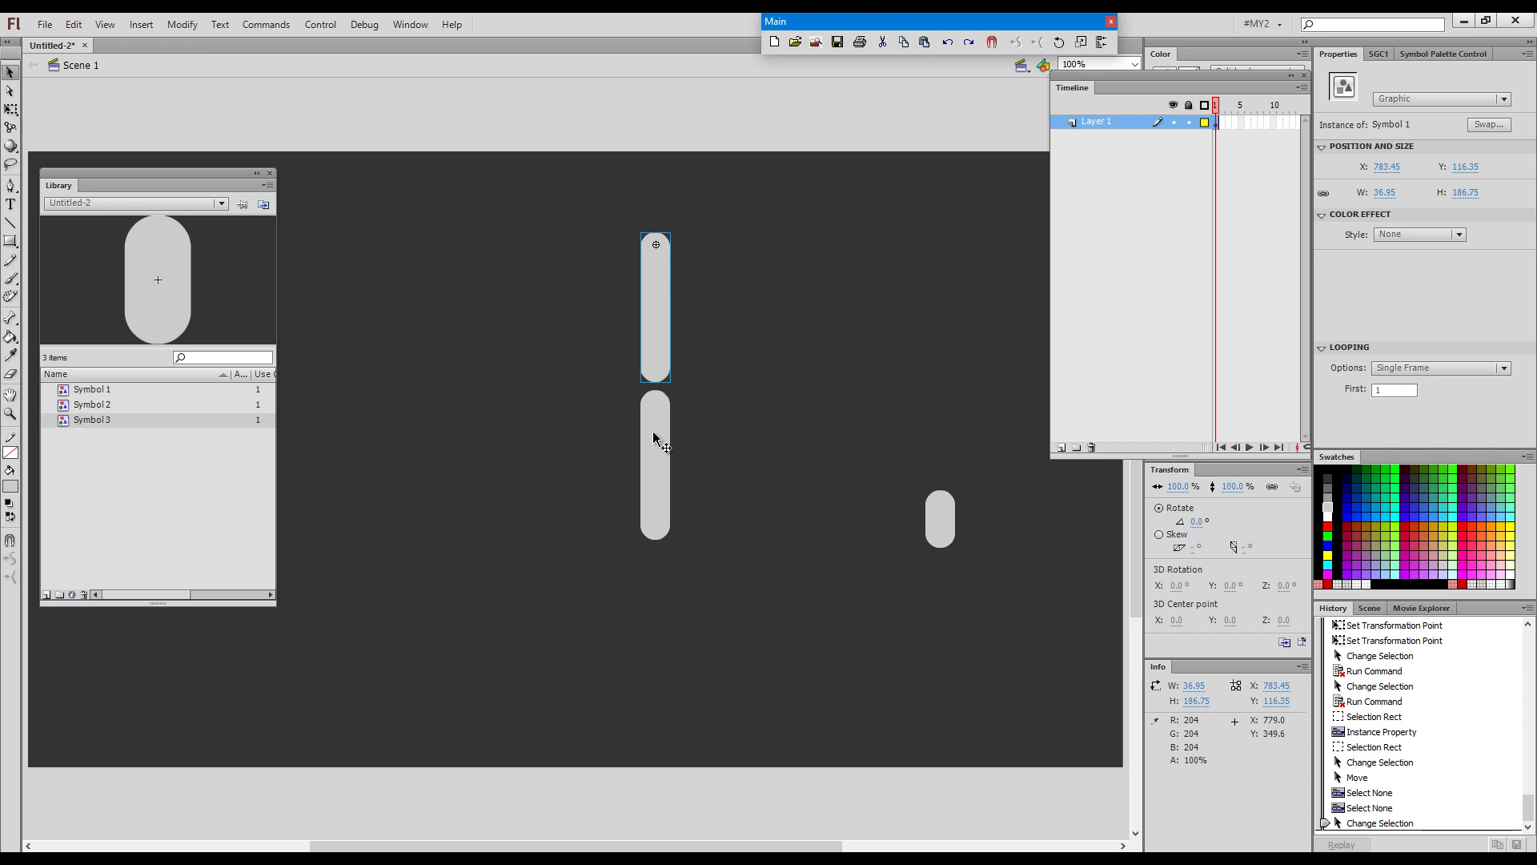
left_click(708, 306)
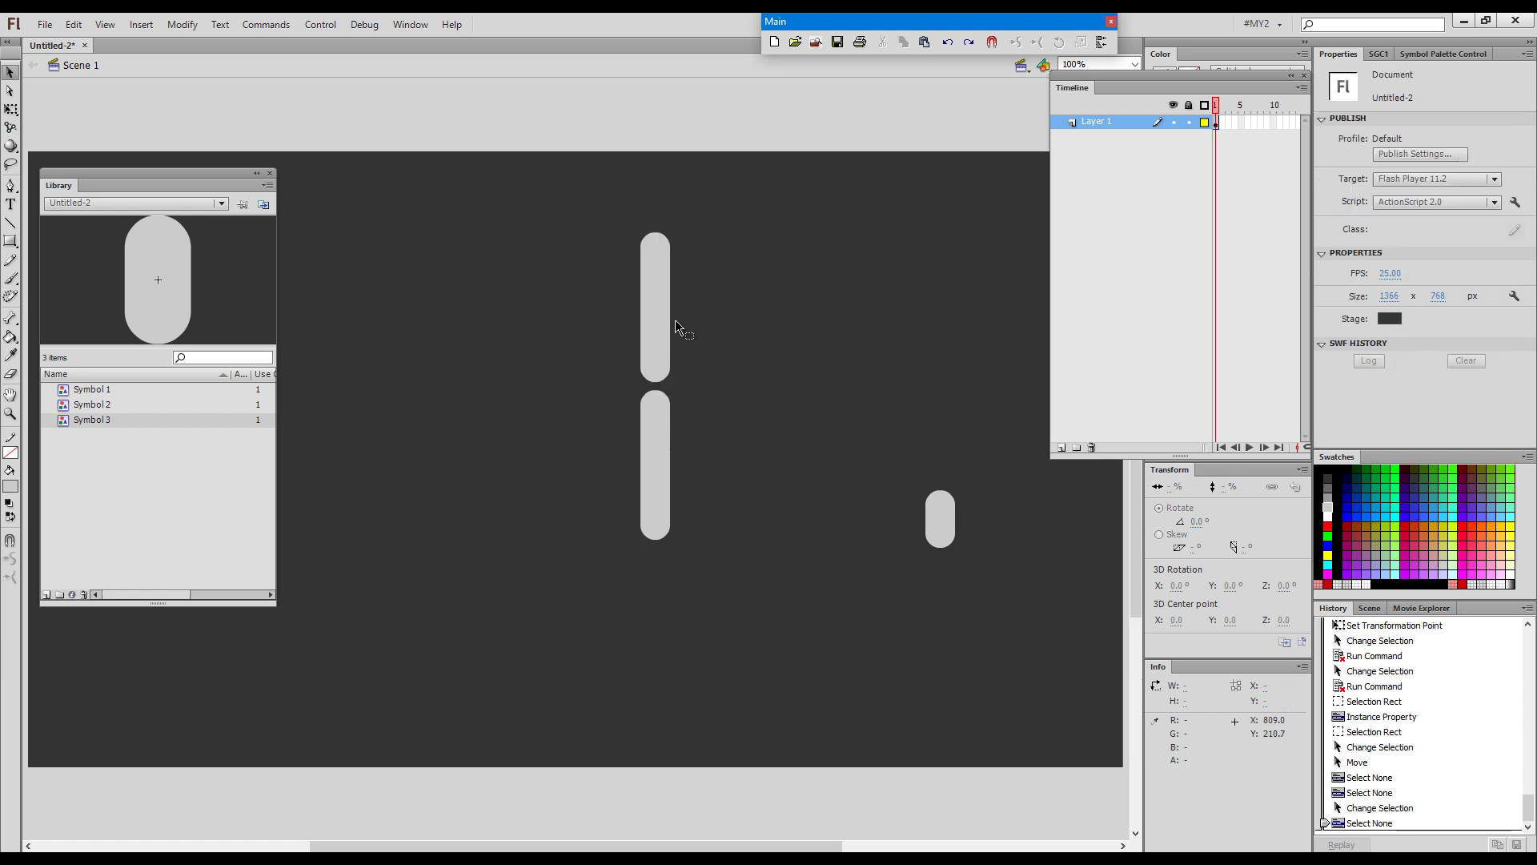
left_click(657, 325)
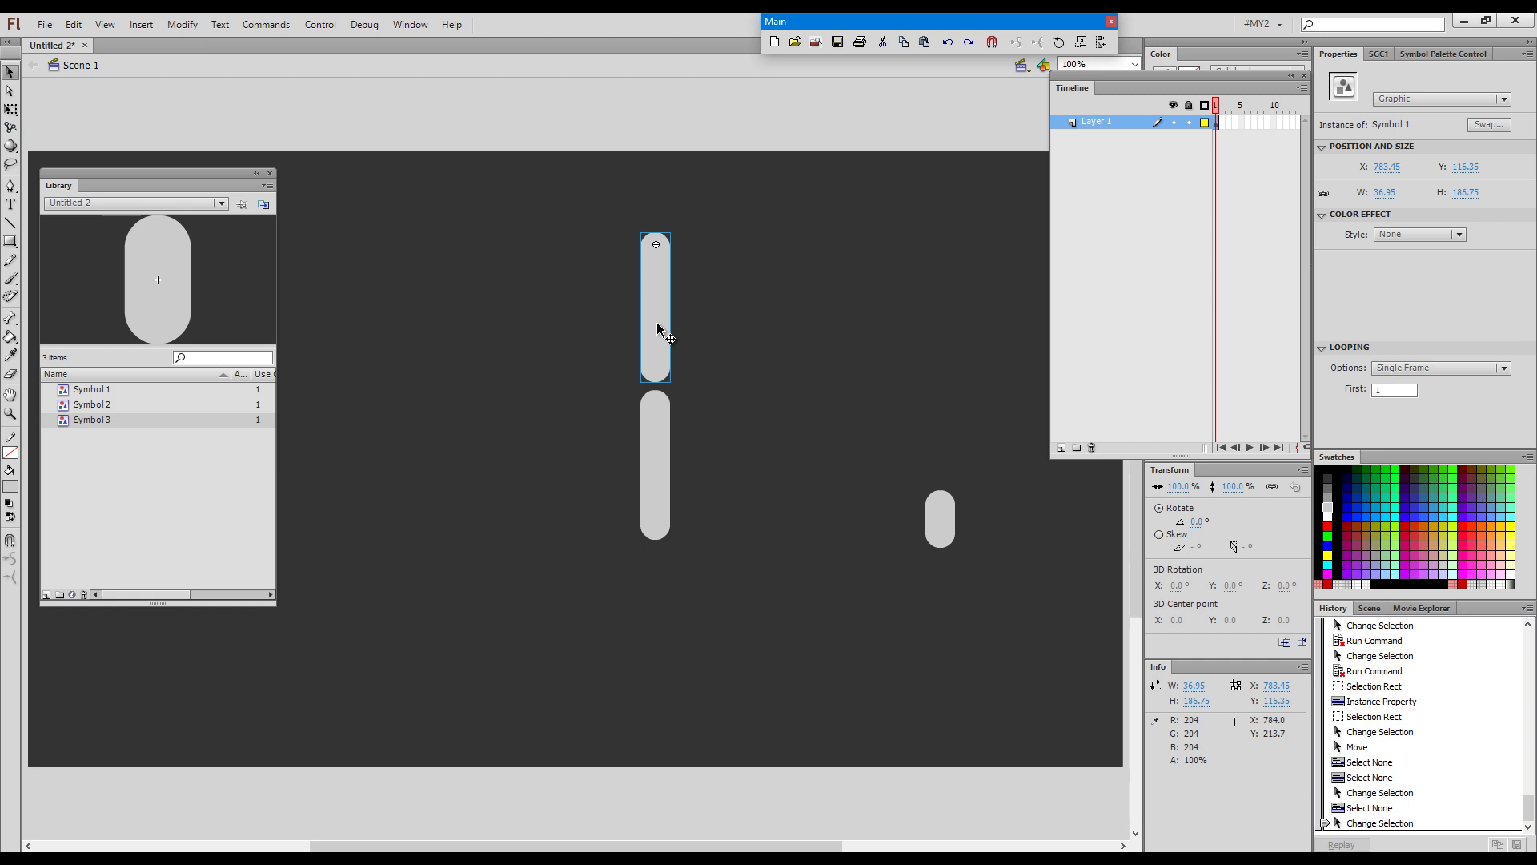
left_click(657, 325)
left_click(657, 326)
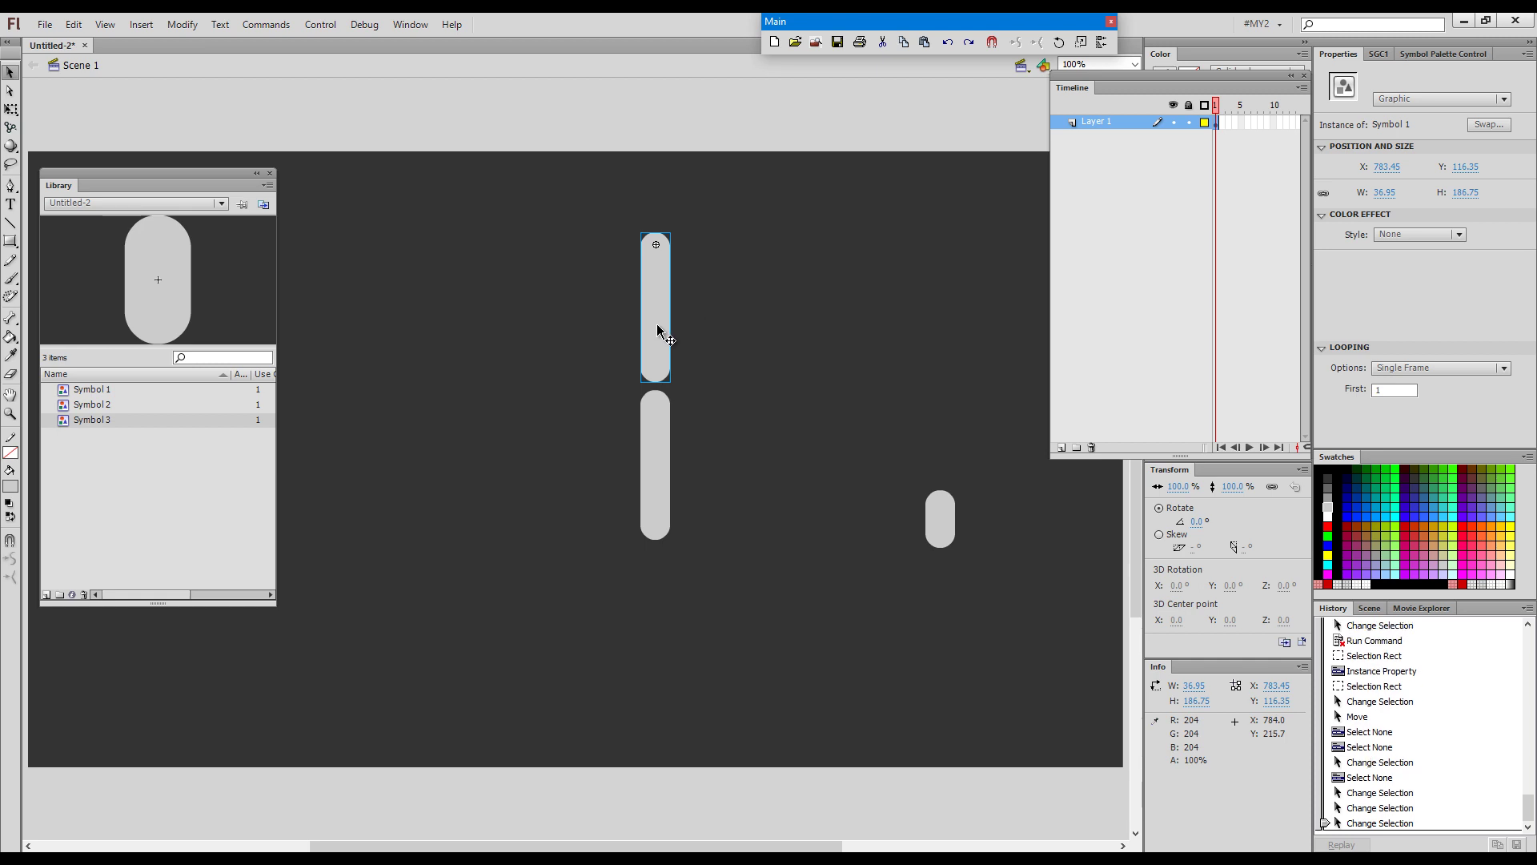
Open the top capsule symbol for editing in place and create a magnet target inside it with the Create Magnet Target command
double_click(659, 331)
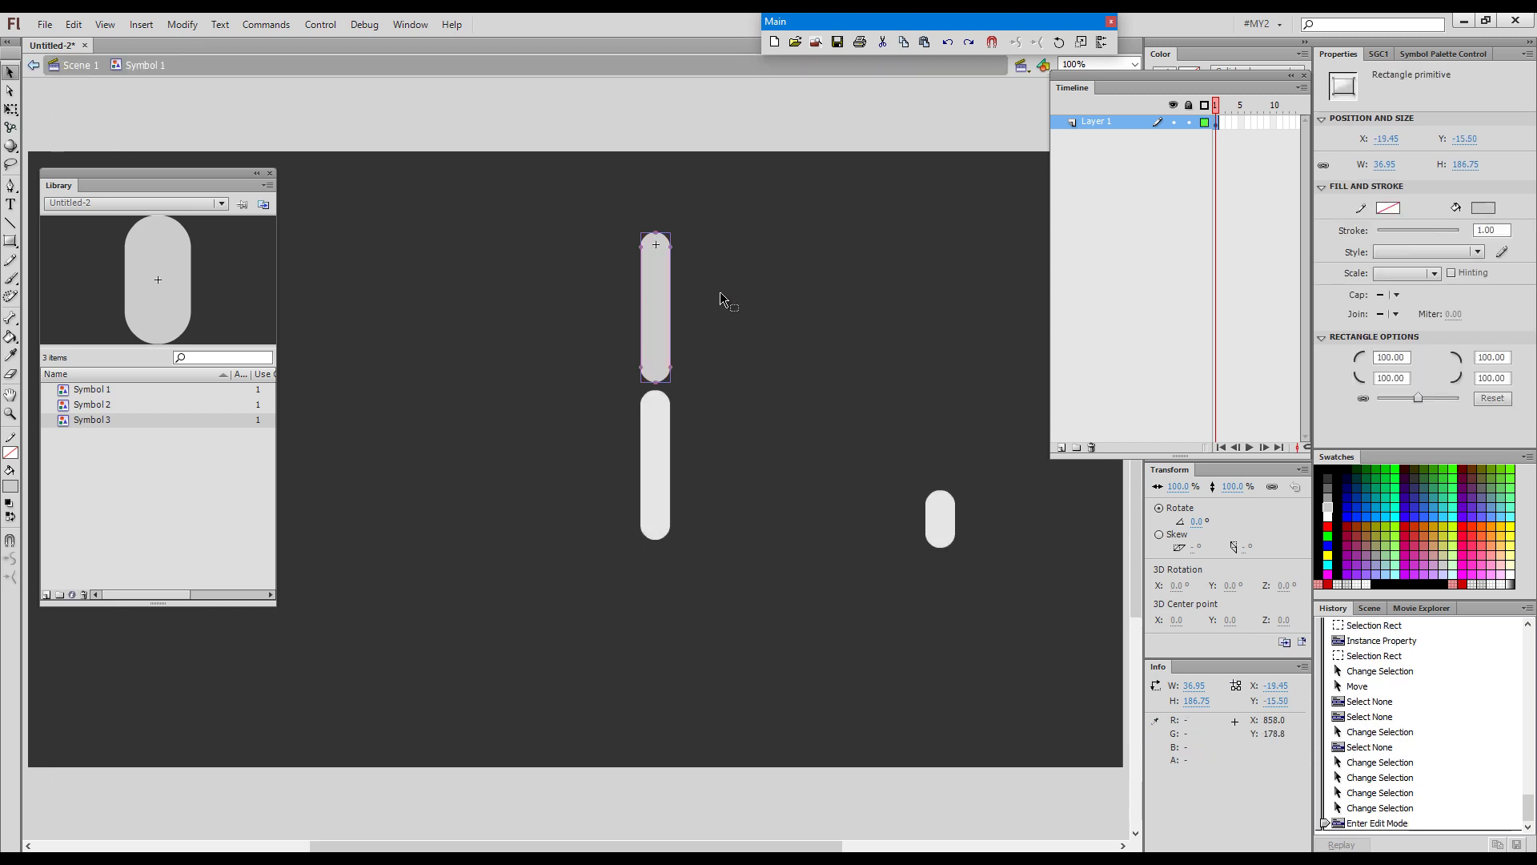
left_click(737, 297)
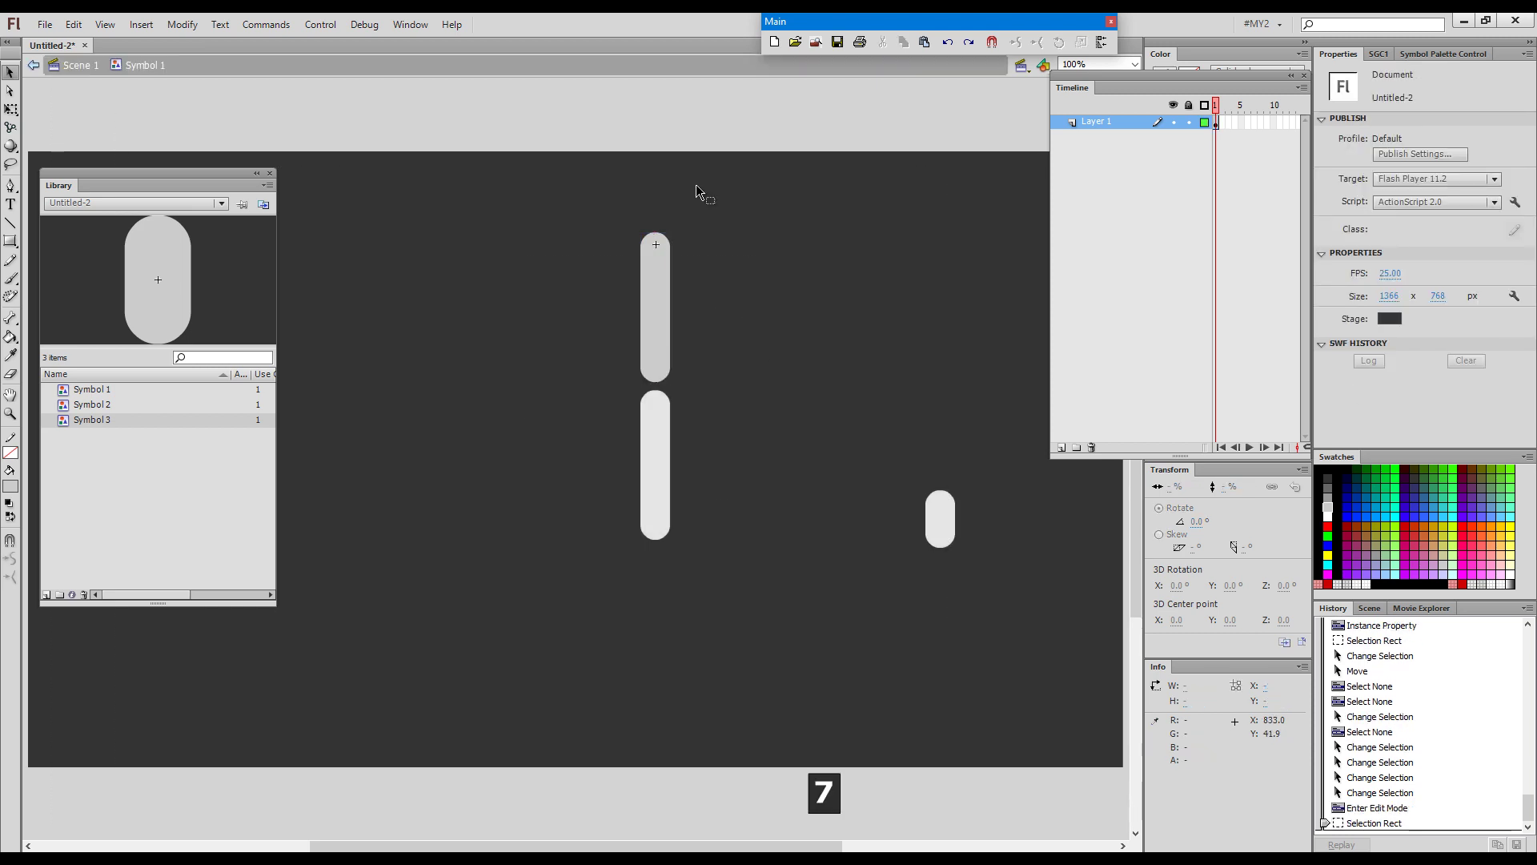
key("ctrl+space")
left_click_drag(598, 205, 691, 431)
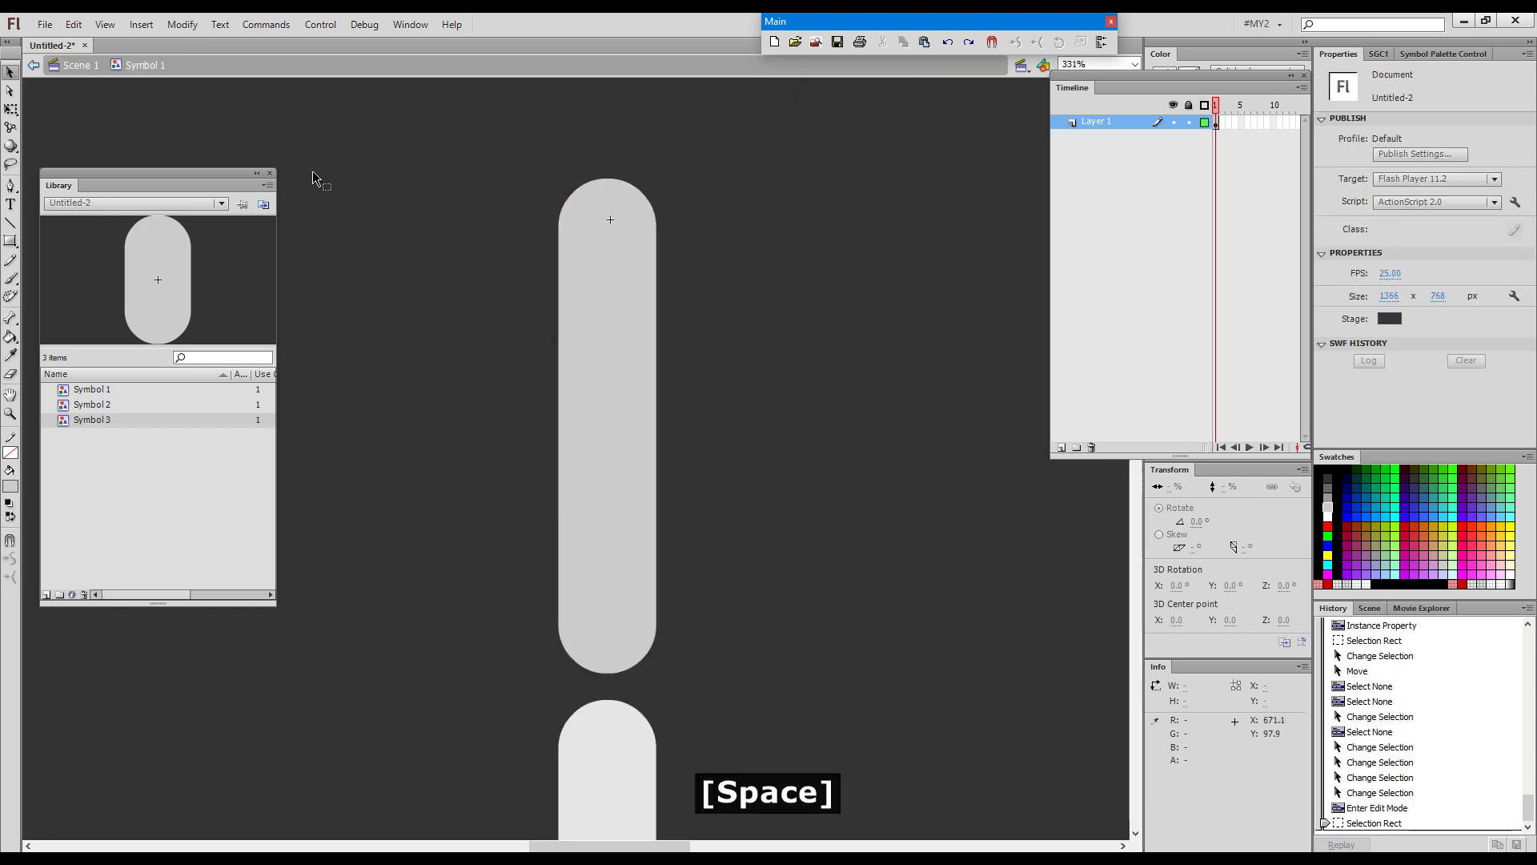
left_click(272, 27)
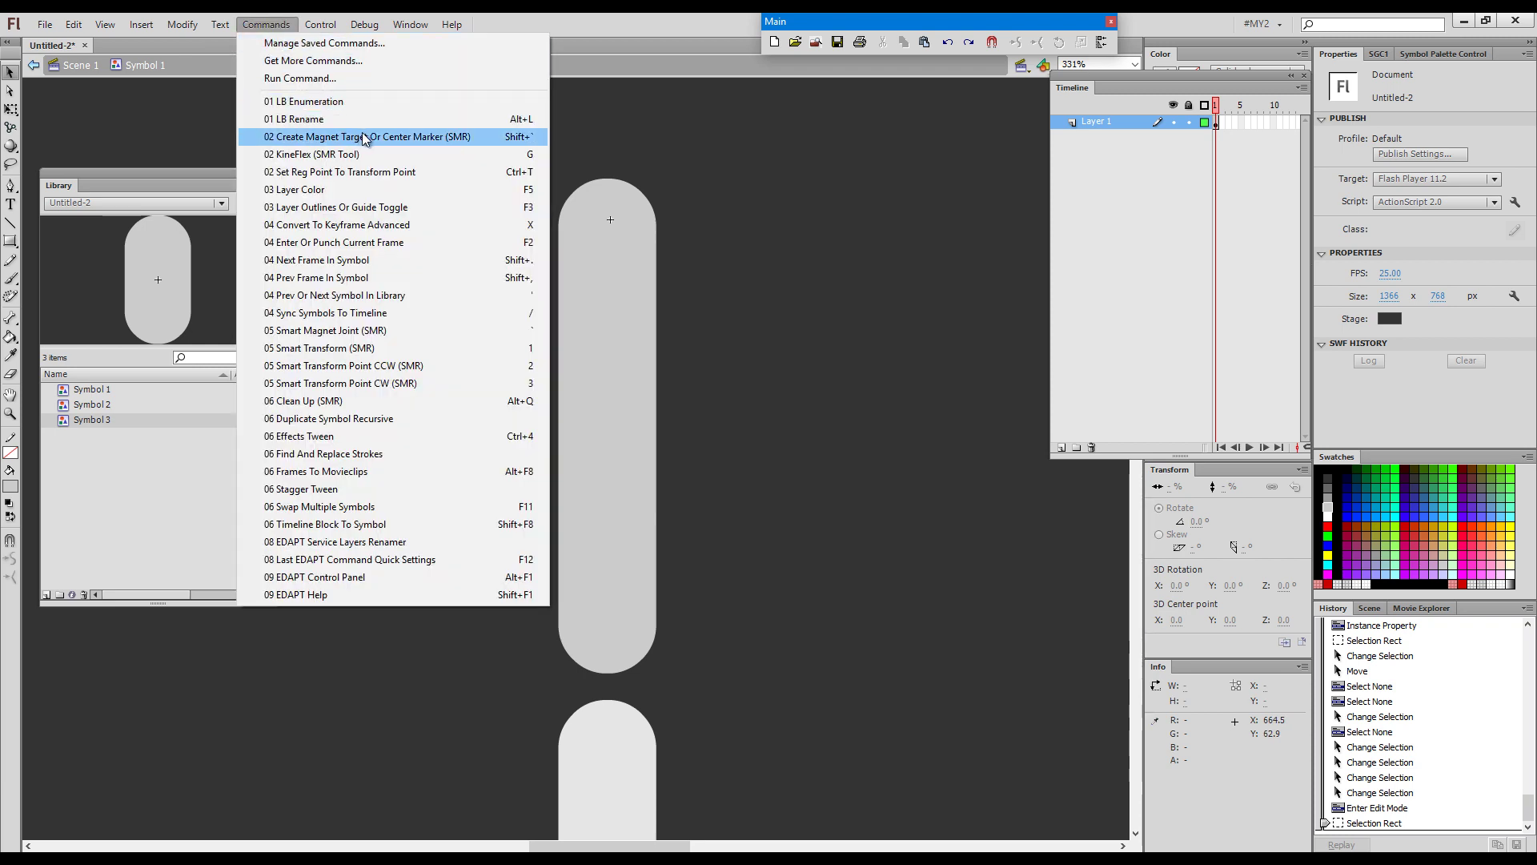
left_click(490, 138)
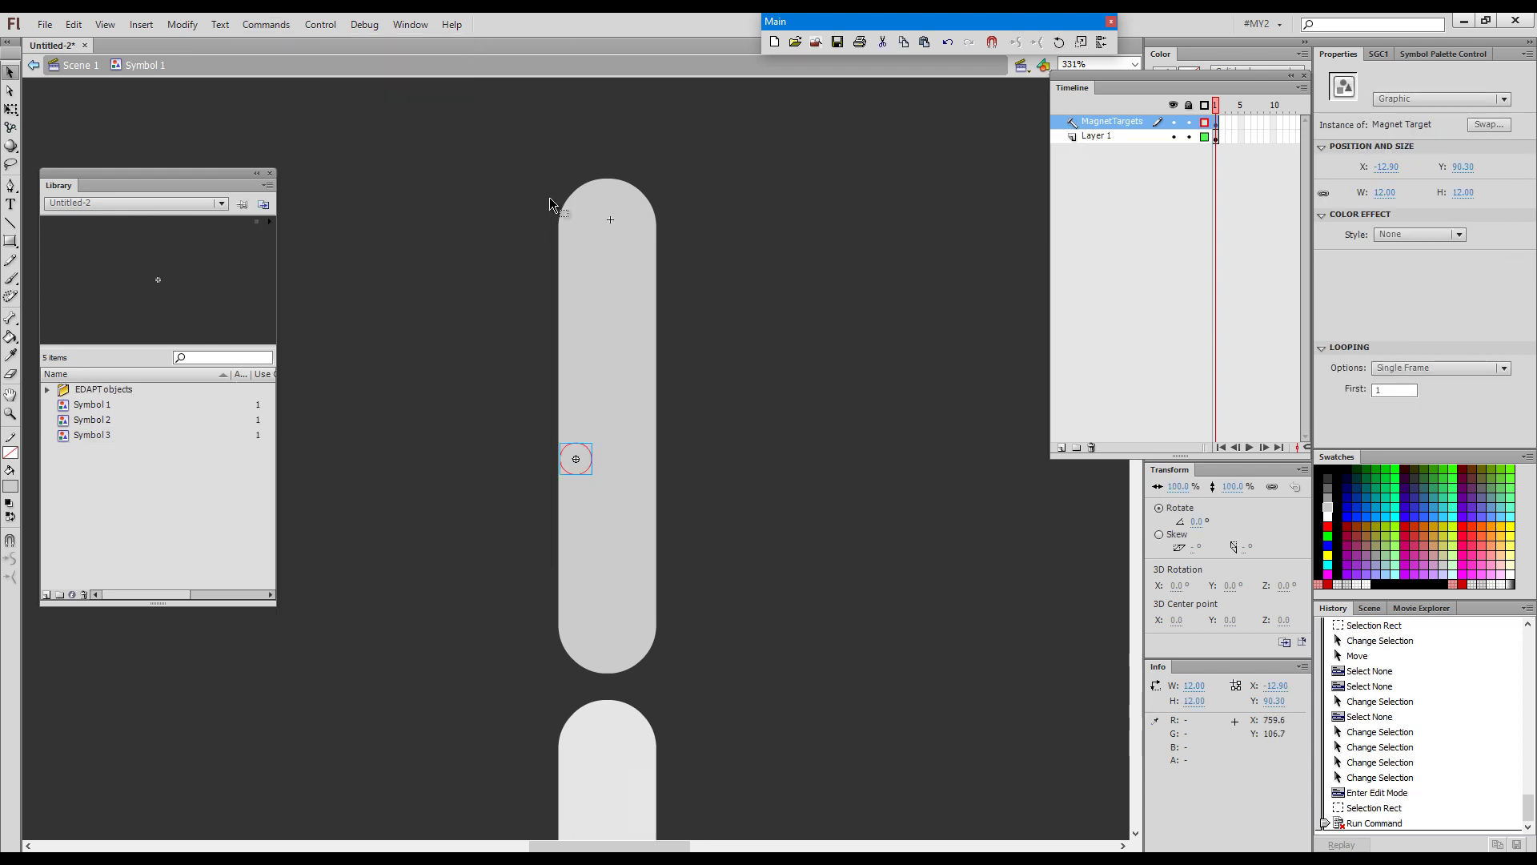
Position the magnet target at the centre of the capsule's lower rounded end and turn off outline view for the MagnetTargets layer
left_click_drag(585, 458, 607, 627)
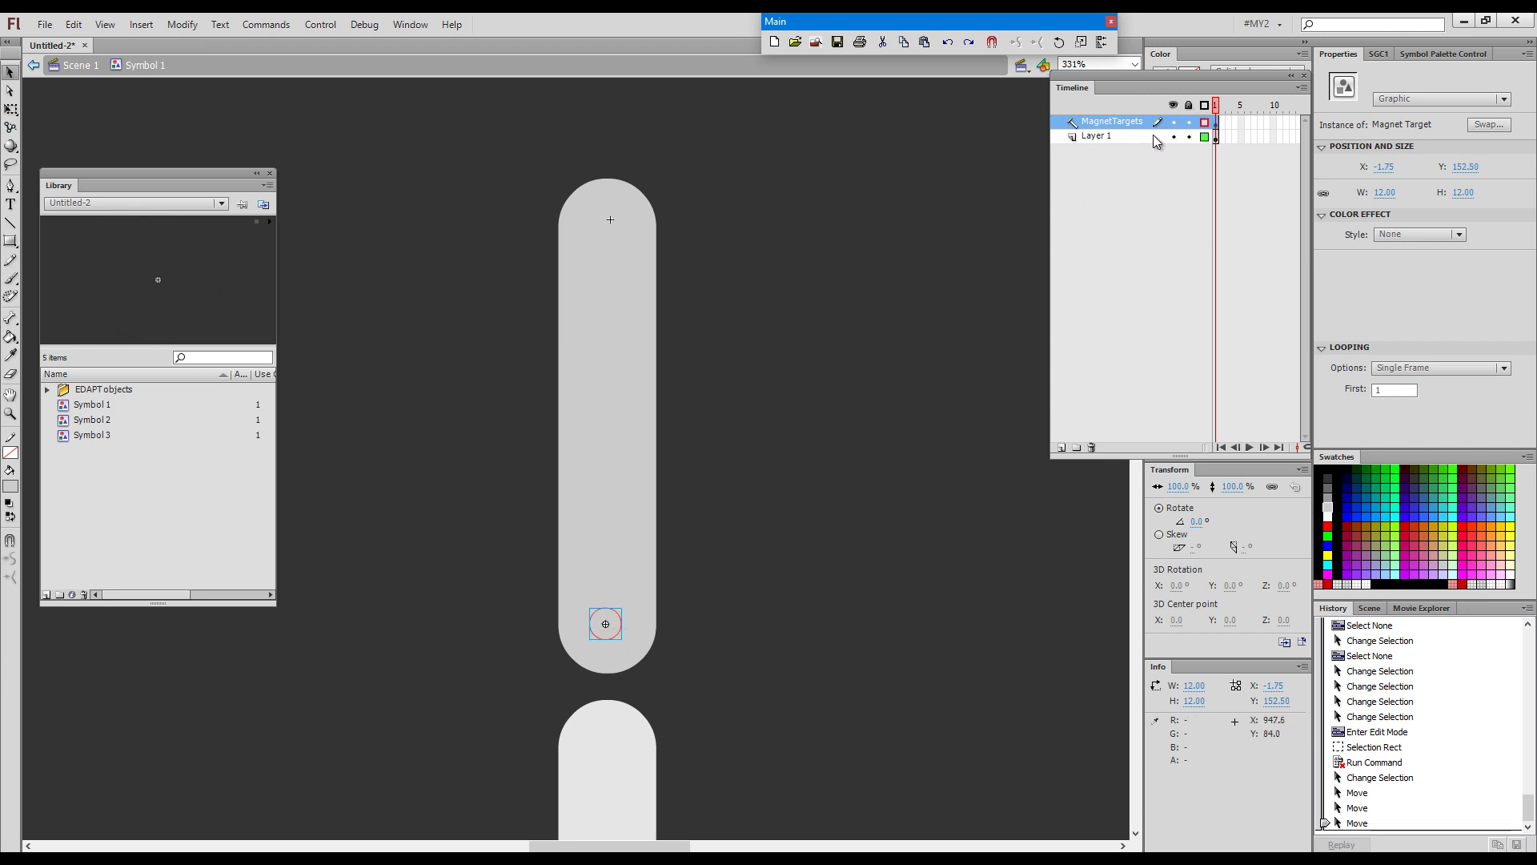
left_click(1205, 122)
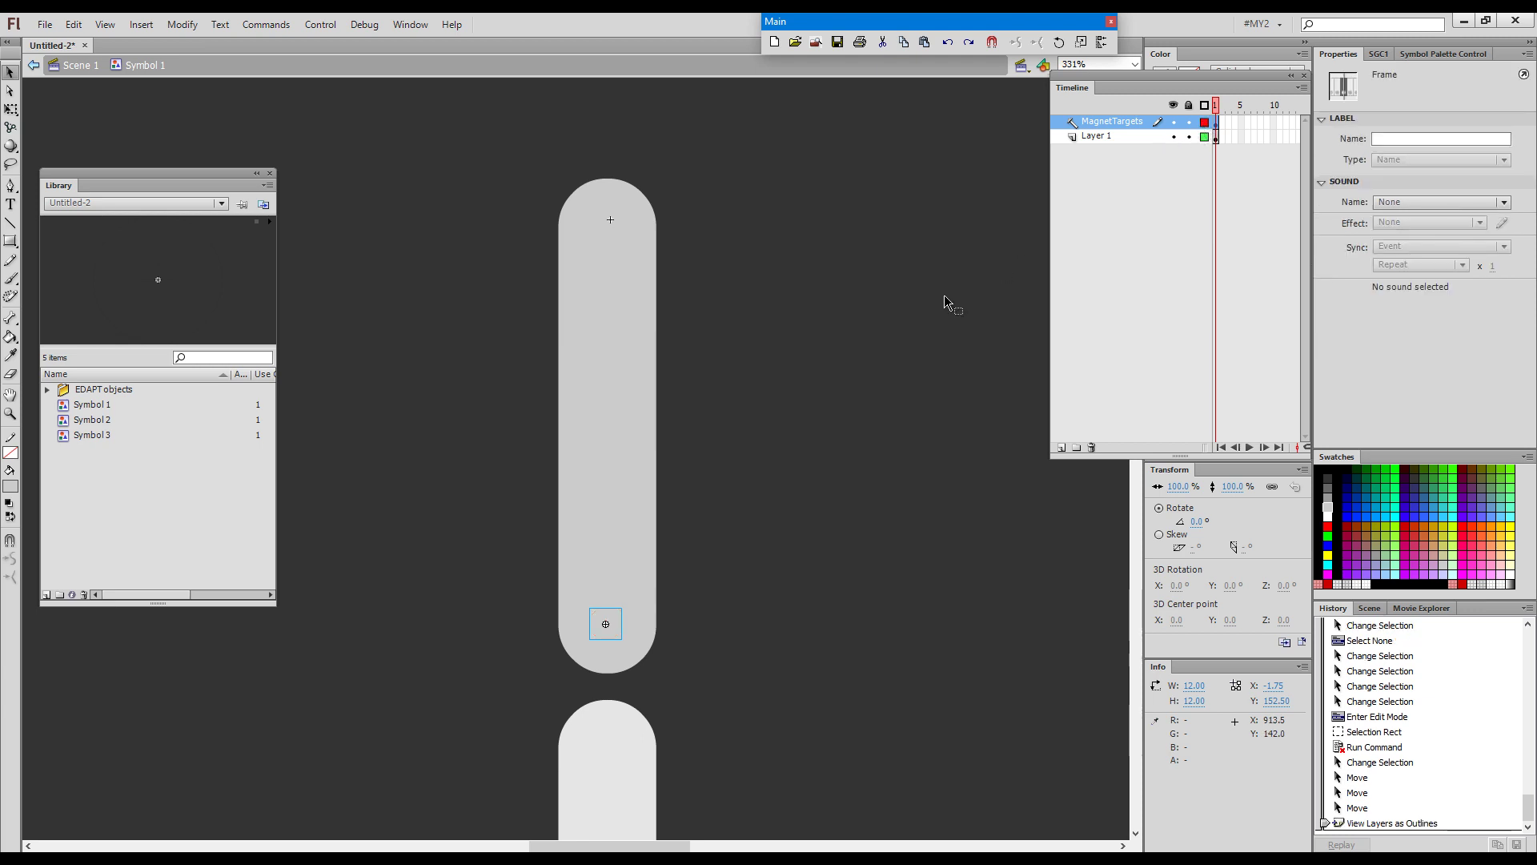
Show the MagnetTargets layer as outlines, fine-tune the magnet target to the centre of the lower rounded end, and return to the main scene
left_click(834, 578)
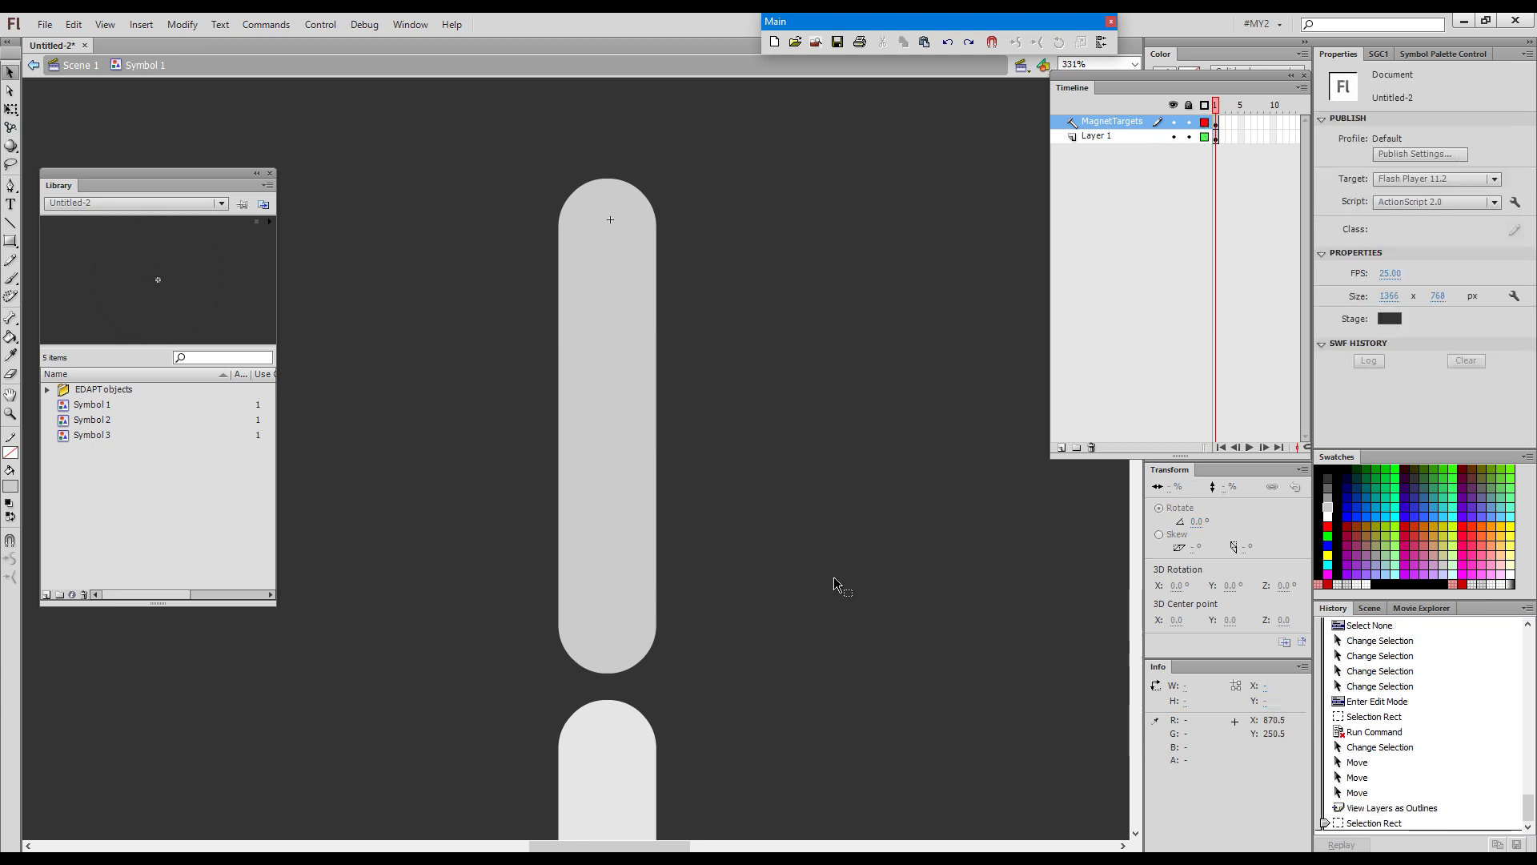
left_click(1204, 123)
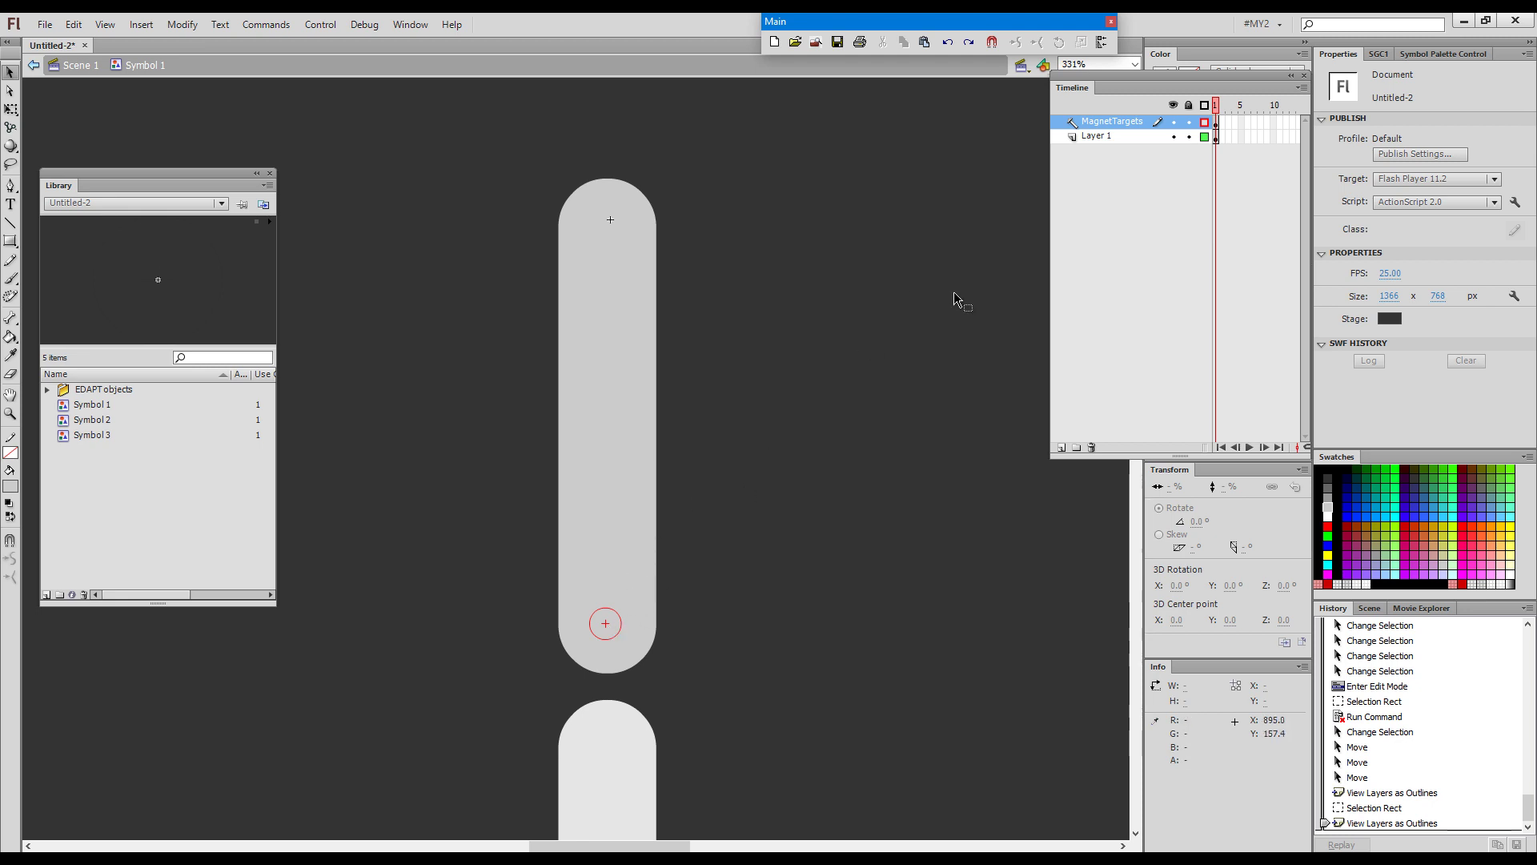
left_click_drag(608, 627, 611, 635)
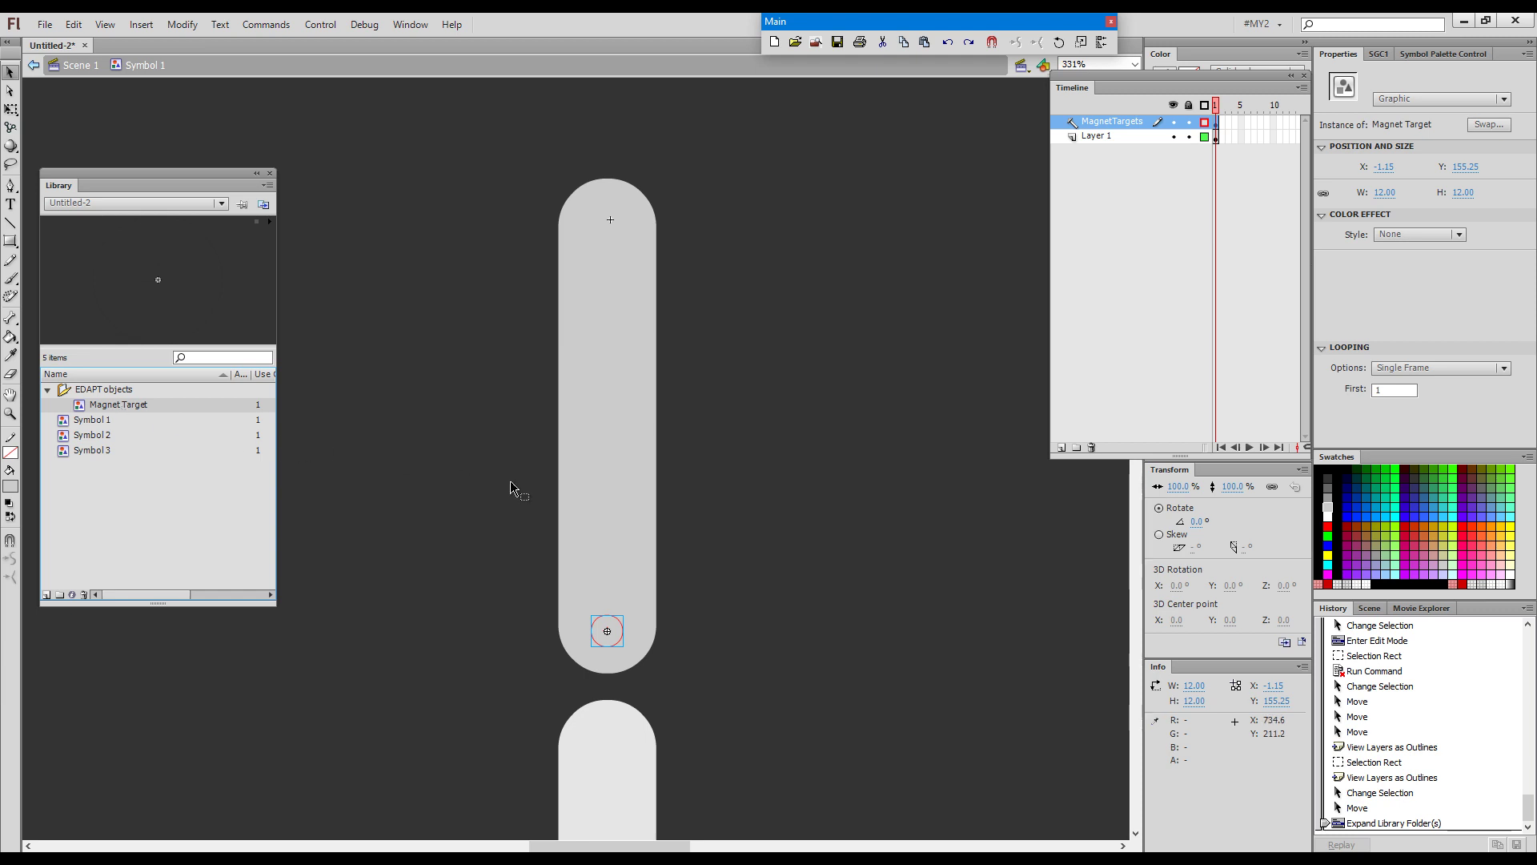
left_click_drag(608, 632, 609, 633)
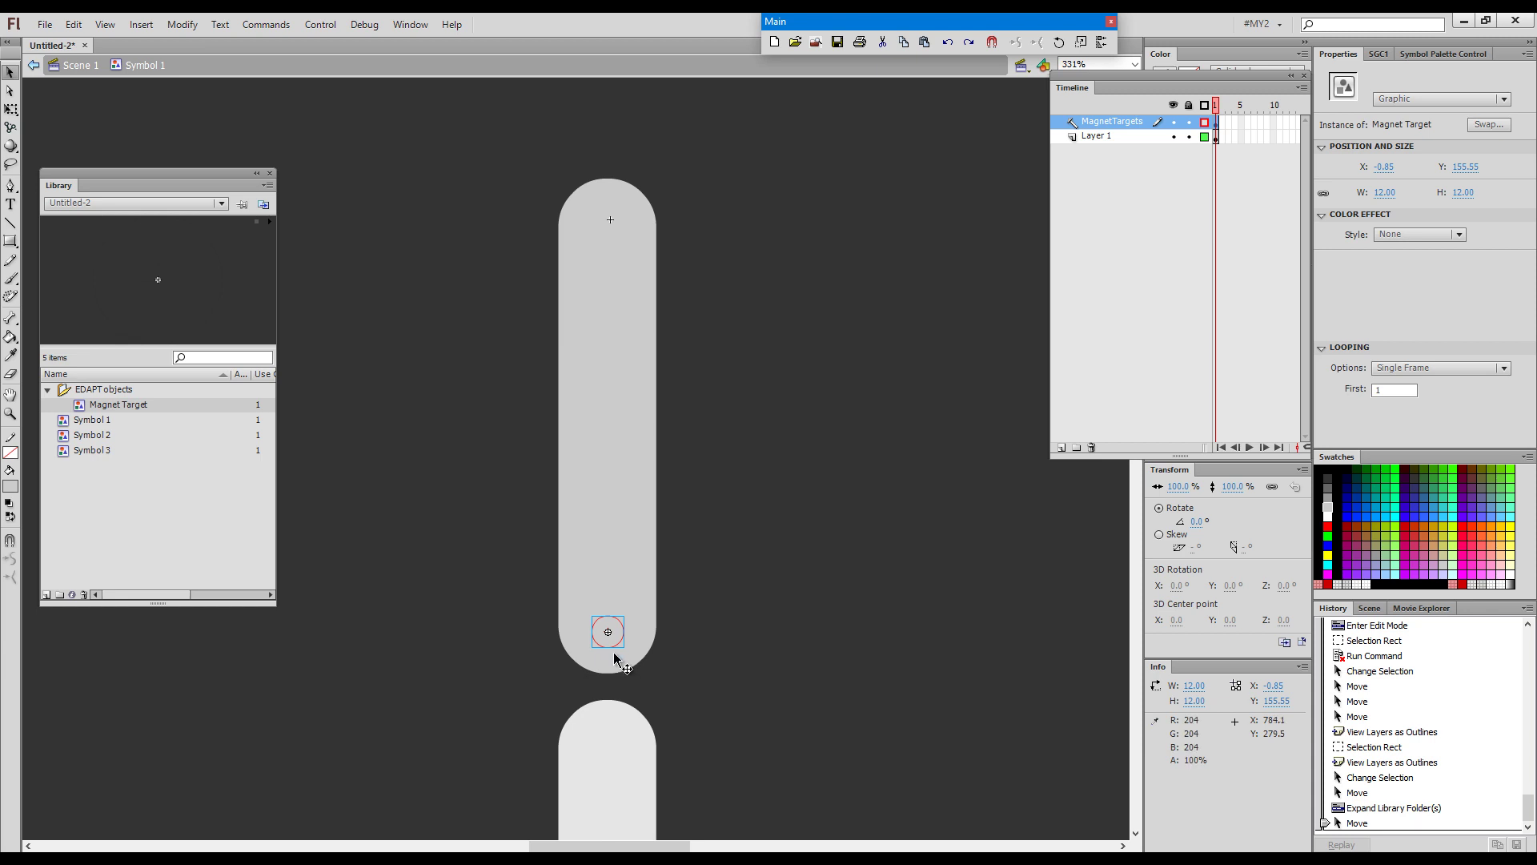
left_click(752, 519)
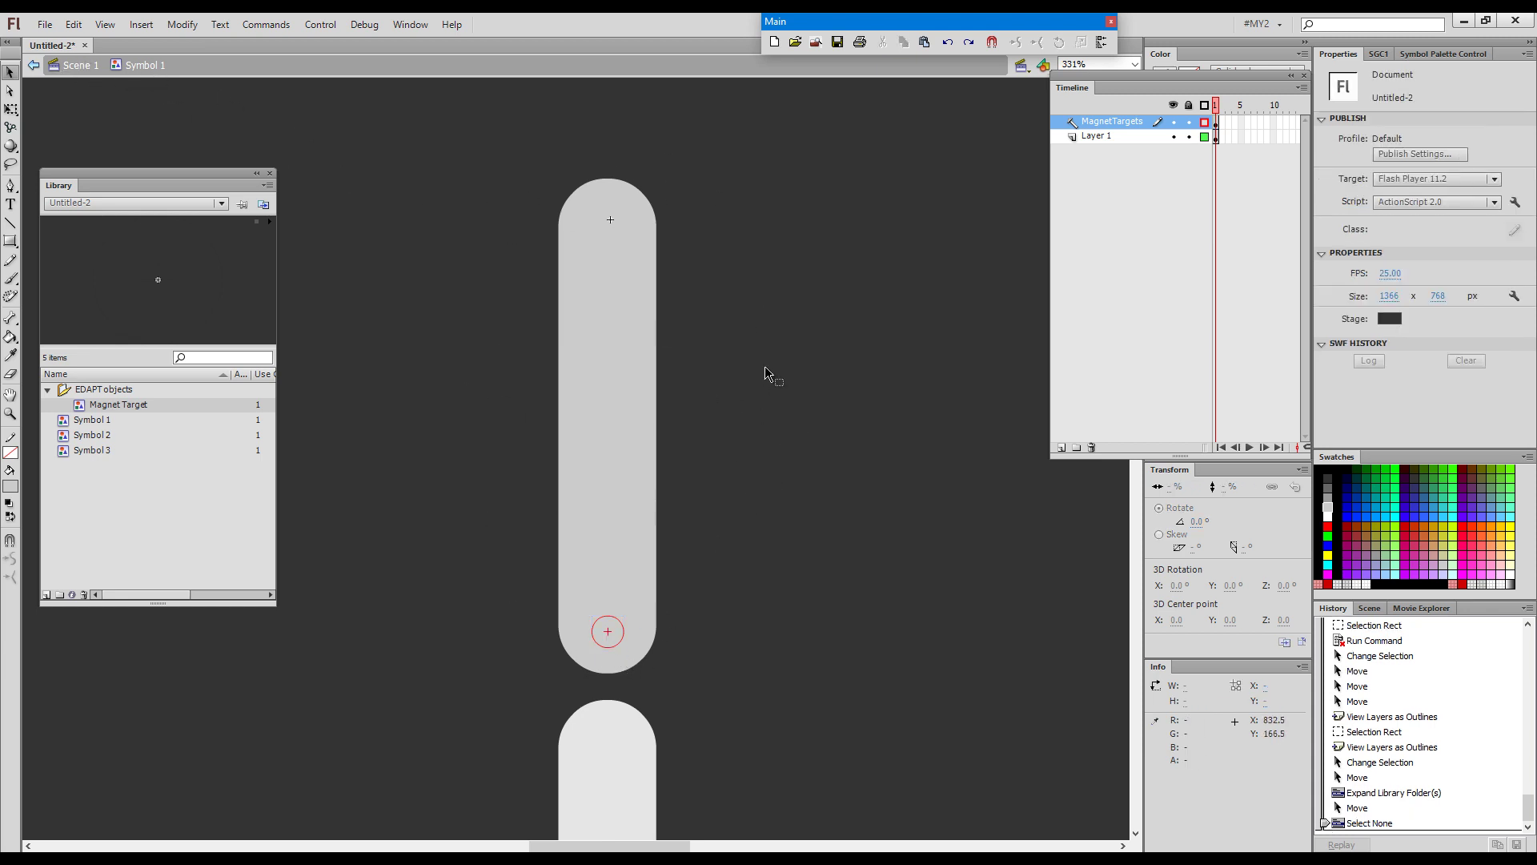
left_click(823, 376)
double_click(825, 377)
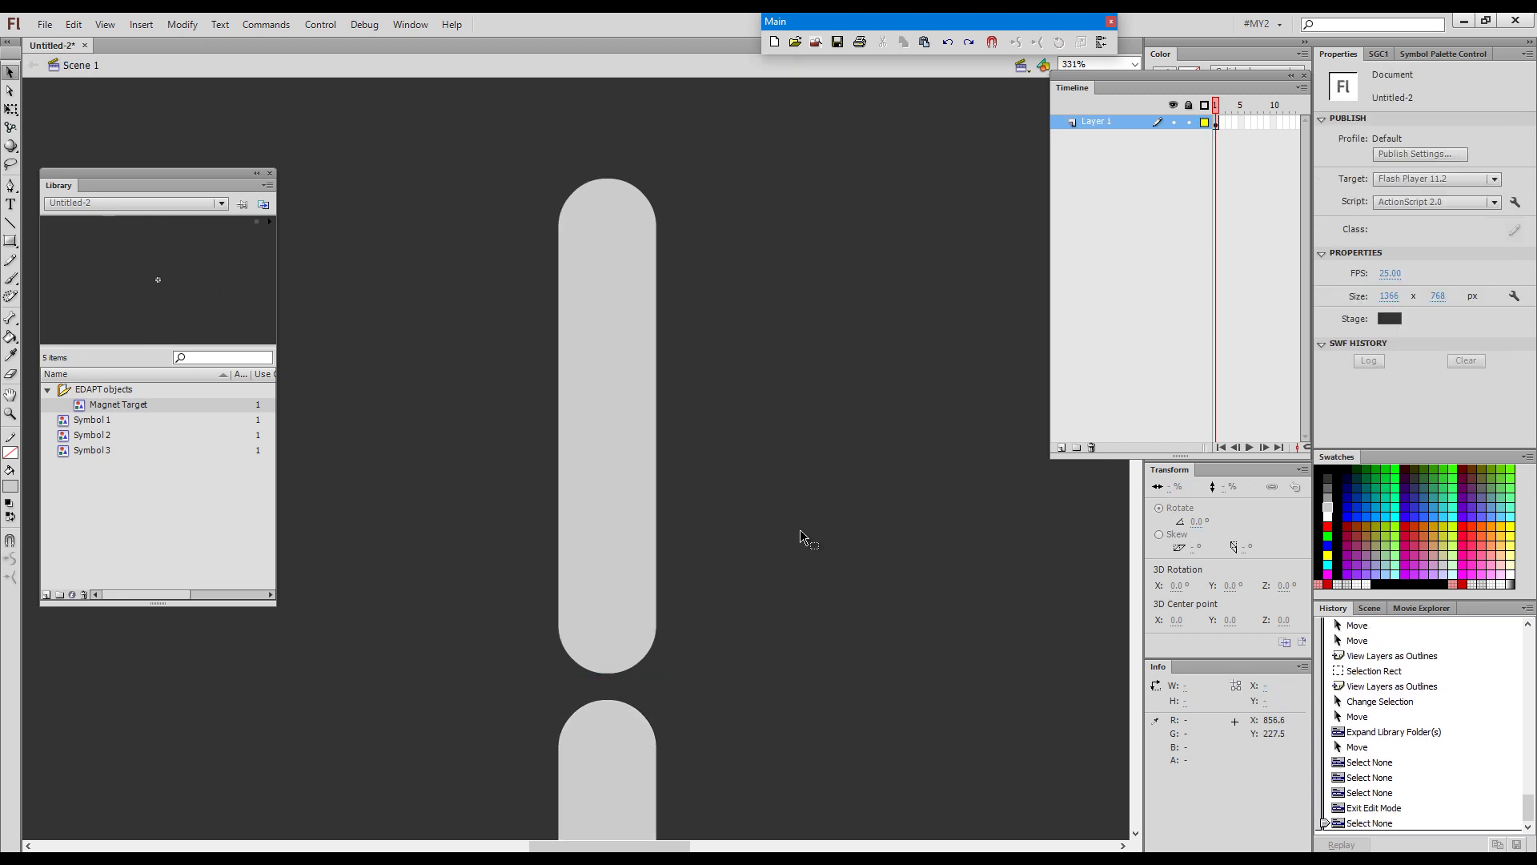
Offset the middle capsule from the top capsule's lower end and snap it to the magnet target with the Smart Magnet Joint command
key("space")
left_click_drag(765, 611, 751, 467)
left_click(621, 715)
left_click_drag(620, 718, 652, 661)
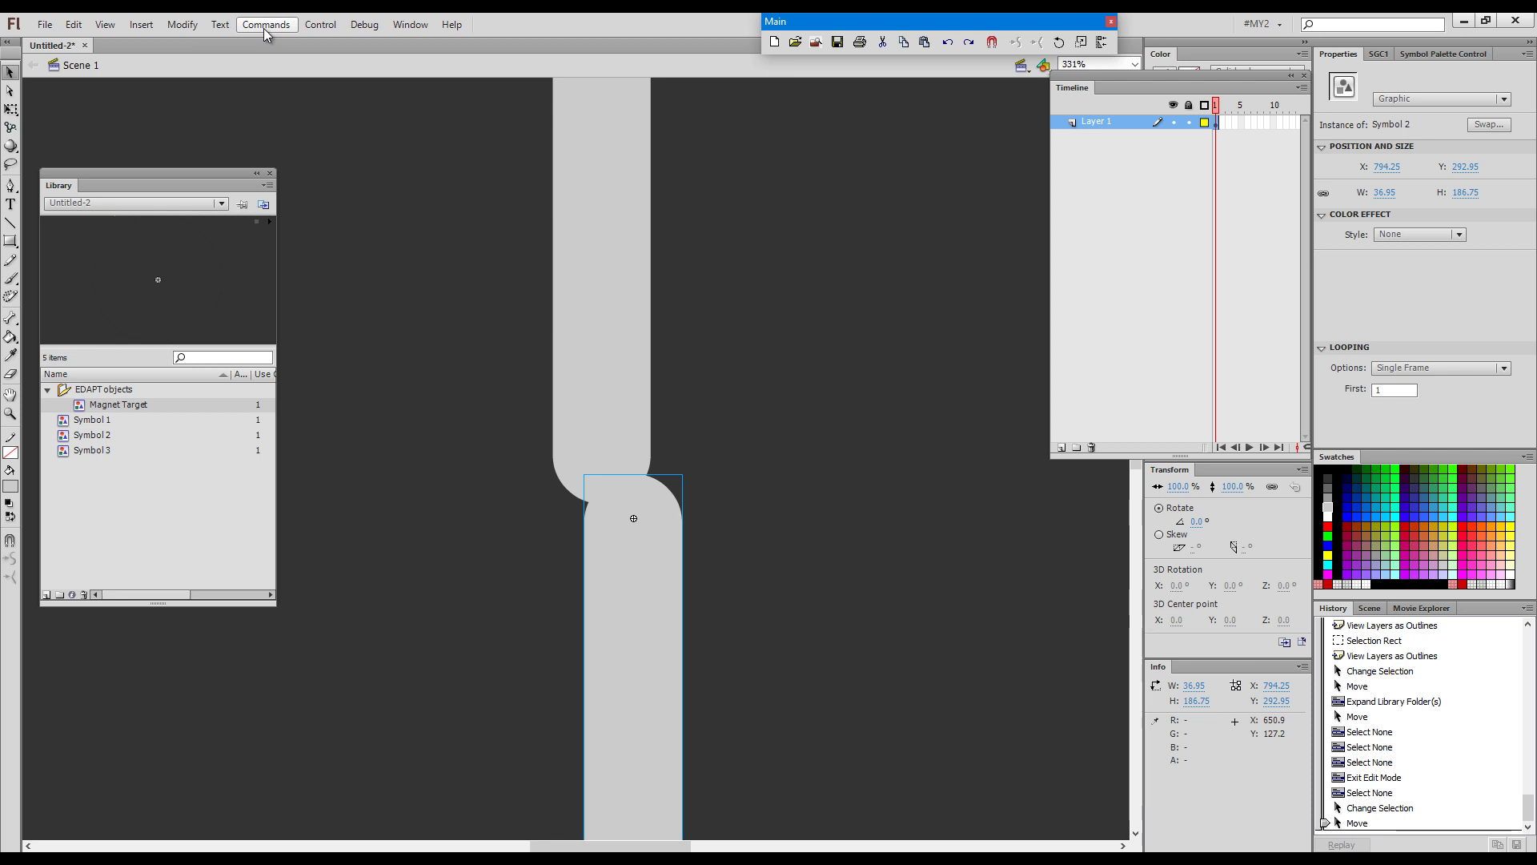
key("ctrl")
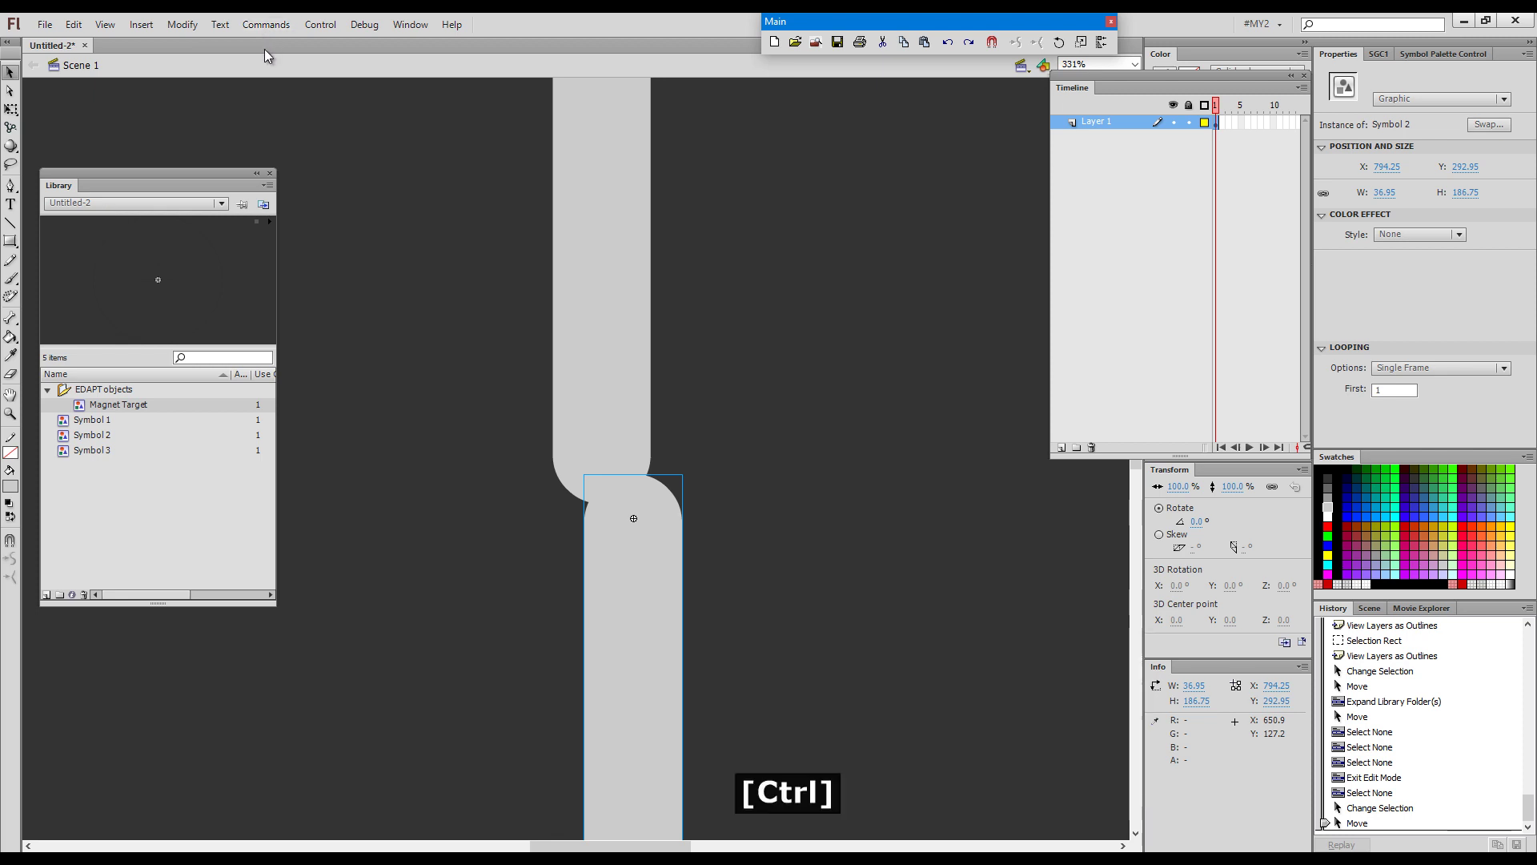
key("ctrl+1")
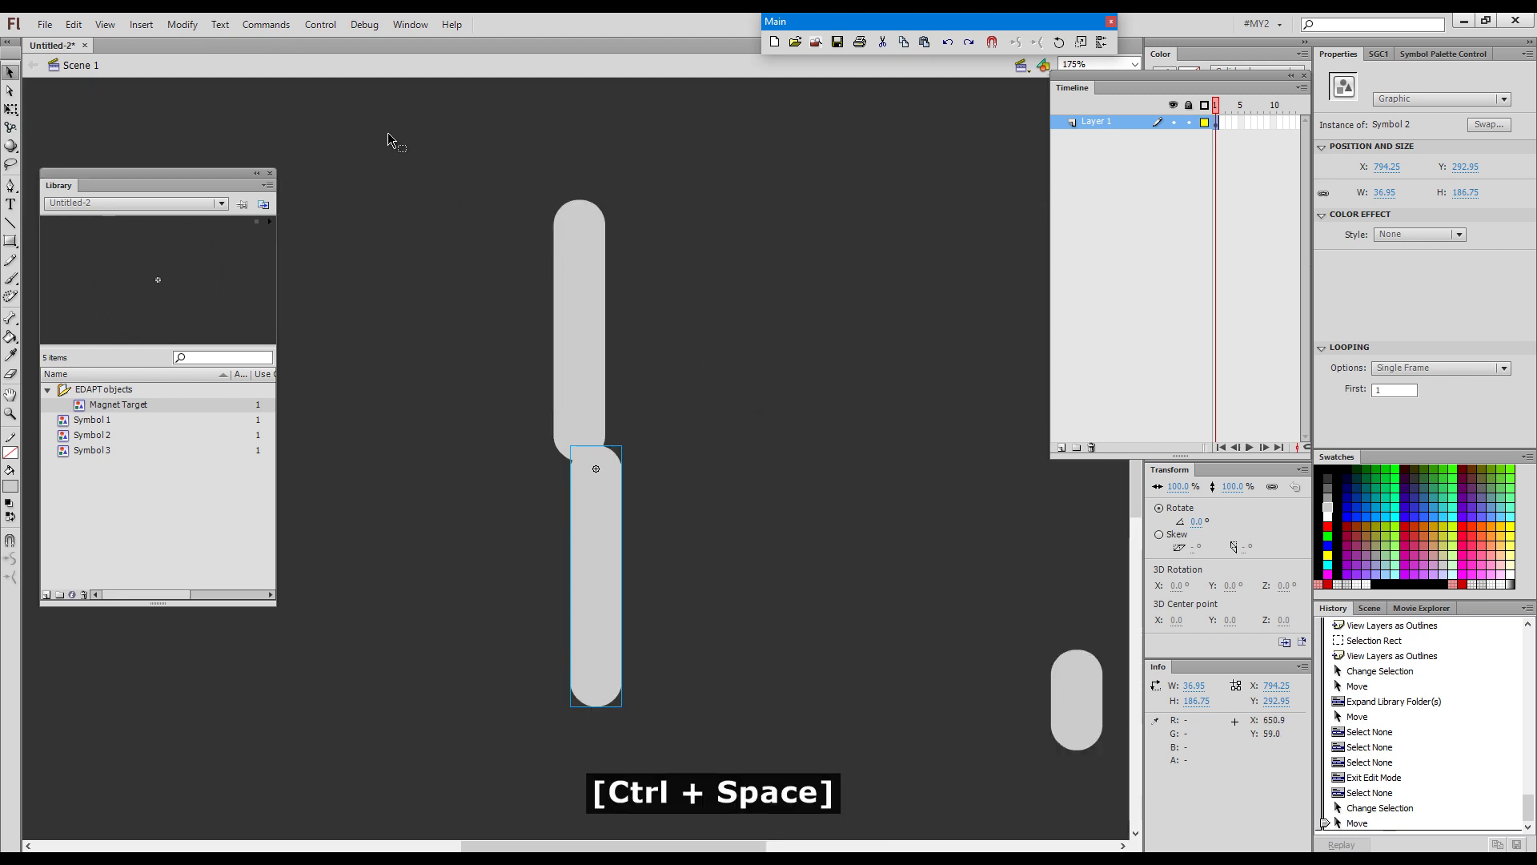
left_click(262, 26)
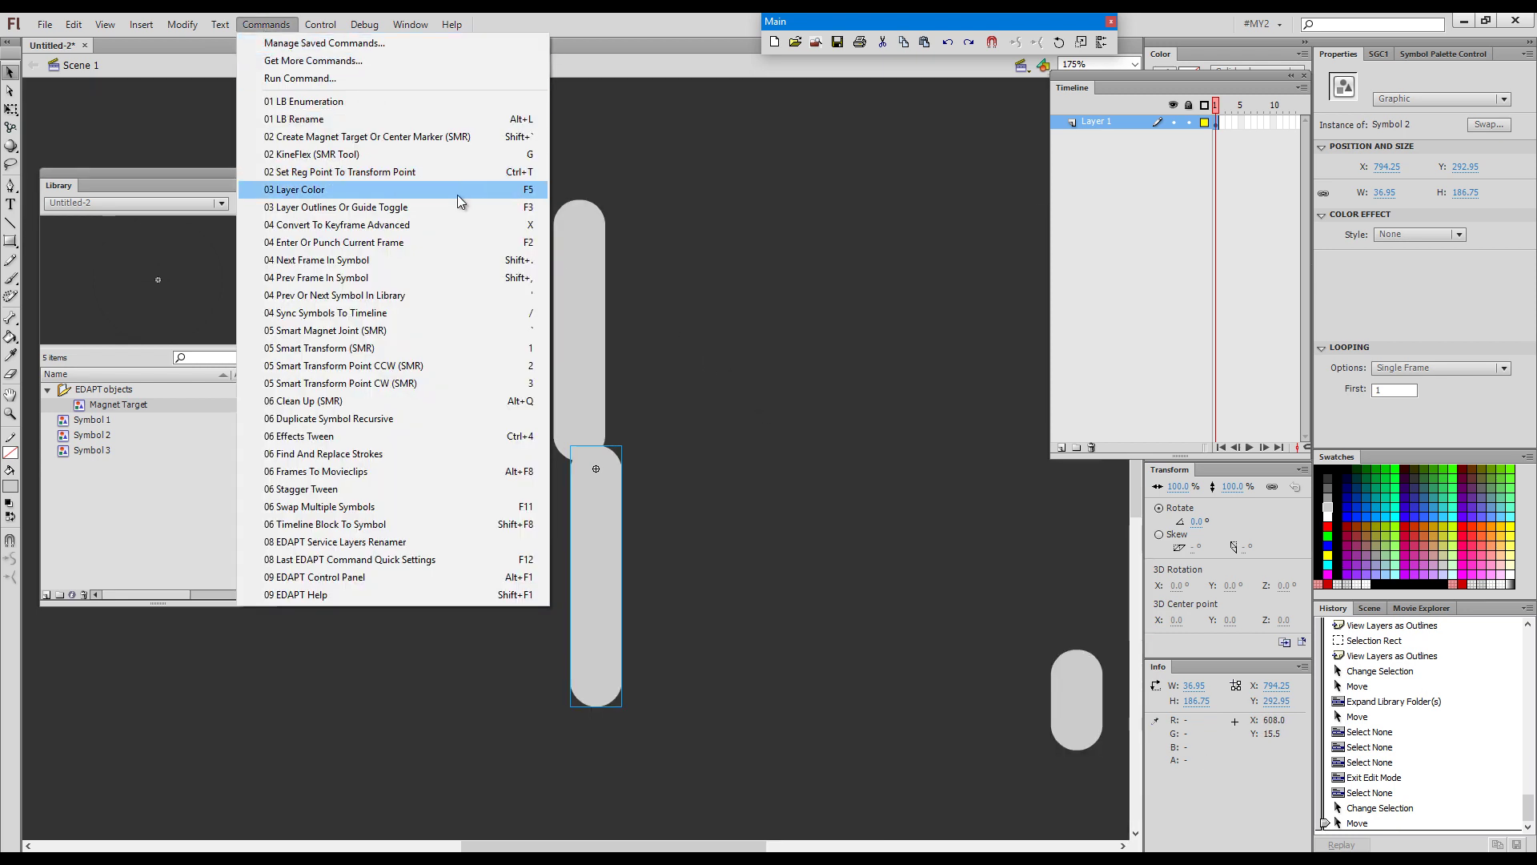
left_click(482, 330)
left_click(434, 525)
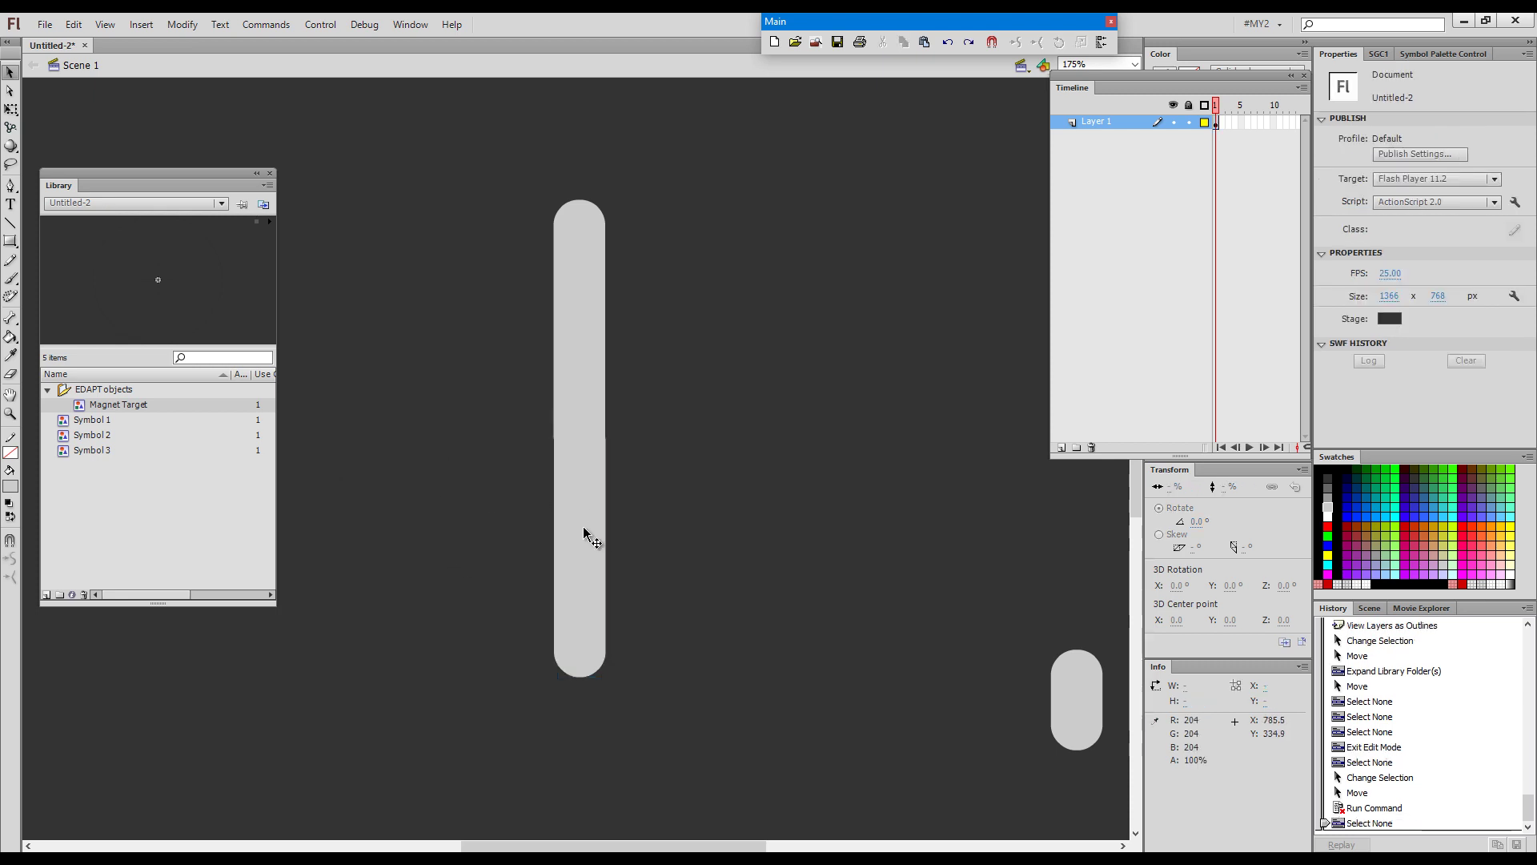
Rotate the middle capsule to about -21.5°, then pull it off the joint and re-snap it with Smart Magnet Joint
left_click(581, 600)
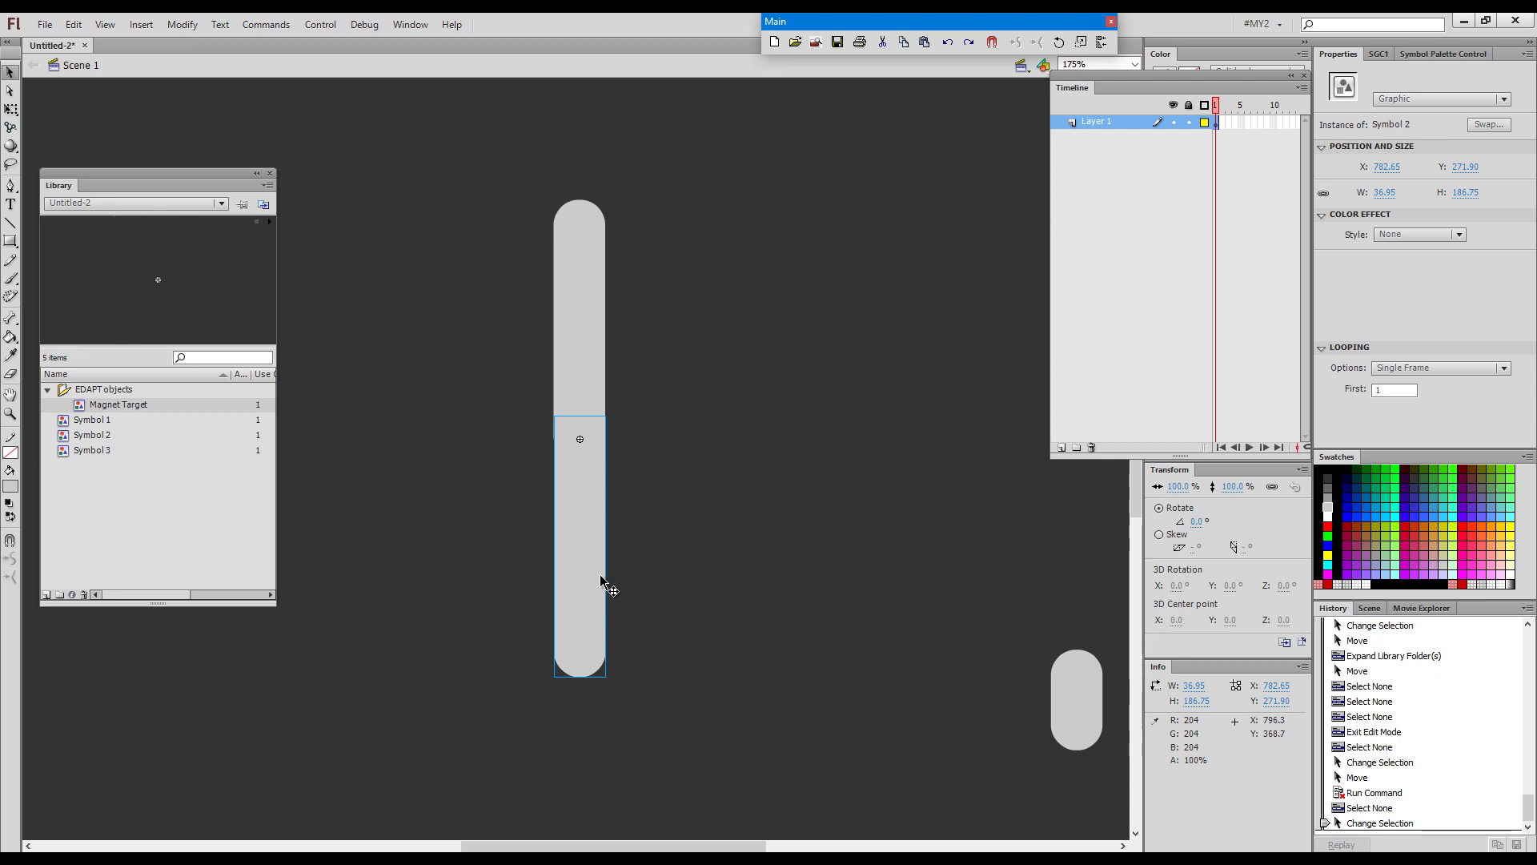
key("q")
left_click_drag(624, 675, 702, 633)
left_click(768, 507)
left_click_drag(624, 569, 651, 566)
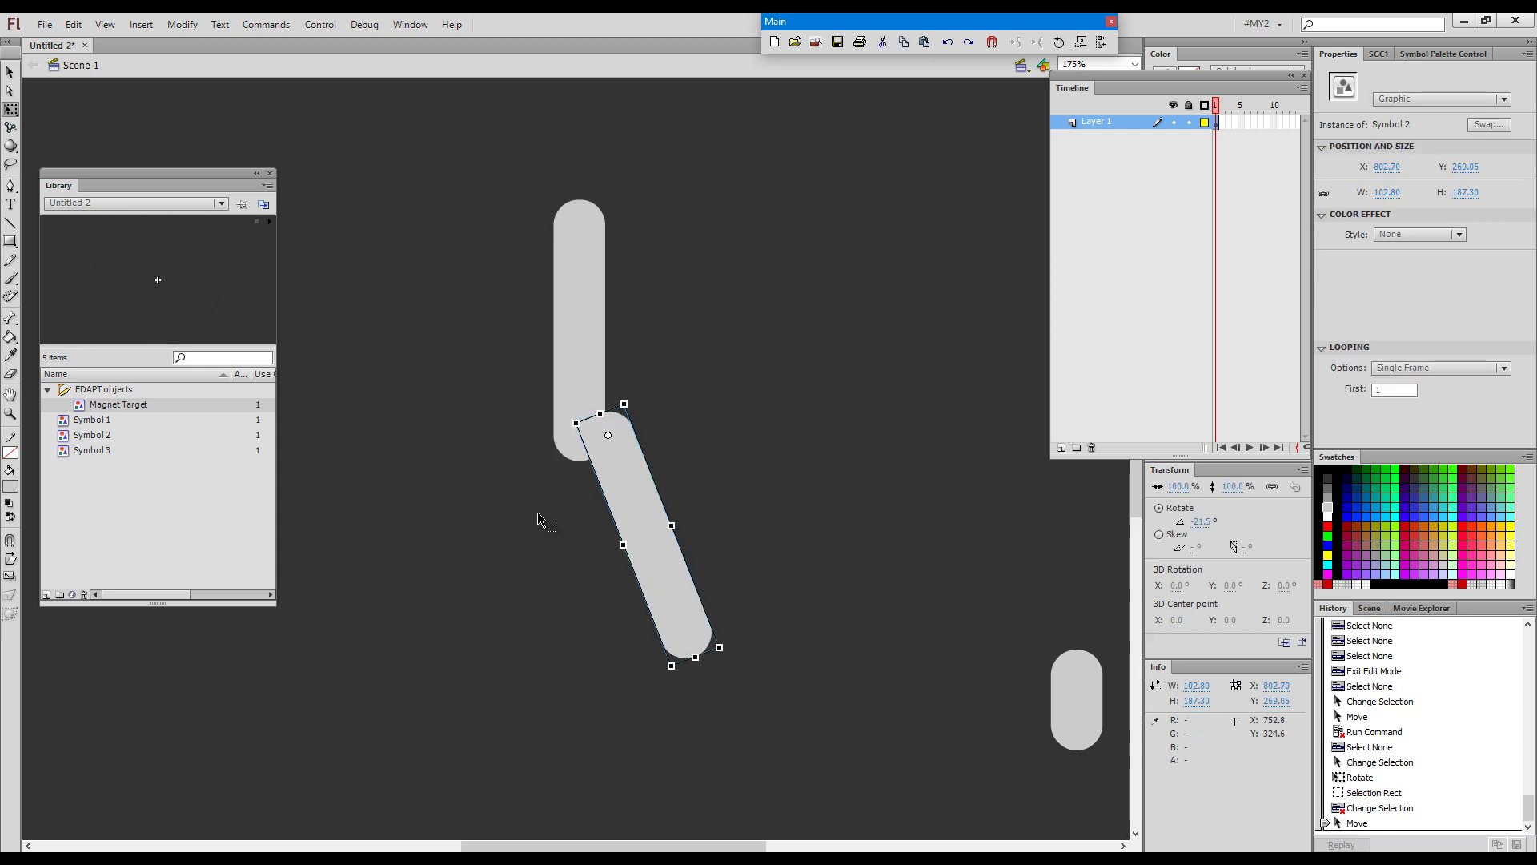
key("grave")
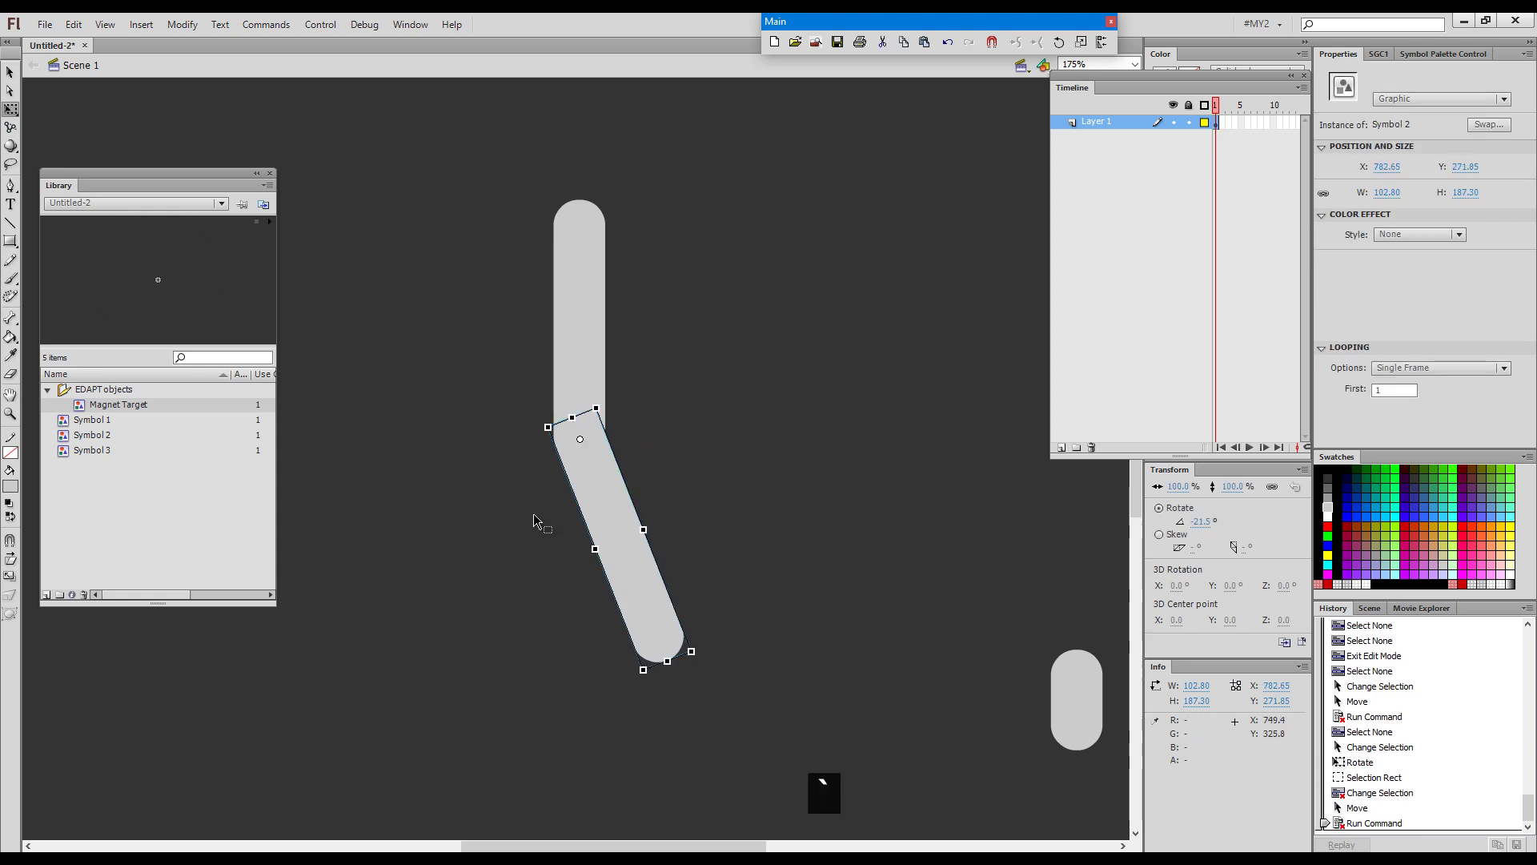
left_click_drag(597, 510, 535, 535)
key("grave")
left_click(679, 426)
Edit the top capsule symbol in place, lock Layer 1, and move the magnet target just below the capsule's lower end
left_click(593, 344)
double_click(594, 346)
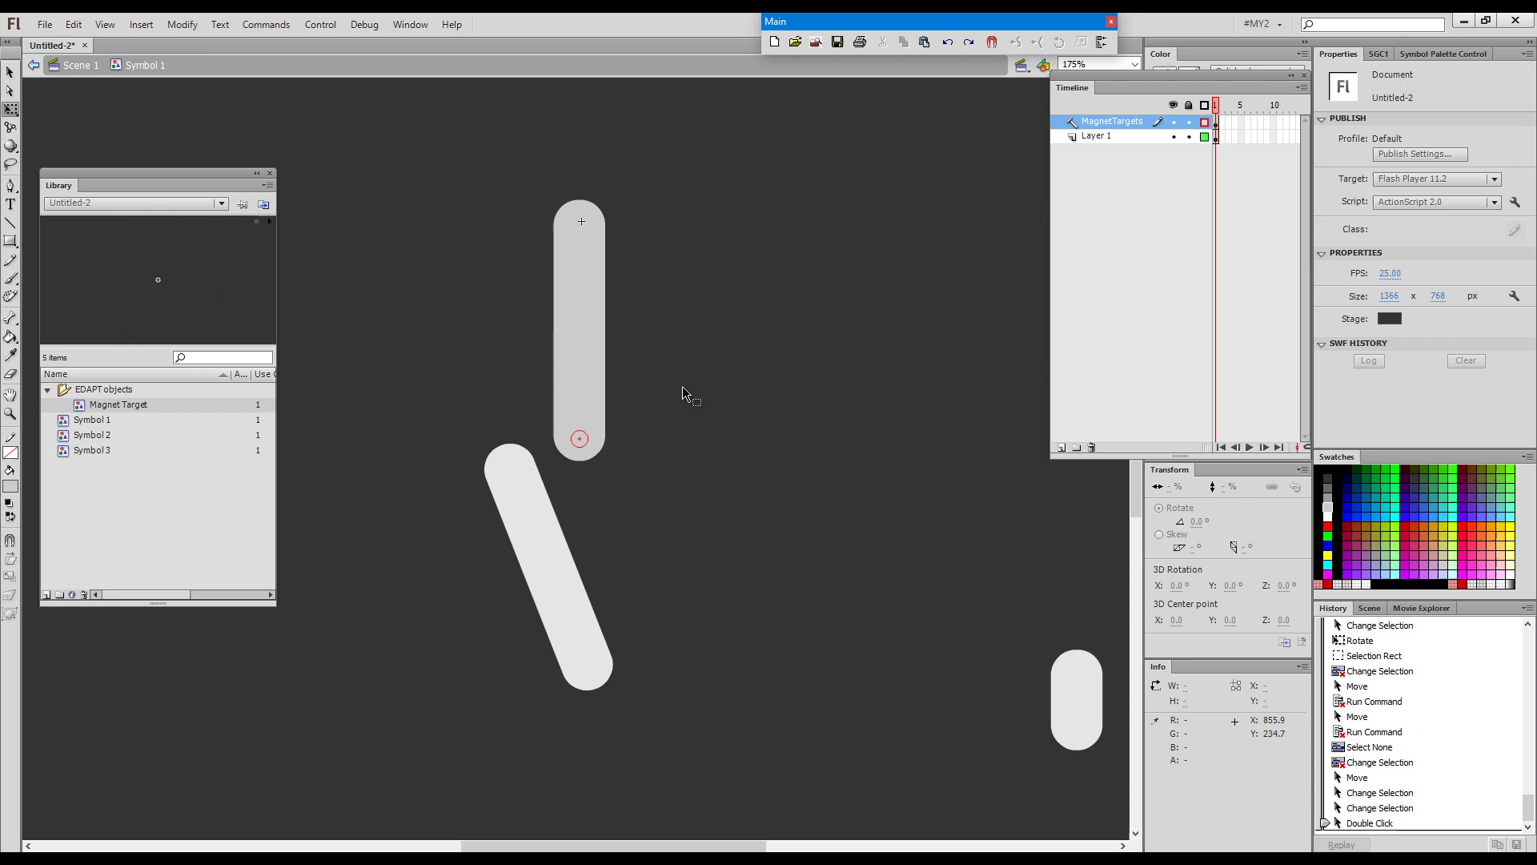
left_click_drag(580, 440, 580, 479)
left_click_drag(661, 447, 660, 567)
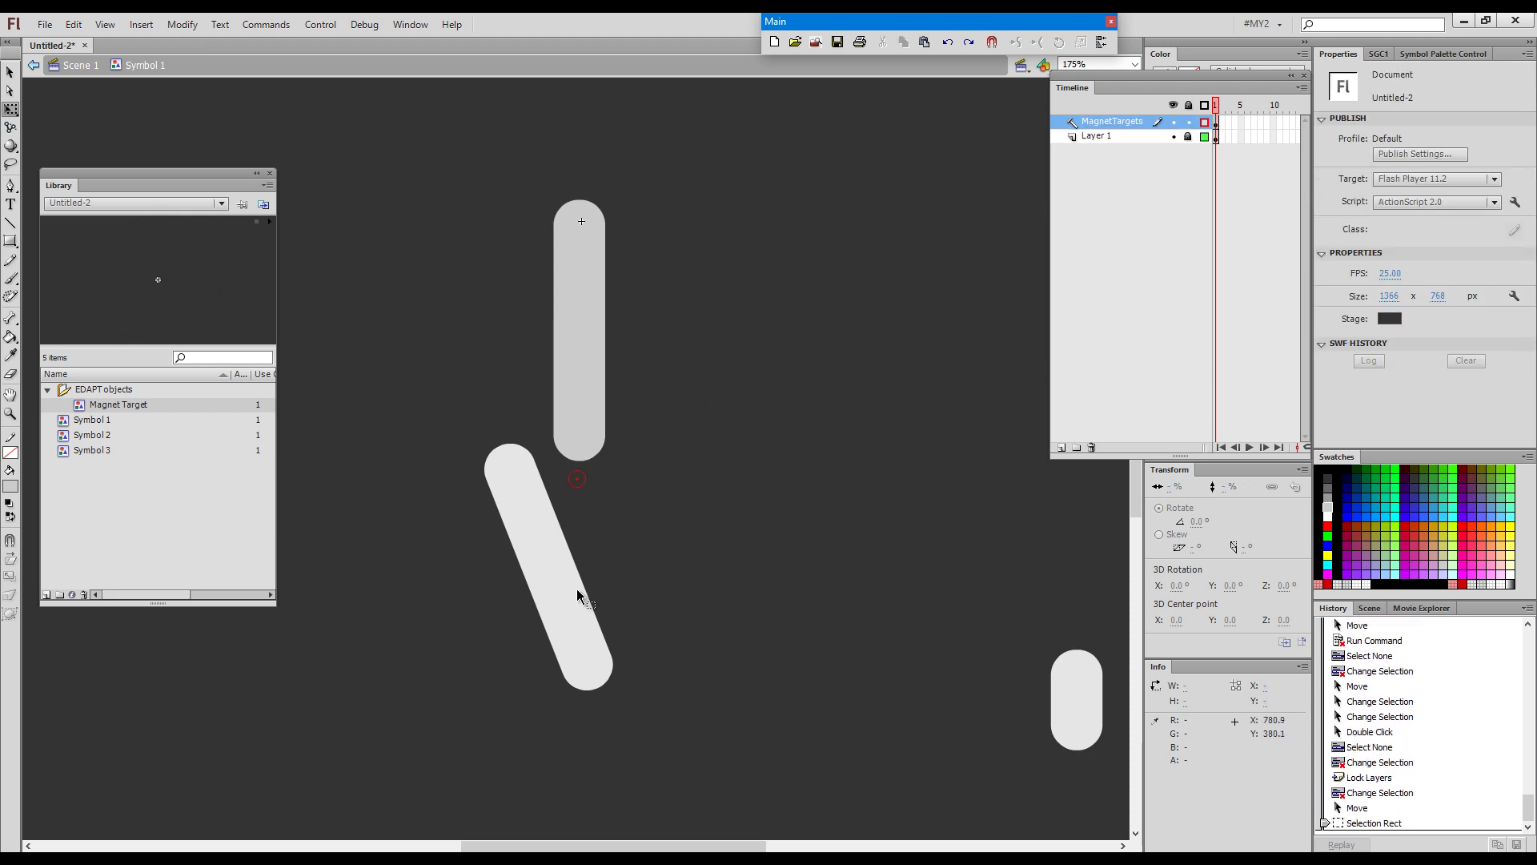
double_click(629, 533)
Pull the middle capsule away and snap it to the top capsule's relocated magnet target with Smart Magnet Joint
left_click_drag(558, 555, 597, 587)
key("grave")
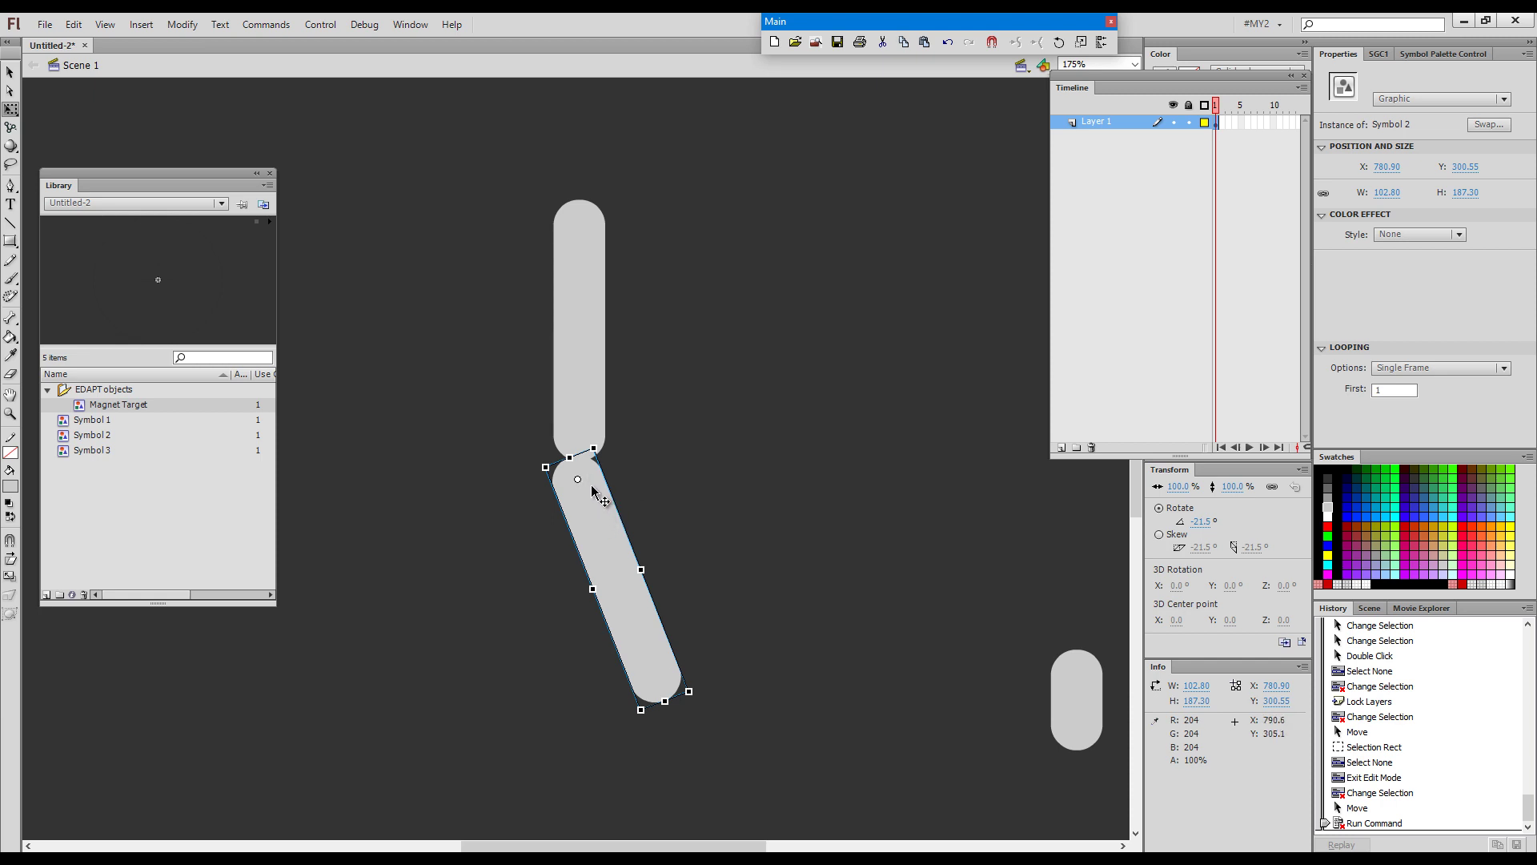
left_click_drag(597, 515, 627, 532)
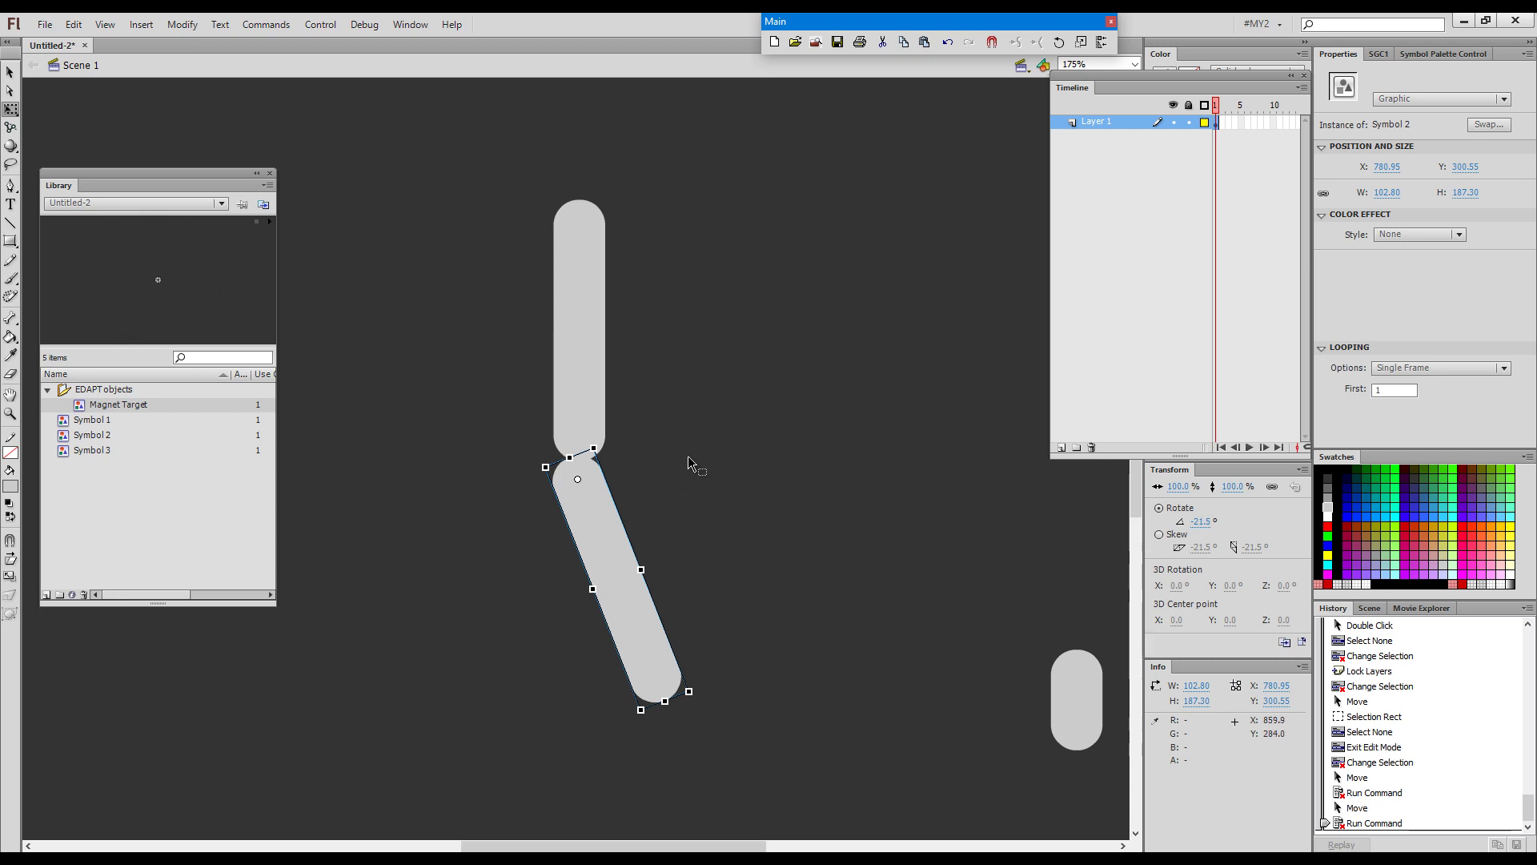
left_click(637, 419)
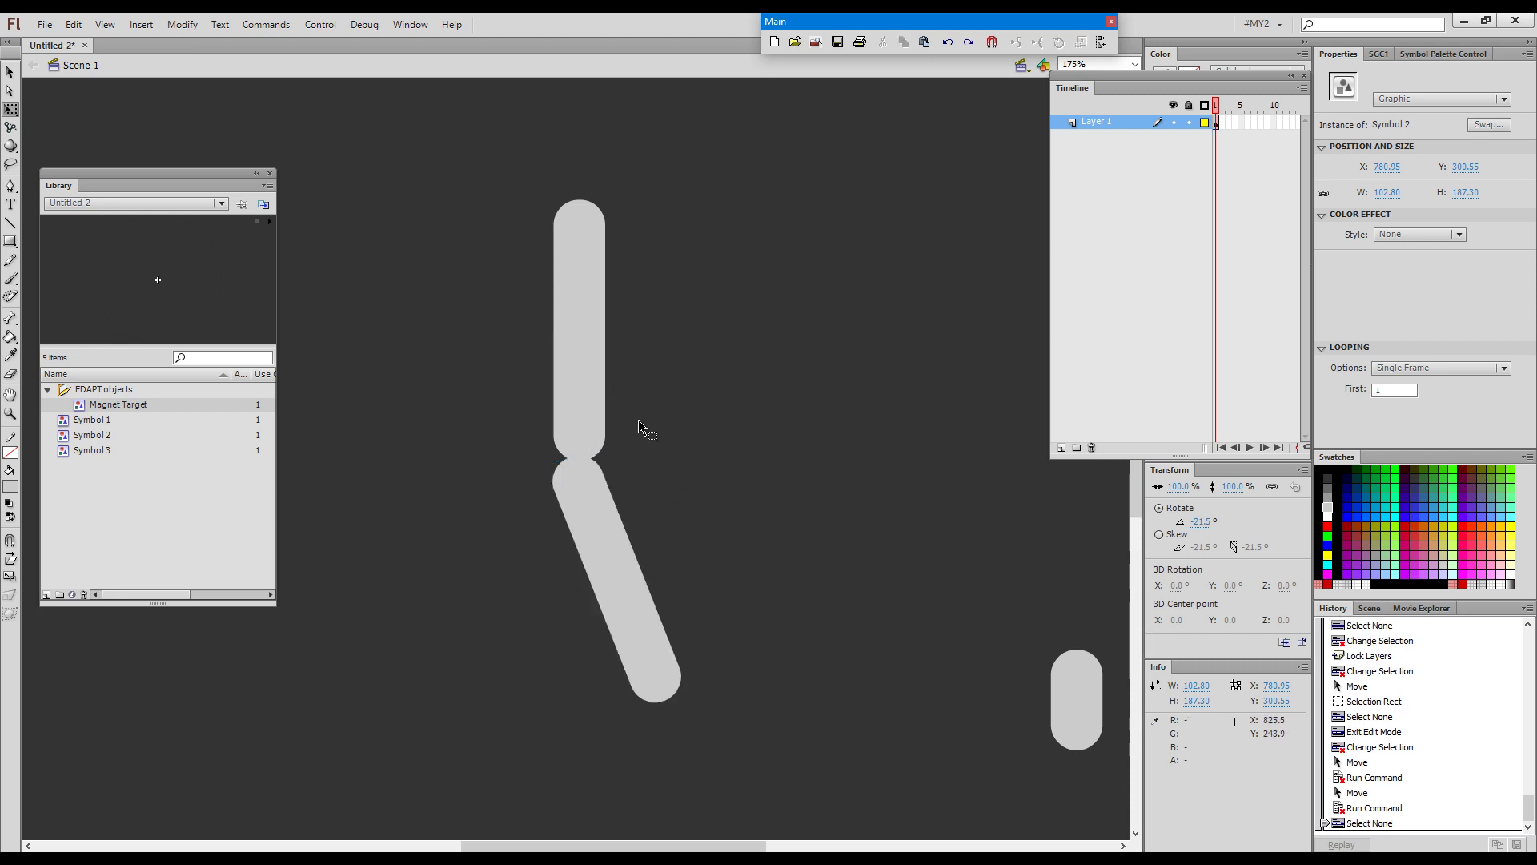
Open the middle capsule symbol for editing in place and create a magnet target inside it with the Create Magnet Target command
left_click(628, 603)
double_click(631, 609)
left_click(729, 569)
key("space")
left_click_drag(732, 587, 732, 476)
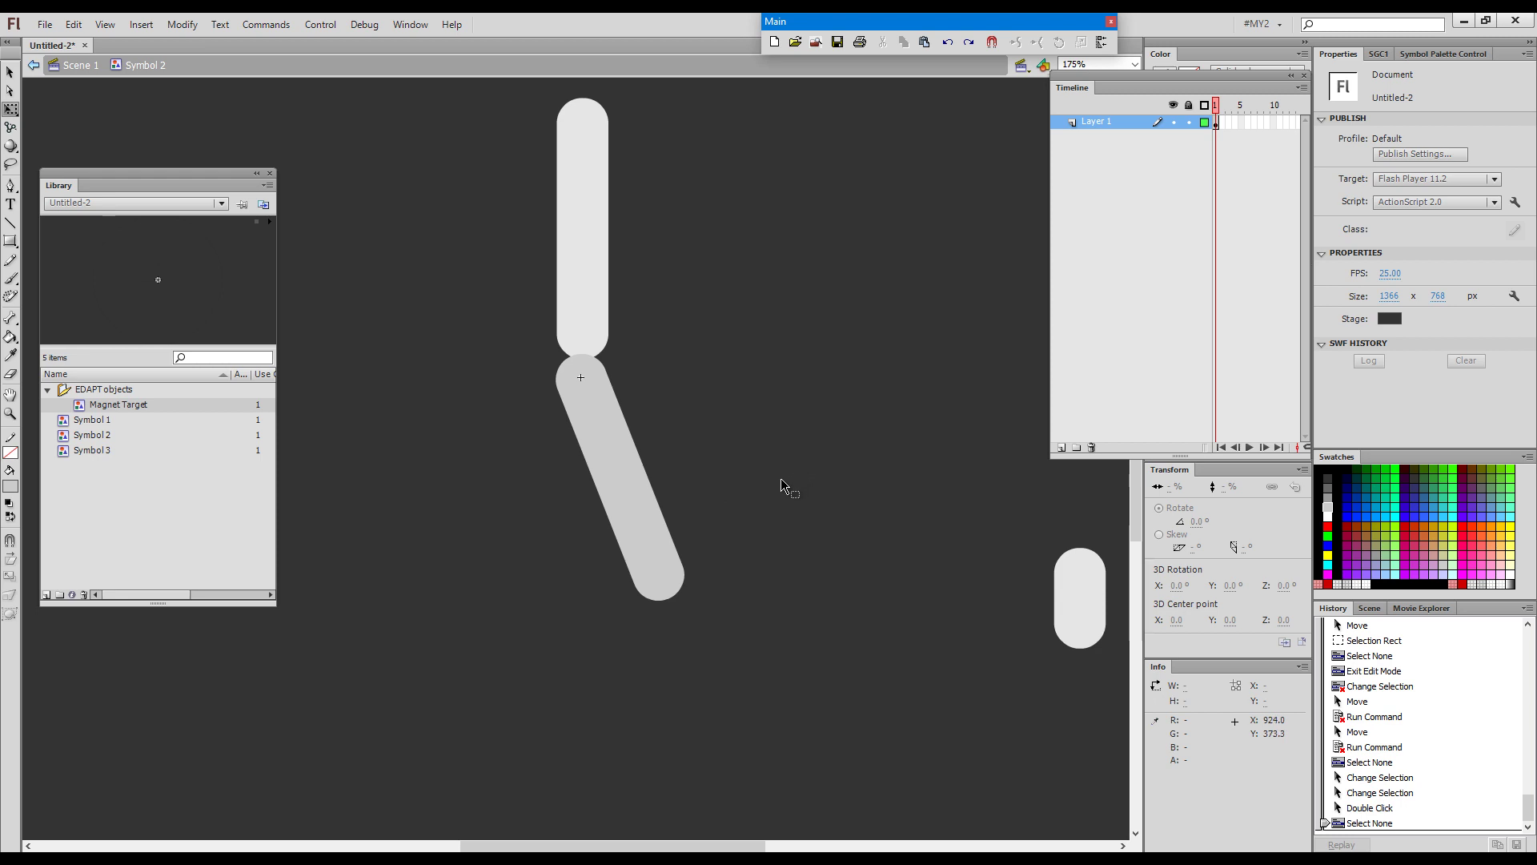
key("shift+grave")
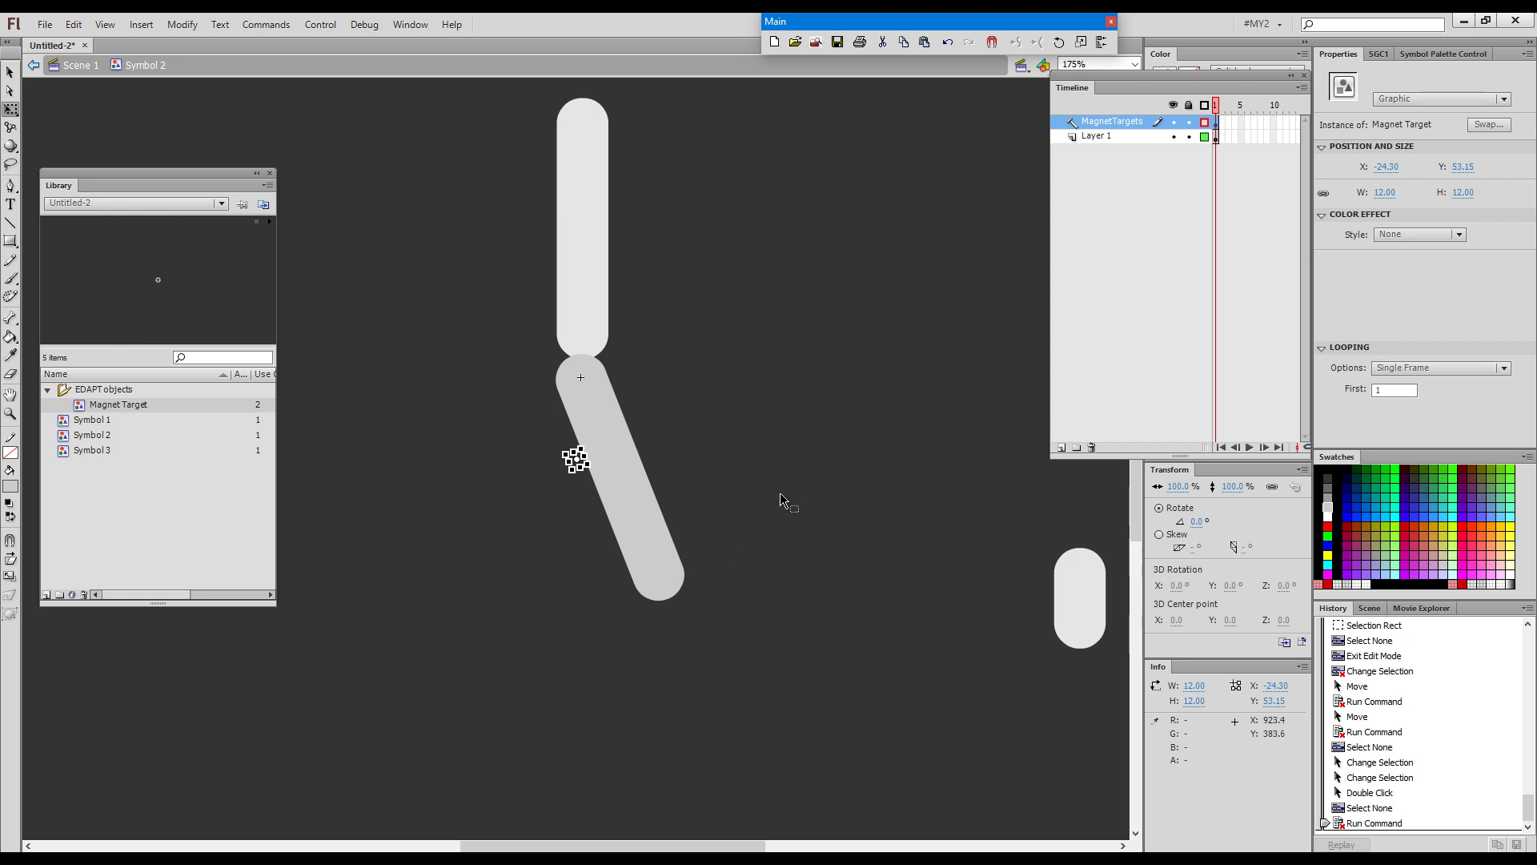
Position the new magnet target at the centre of the middle capsule's lower rounded end and return to the main scene
key("v")
left_click_drag(556, 519, 661, 583)
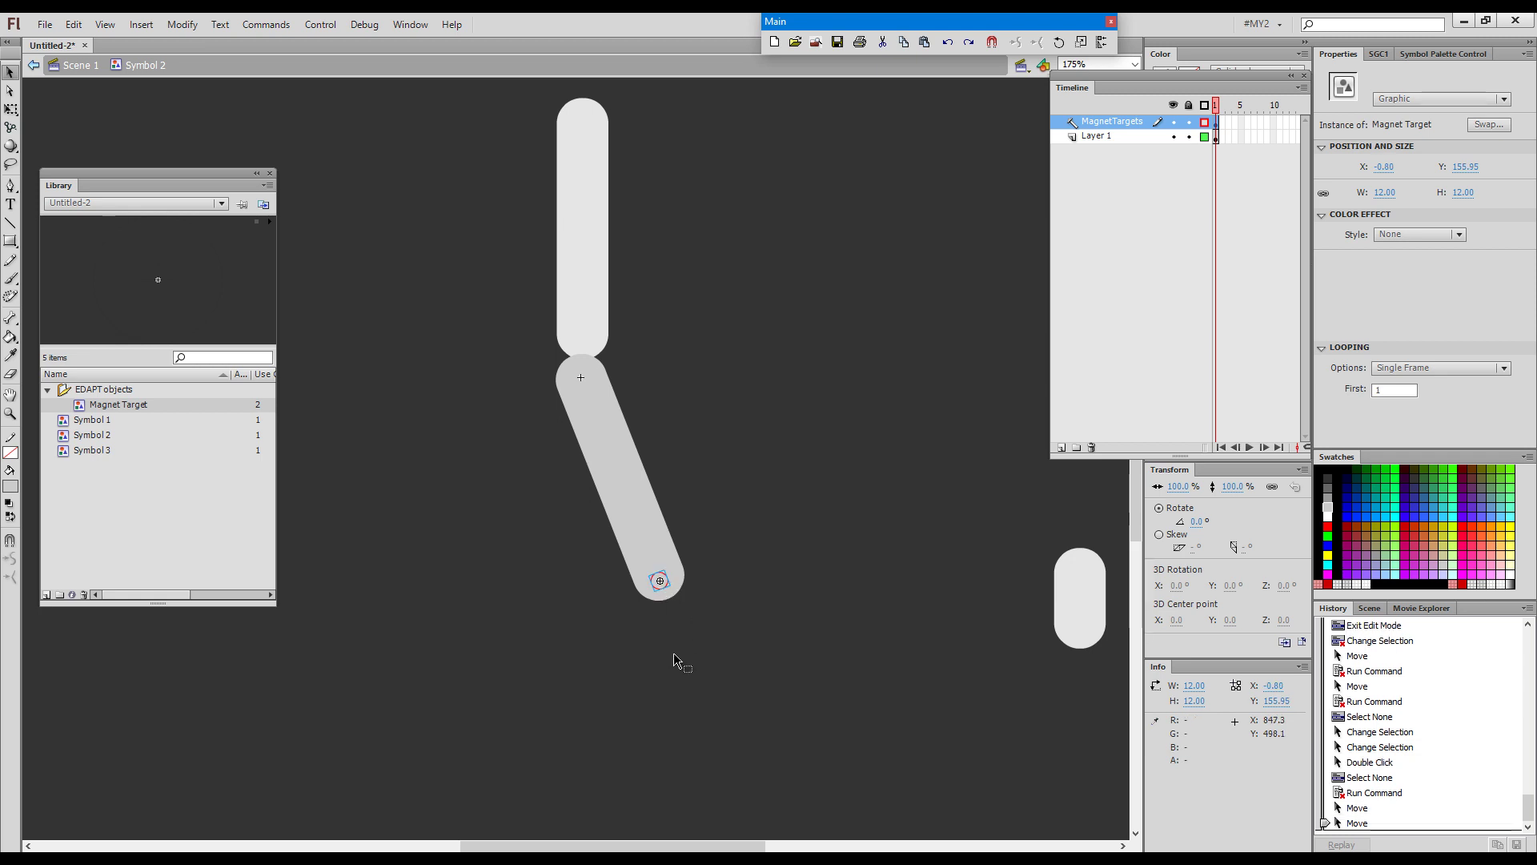
left_click(761, 505)
double_click(763, 561)
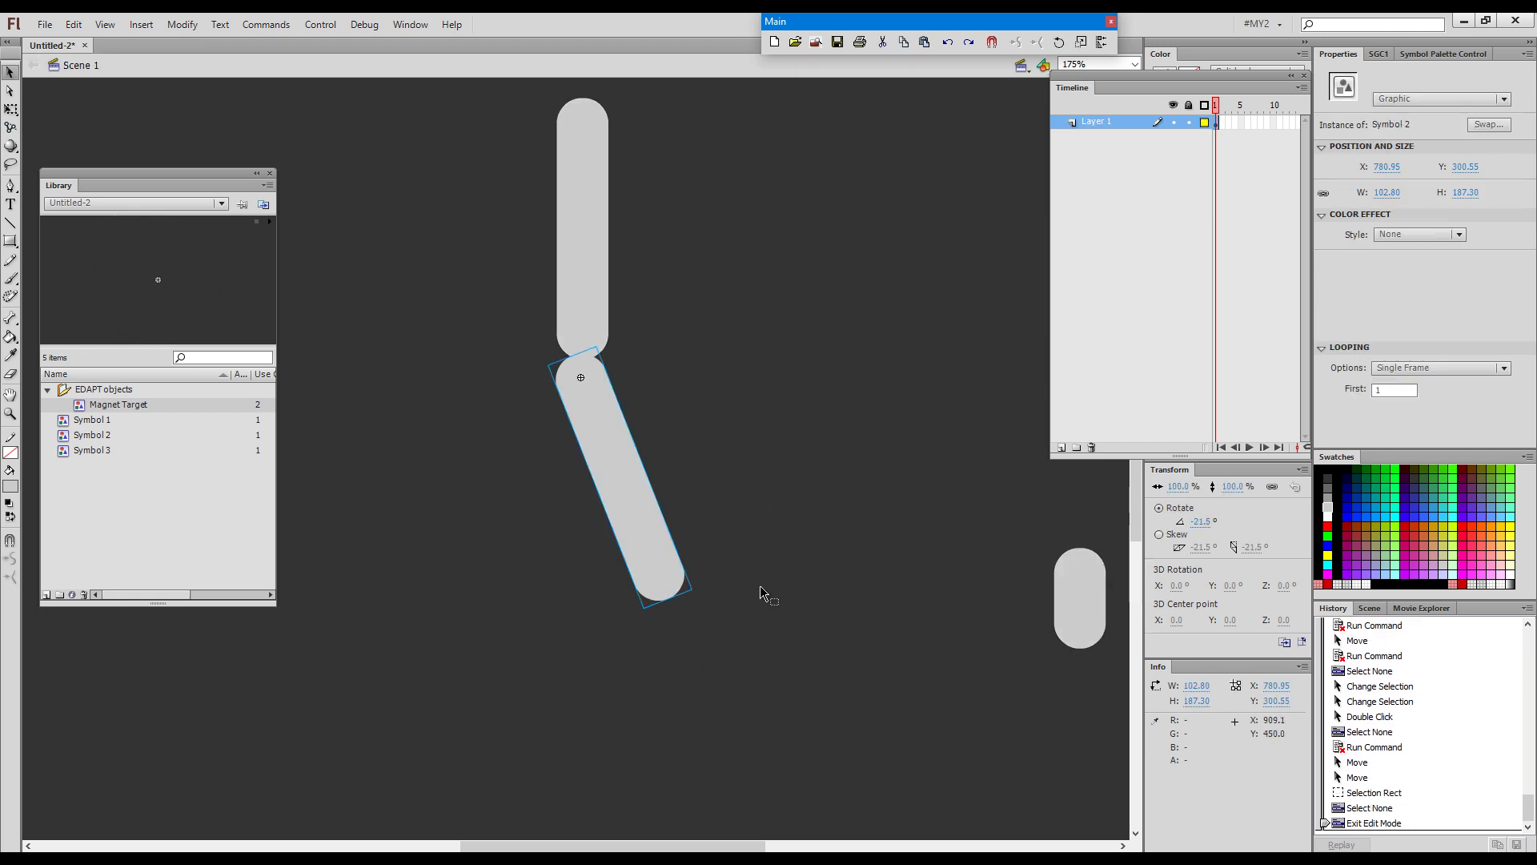
Bring the short capsule near the middle capsule's lower end and snap it to the magnet target with Smart Magnet Joint
left_click_drag(1091, 605, 728, 766)
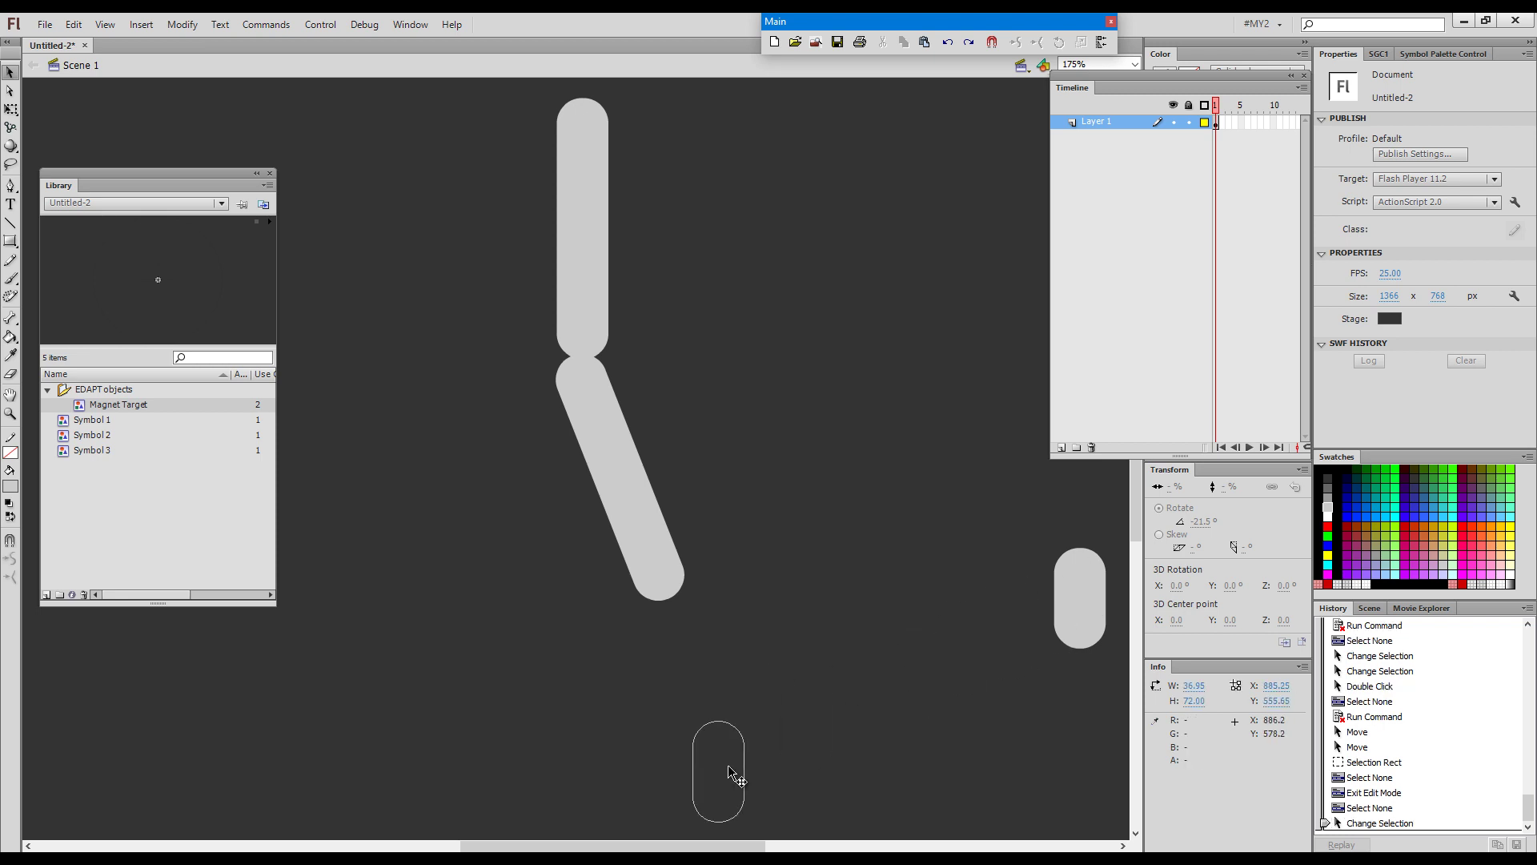
left_click_drag(709, 608, 700, 634)
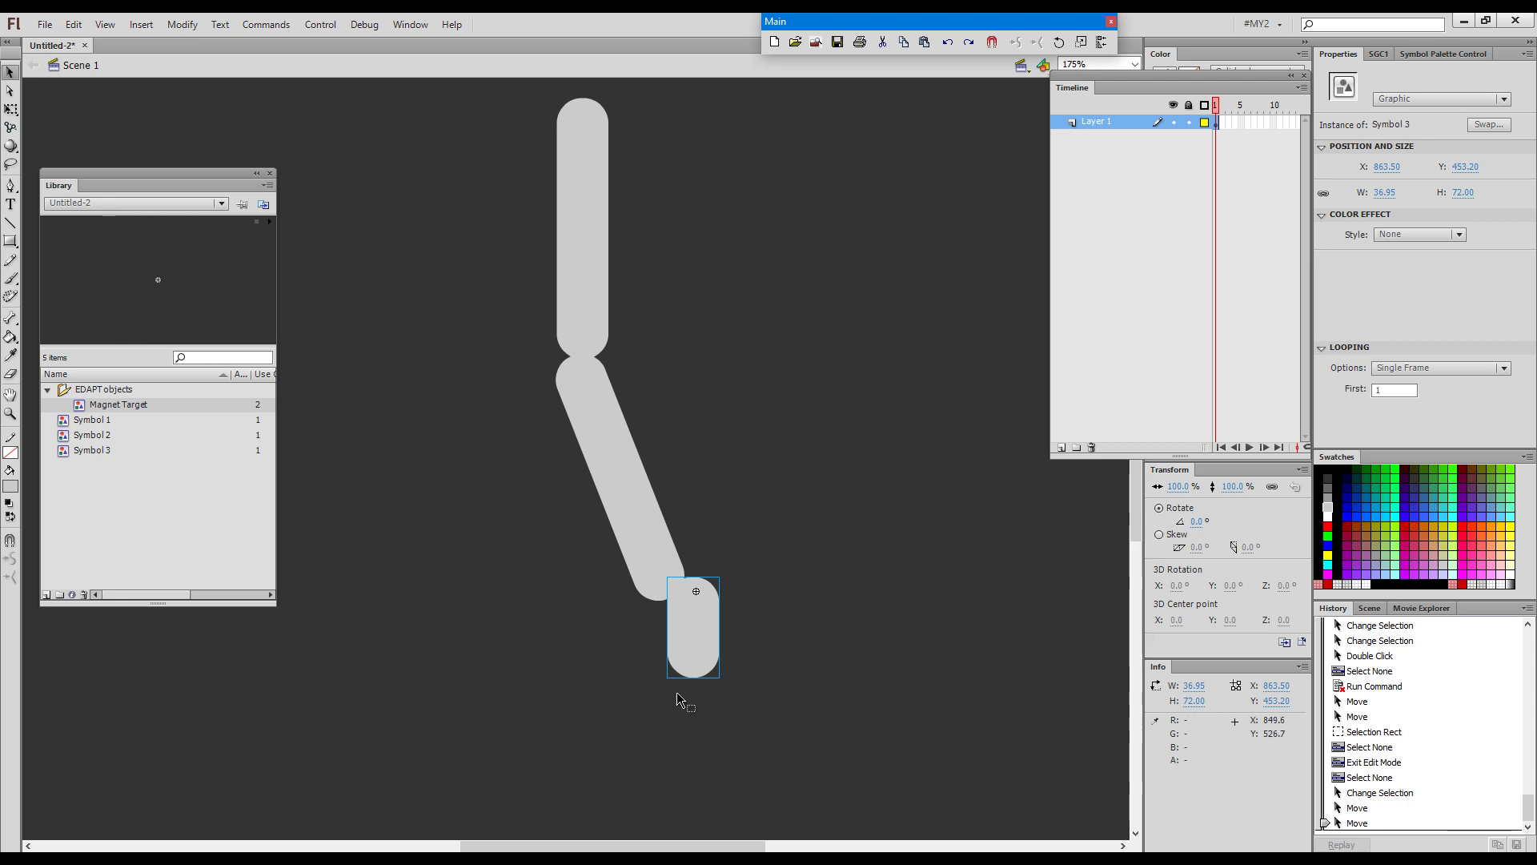
key("grave")
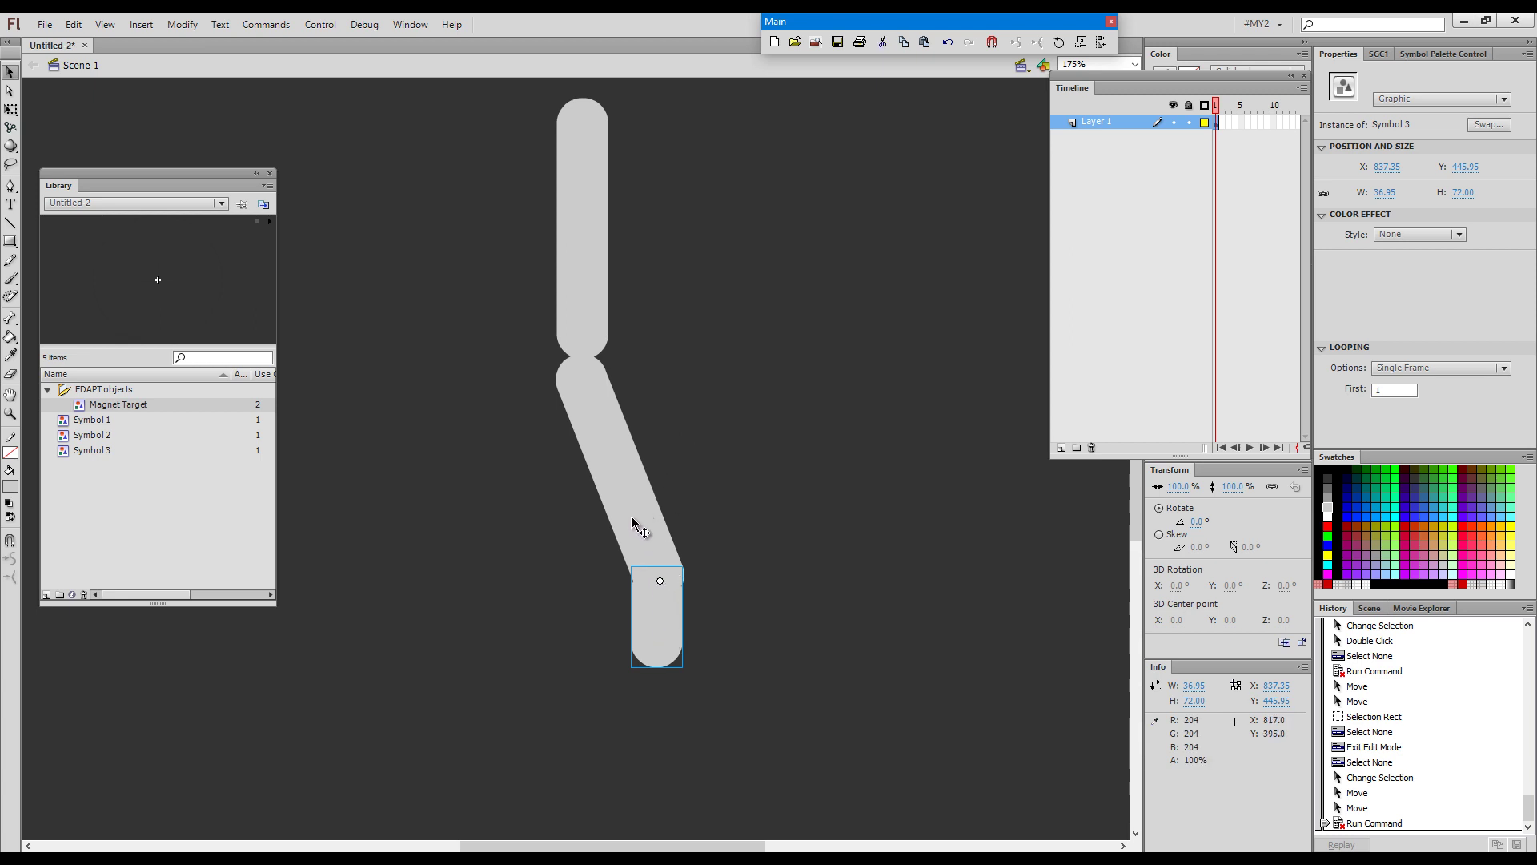
Test the joints by repeatedly pulling the middle and short capsules out of place and re-snapping them with Smart Magnet Joint
left_click_drag(662, 632, 702, 682)
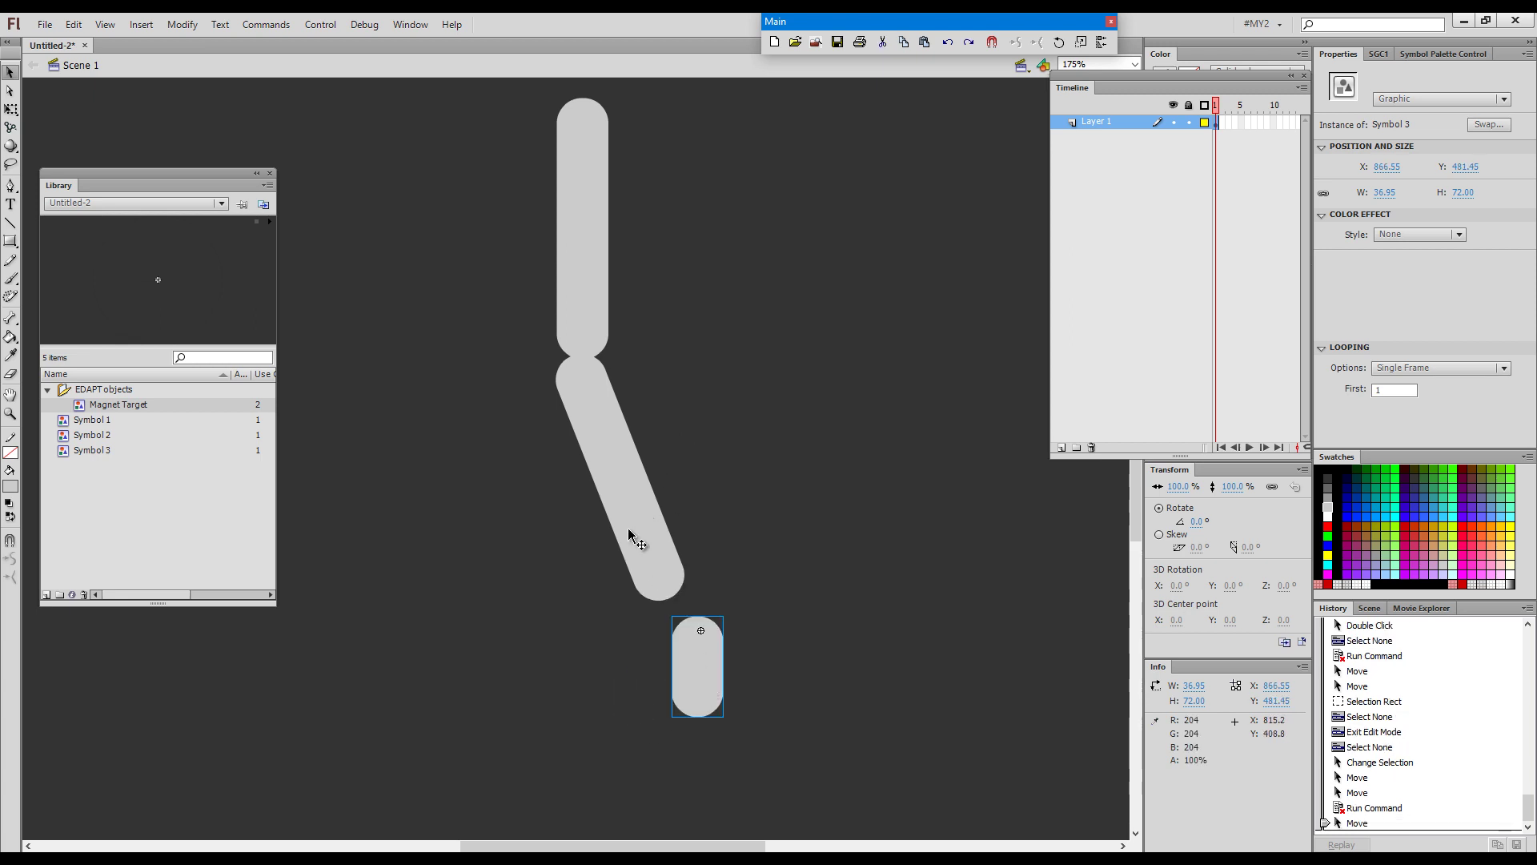
left_click_drag(627, 527, 617, 547)
left_click_drag(708, 699, 682, 693)
key("Tab")
left_click_drag(599, 540, 610, 495)
key("Tab")
left_click_drag(658, 650, 658, 611)
key("Tab")
left_click_drag(610, 497, 623, 486)
left_click_drag(663, 619, 680, 506)
key("Tab")
key("Tab")
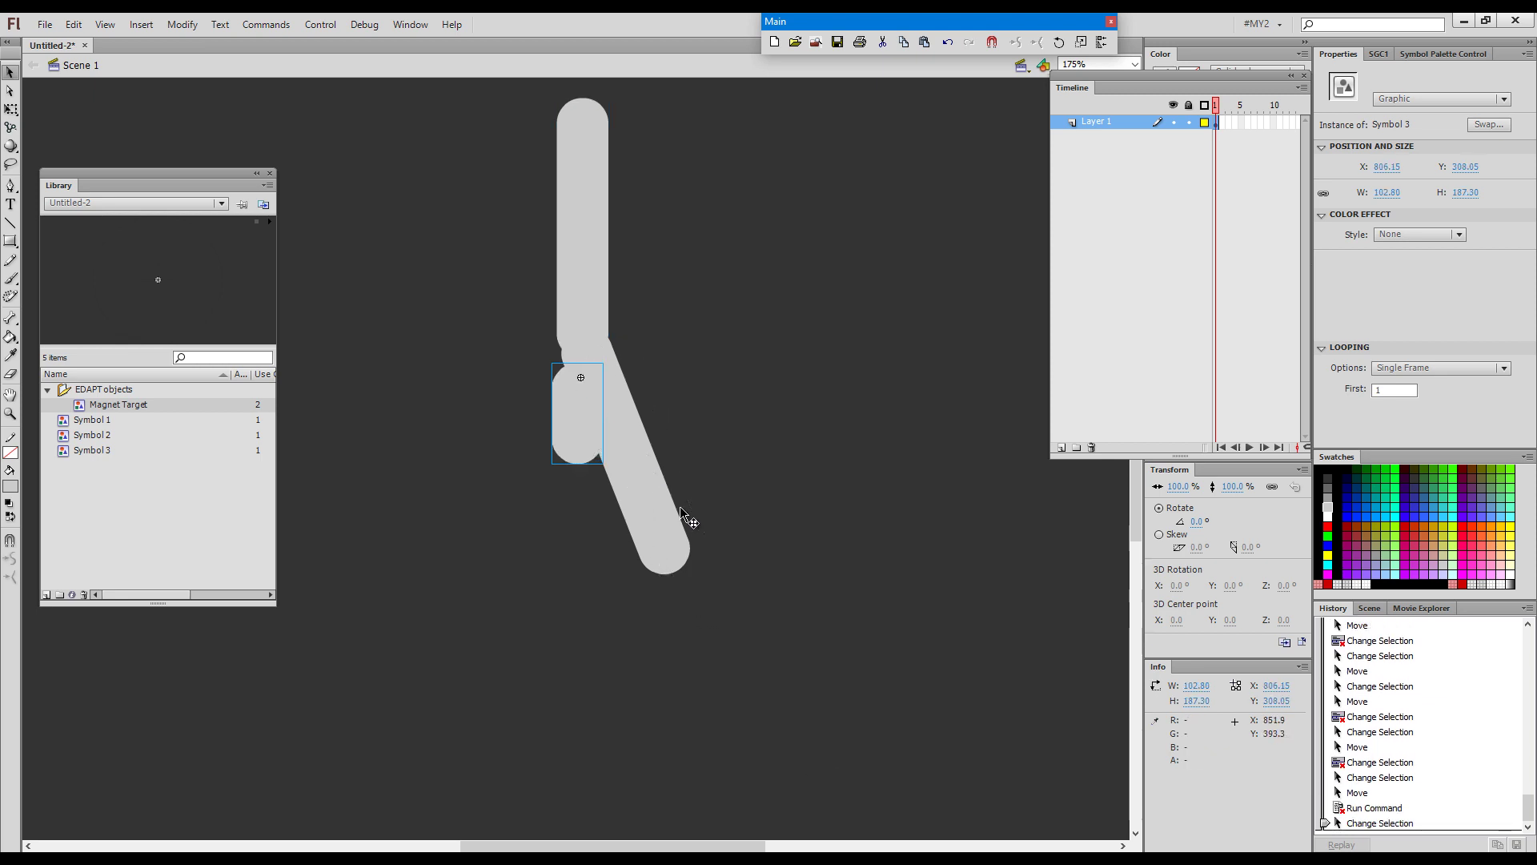
left_click_drag(567, 440, 653, 655)
Display the Smart Magnet Rig panel and create a new rig named test
key("space")
left_click_drag(780, 349, 771, 418)
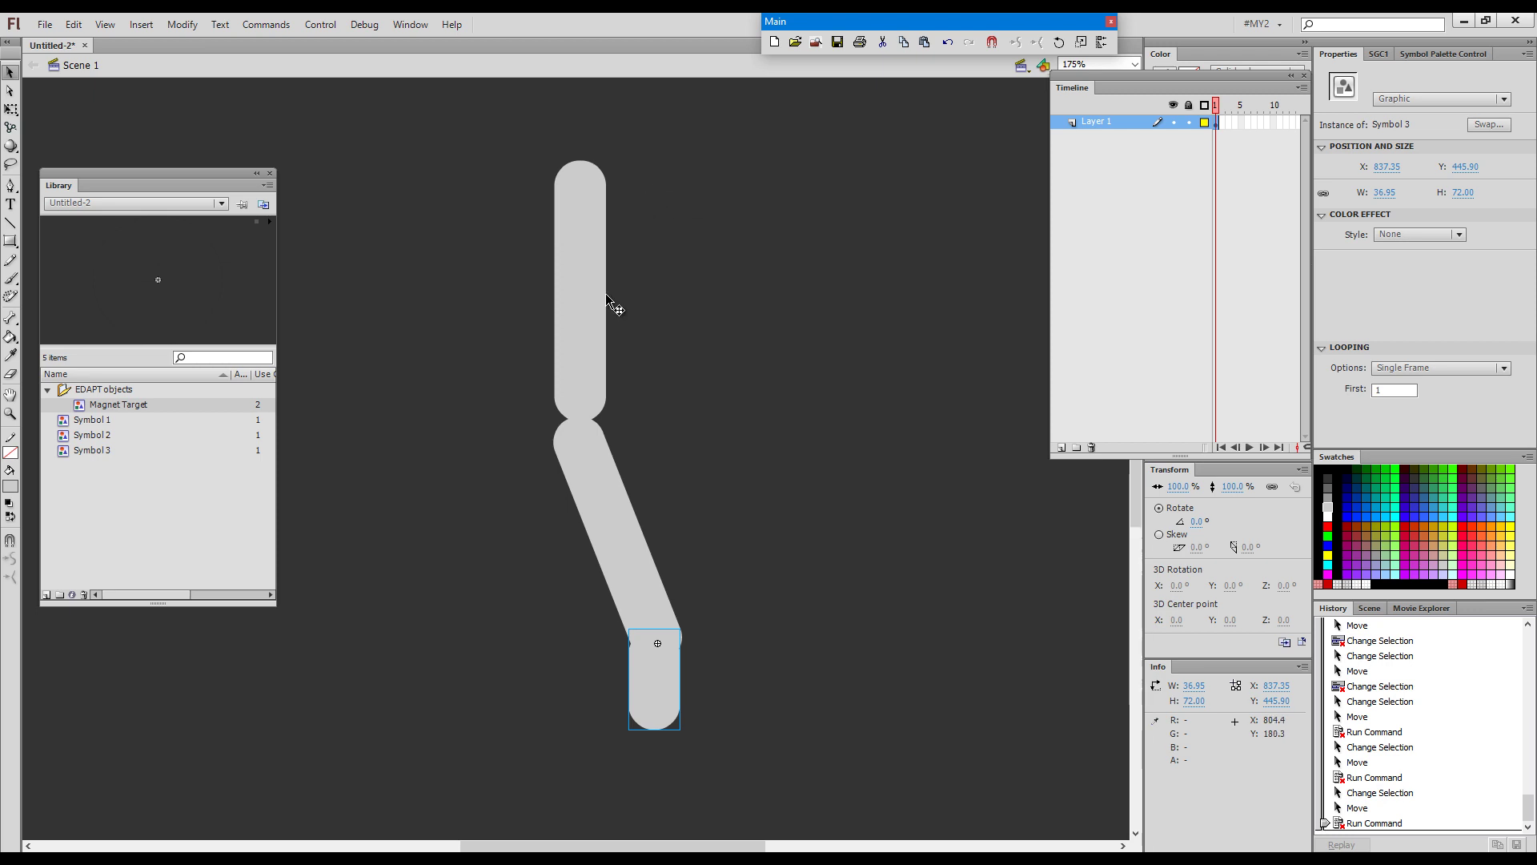
key("space")
left_click_drag(445, 259, 347, 251)
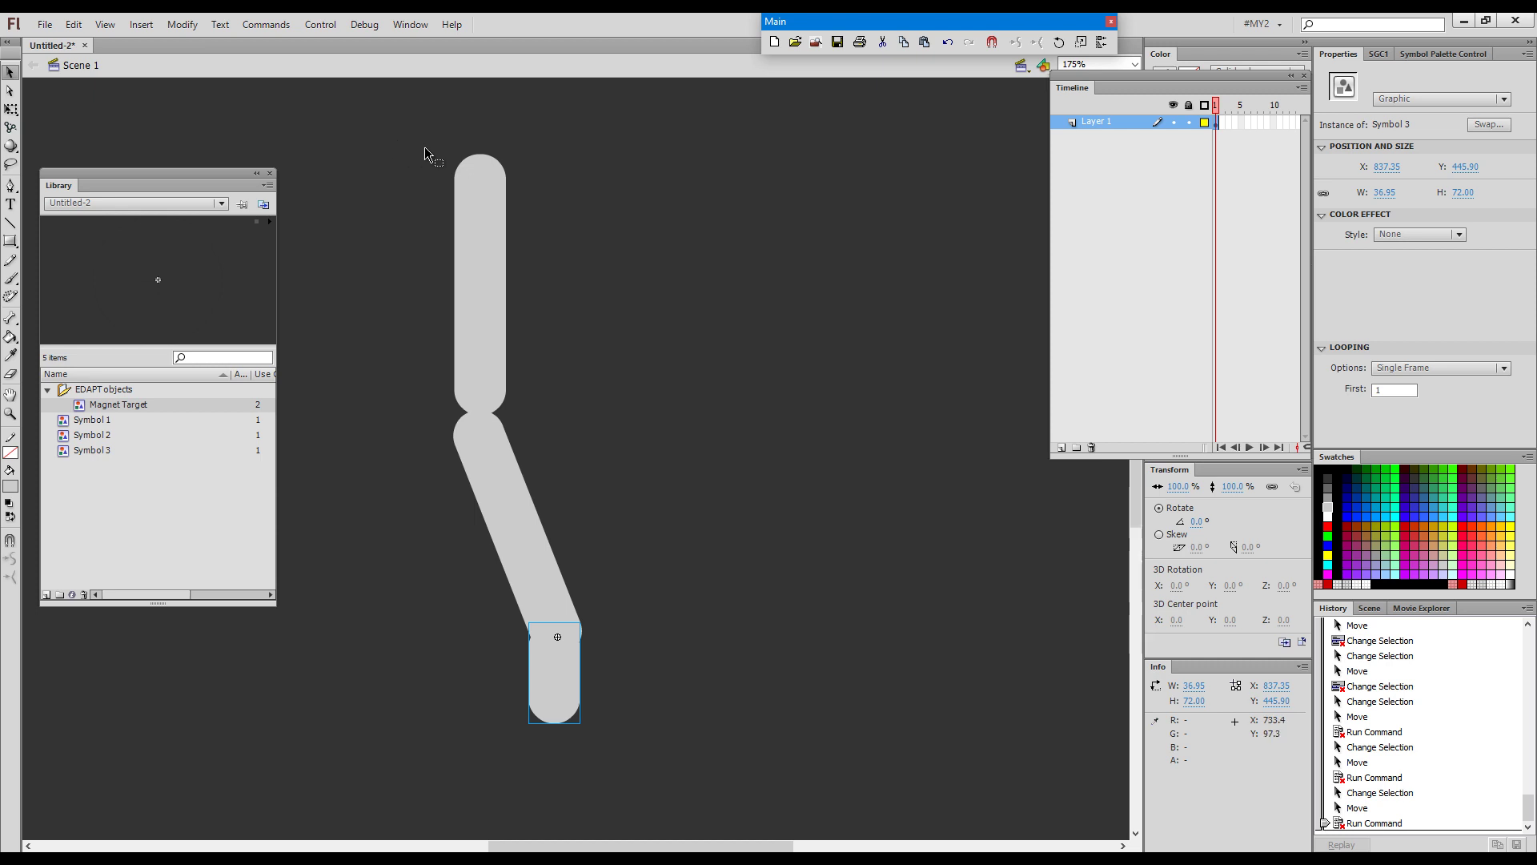
left_click(412, 26)
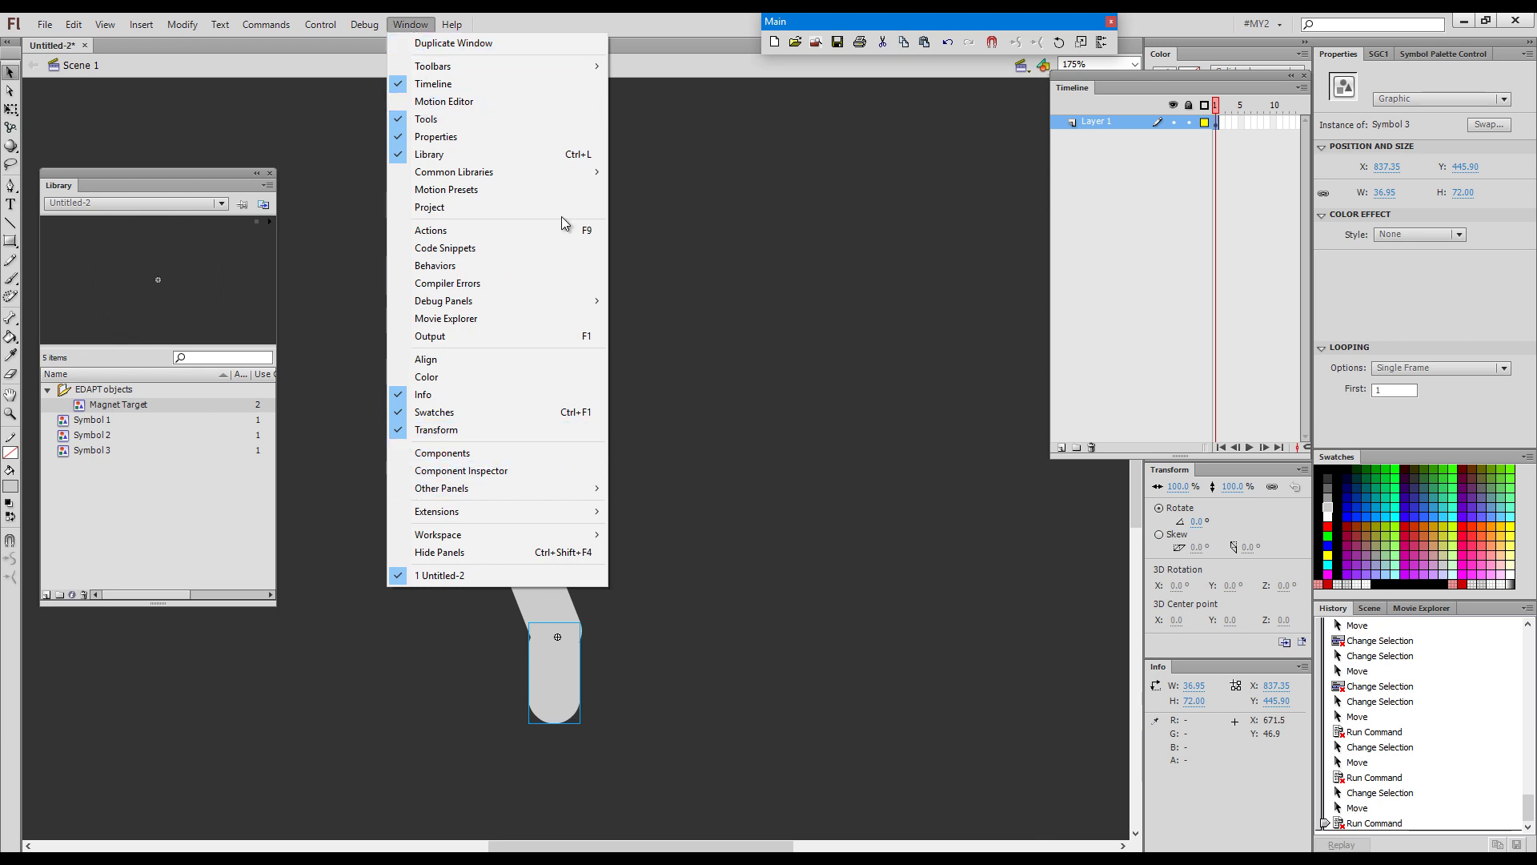
mouse_move(570, 497)
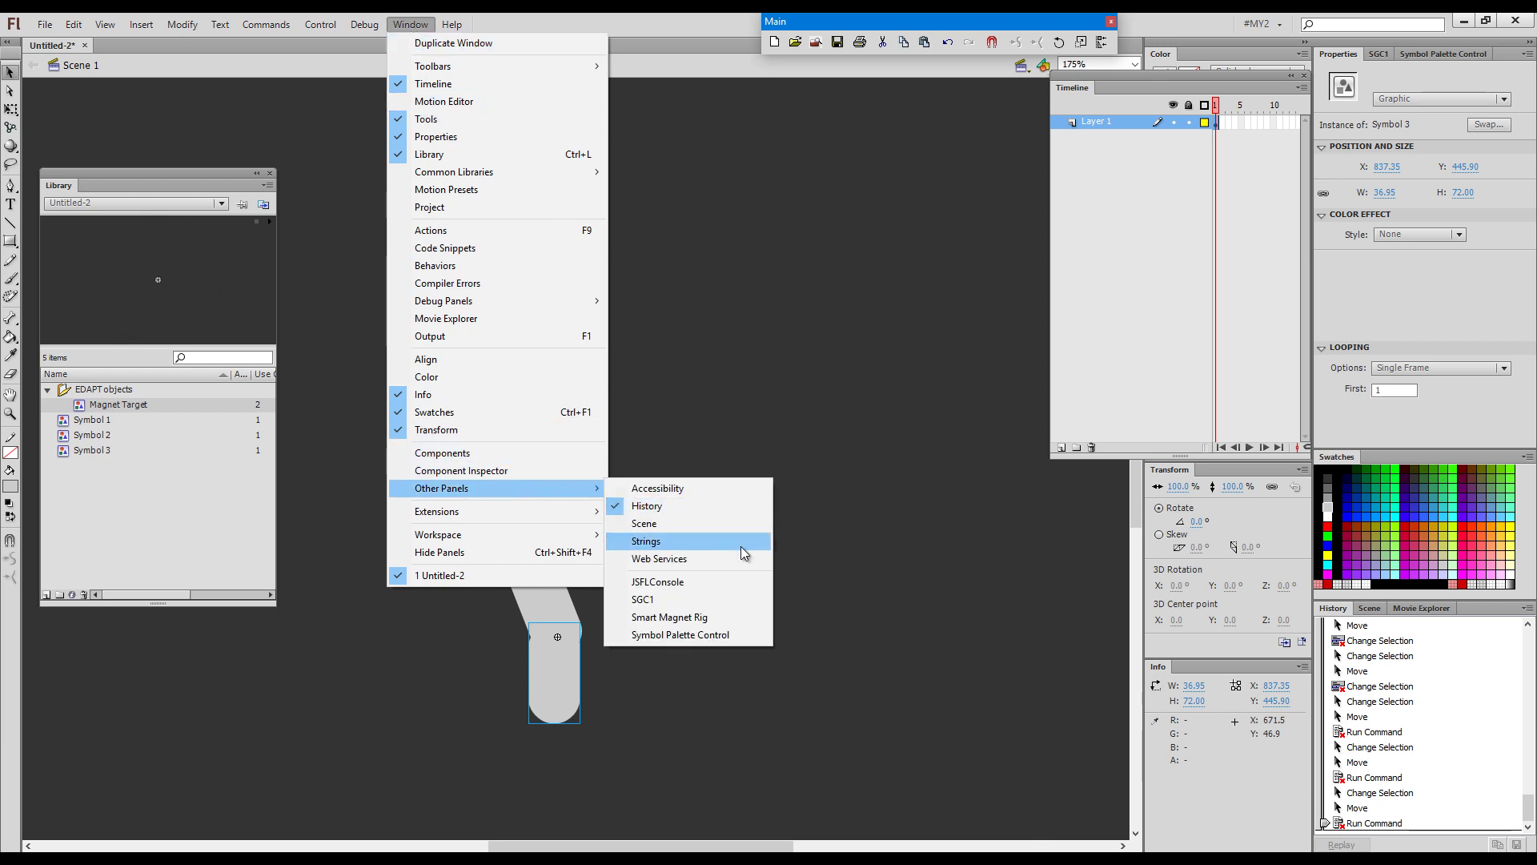
left_click(672, 619)
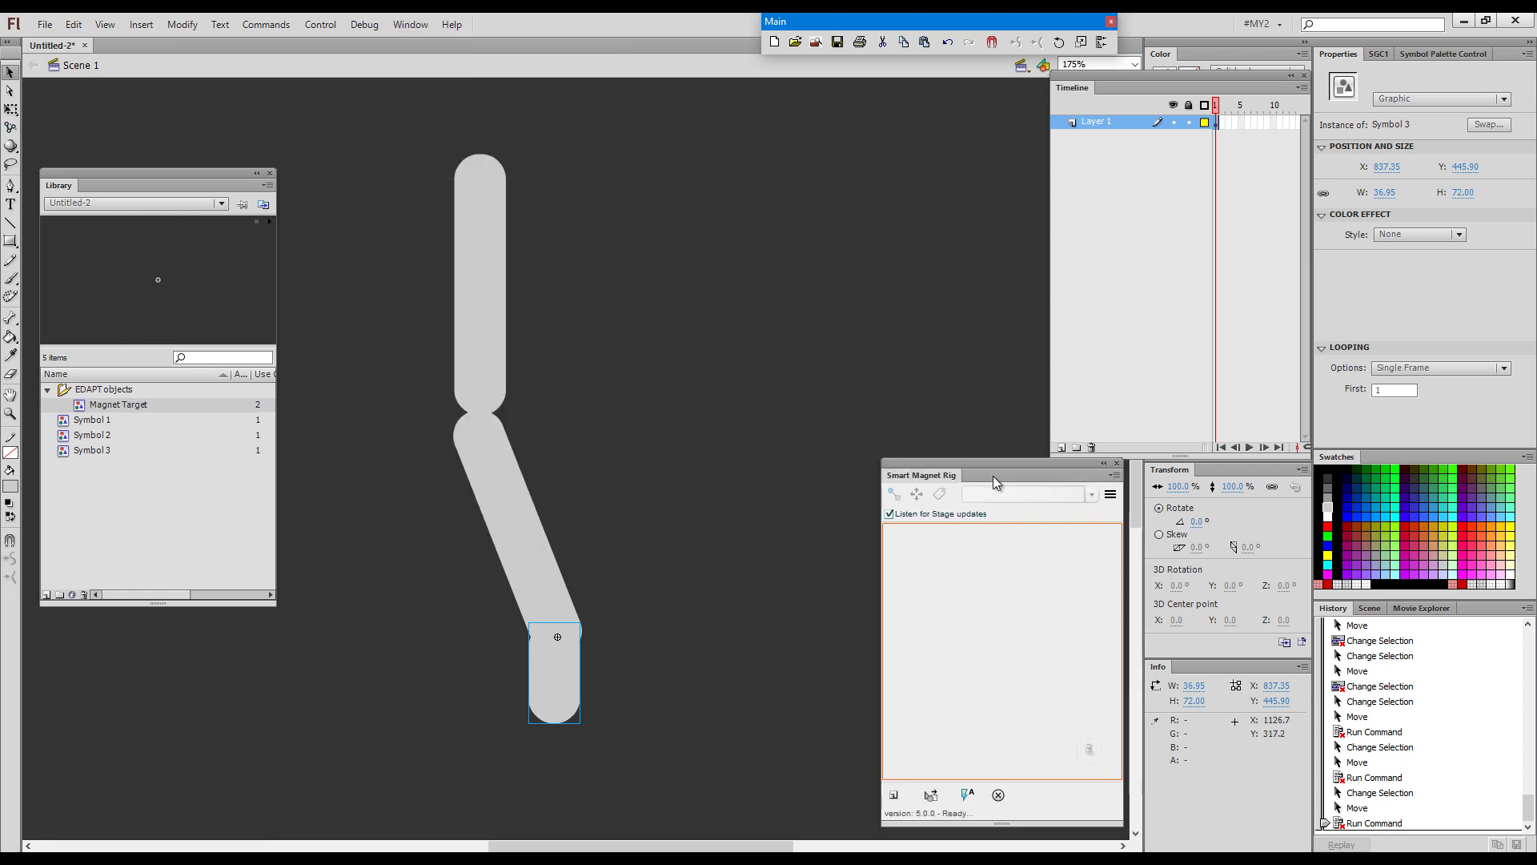
left_click(894, 794)
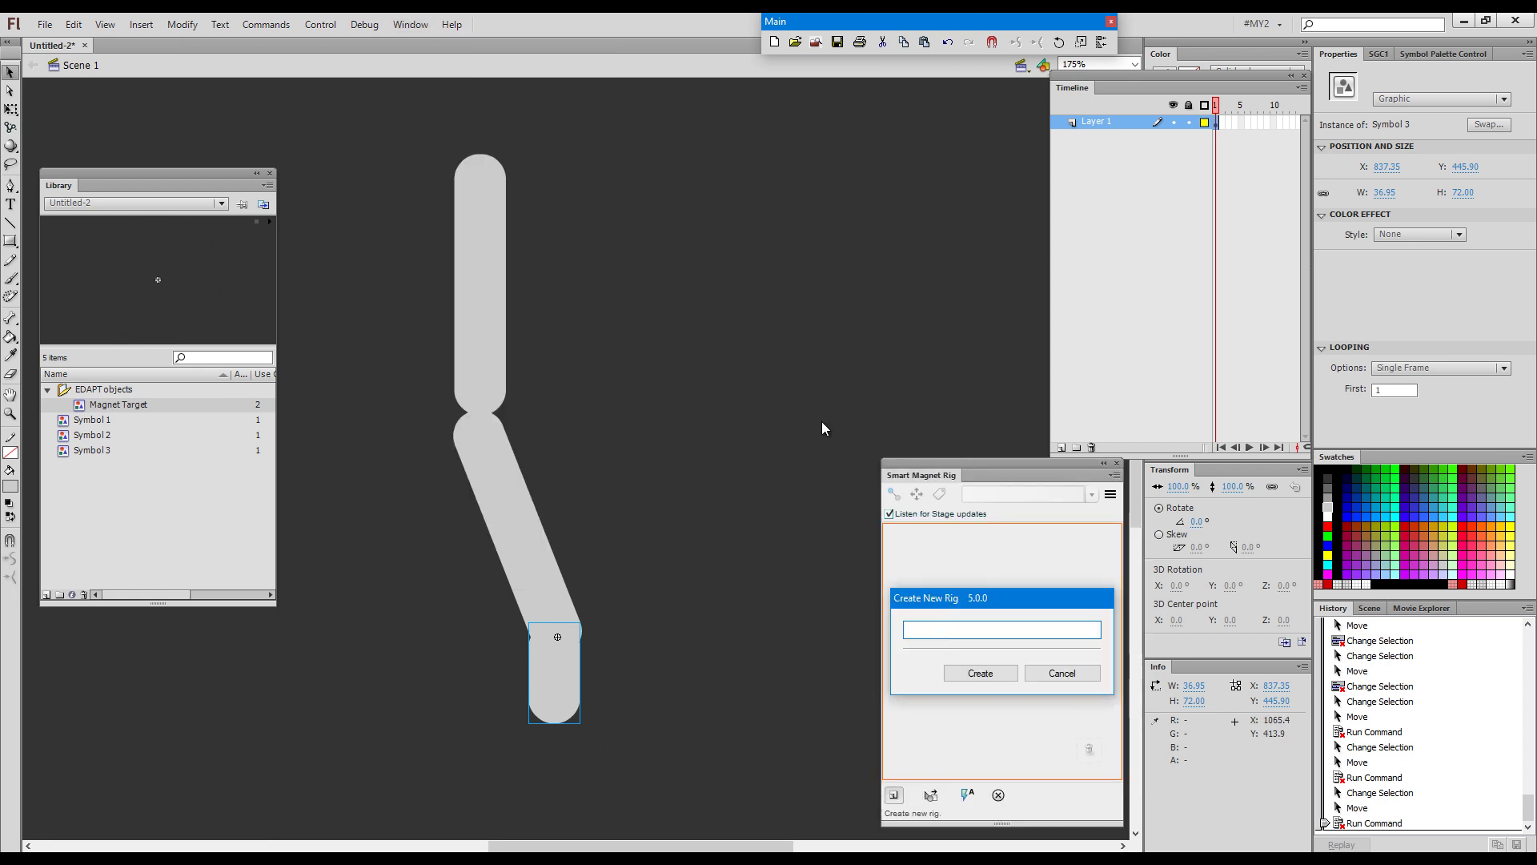
type("test")
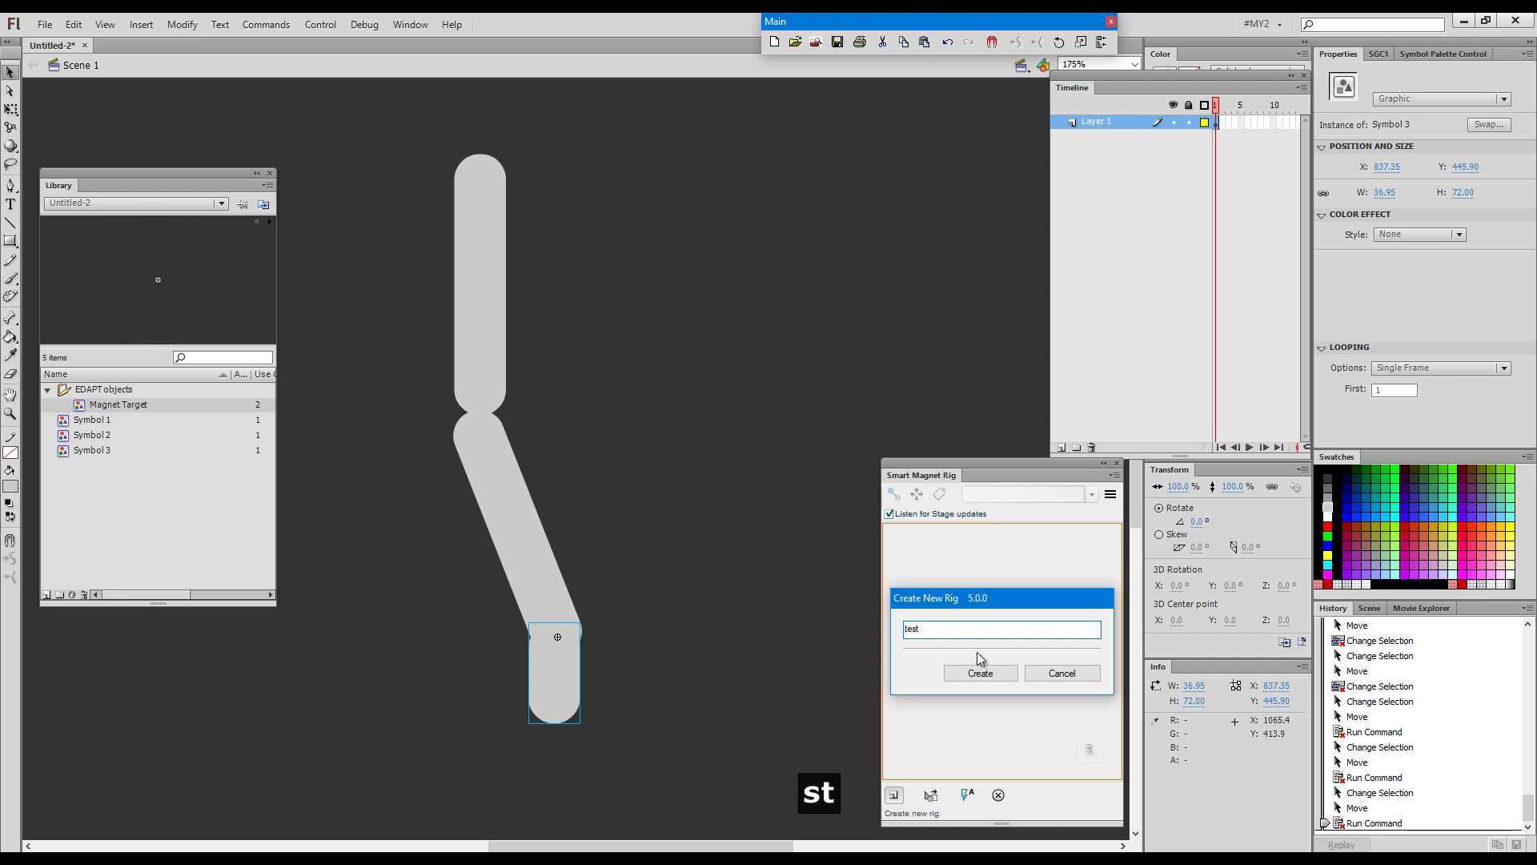
key("Return")
left_click_drag(906, 491, 905, 421)
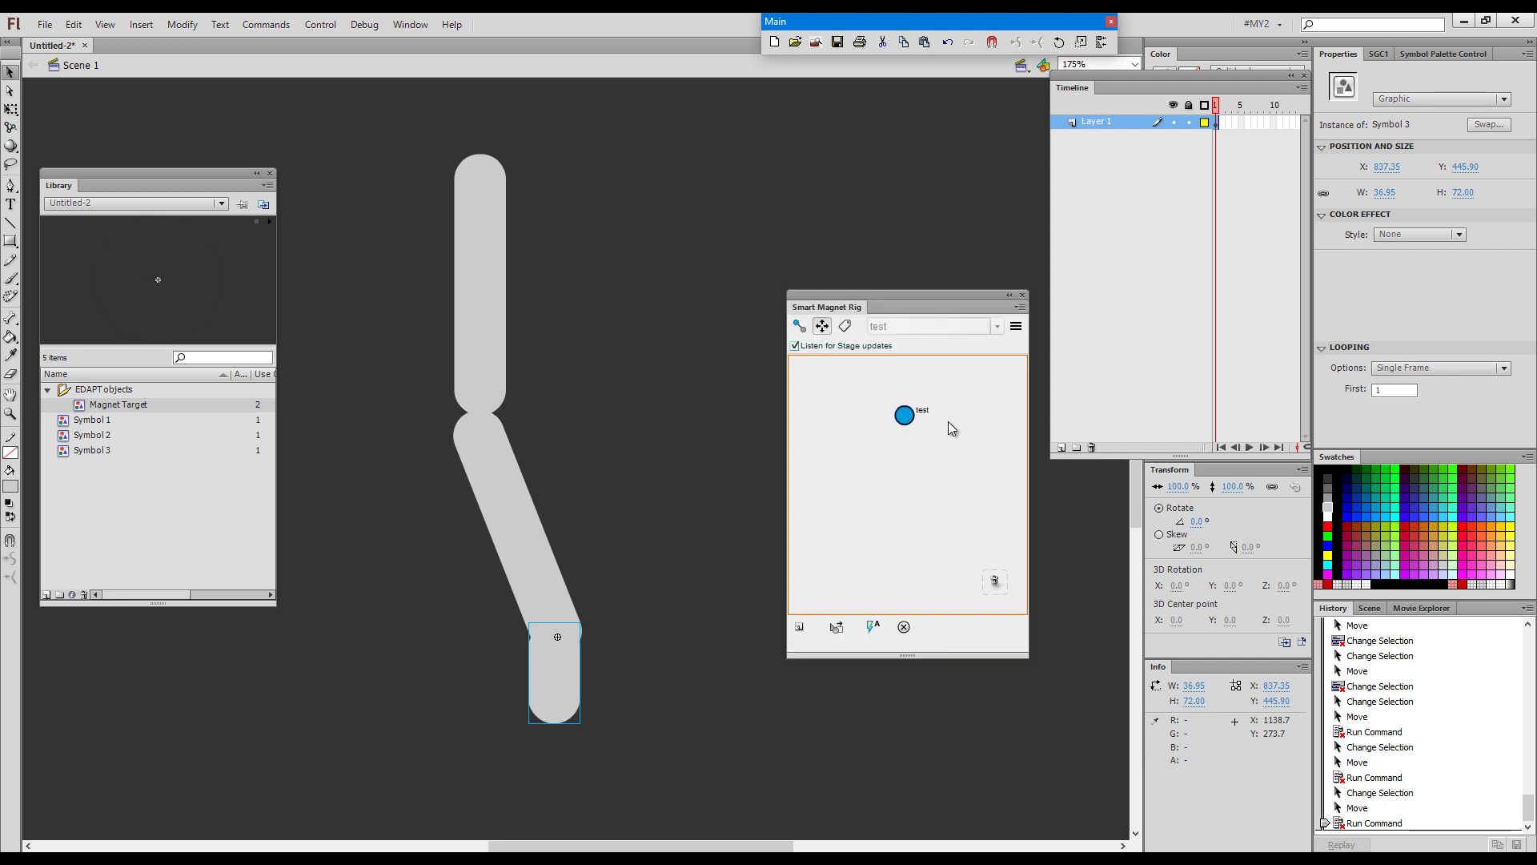
Add two child nodes in a straight vertical chain below the root node of the test rig
left_click(800, 327)
left_click_drag(904, 418, 906, 466)
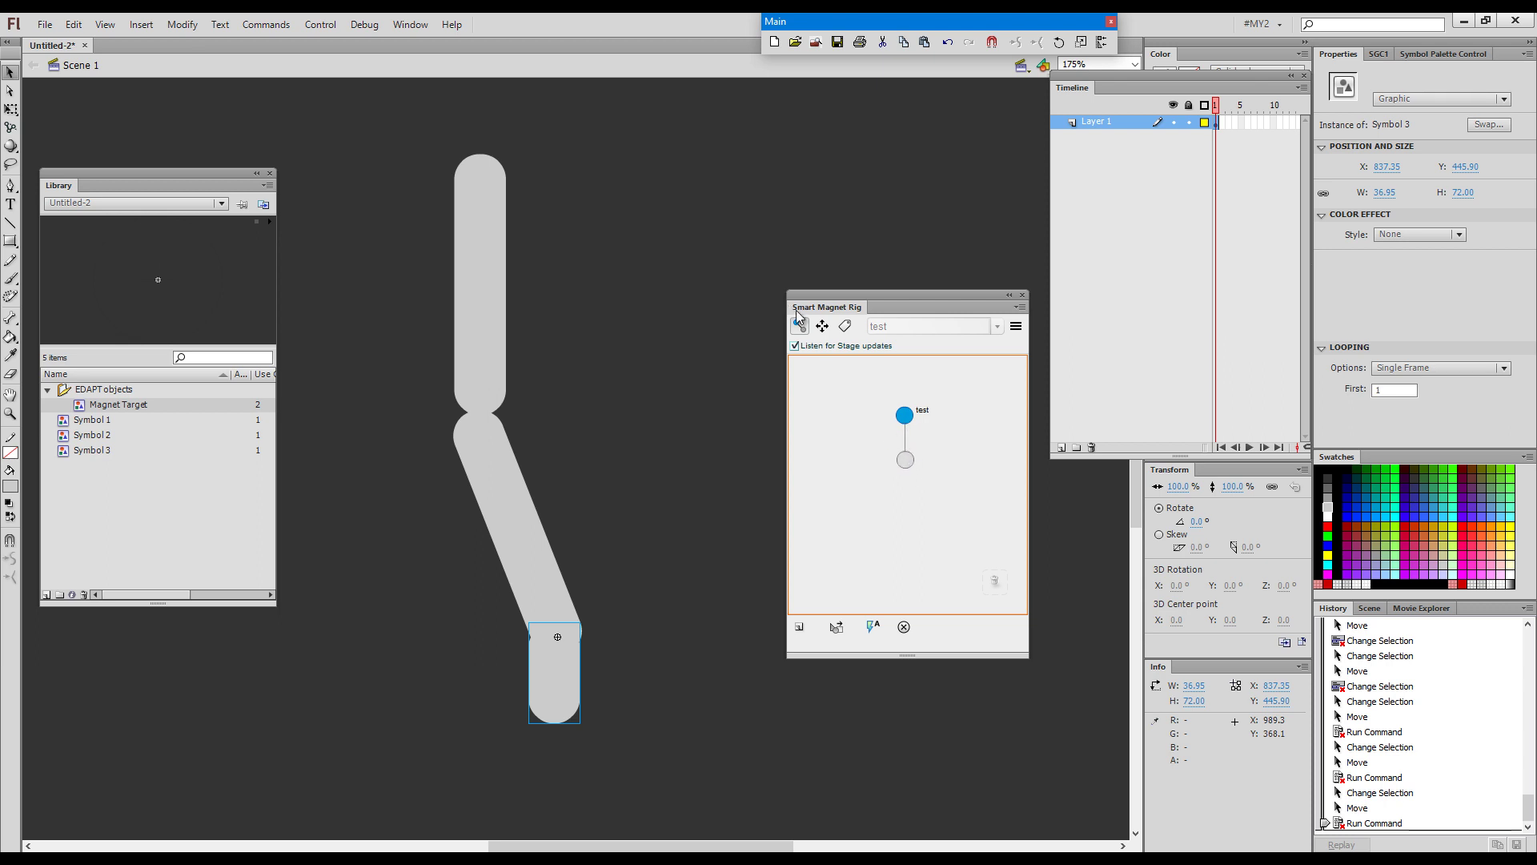
left_click_drag(905, 463, 908, 517)
Link the upper, middle and short capsules to the first, second and third rig nodes in order, and close the rig panel
left_click(846, 327)
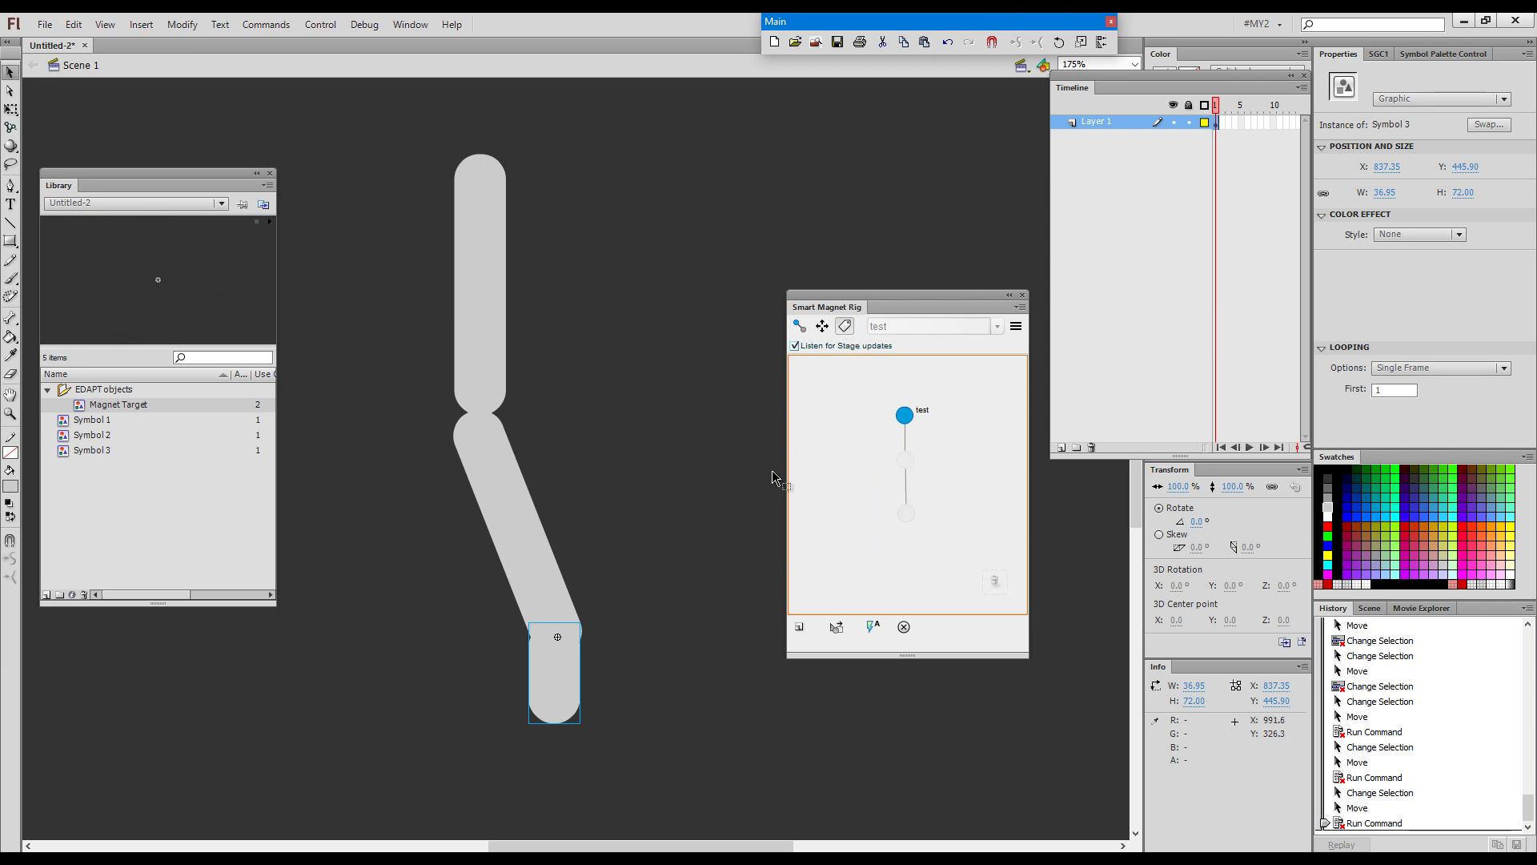
left_click(496, 353)
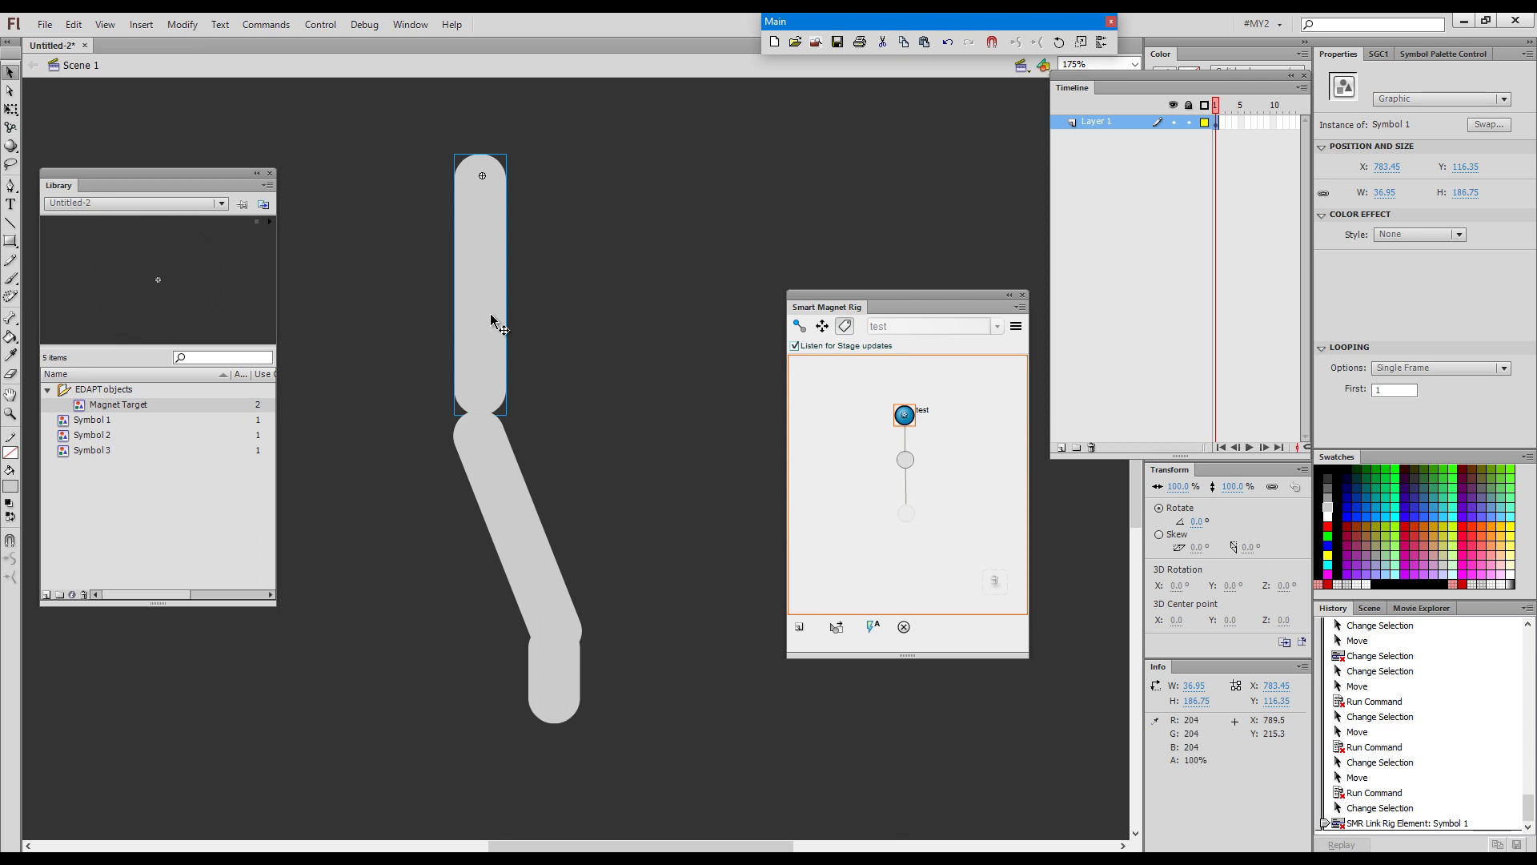
left_click(509, 565)
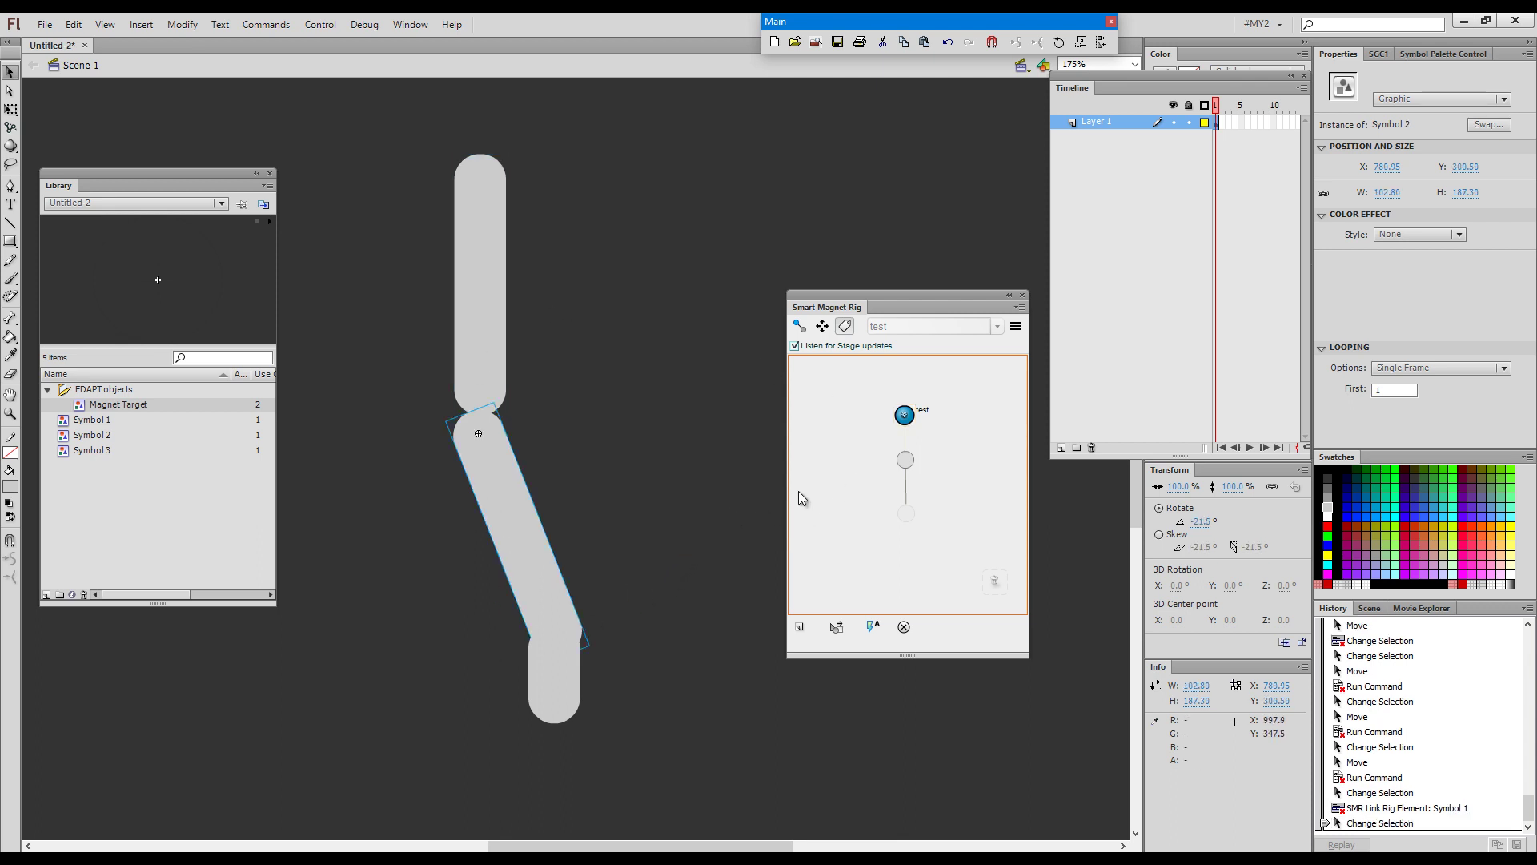
left_click(906, 463)
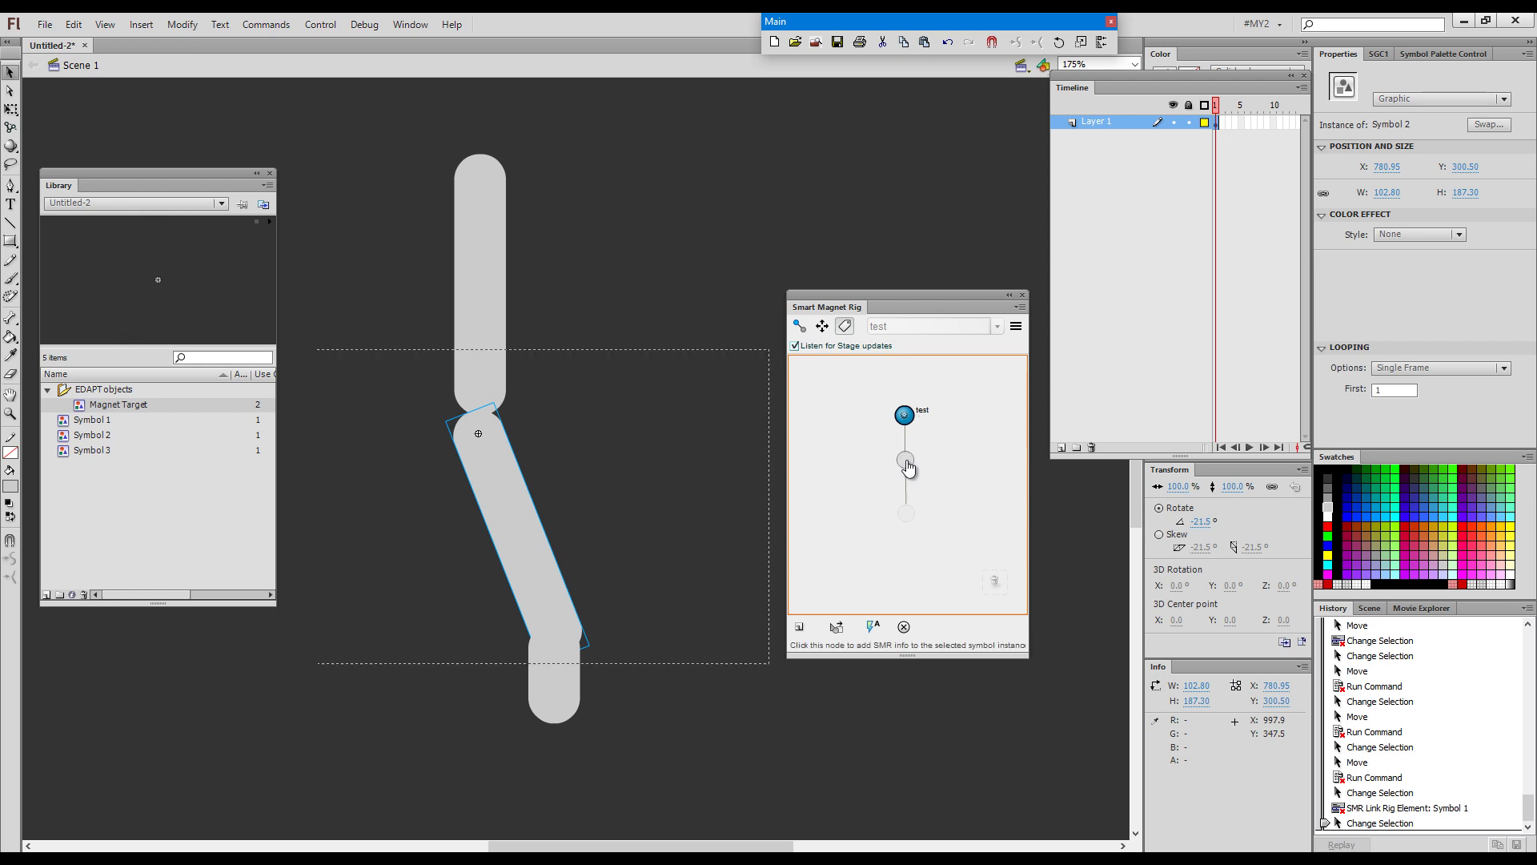
left_click(566, 710)
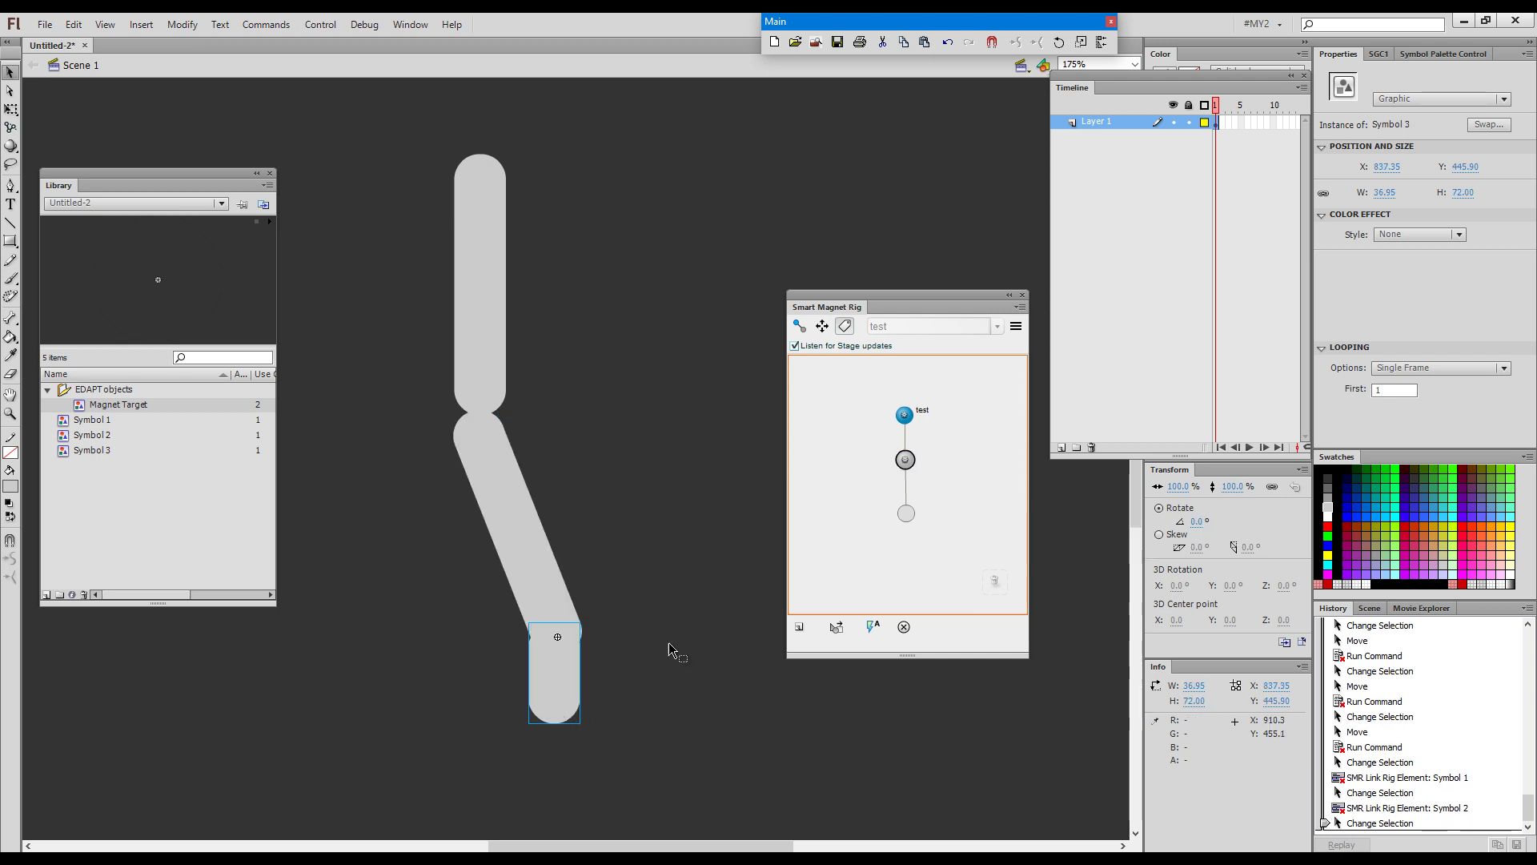
left_click(906, 514)
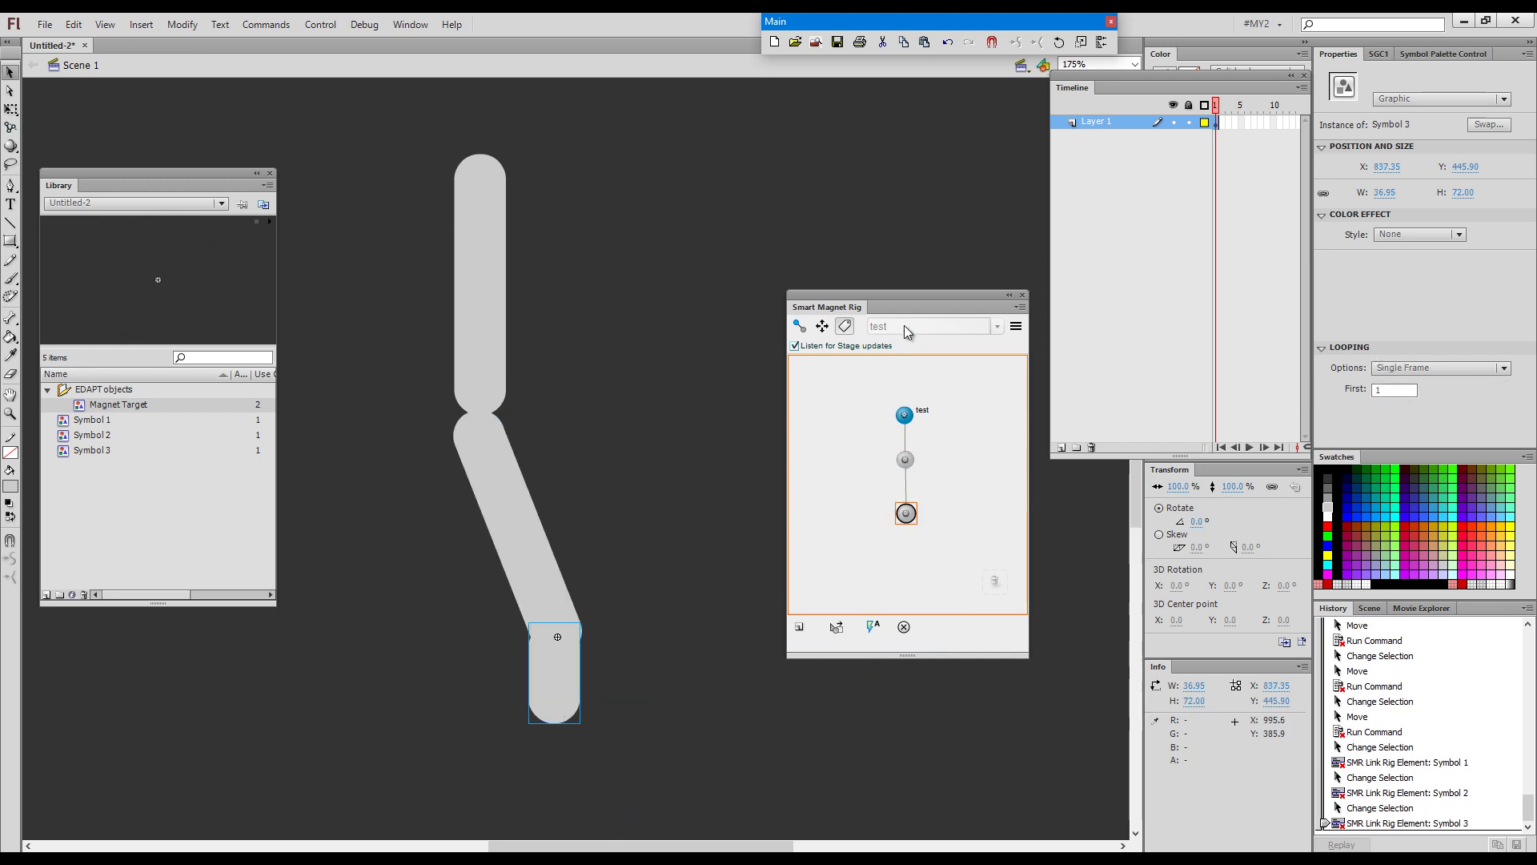
left_click_drag(919, 310, 922, 337)
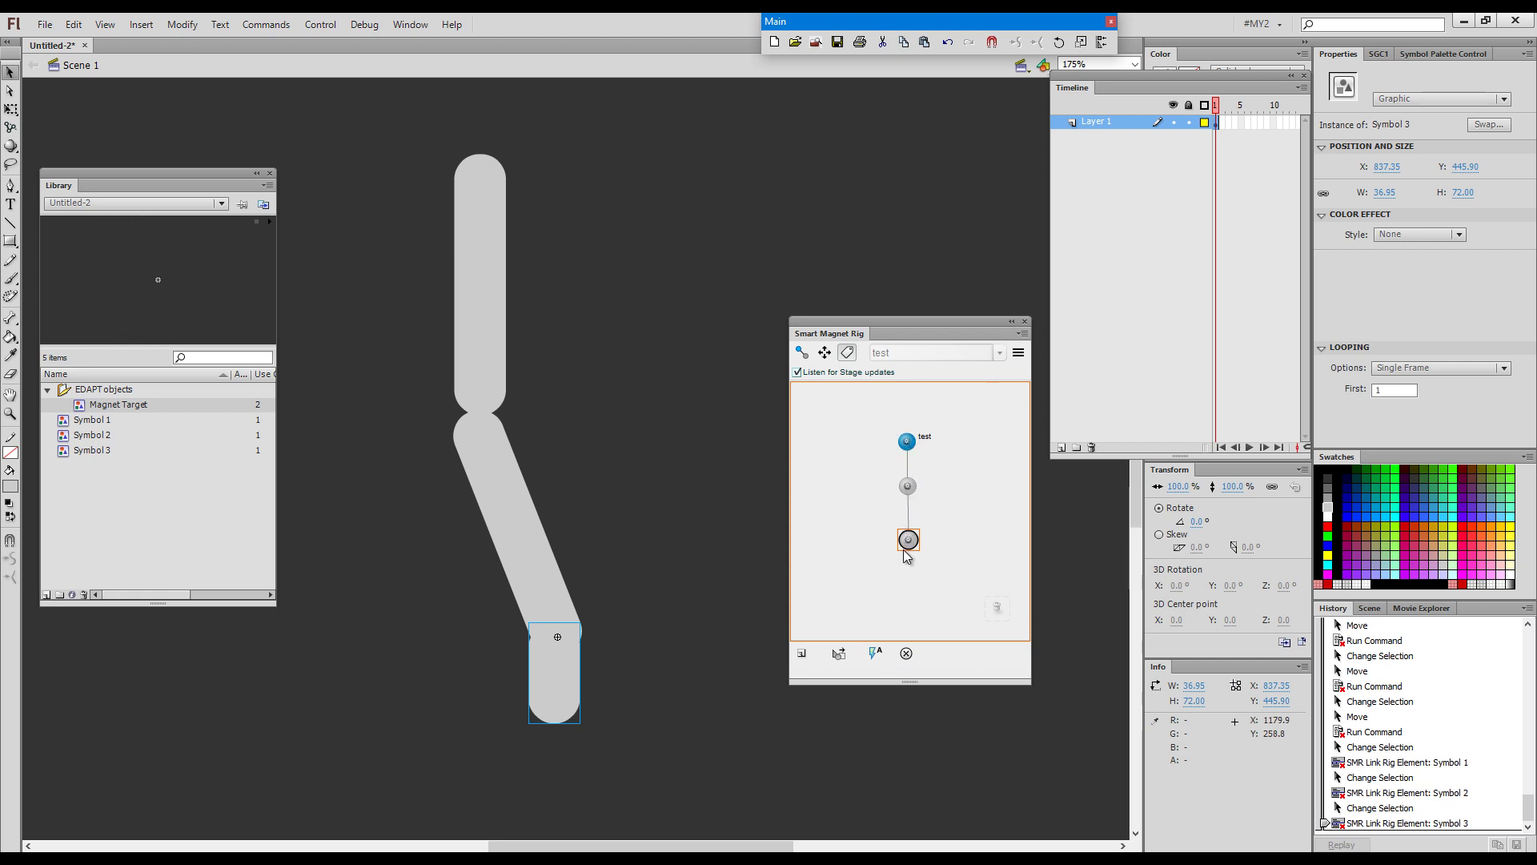
left_click(1025, 321)
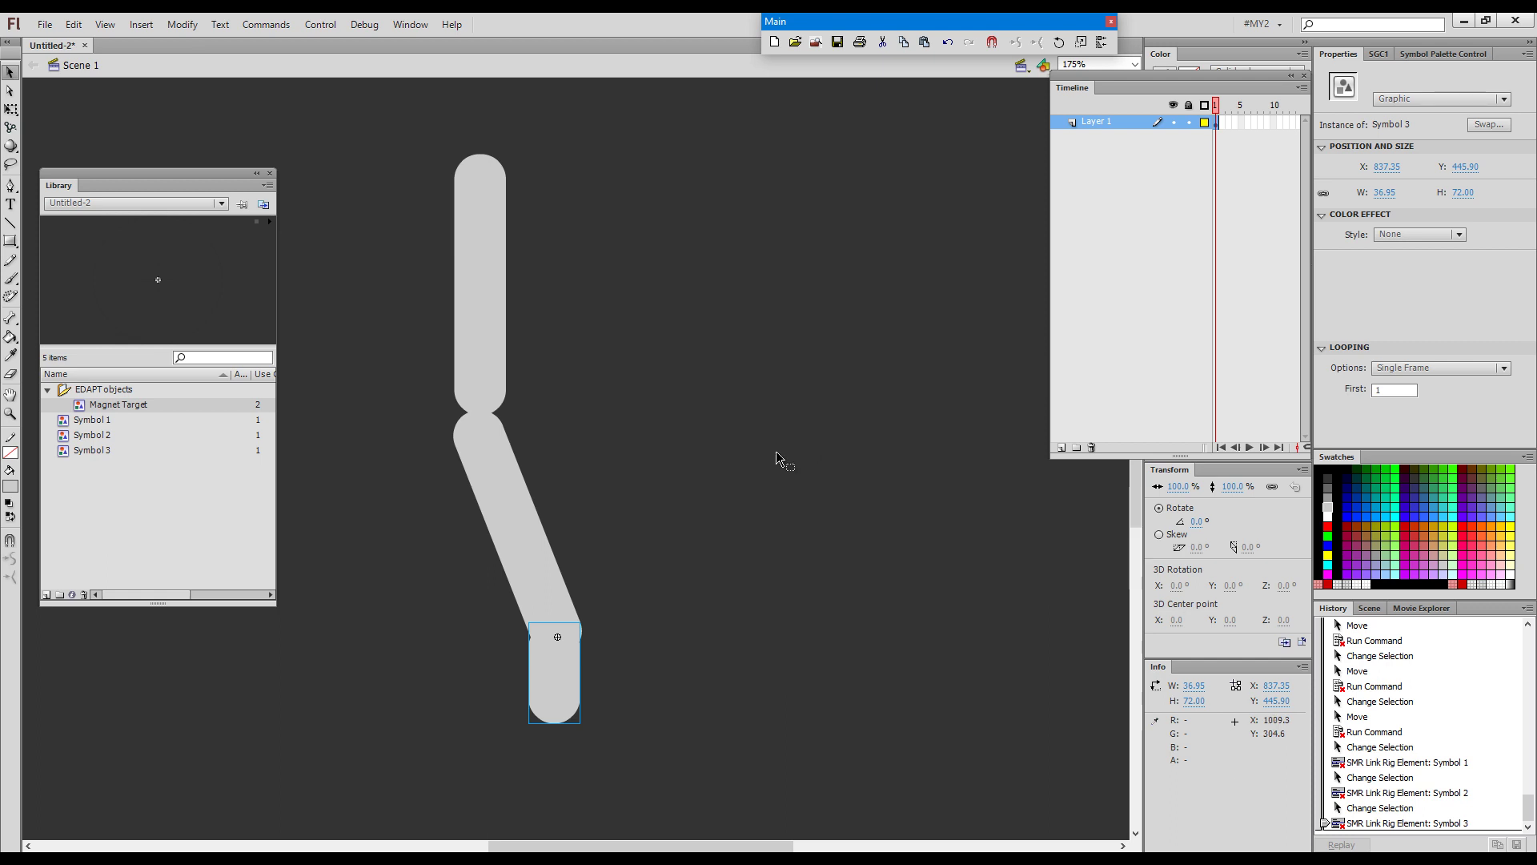
Pull the middle and short capsules away from the upper capsule so the limb's three parts are separated
key("ctrl+minus")
key("ctrl+shift+a")
left_click_drag(560, 515, 705, 481)
left_click_drag(564, 582, 699, 672)
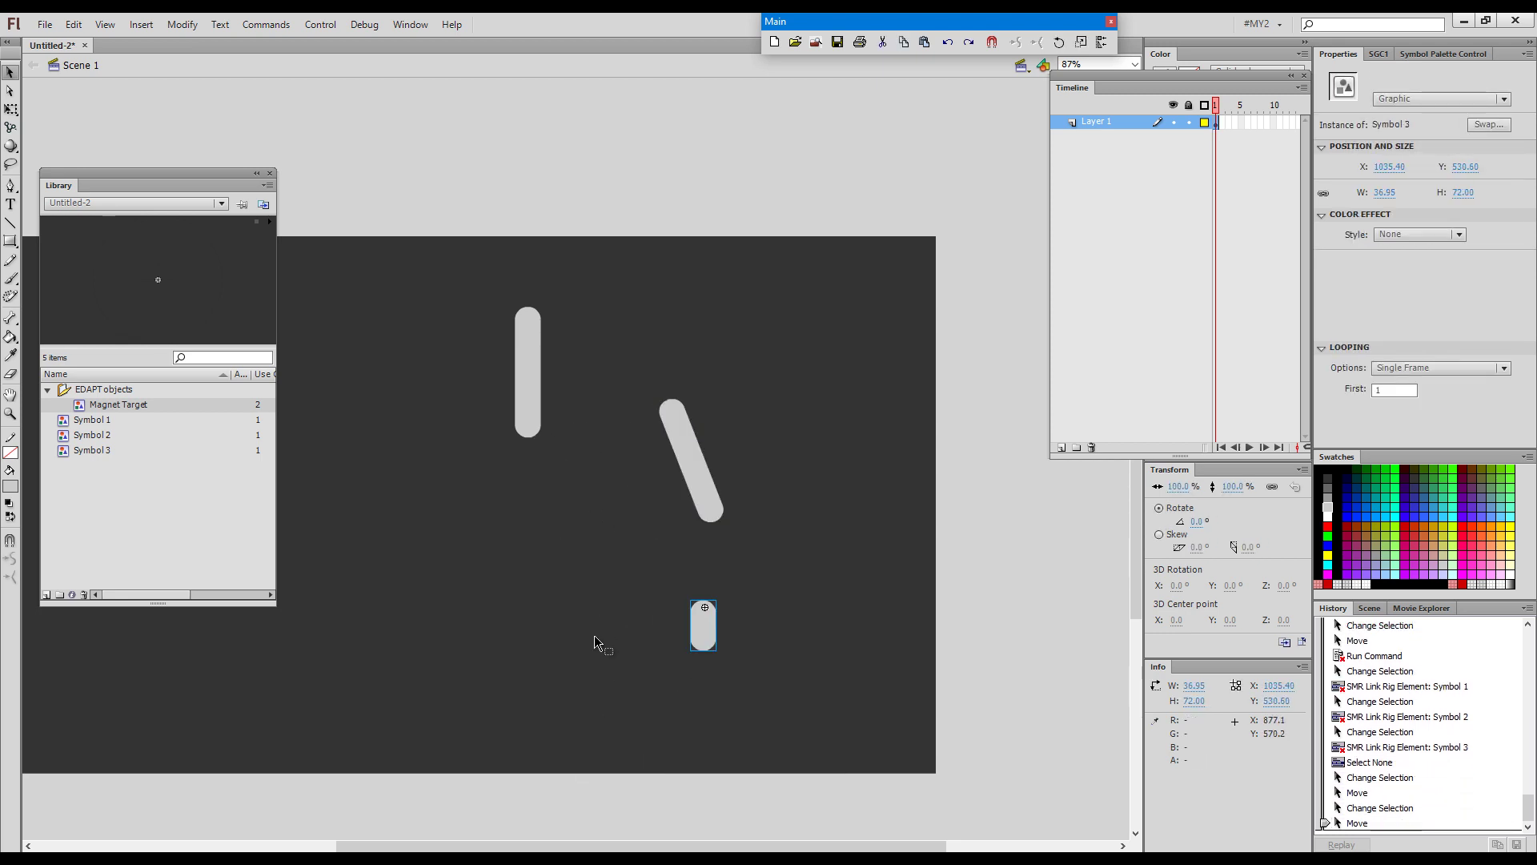
Select the whole linked limb from its upper capsule with Smart Transform and snap the parts together with Smart Magnet Joint
key("ctrl+shift+a")
left_click(524, 431)
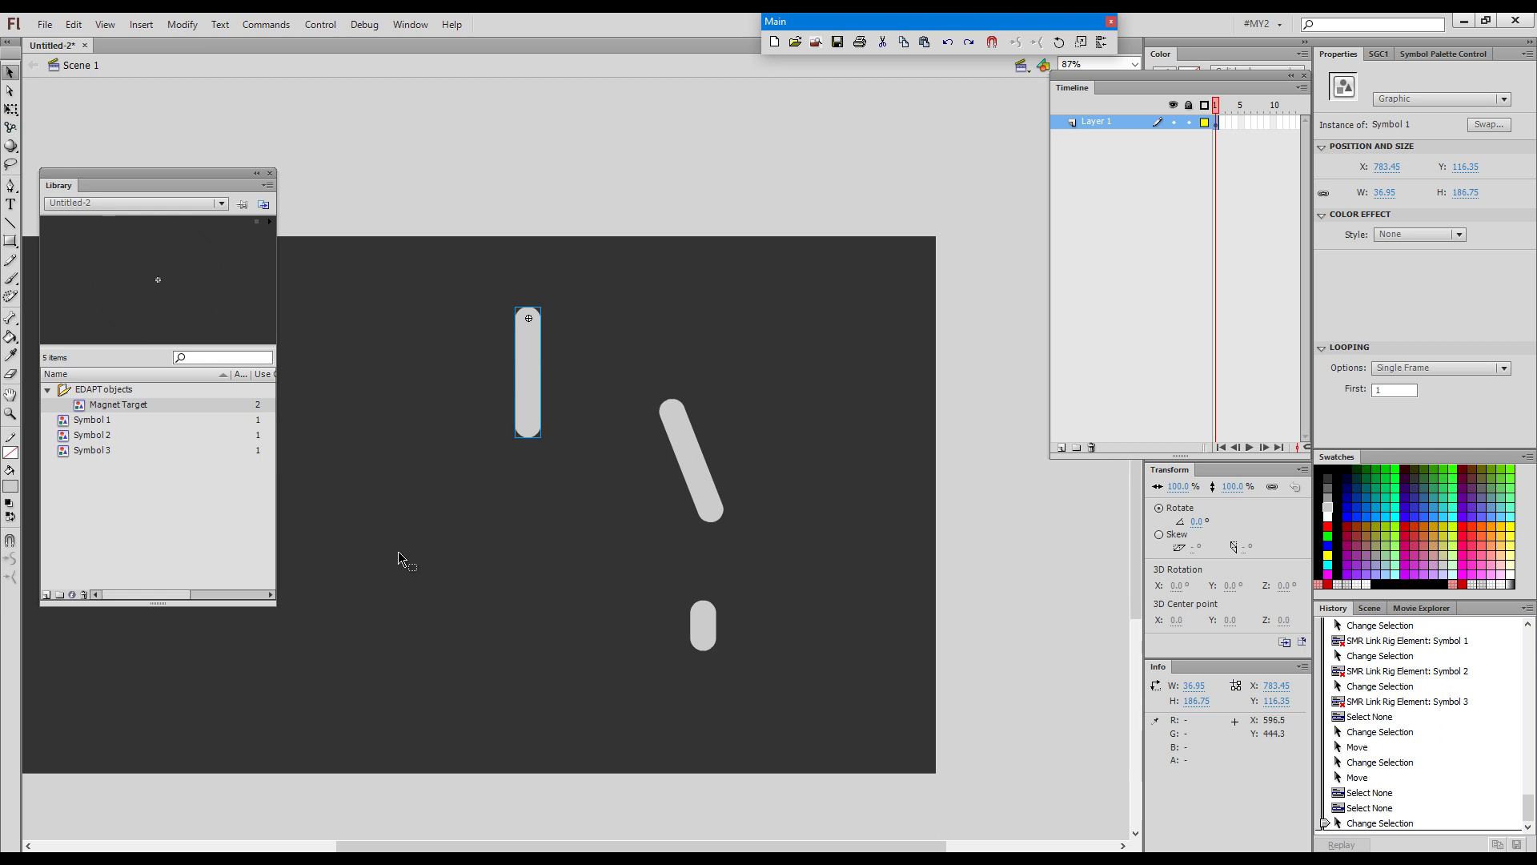
left_click(267, 25)
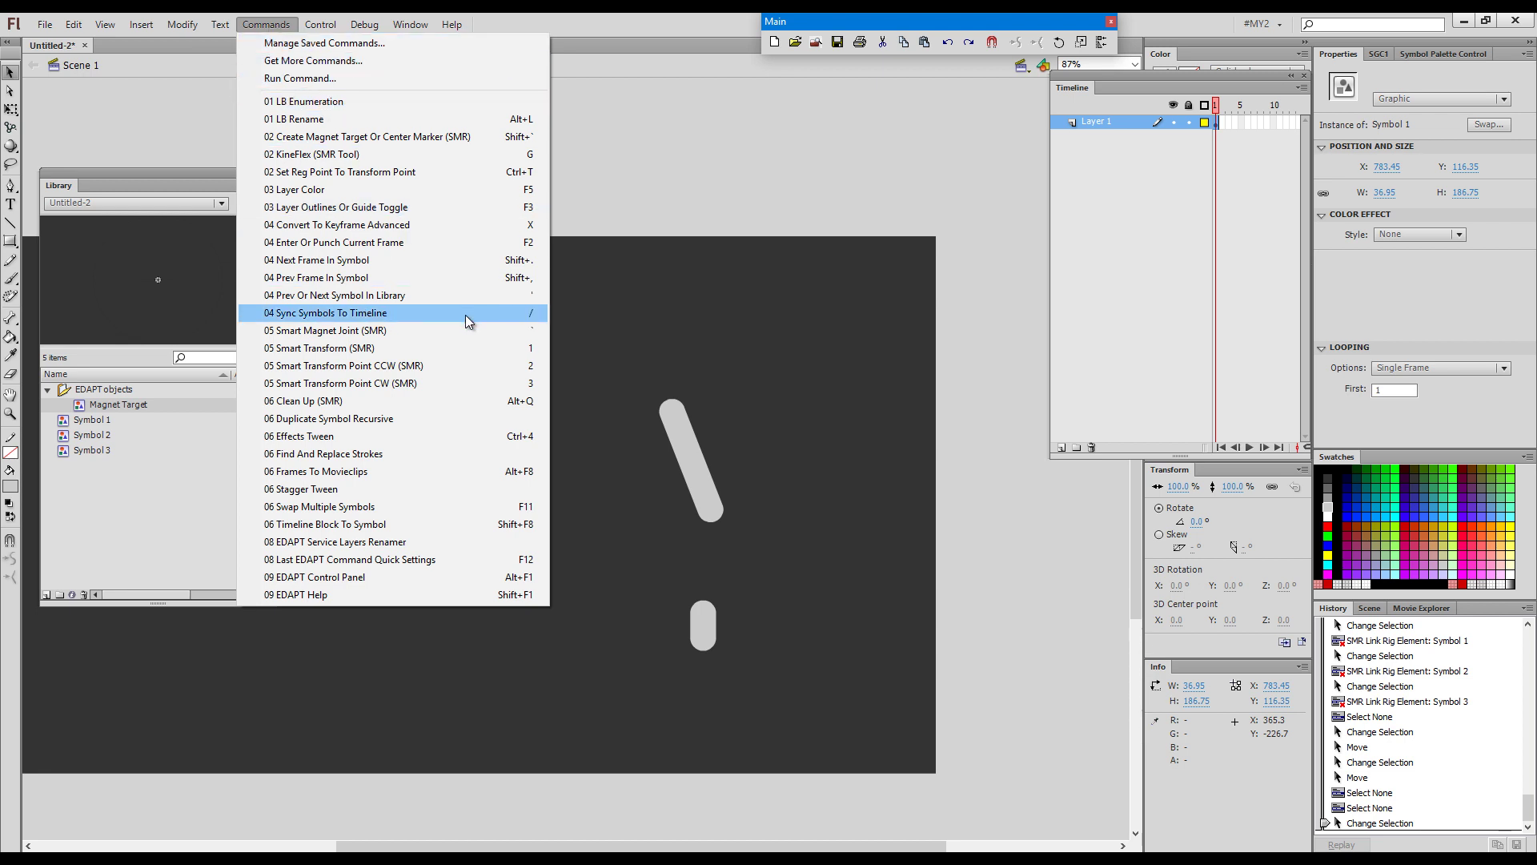
left_click(492, 347)
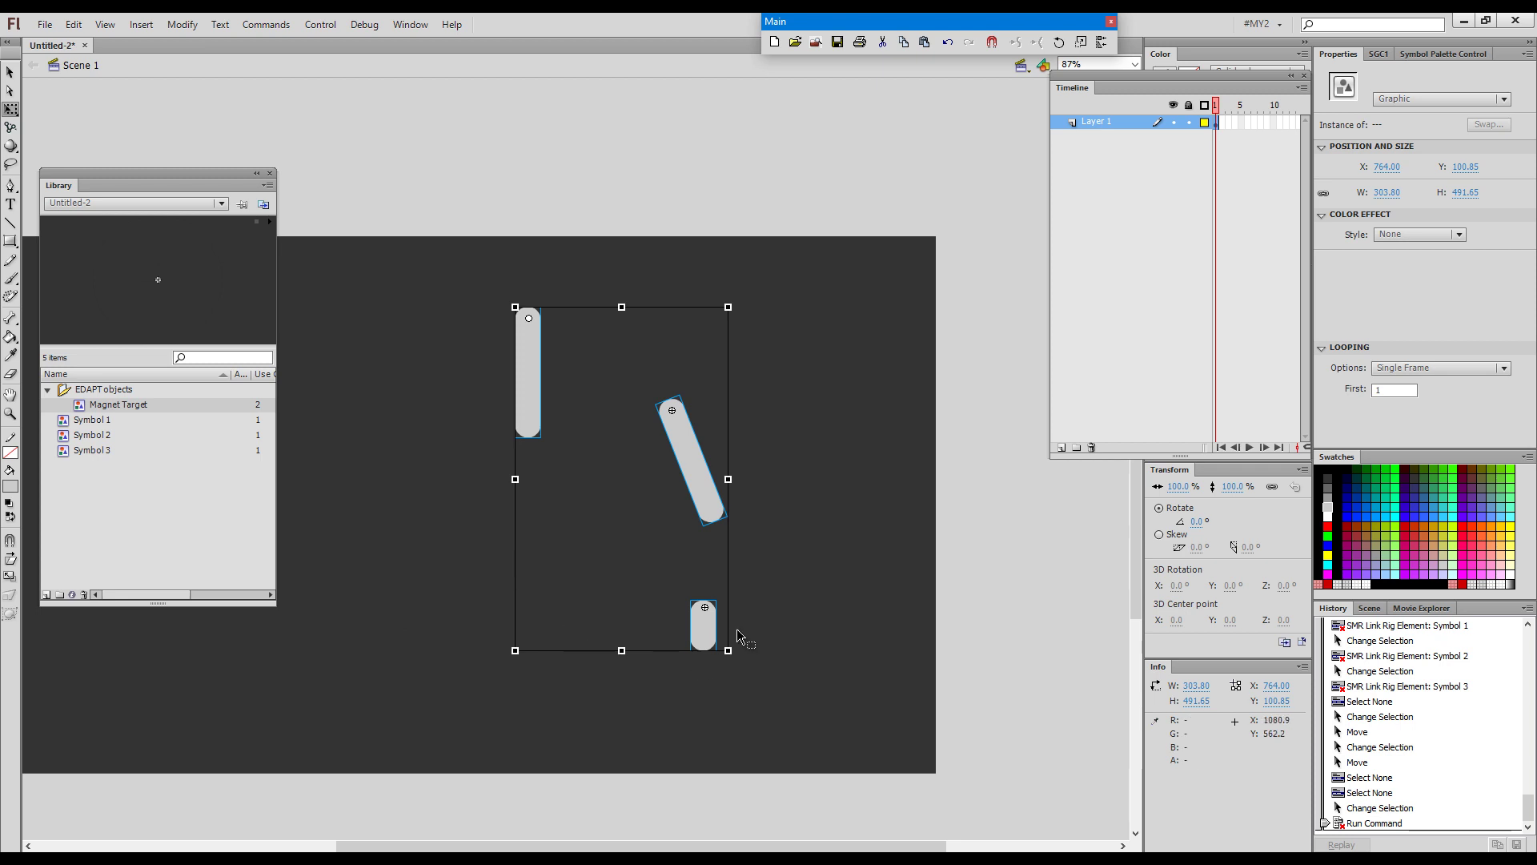
left_click(538, 370)
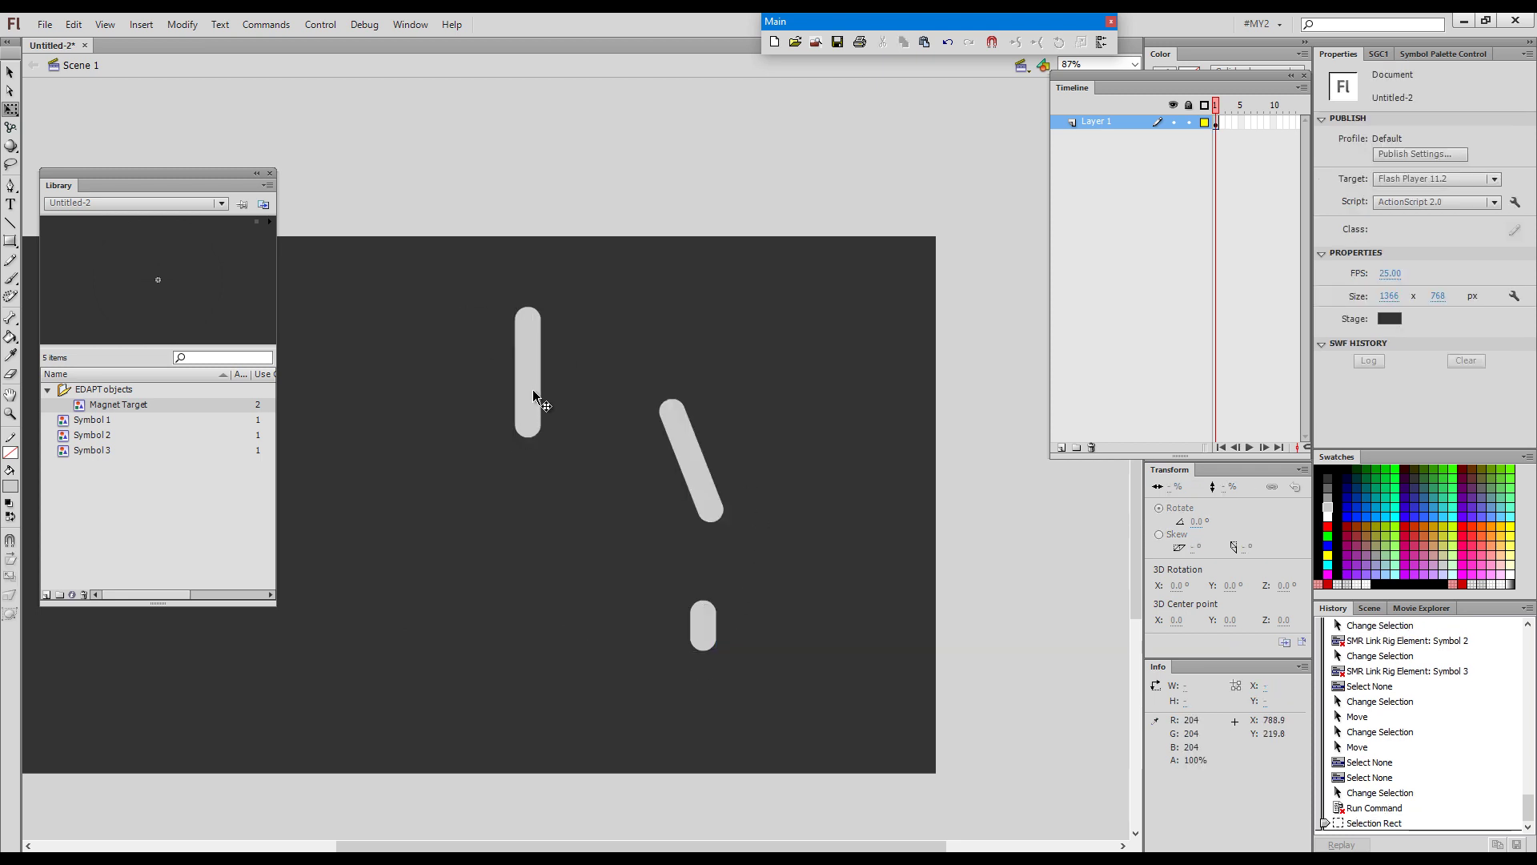
left_click(534, 392)
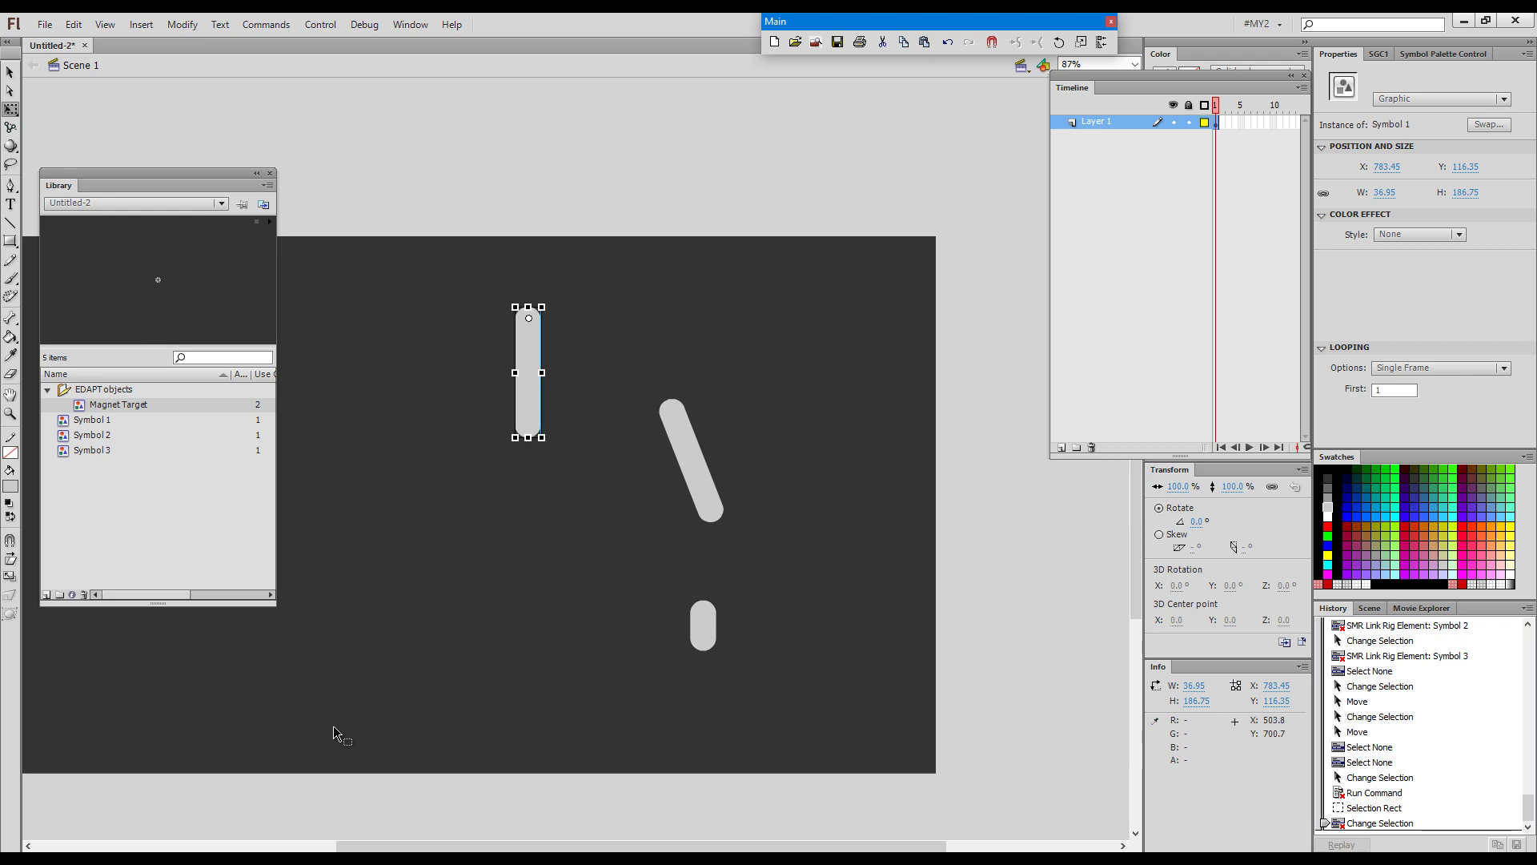
key("1")
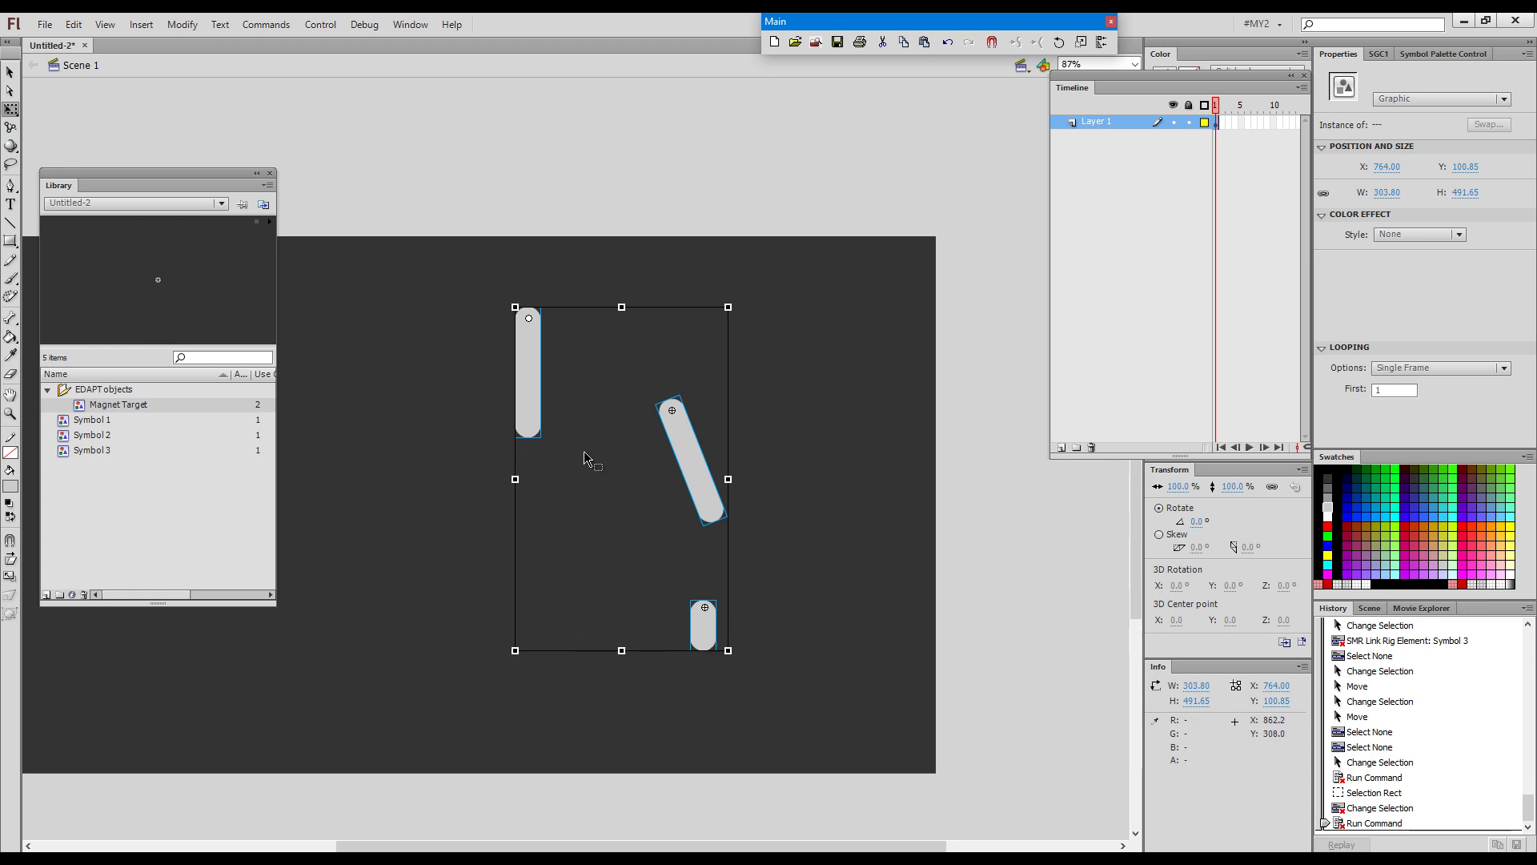
key("grave")
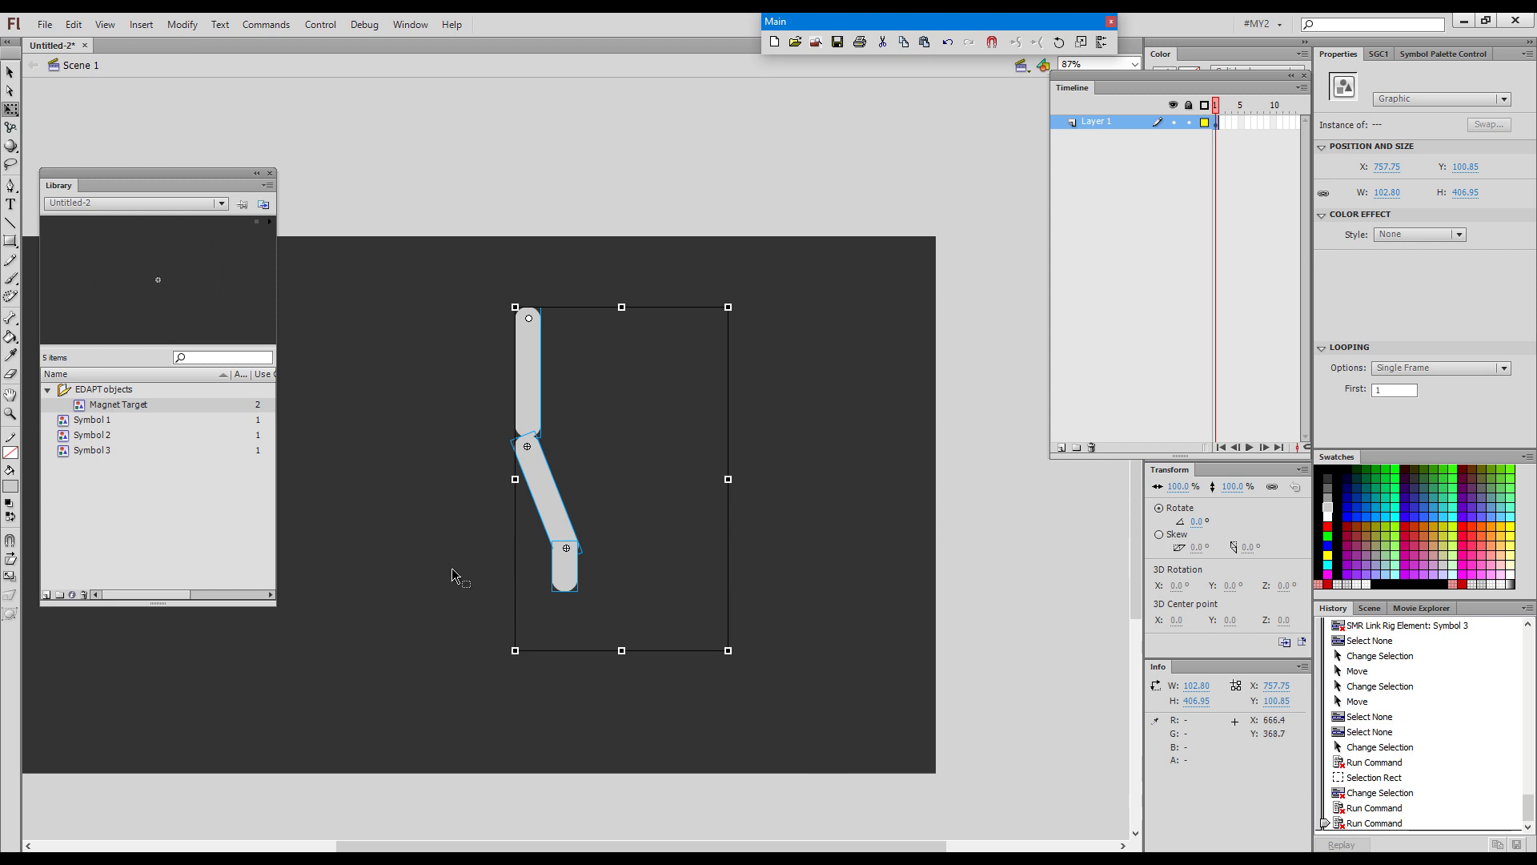
Pull the middle and short capsules slightly out of place, select all three parts and re-snap them with Smart Magnet Joint
left_click_drag(455, 577, 444, 733)
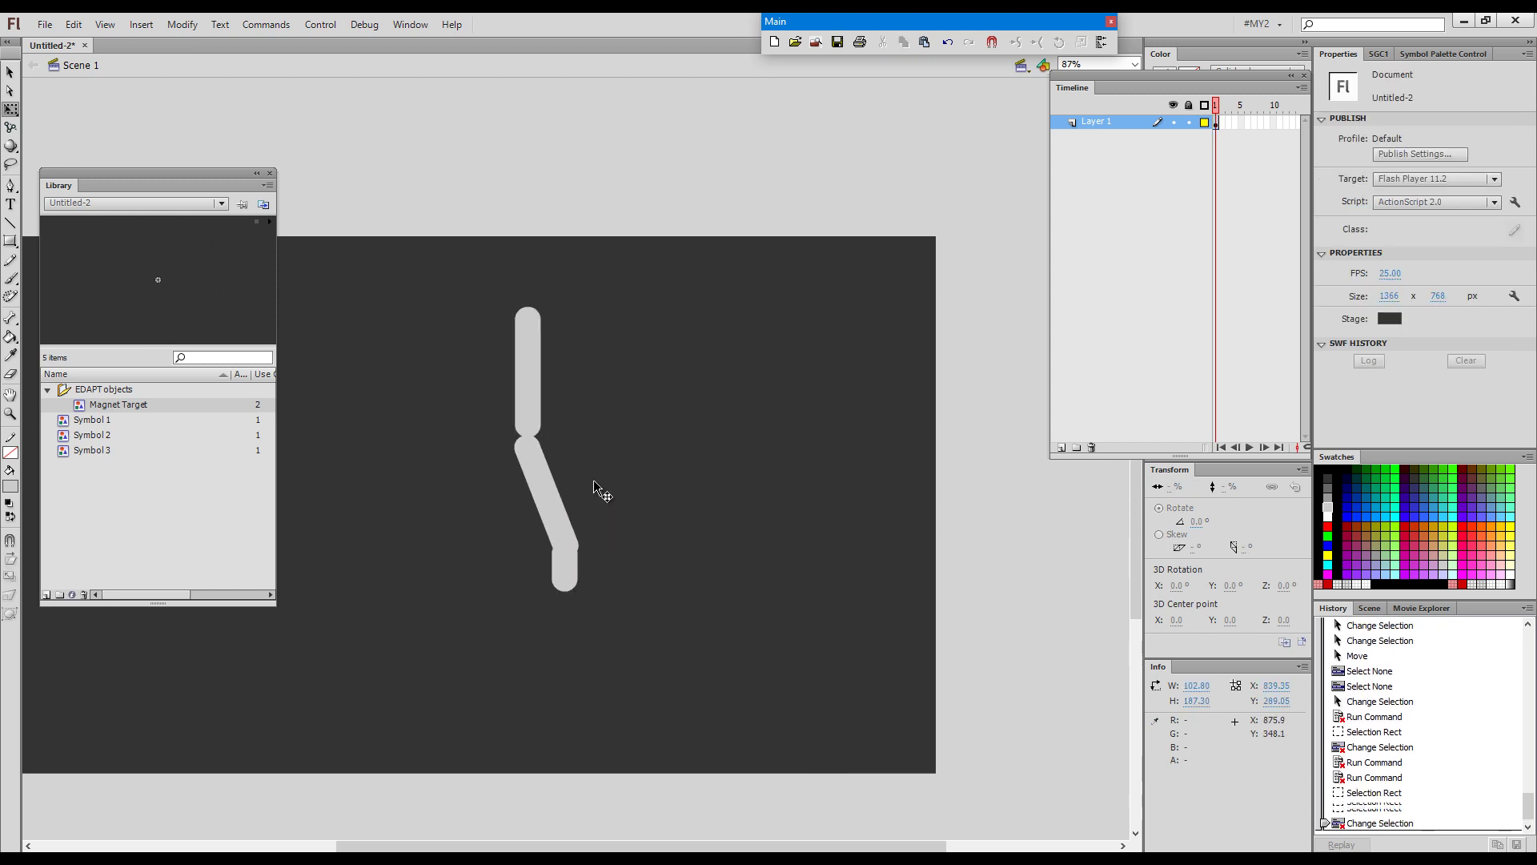
left_click_drag(556, 492, 597, 481)
left_click_drag(566, 572, 570, 637)
left_click_drag(662, 296, 429, 663)
key("grave")
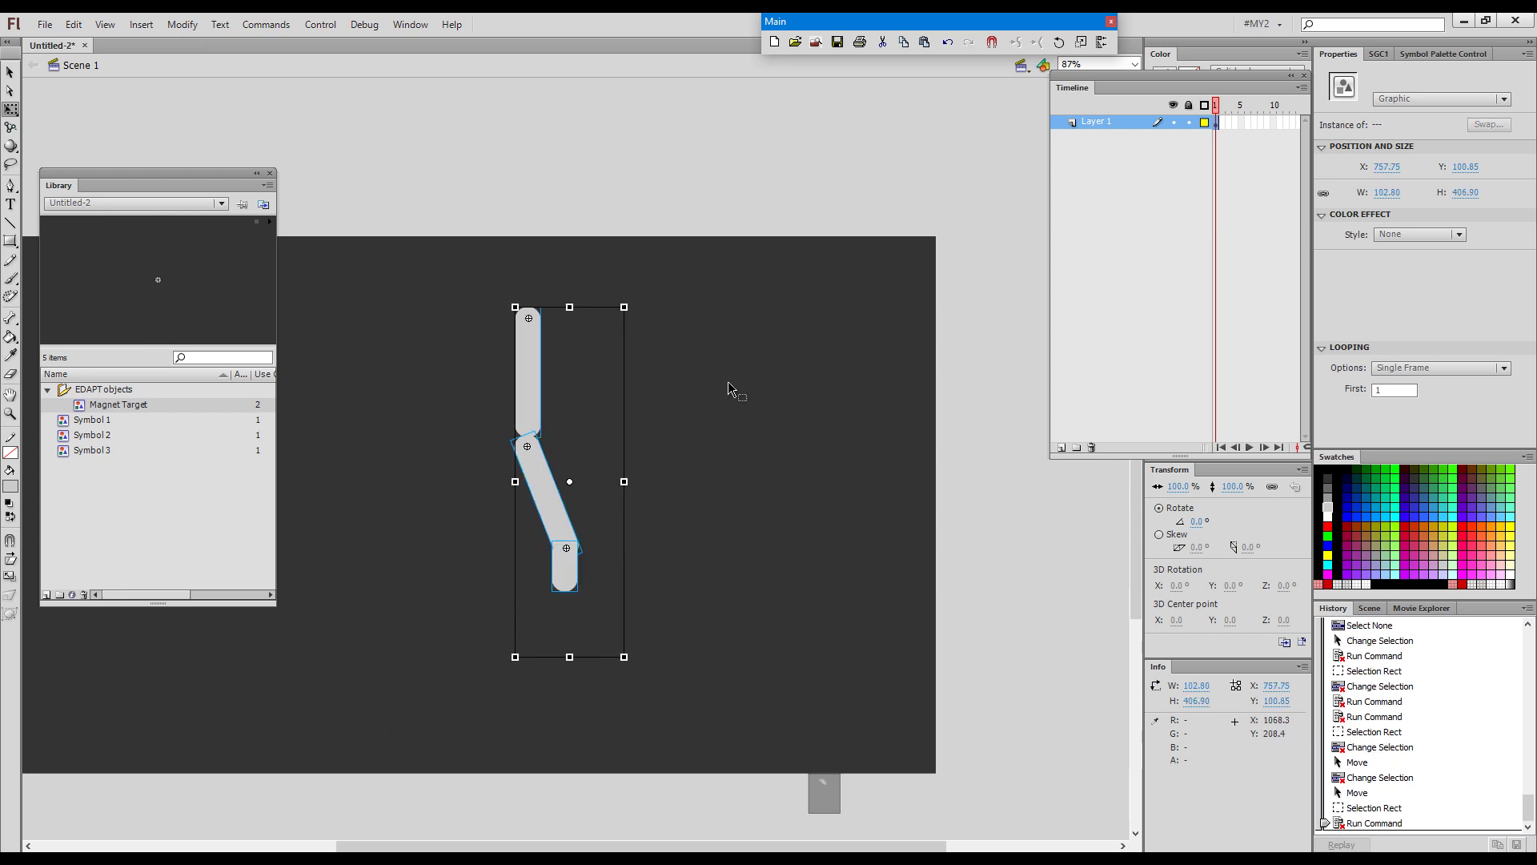
Pose the limb with the KineFlex tool, rotating the upper capsule to about -7° and the middle capsule to about 53°
left_click(712, 401)
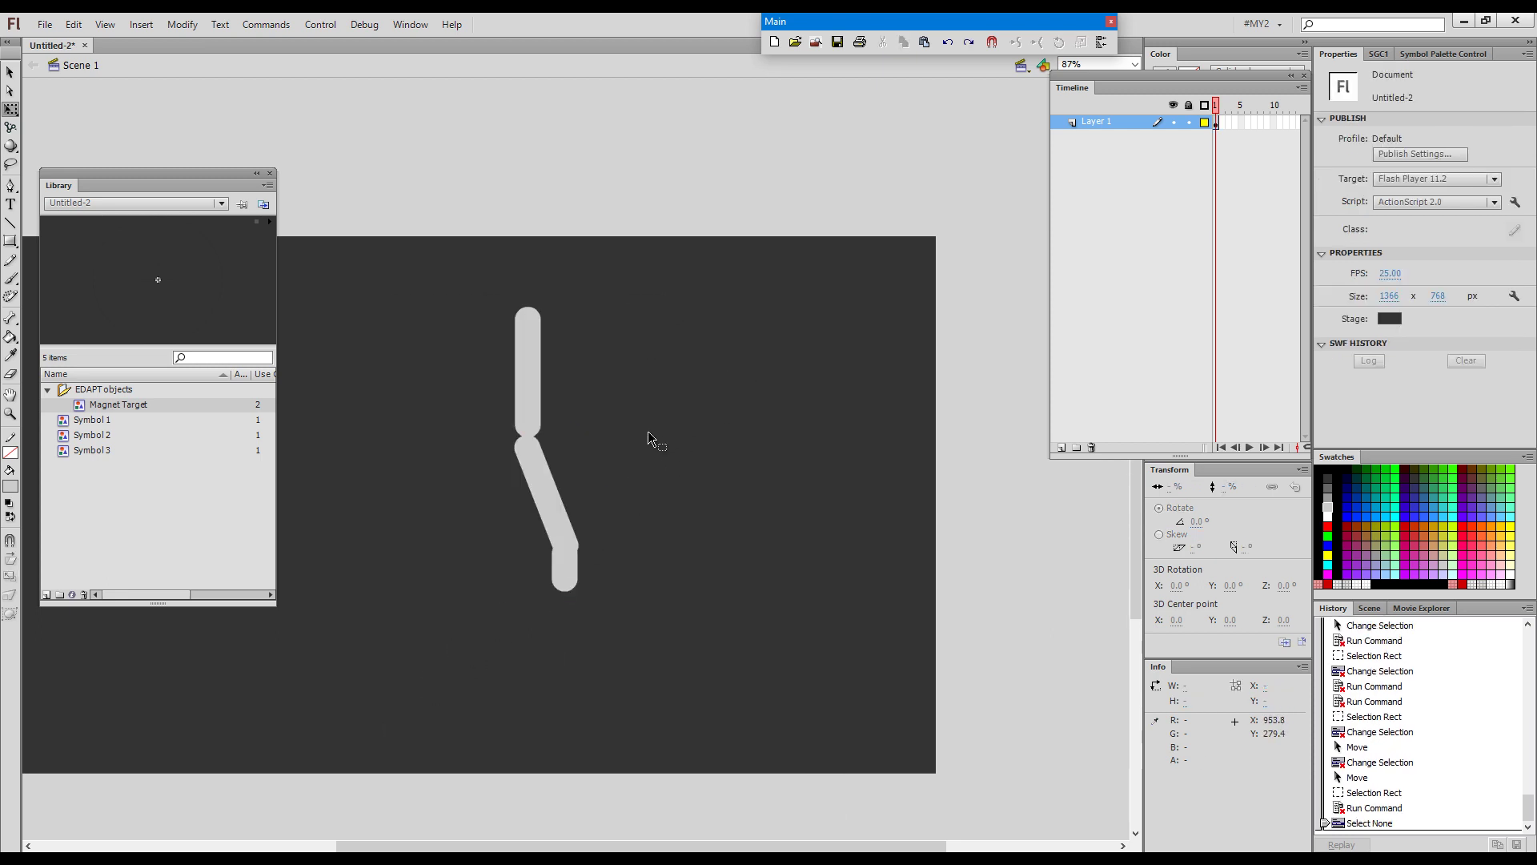
key("g")
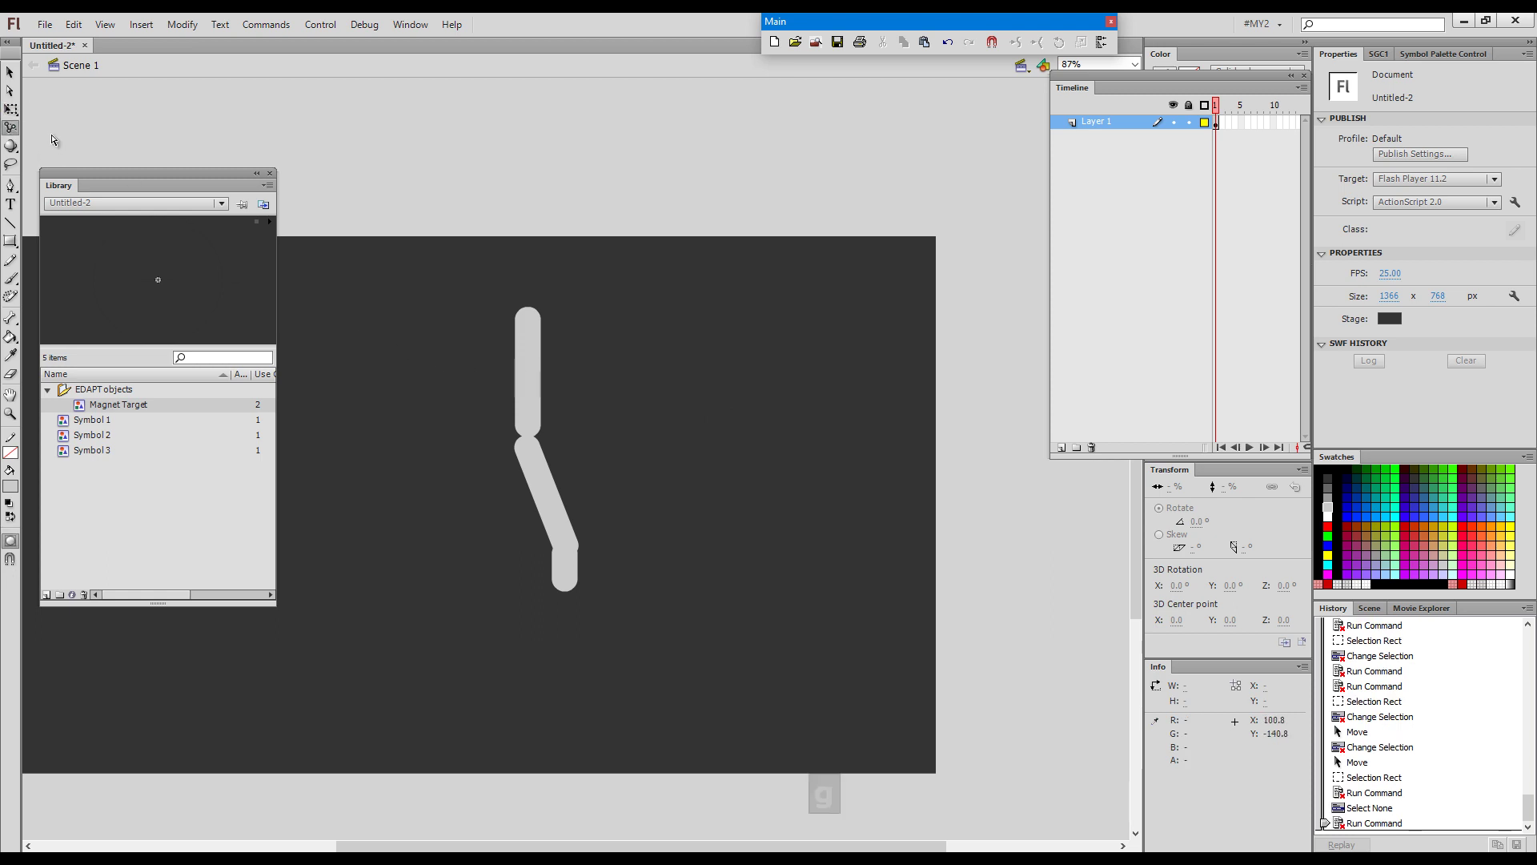
mouse_move(534, 382)
left_mouse_down()
mouse_move(498, 378)
mouse_move(544, 382)
left_mouse_up()
mouse_move(552, 493)
left_mouse_down()
mouse_move(581, 477)
mouse_move(561, 495)
left_mouse_up()
mouse_move(532, 378)
left_mouse_down()
mouse_move(480, 390)
mouse_move(542, 406)
left_mouse_up()
left_click_drag(588, 489, 513, 479)
mouse_move(547, 413)
left_mouse_down()
mouse_move(514, 415)
mouse_move(540, 410)
left_mouse_up()
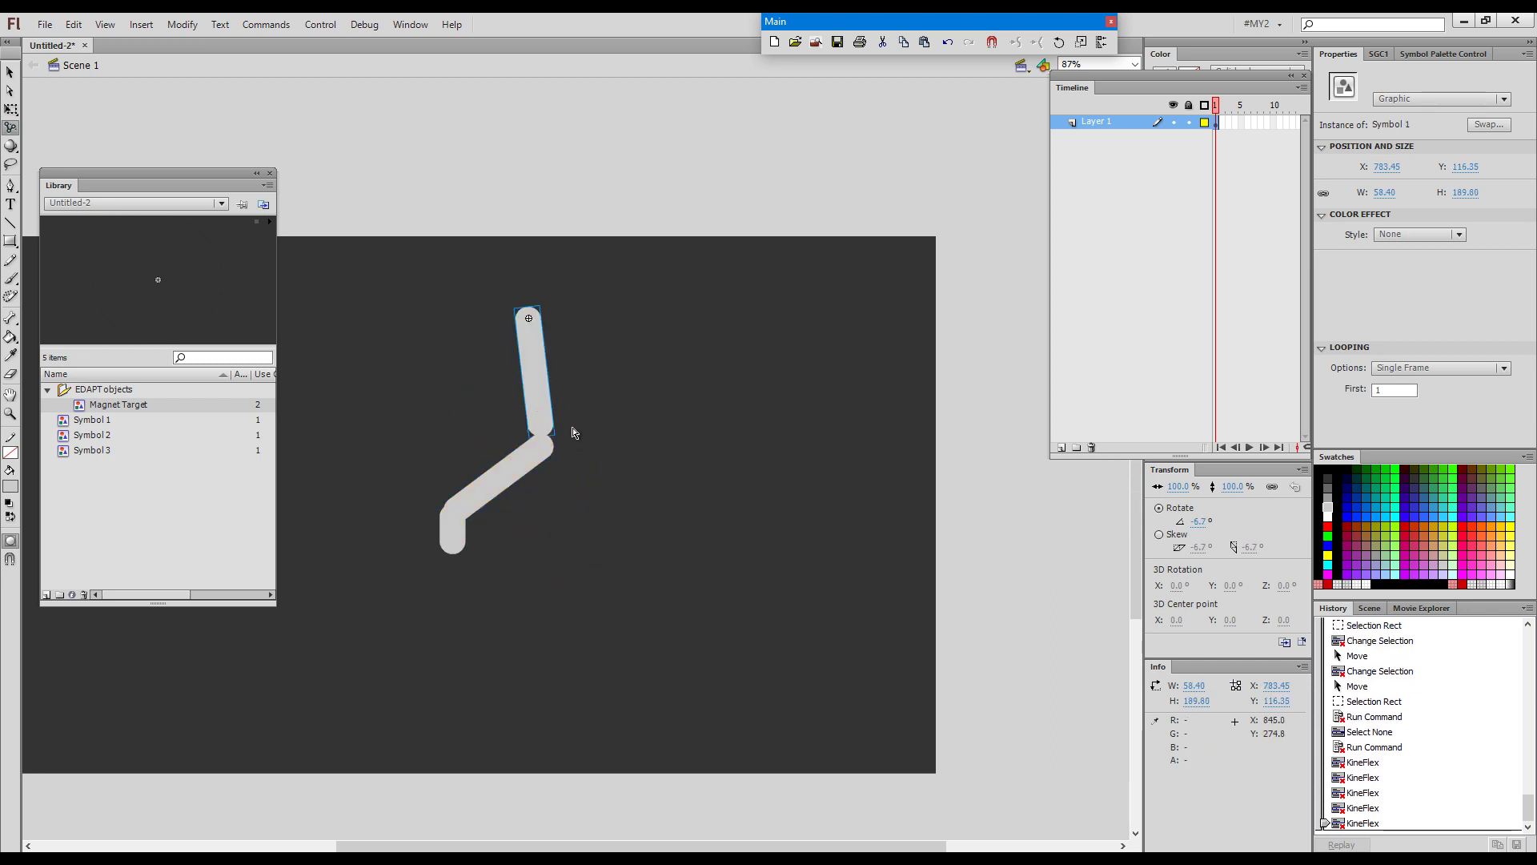
Display Layer 1 as outlines and clear the selection to inspect the limb's joints up close
key("ctrl+space")
left_click_drag(401, 280, 615, 632)
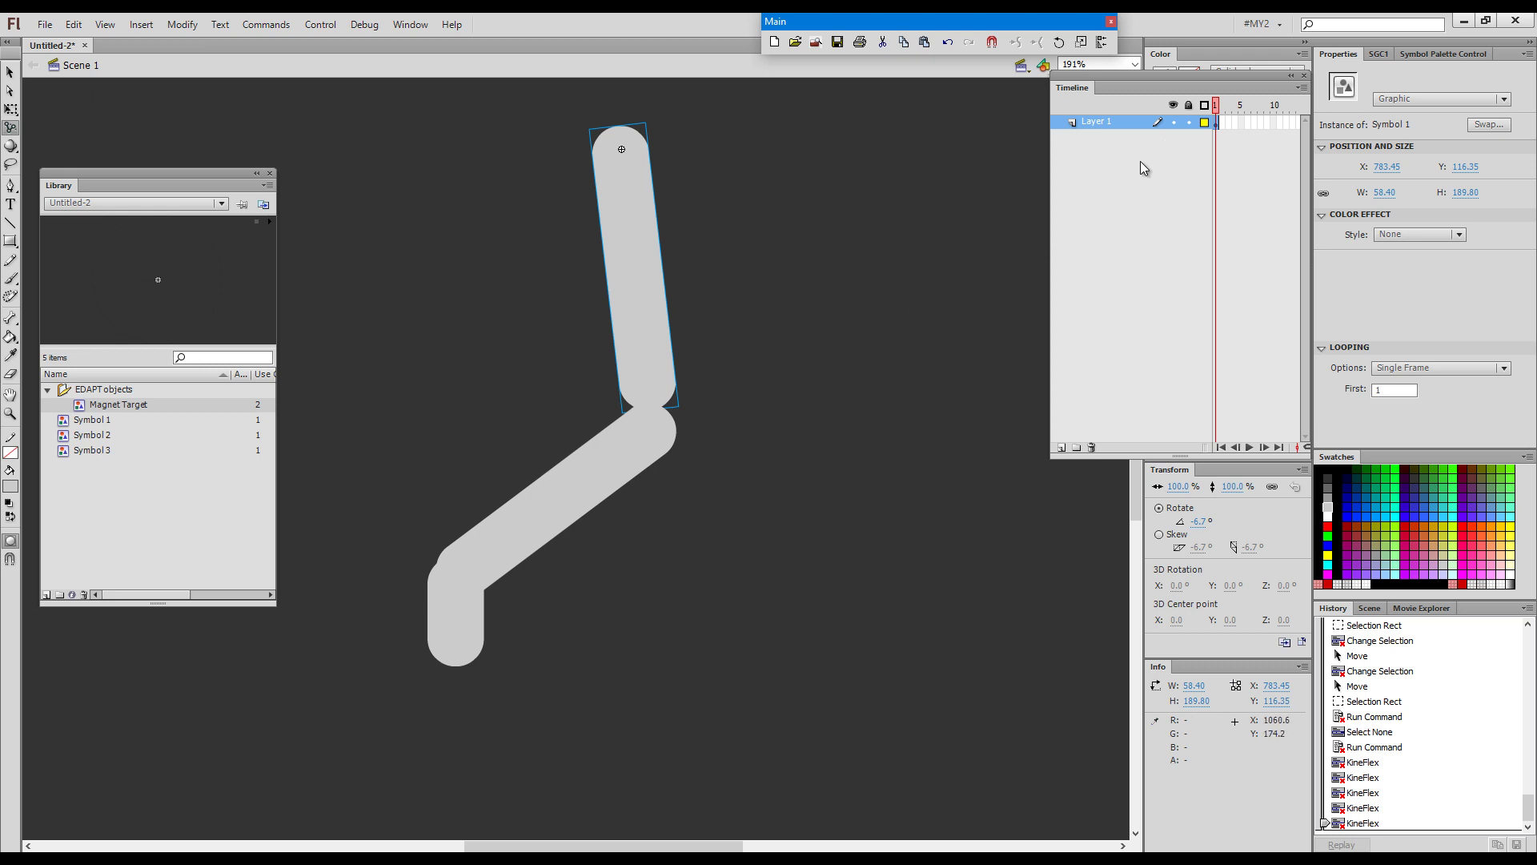
left_click(1205, 122)
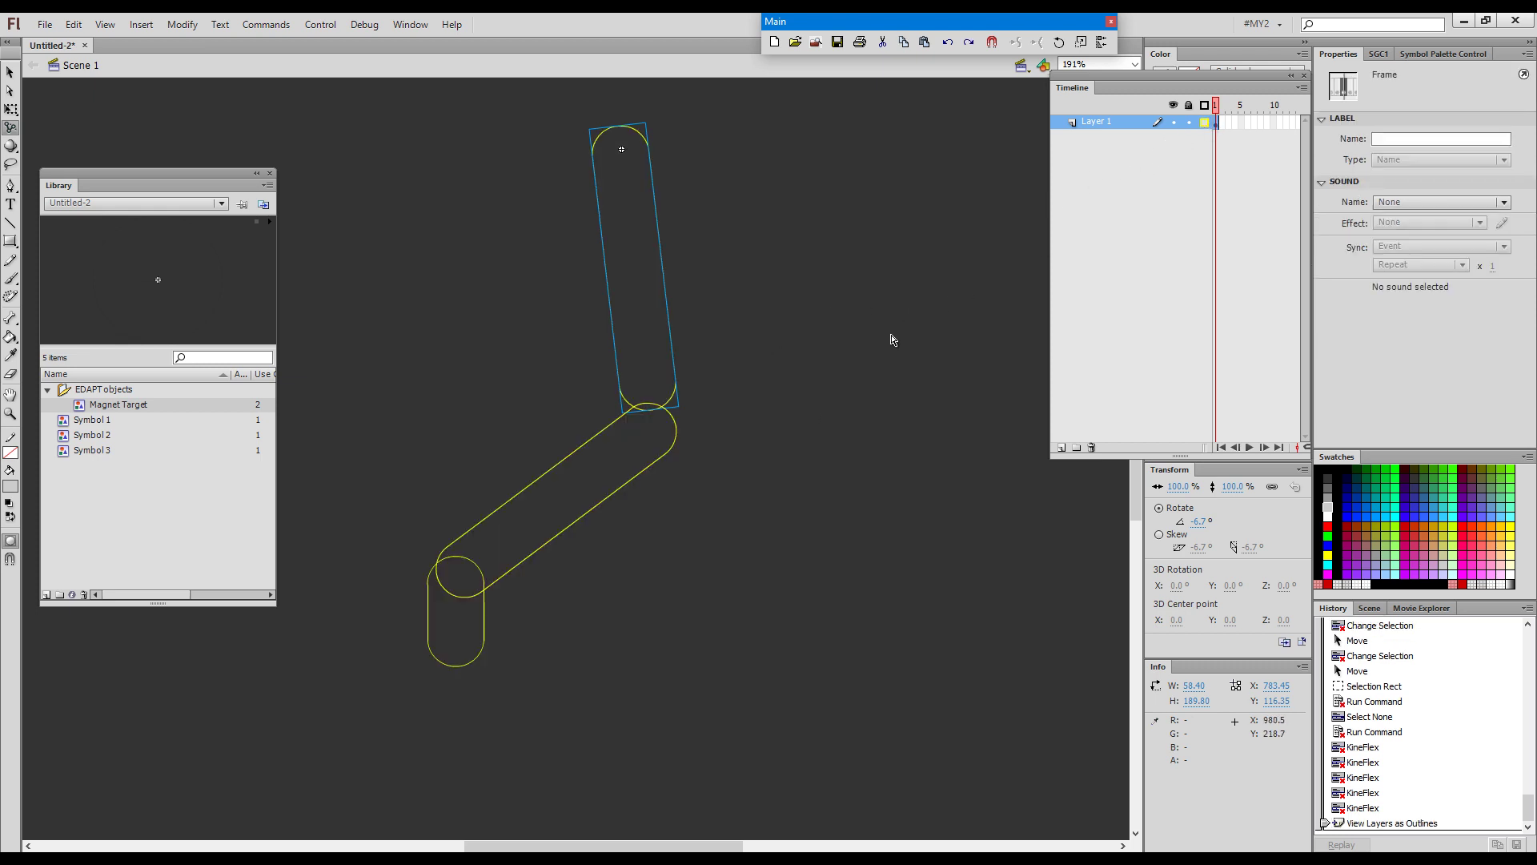
key("v")
left_click(781, 458)
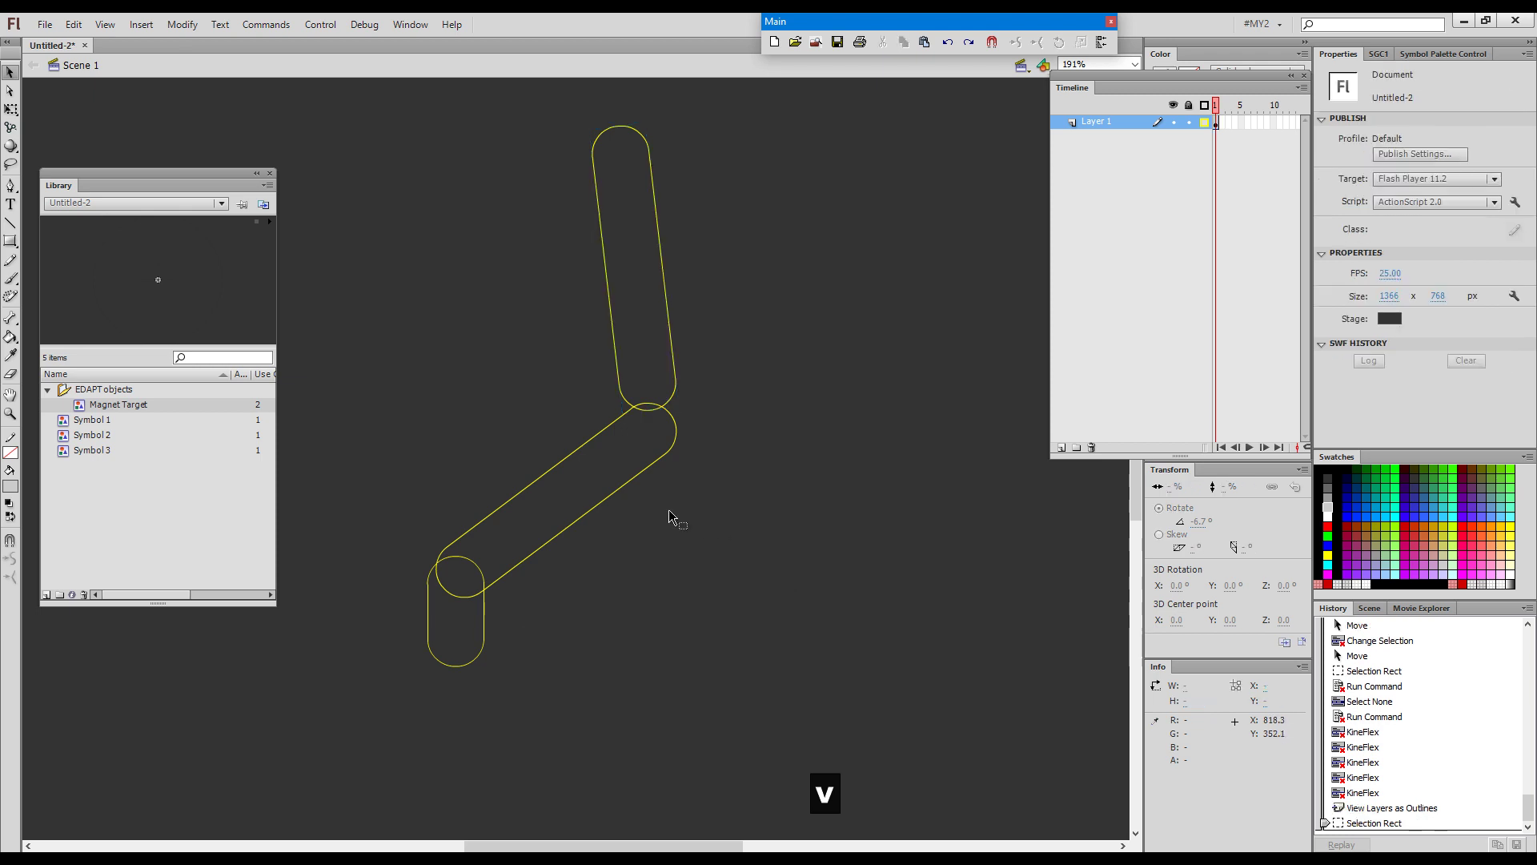
Move the middle capsule to about X 802, Y 267 so its upper rounded end coincides with the upper capsule's lower end
left_click_drag(631, 484, 639, 443)
key("ctrl+space")
left_click_drag(724, 300, 535, 517)
key("space")
mouse_move(677, 497)
left_mouse_down()
mouse_move(701, 507)
mouse_move(675, 486)
left_mouse_up()
left_click(691, 468)
left_click(684, 479)
left_click(677, 485)
key("v")
key("ctrl+q")
key("Up")
key("Up")
key("Left")
key("Left")
key("Right")
key("Down")
key("Left")
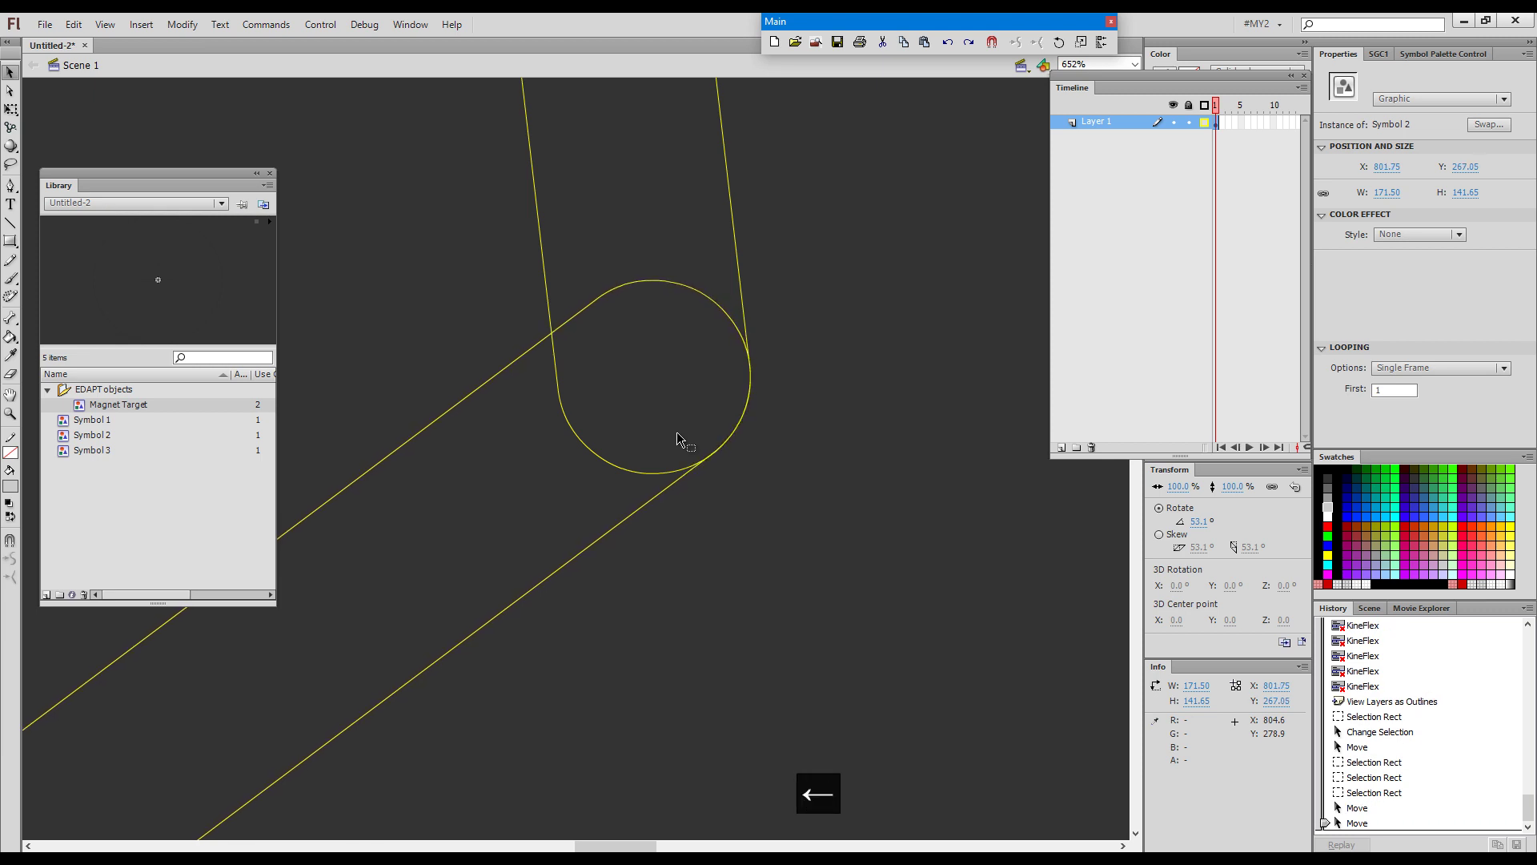
left_click(566, 567)
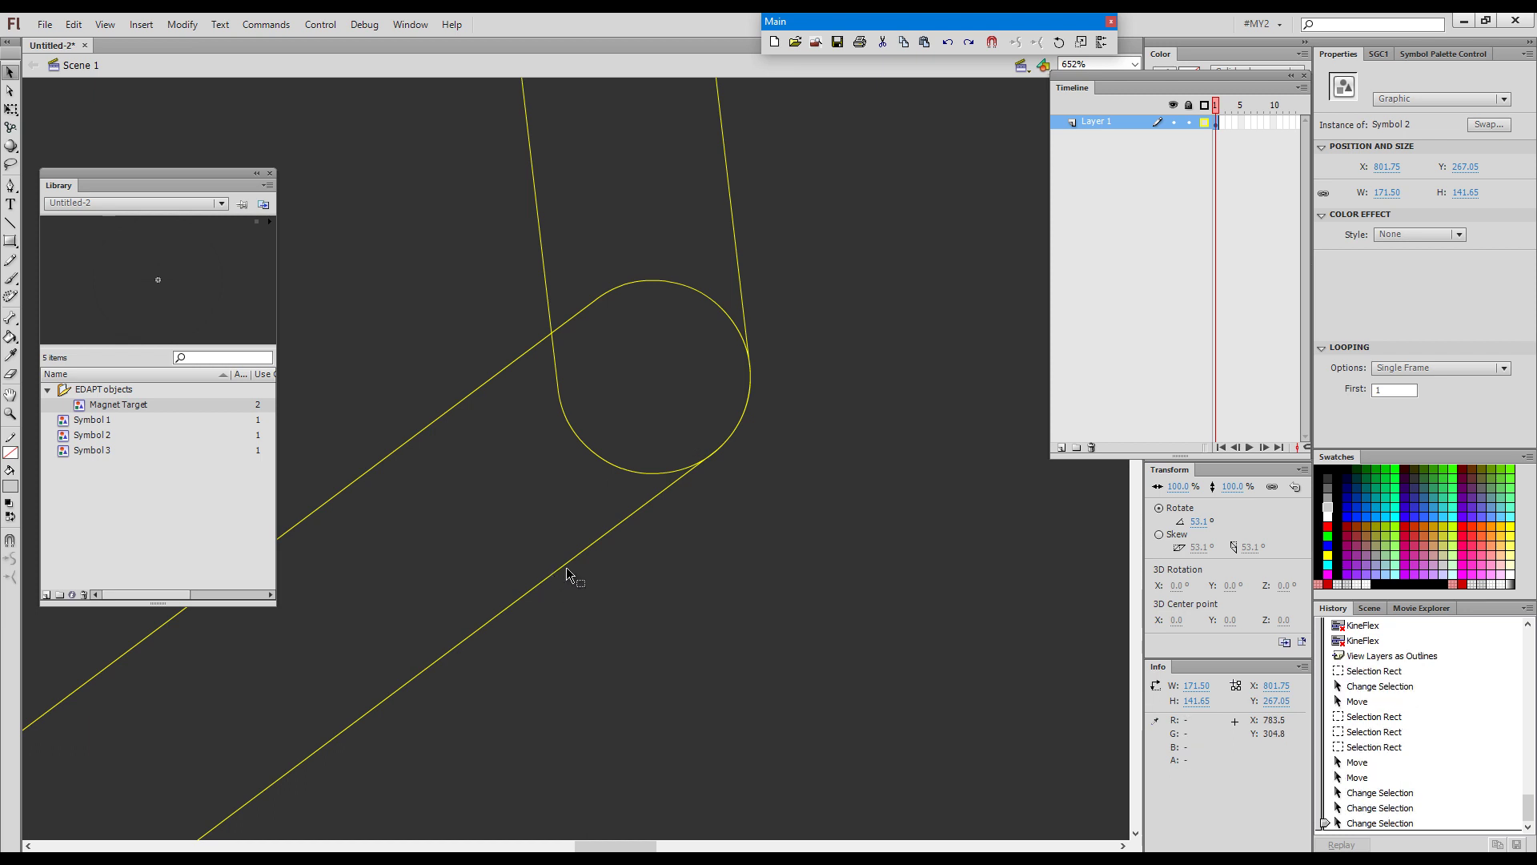
Place the middle capsule's transformation point at the upper joint's centre, about X 800, Y 269, and set its registration point there
left_click_drag(466, 418, 469, 423)
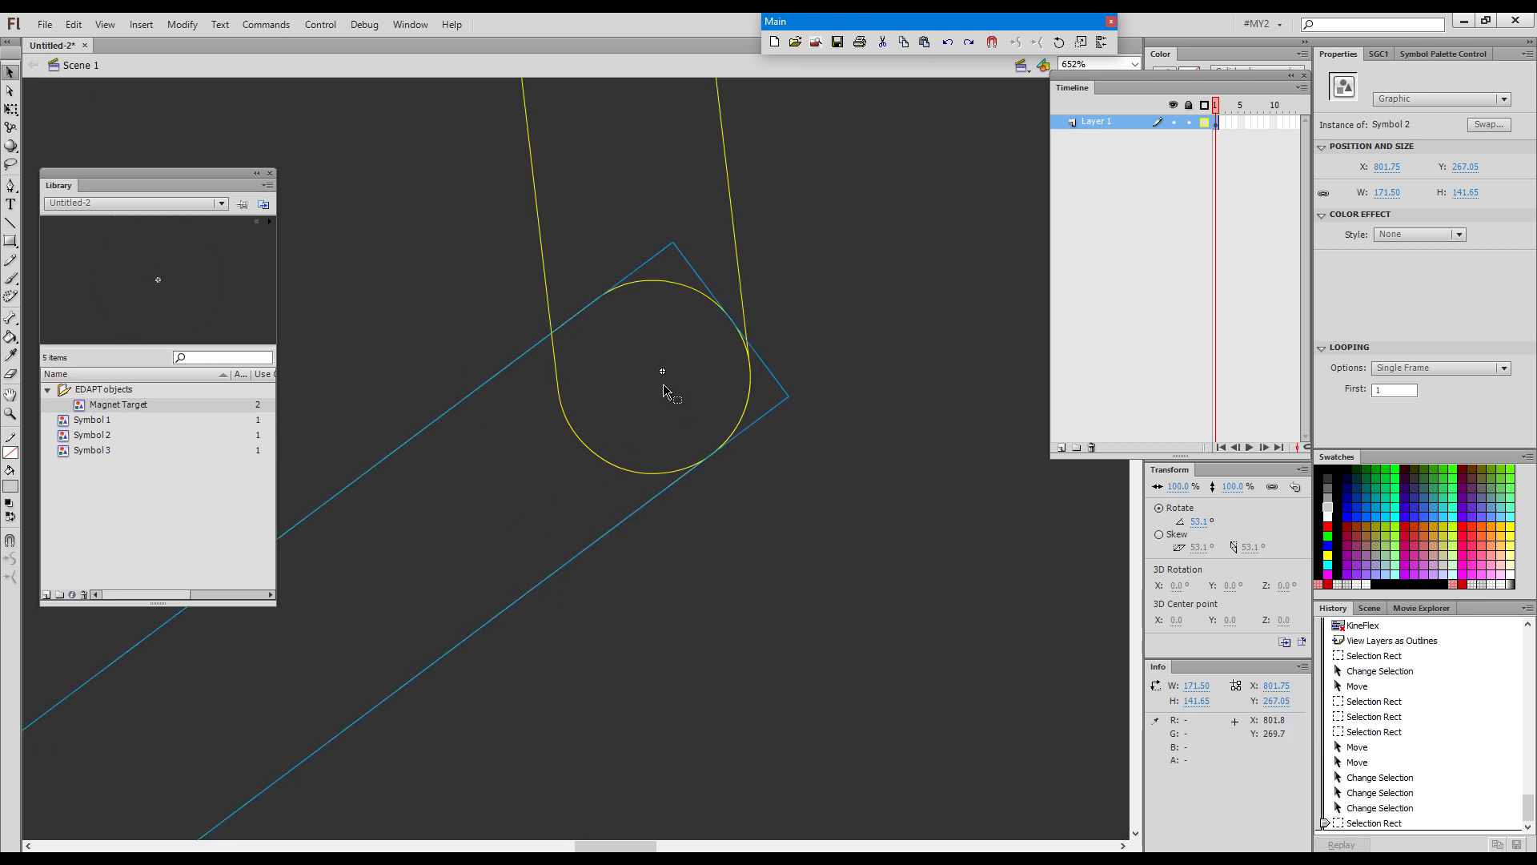
key("q")
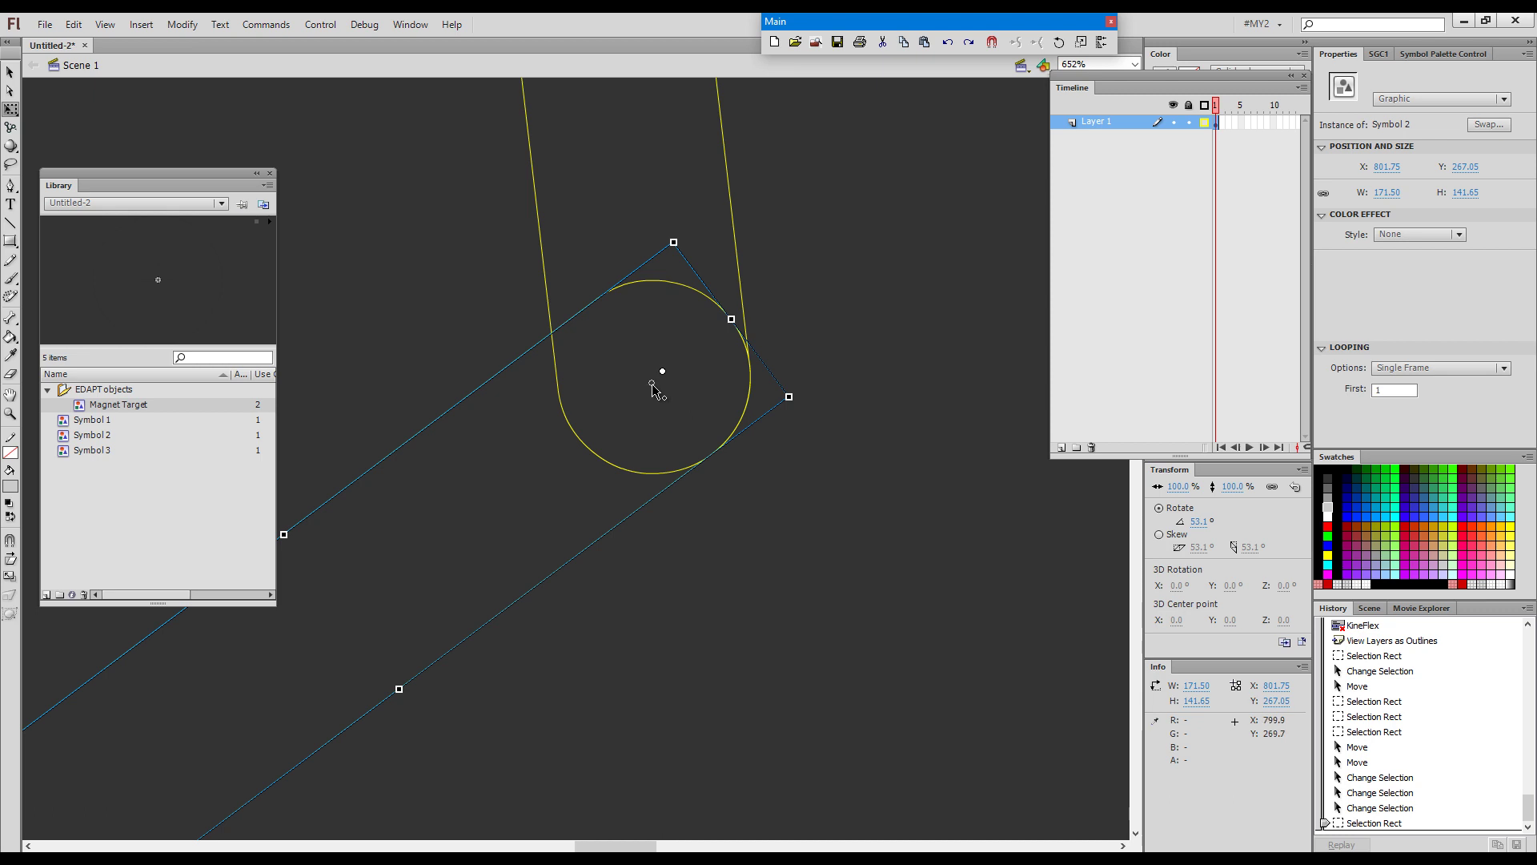
left_click_drag(654, 386, 653, 383)
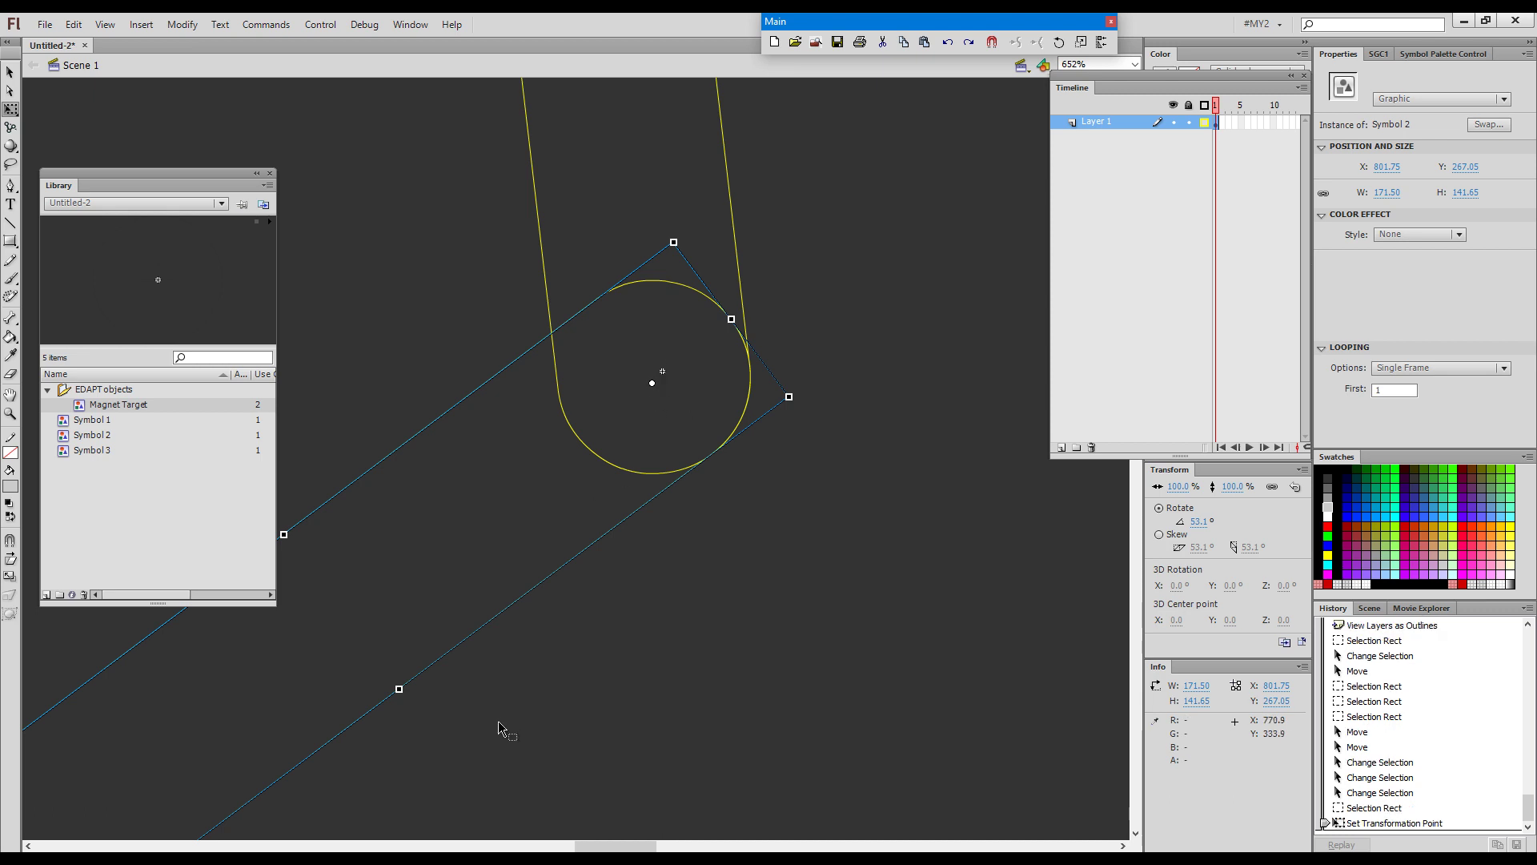
key("ctrl+t")
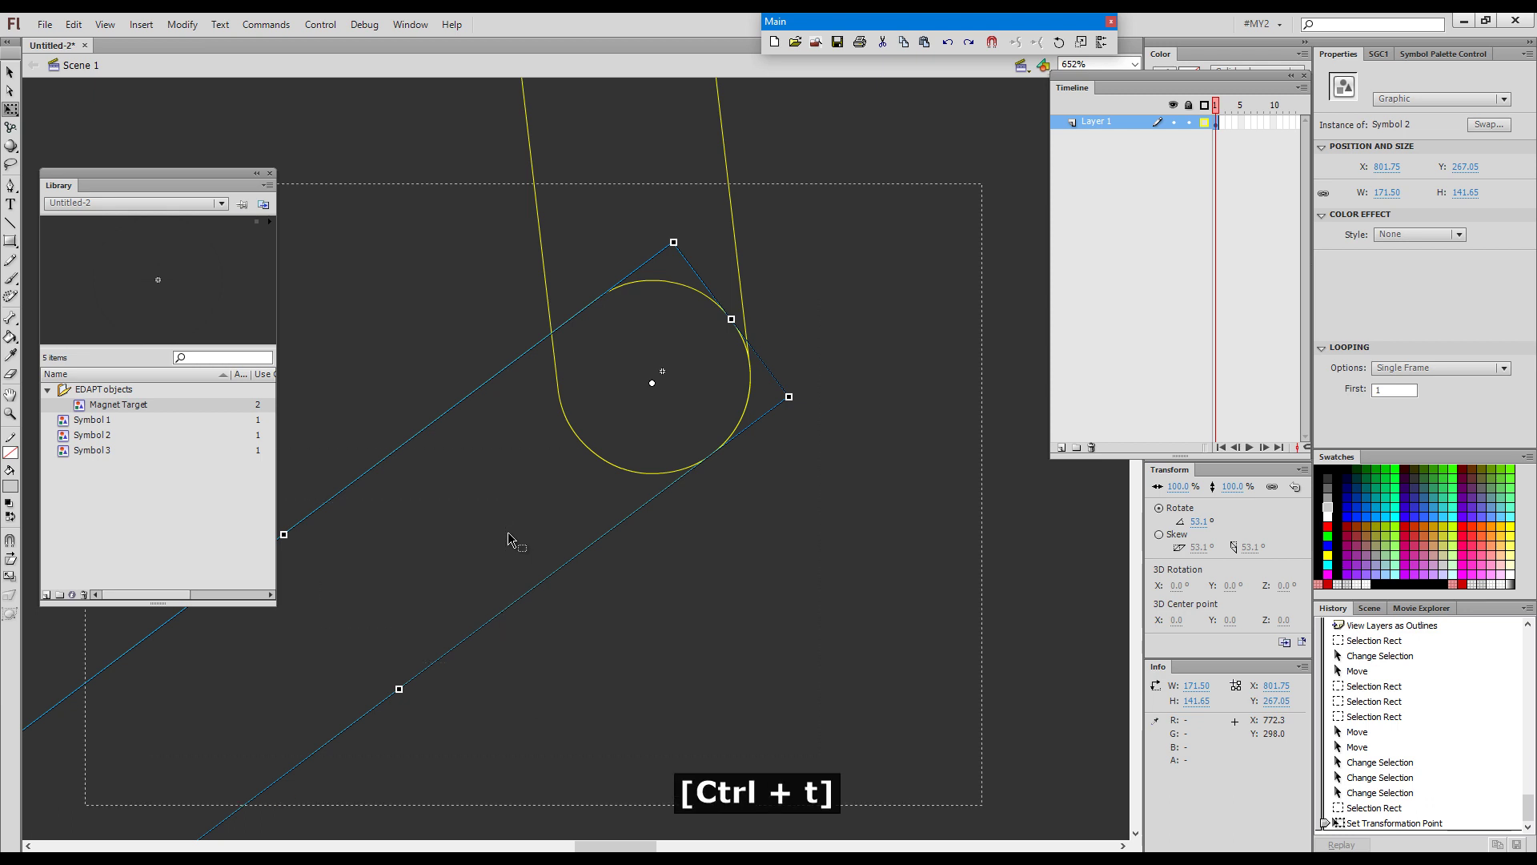
left_click(638, 659)
Move the short capsule to about X 682, Y 350 so its upper rounded end coincides with the middle capsule's lower end
left_click_drag(638, 659, 893, 368)
left_click_drag(670, 606, 687, 571)
key("v")
left_click_drag(668, 629, 694, 406)
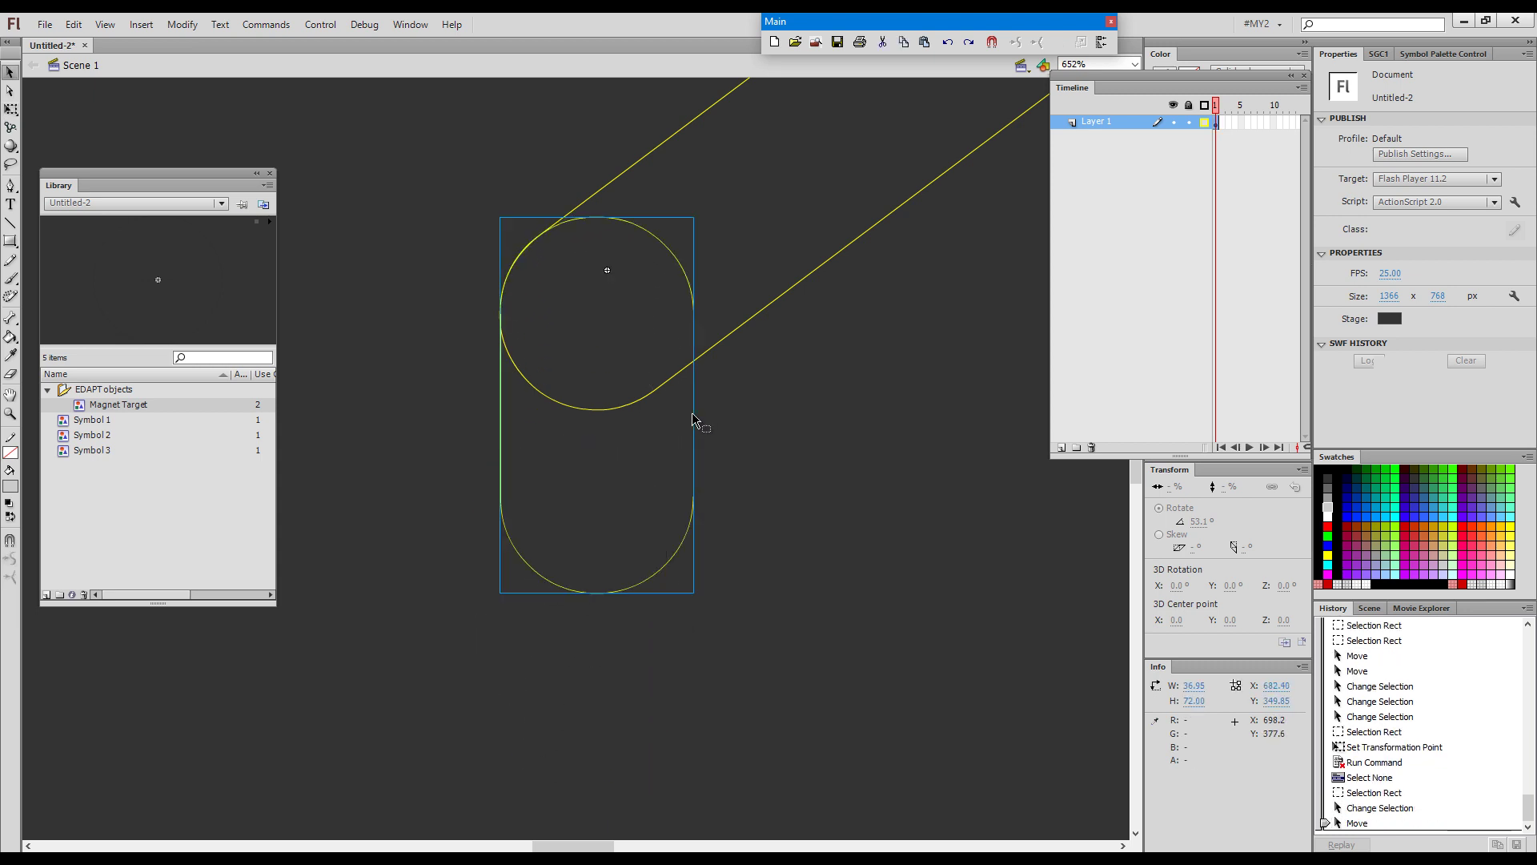
key("Down")
key("Up")
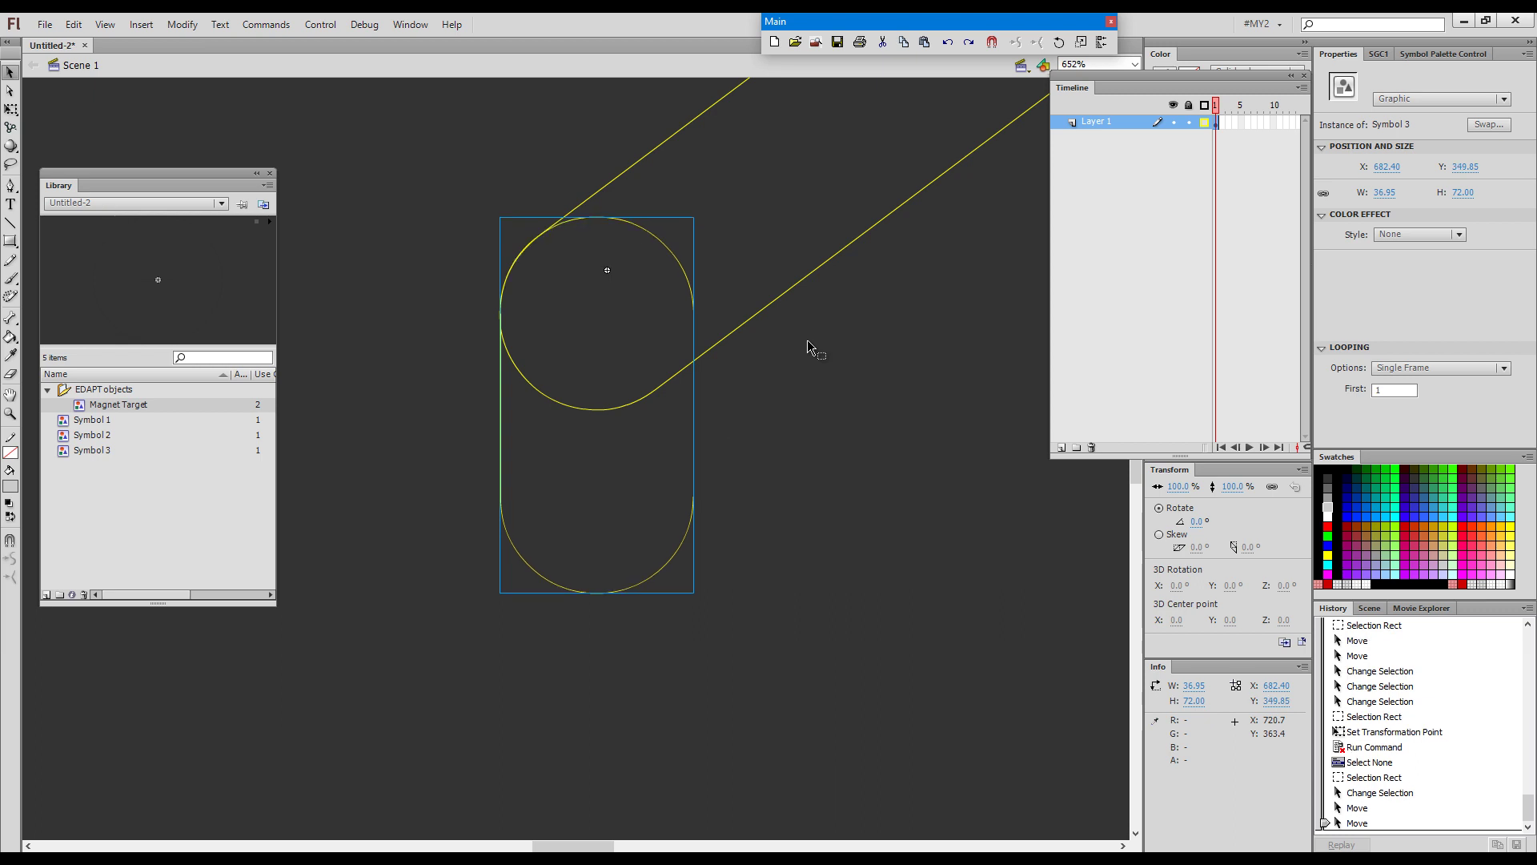
Place the short capsule's transformation point at its upper rounded end's centre, about X 680, Y 358, and set its registration point there
key("q")
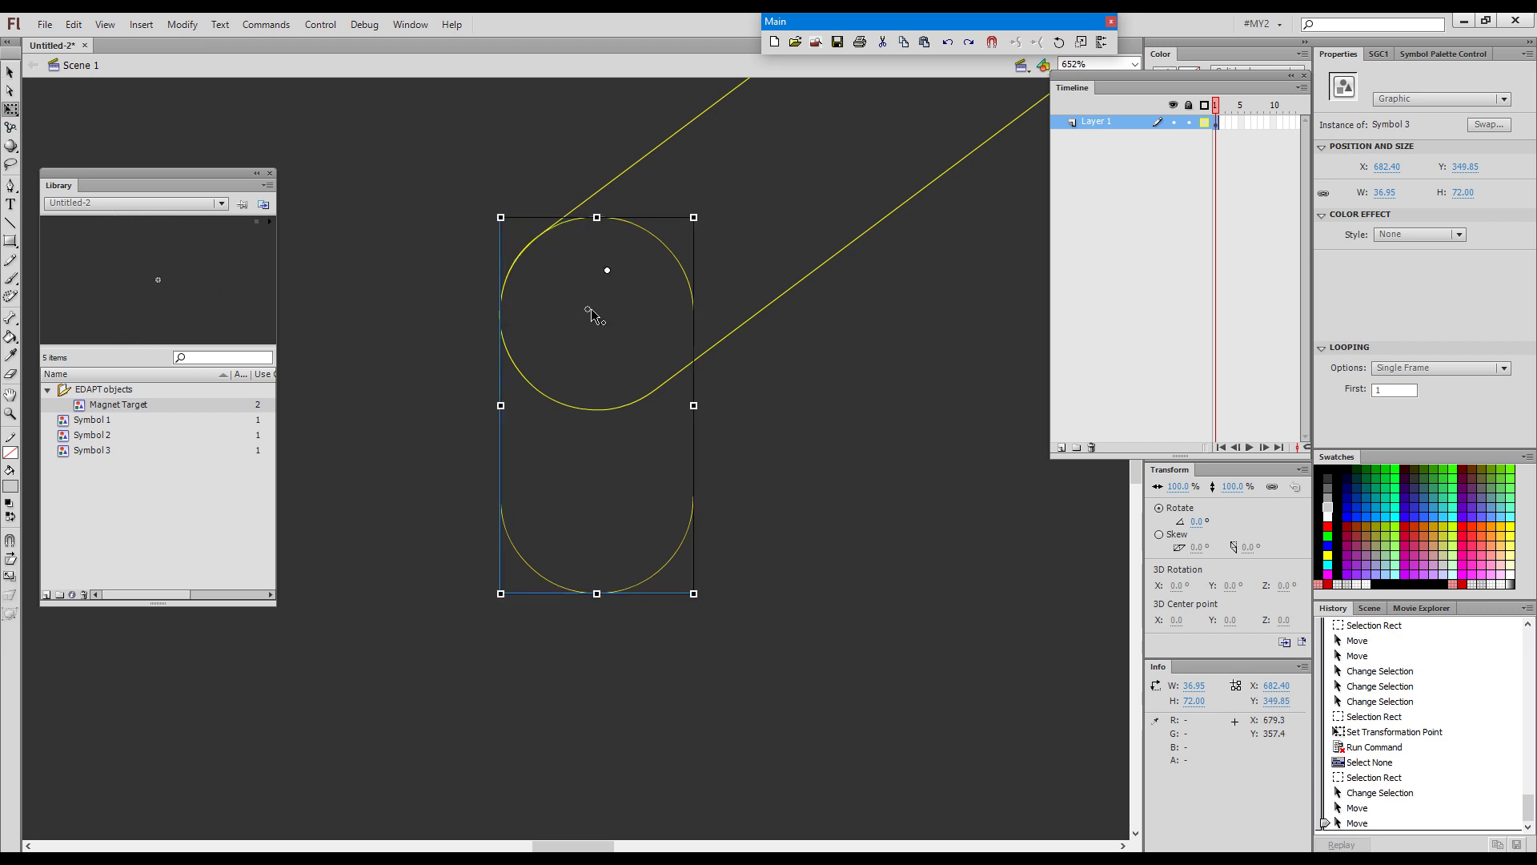
left_click_drag(597, 312, 594, 310)
left_click(593, 309)
left_click(594, 310)
key("ctrl+t")
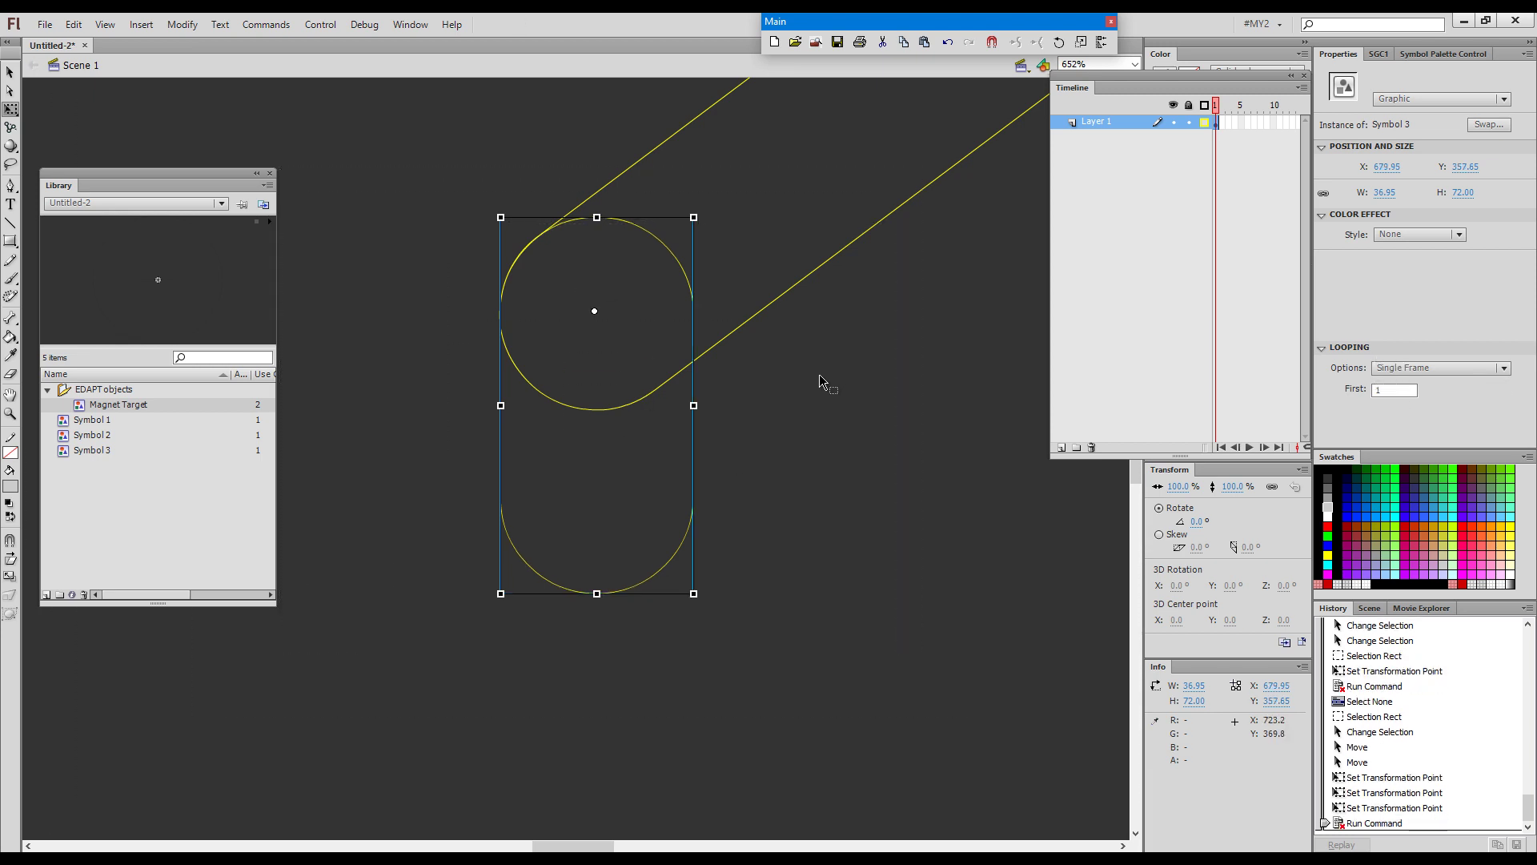
Open the short capsule's symbol for editing with nothing selected inside it
key("ctrl+a")
key("ctrl+a")
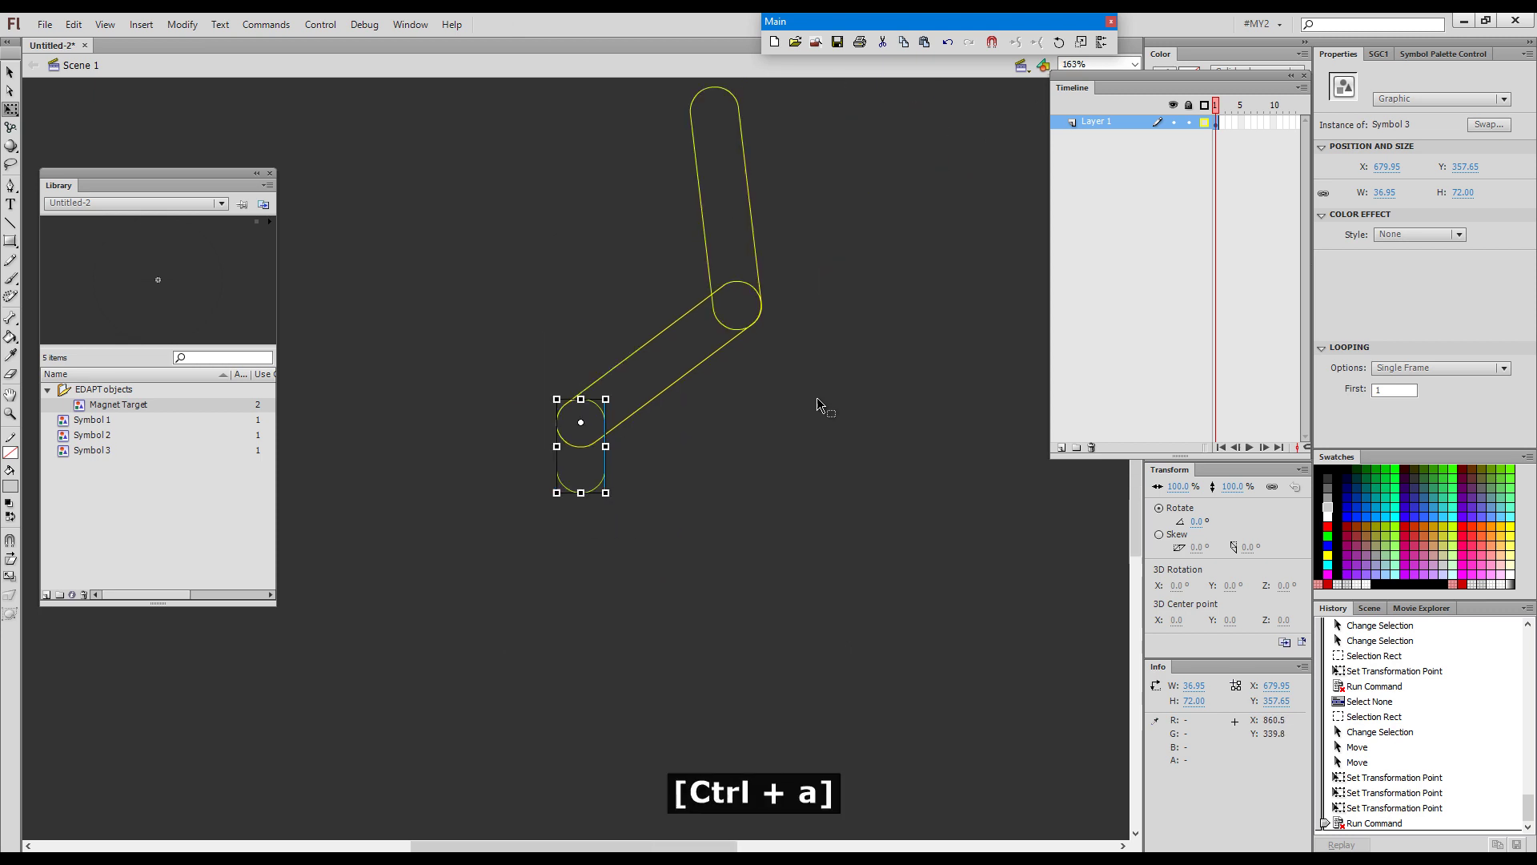
left_click(848, 479)
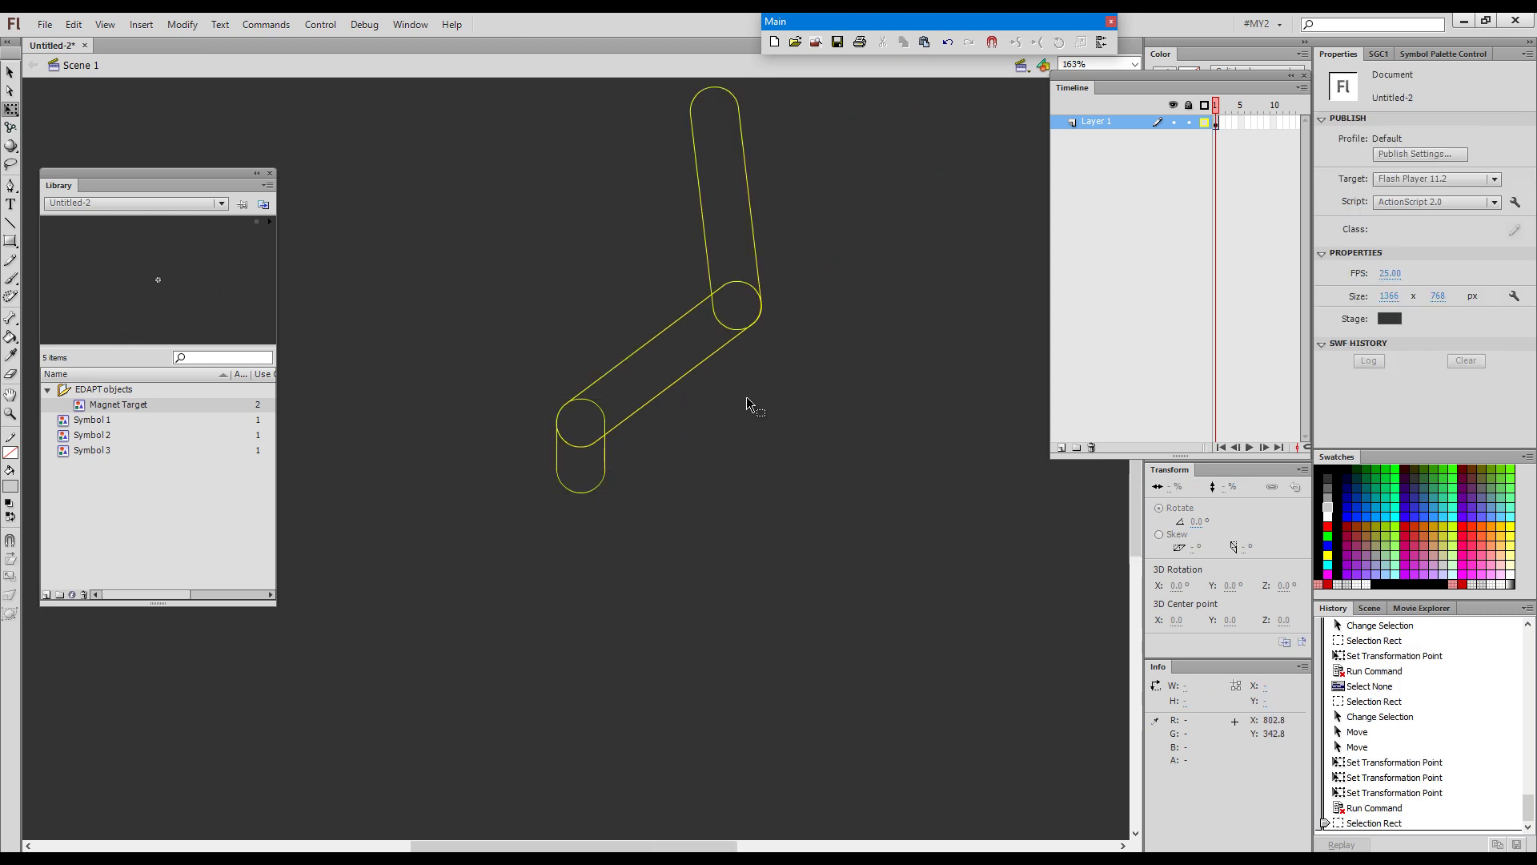
key("space")
left_click_drag(746, 397, 748, 521)
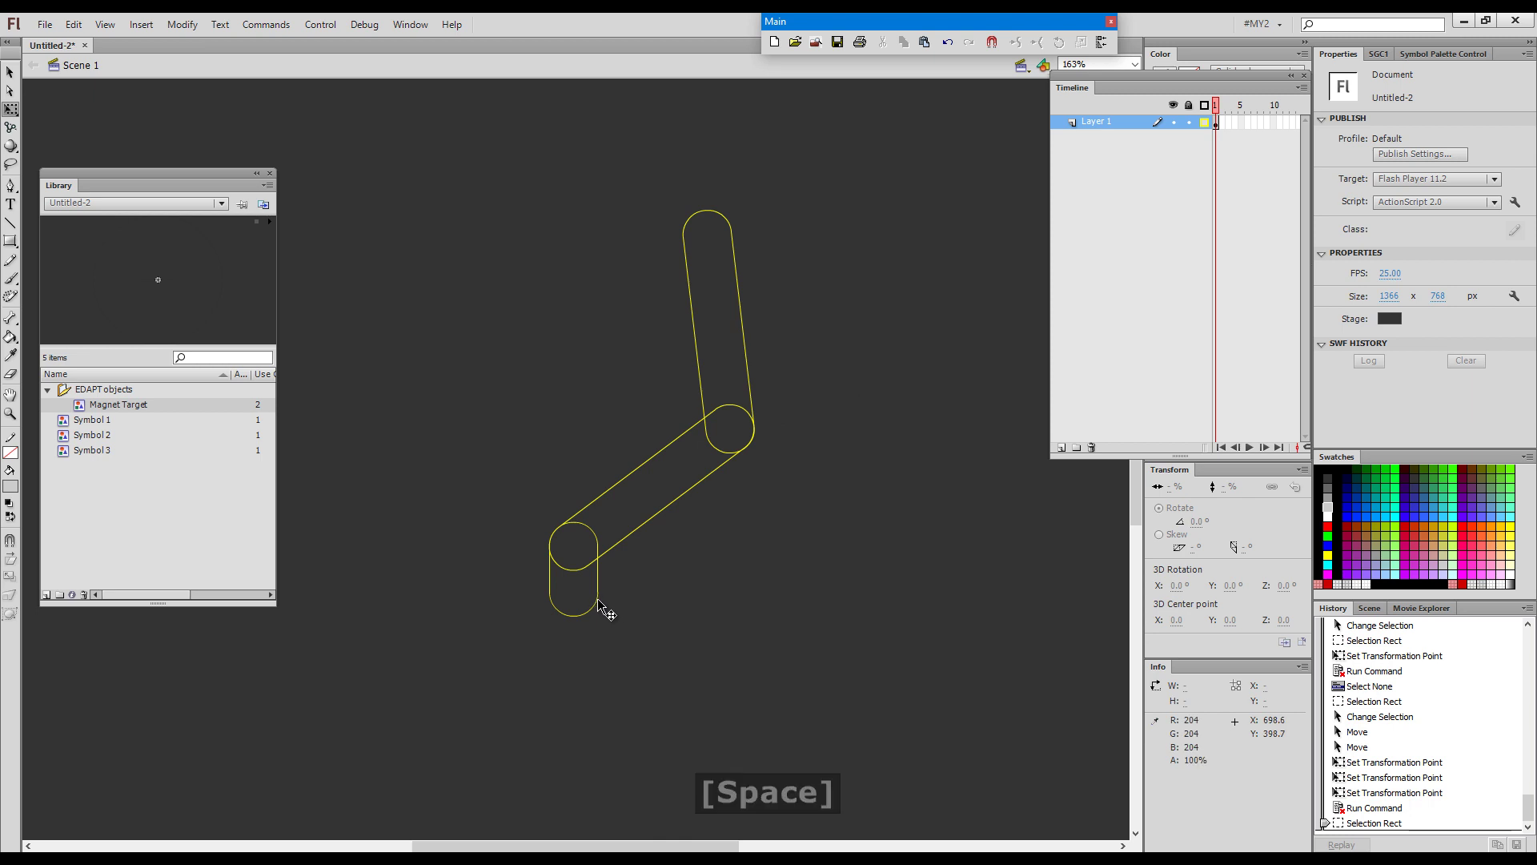
left_click(598, 598)
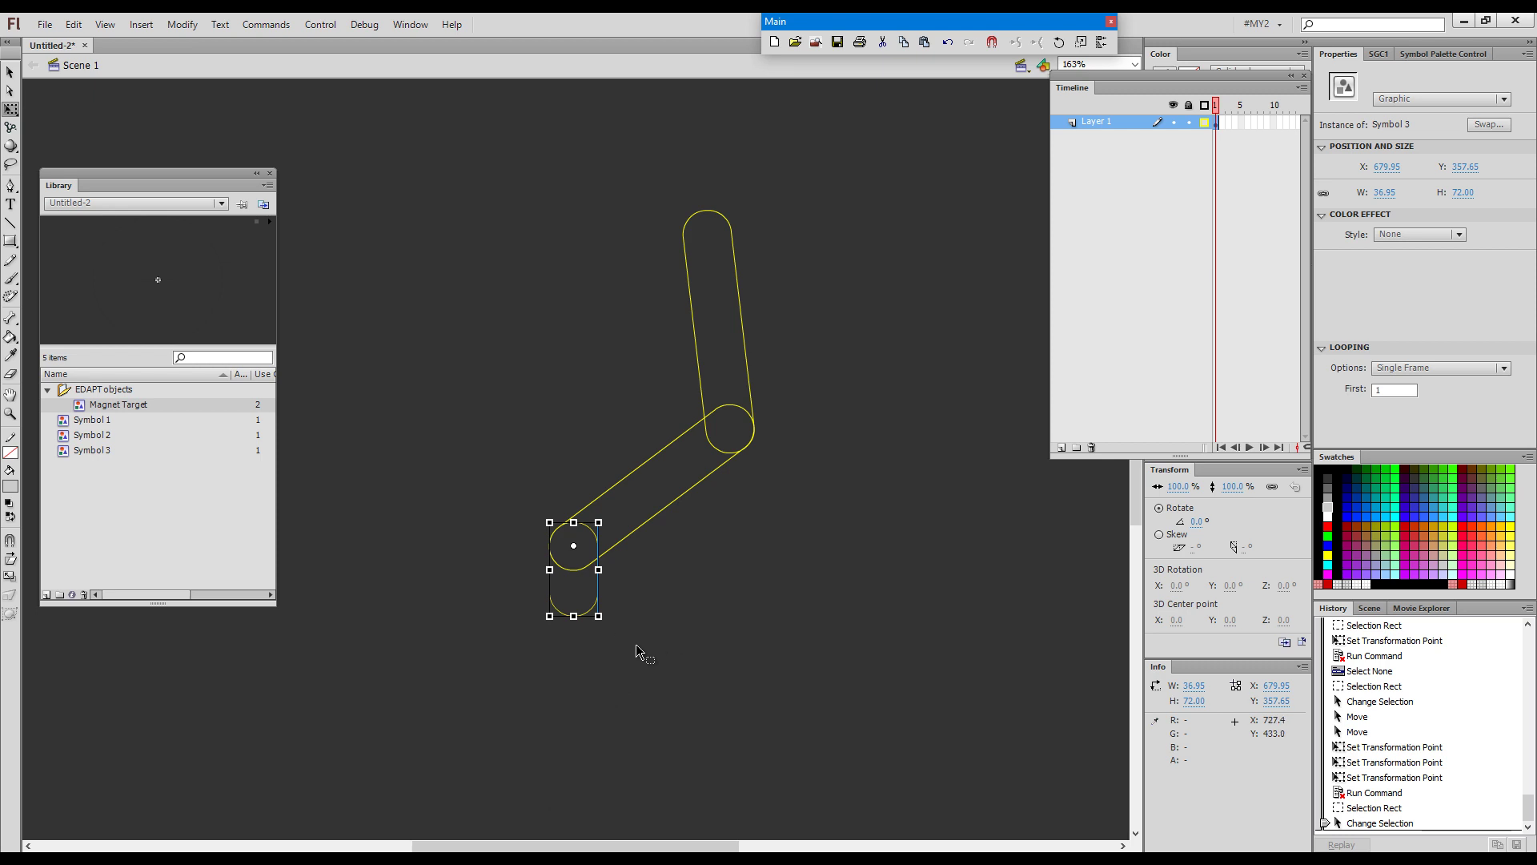
key("v")
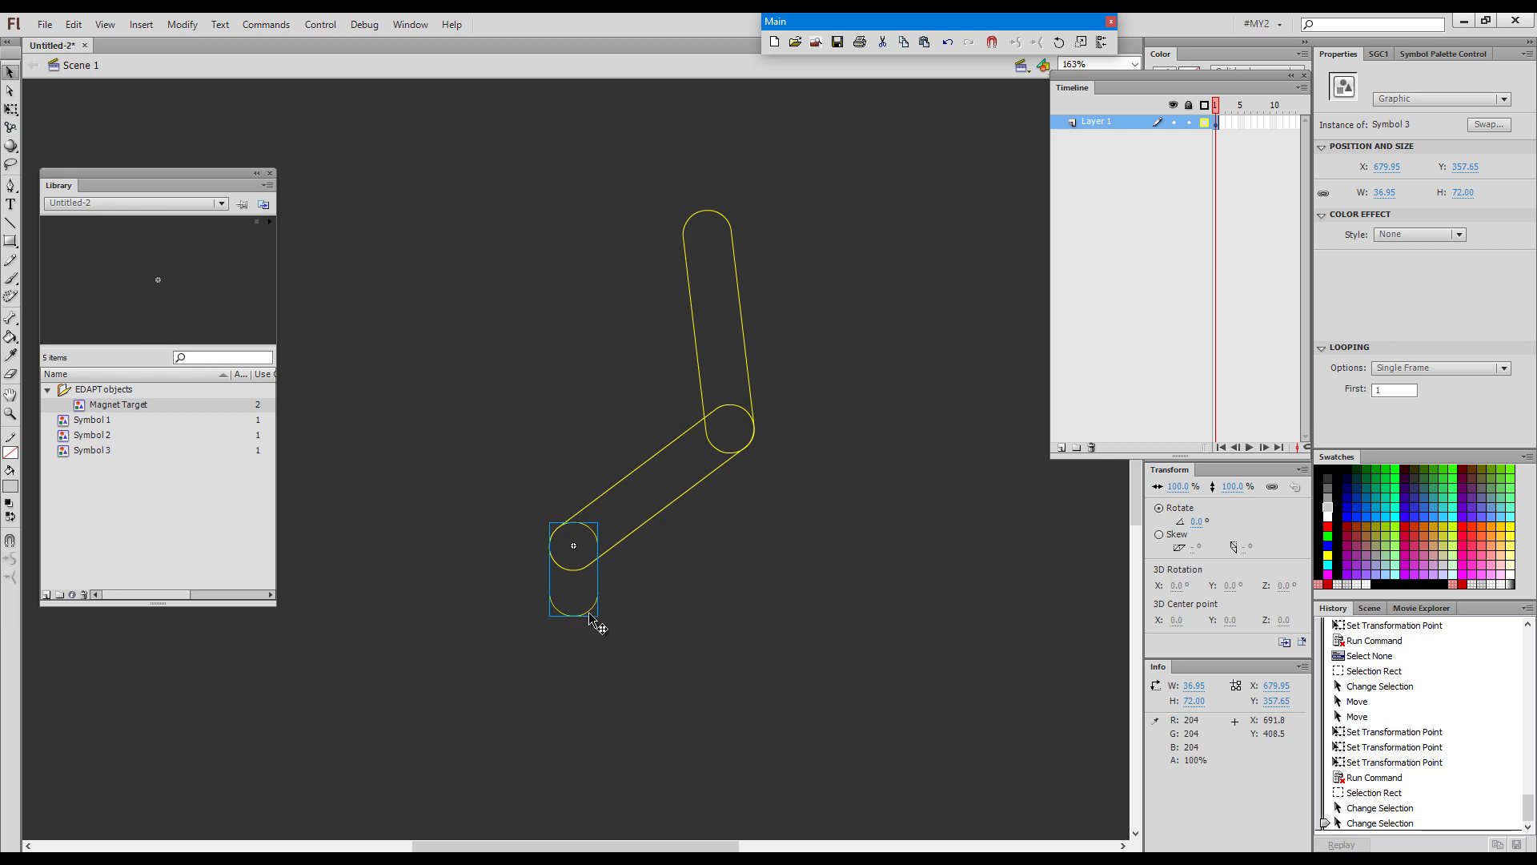
double_click(588, 612)
left_click(612, 639)
scroll(561, 553, "up", 5)
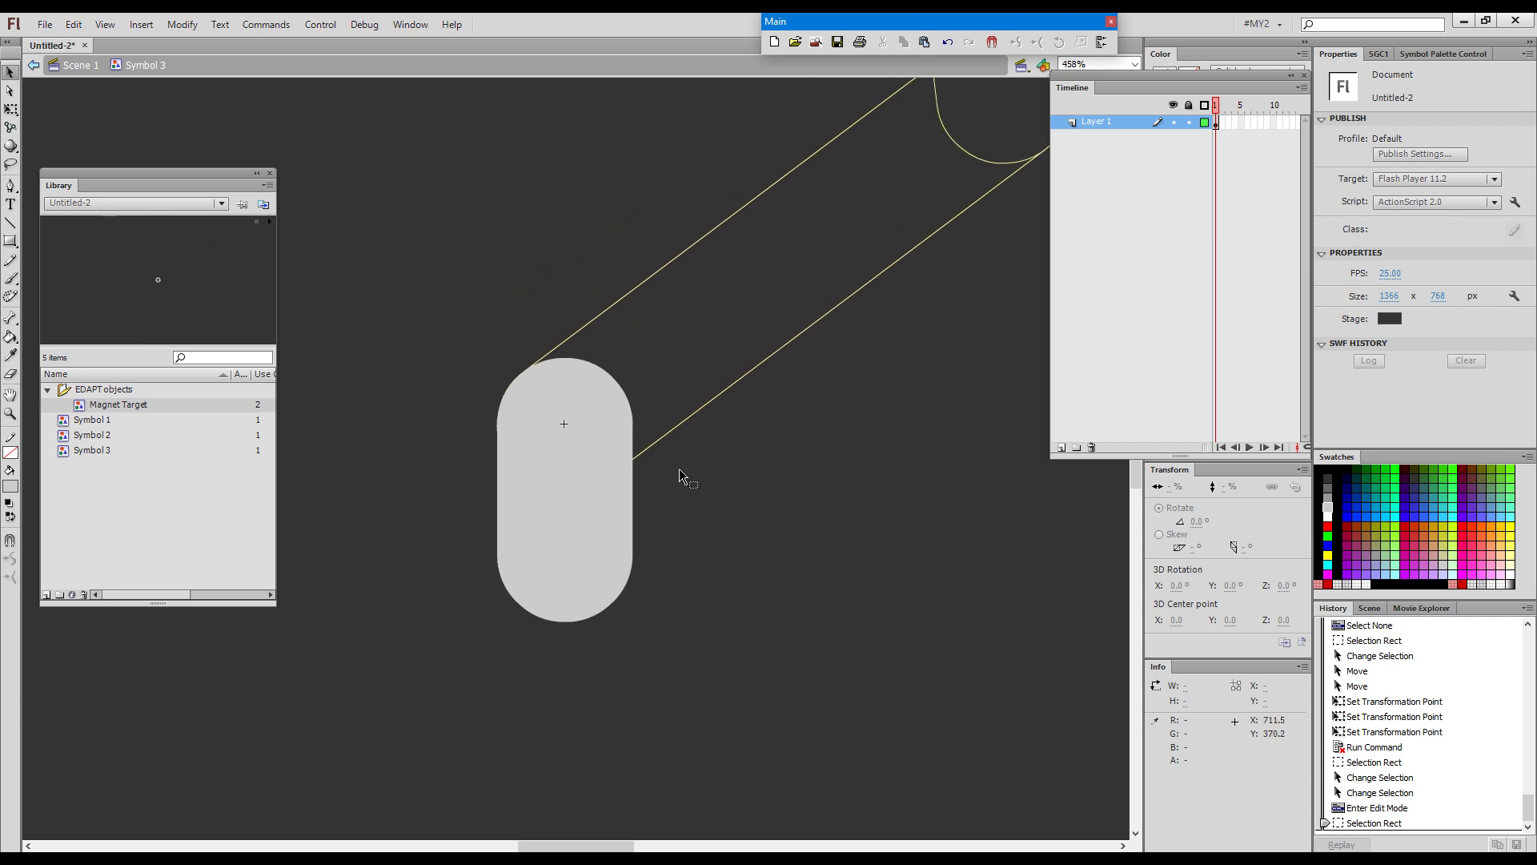
Create a Center Marker at the registration point inside the short capsule's symbol and return to Scene 1
left_click(267, 30)
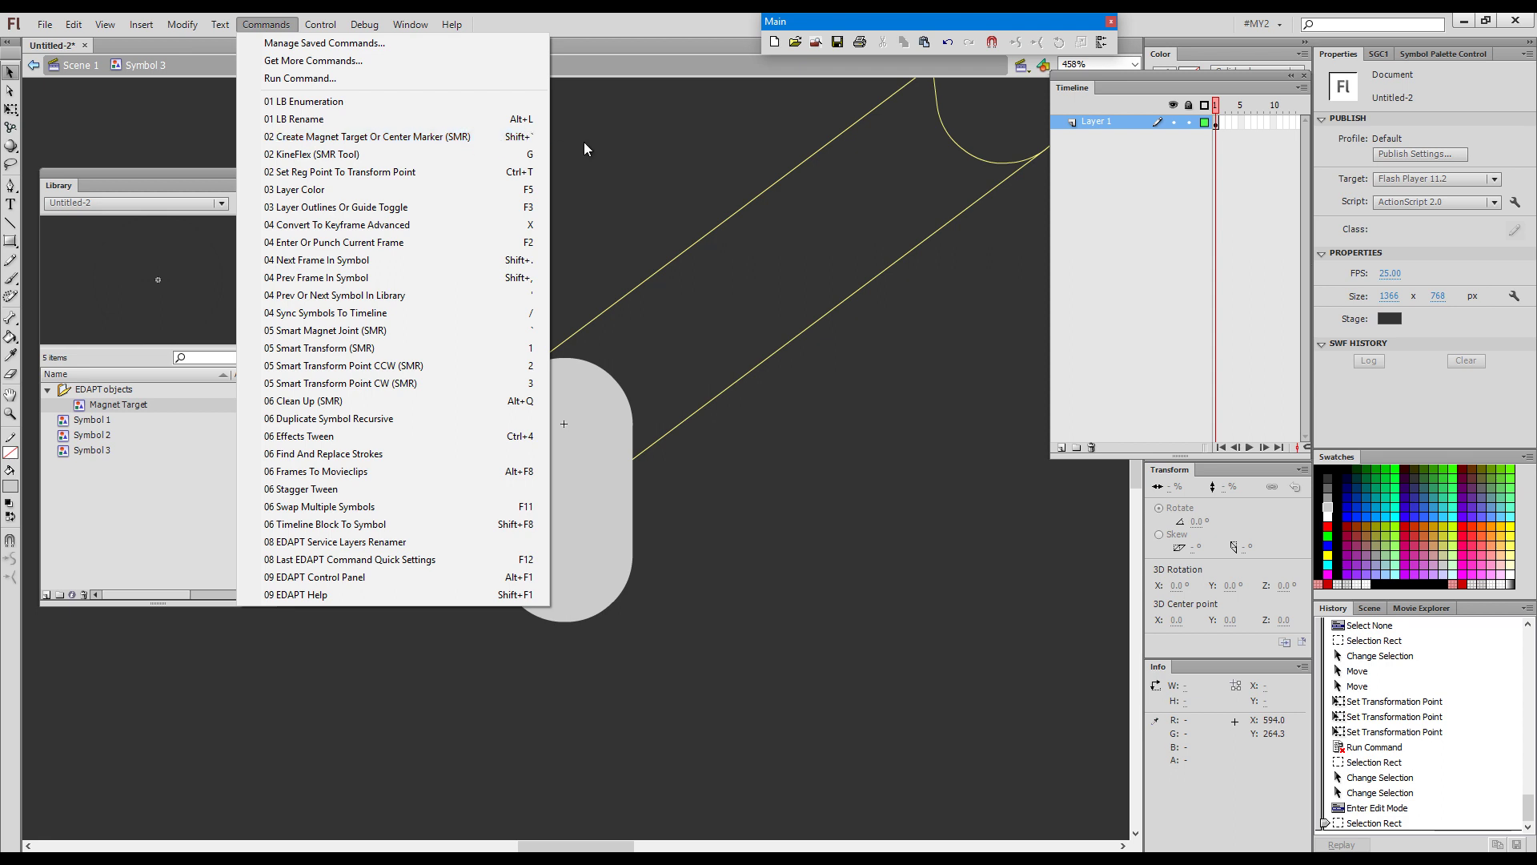
left_click(608, 145)
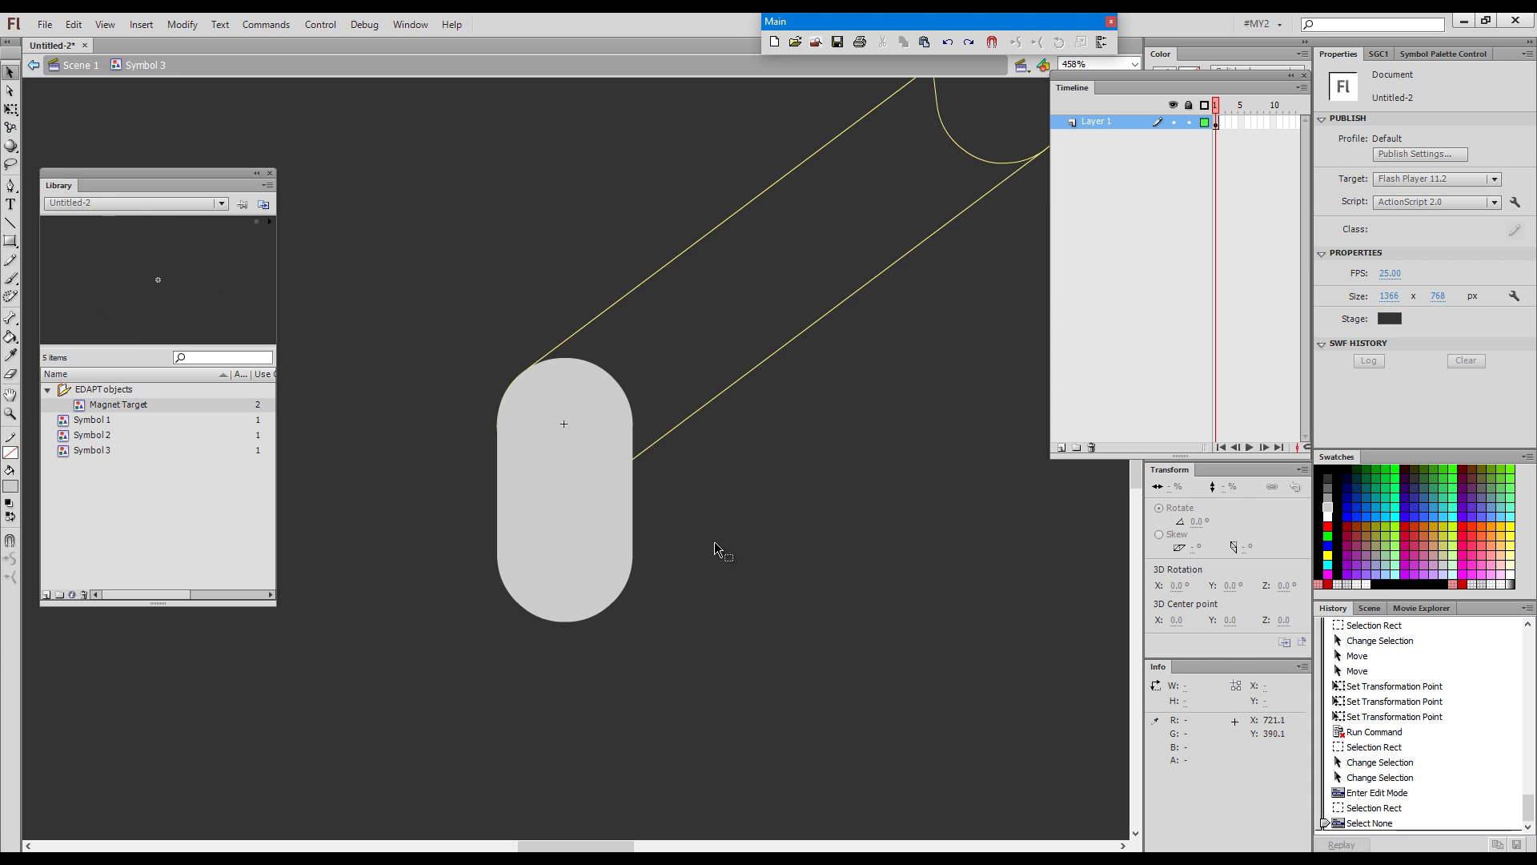
key("alt")
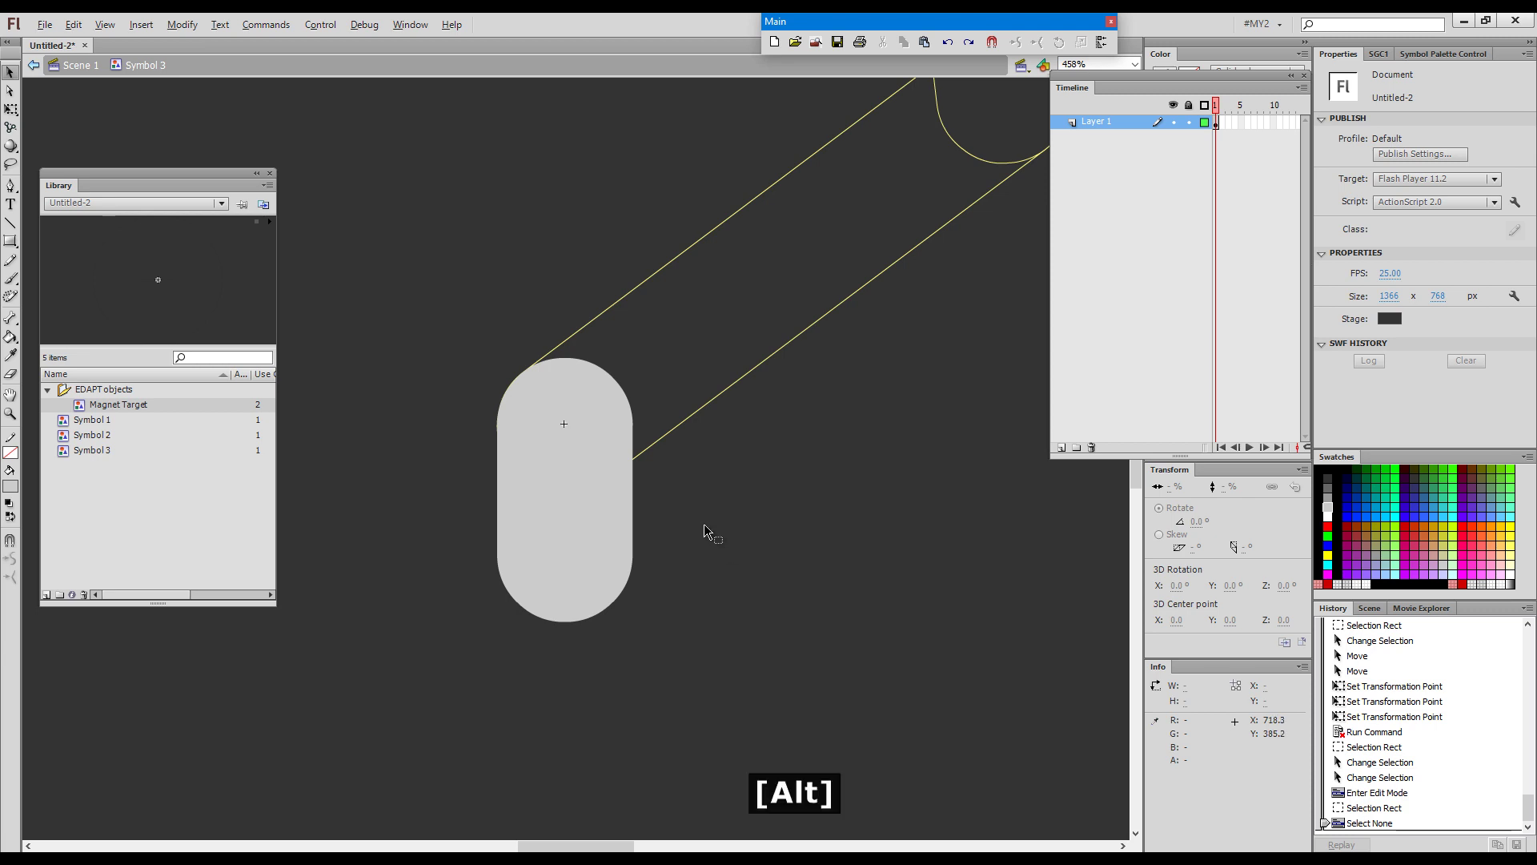
left_click(272, 31)
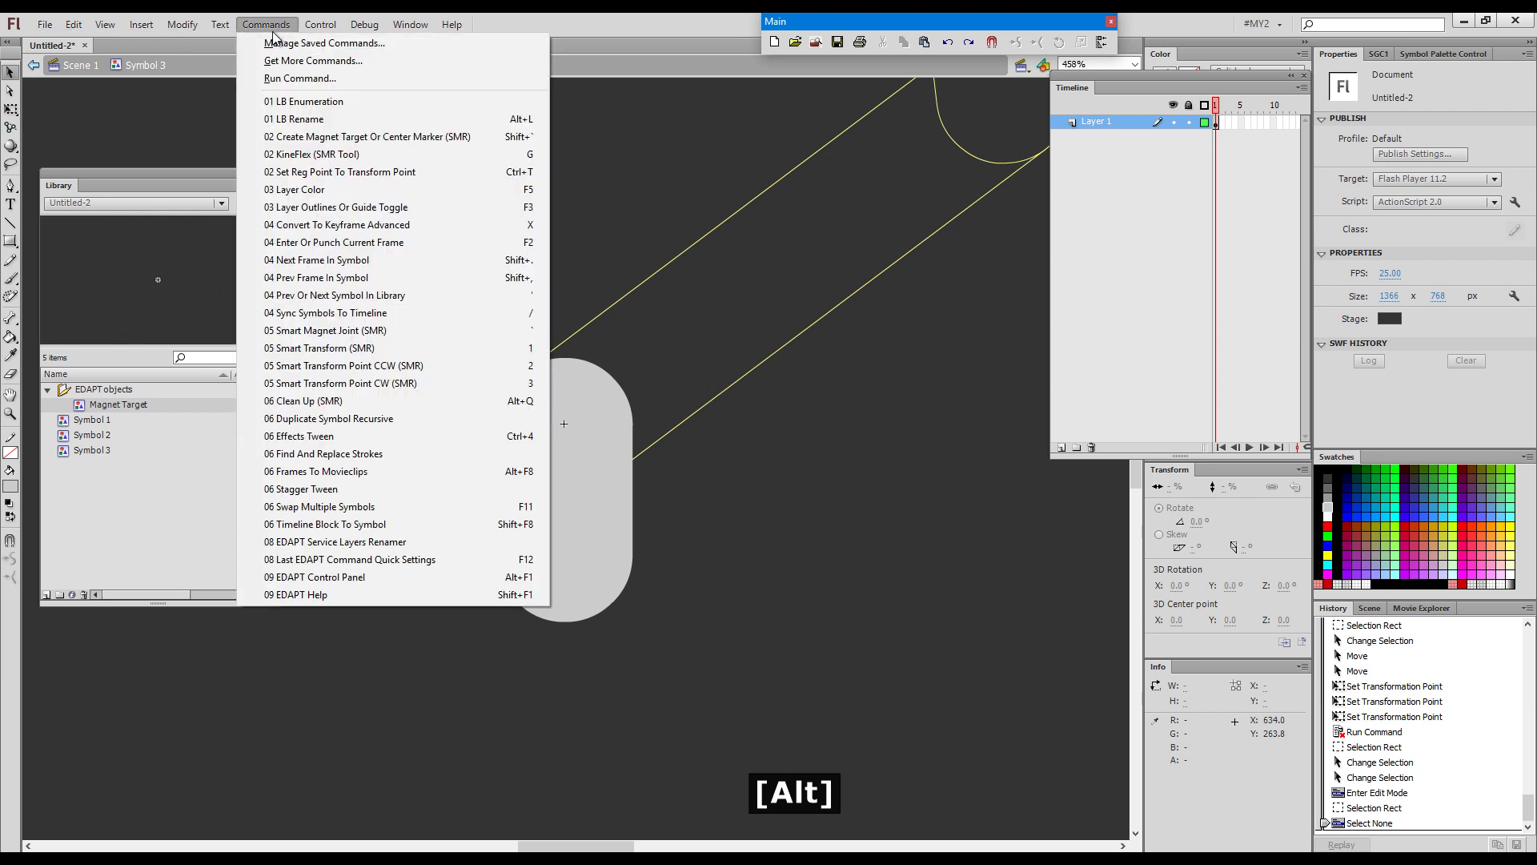
left_click(321, 138)
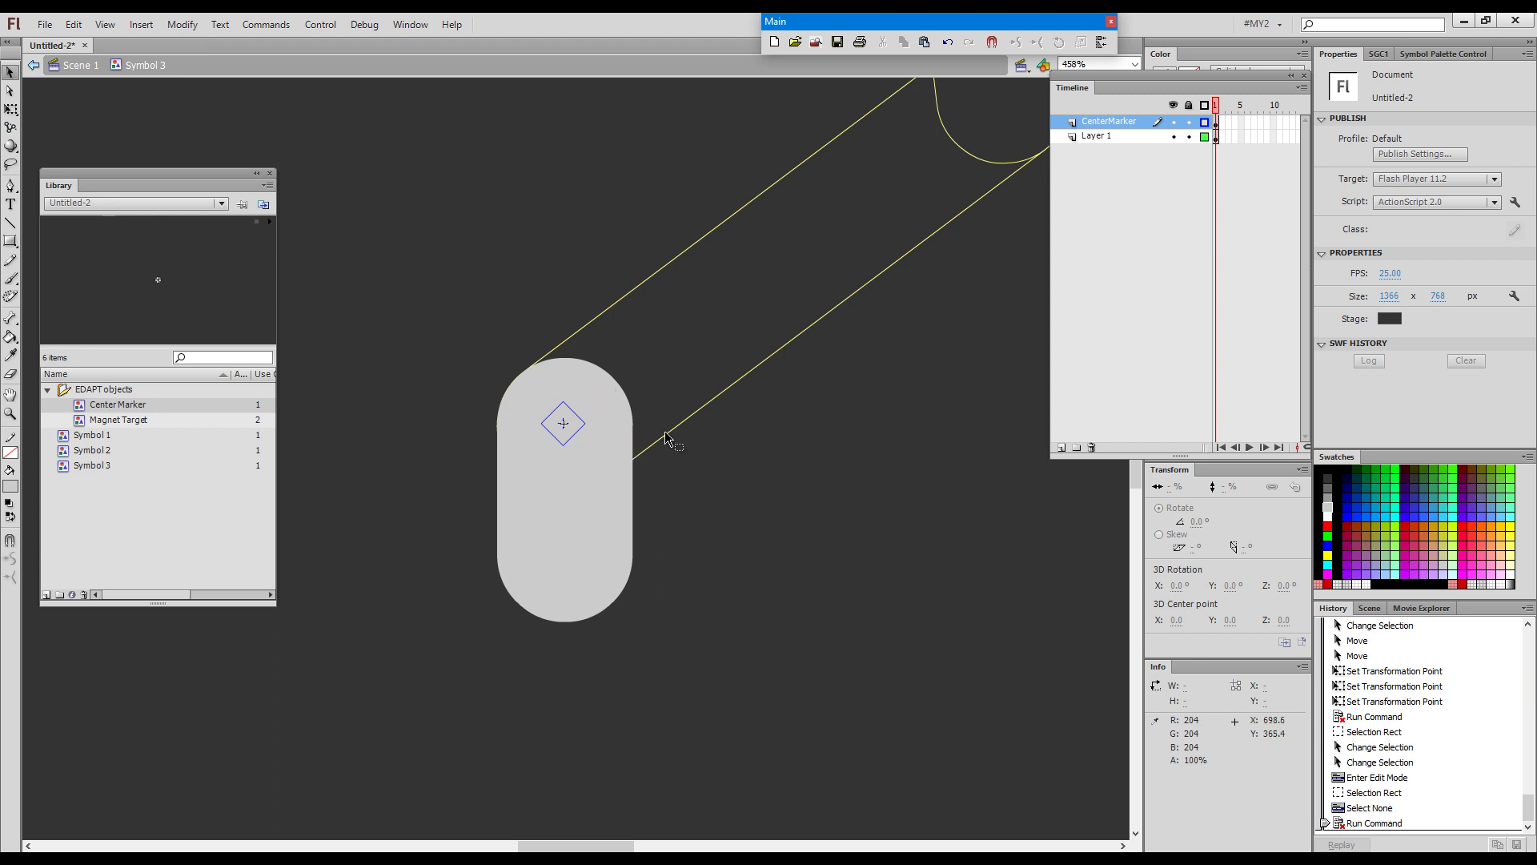
left_click(1205, 123)
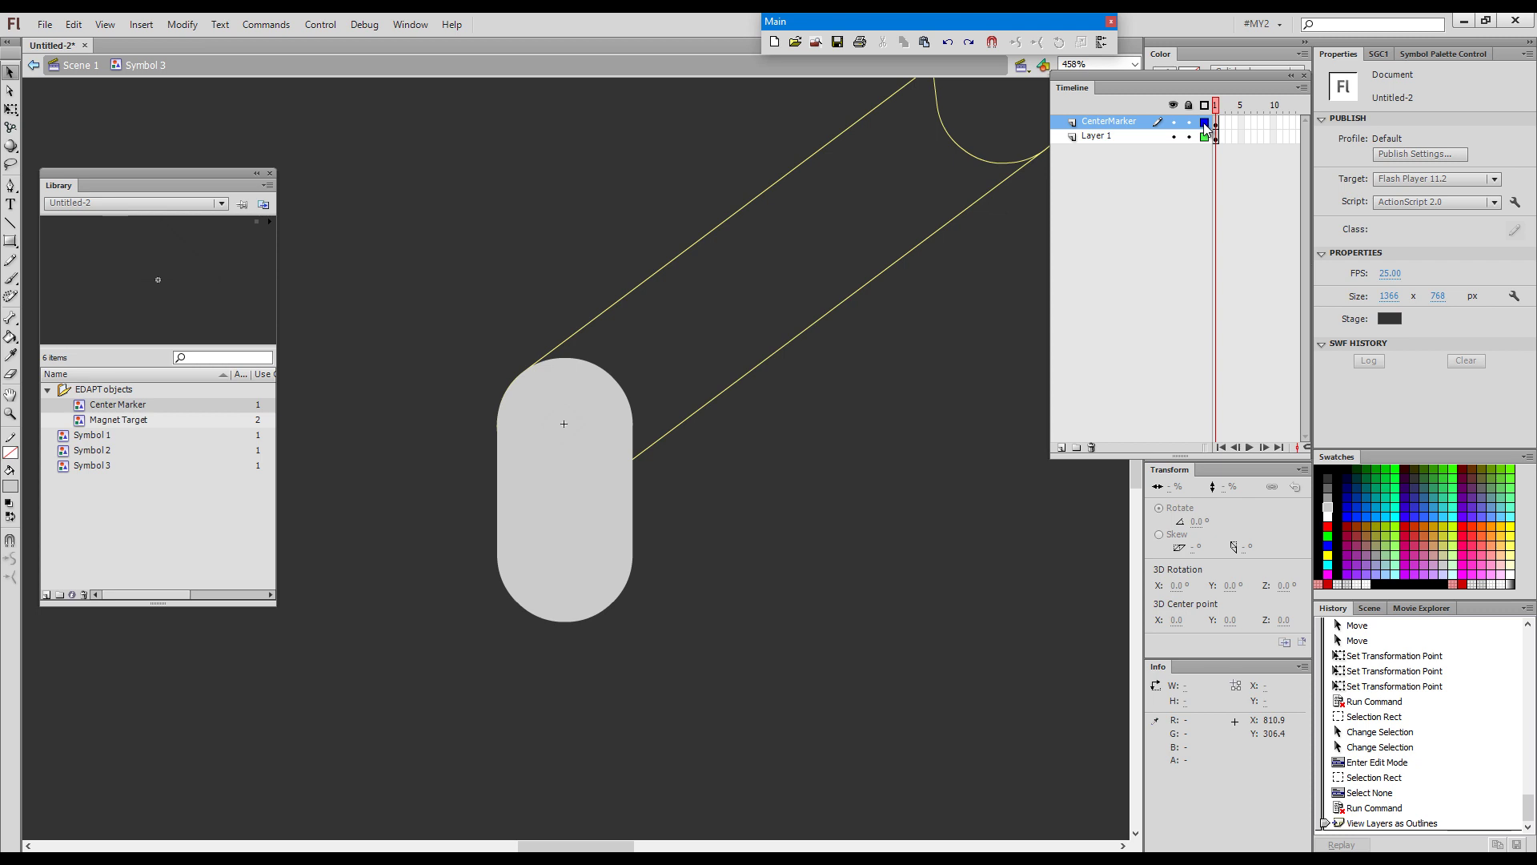
left_click(1206, 123)
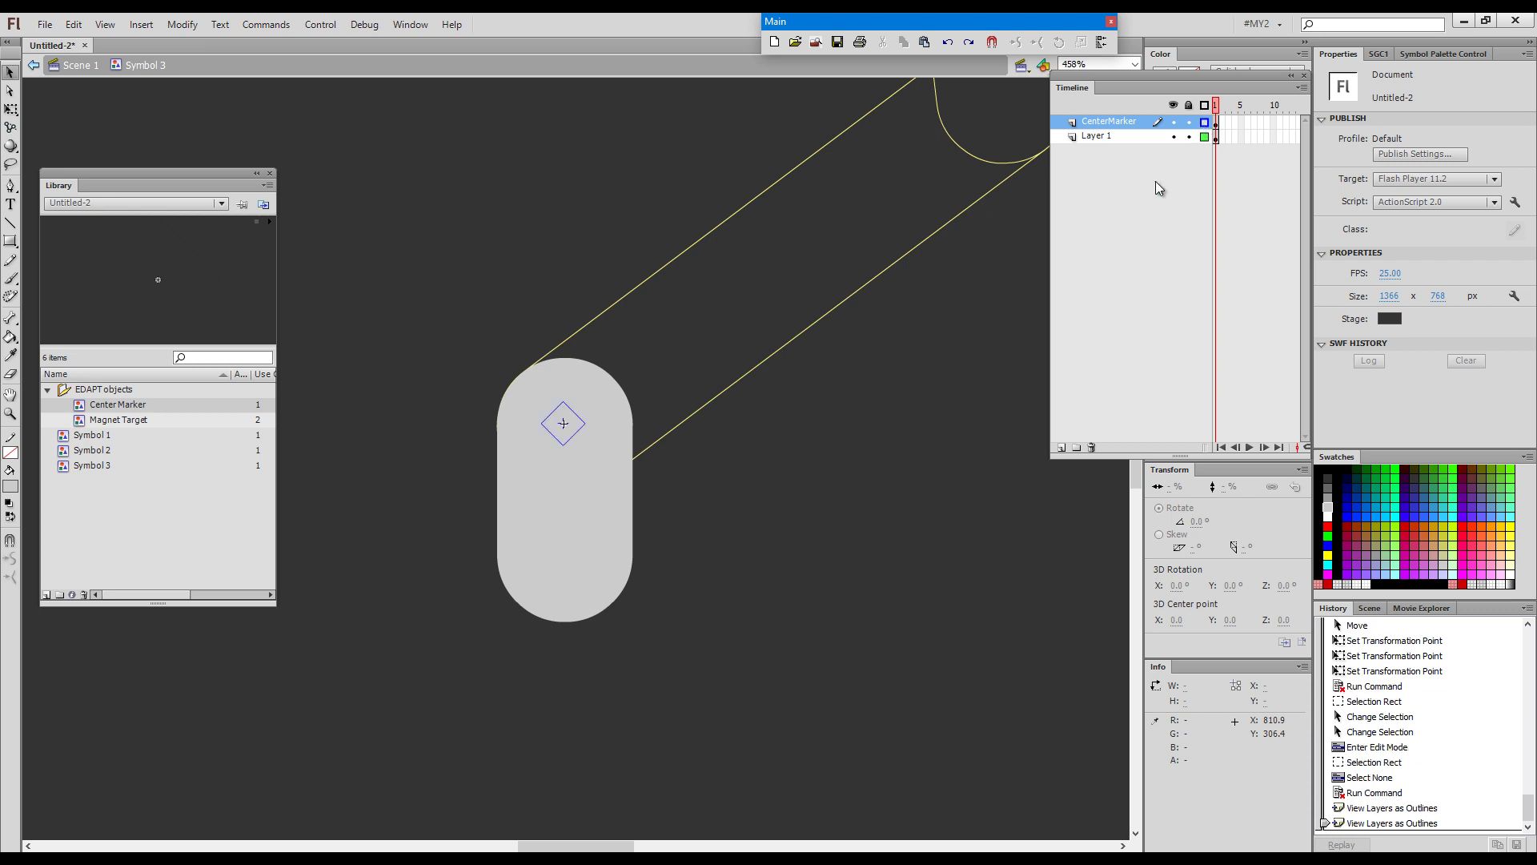
left_click(831, 458)
double_click(836, 453)
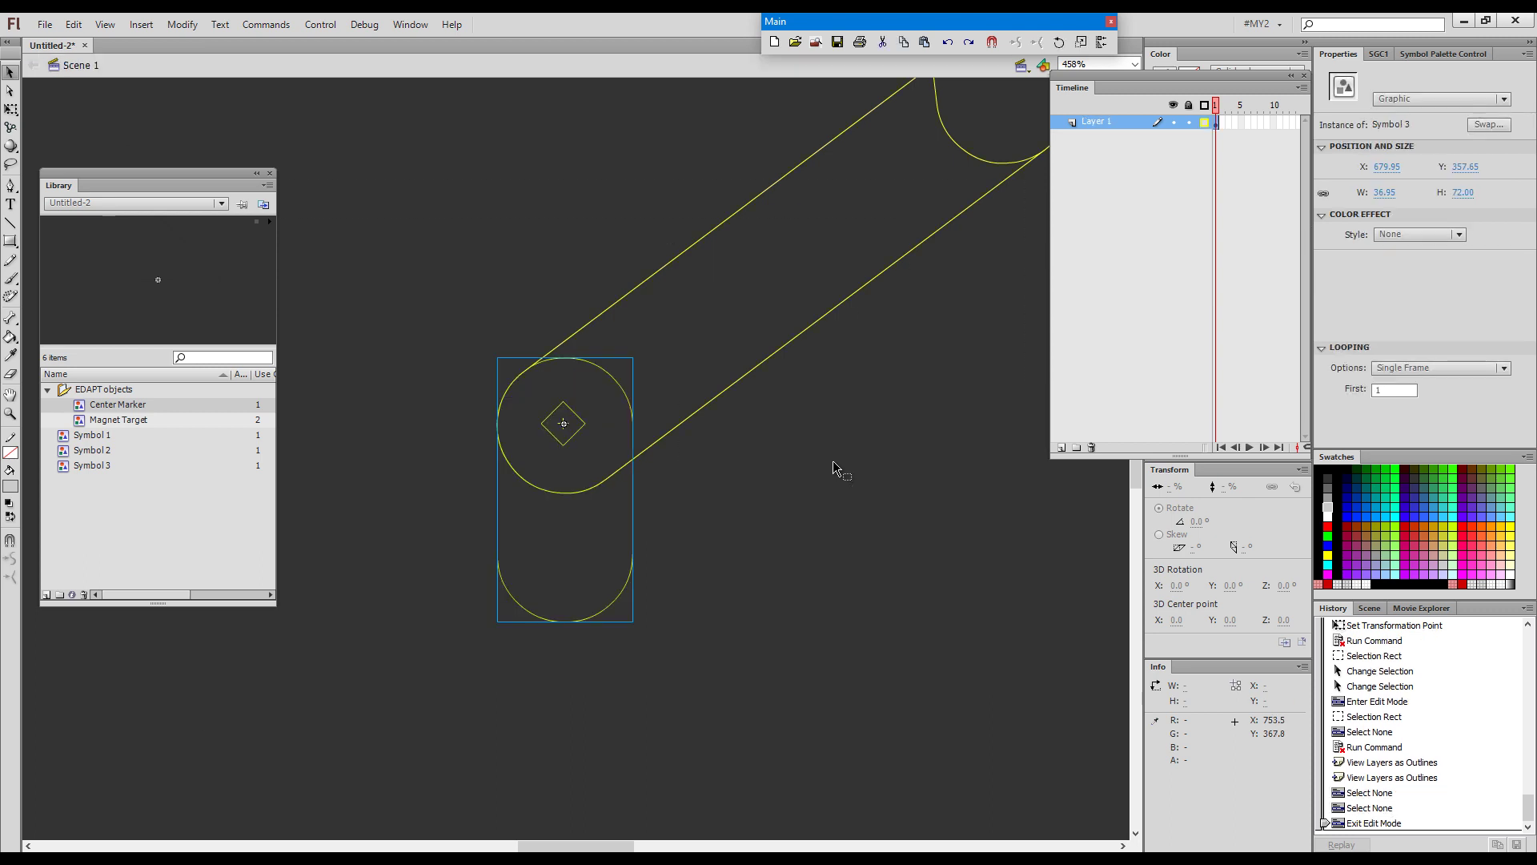
left_click(824, 446)
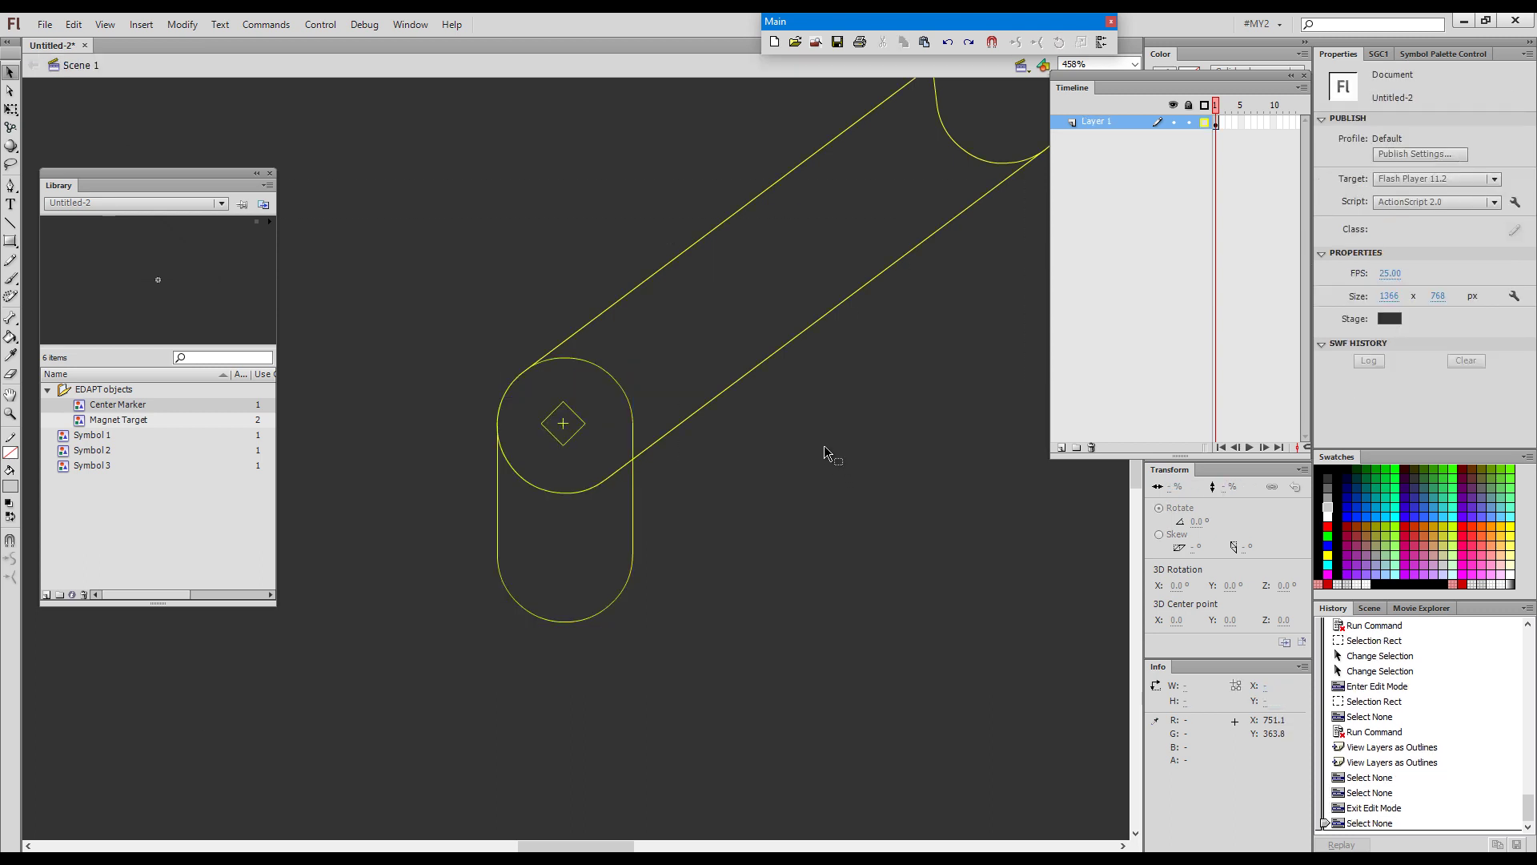
Open the middle capsule's symbol for editing and display its Layer 1 as outlines
left_click(732, 393)
left_click(732, 392)
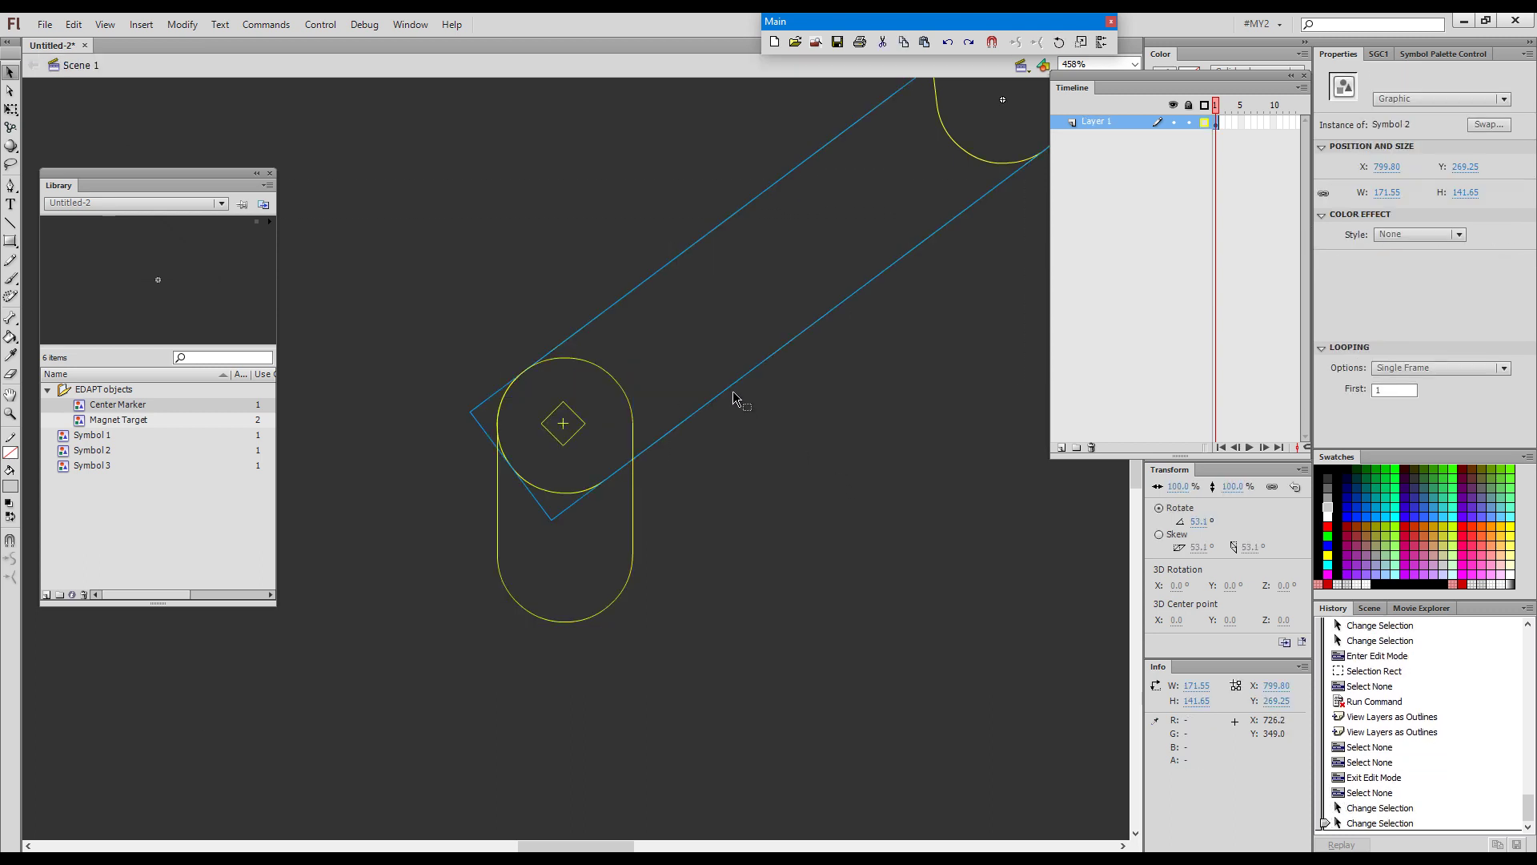
double_click(732, 388)
left_click(742, 429)
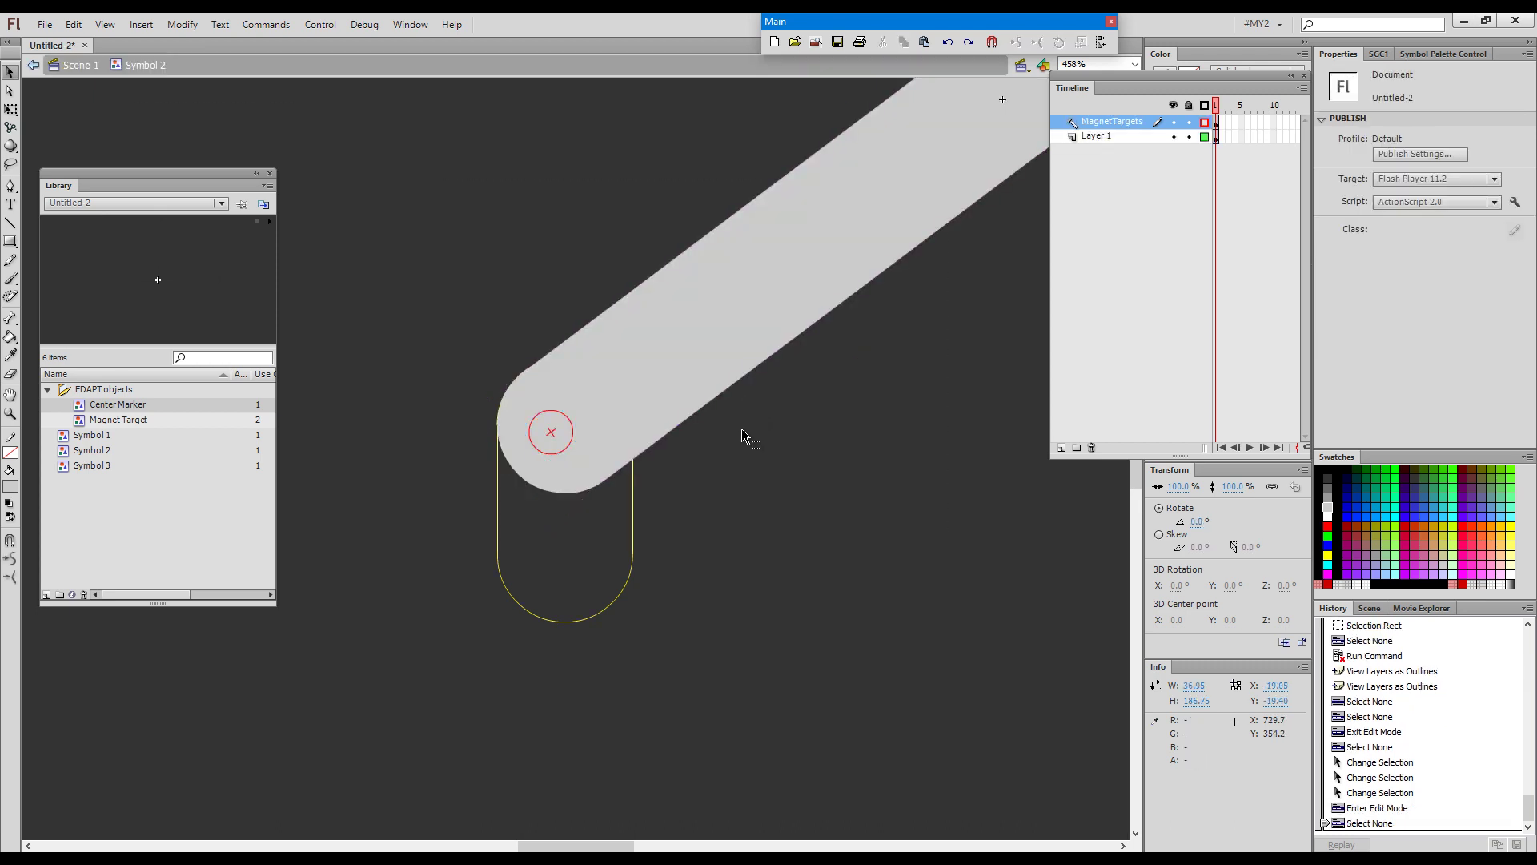
left_click(1203, 137)
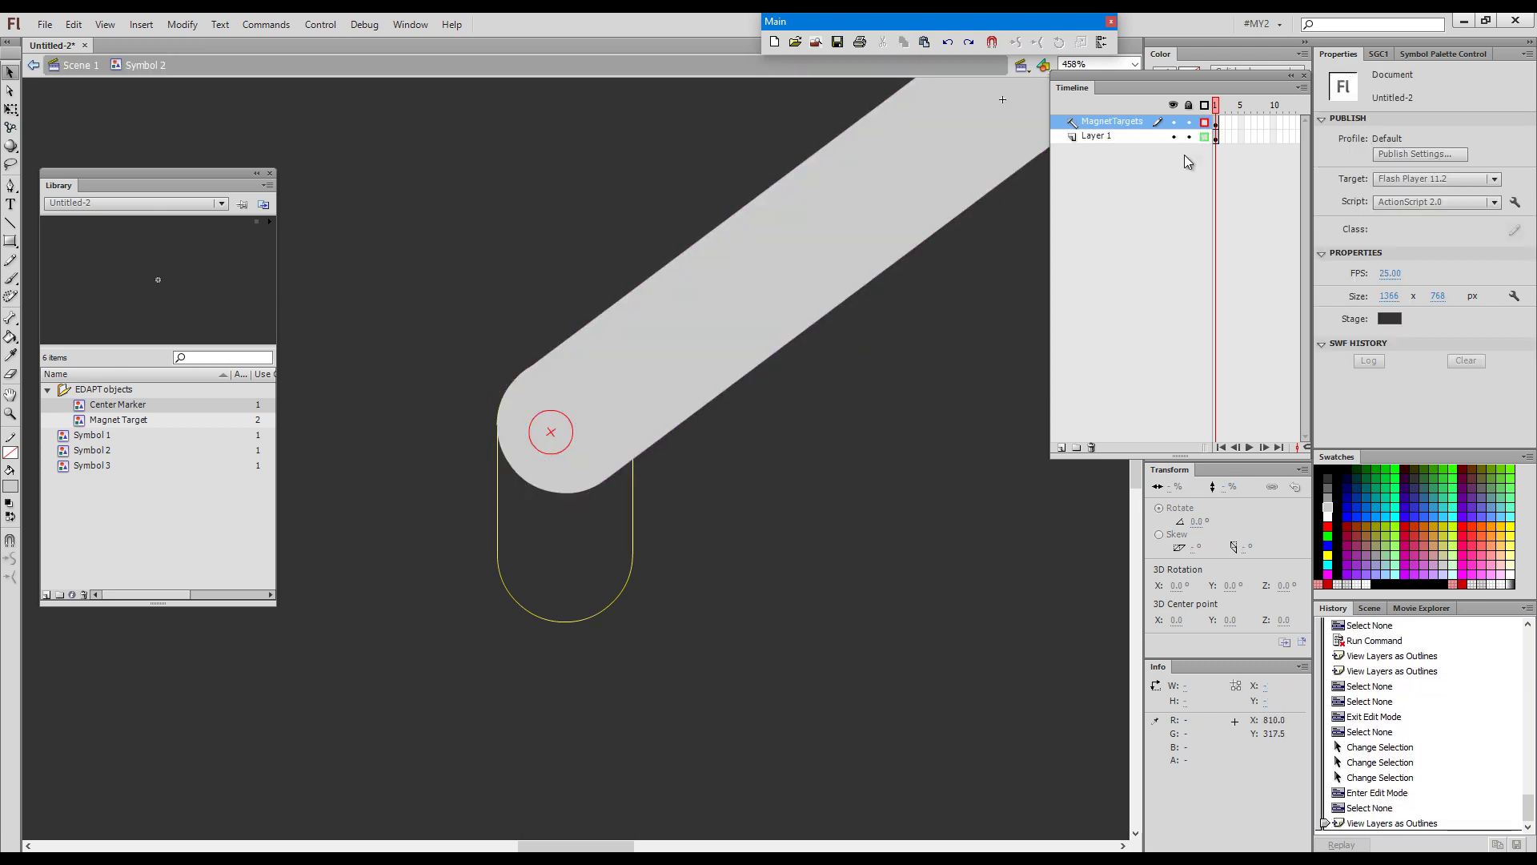
left_click(748, 586)
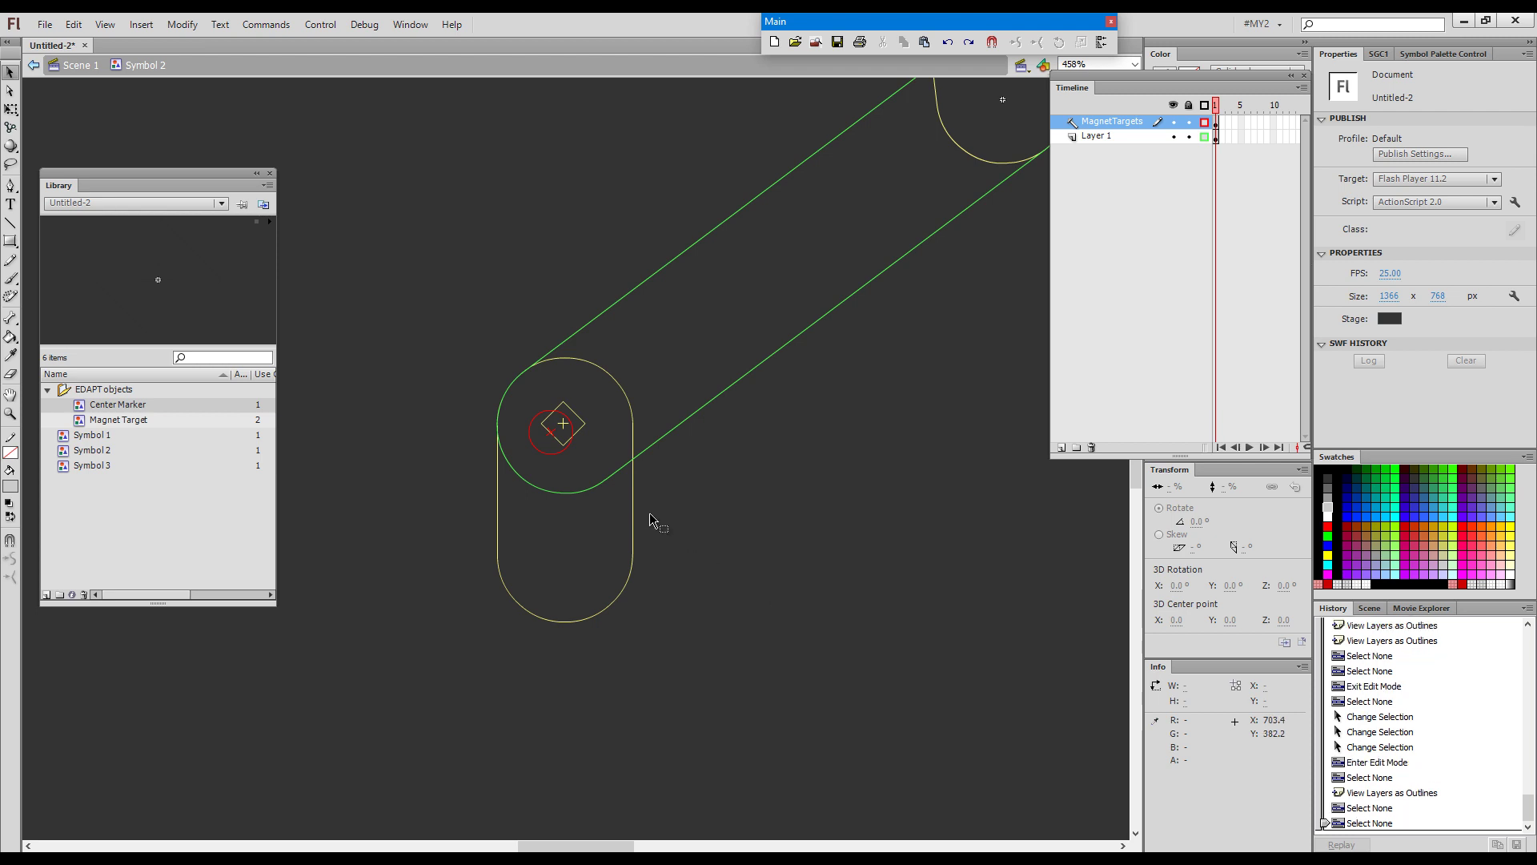
Shift the middle capsule's magnet target near the lower joint and snap it onto the short capsule's Center Marker with Smart Magnet Joint
left_click(559, 455)
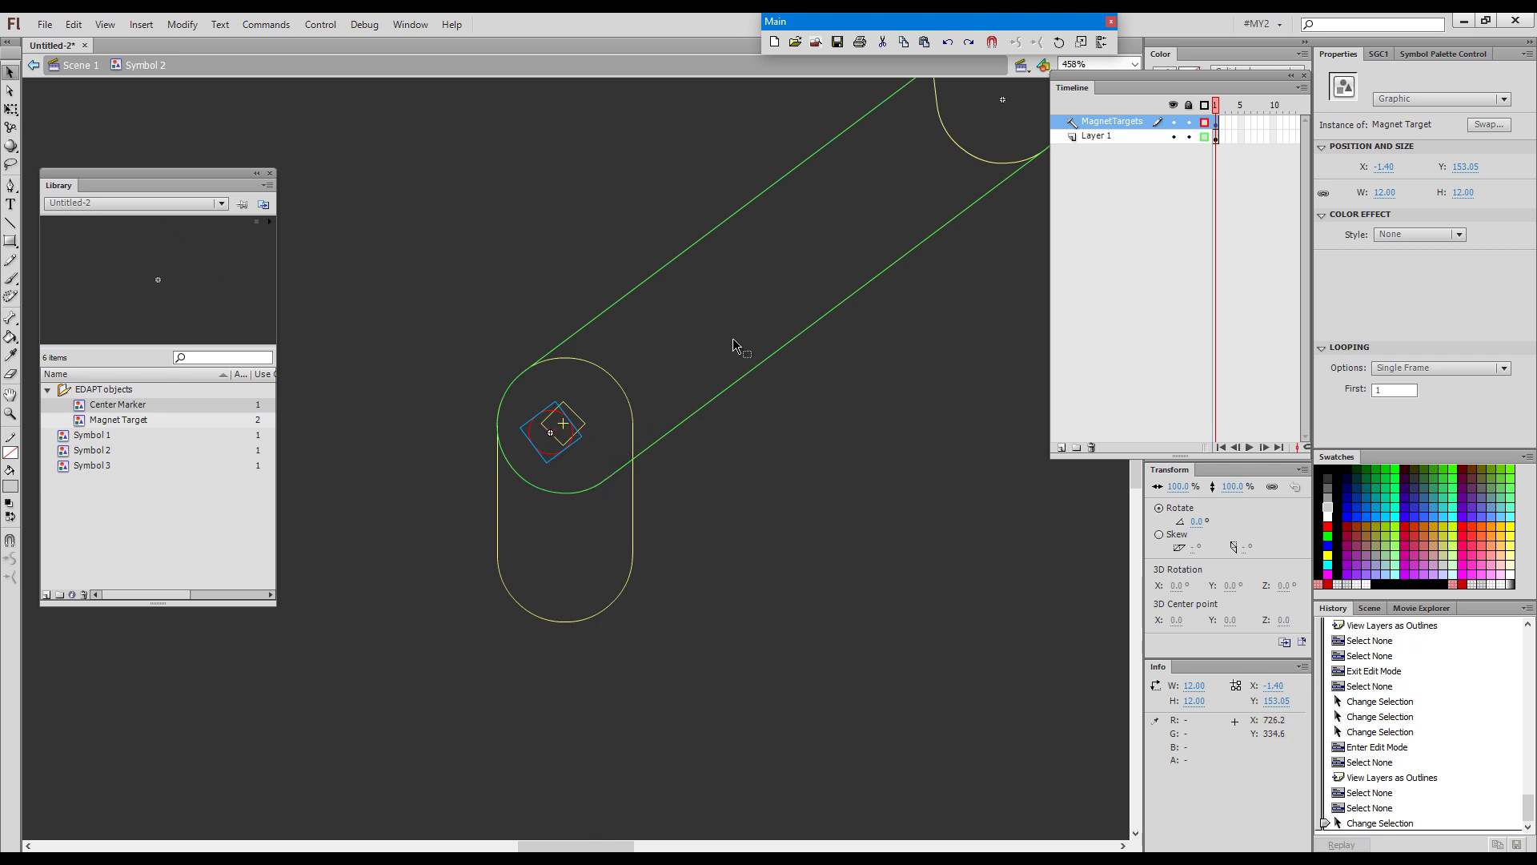
left_click_drag(570, 454, 600, 432)
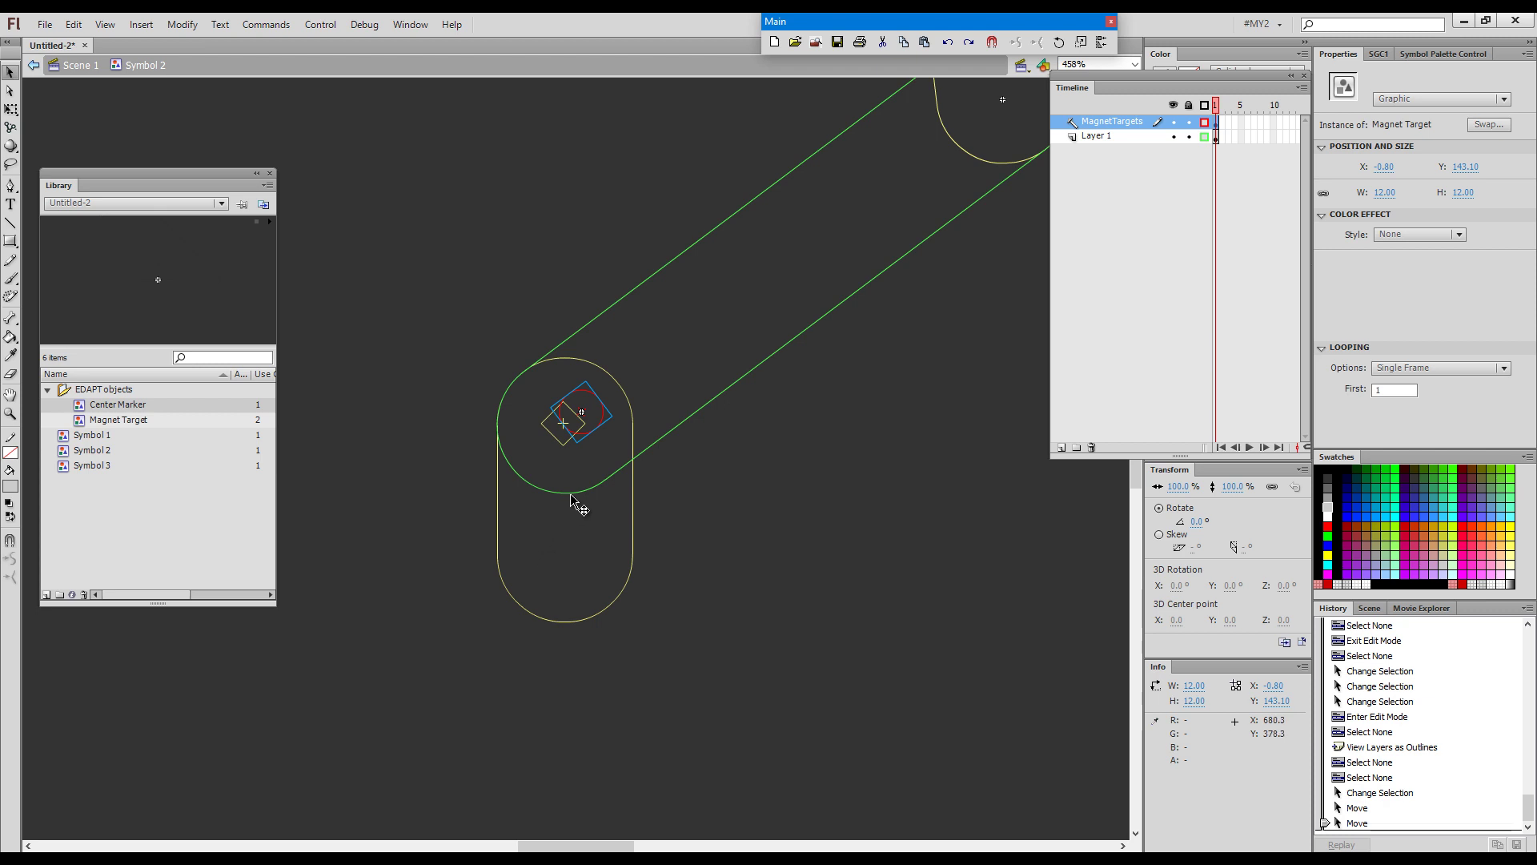
key("grave")
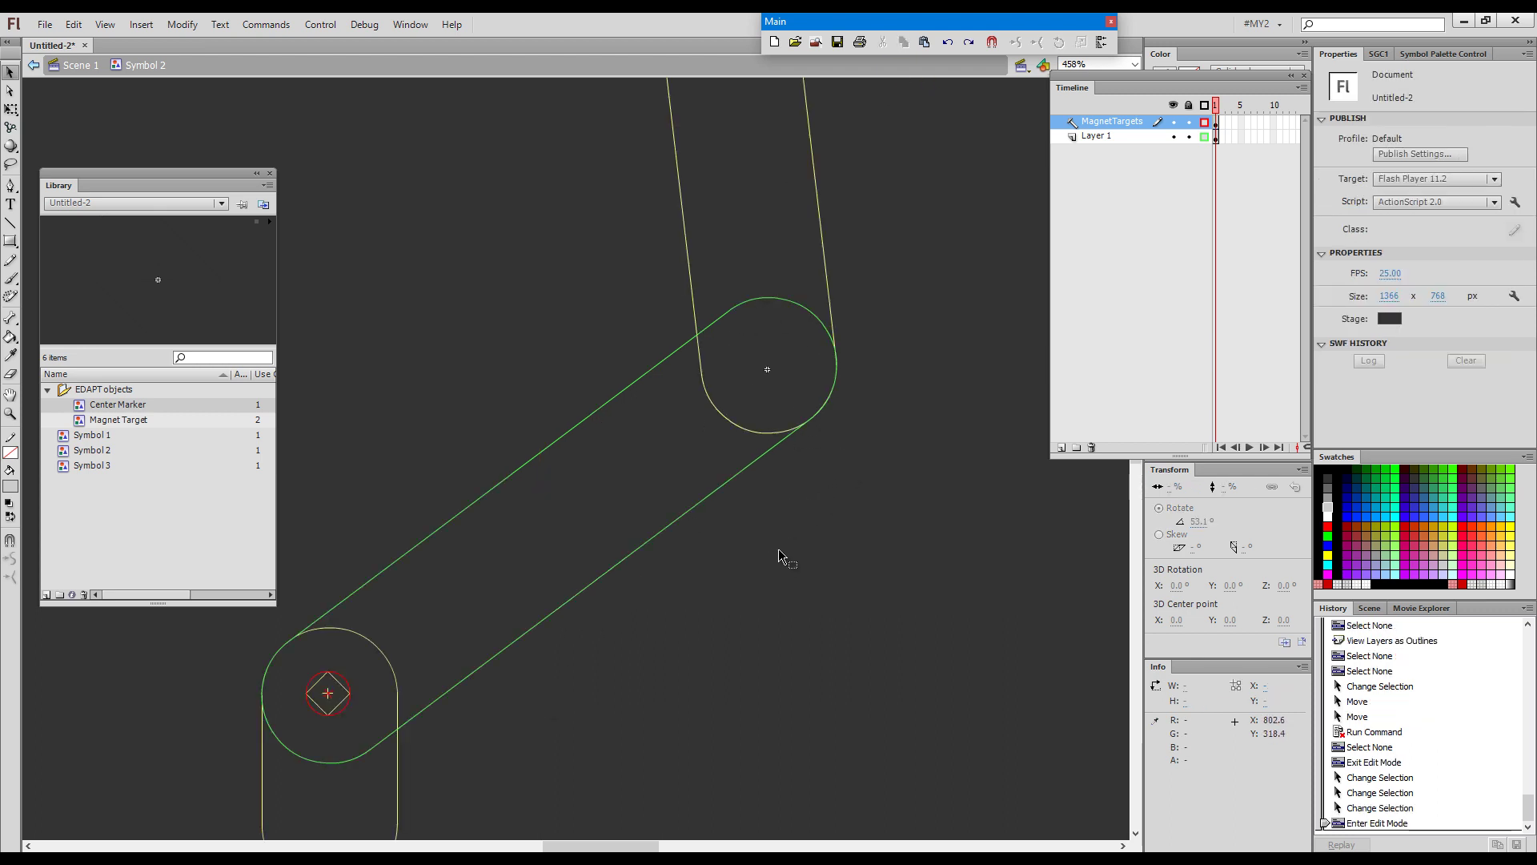
Create a Center Marker at the registration point inside the middle capsule's symbol and return to Scene 1
key("alt+grave")
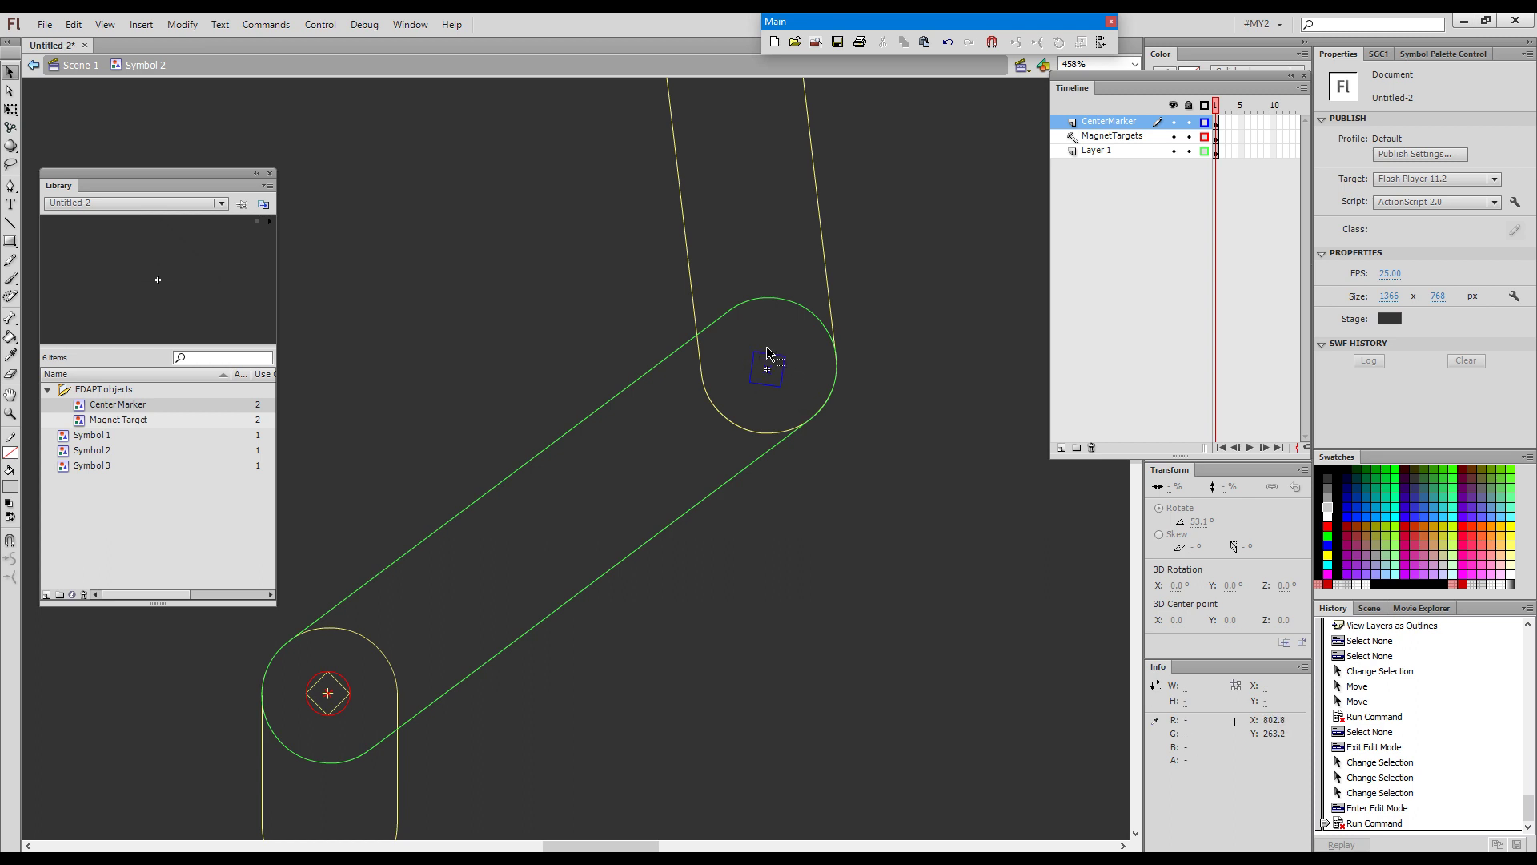
double_click(918, 269)
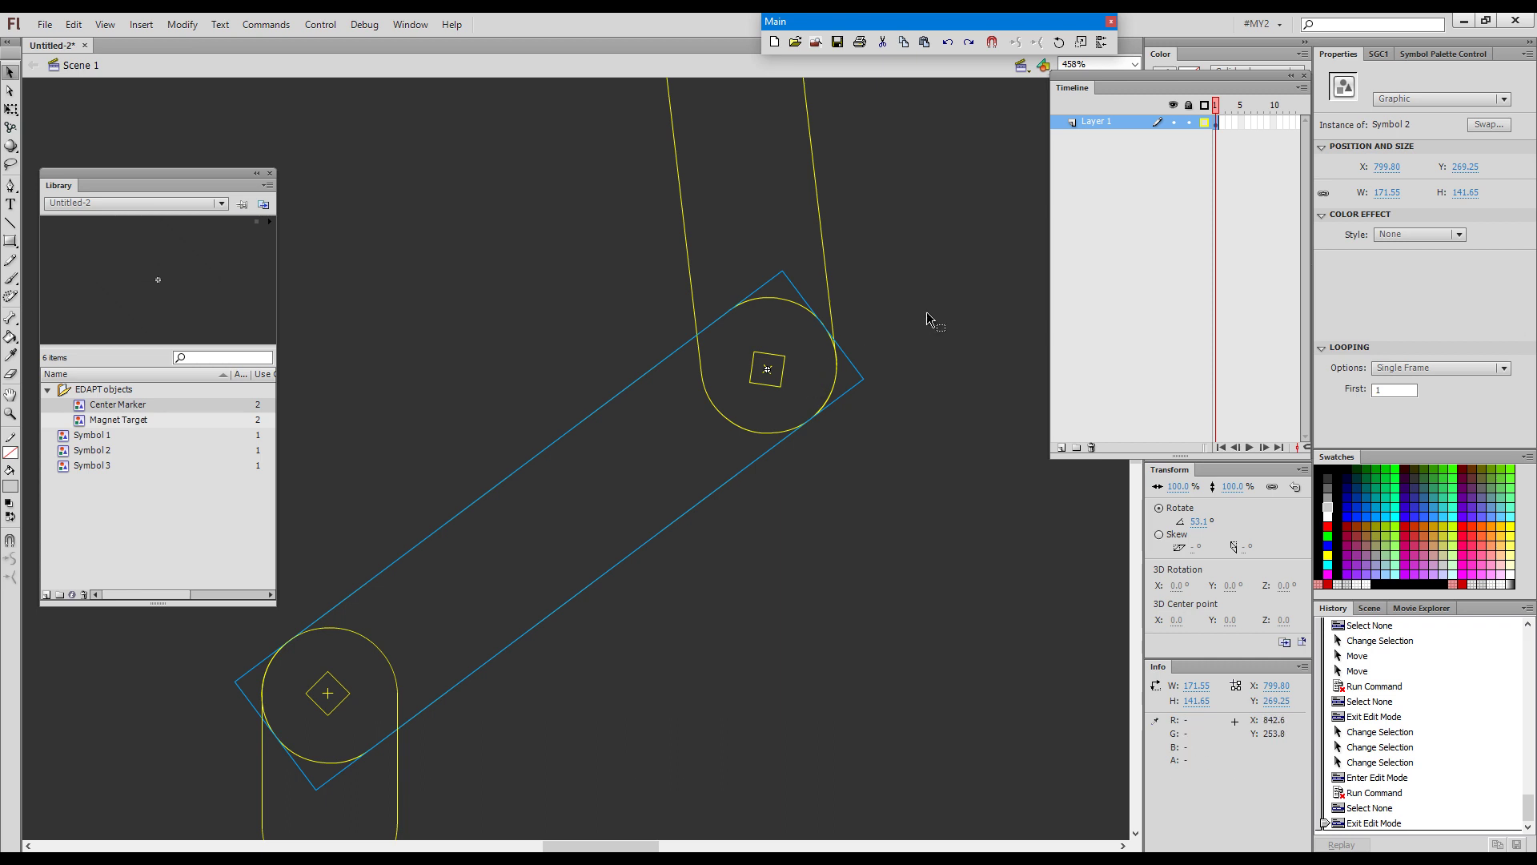
left_click_drag(577, 377, 604, 505)
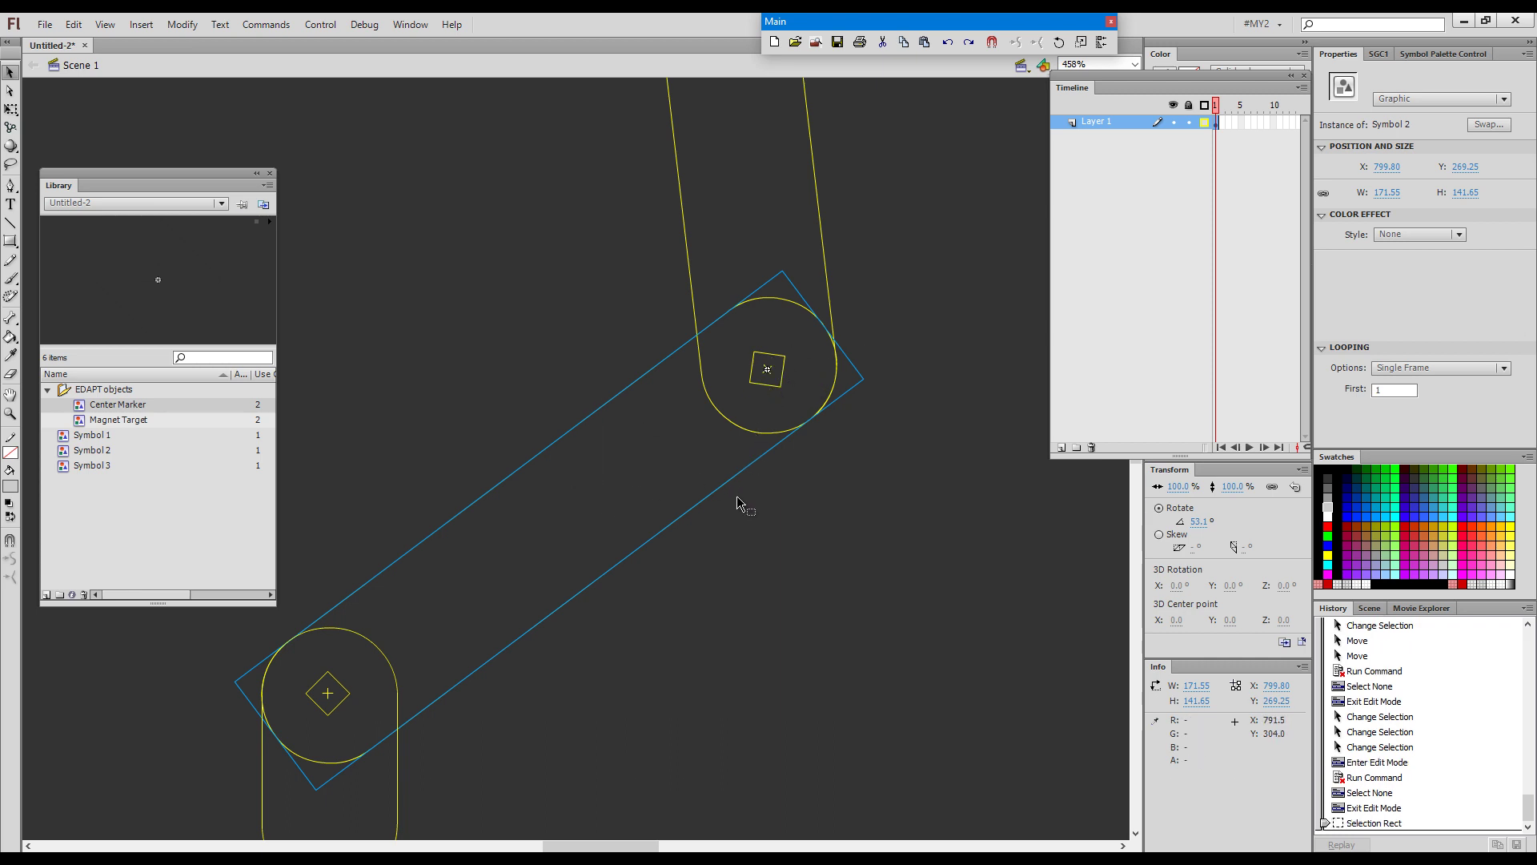
Open the upper capsule's symbol for editing with nothing selected inside it
left_click(828, 291)
double_click(828, 290)
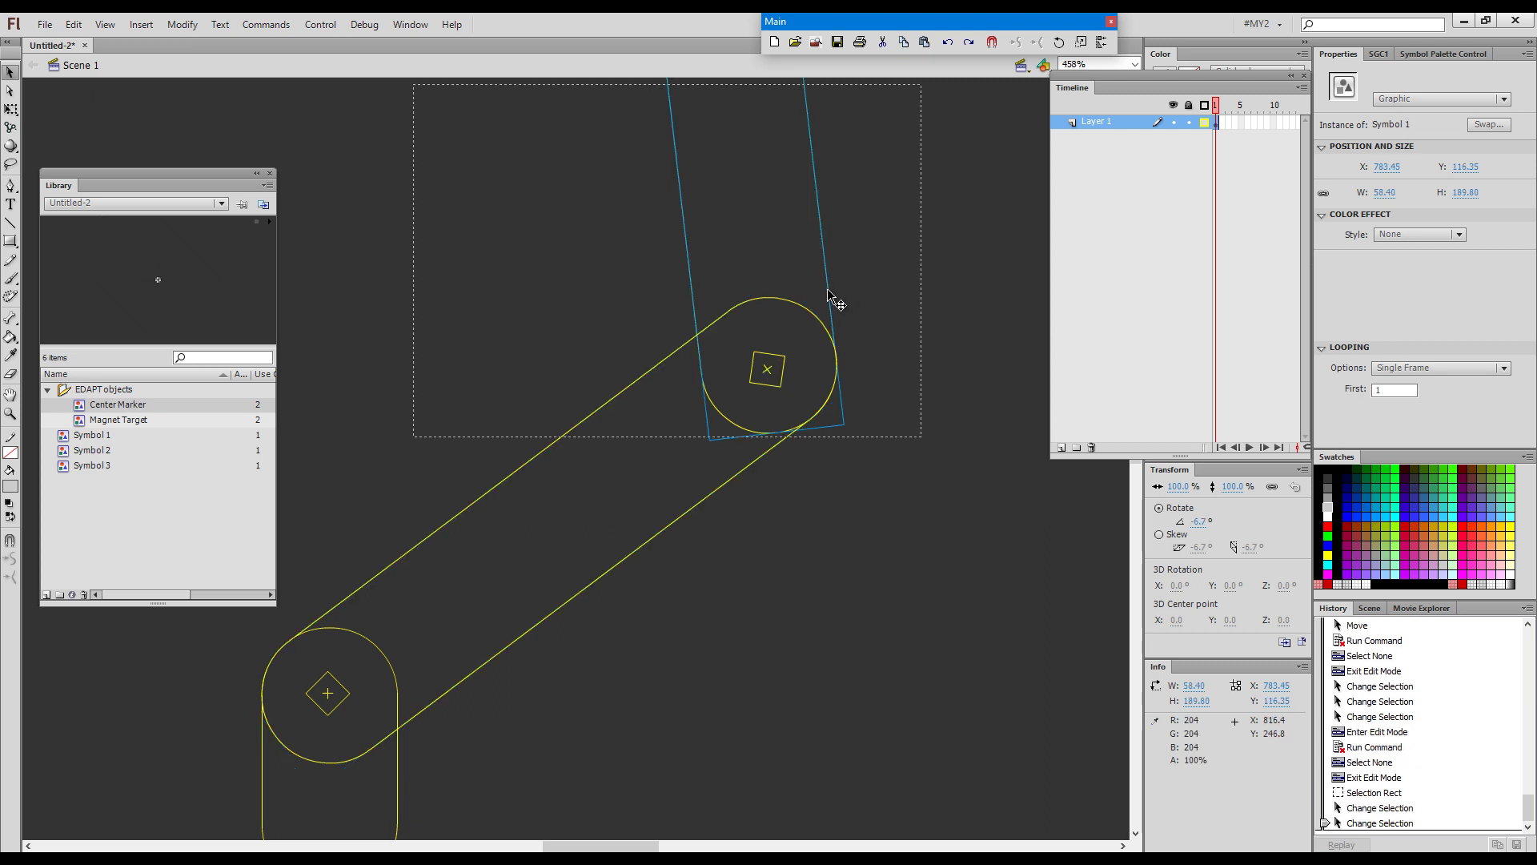
left_click(890, 355)
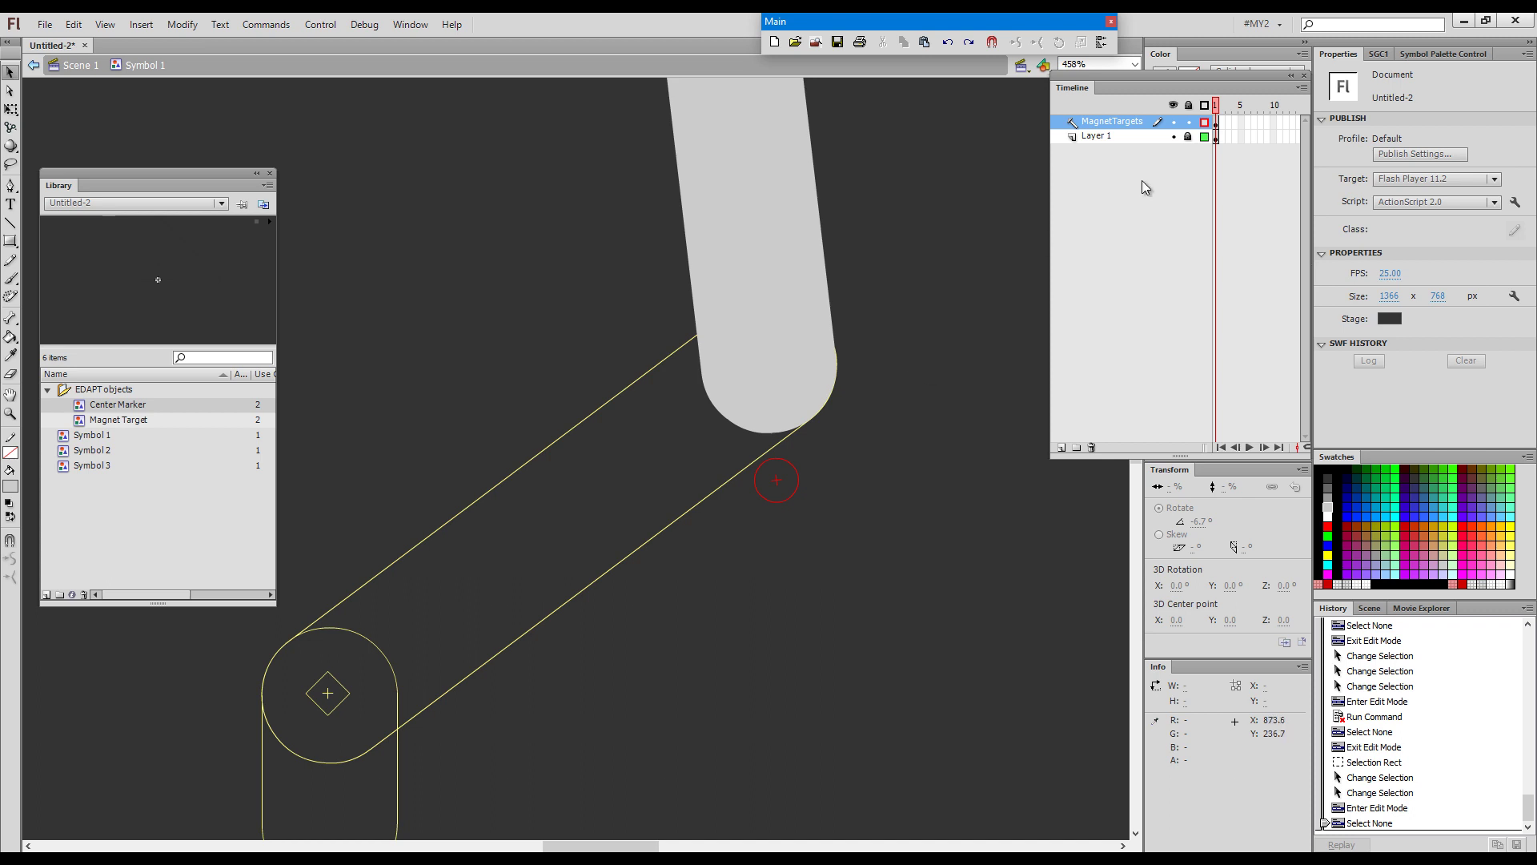
Display Layer 1 as outlines, move the upper capsule's magnet target near the middle joint and snap it onto the Center Marker with Smart Magnet Joint
left_click(1205, 137)
left_click_drag(780, 487, 805, 376)
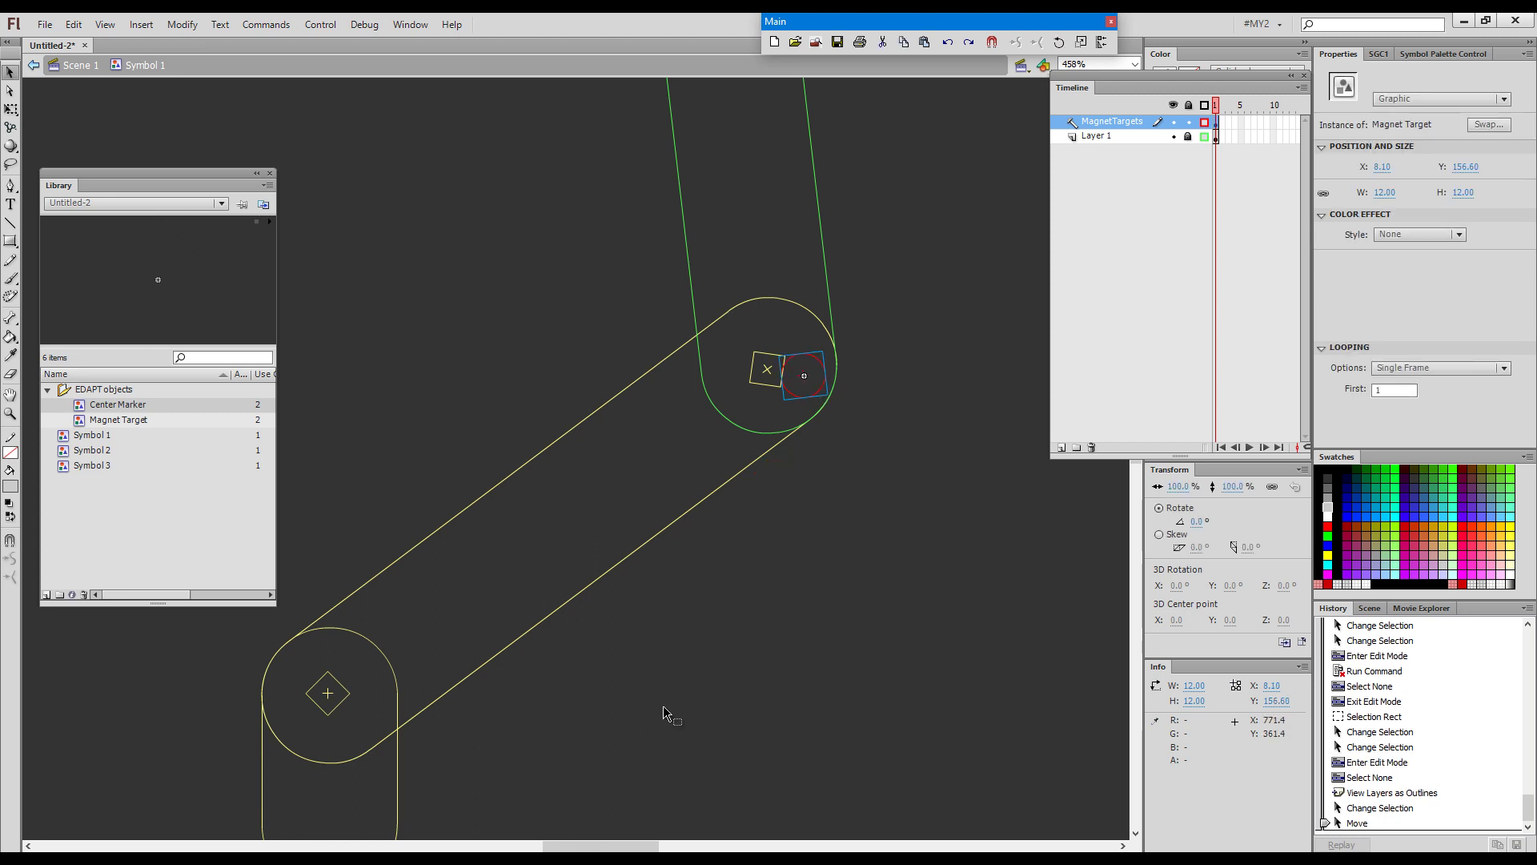
key("grave")
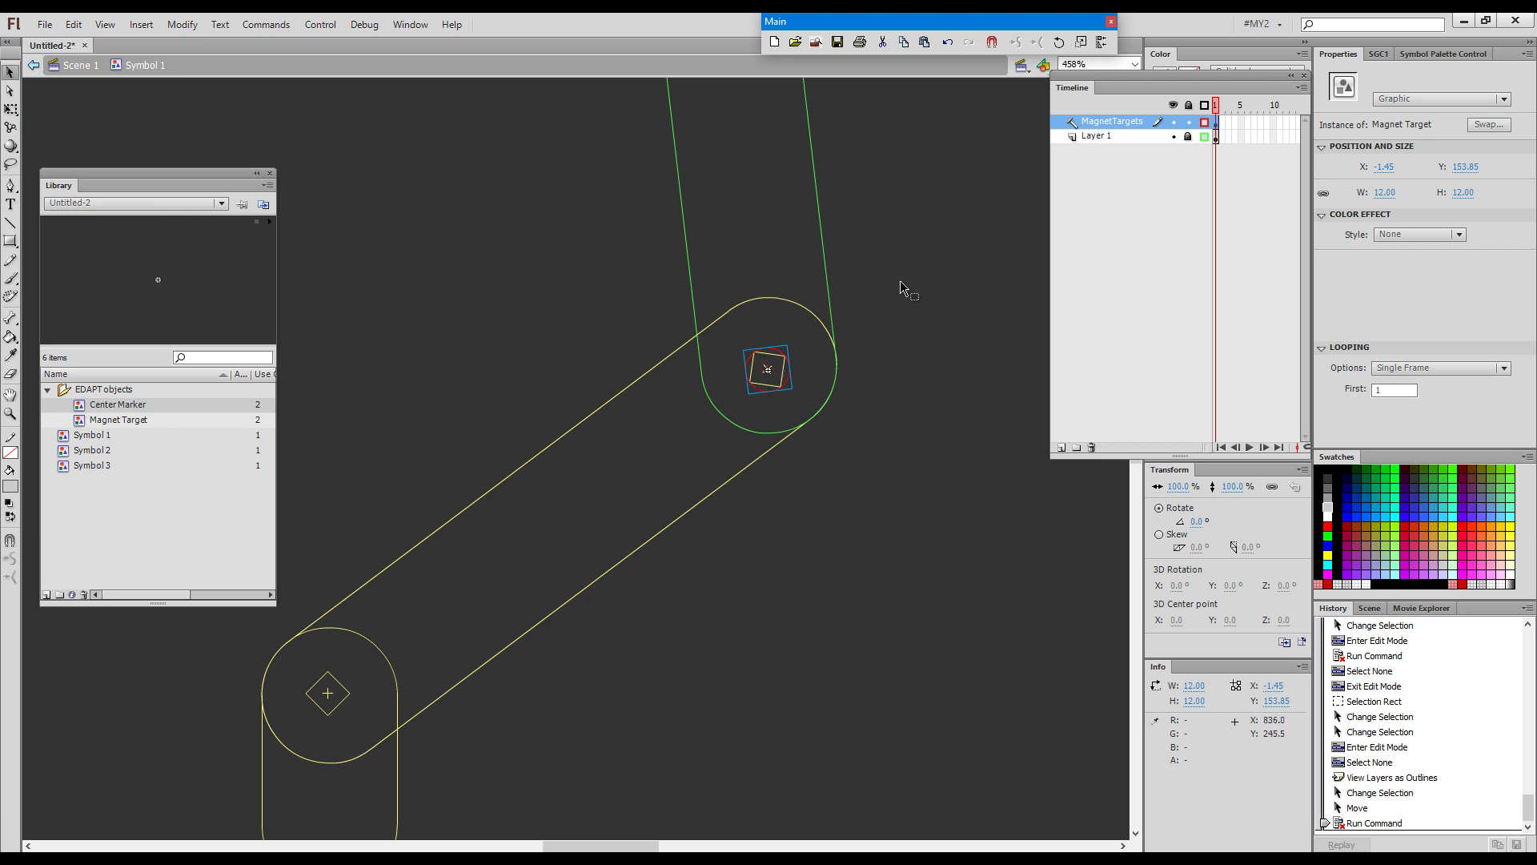
left_click(902, 352)
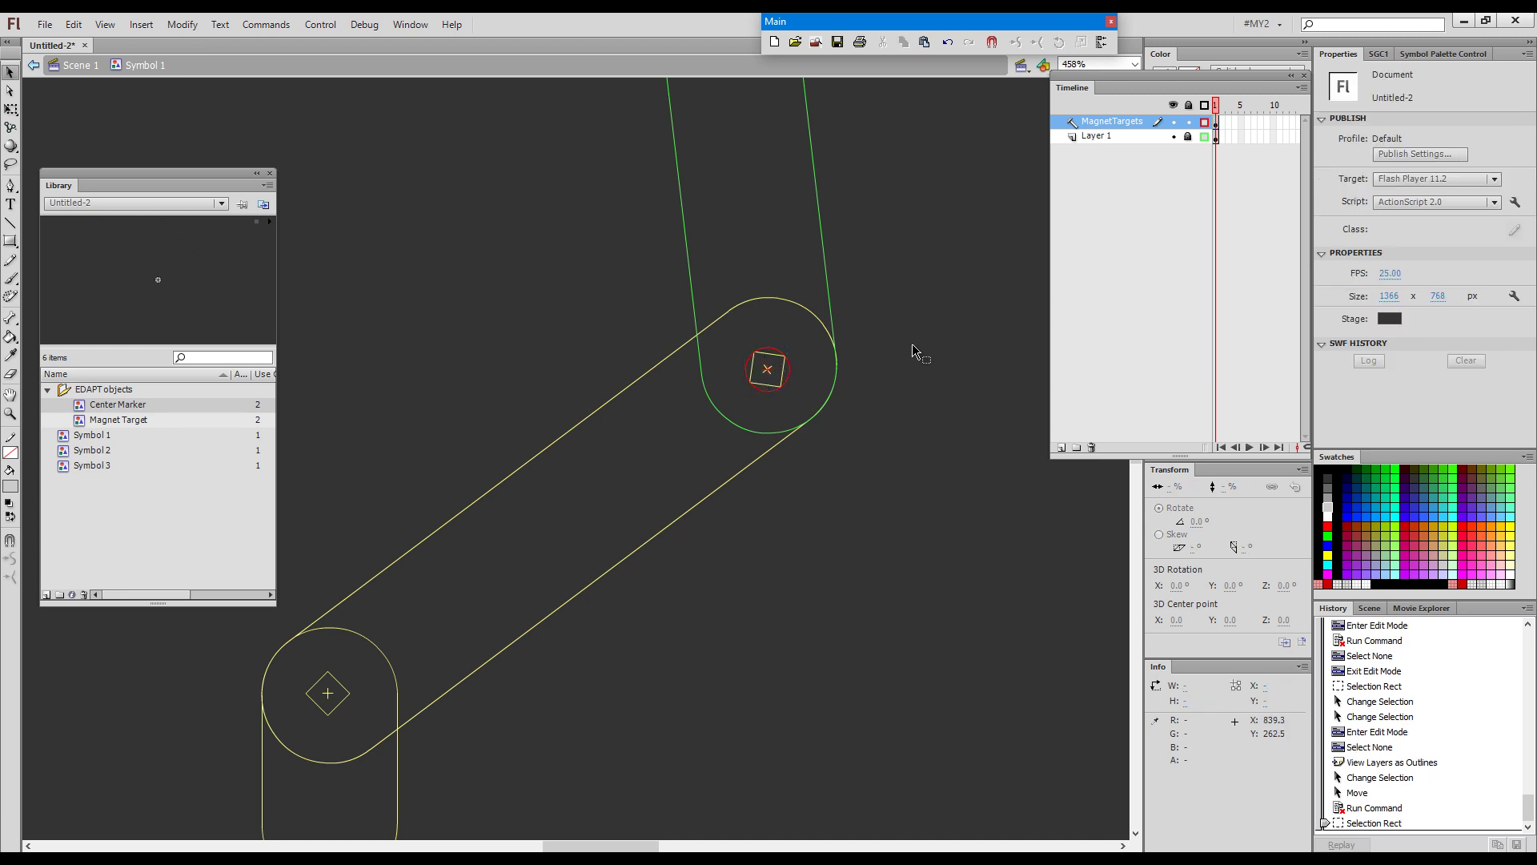
Return to Scene 1, turn off the outline display of Layer 1 and clear the selection
double_click(912, 344)
key("ctrl+a")
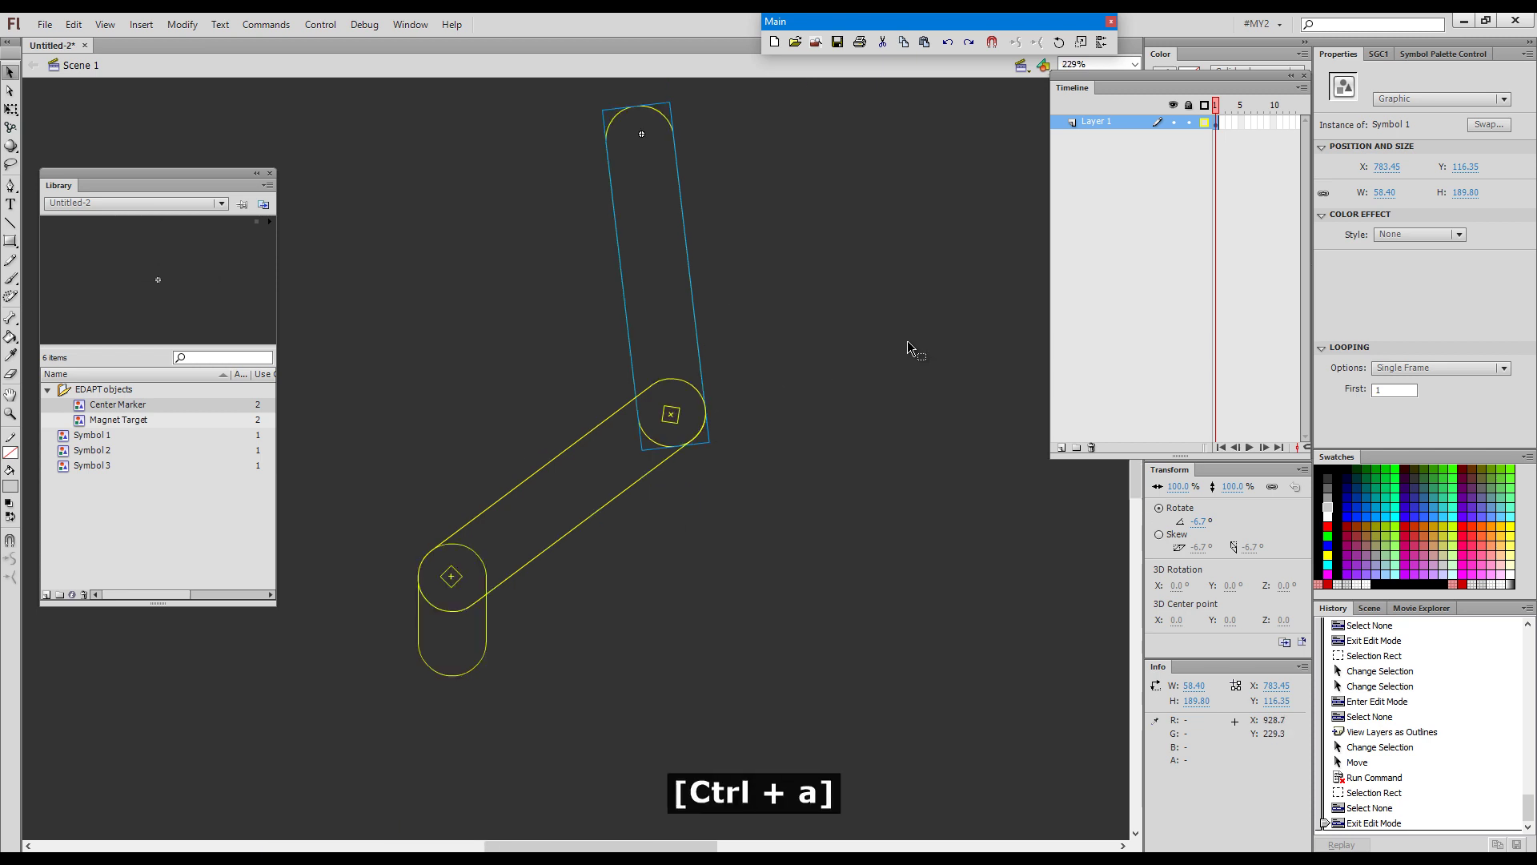
left_click(1205, 122)
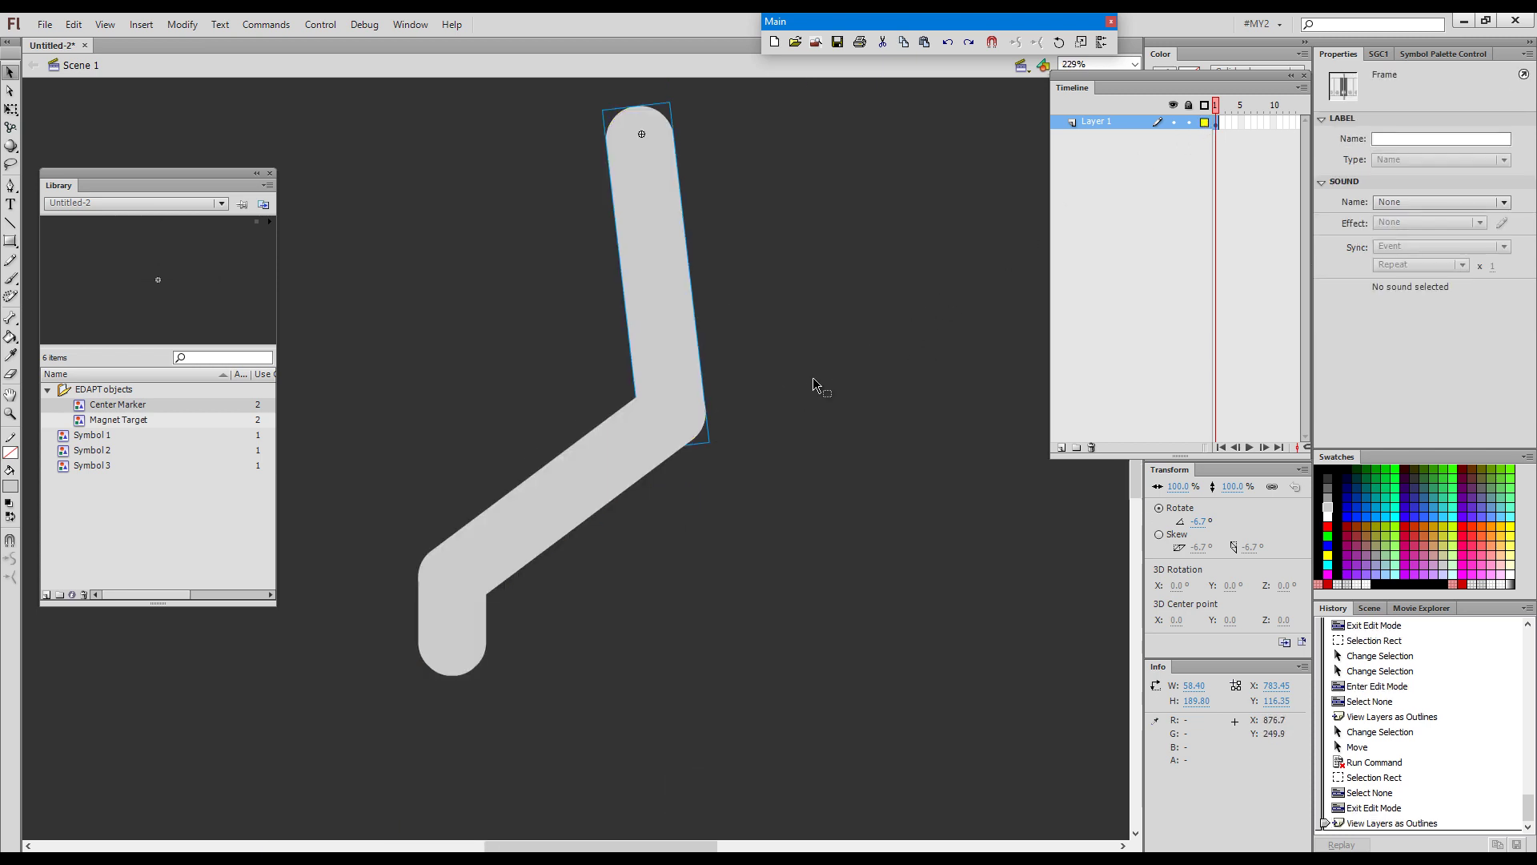
key("ctrl+a")
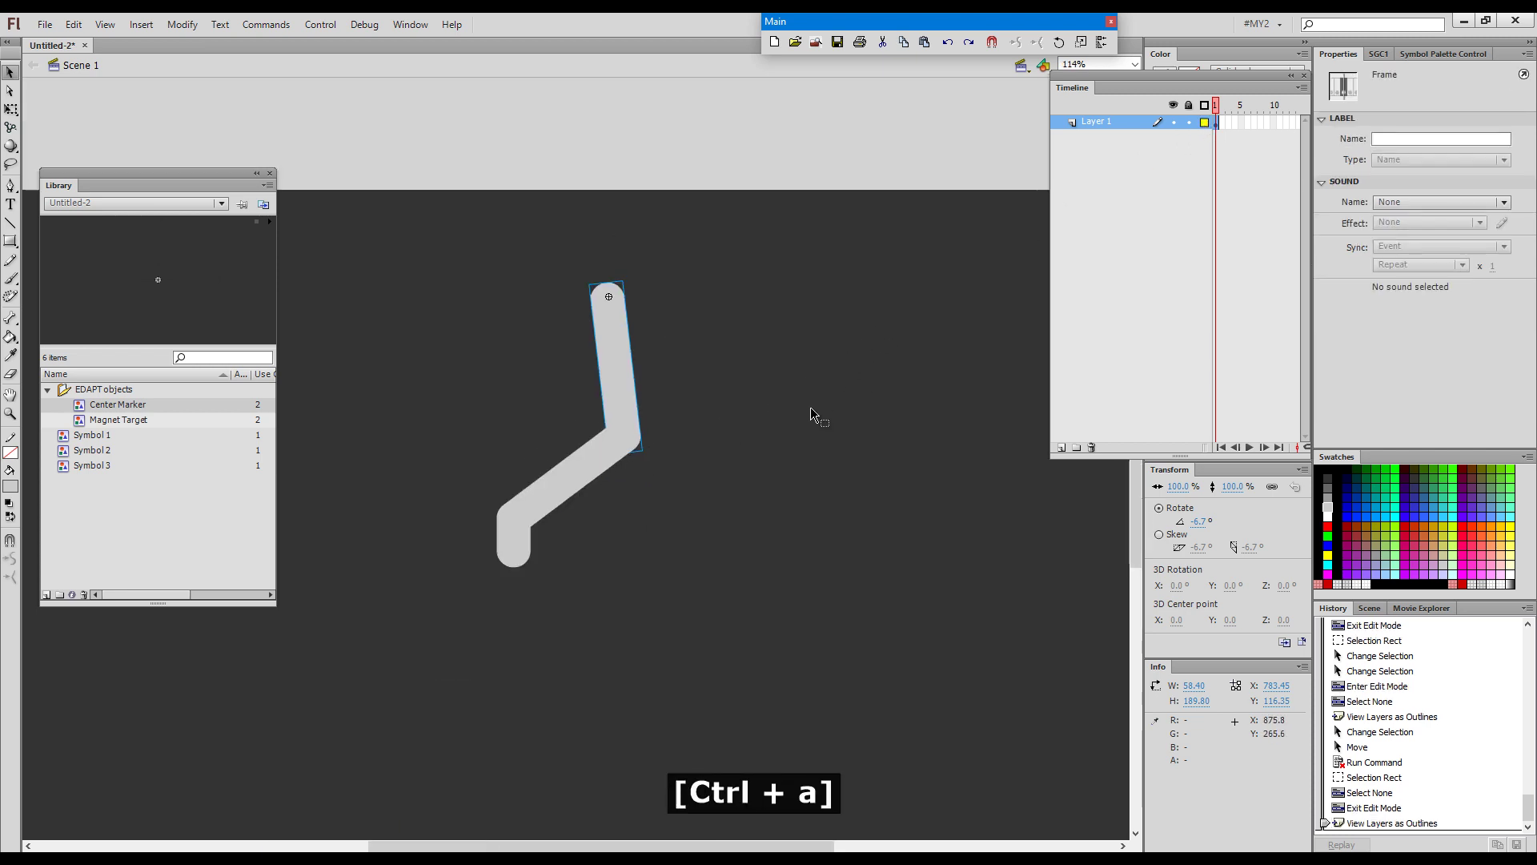
left_click(771, 418)
Flex the assembled limb with KineFlex by pulling on its middle and upper capsules
key("space")
left_click_drag(728, 373, 761, 393)
key("g")
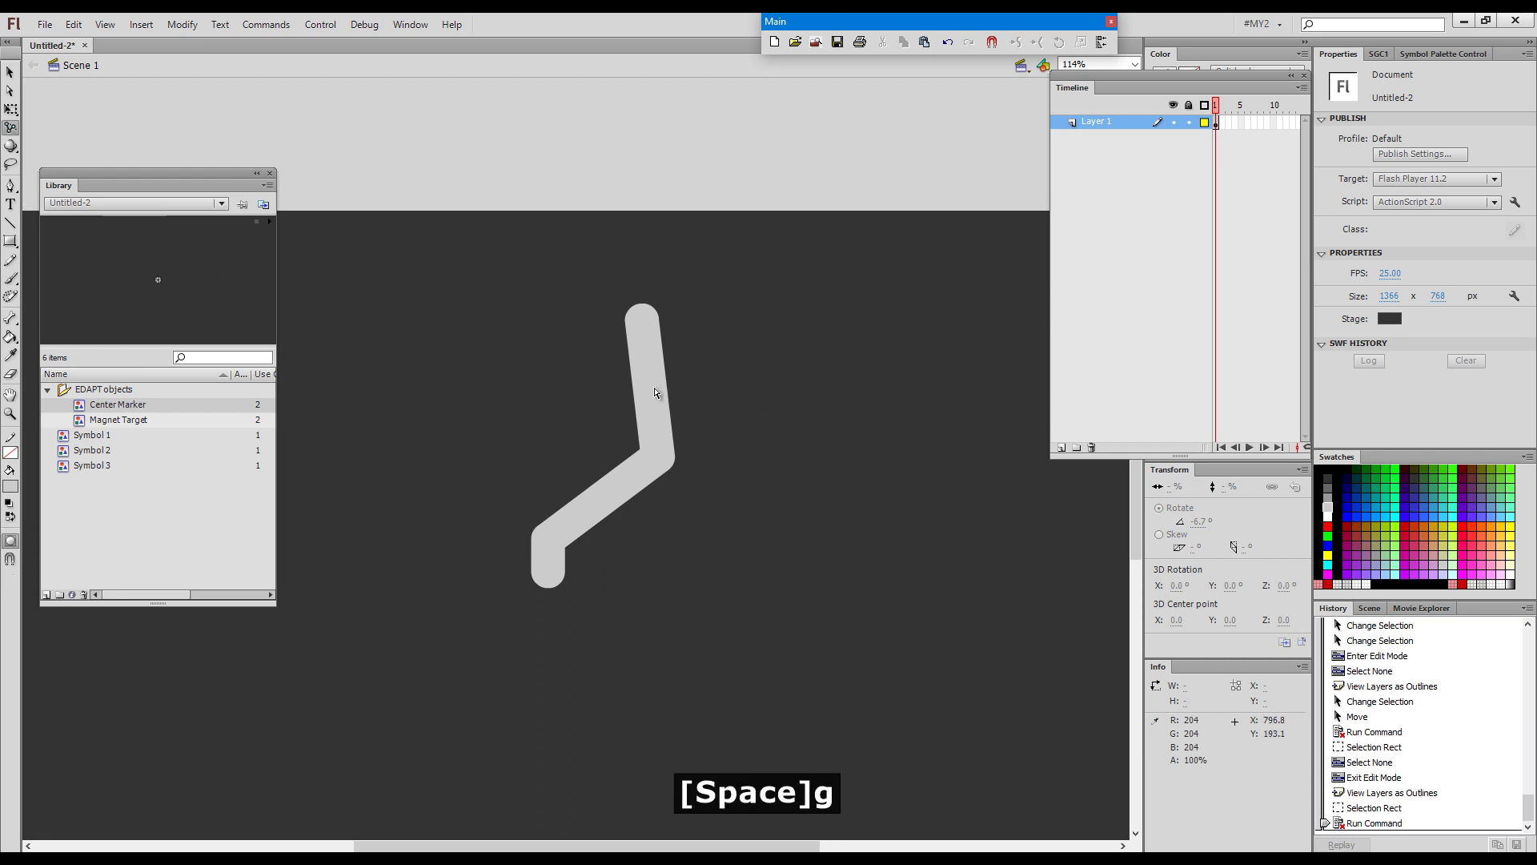
left_click_drag(609, 508, 610, 498)
left_click_drag(663, 394, 639, 499)
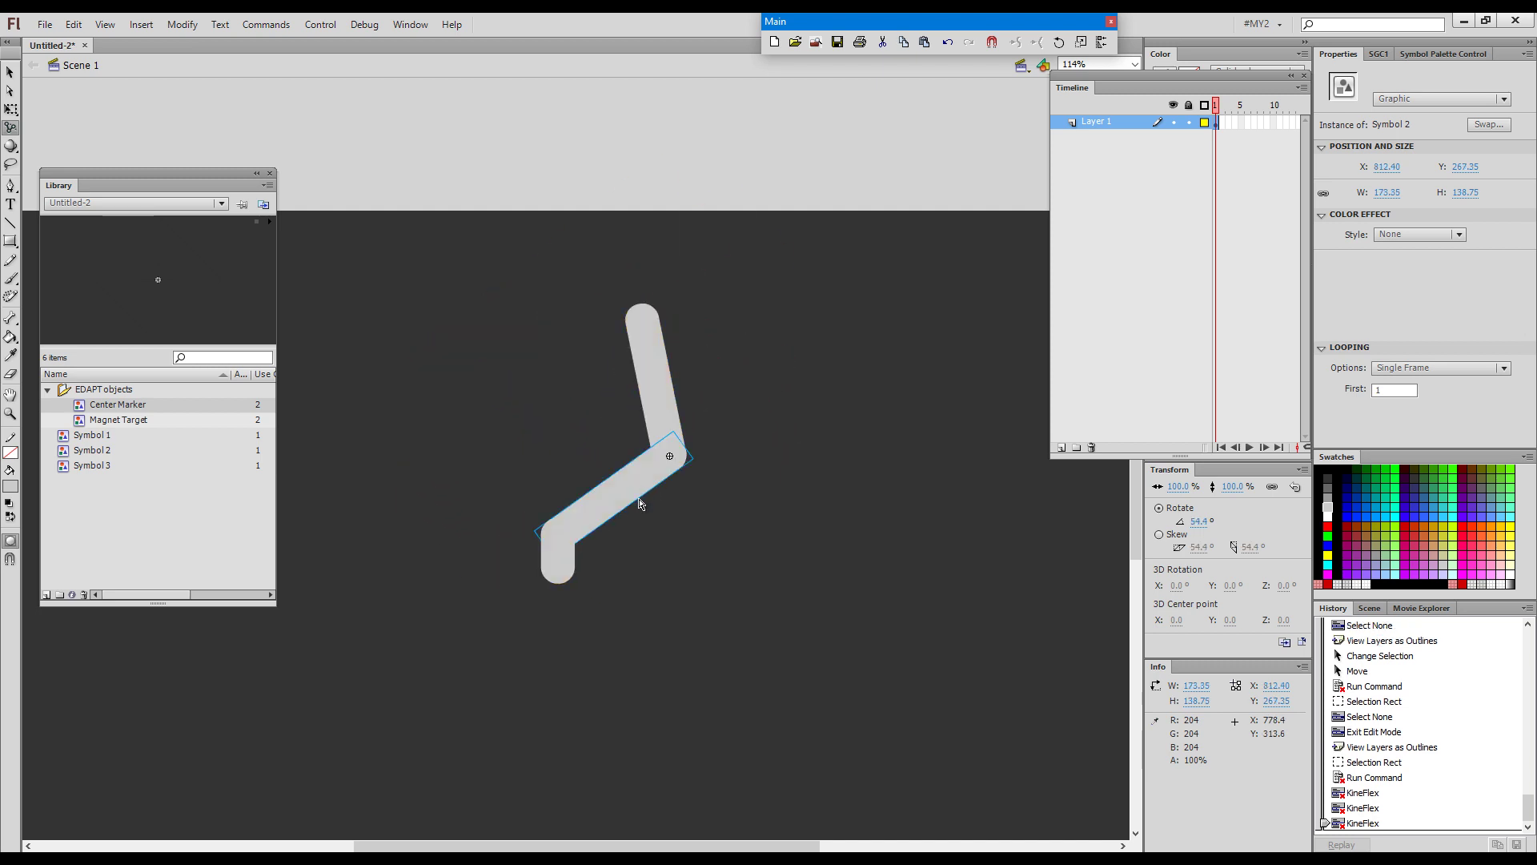
Enable Colorize Active Chain(s) in the KineFlex quick settings and flex the limb into a new pose
key("alt+g")
left_click(738, 370)
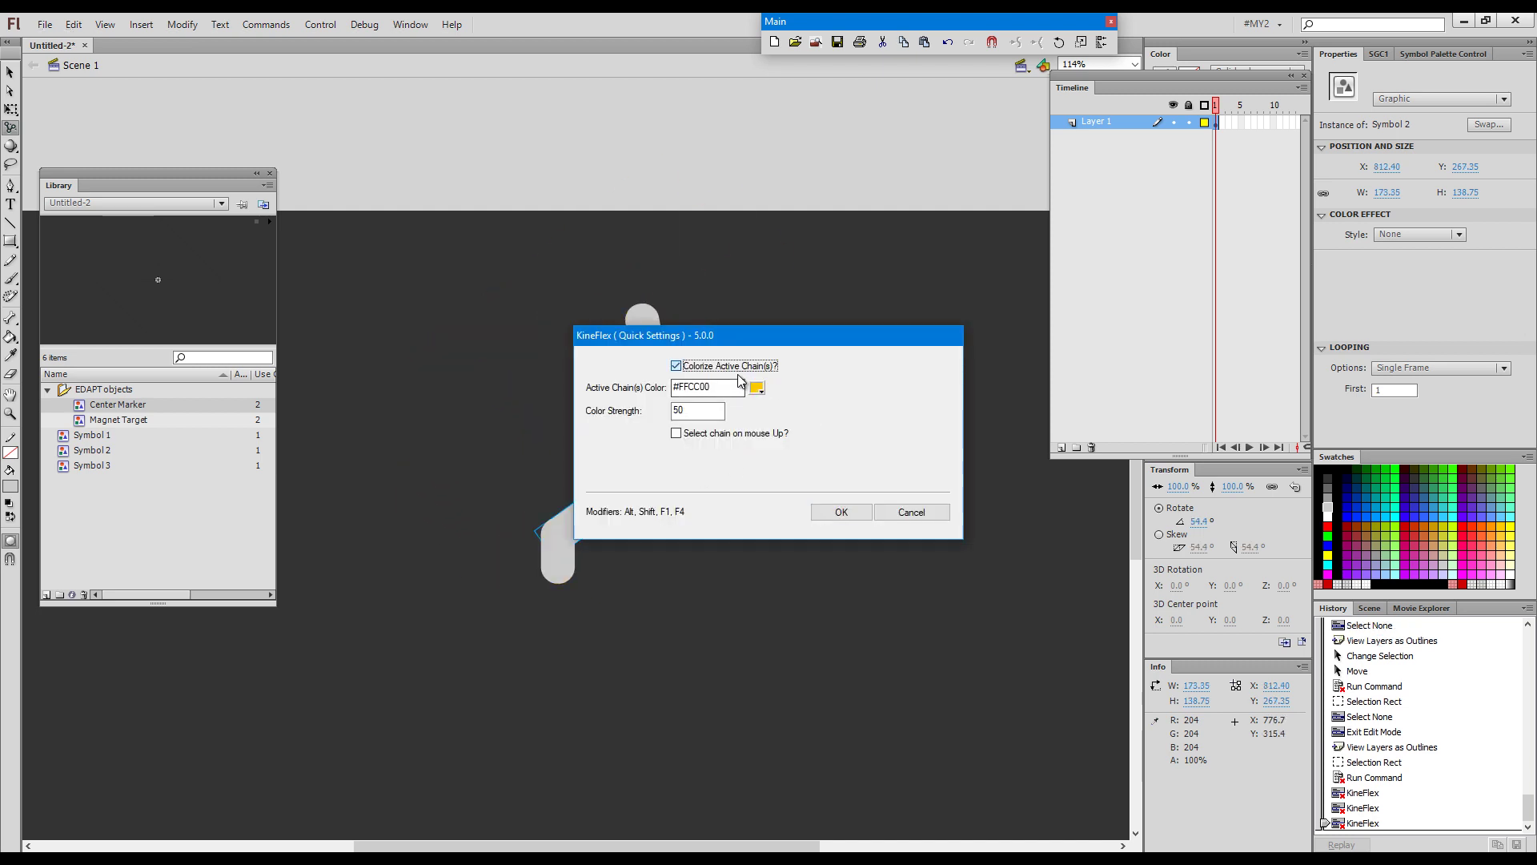
left_click(839, 509)
mouse_move(652, 392)
left_mouse_down()
mouse_move(678, 386)
mouse_move(635, 401)
mouse_move(665, 378)
left_mouse_up()
mouse_move(663, 480)
left_mouse_down()
mouse_move(741, 503)
mouse_move(657, 458)
left_mouse_up()
left_click_drag(690, 405, 712, 534)
Pull the three capsules apart with the Selection tool, moving the short one down-left and the upper one far right
key("v")
left_click_drag(539, 545, 497, 588)
left_click_drag(677, 420, 826, 401)
Snap the middle capsule to the upper one, reattach it to the short capsule and join the upper capsule to it
left_click(723, 550)
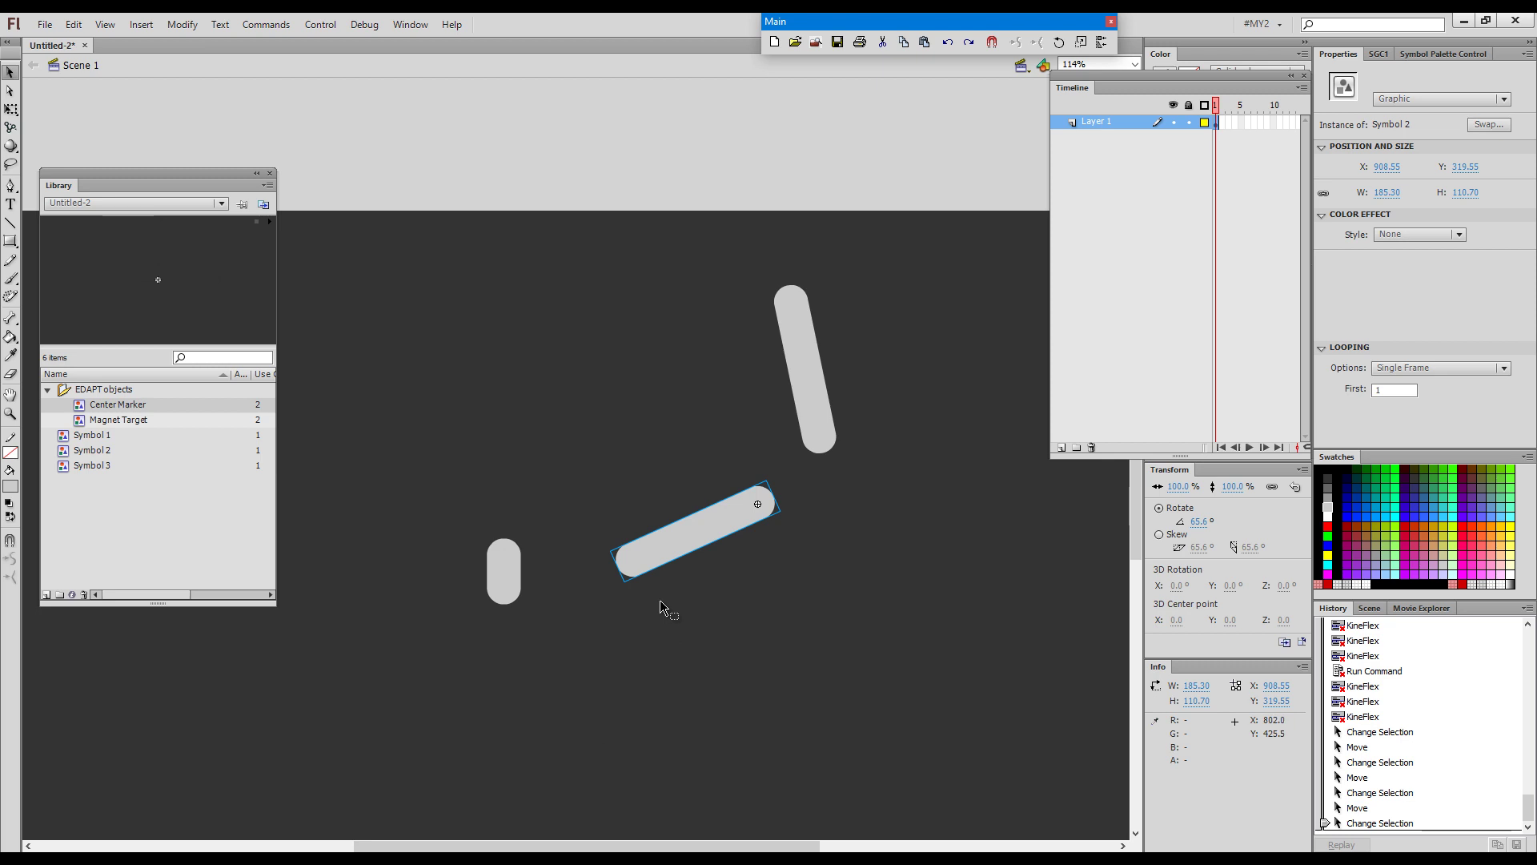
key("grave")
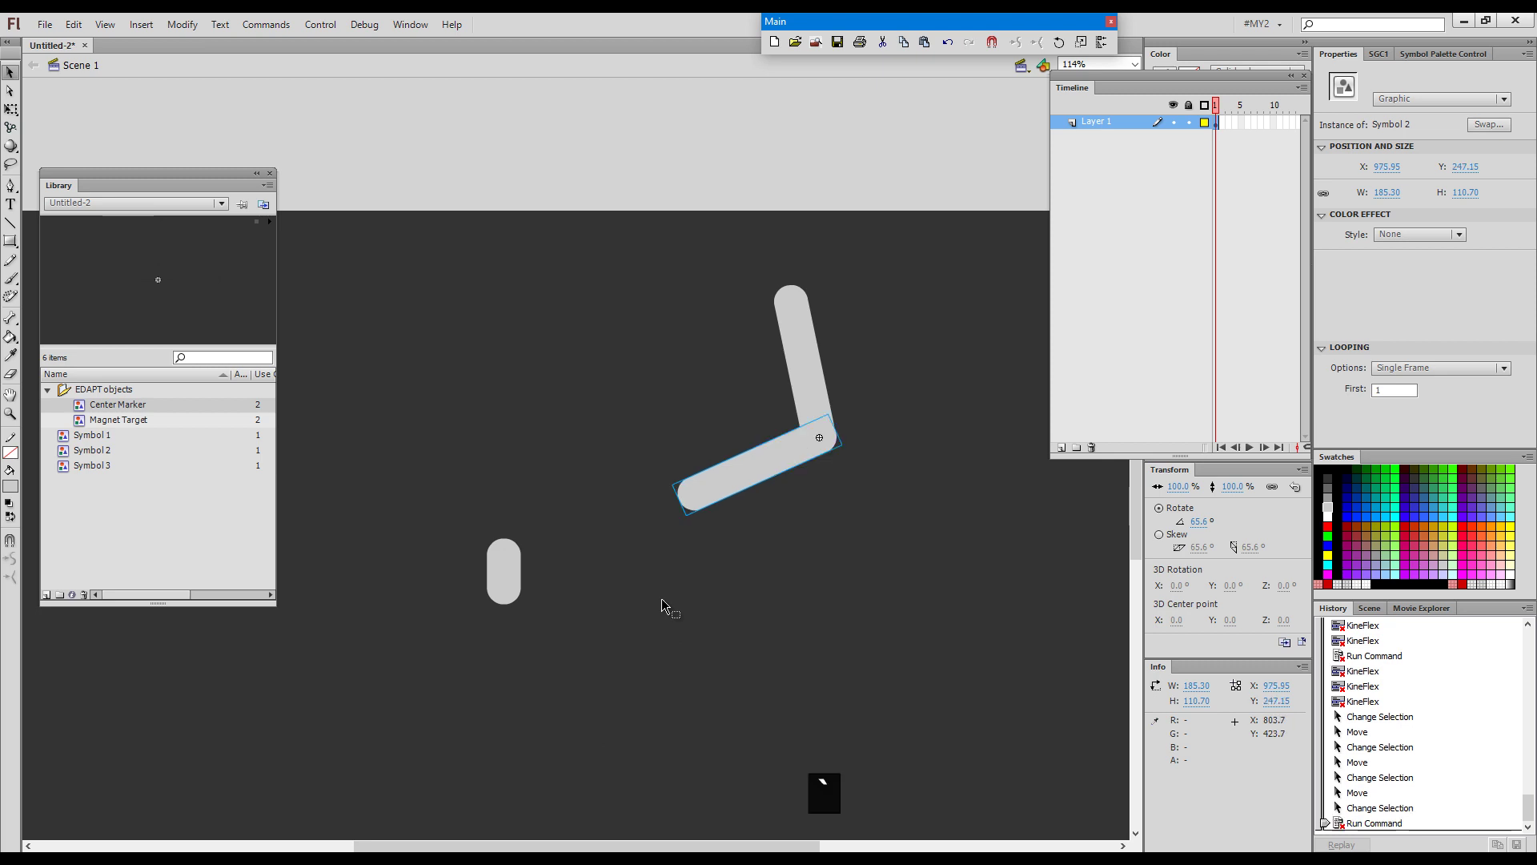
key("ctrl+grave")
left_click(809, 404)
key("ctrl+grave")
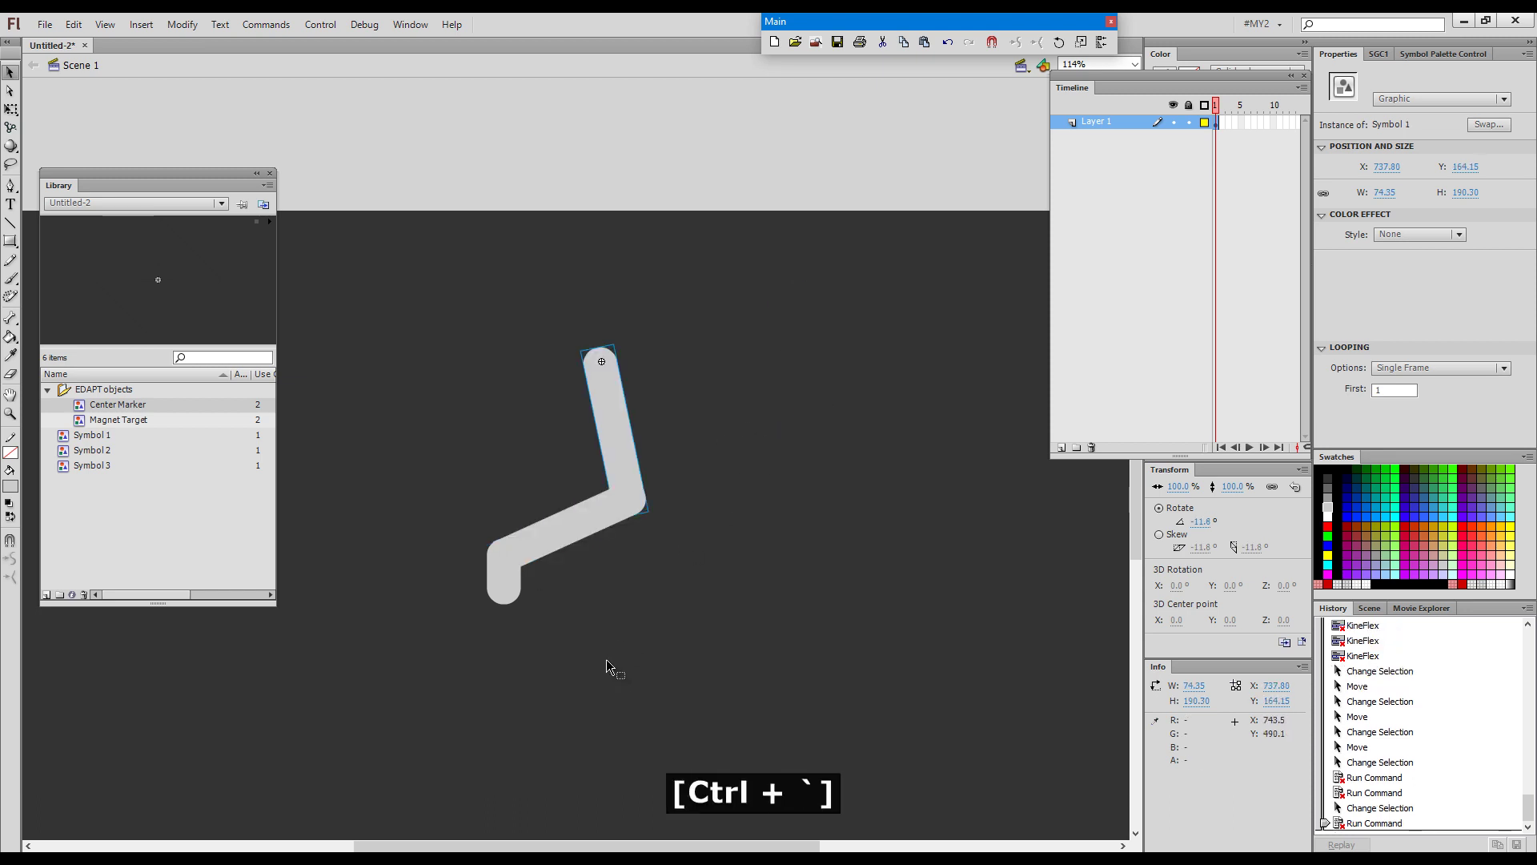
Separate the limb again by moving the upper capsule right, the middle one up and the short one down-left
left_click_drag(620, 433, 719, 393)
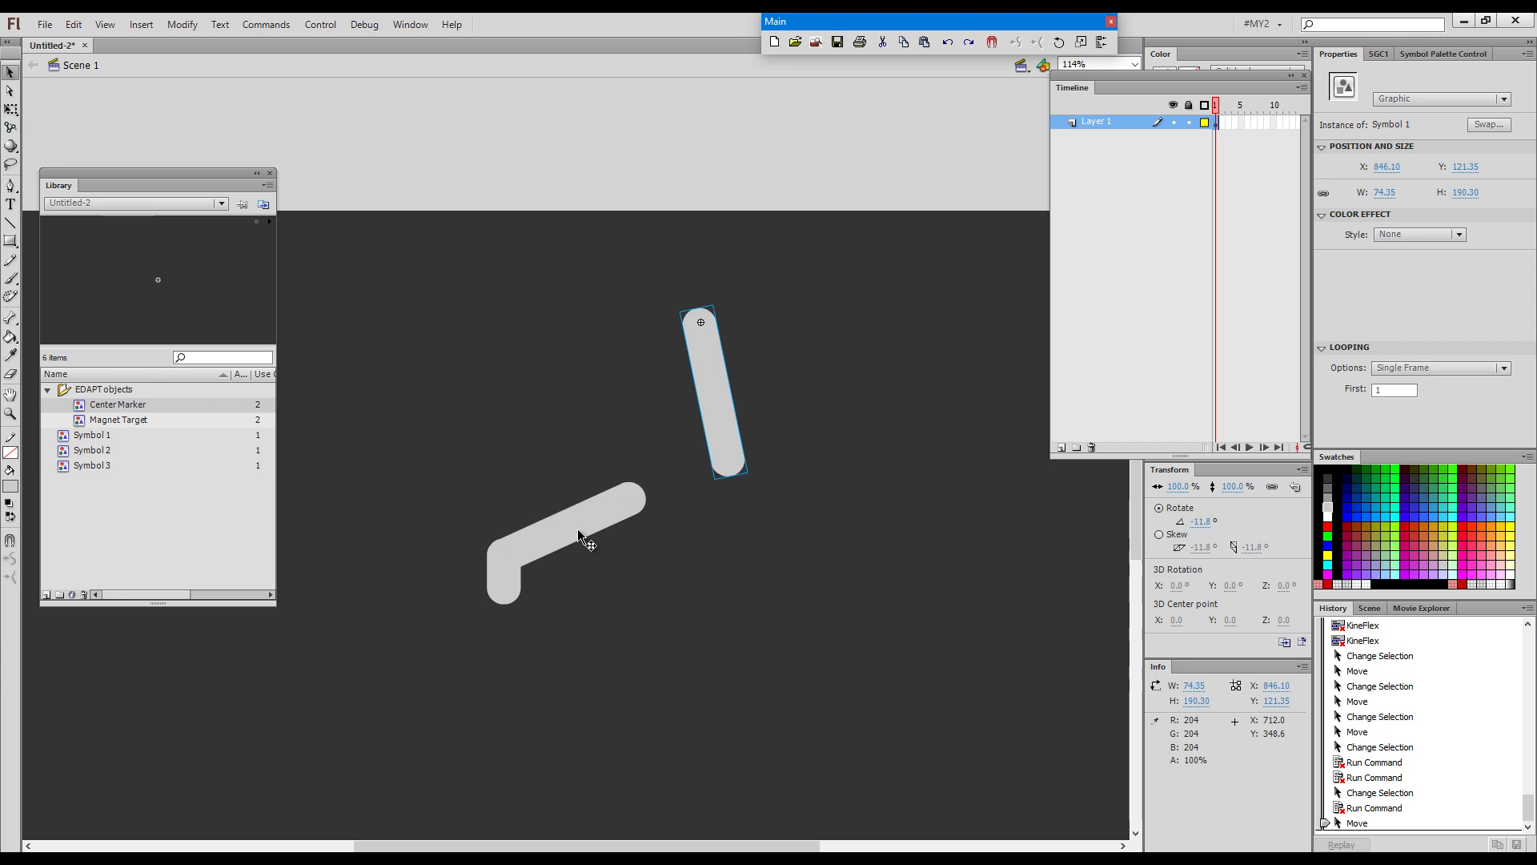
left_click_drag(590, 532, 614, 468)
left_click_drag(502, 573, 472, 613)
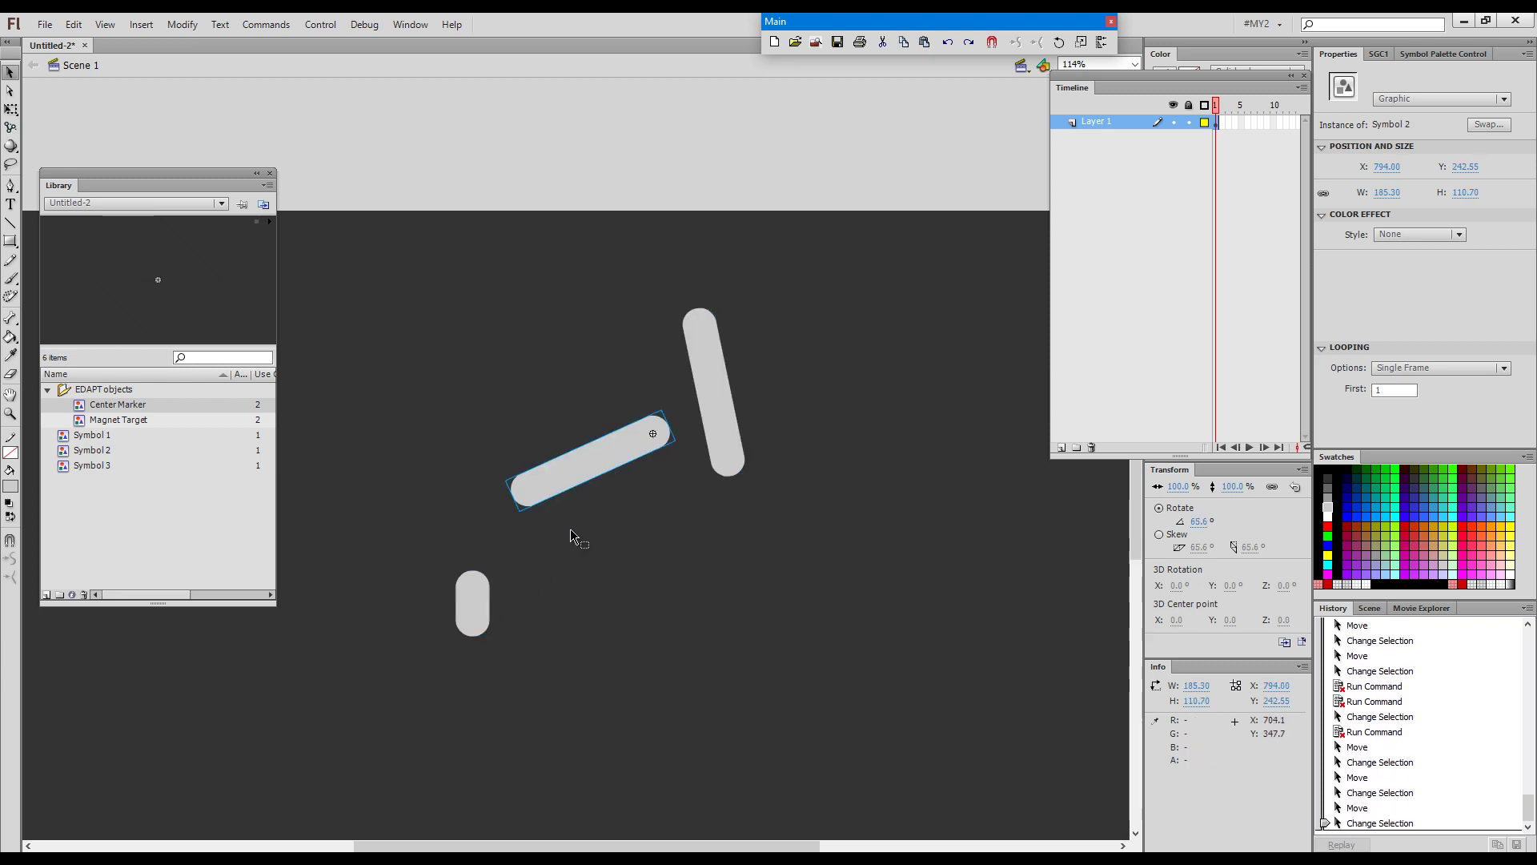
Reassemble the limb with magnet snapping, attaching the middle capsule to the short one and the upper capsule to the middle, and deselect
key("grave")
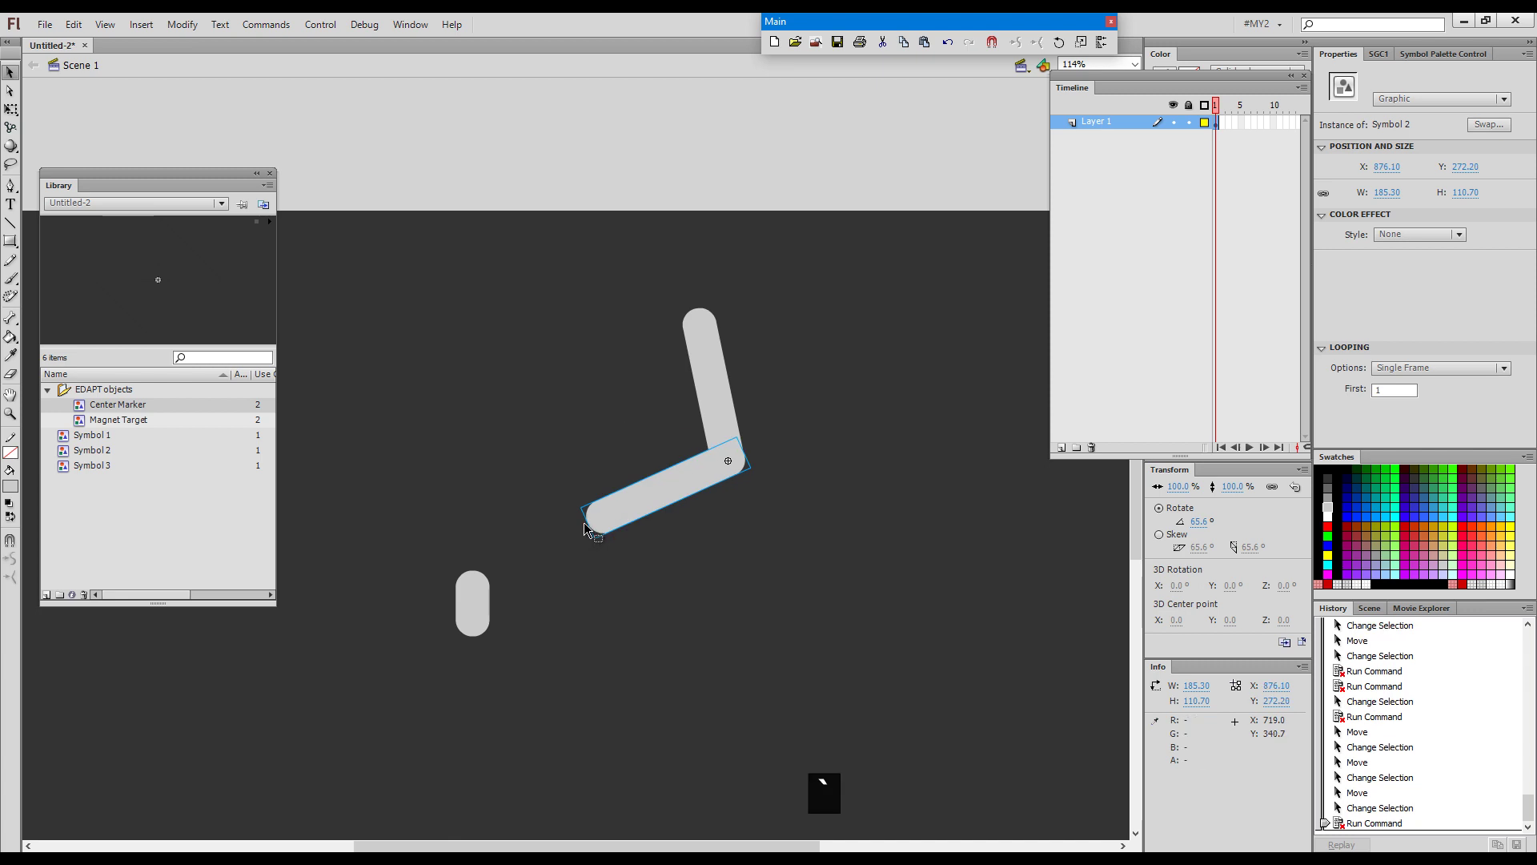
key("ctrl+grave")
left_click(713, 414)
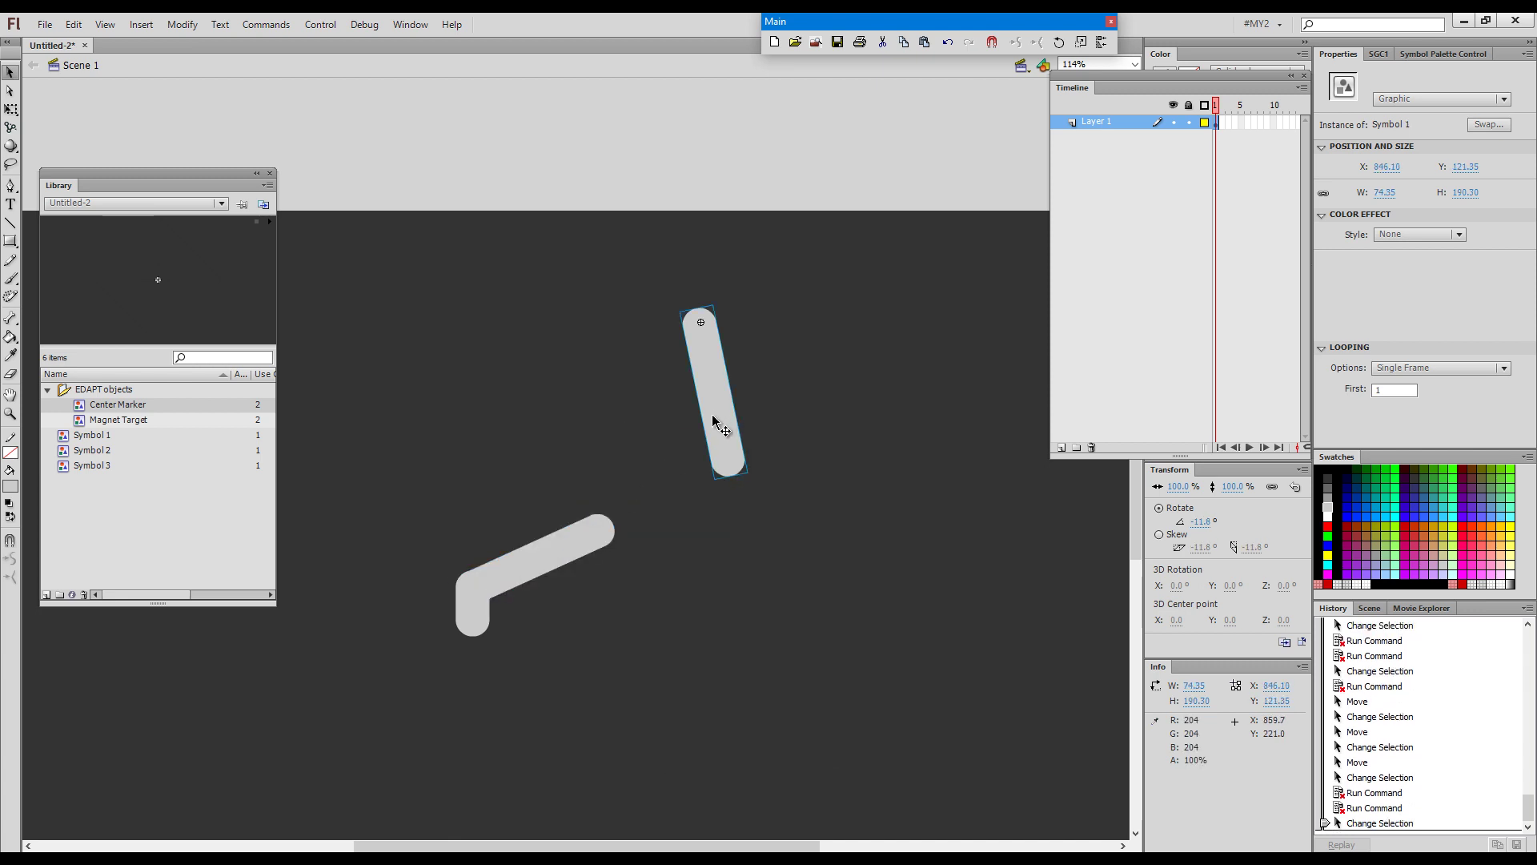
key("ctrl+grave")
left_click(623, 603)
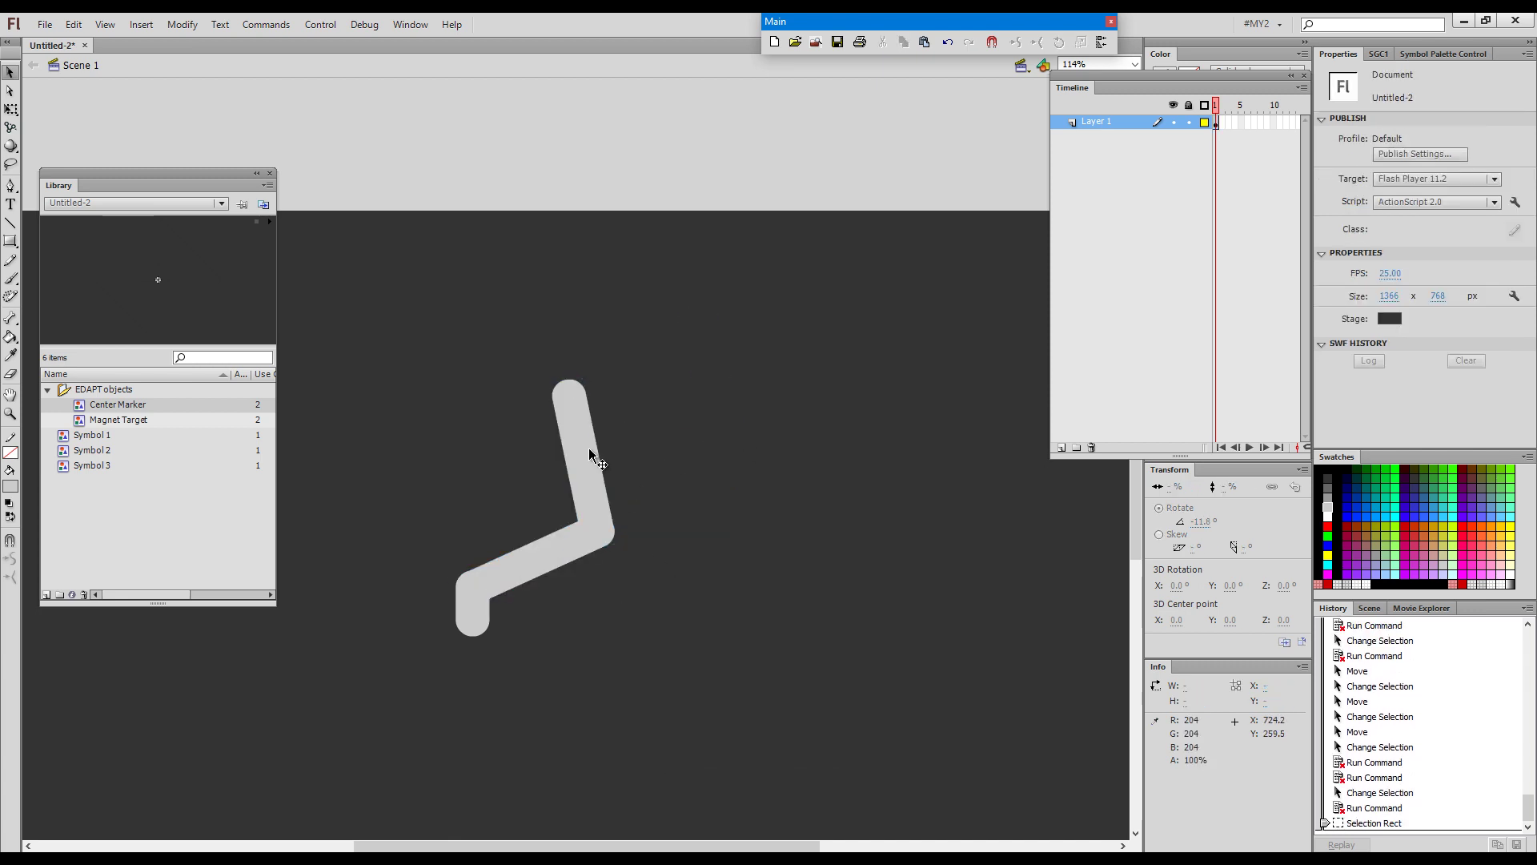
Select the whole chain from the upper capsule, repeat the chain selection starting from the short capsule, and clear the selection
left_click(582, 466)
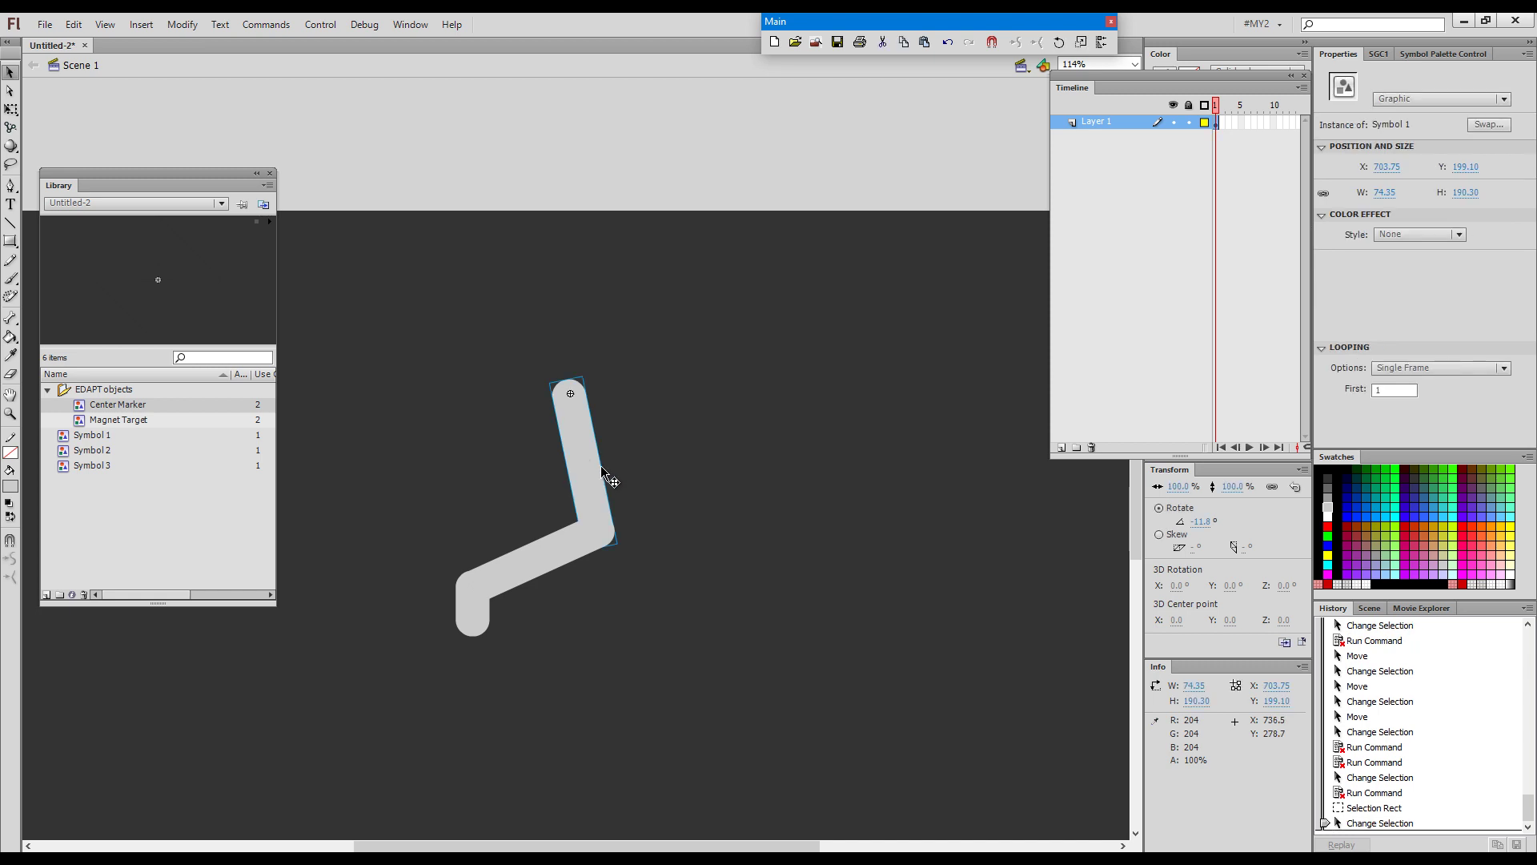
key("1")
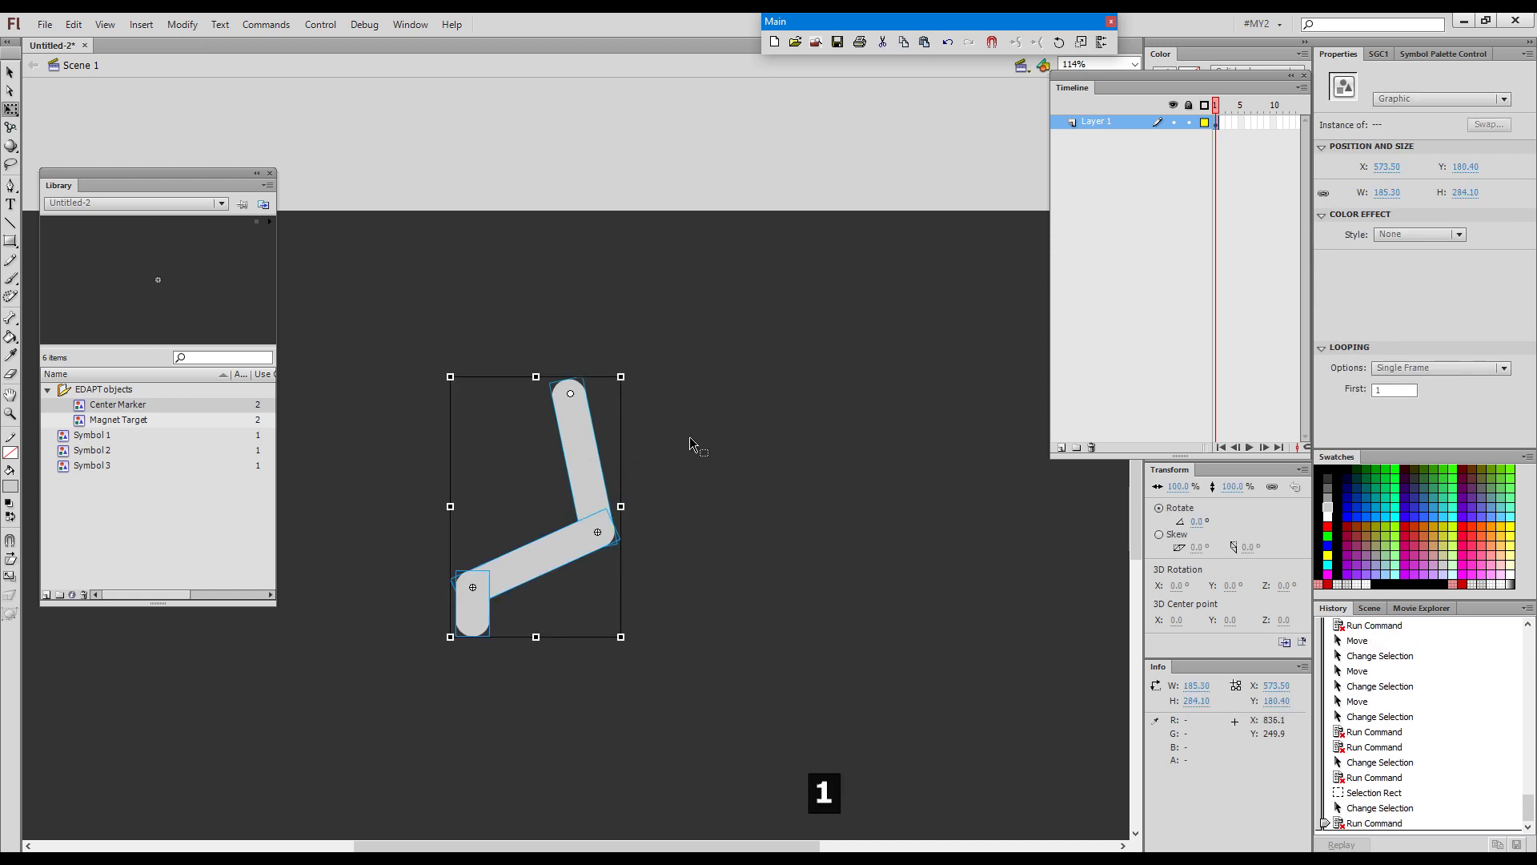
left_click(480, 684)
left_click(469, 626)
key("shift+1")
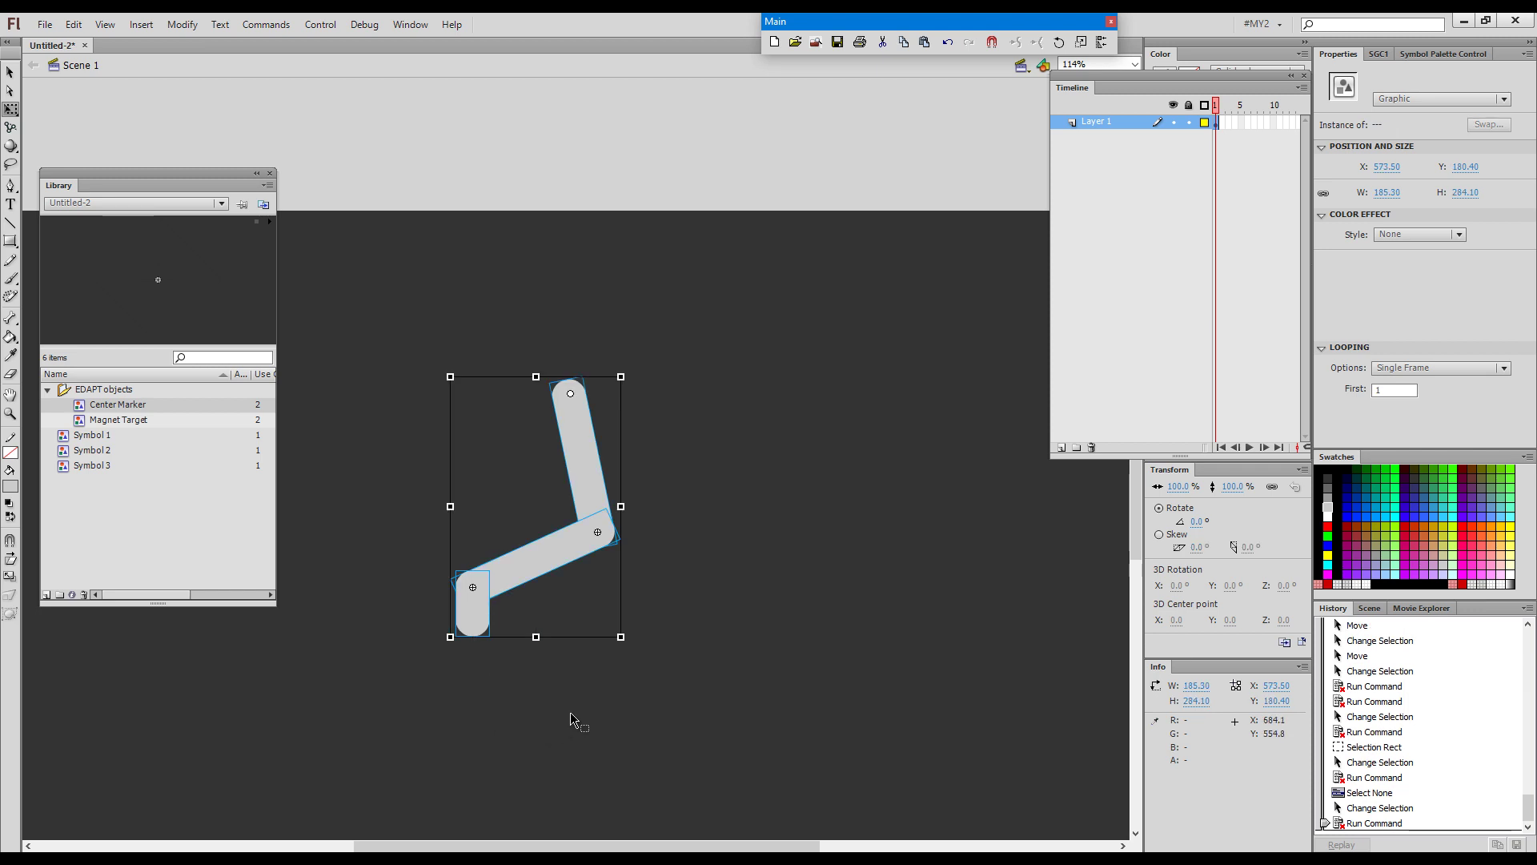
left_click(712, 464)
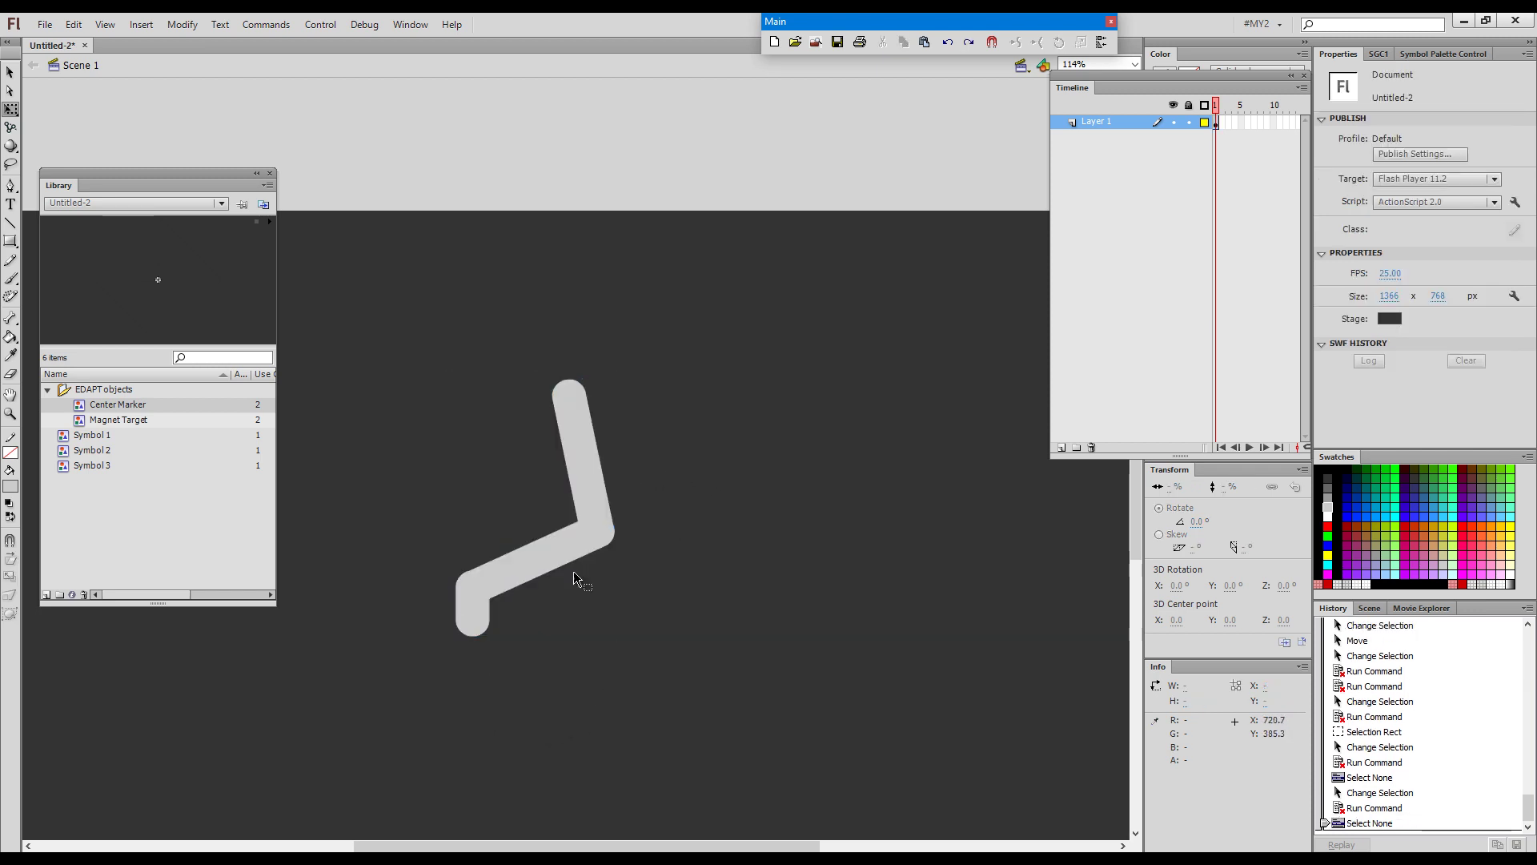
Select the entire limb from the upper capsule, rotate it about 22° counterclockwise around its top joint and deselect
left_click(586, 457)
key("shift+1")
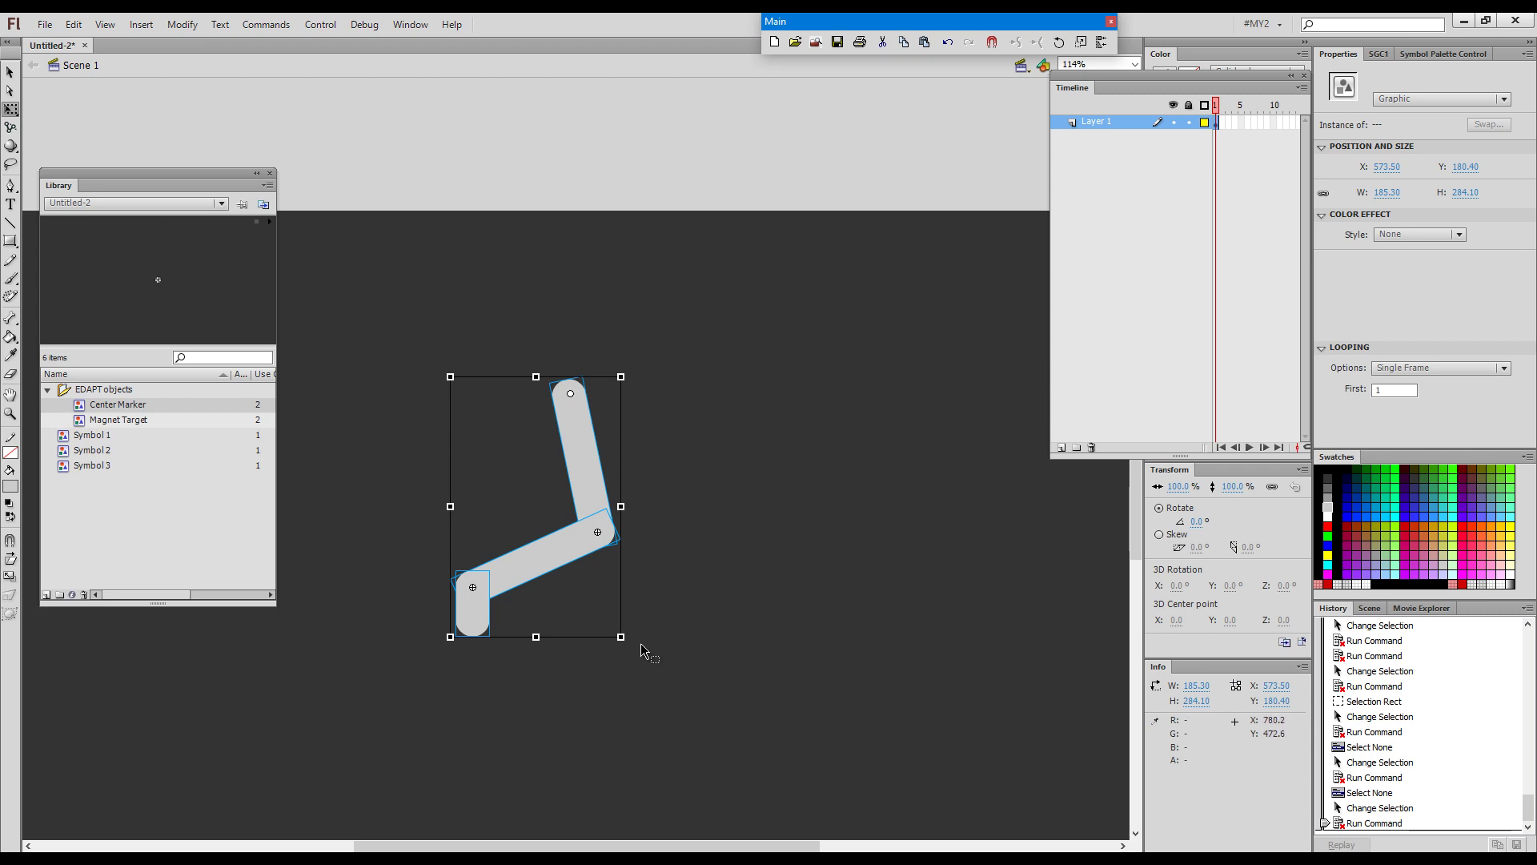
left_click_drag(637, 637, 803, 515)
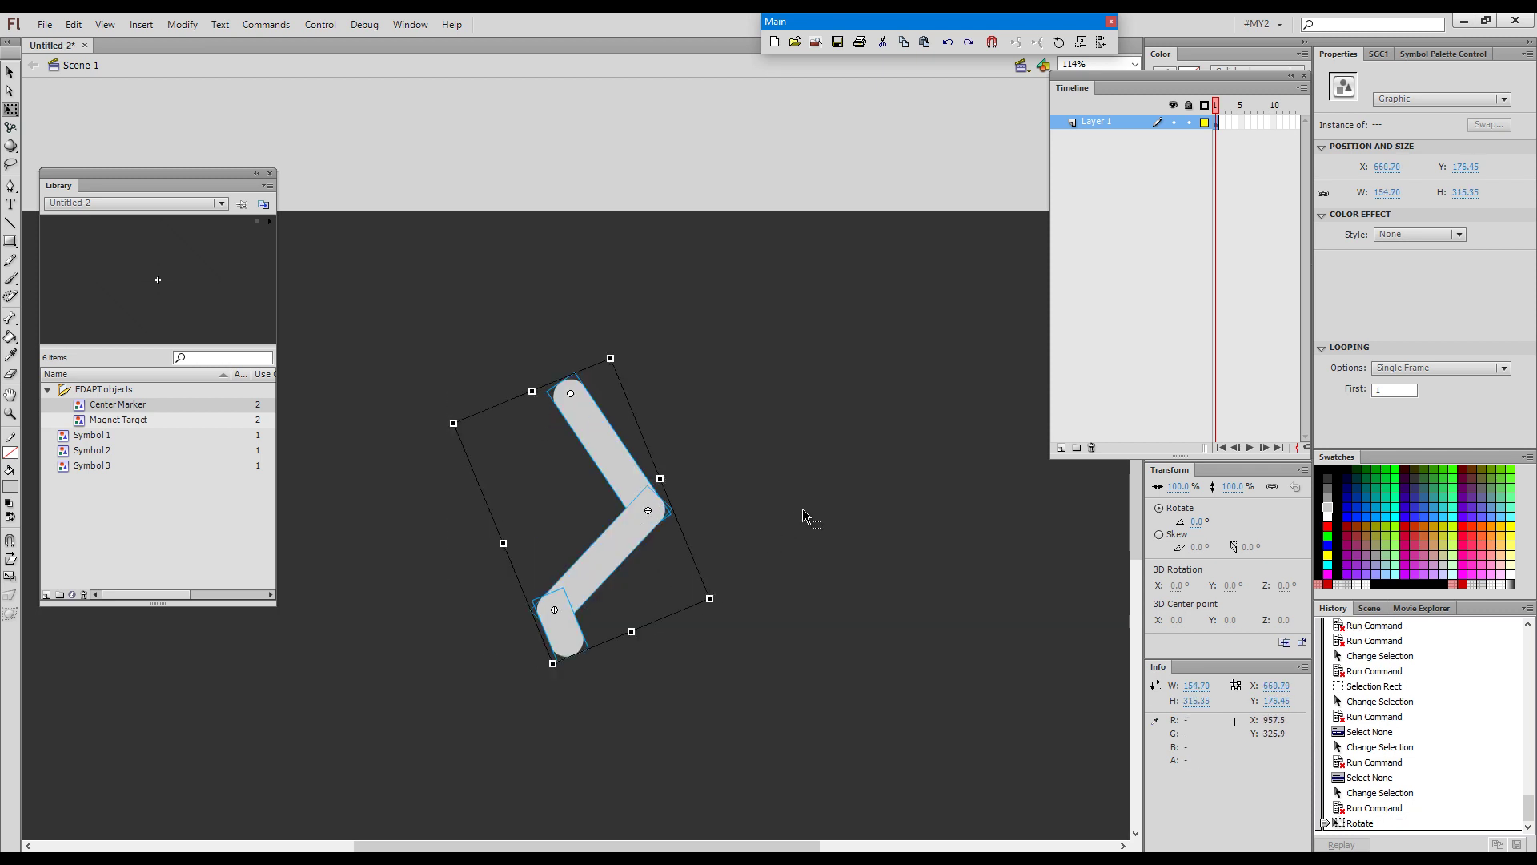
left_click(775, 539)
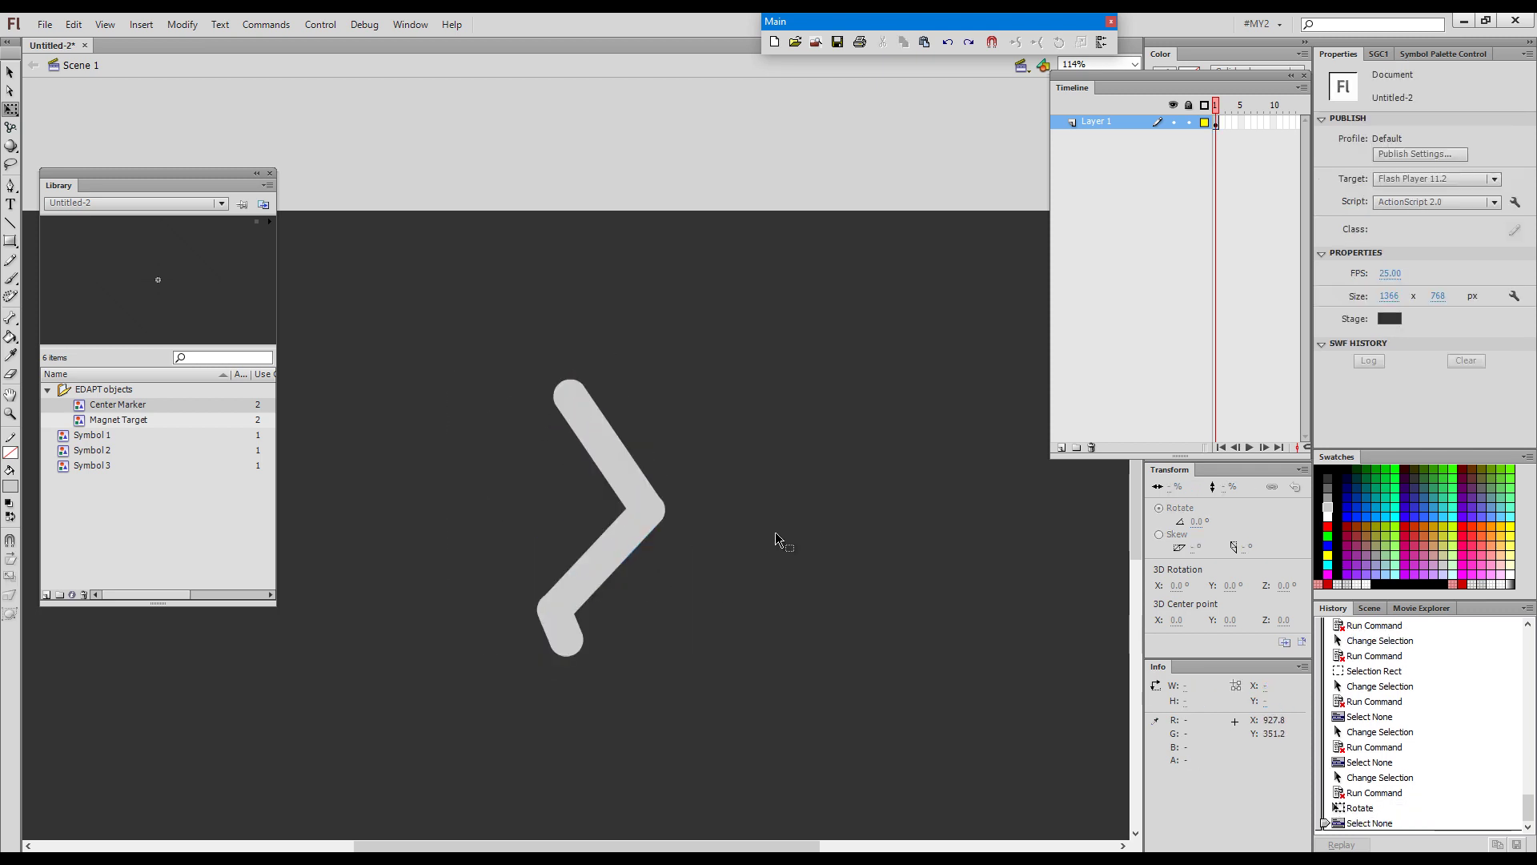
Select the middle capsule with its attached short capsule, rotate them counterclockwise around the middle joint and deselect
left_click(603, 570)
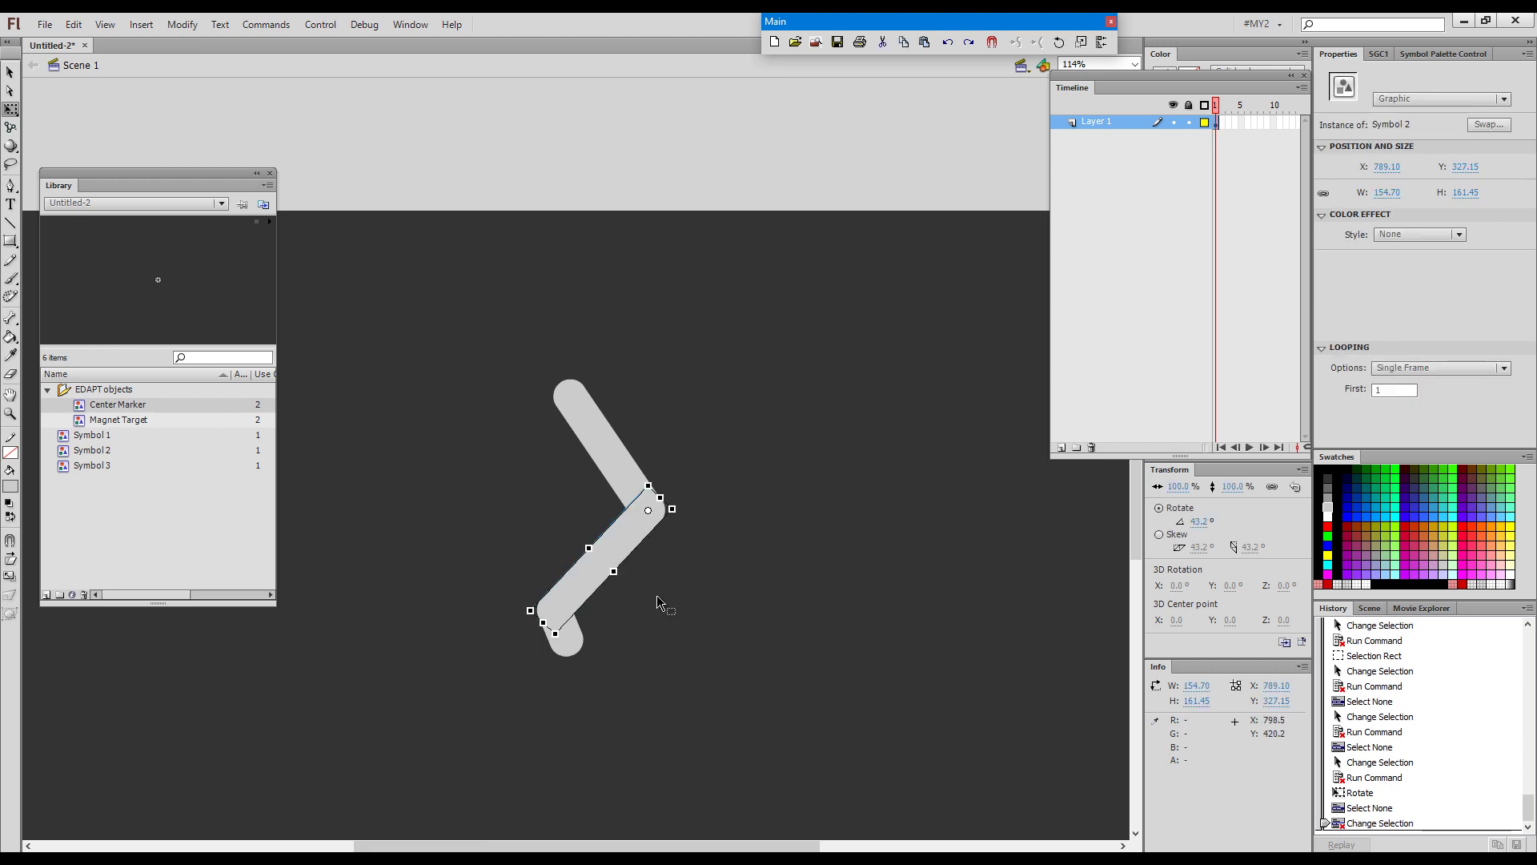
key("1")
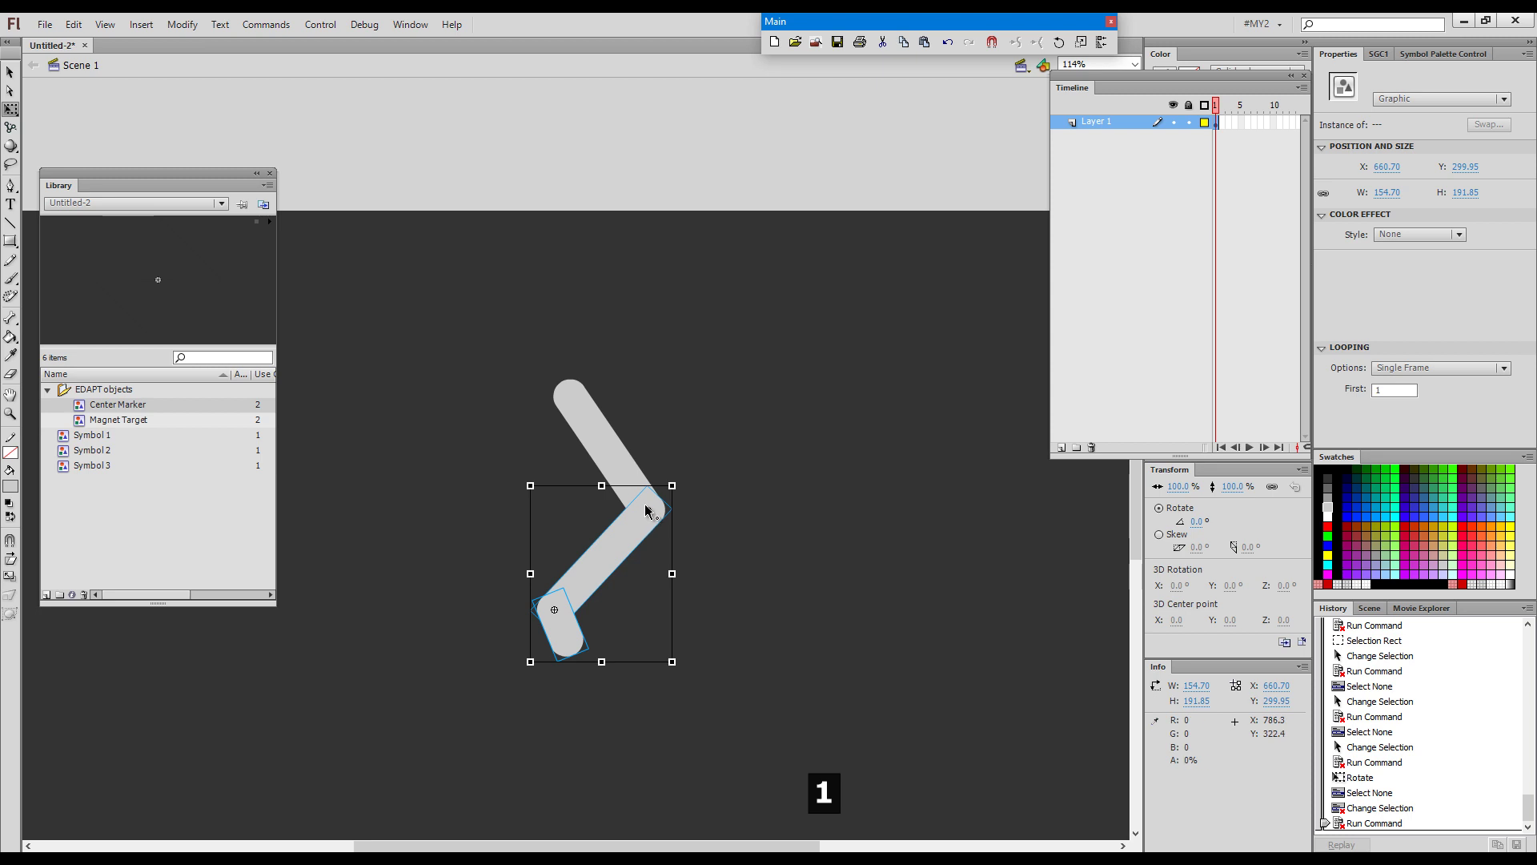
left_click_drag(688, 661, 759, 651)
left_click(655, 711)
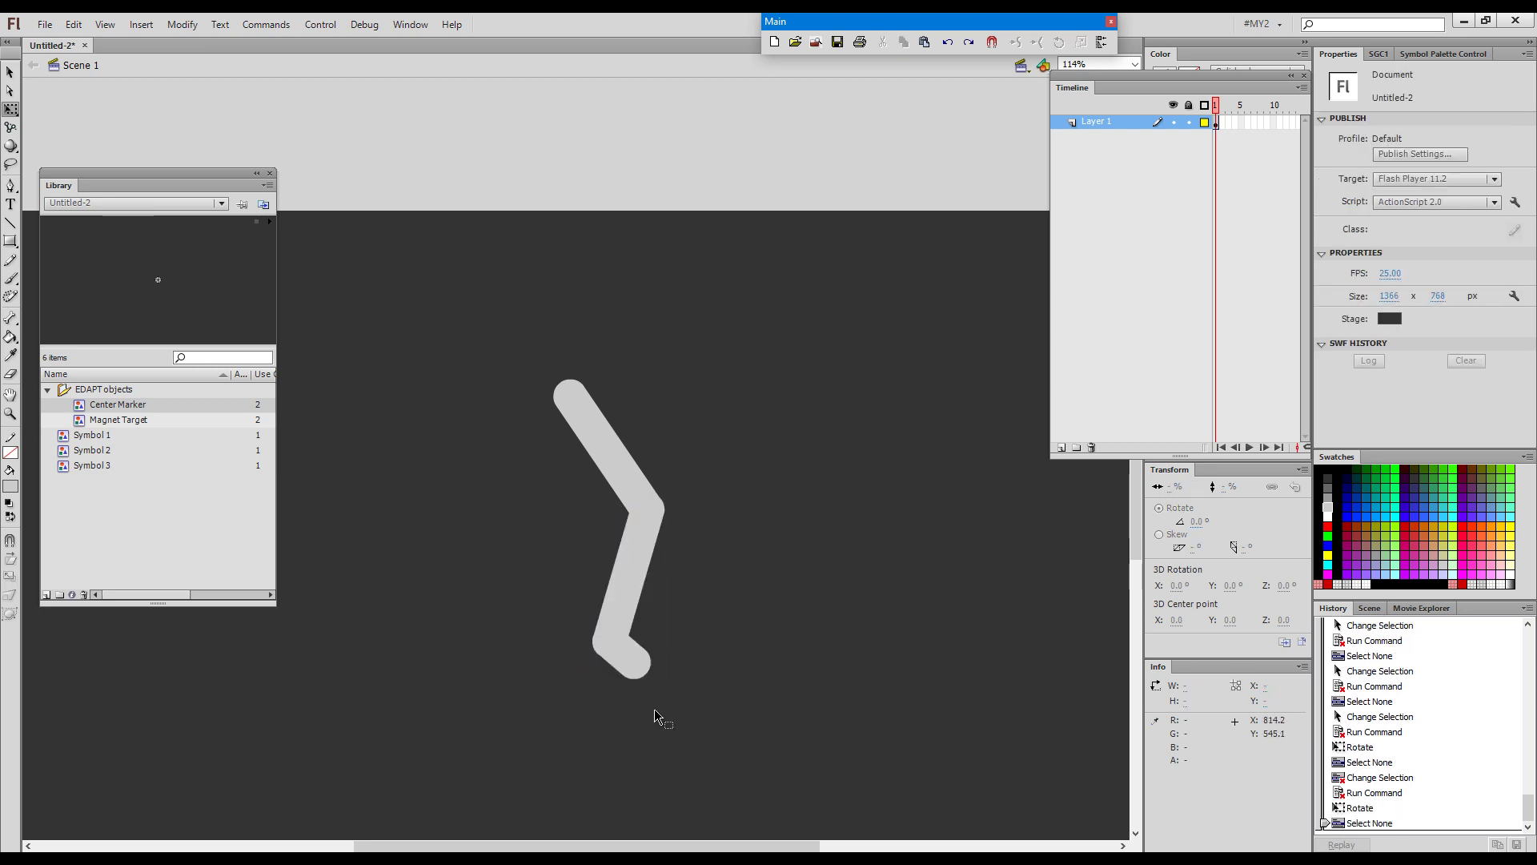
Select the full chain from the short capsule, rotate the limb clockwise around its top joint and deselect
left_click(638, 670)
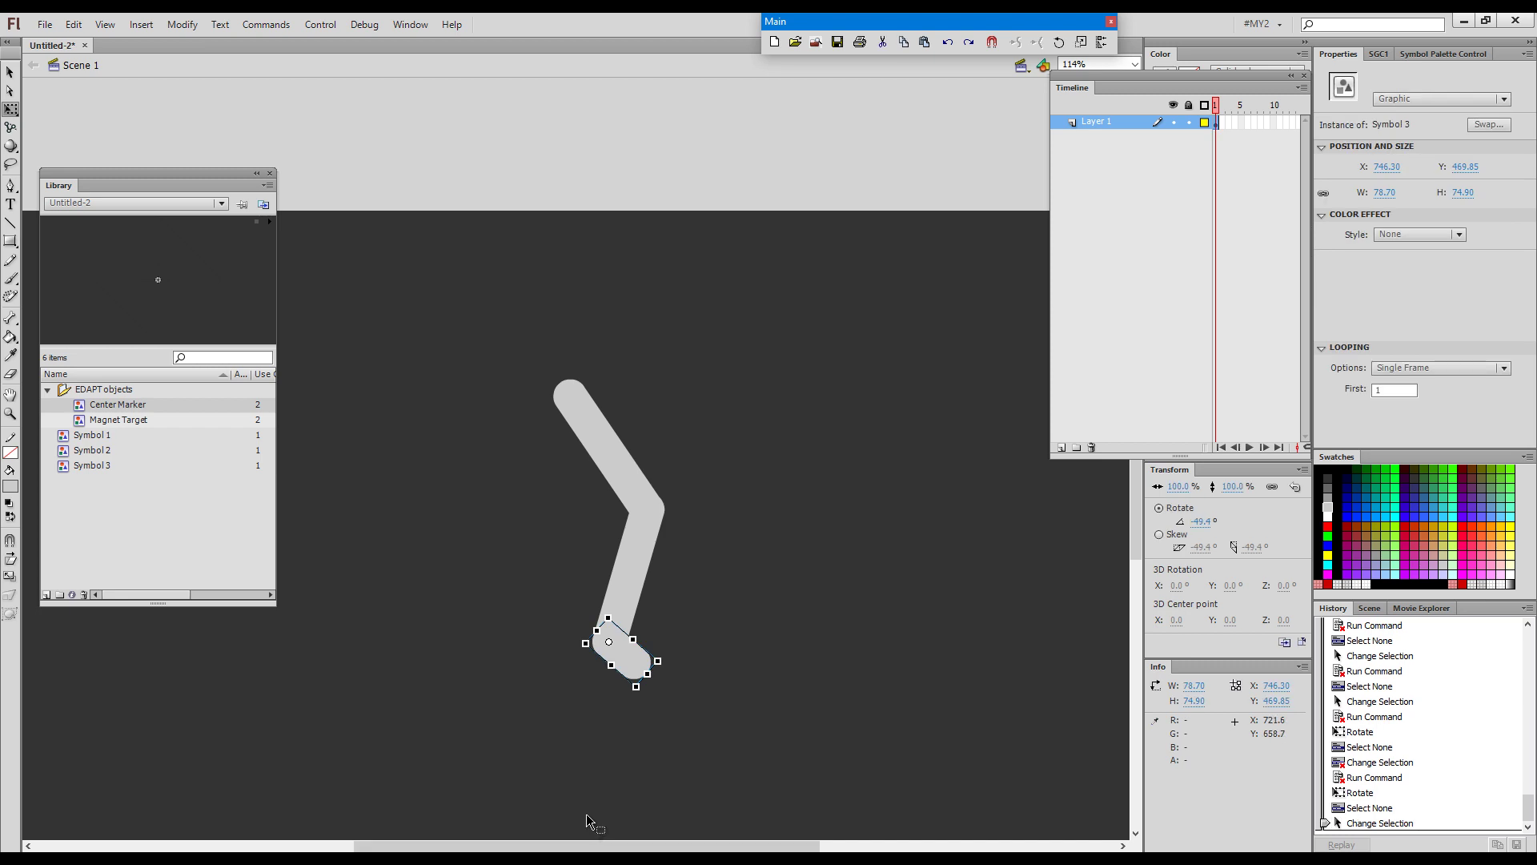
key("shift")
key("shift+1")
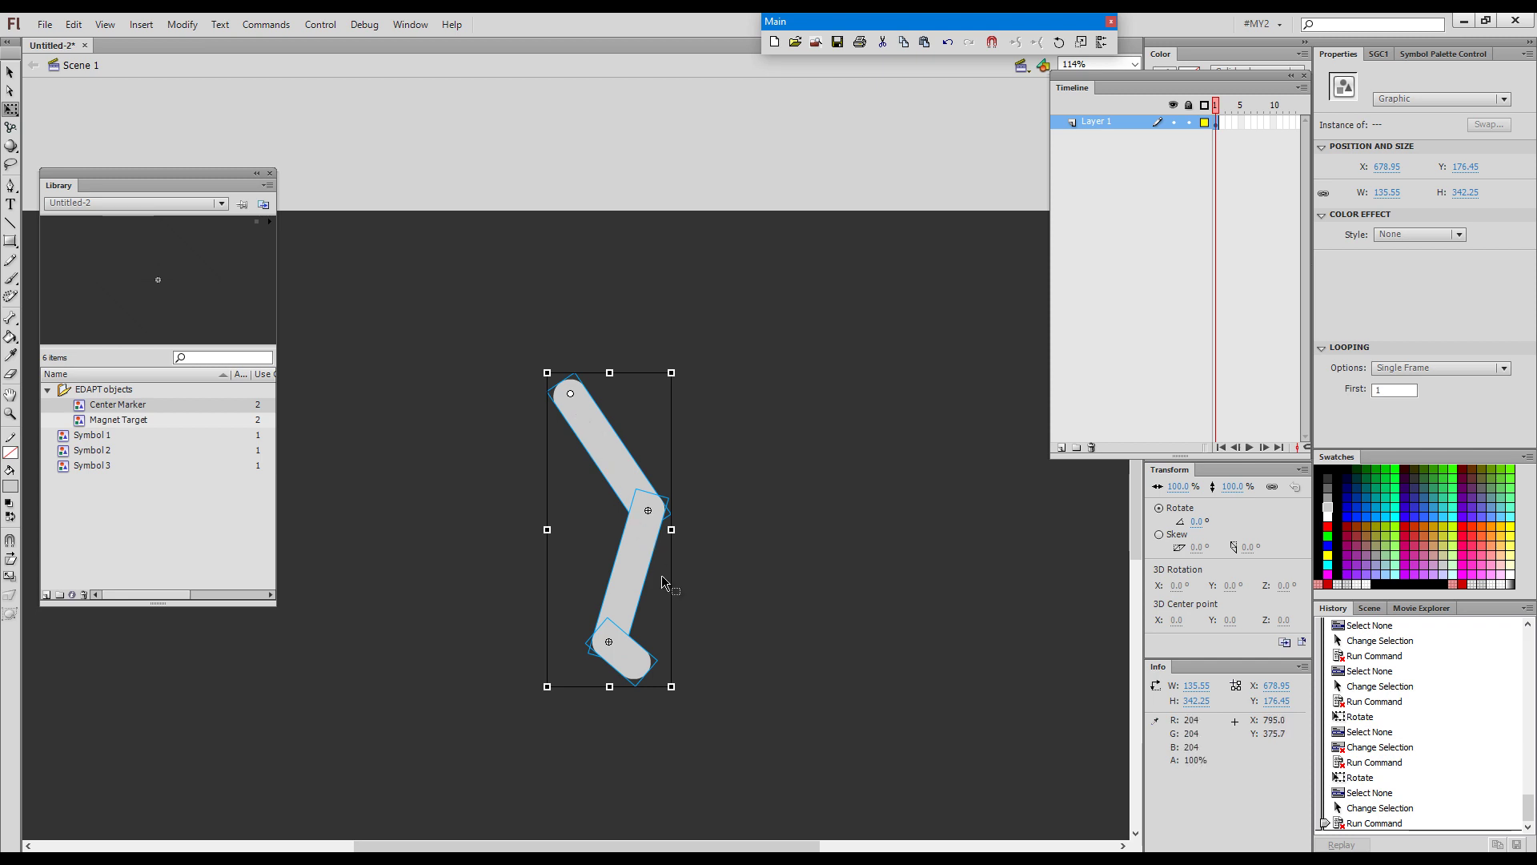
left_click_drag(688, 684, 577, 708)
left_click(649, 636)
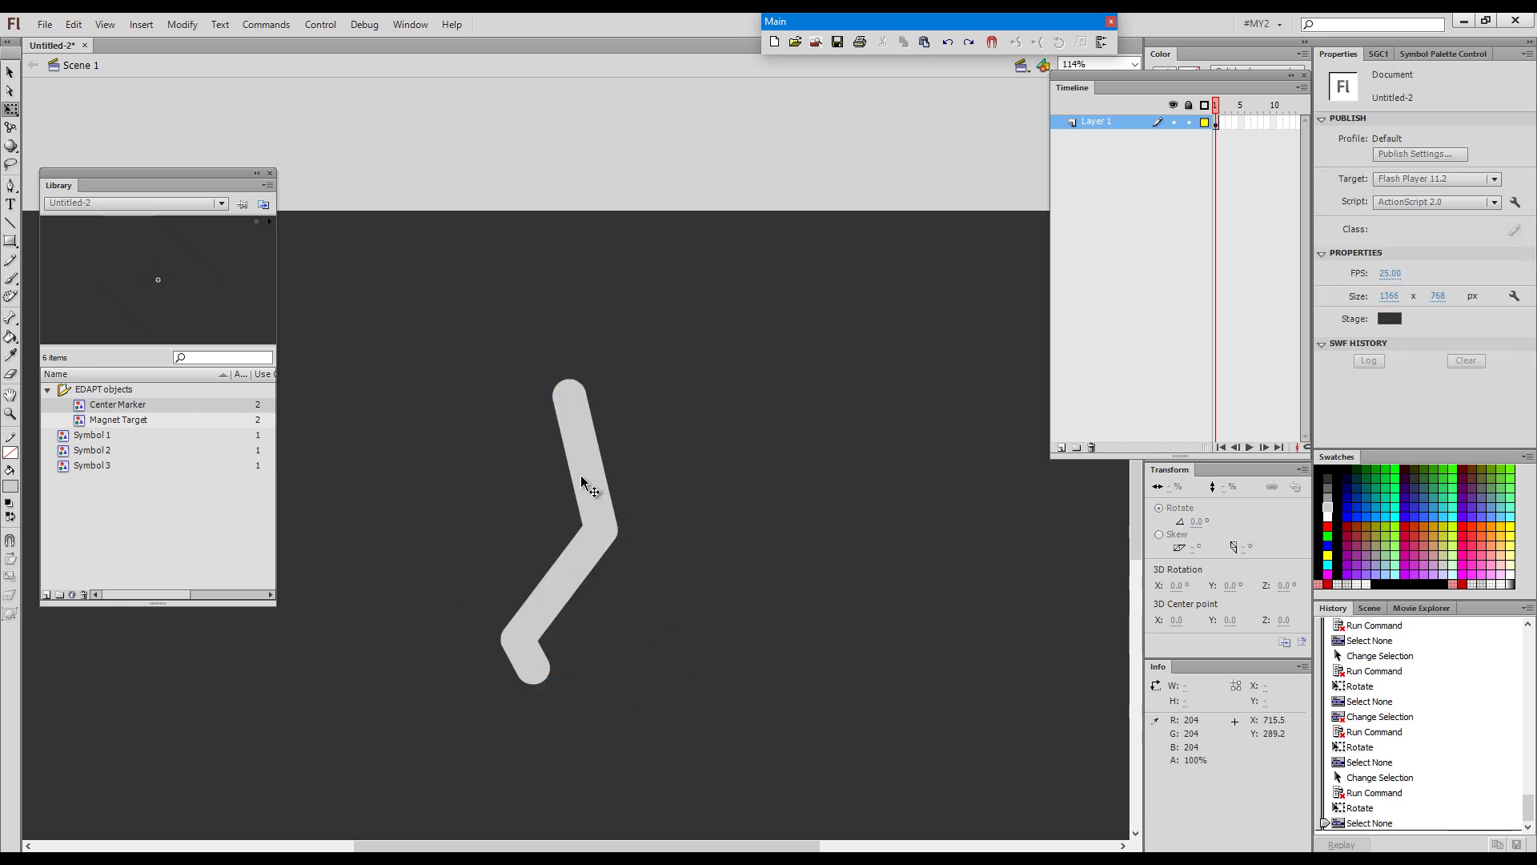
Pose the limb with KineFlex, swinging the upper capsule to about -16° with the short capsule nearly vertical
key("g")
left_click_drag(593, 470, 474, 695)
key("alt")
left_click_drag(537, 499, 585, 504)
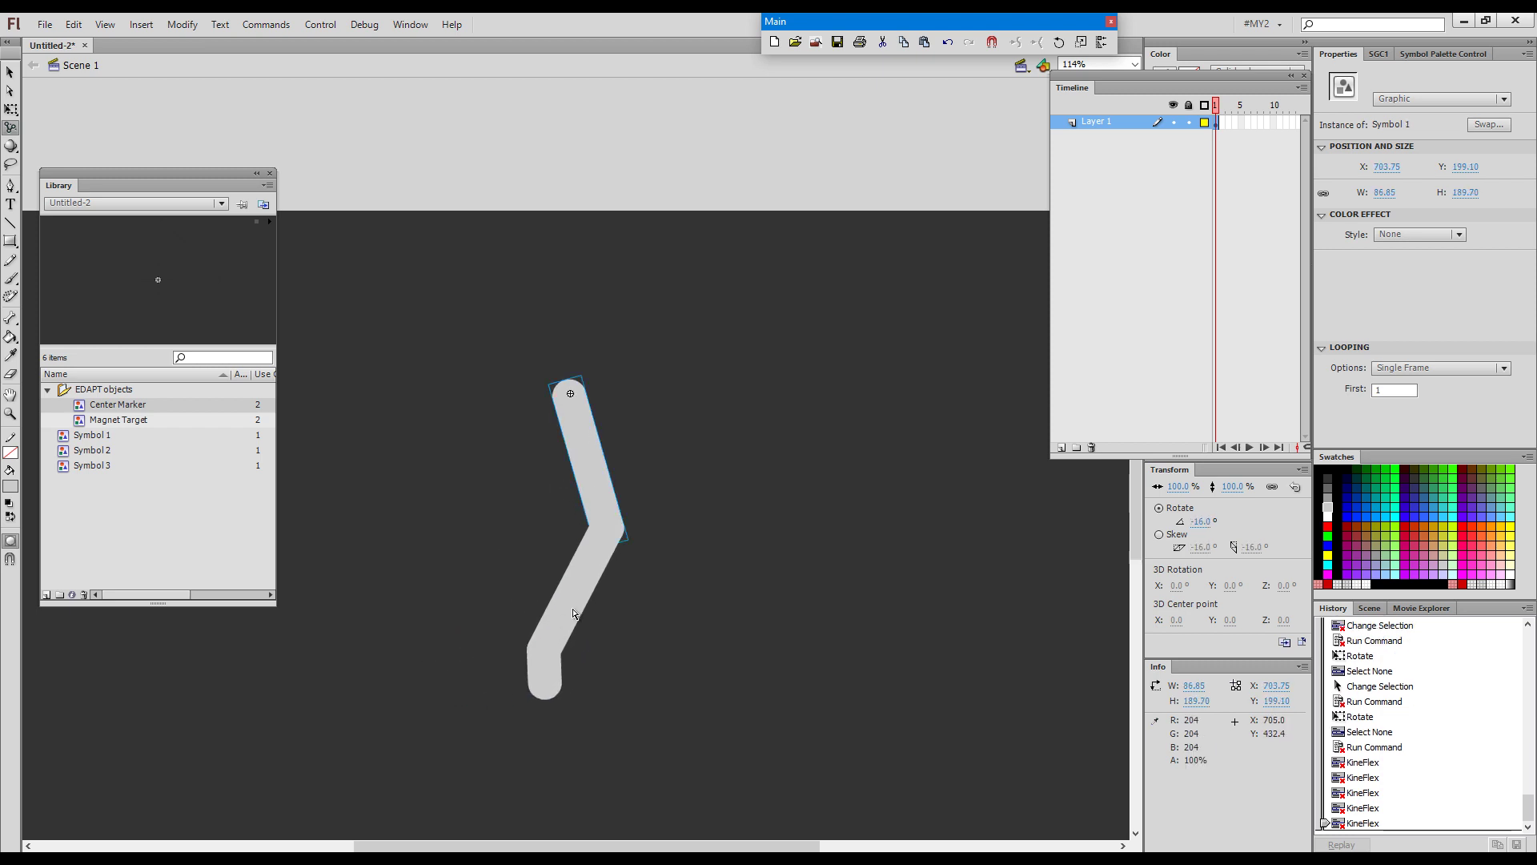
Detach the middle and short capsules with KineFlex, select the whole chain from the upper capsule and rejoin it with Smart Magnet Joint
left_click_drag(582, 599, 714, 536)
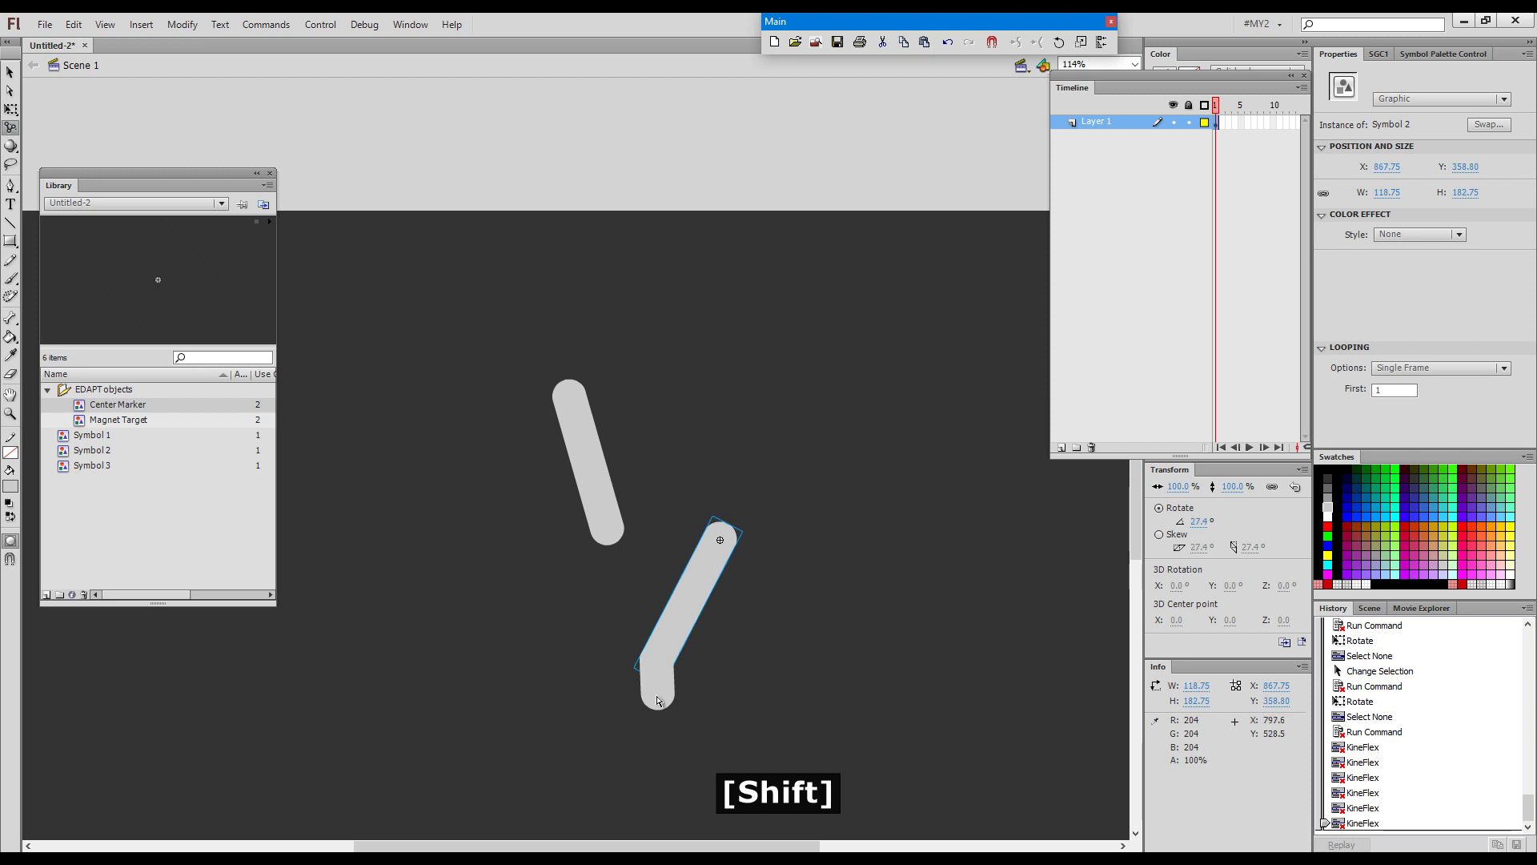
left_click_drag(654, 683, 578, 703)
left_click(594, 511, "shift")
key("1")
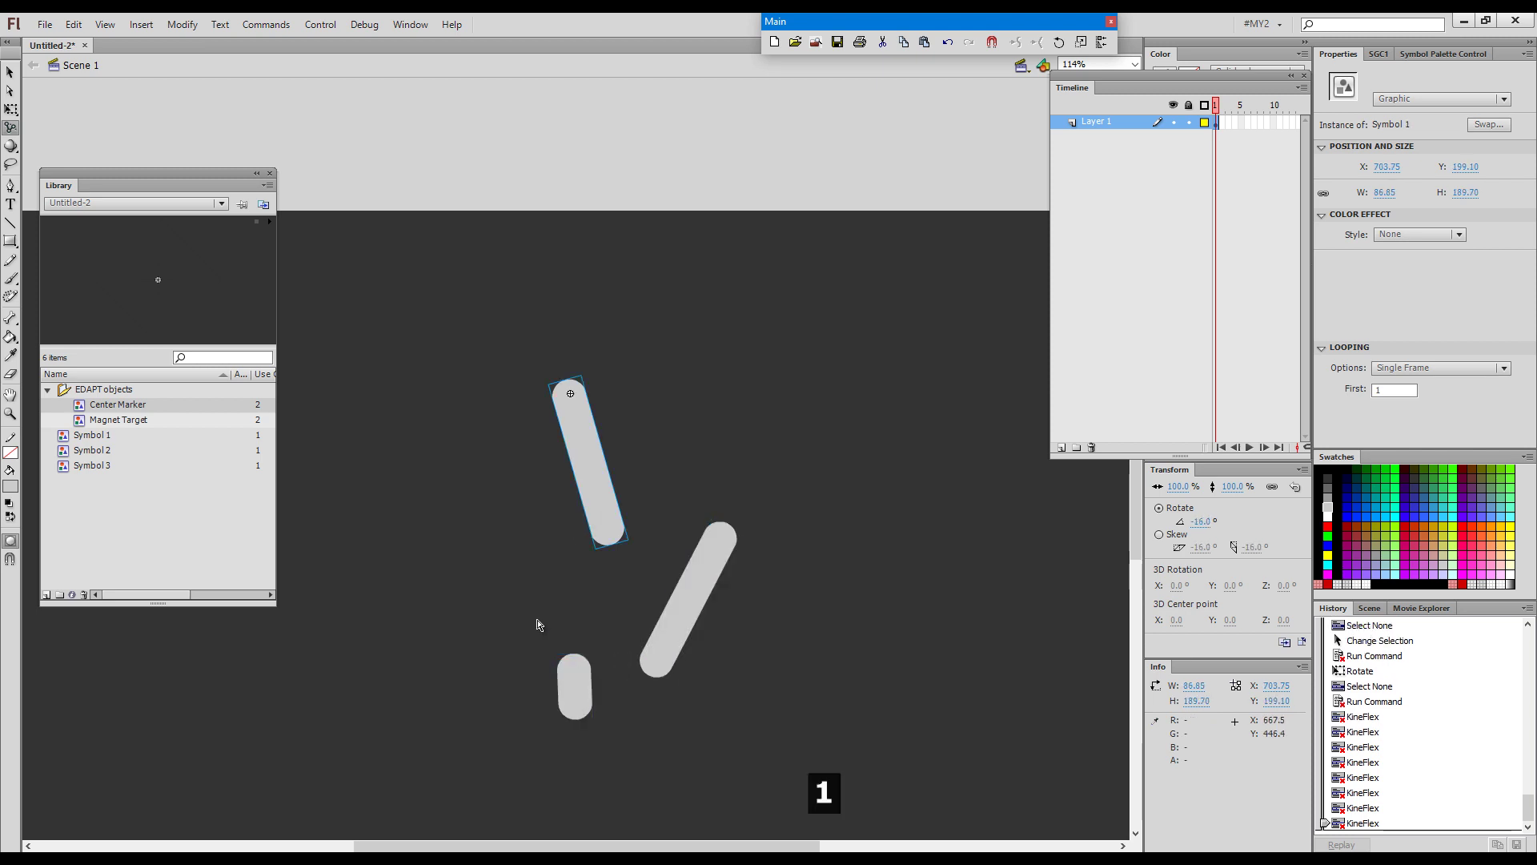
key("grave")
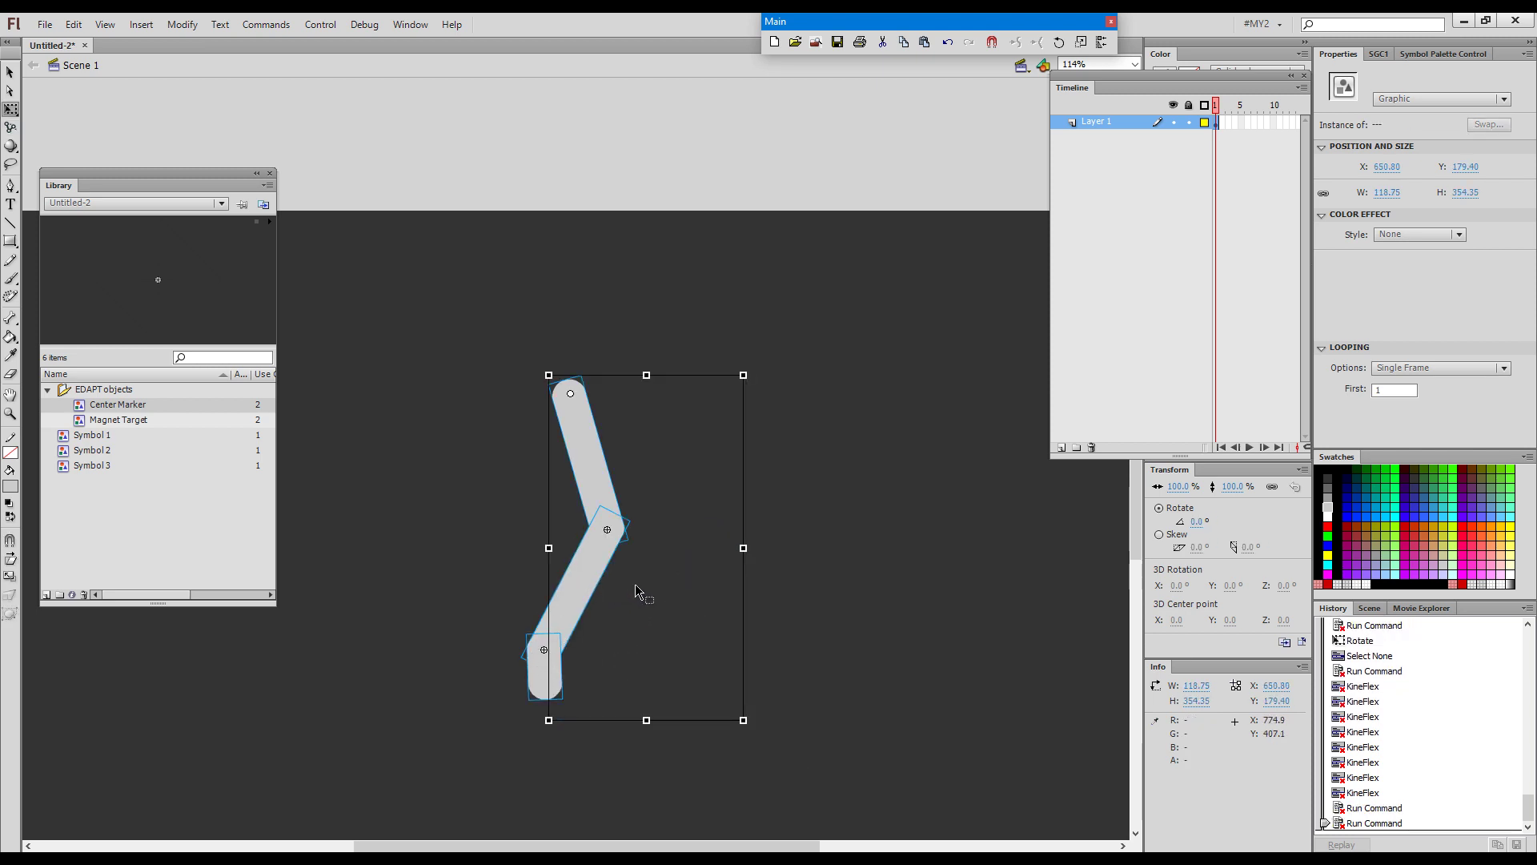
Move the short capsule away from the limb, snap the middle and upper capsules back to it with Smart Magnet Joint and deselect
left_click(671, 675)
left_click_drag(546, 674, 662, 690)
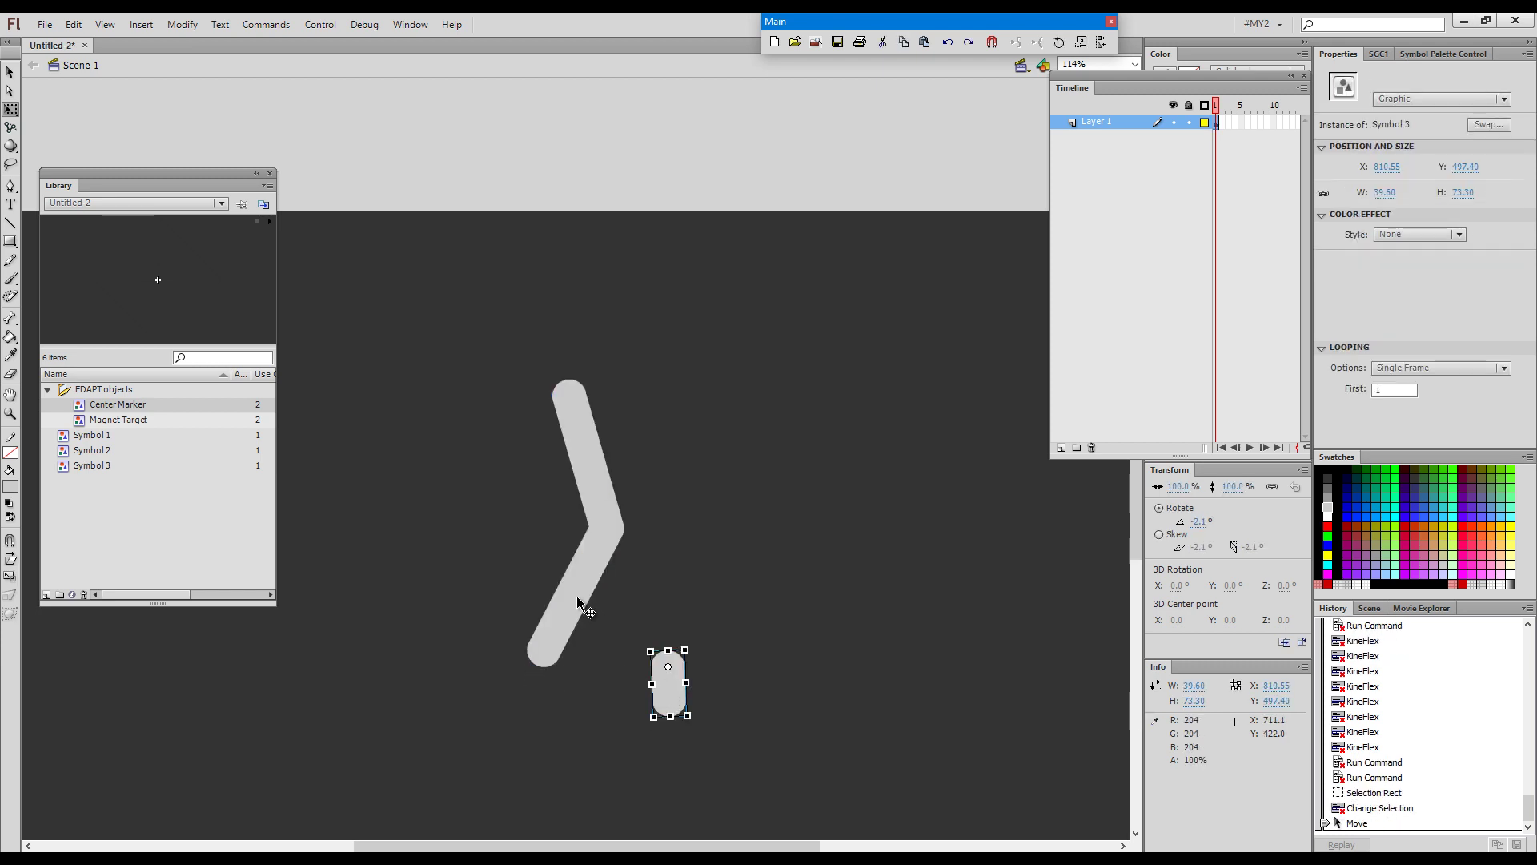
left_click(582, 612)
key("ctrl+grave")
left_click(594, 514)
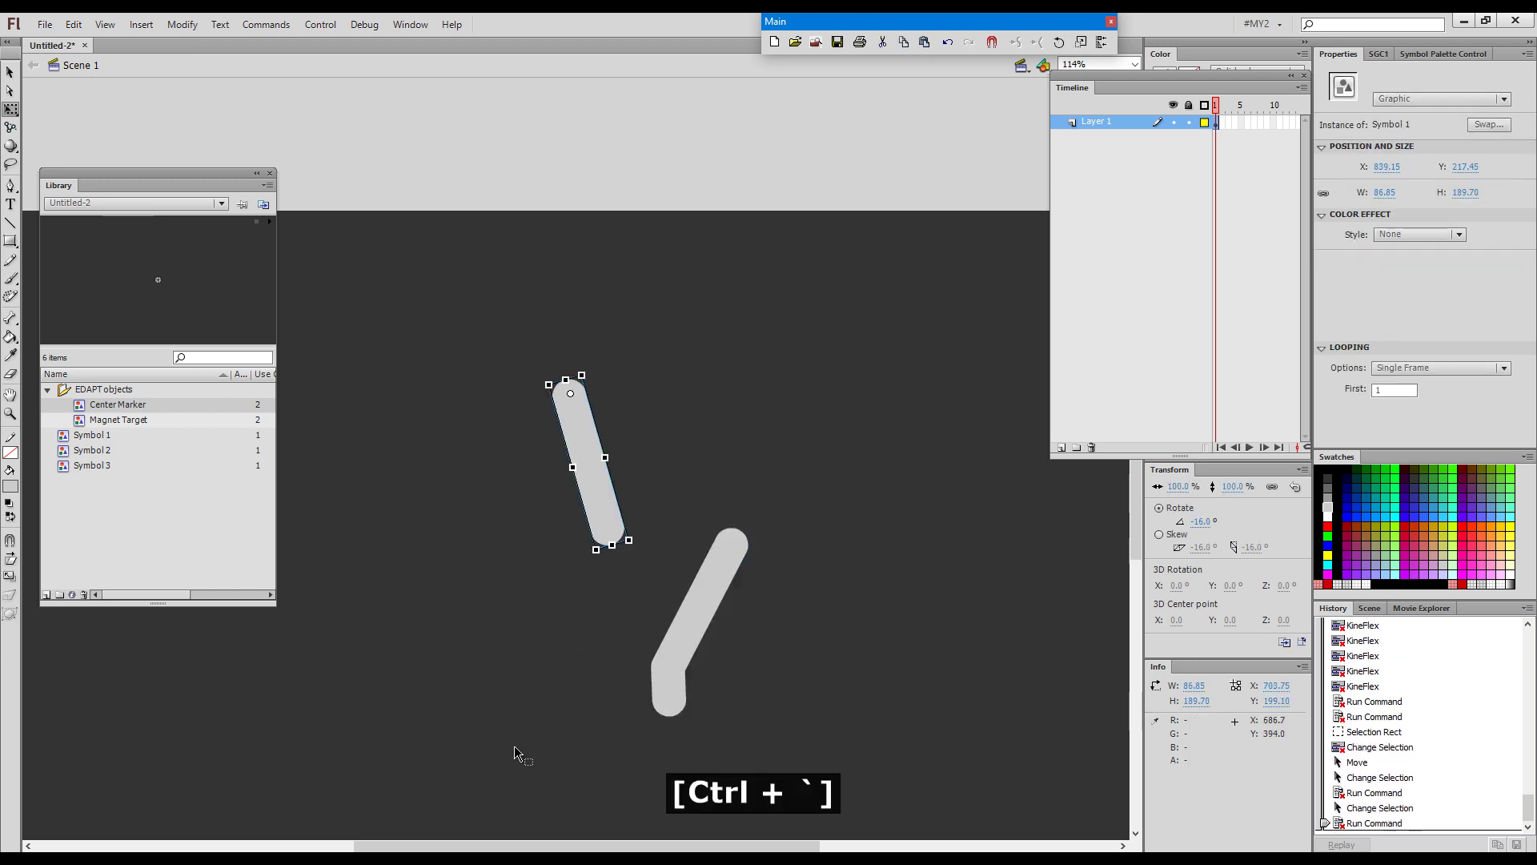
key("ctrl+grave")
left_click(561, 602)
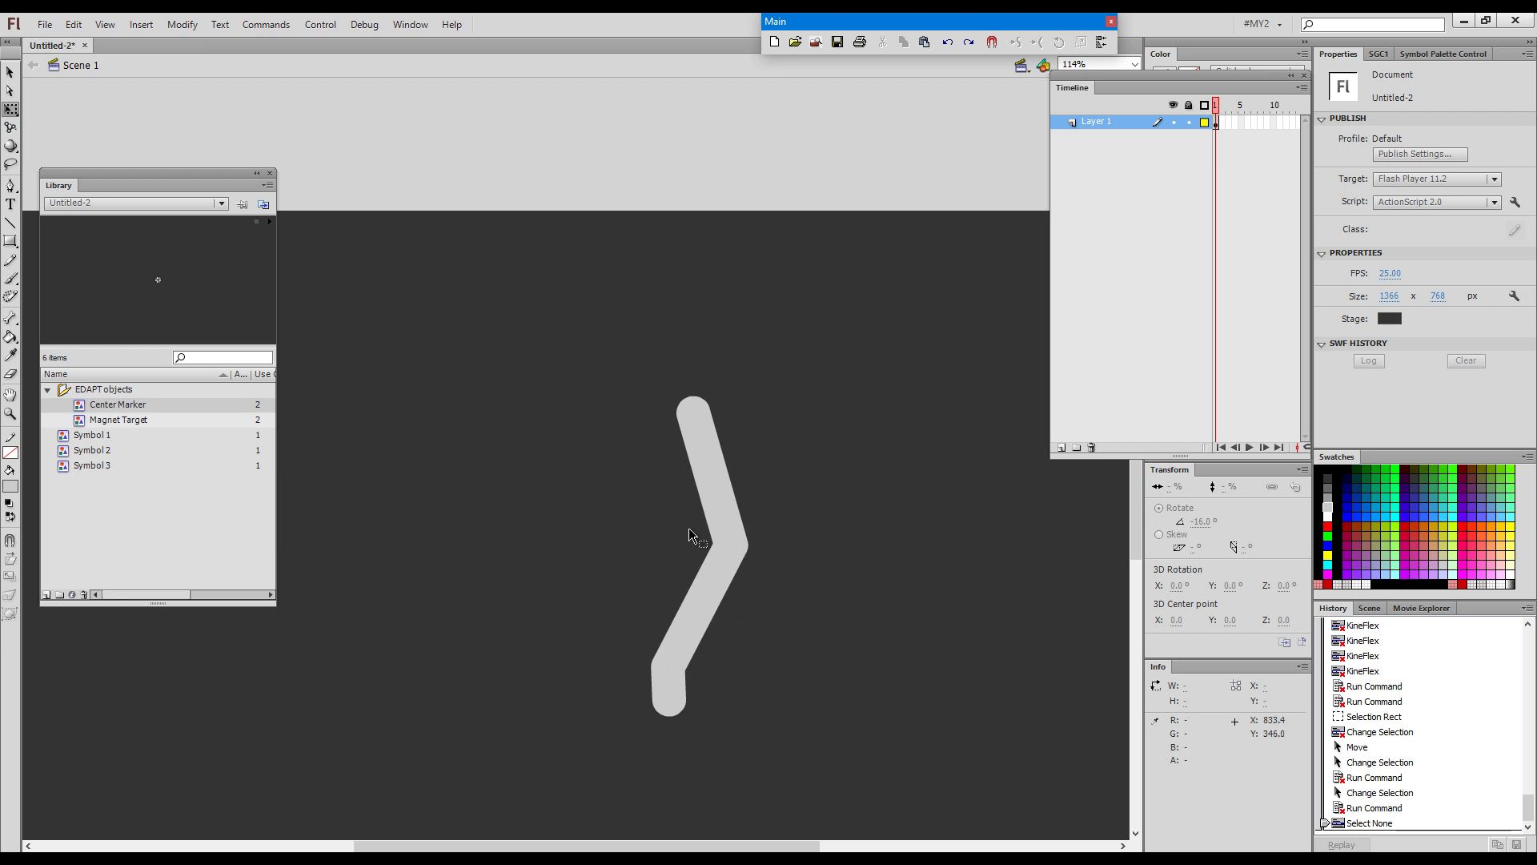
Distribute the three capsules to separate layers and delete the empty Layer 1
left_click_drag(809, 363, 597, 746)
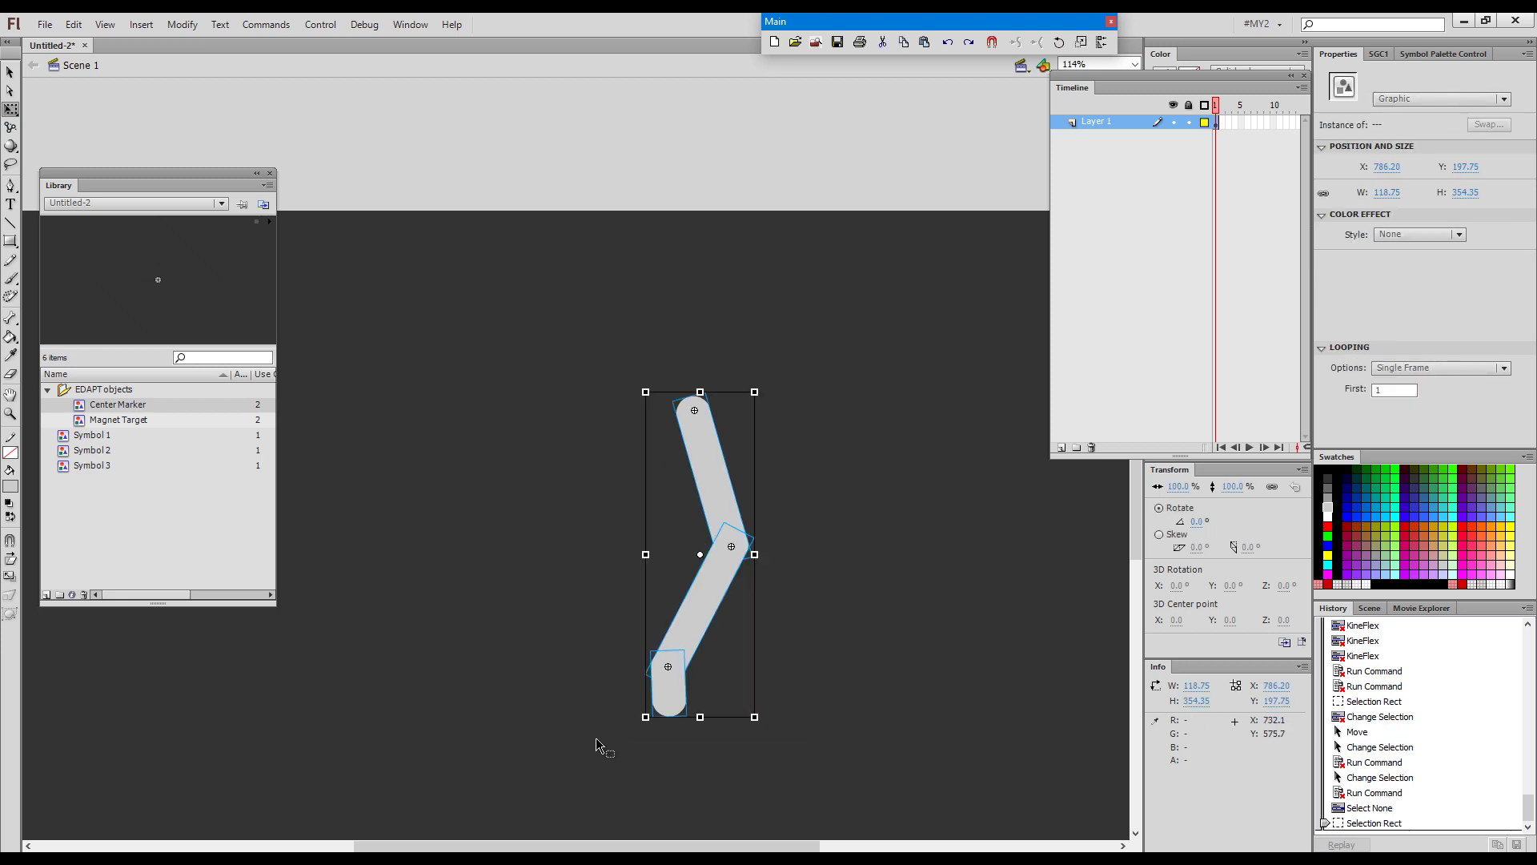
right_click(704, 622)
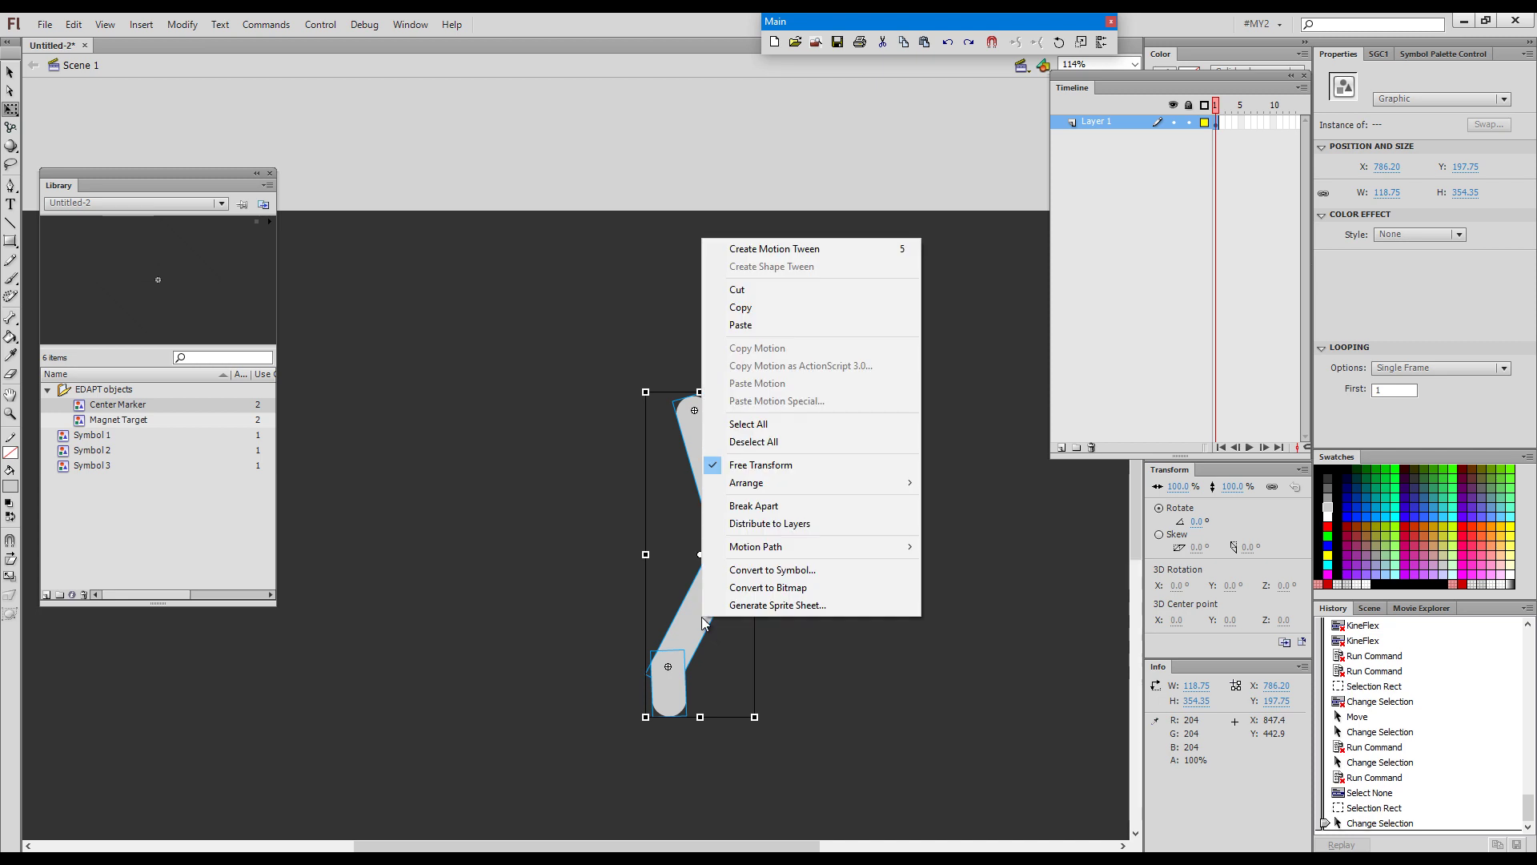
left_click(765, 529)
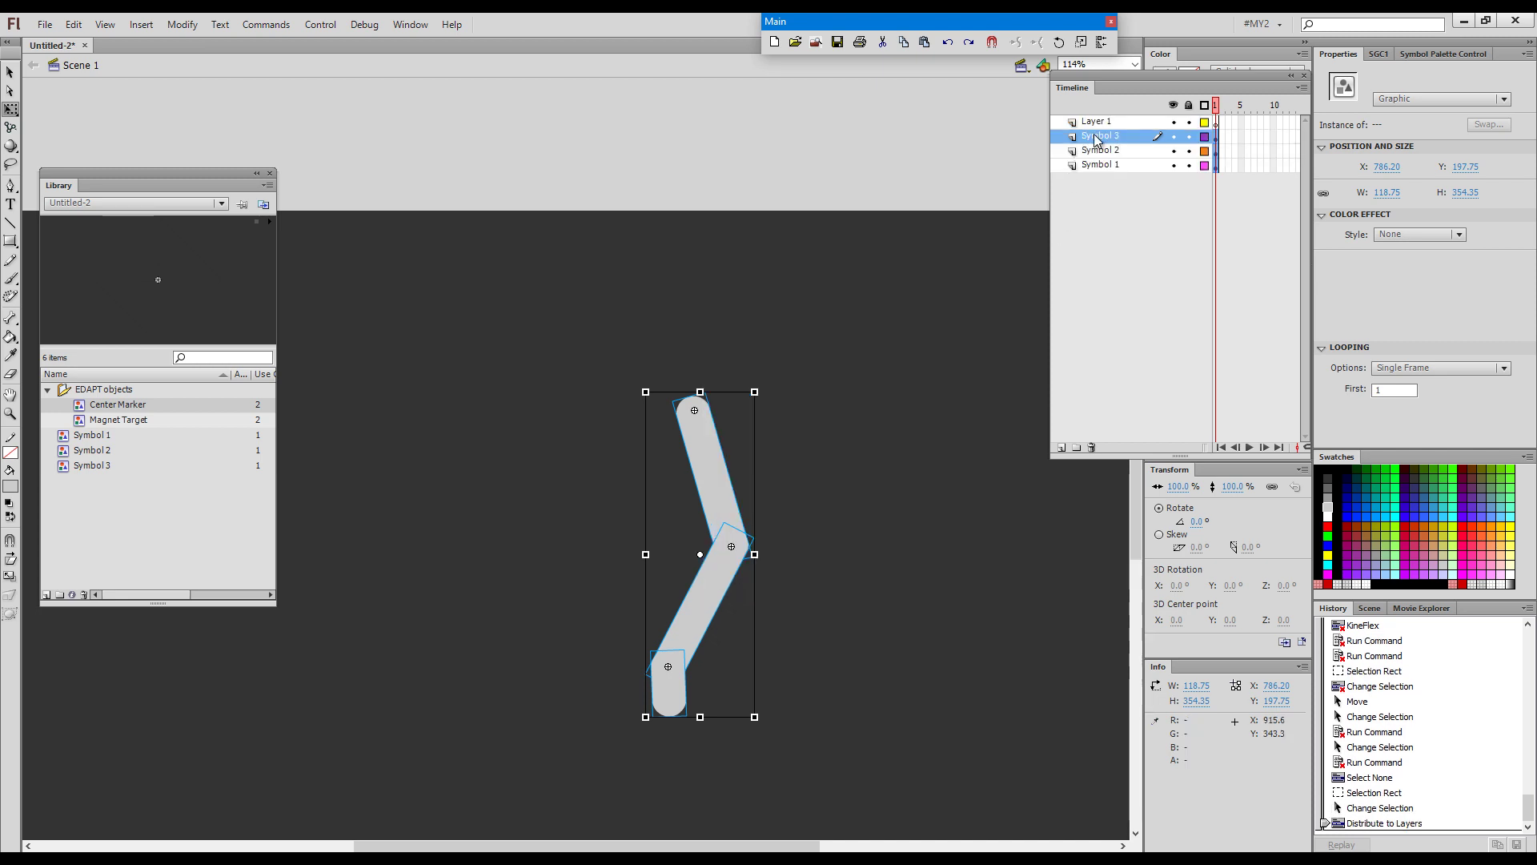
left_click(1097, 192)
left_click(1092, 447)
Add keyframes at frame 12 on all three layers and swing the limb up to the left with KineFlex
left_click(1285, 152)
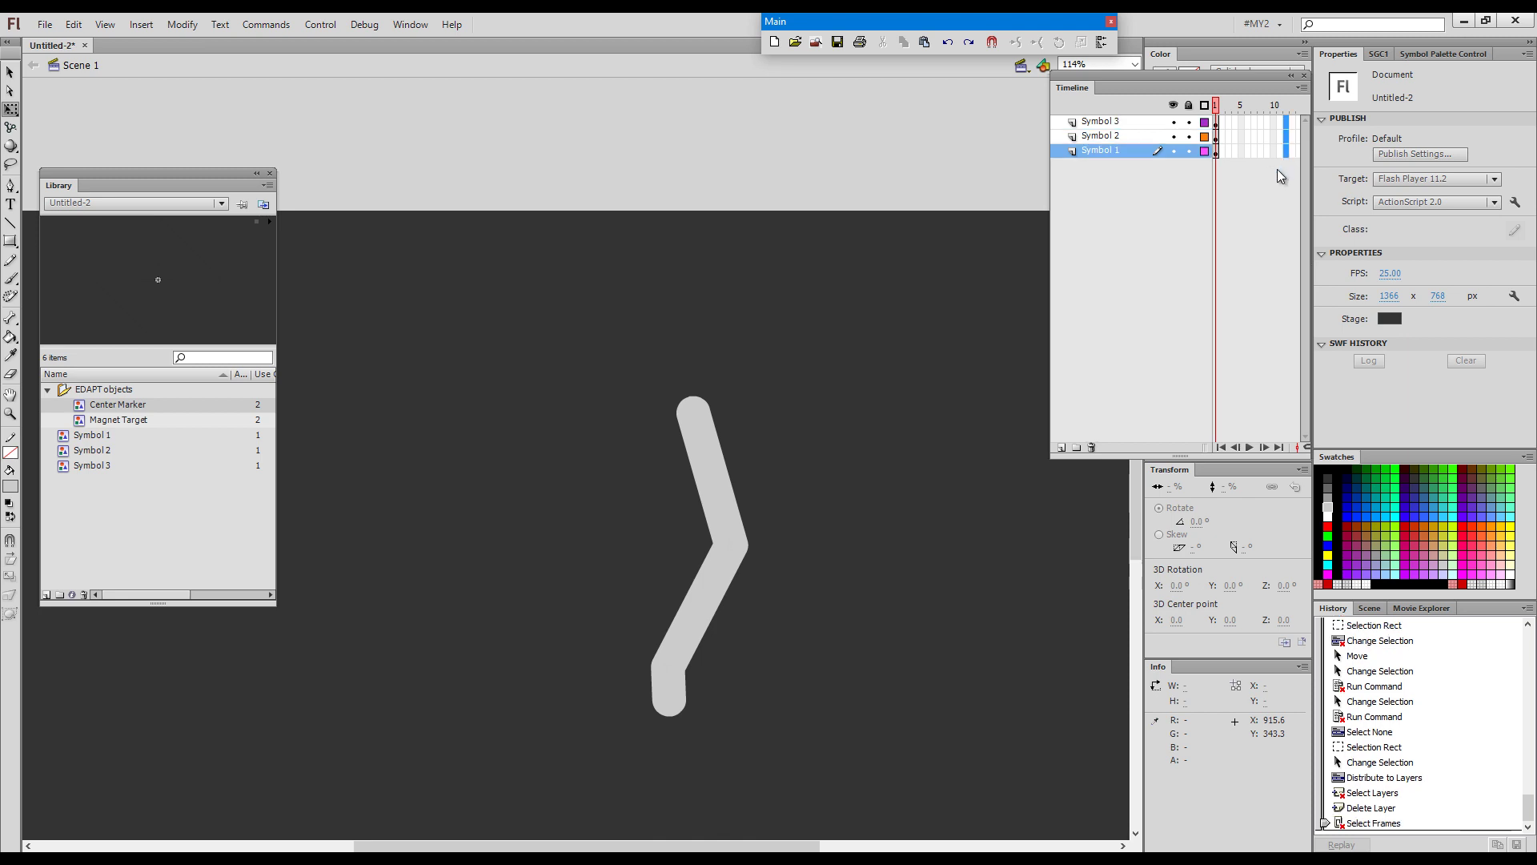
key("x")
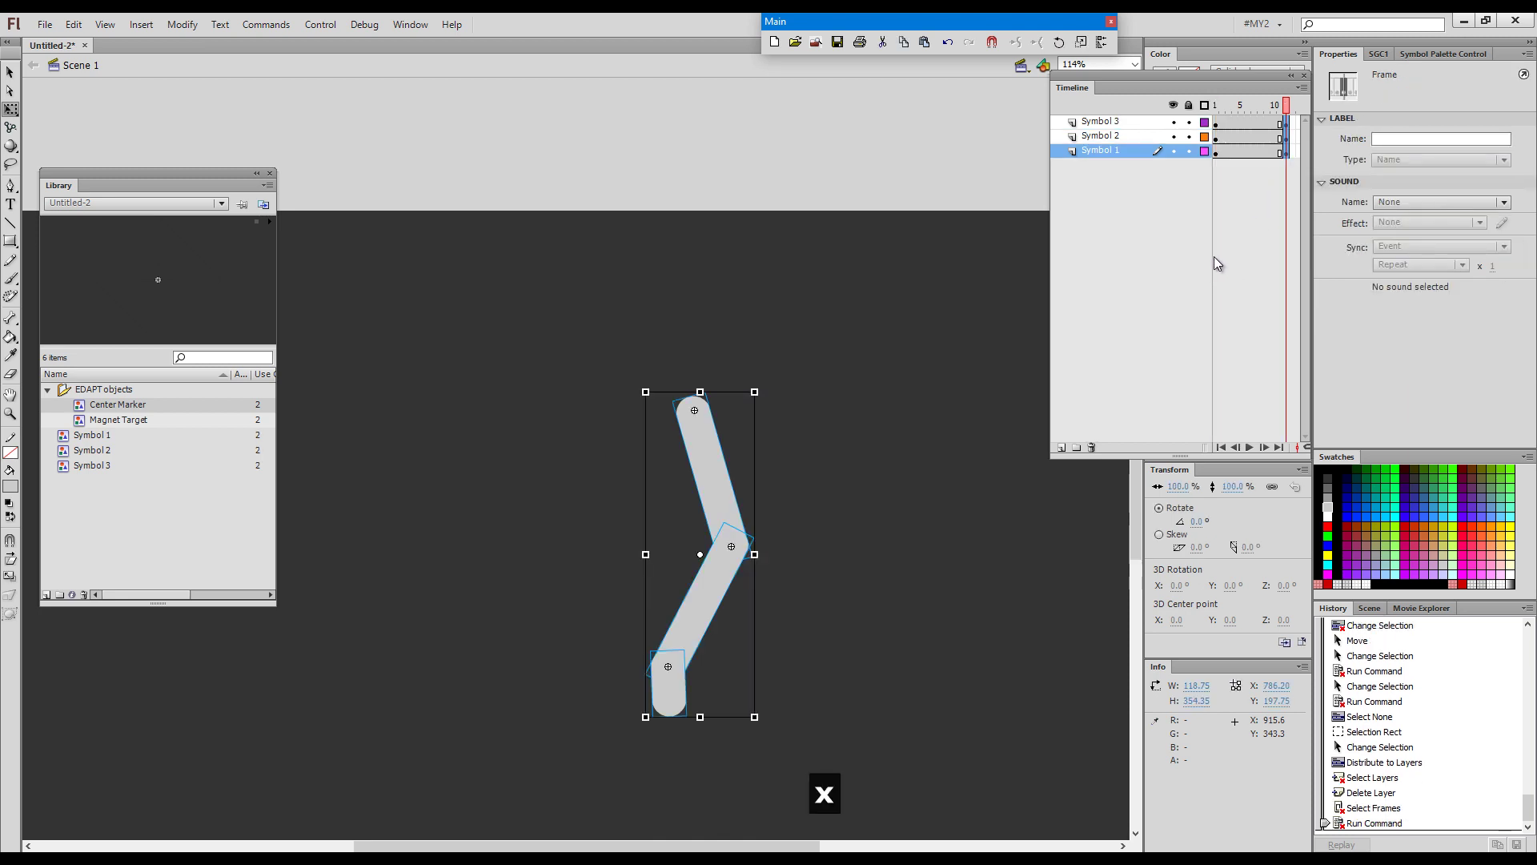
key("g")
left_click_drag(716, 459, 513, 458)
left_click(479, 454)
left_click_drag(395, 471, 400, 478)
Create classic tweens on all three layers between the two poses and scrub through the motion to inspect the joints
left_click_drag(1248, 125, 1248, 152)
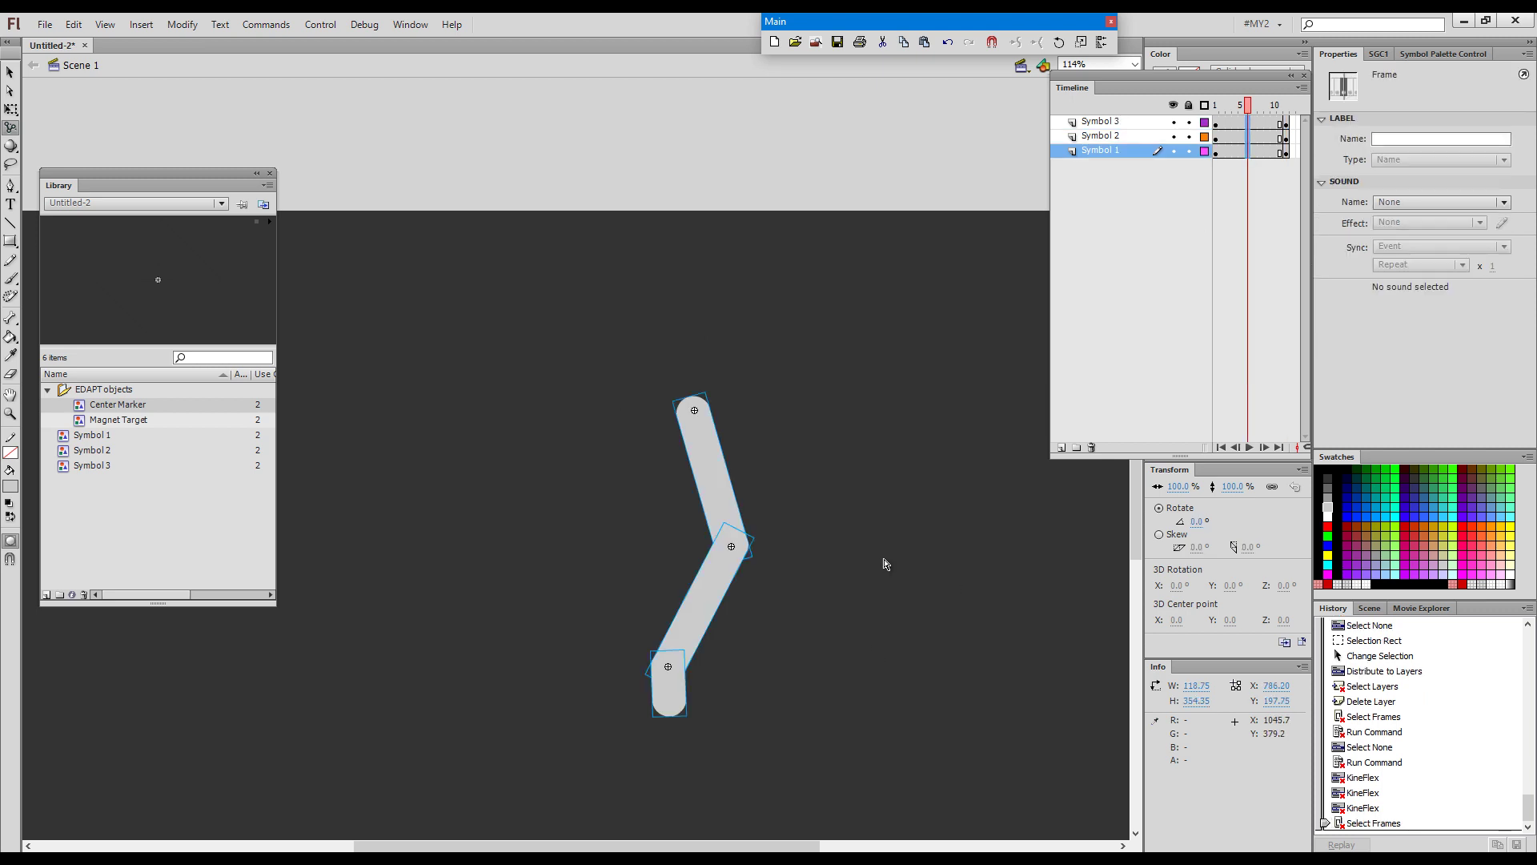
key("4")
left_click_drag(1230, 115, 1261, 125)
left_click(1204, 106)
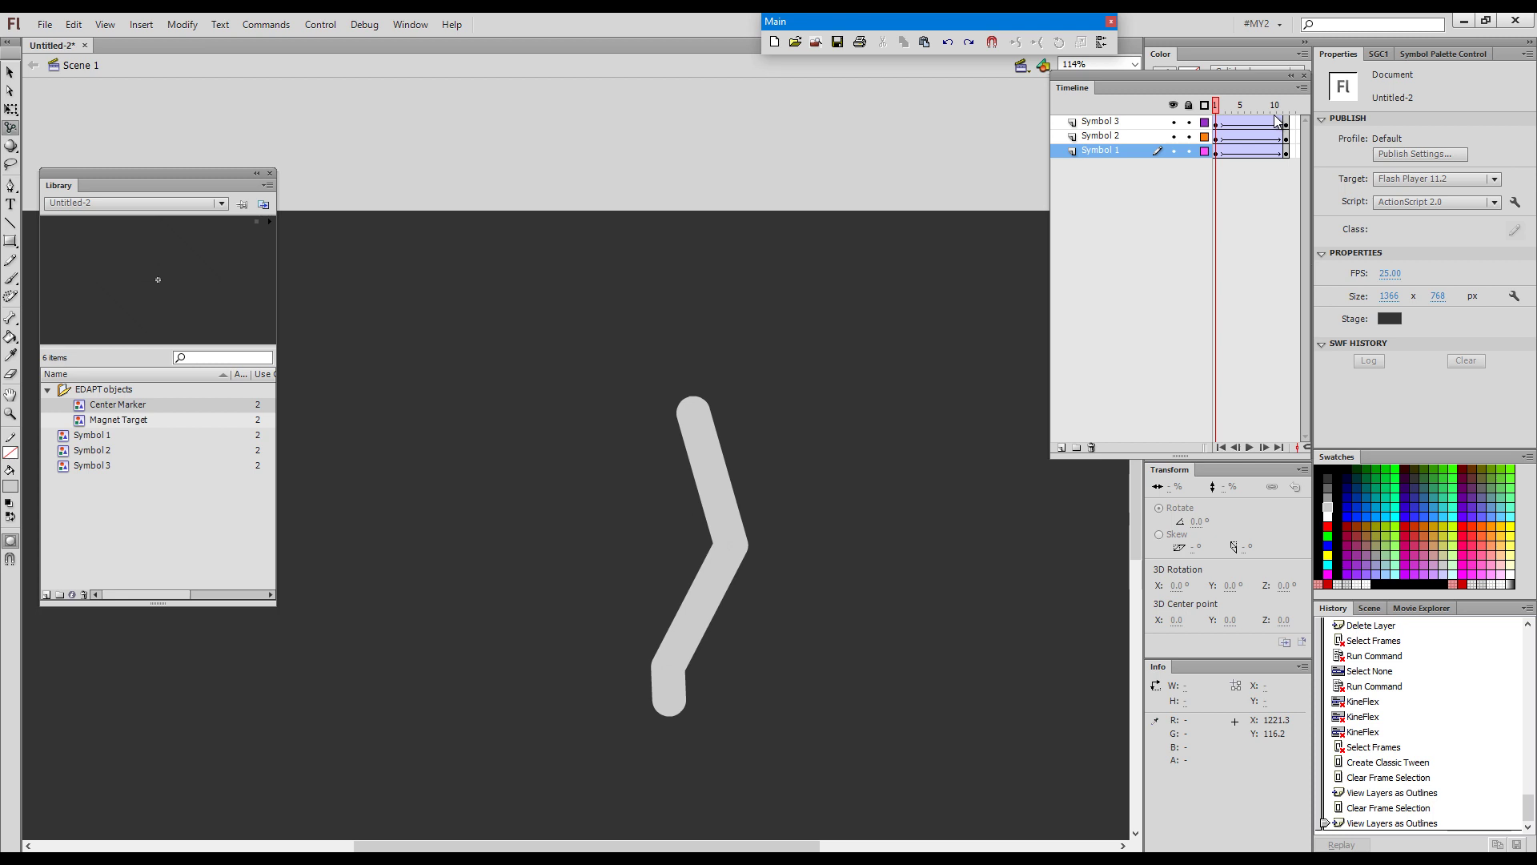
left_click_drag(1238, 118, 1292, 118)
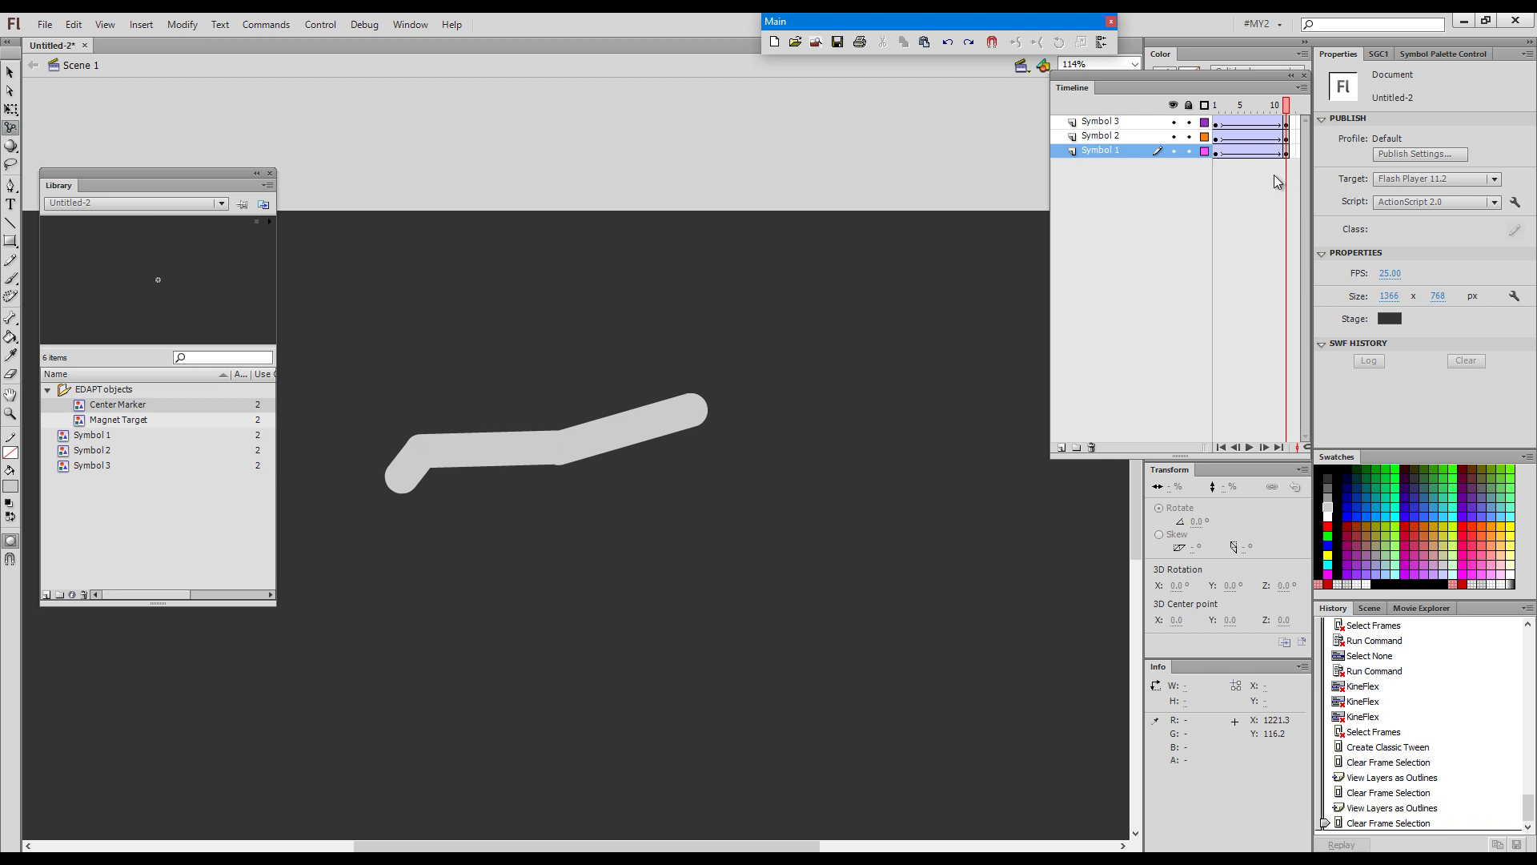
Select the middle and short capsules at frame 12 and run Clean Up (SMR) on them
key("v")
left_click(627, 447)
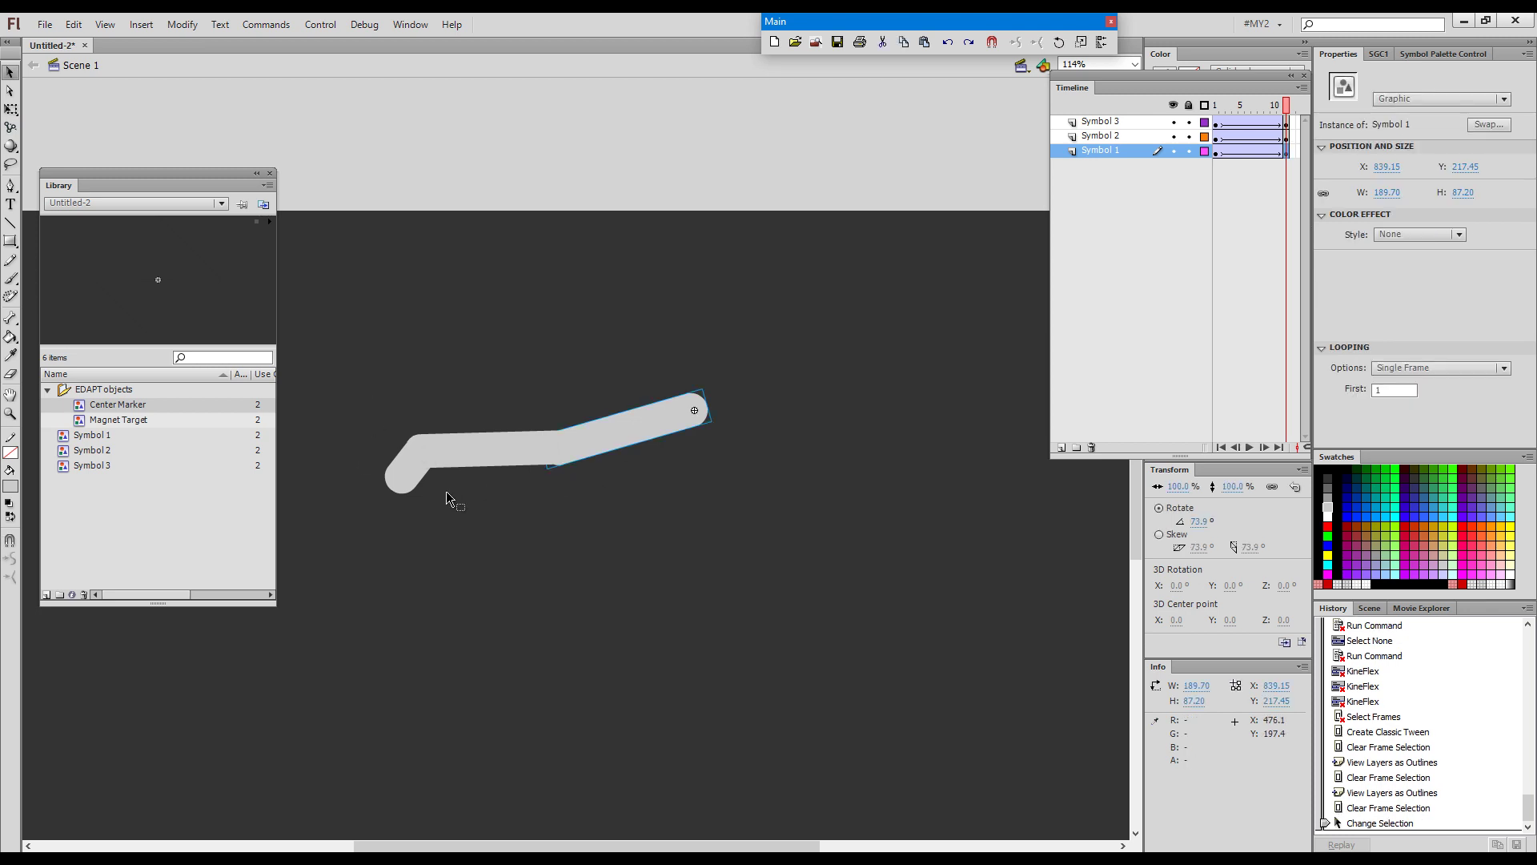
left_click_drag(447, 498, 362, 393)
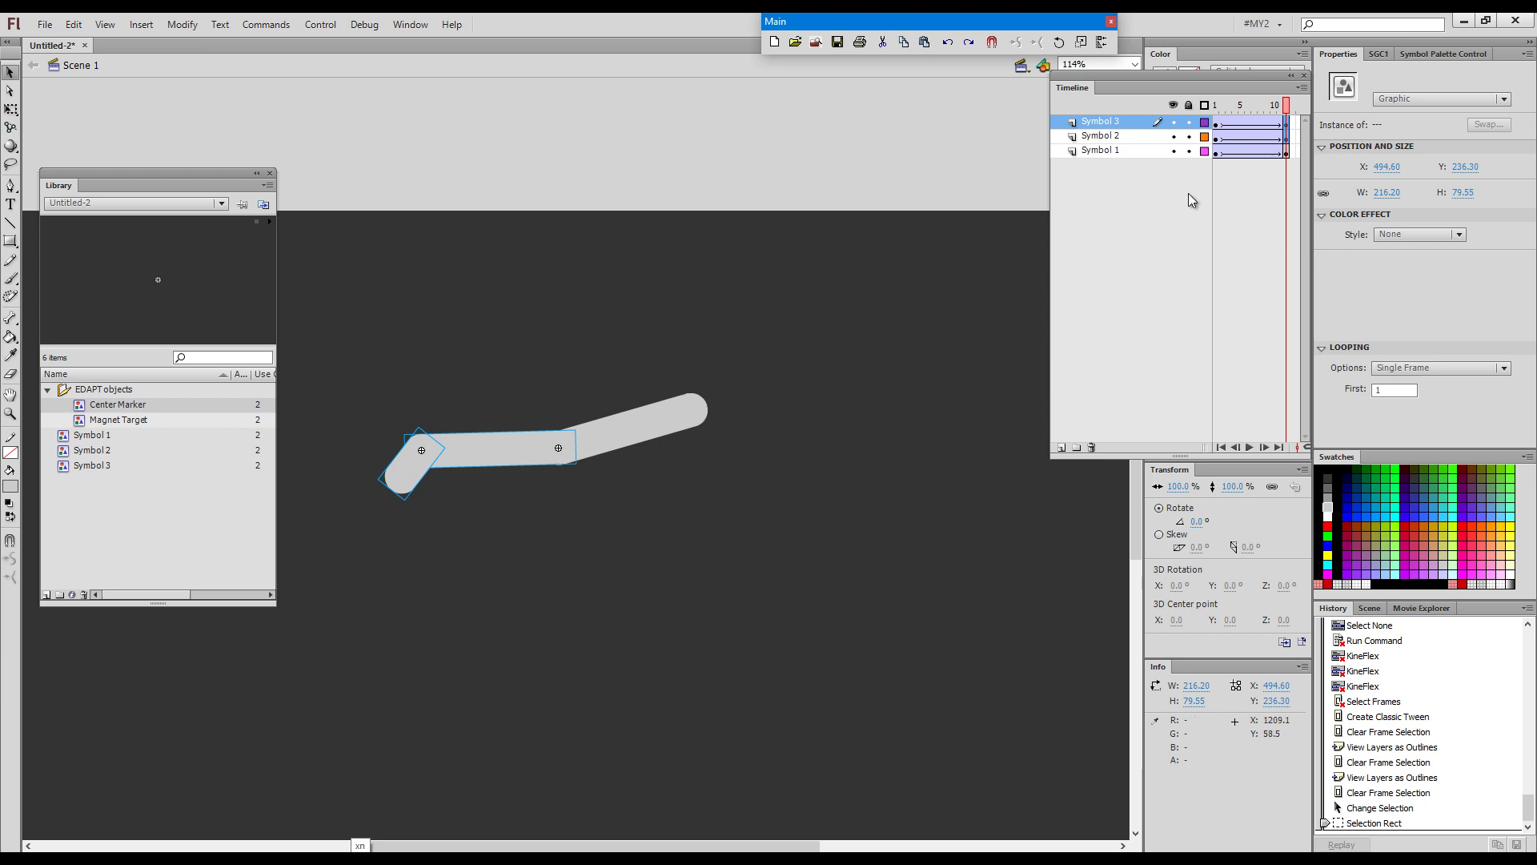
left_click_drag(366, 384, 495, 542)
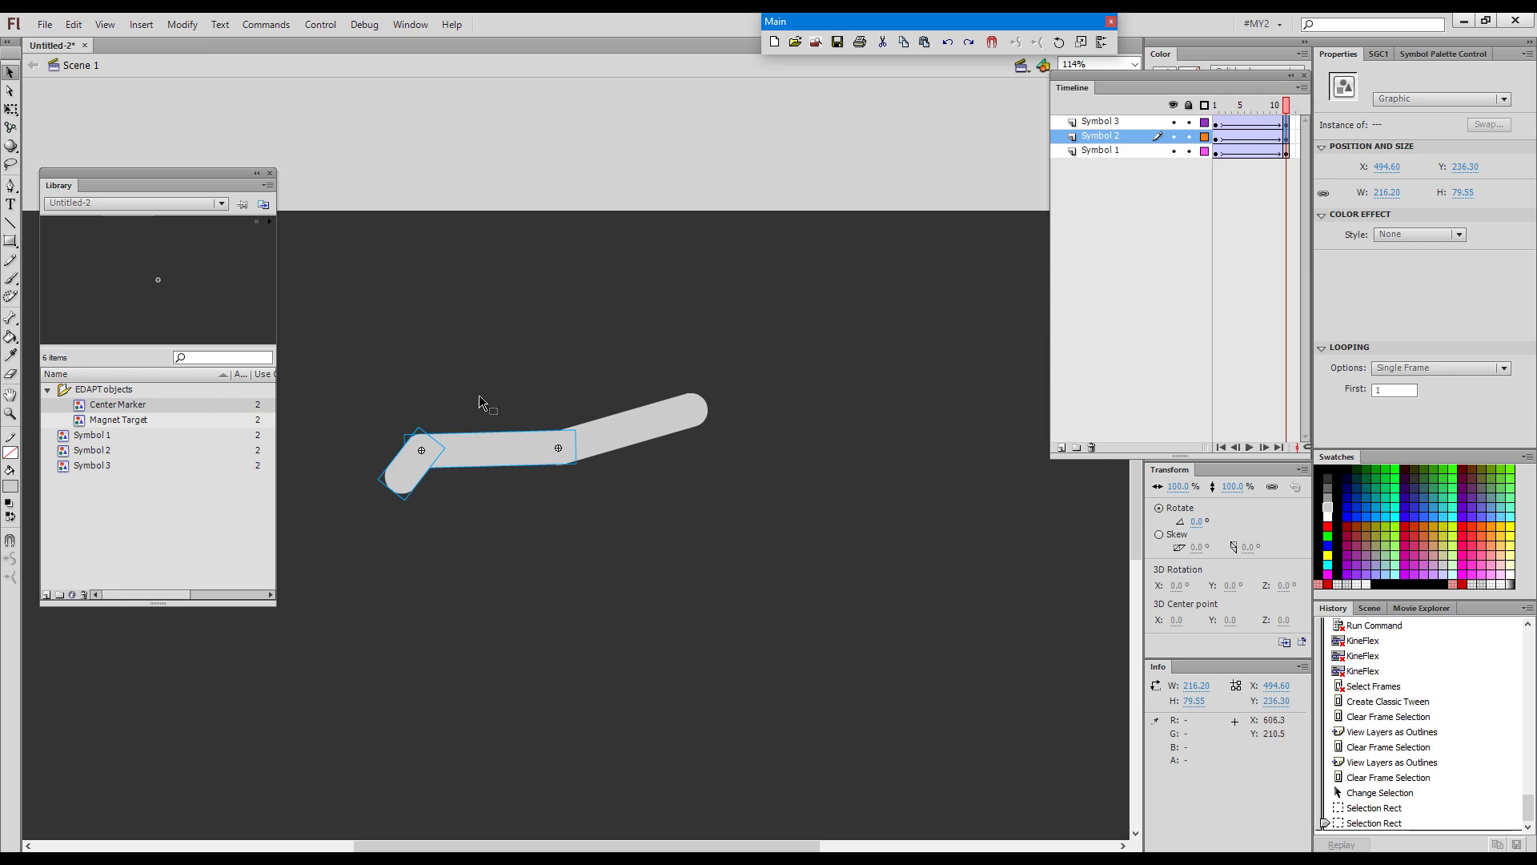
left_click(269, 25)
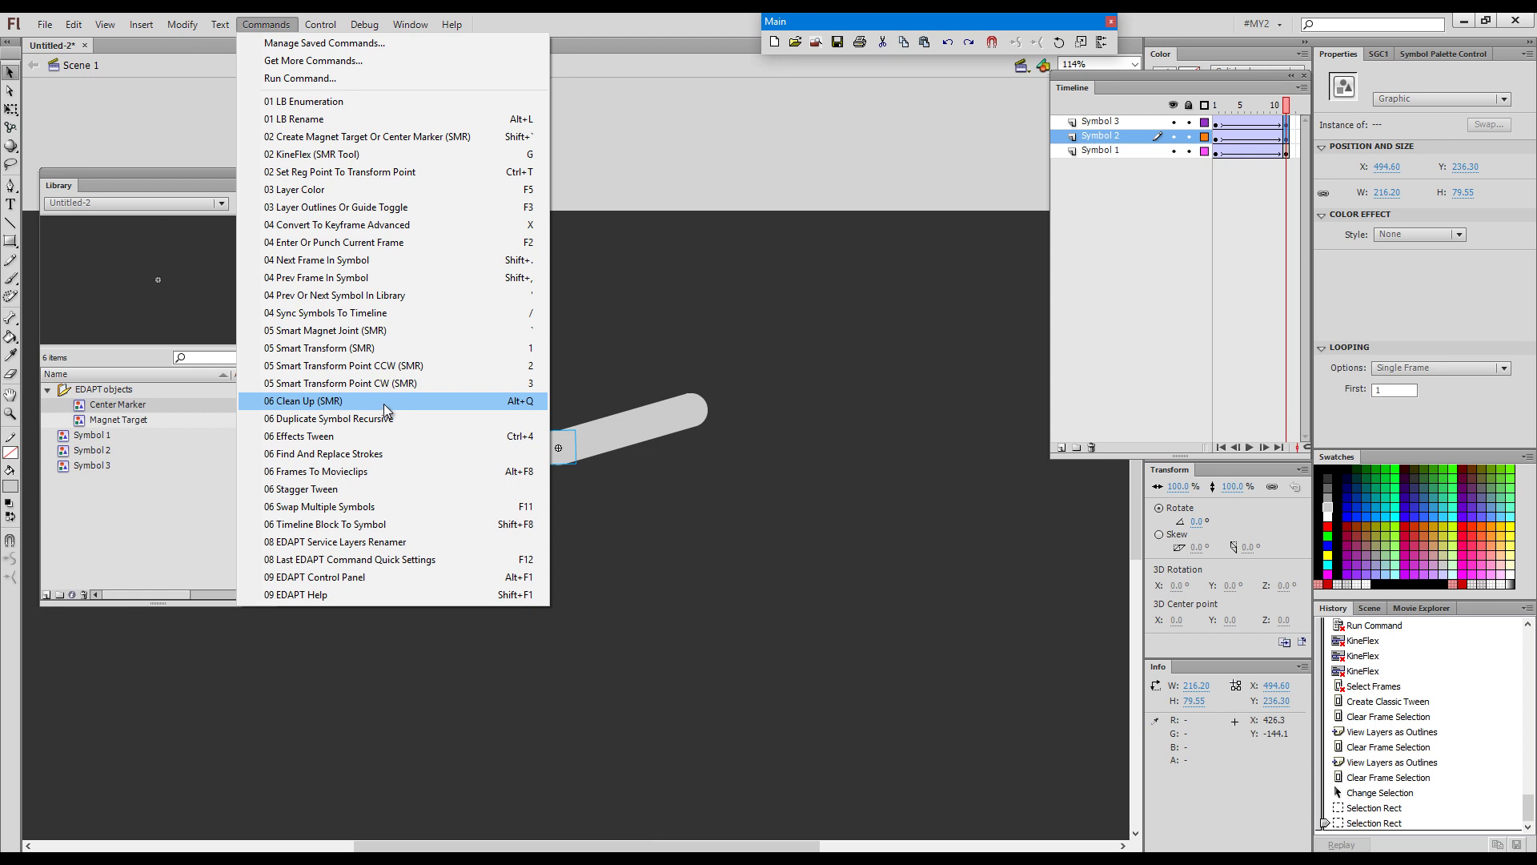
left_click(387, 402)
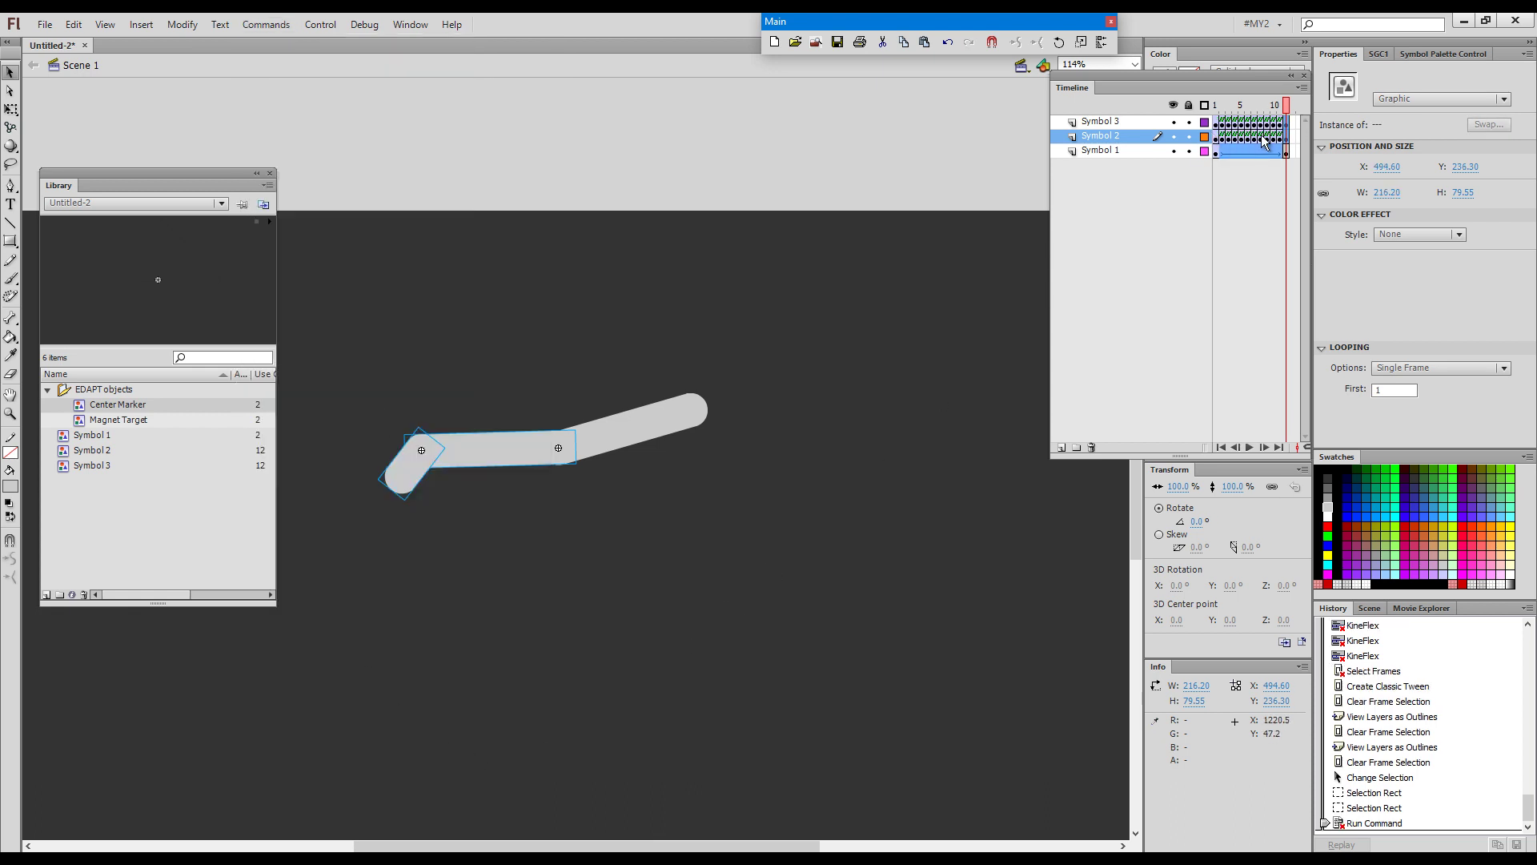
Scrub through the cleaned-up motion and remove all frames after frame 1 from the three layers
left_click_drag(1285, 110, 1219, 112)
left_click(874, 491)
left_click(1189, 106)
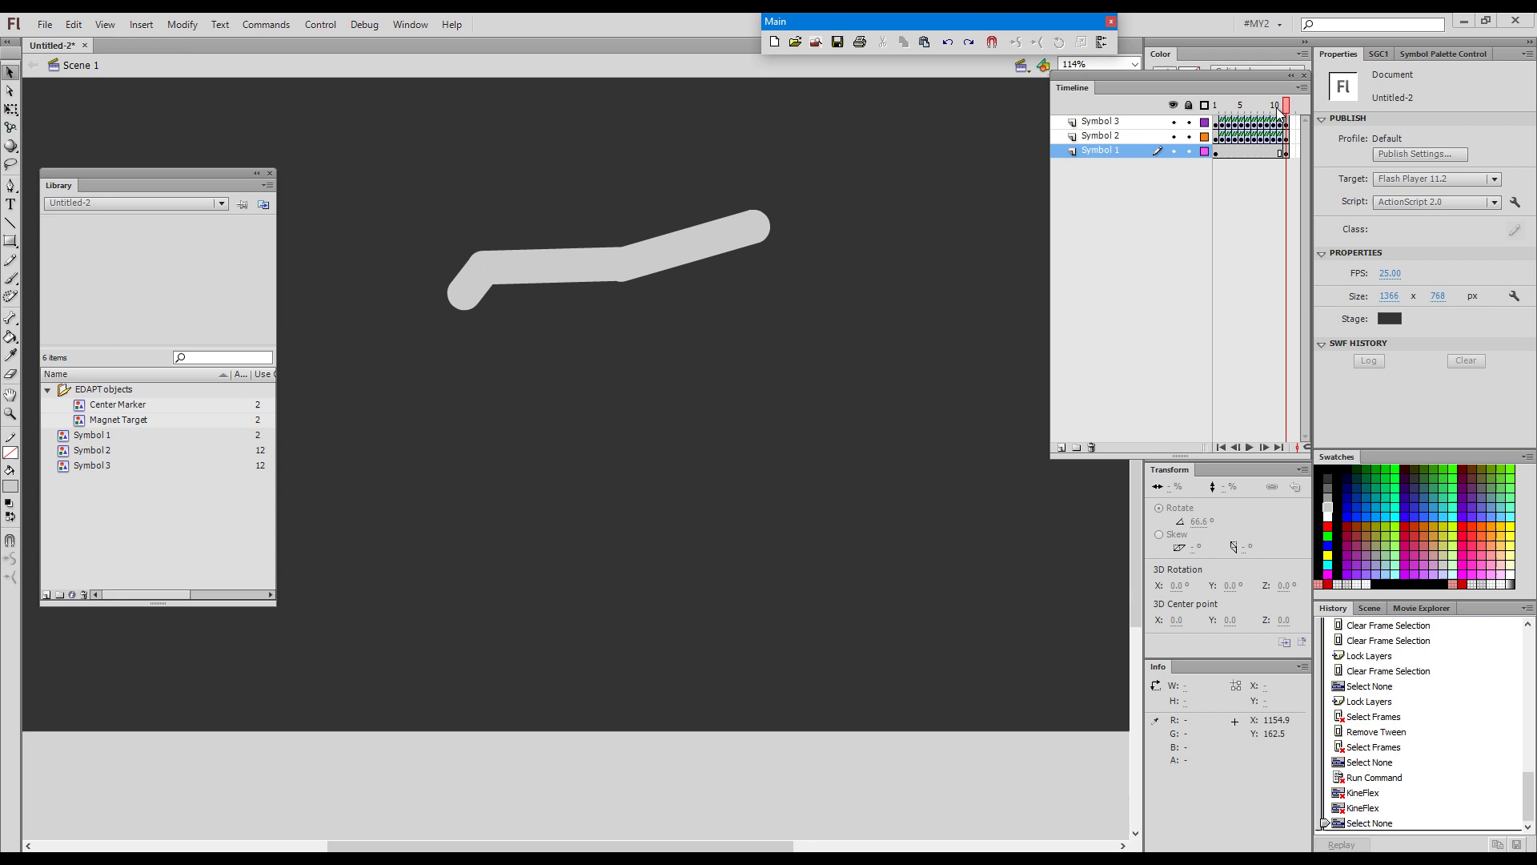
left_click_drag(1288, 128, 1212, 185)
key("shift+z")
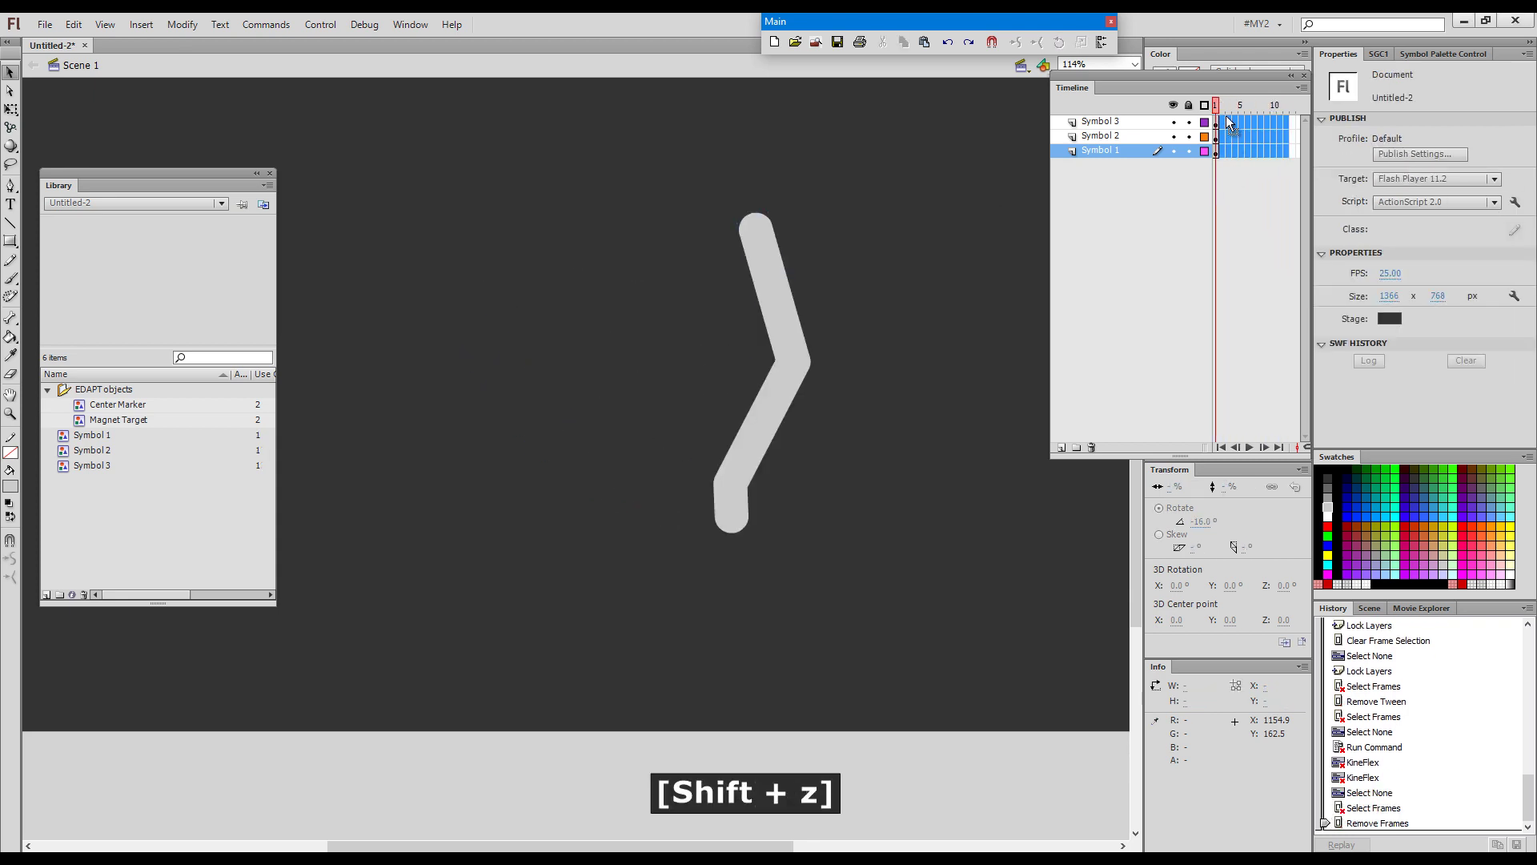
Open the Smart Magnet Rig panel and review the other extension panels available
left_click(410, 24)
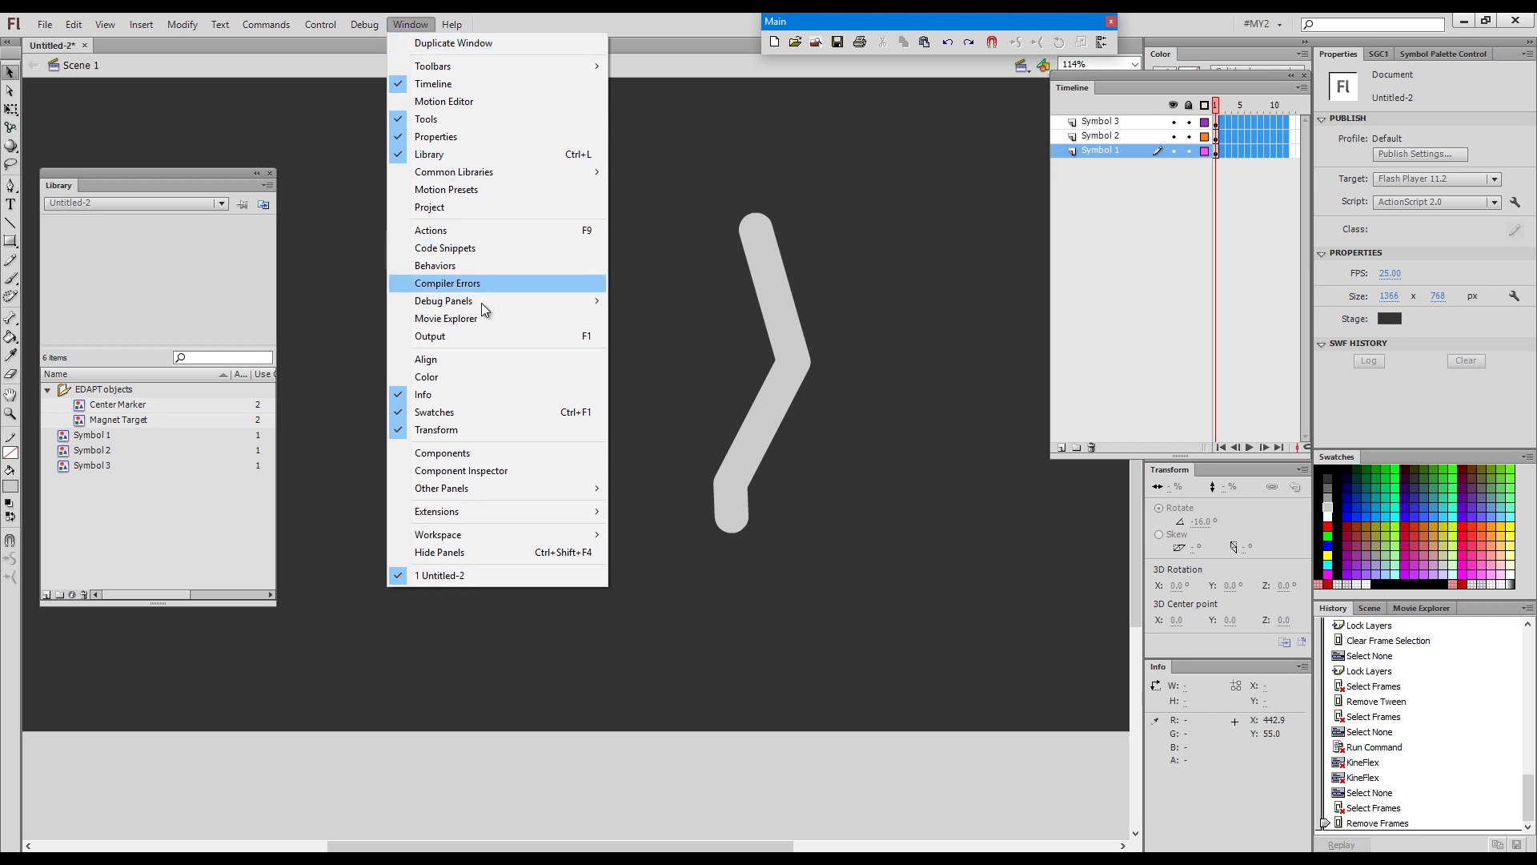
mouse_move(558, 496)
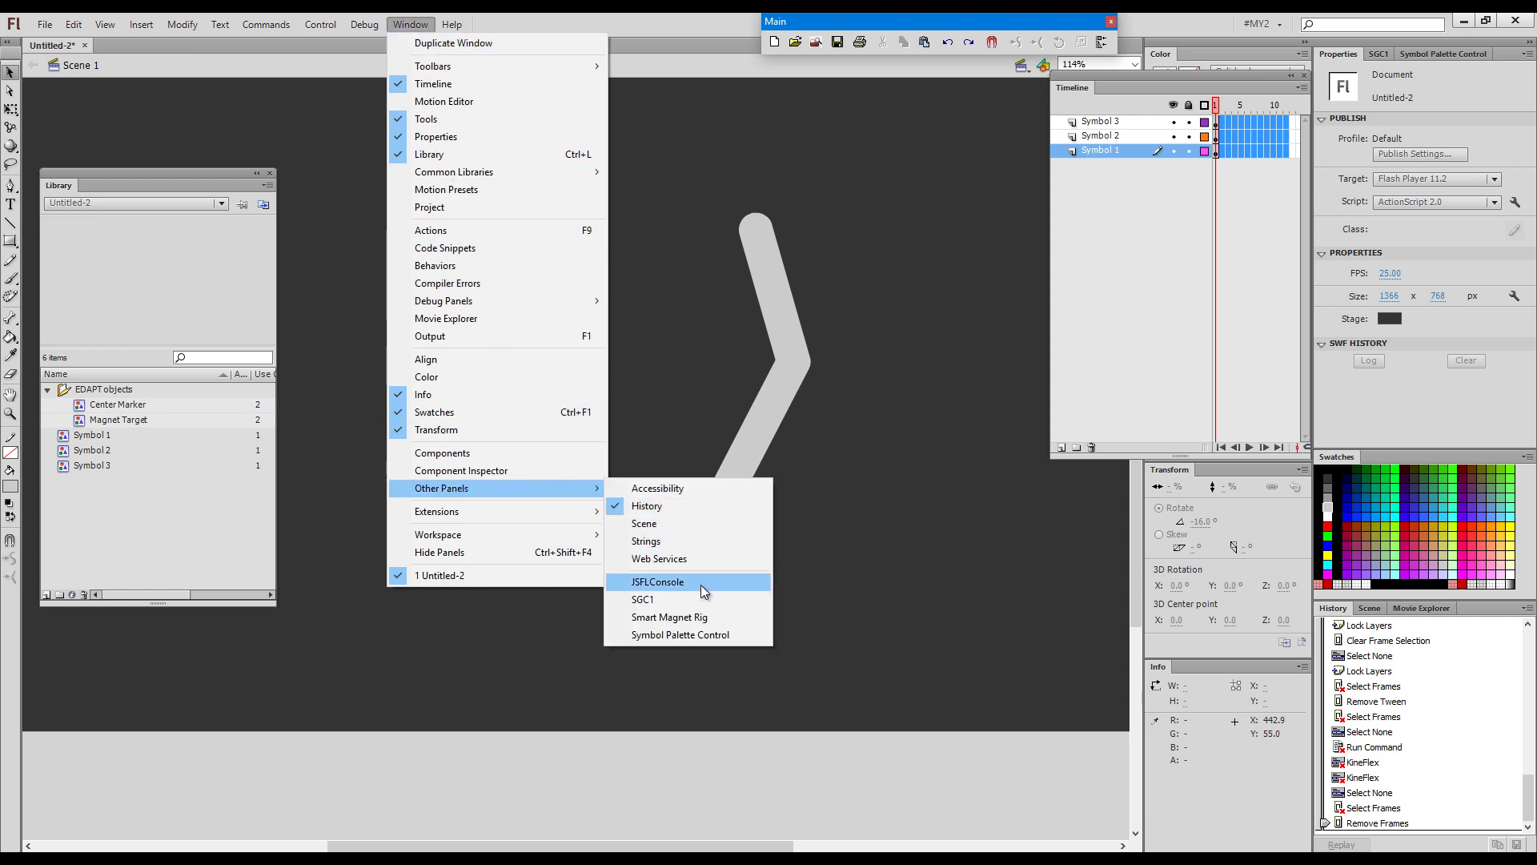
left_click(720, 618)
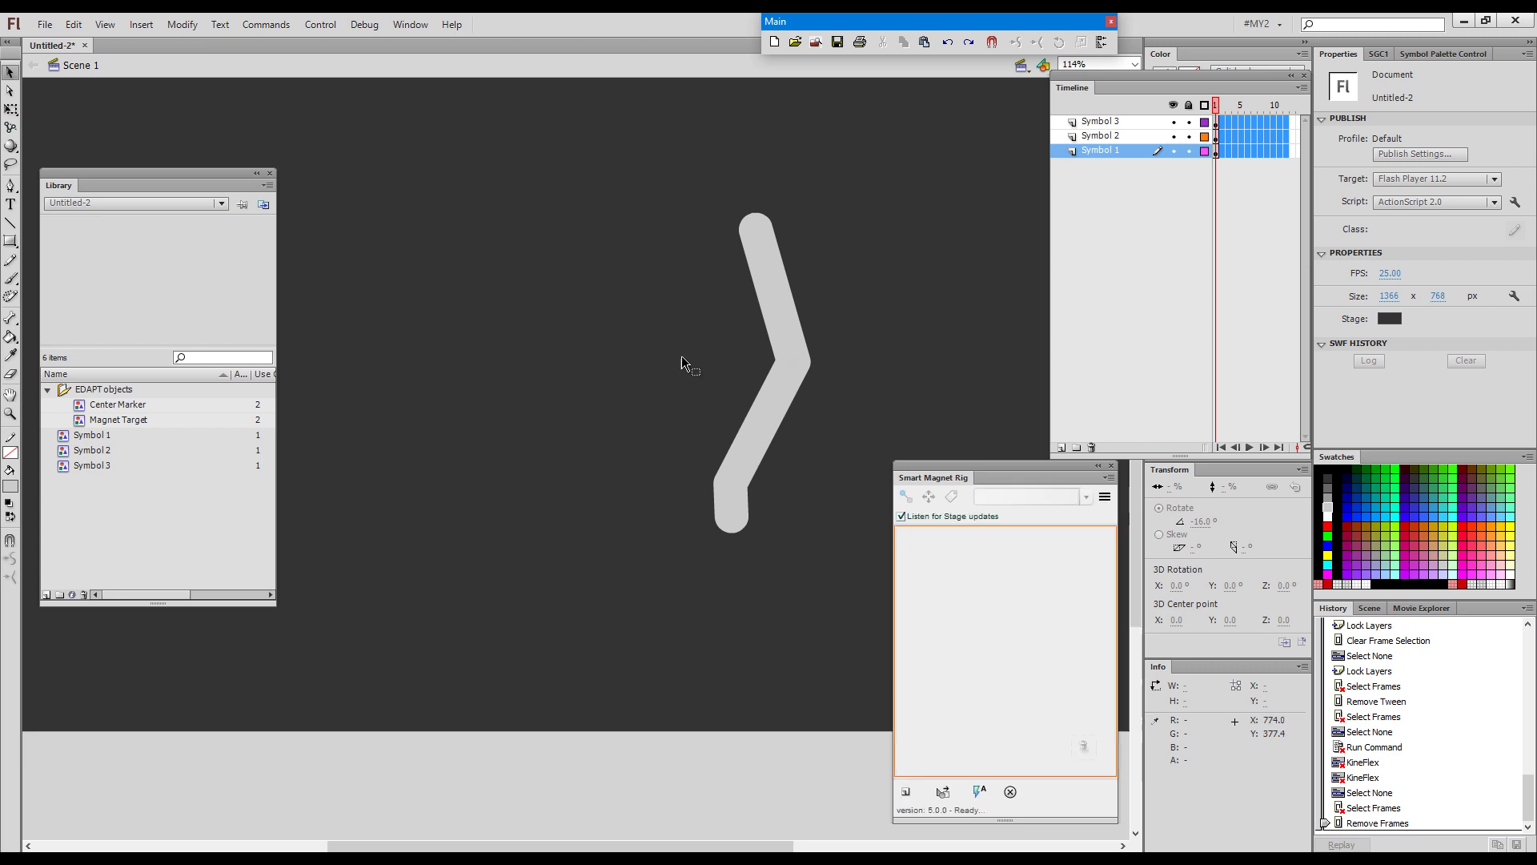
left_click(409, 24)
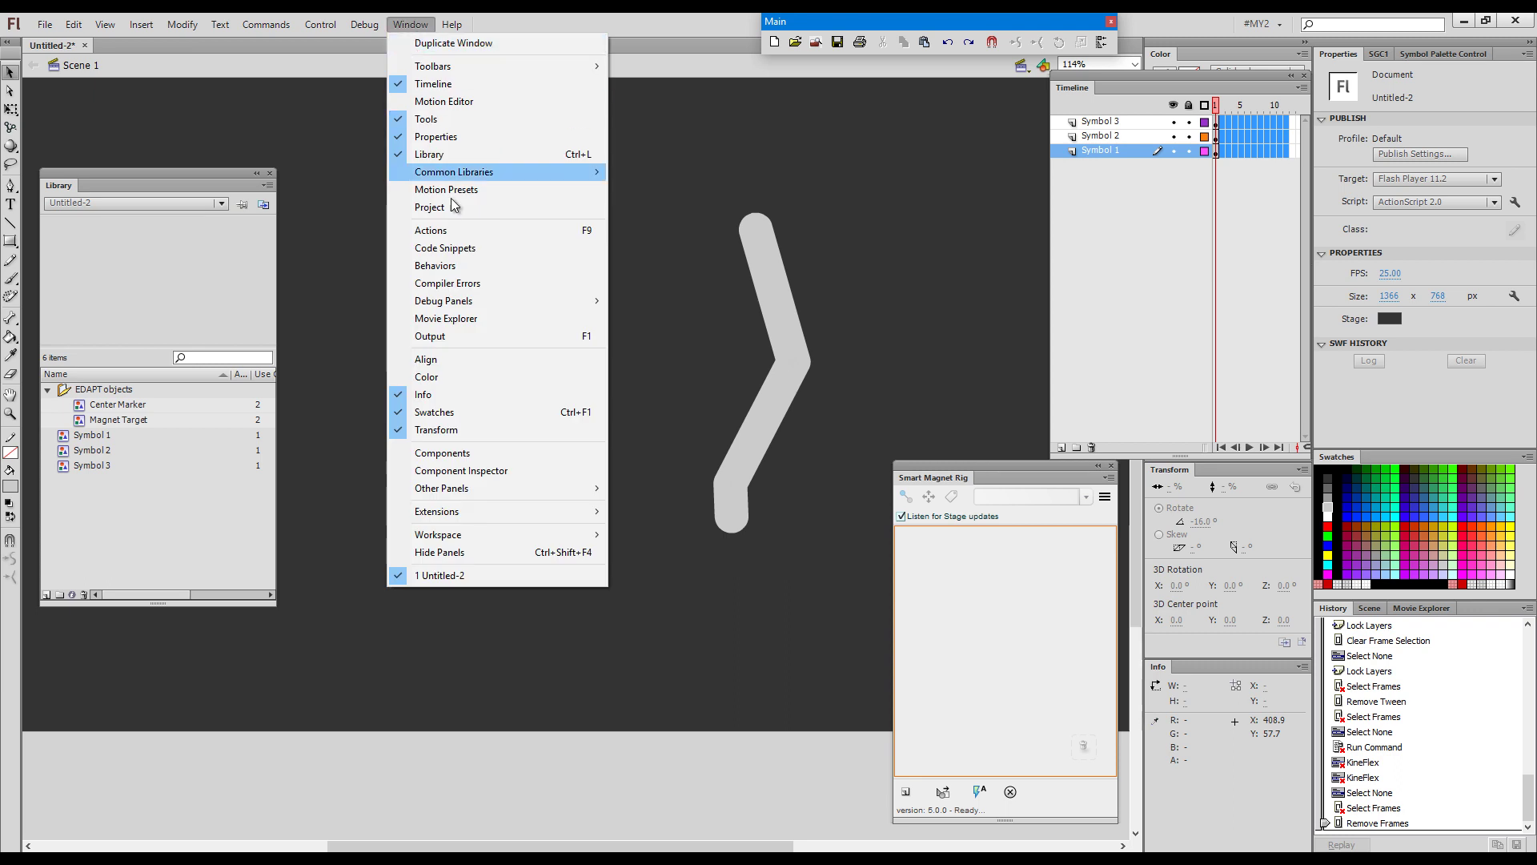
mouse_move(535, 493)
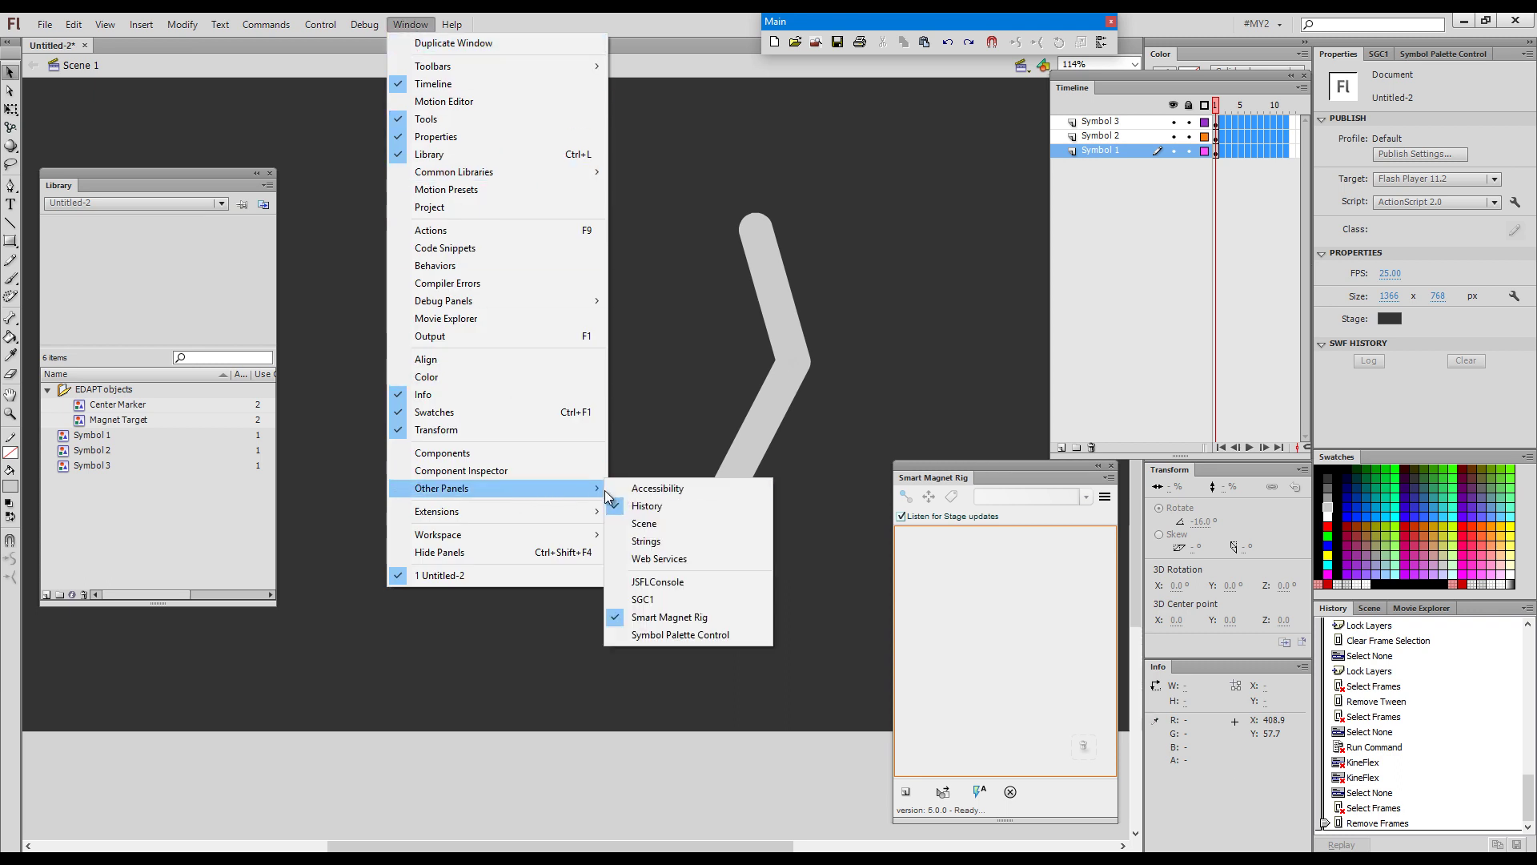
left_click(680, 635)
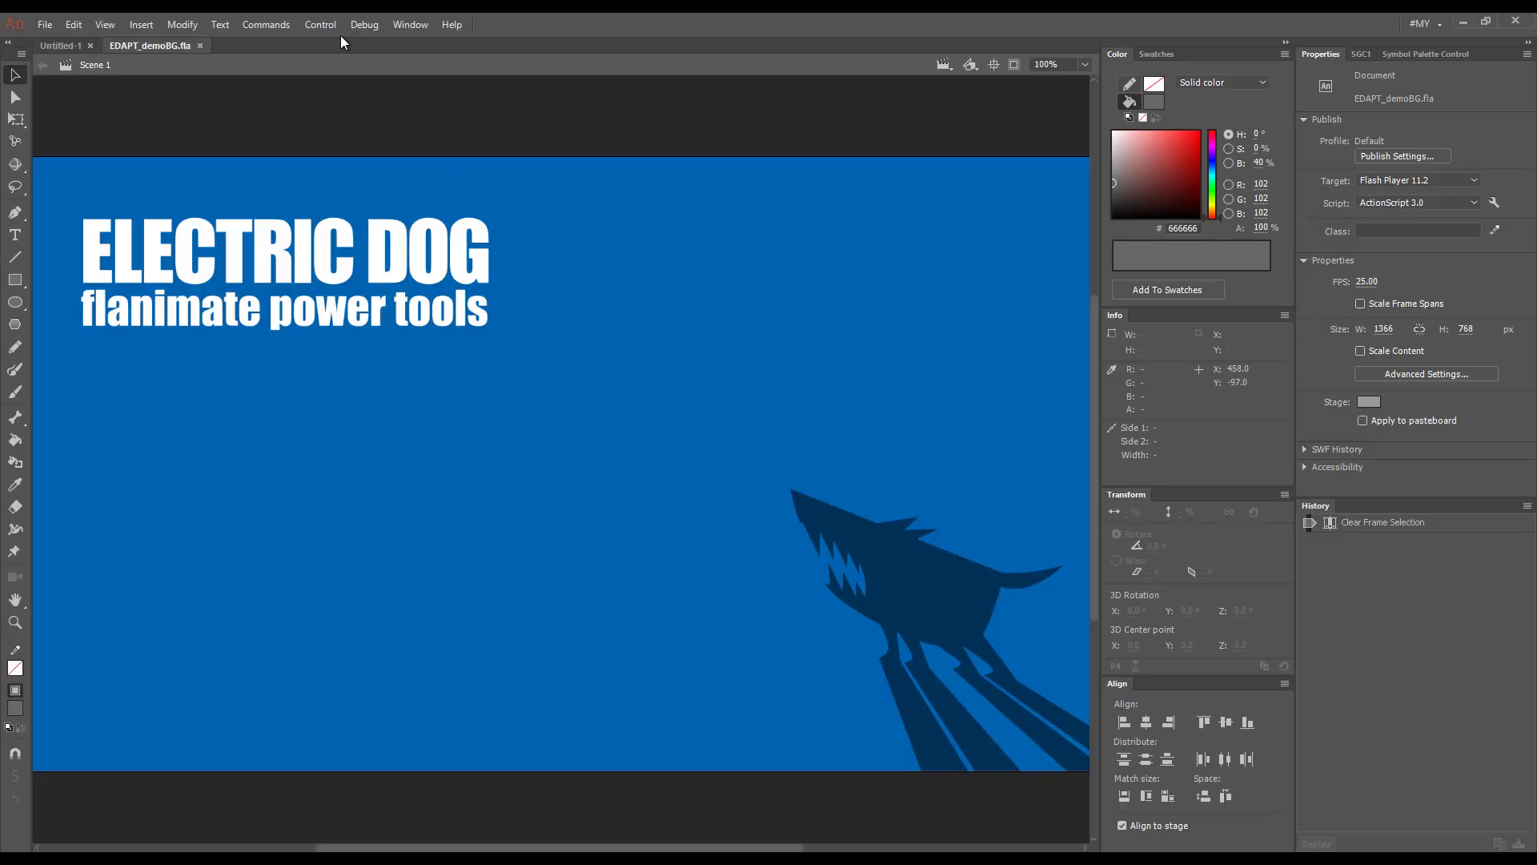
Switch to Adobe Animate, open its Smart Magnet Rig extension panel and return to Flash
left_click(409, 26)
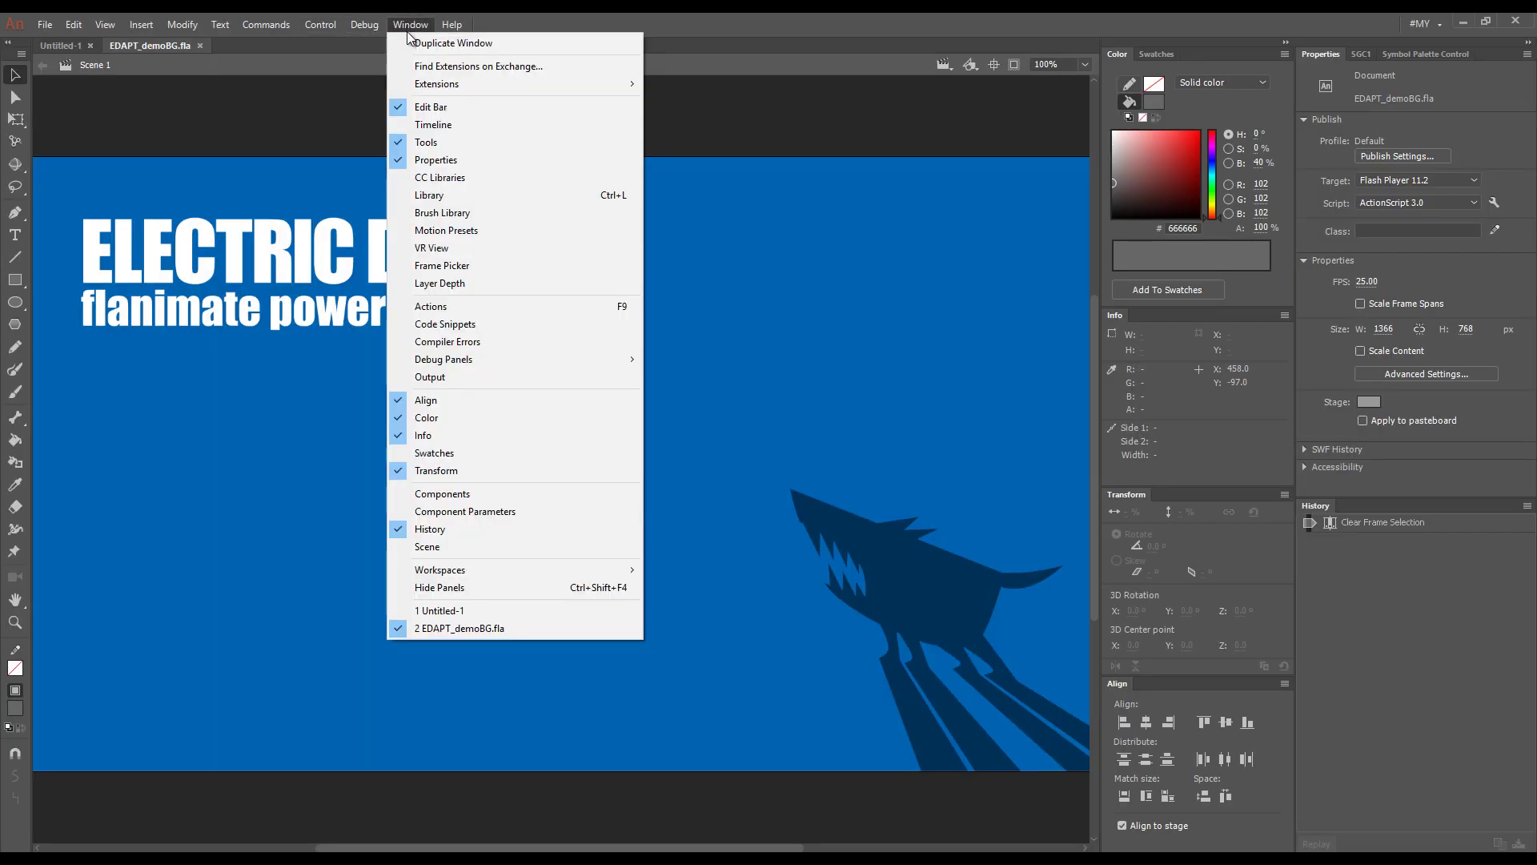
mouse_move(547, 87)
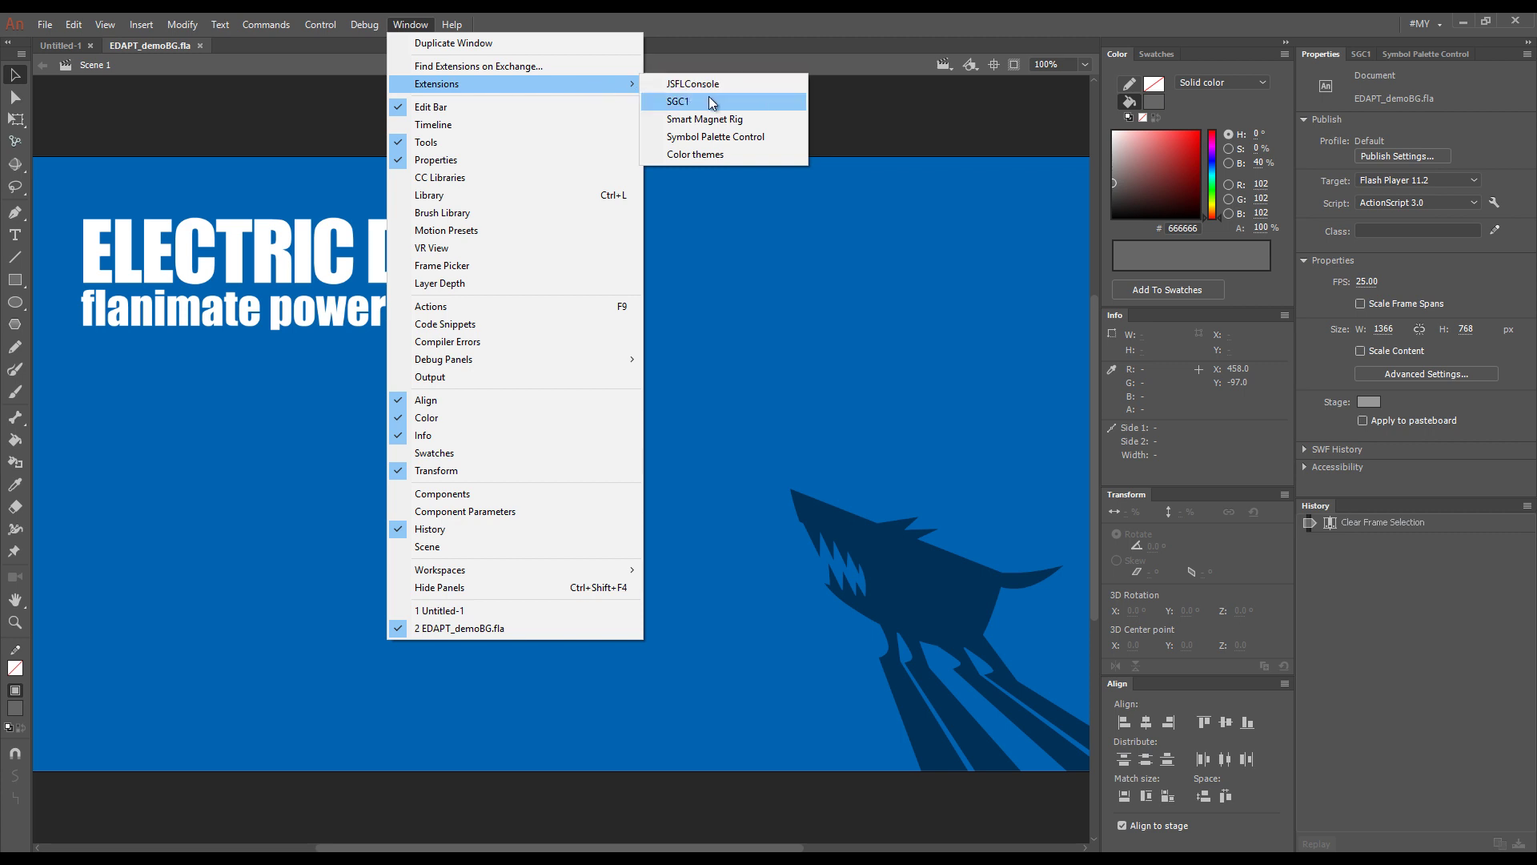
left_click(737, 122)
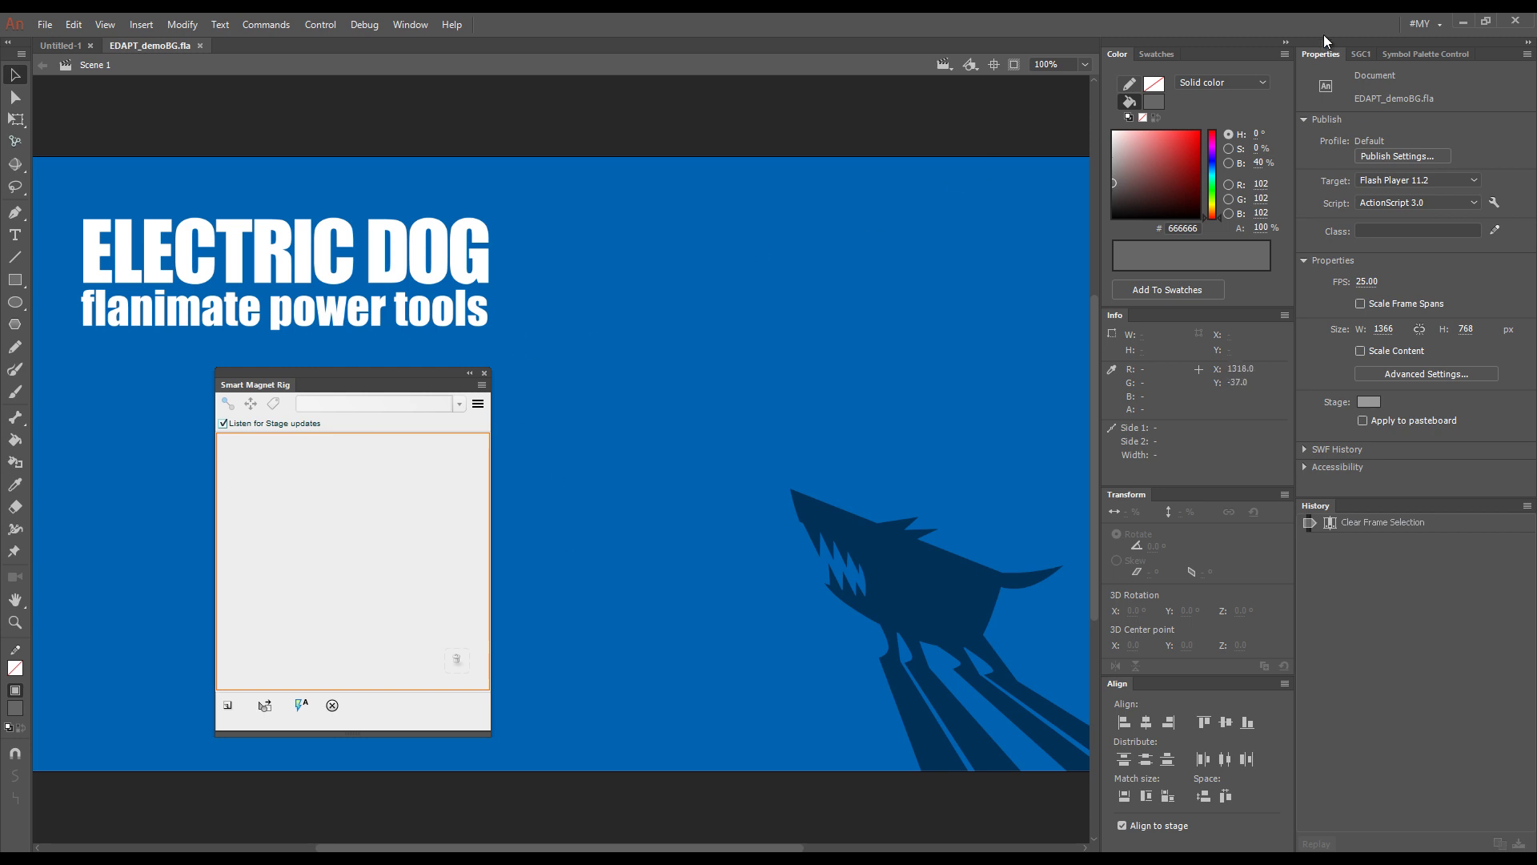
left_click(1462, 23)
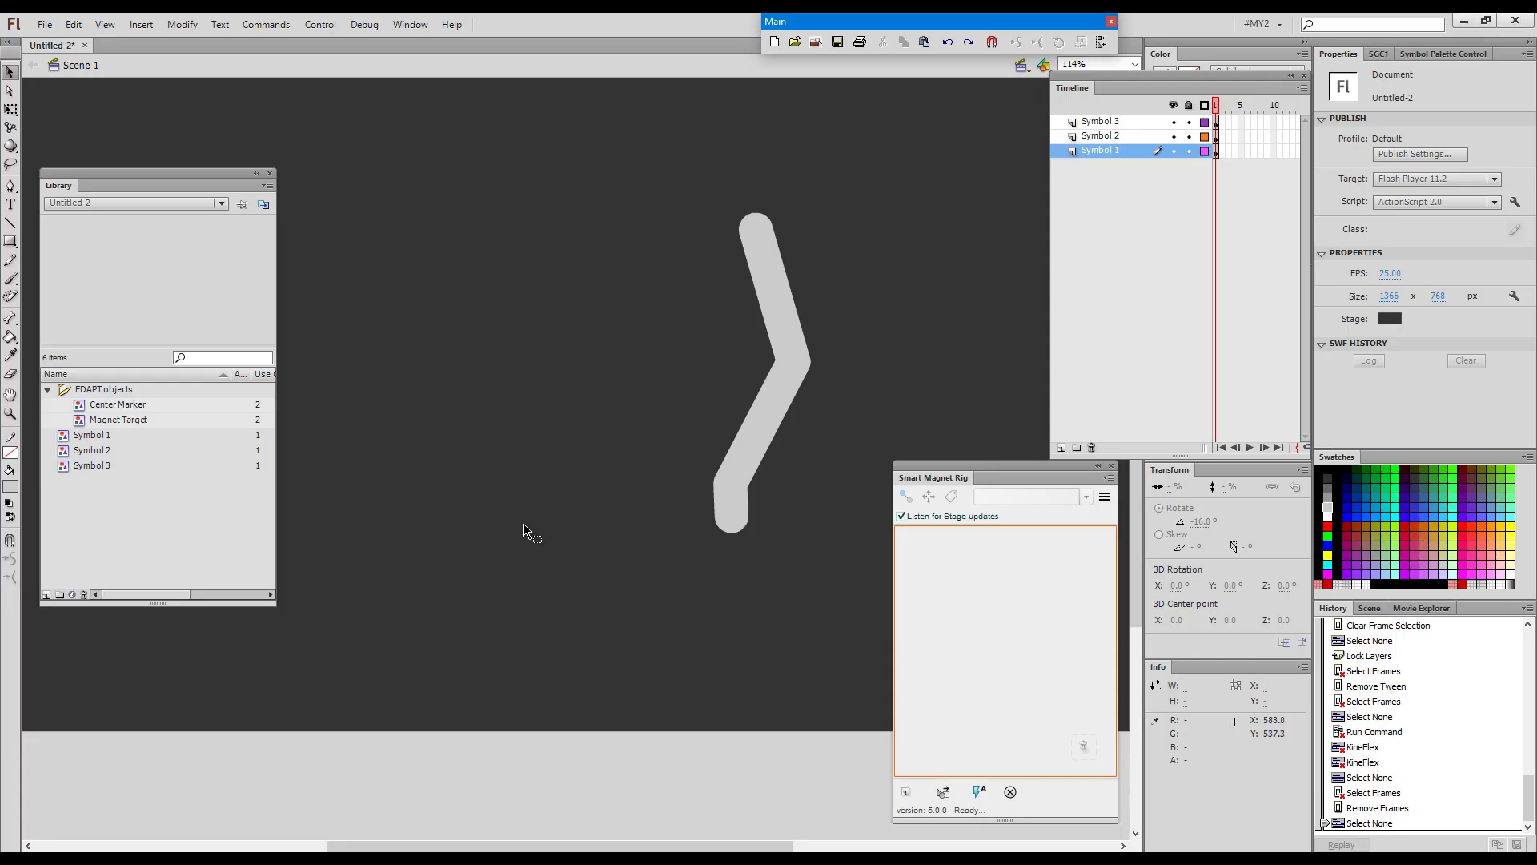
Select all three capsules and remove their SMR info, accepting the confirmation
left_click(557, 487)
left_click(909, 256)
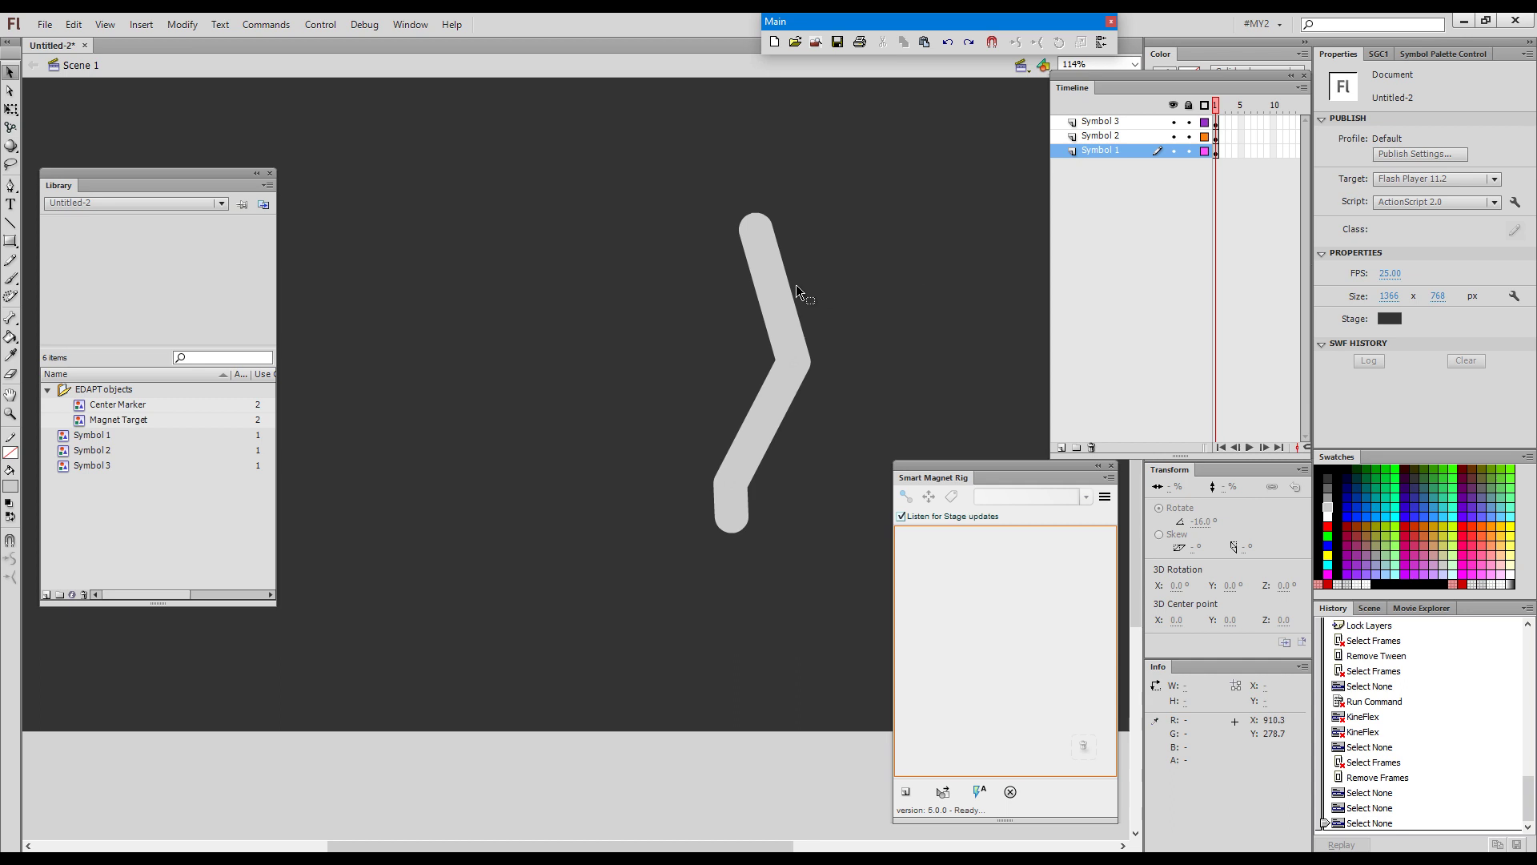
left_click_drag(652, 179, 824, 576)
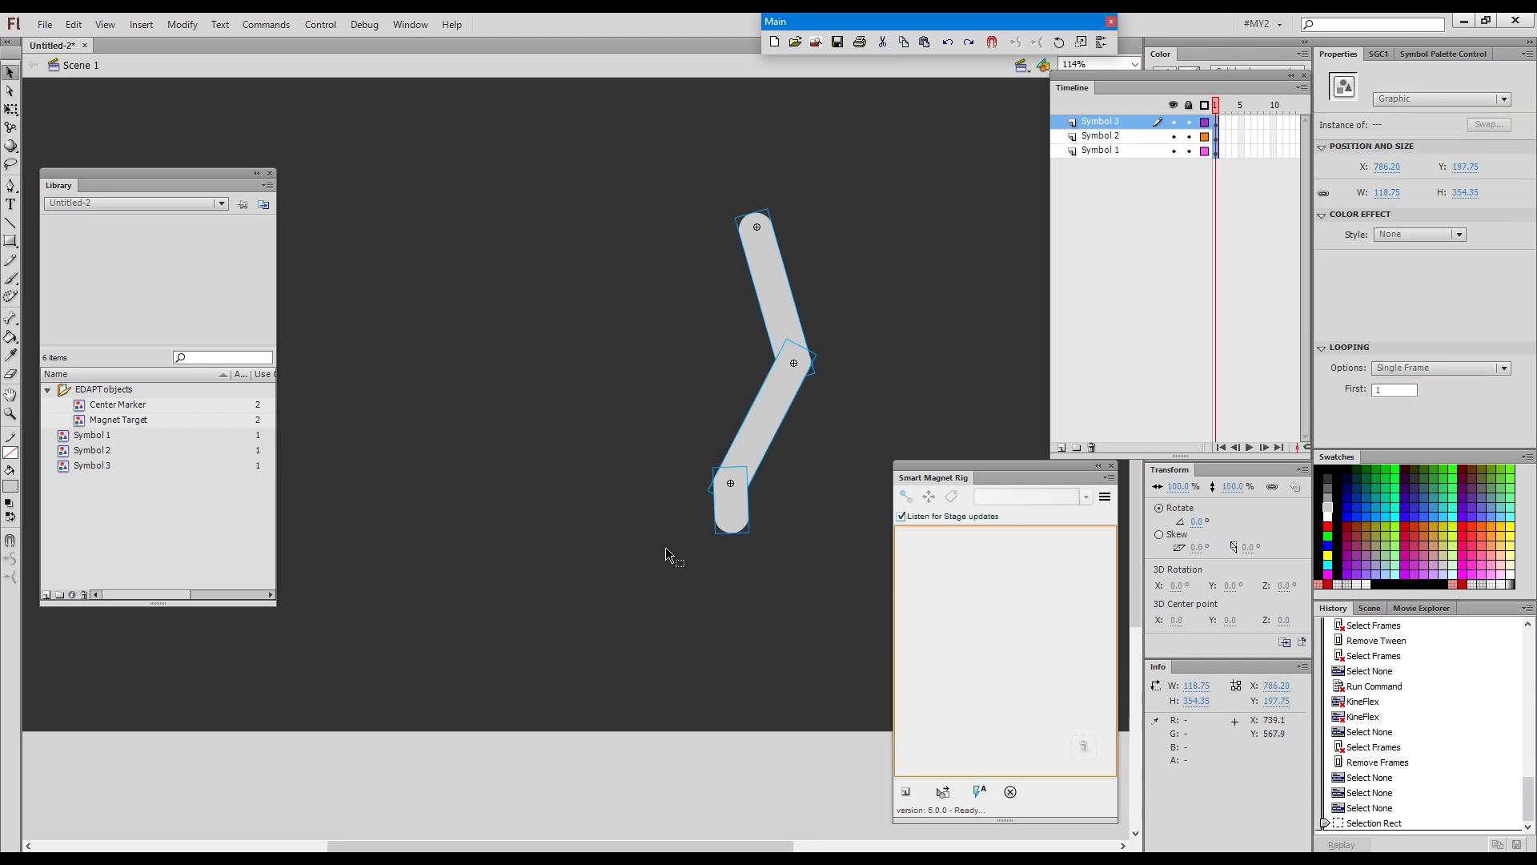
left_click(1011, 792)
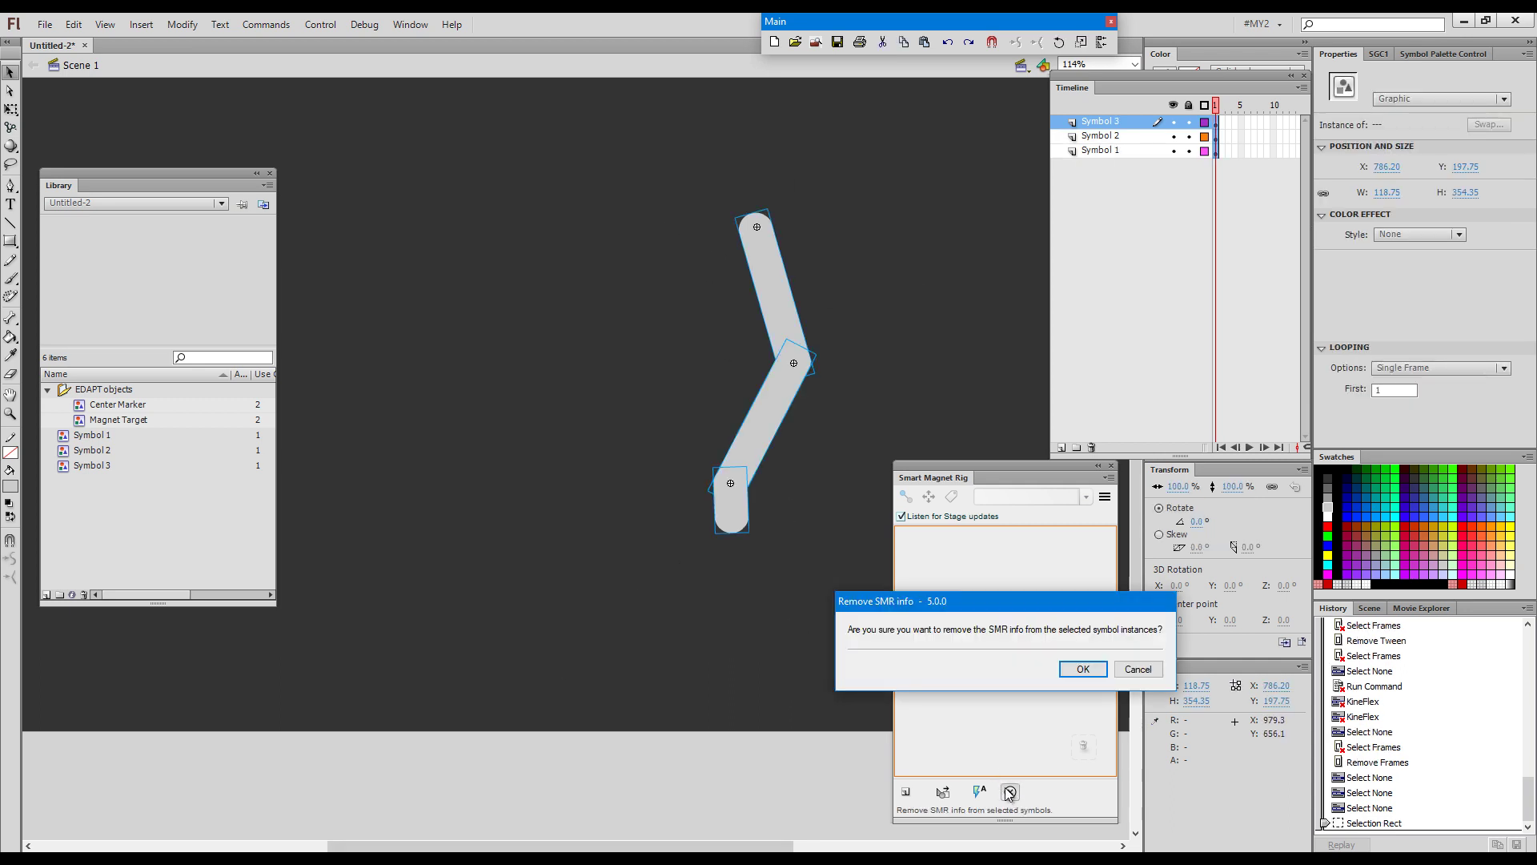
left_click(1083, 669)
left_click(1137, 679)
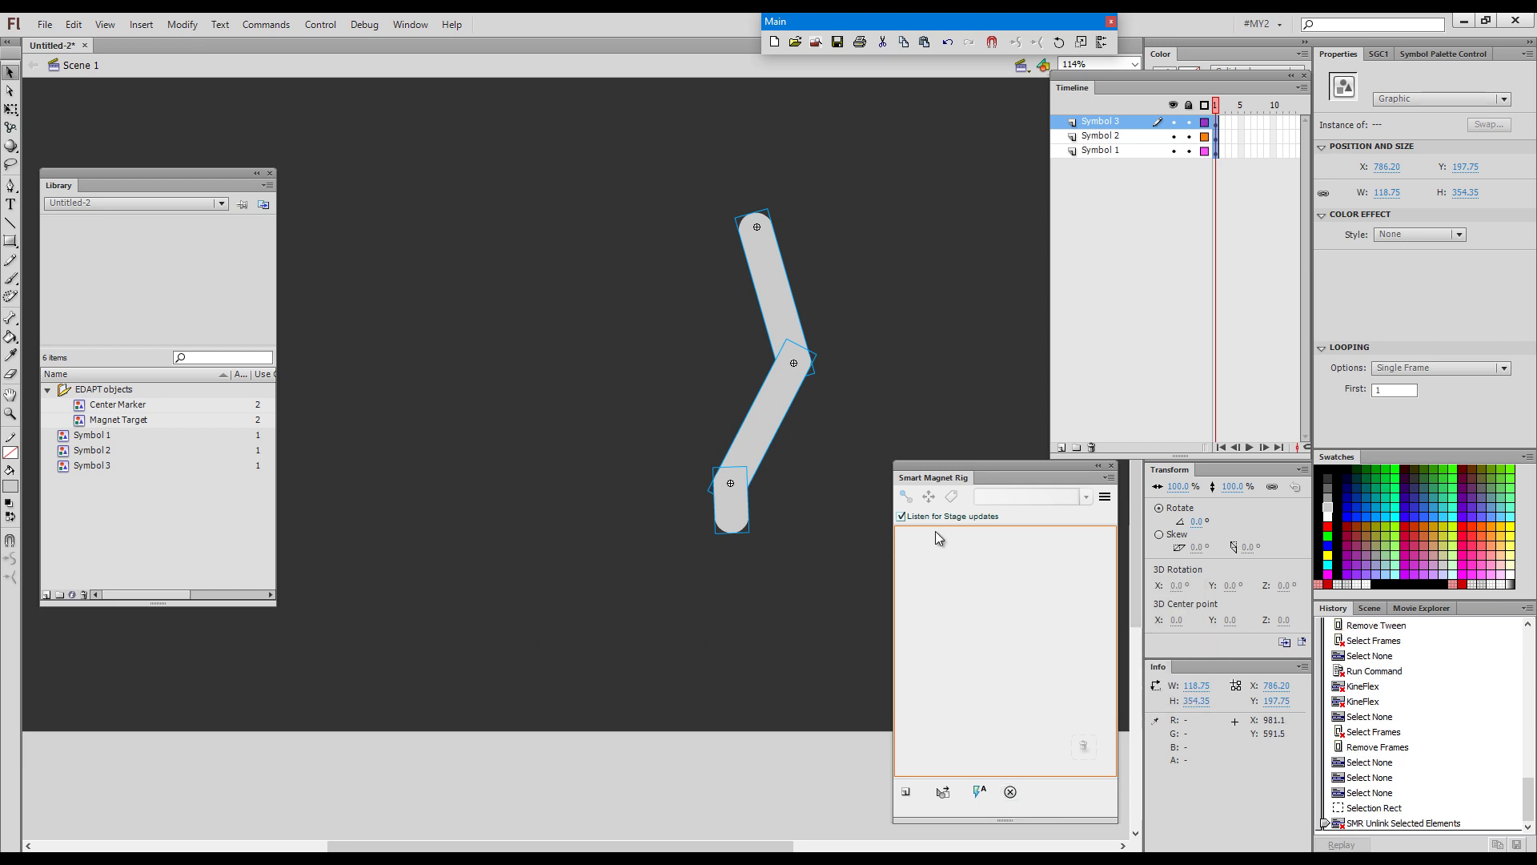
Move the middle and short capsules apart from the upper one and try Smart Transform on the upper capsule
left_click(794, 527)
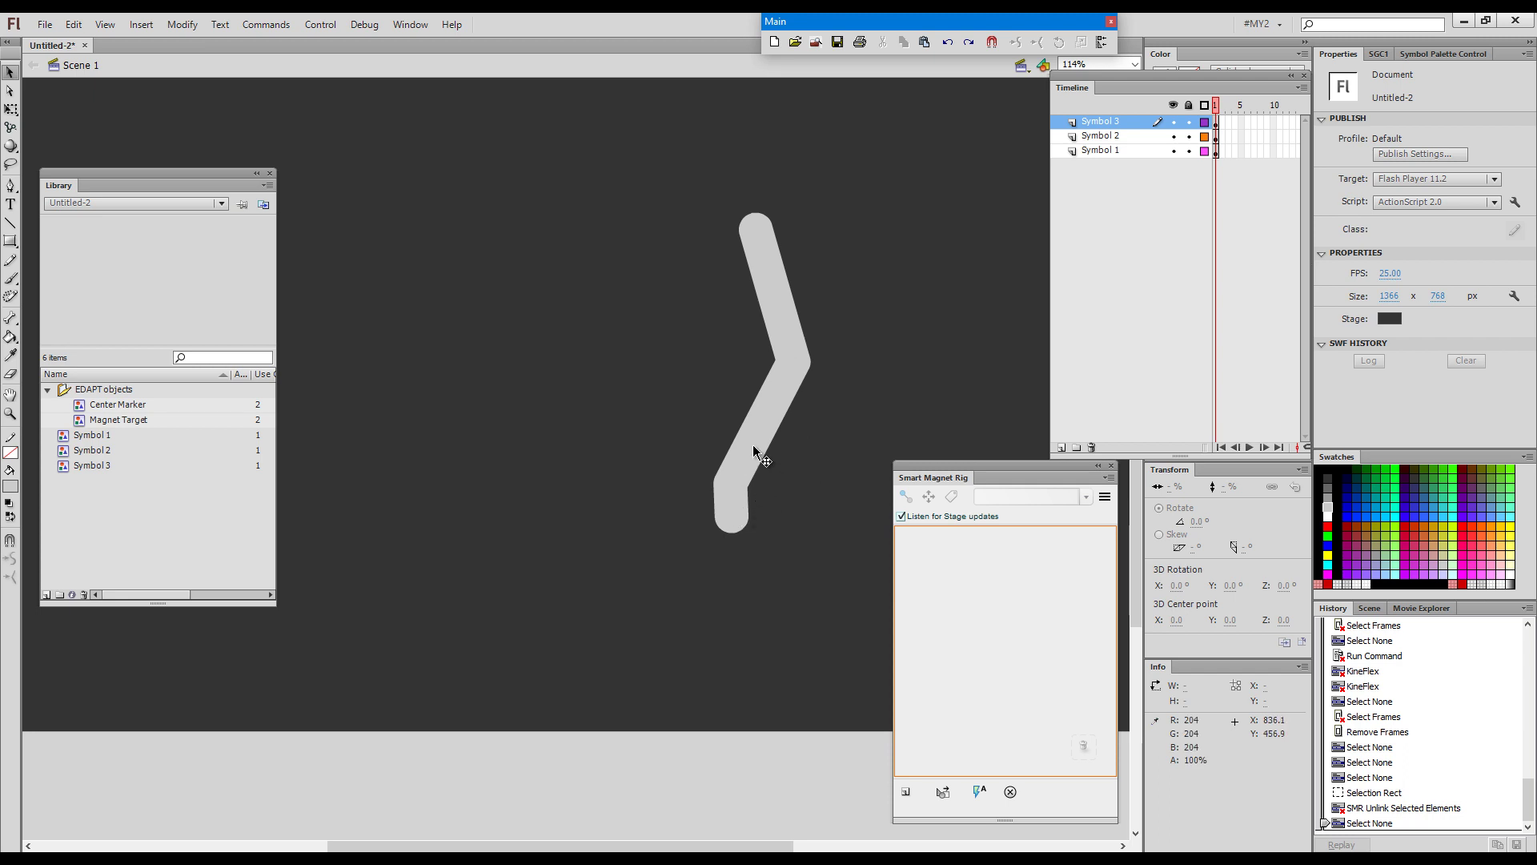
left_click_drag(753, 445, 704, 437)
left_click_drag(733, 492, 740, 515)
left_click_drag(708, 416, 693, 417)
left_click(764, 329)
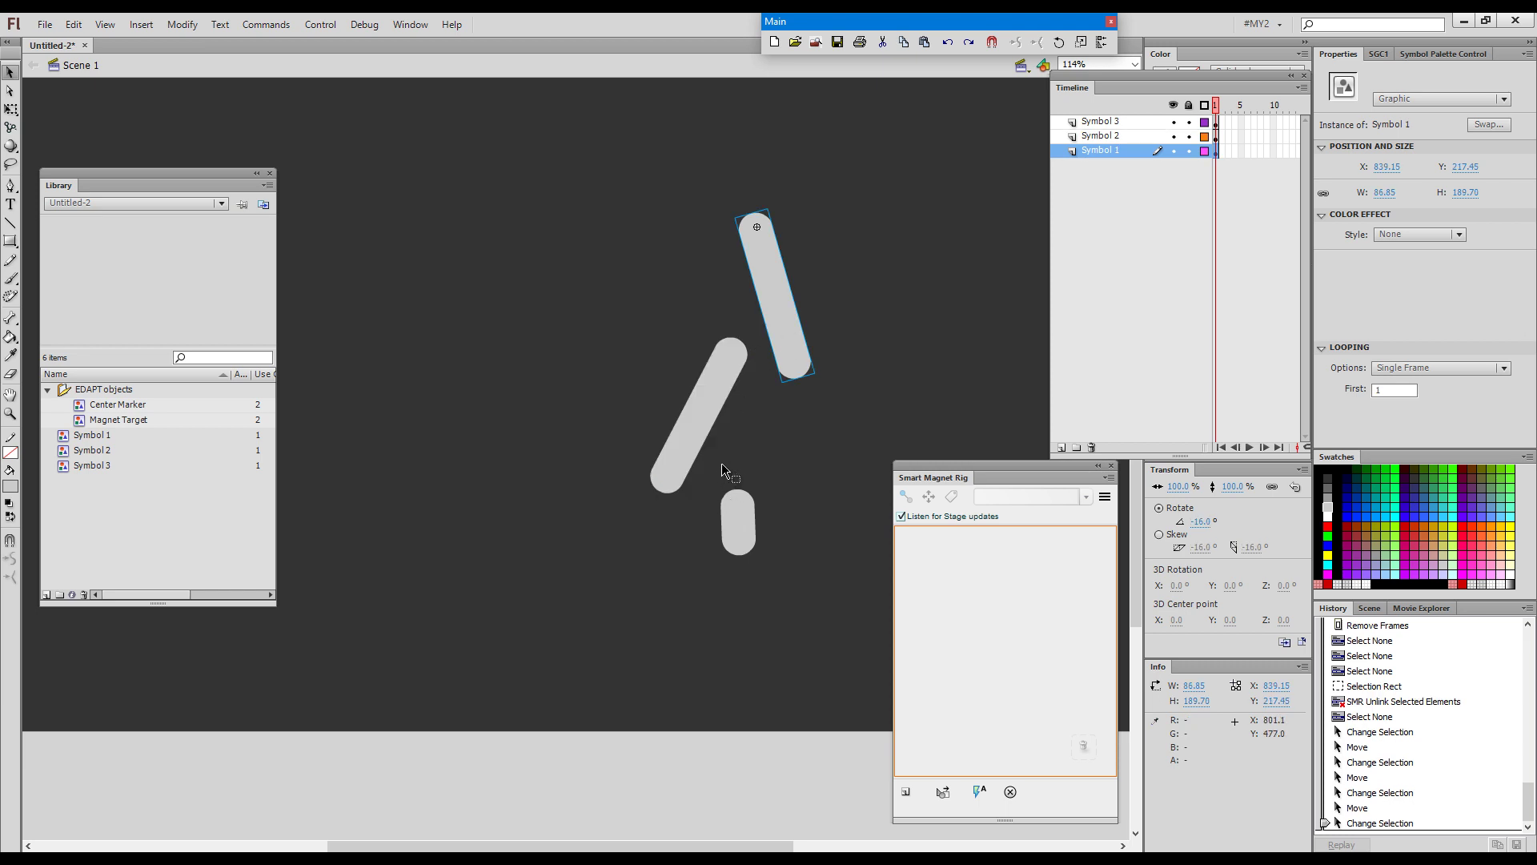
key("1")
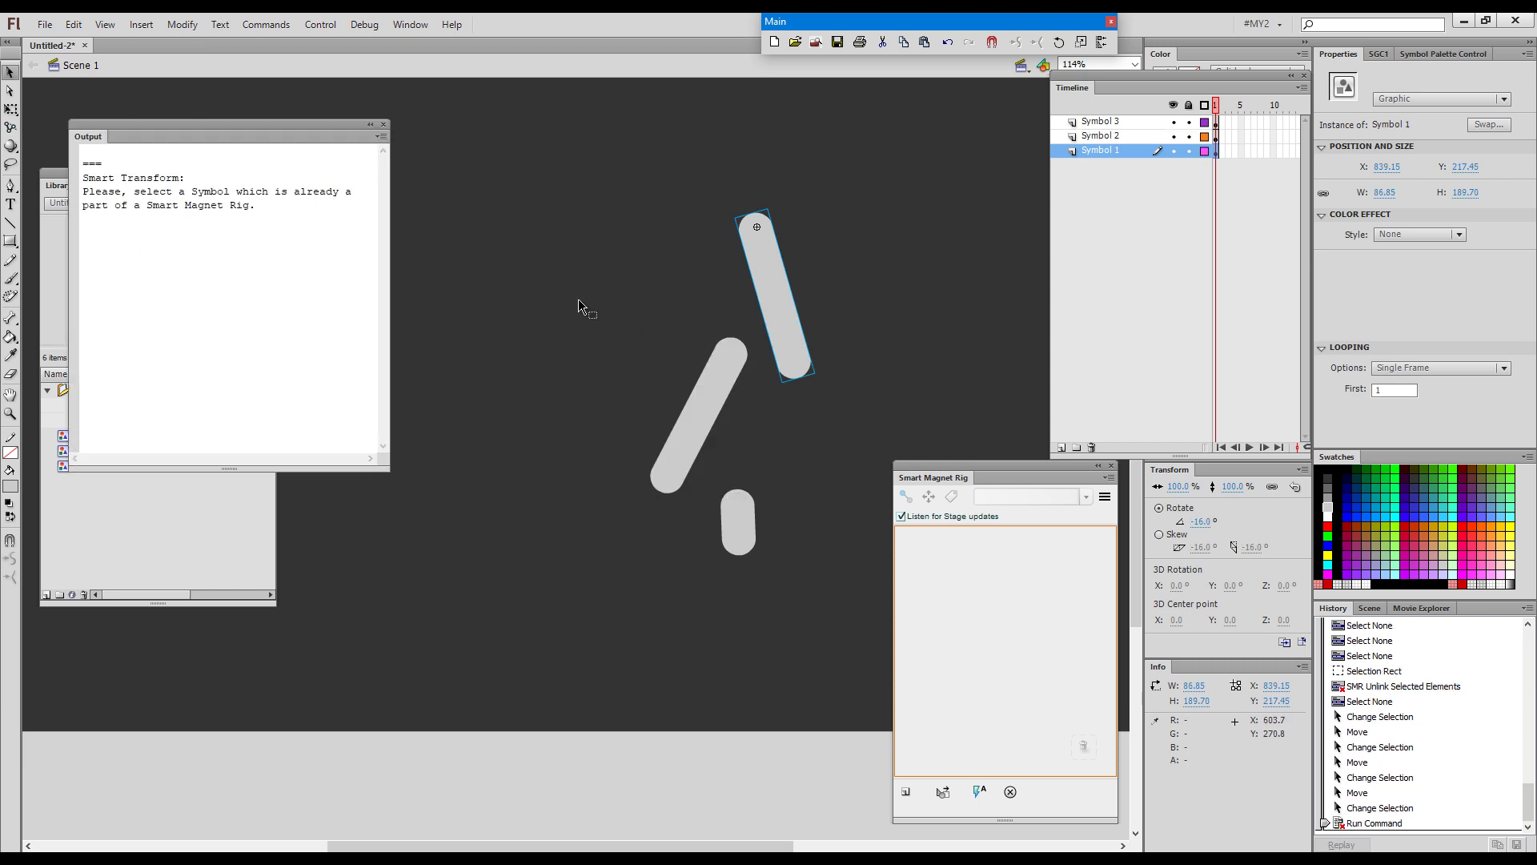
Try Smart Magnet Joint on the separated middle capsule and on the short capsule
left_click(385, 126)
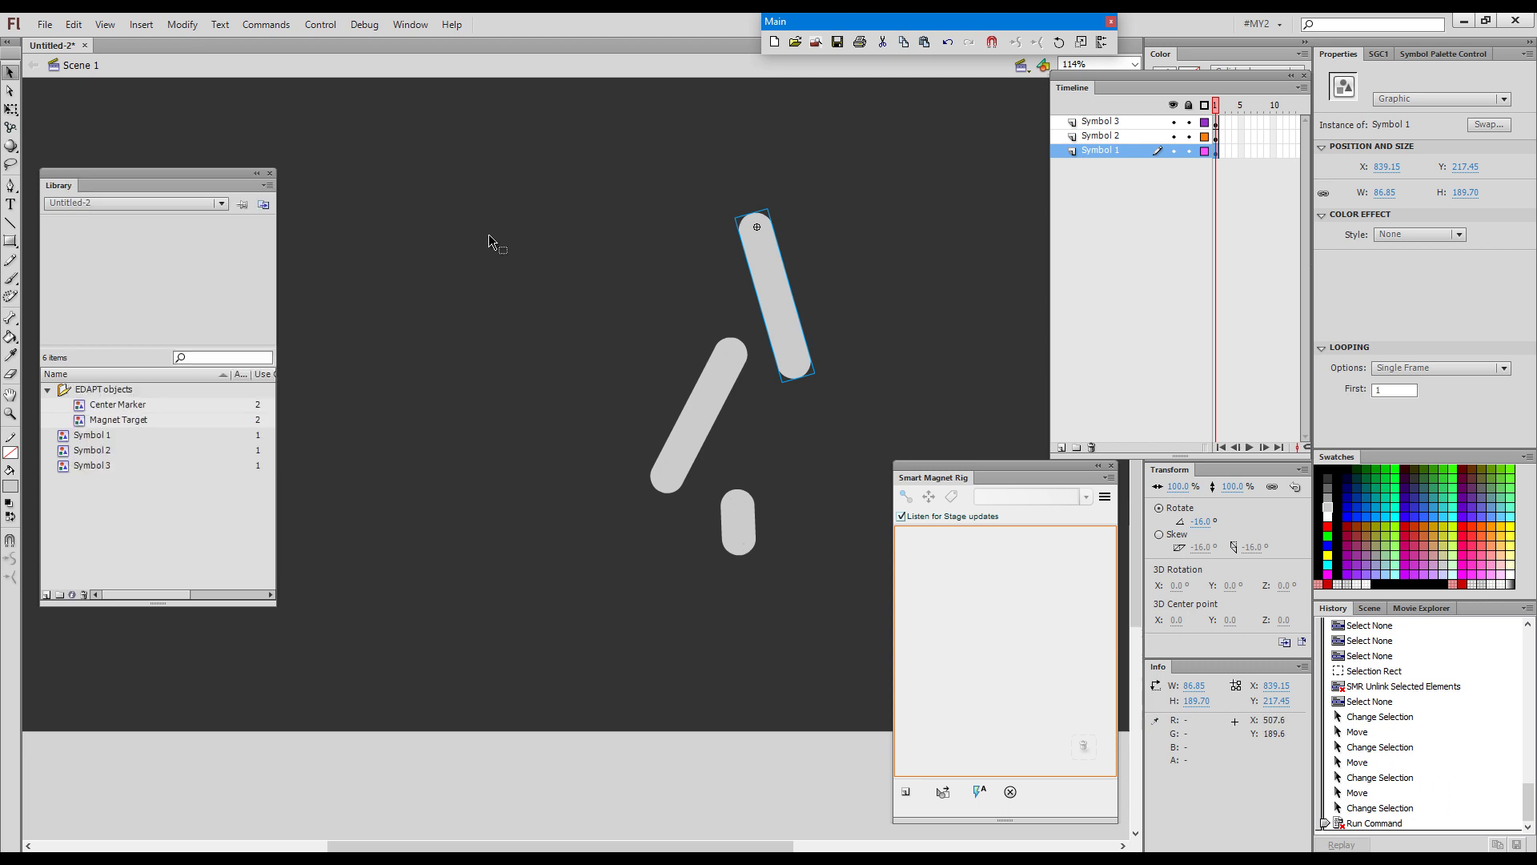
left_click(705, 415)
key("2")
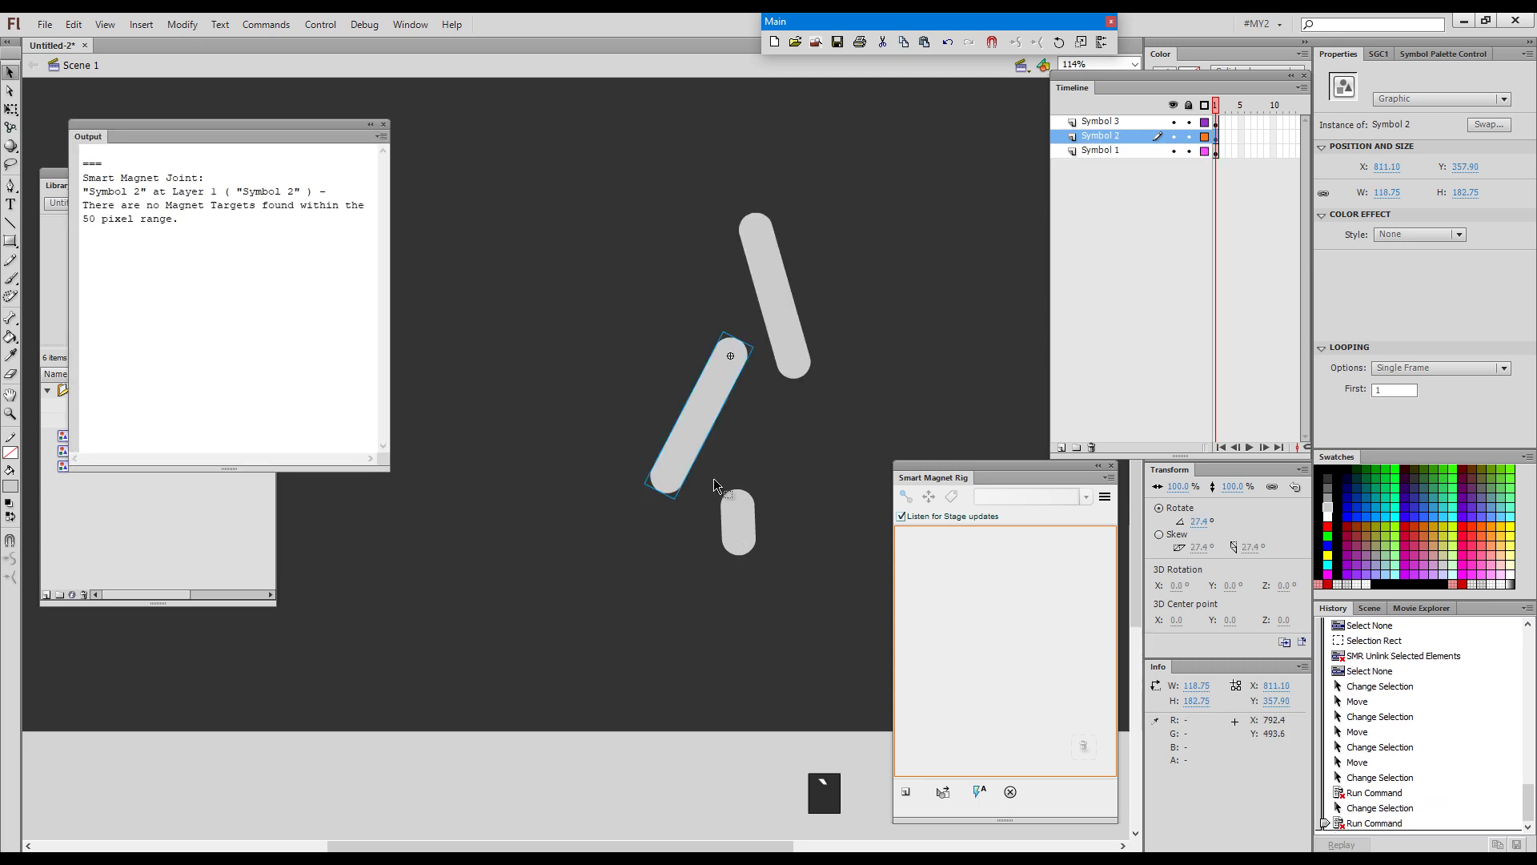
left_click(738, 532)
key("2")
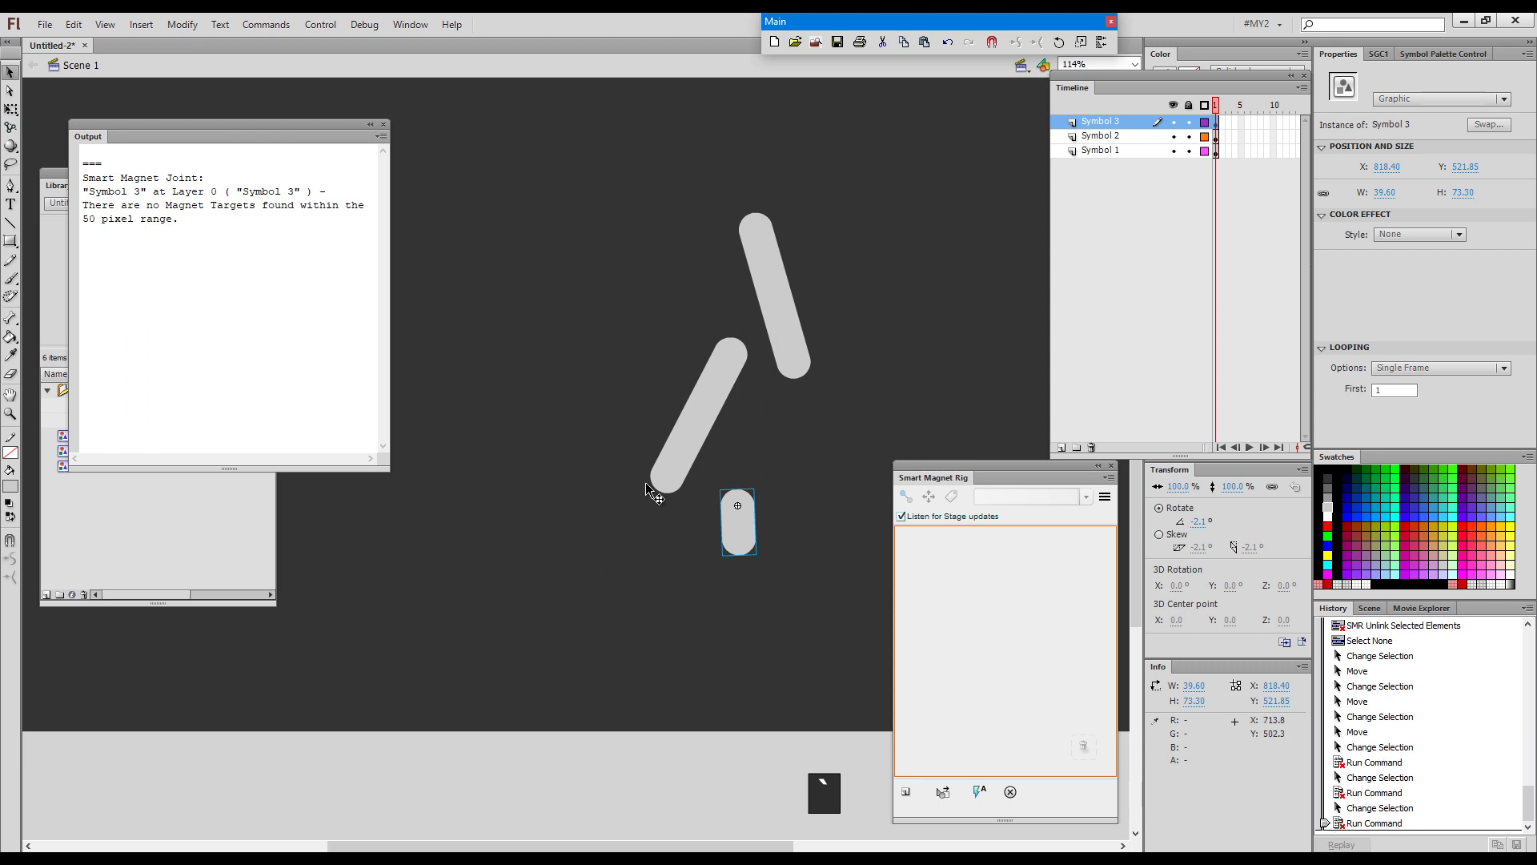
Move the short capsule near the middle one and the middle capsule near the upper one, applying Smart Magnet Joint to each
left_click_drag(741, 530, 694, 532)
key("2")
left_click_drag(714, 404, 738, 454)
key("2")
Try Smart Magnet Joint on the short capsule at the elbow, and reattach it to the middle capsule's lower end
left_click_drag(671, 503, 816, 418)
key("2")
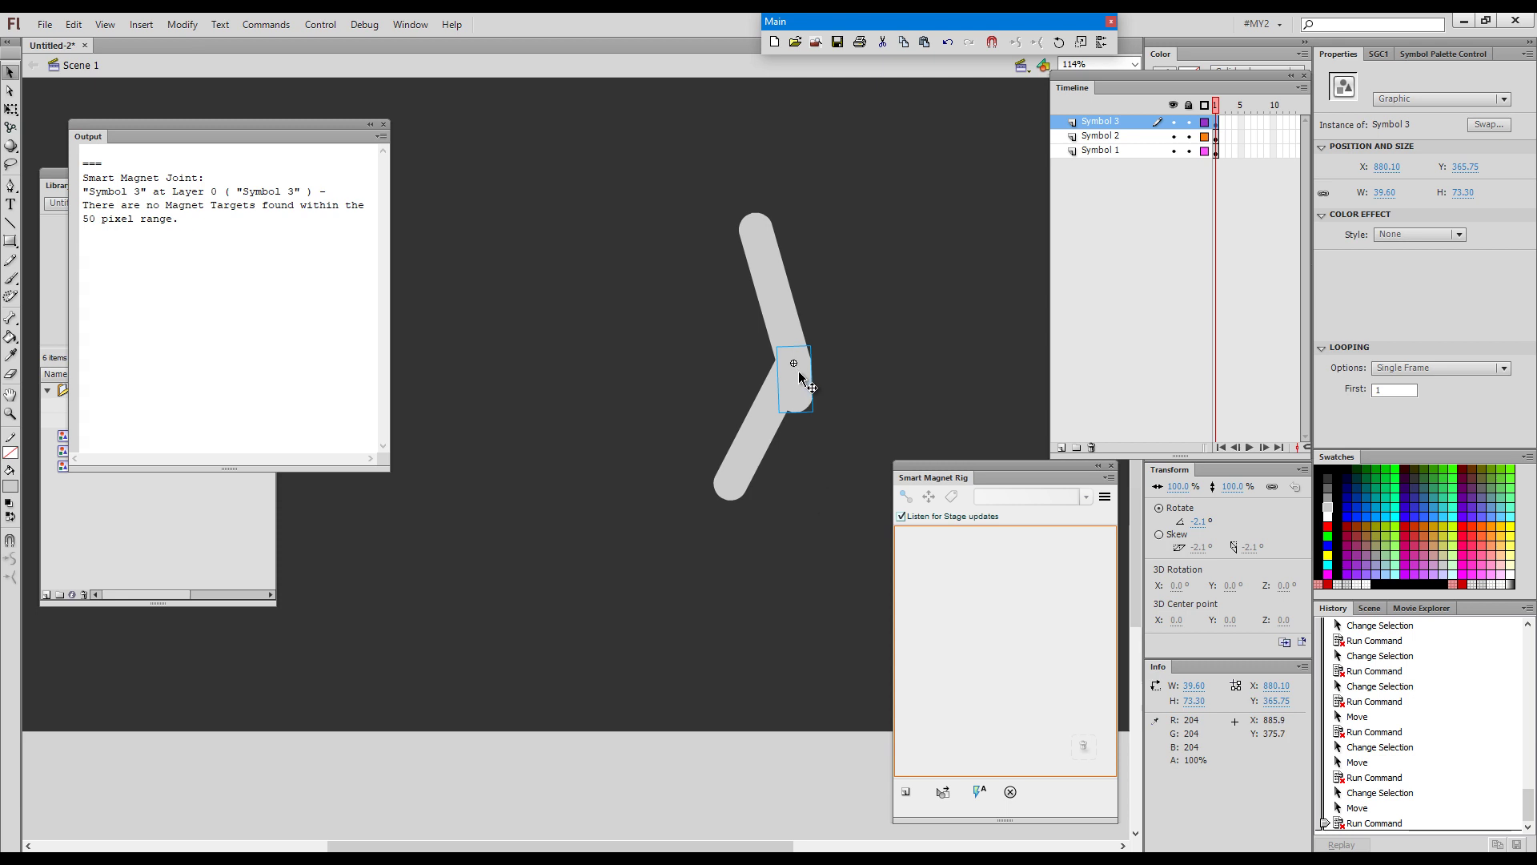
left_click_drag(796, 366, 732, 538)
key("2")
left_click(824, 479)
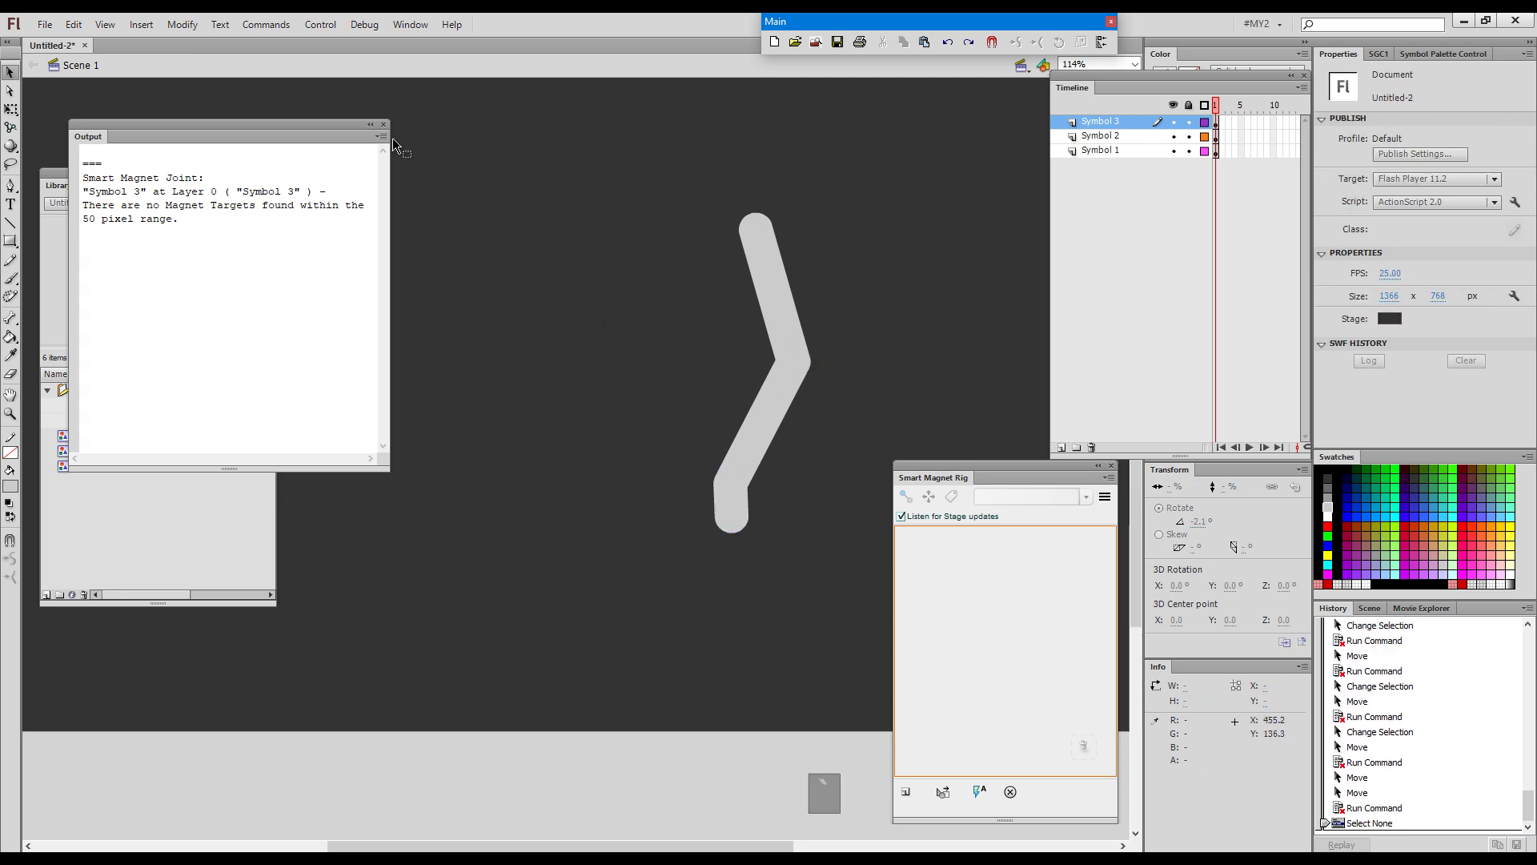
left_click(383, 124)
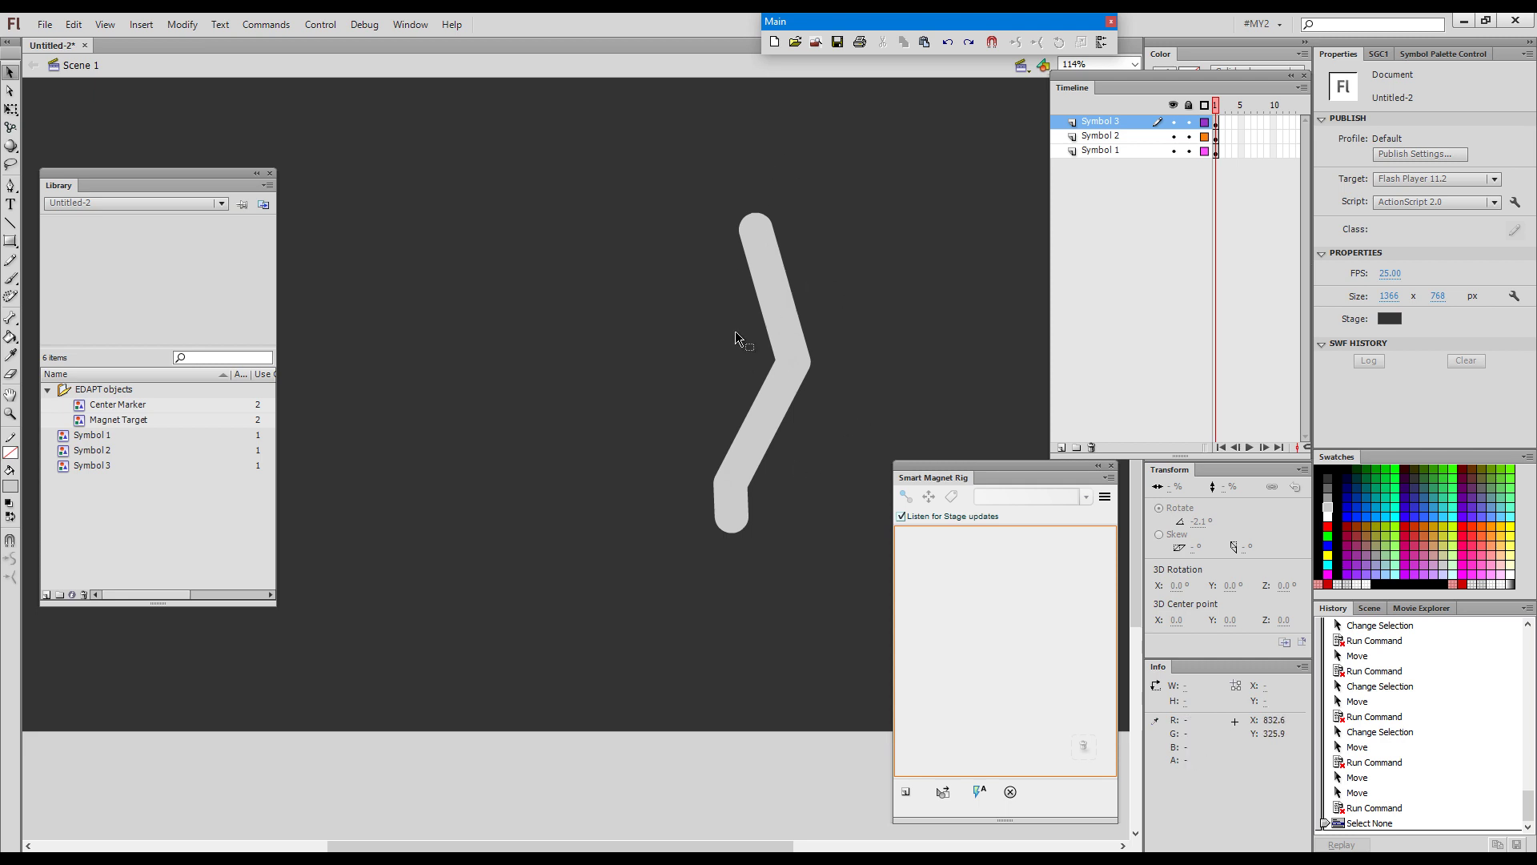
Draw an upright rectangle about 179 by 344 px beside the limb as a torso
left_click(11, 241)
mouse_move(472, 262)
left_mouse_down()
mouse_move(610, 577)
mouse_move(637, 577)
left_mouse_up()
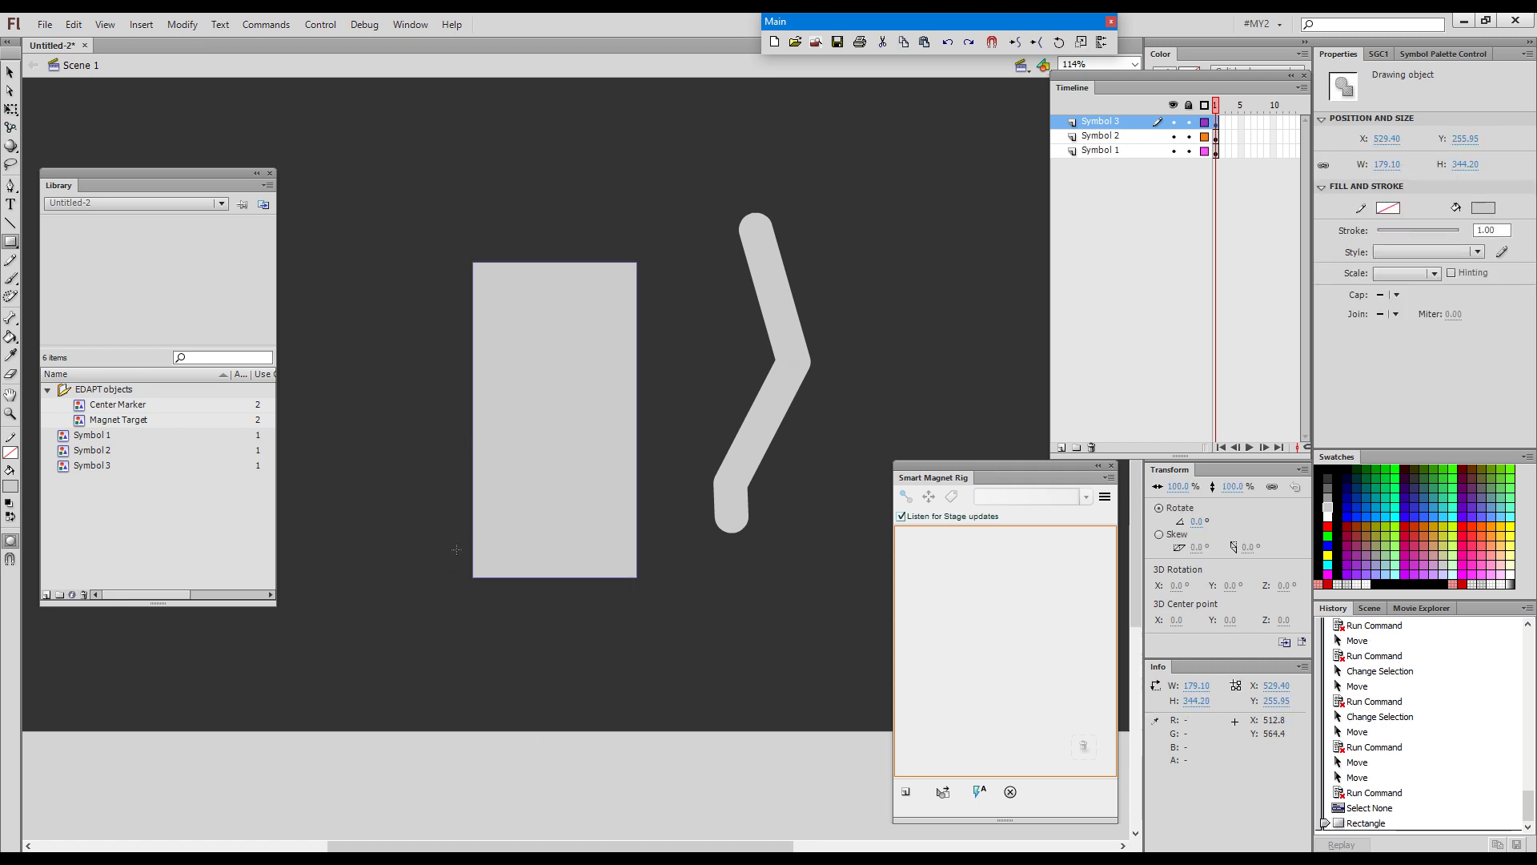
key("v")
Convert the rectangle to the graphic symbol Symbol 4 and set its transformation and registration points near the lower edge
left_click(508, 351)
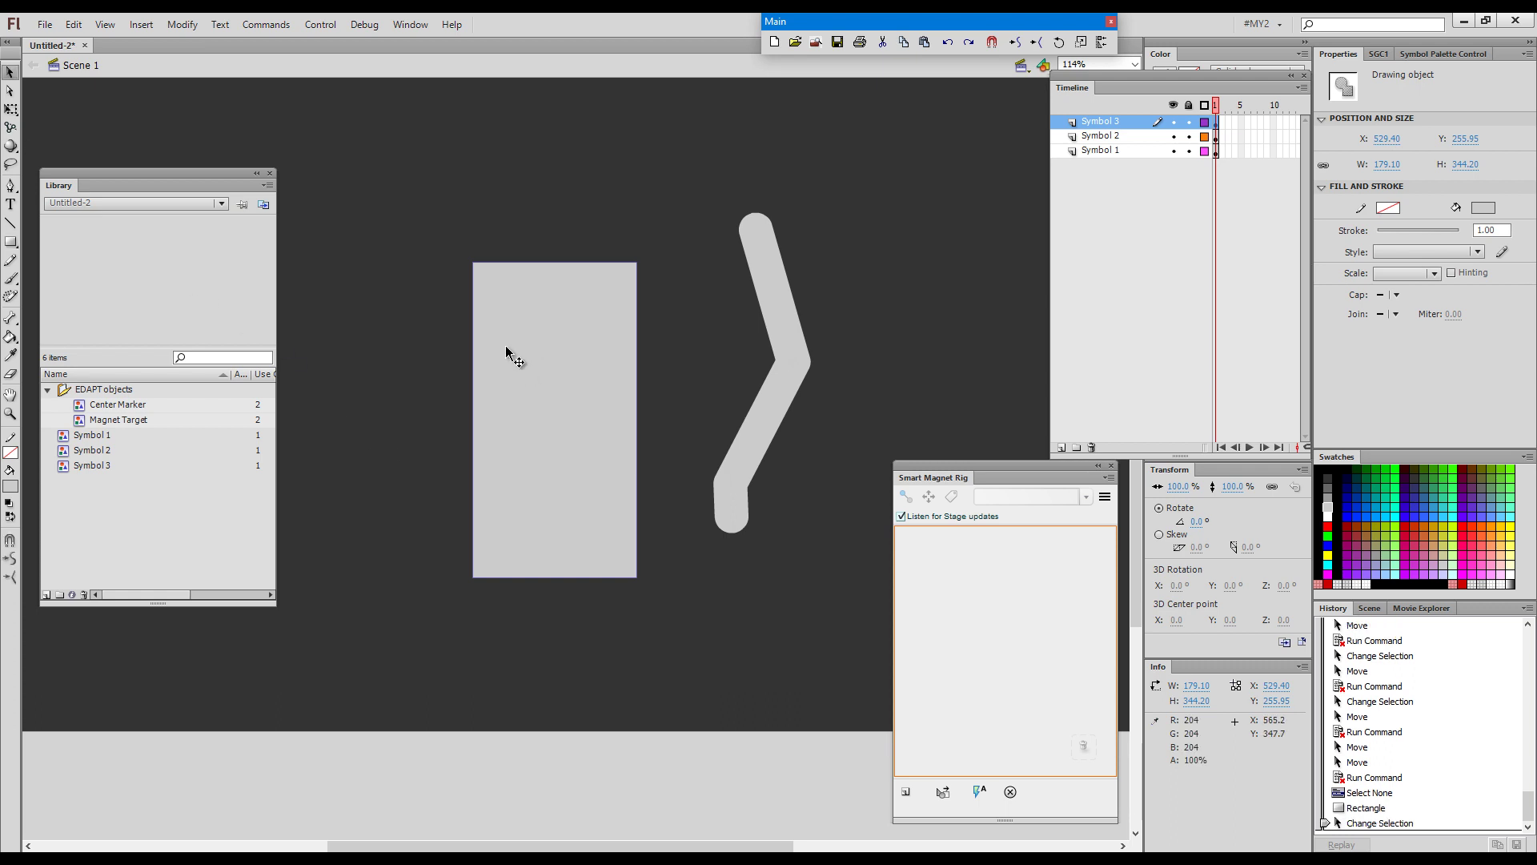
key("F8")
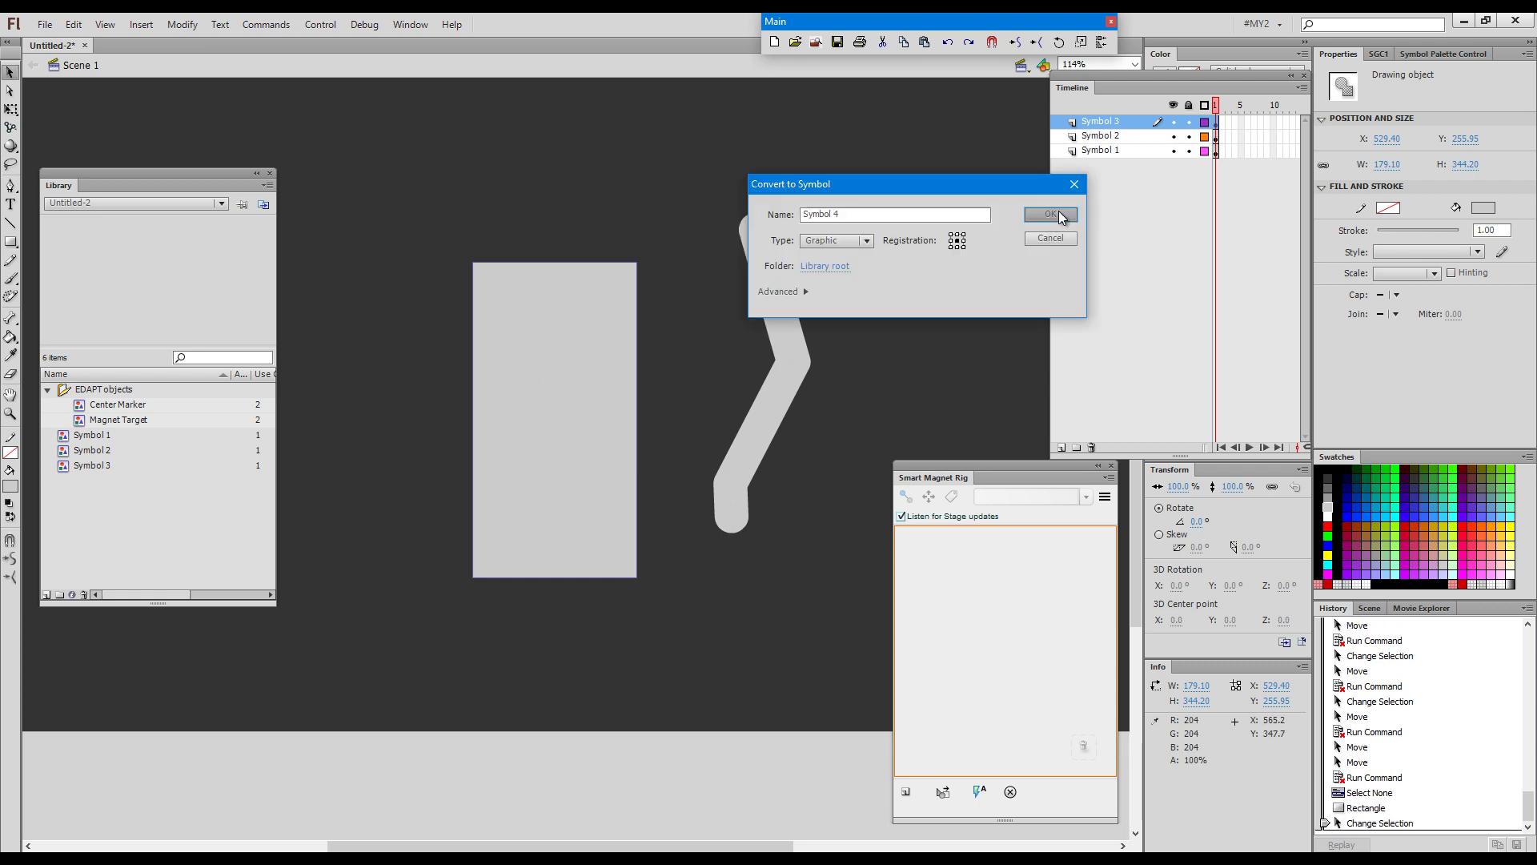
left_click(1058, 213)
key("q")
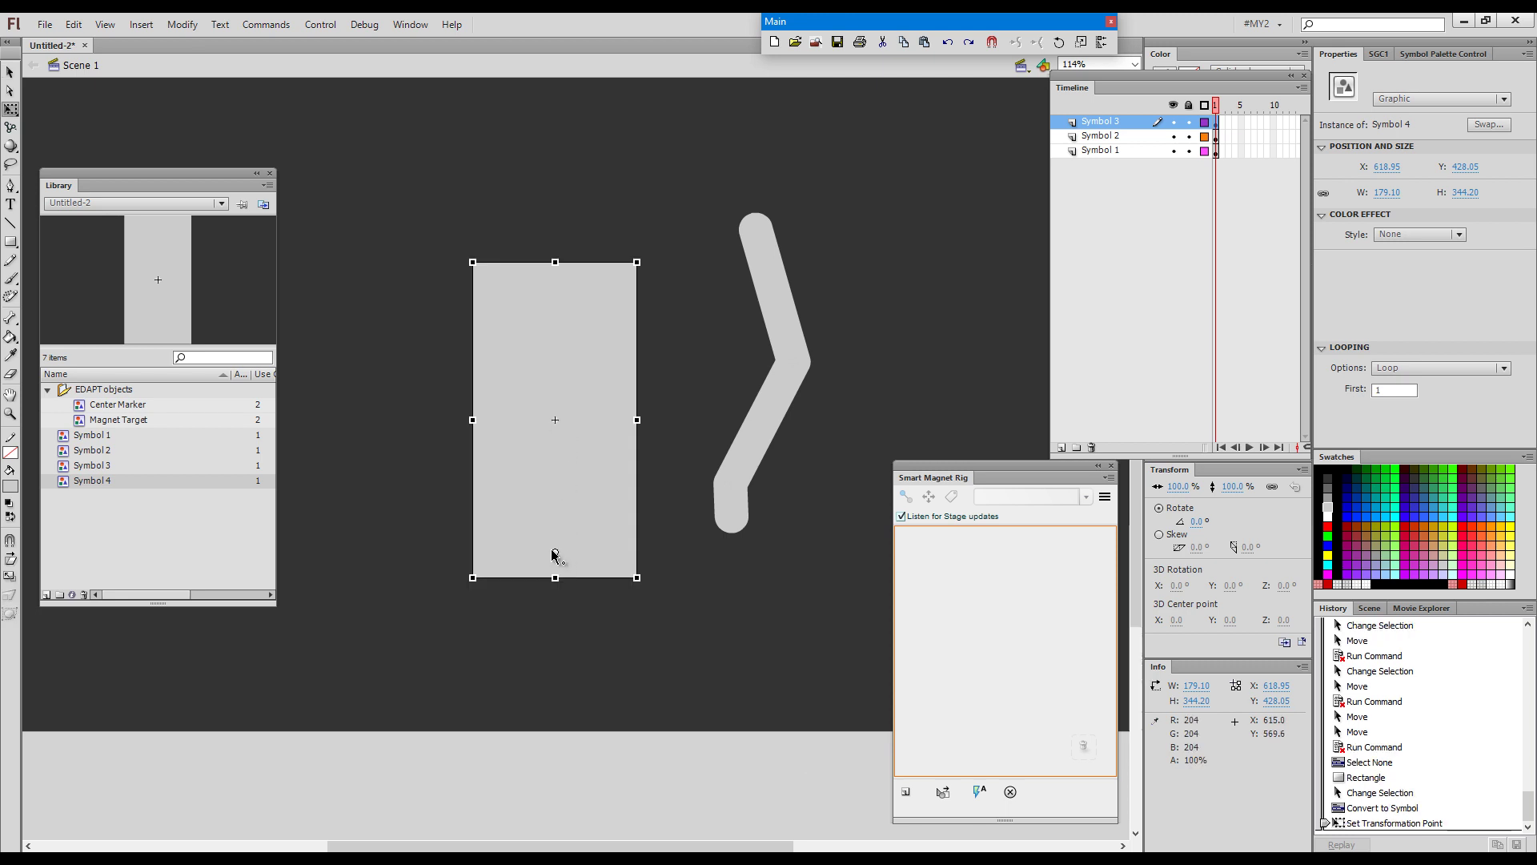
key("ctrl+t")
Rotate the middle capsule about the elbow to nearly vertical and snap the short capsule back onto its lower end
left_click(753, 464)
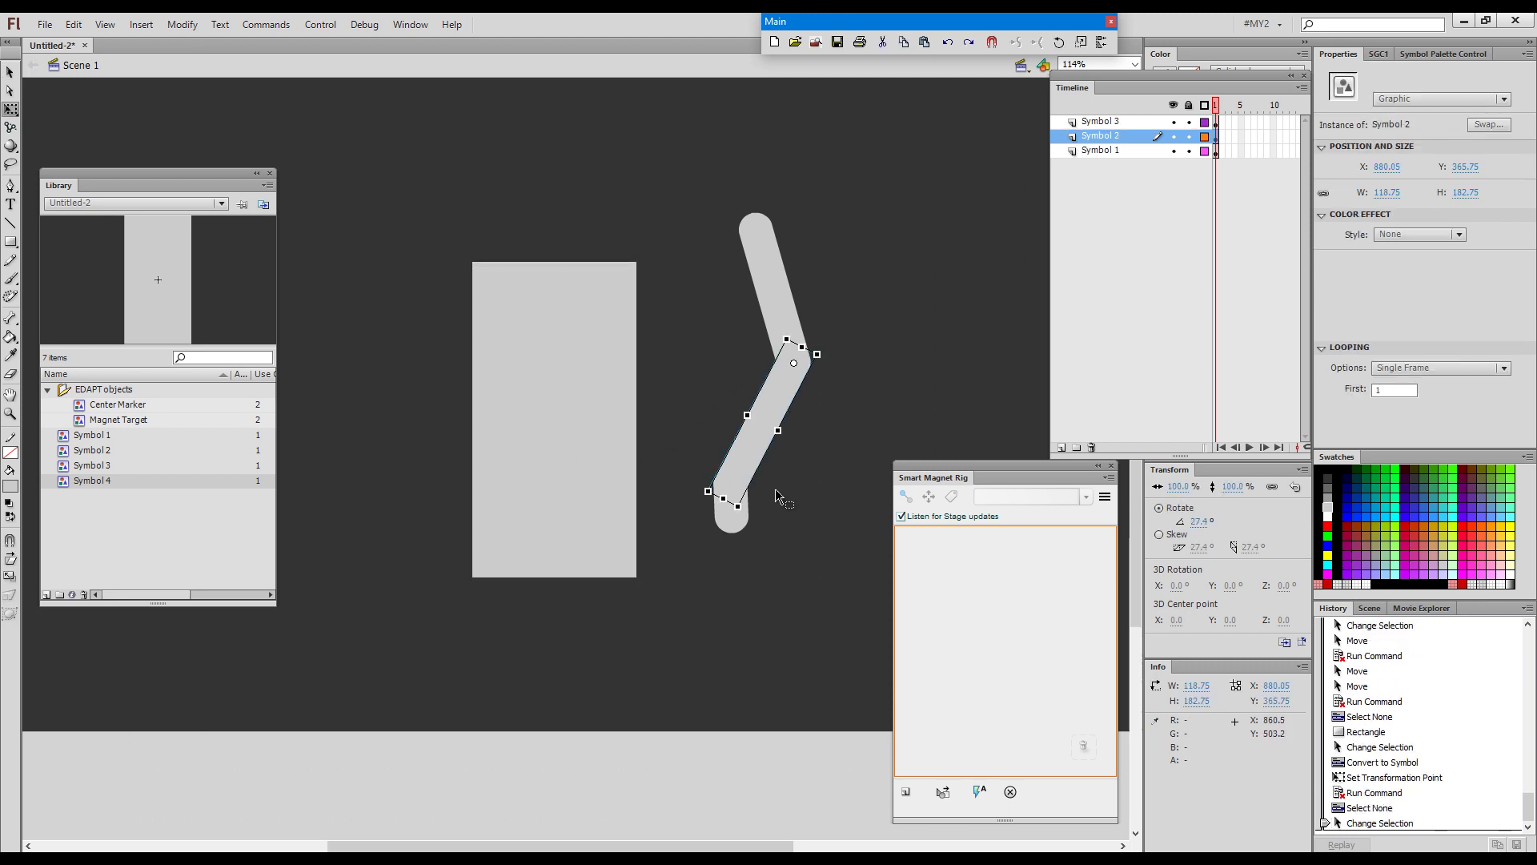
left_click_drag(756, 501, 843, 508)
left_click_drag(740, 537, 844, 578)
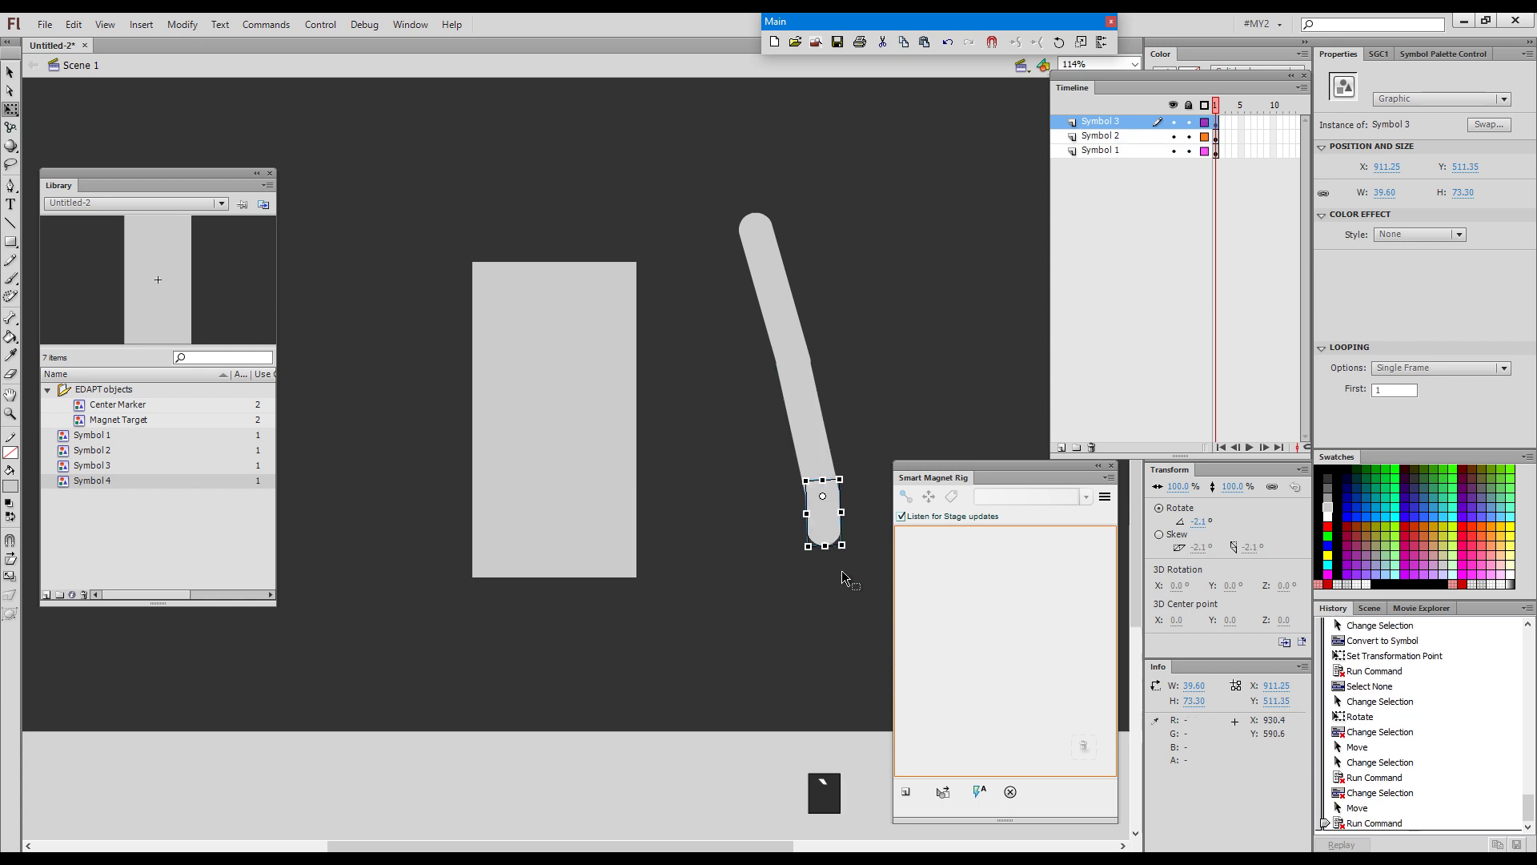
left_click(819, 436)
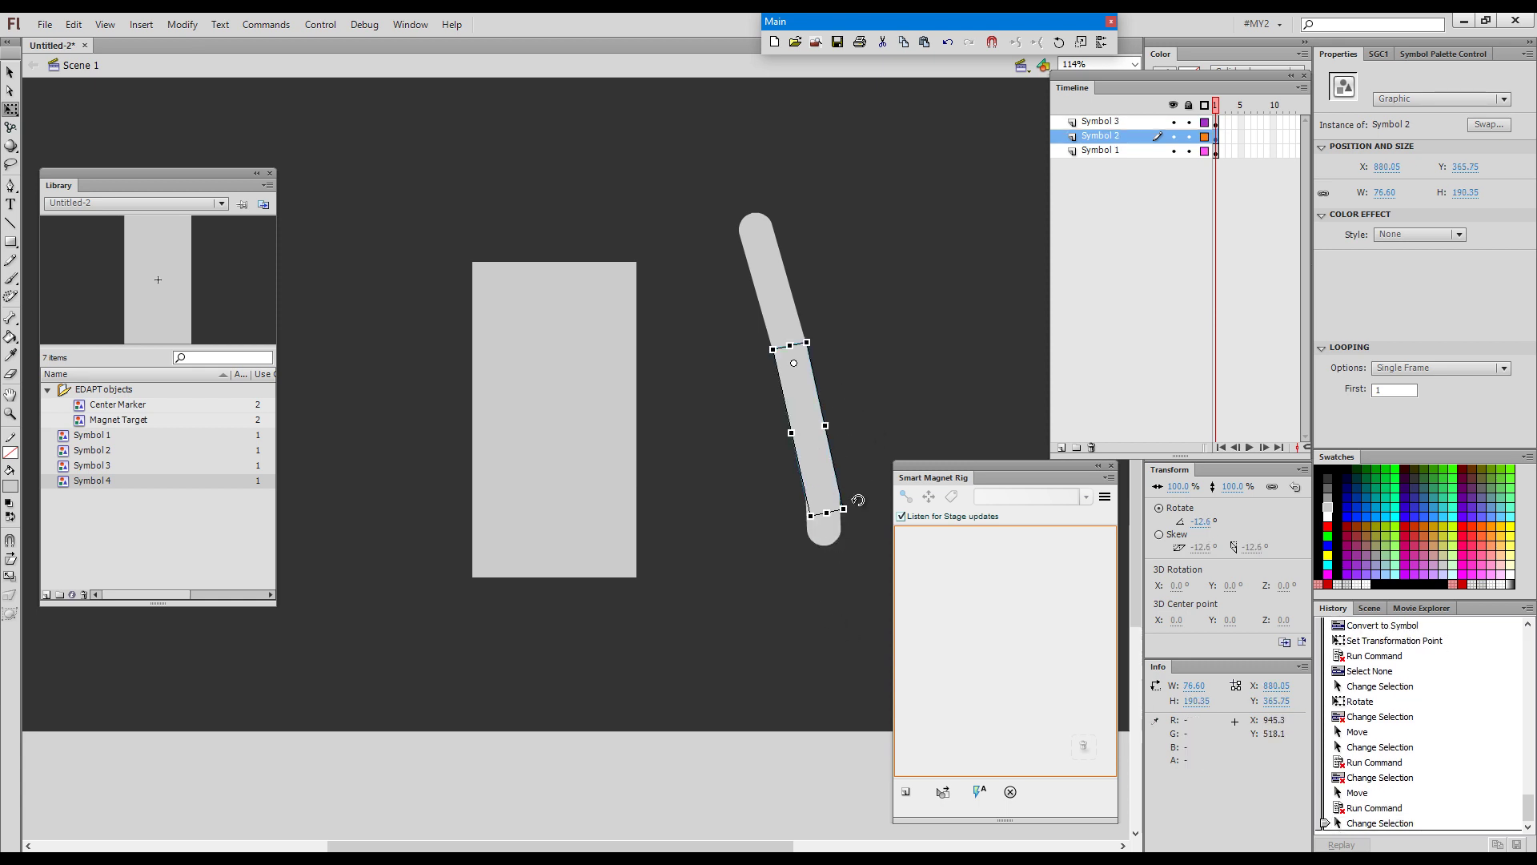
left_click_drag(823, 520, 824, 524)
left_click(843, 554)
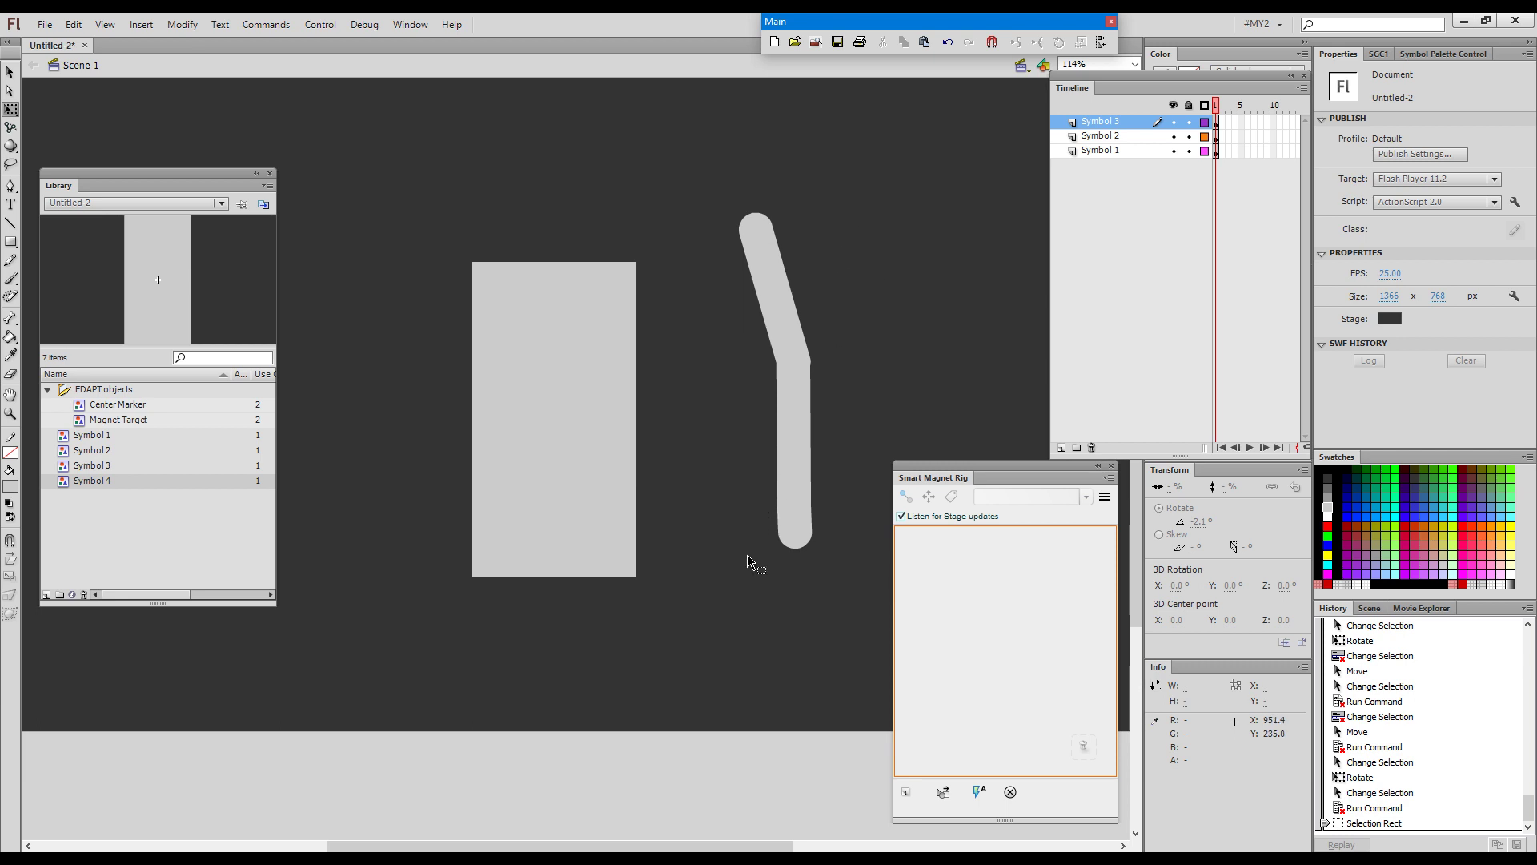
Move the whole limb onto the rectangle's upper right corner and rotate it to slope outward like an arm
left_click_drag(748, 556, 747, 558)
left_click_drag(784, 290, 664, 344)
left_click_drag(710, 592, 732, 522)
left_click_drag(846, 353, 851, 482)
Duplicate the three-part arm, flip the copy horizontally and align it with the rectangle's upper left corner
left_click_drag(809, 311, 681, 612)
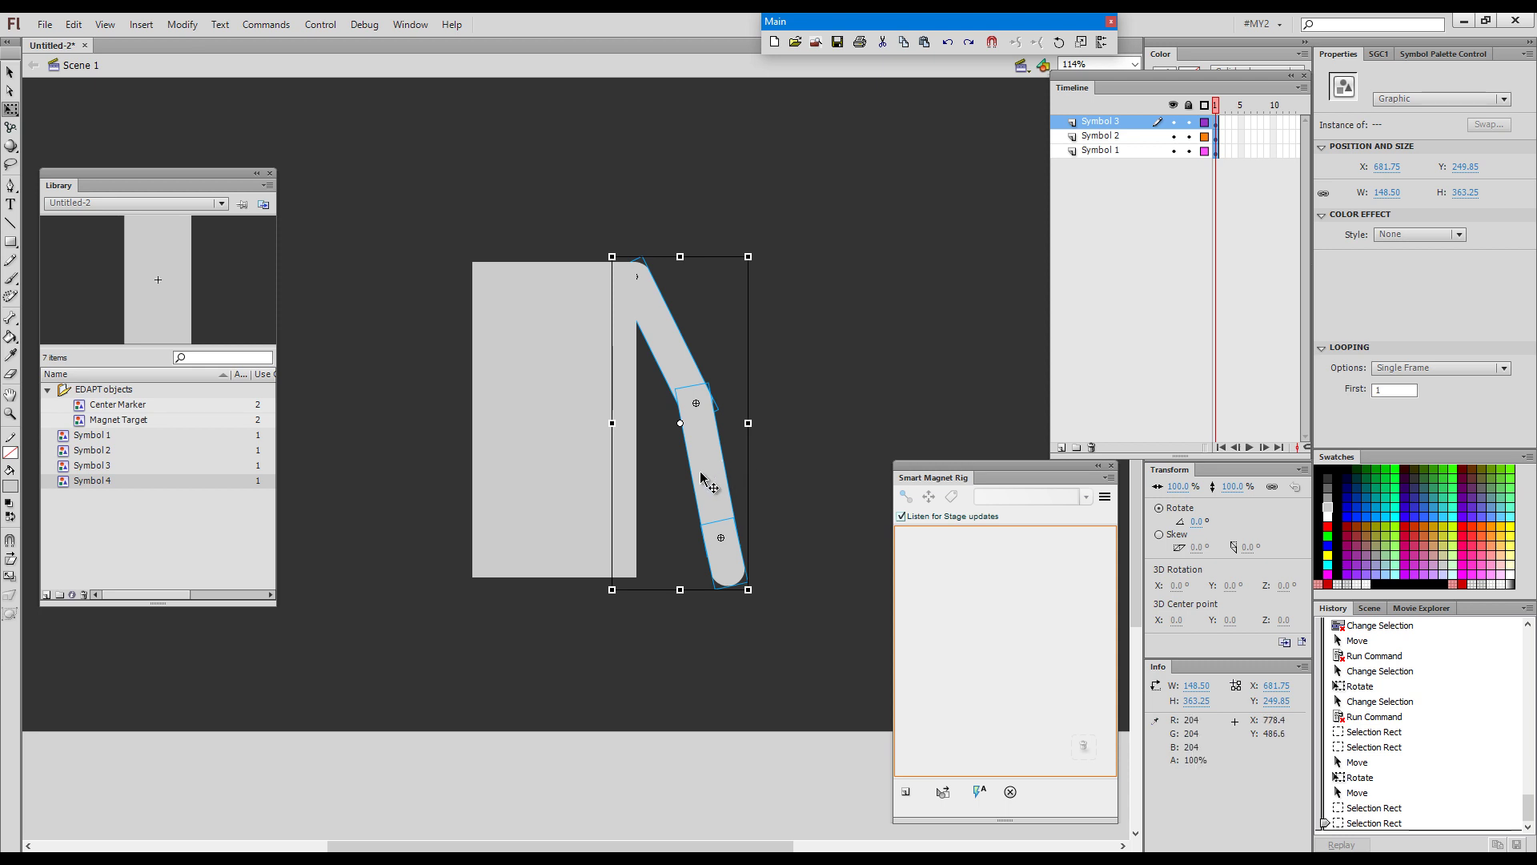
left_click_drag(703, 474, 369, 444)
key("h")
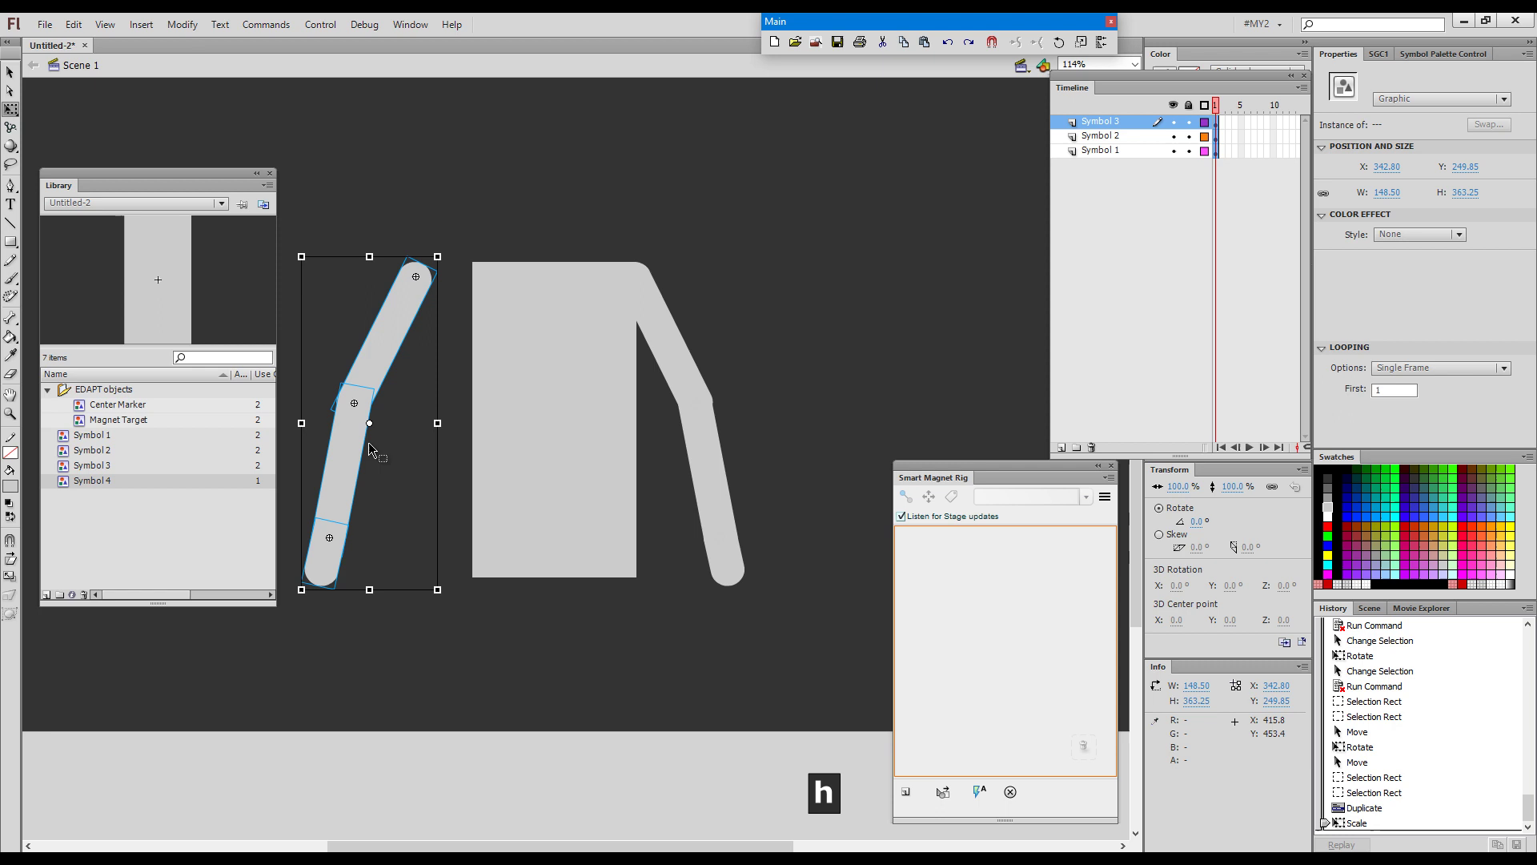
key("shift+Right")
key("shift+Right")
key("shift+Right")
key("shift+Right")
key("shift+Right")
key("shift+Right")
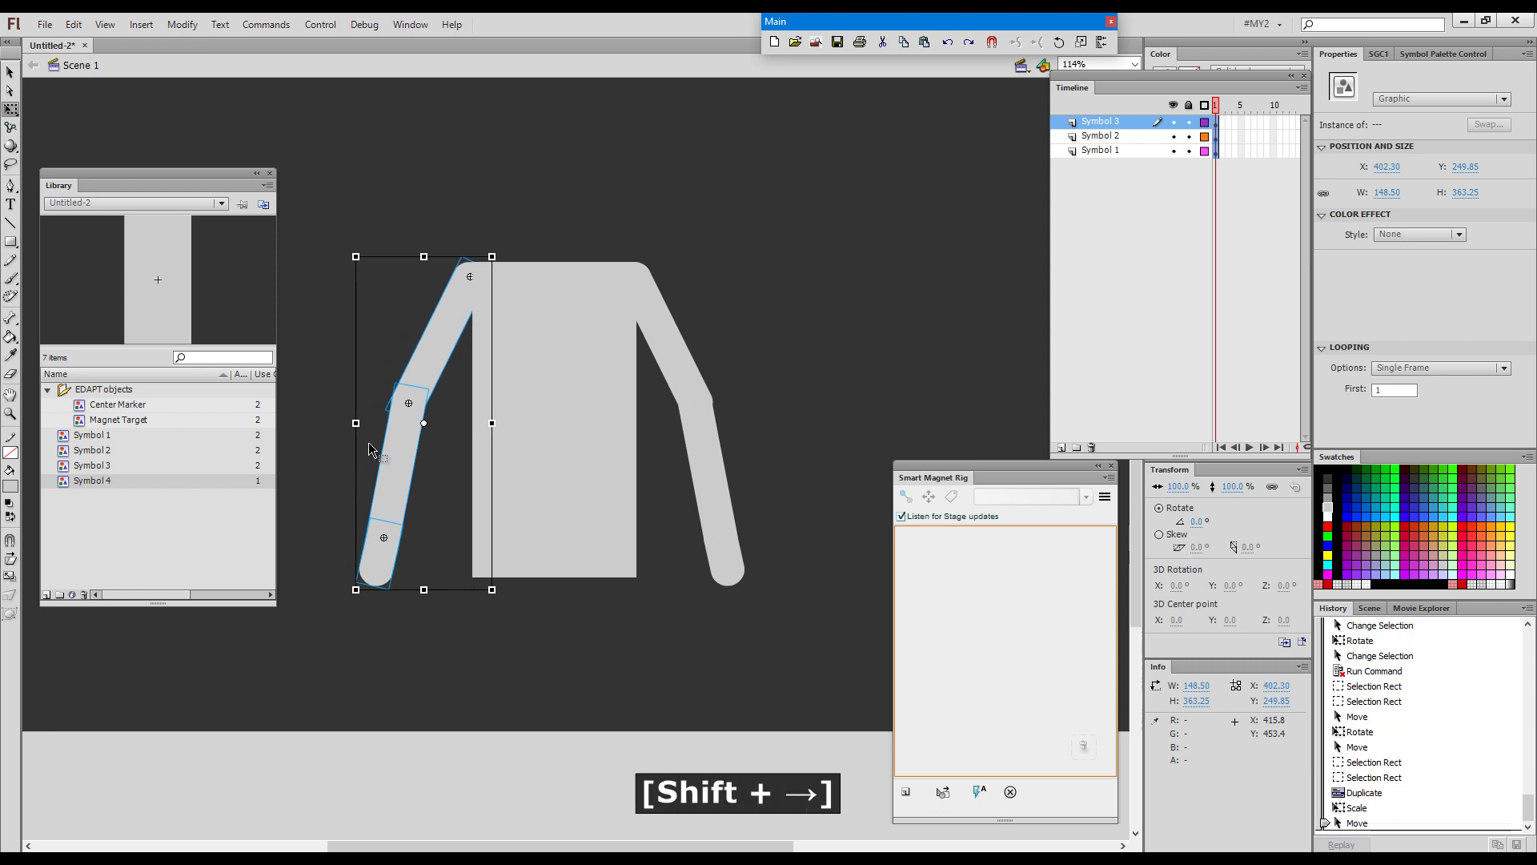
left_click(369, 447)
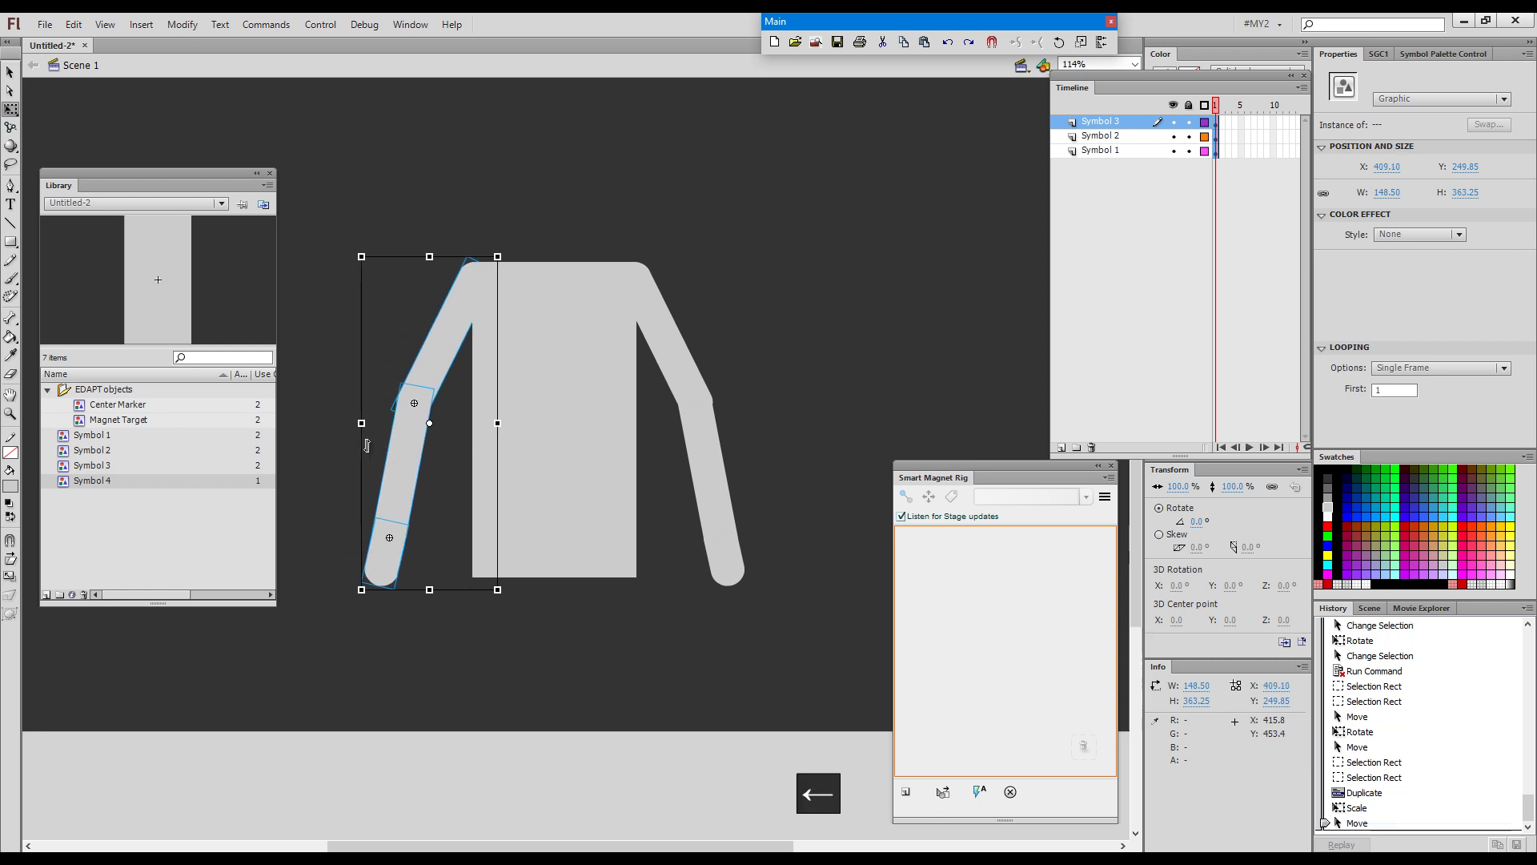
Check both arms' placement with all layers shown as outlines, and restore the filled display
left_click(1205, 106)
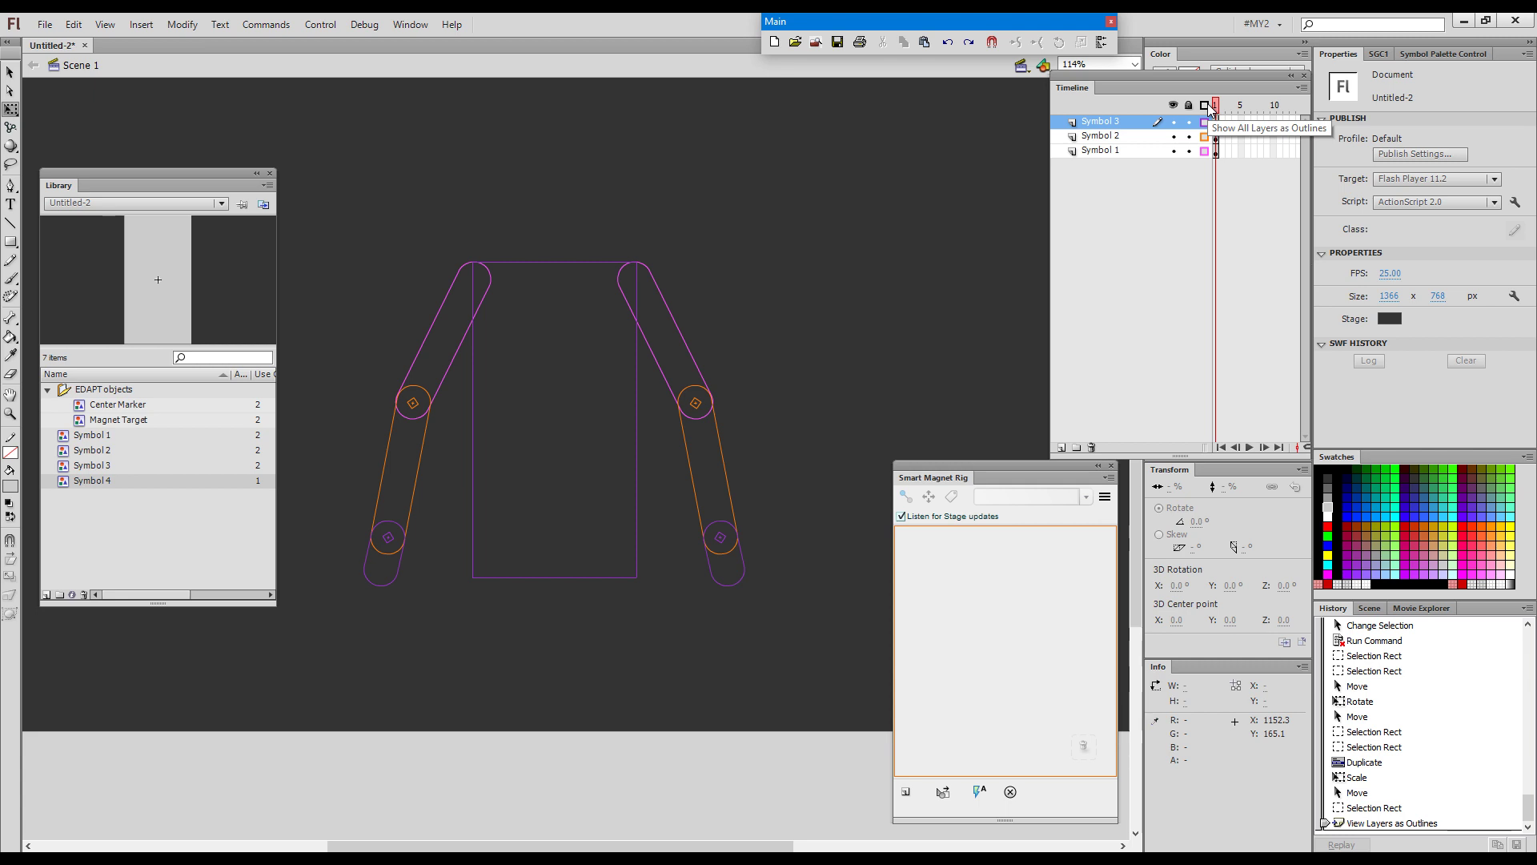
left_click(1206, 105)
left_click(834, 326)
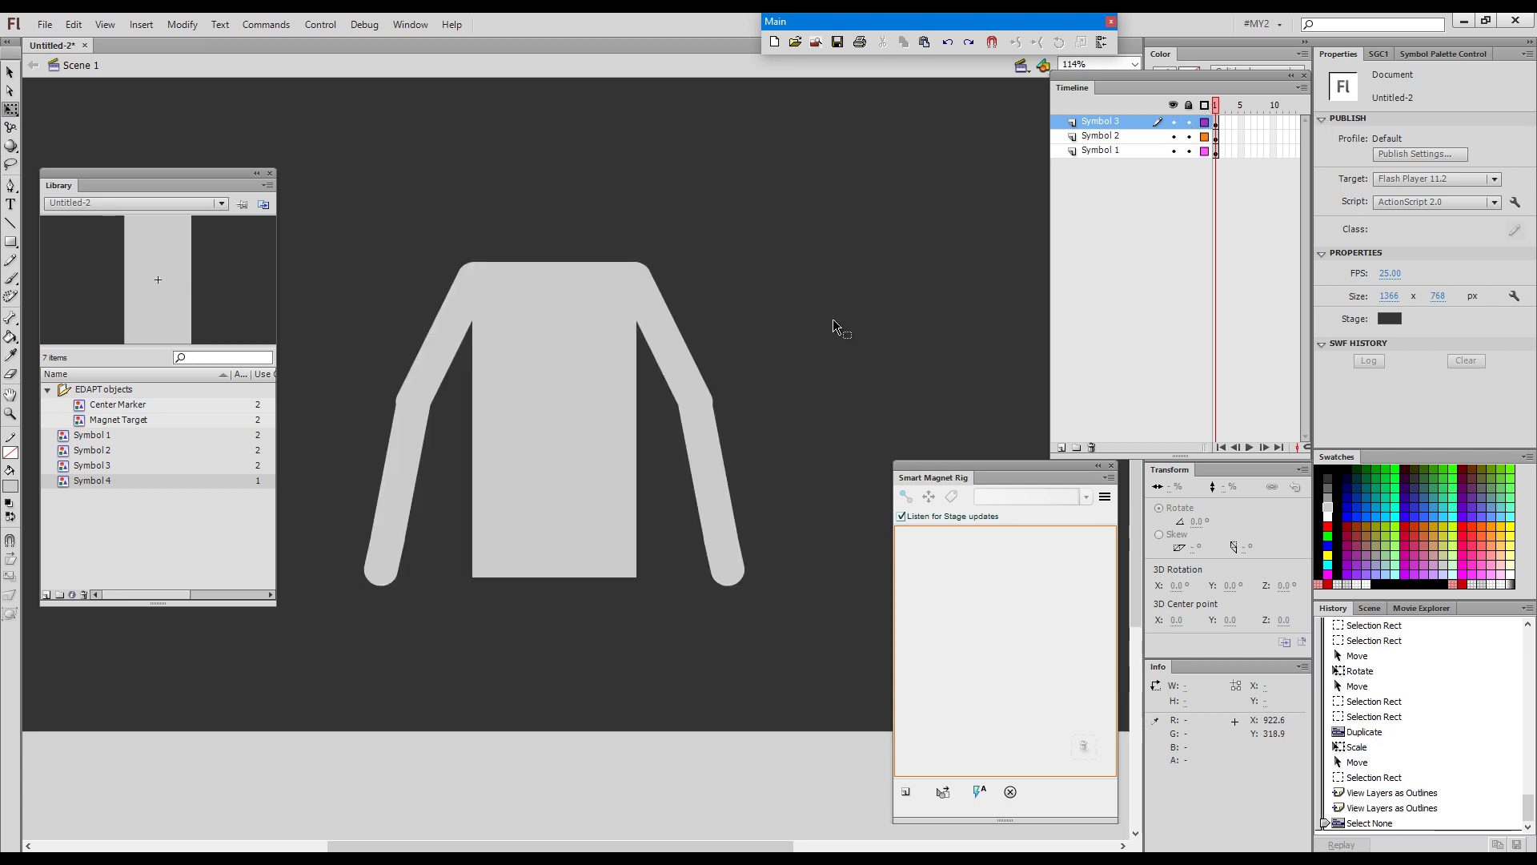
left_click(826, 382)
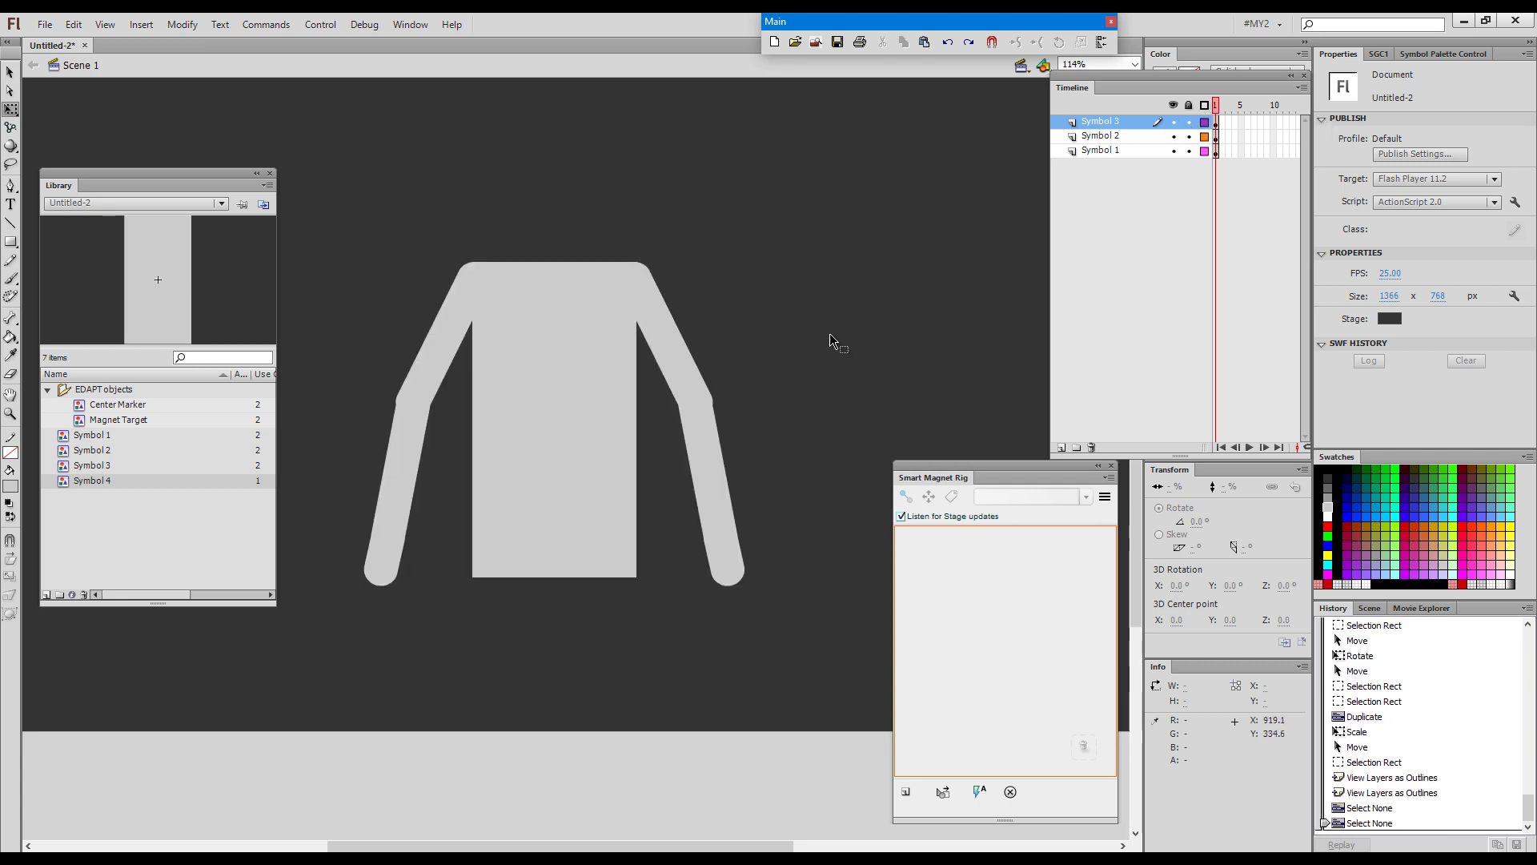
left_click(669, 437)
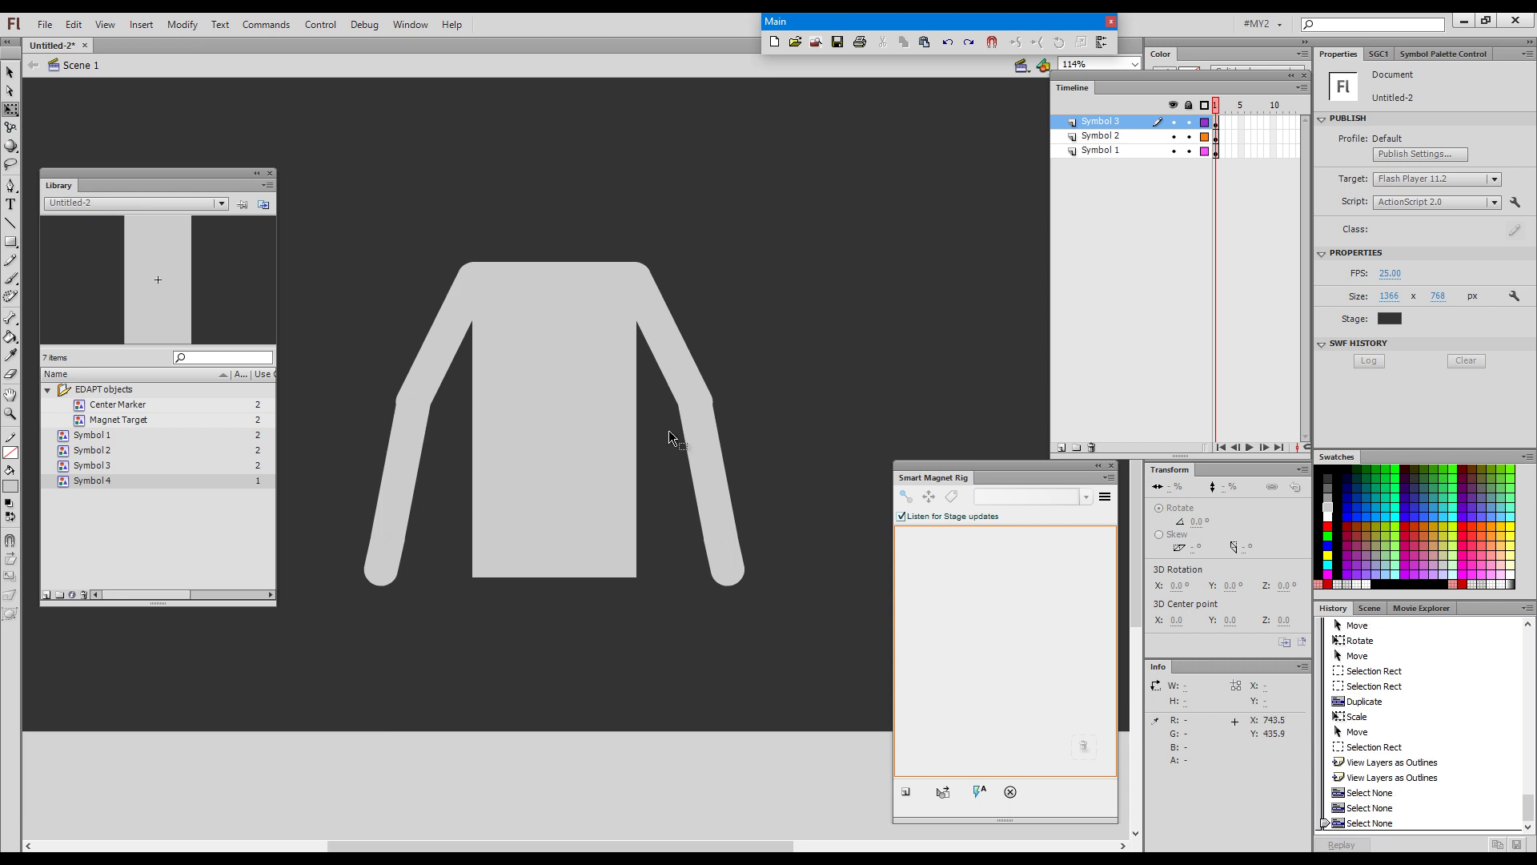
left_click(603, 431)
double_click(604, 433)
left_click(780, 301)
left_click(781, 302)
left_click(781, 302)
double_click(780, 302)
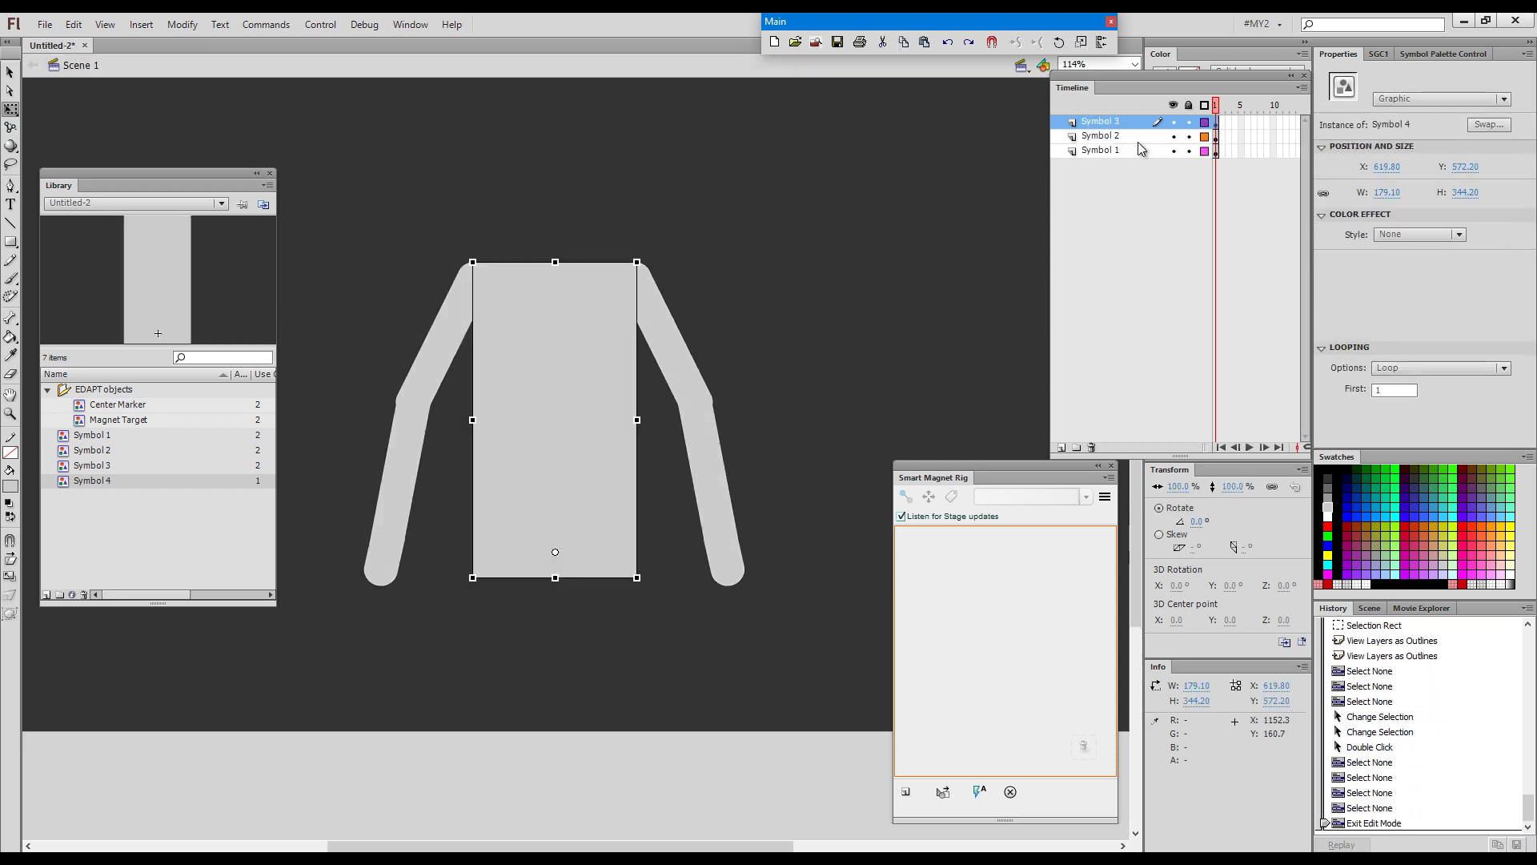
Show all layers as outlines and examine where the upper arms overlap the torso at the shoulders
left_click(1203, 109)
left_click(848, 293)
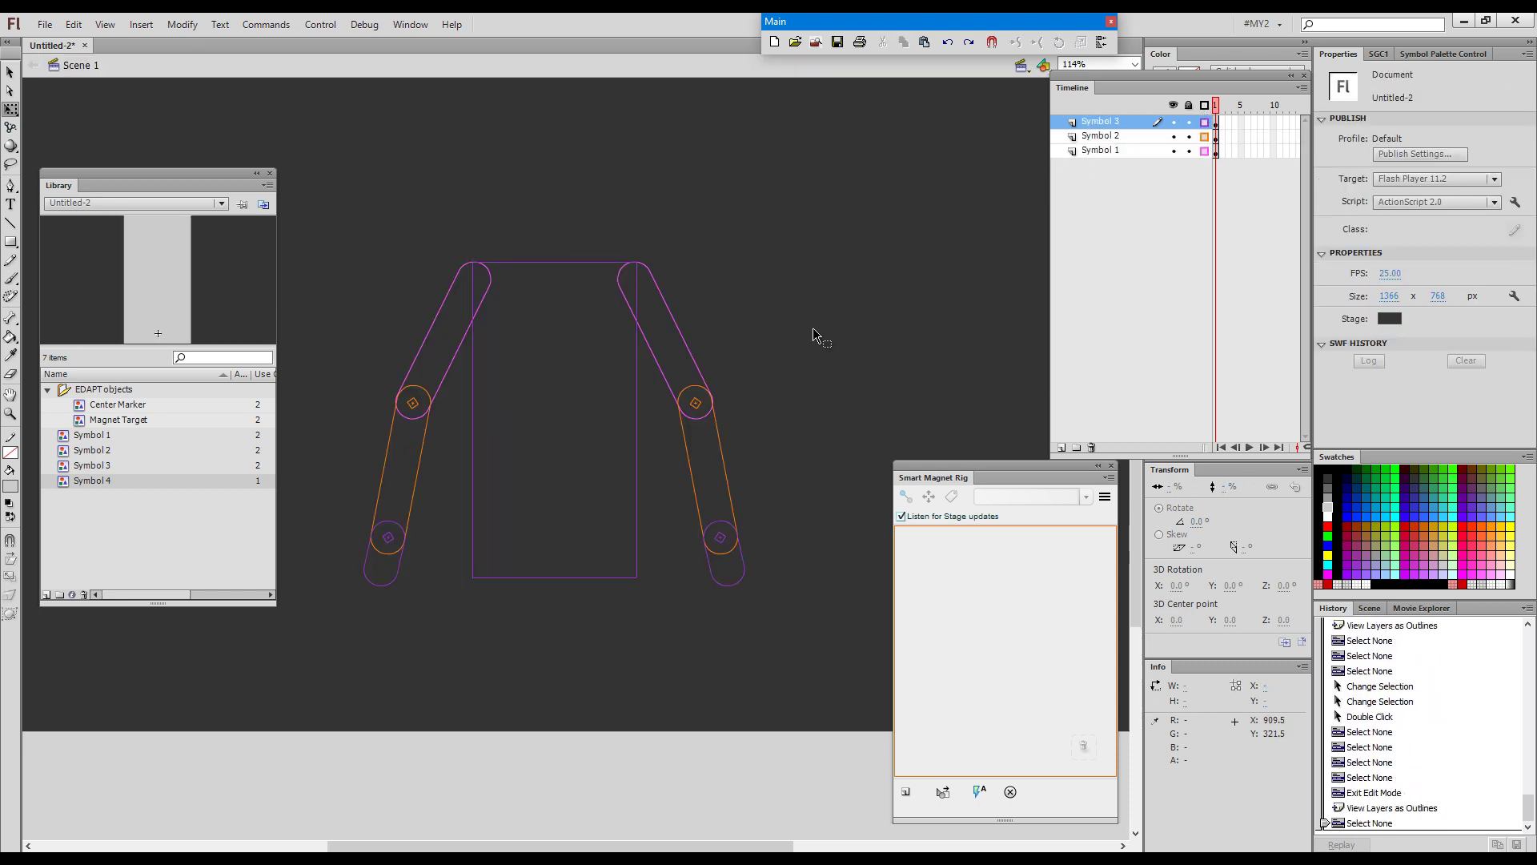
key("ctrl+space")
left_click_drag(350, 203, 784, 475)
left_click_drag(855, 402, 909, 261)
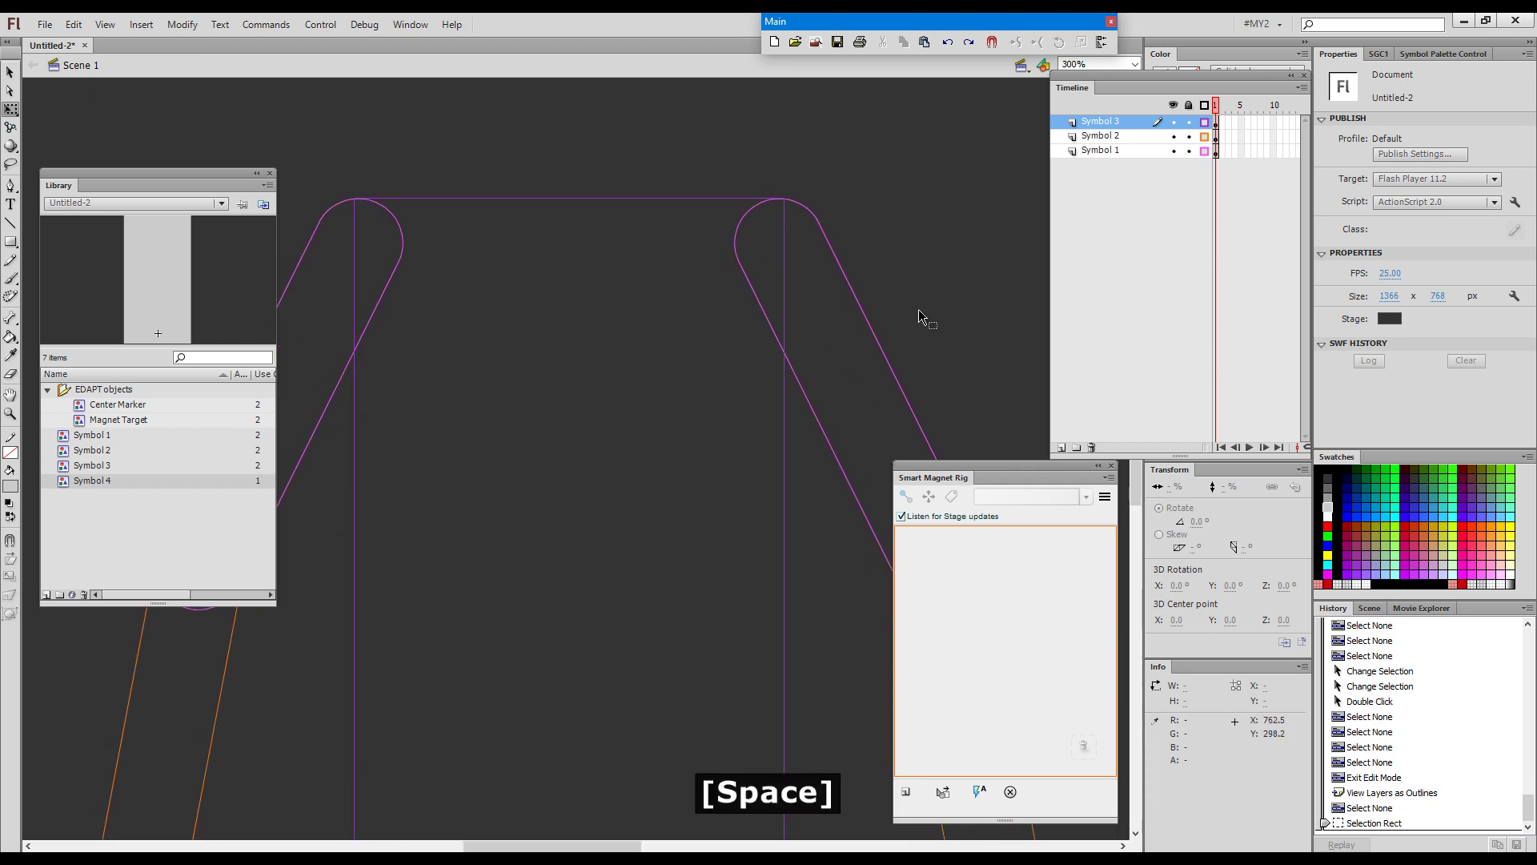
left_click(853, 321)
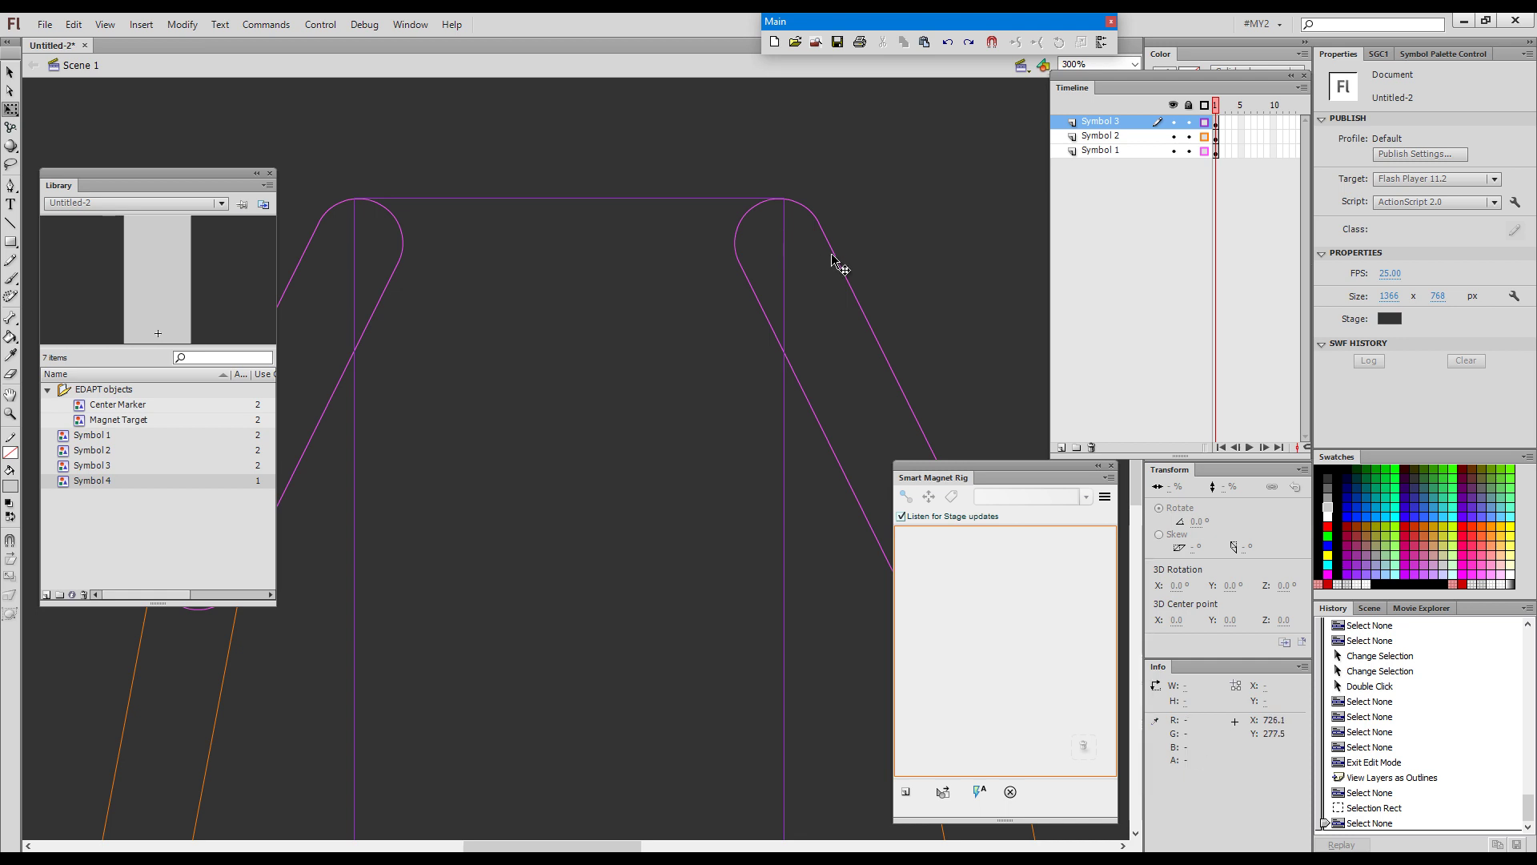
left_click(847, 286)
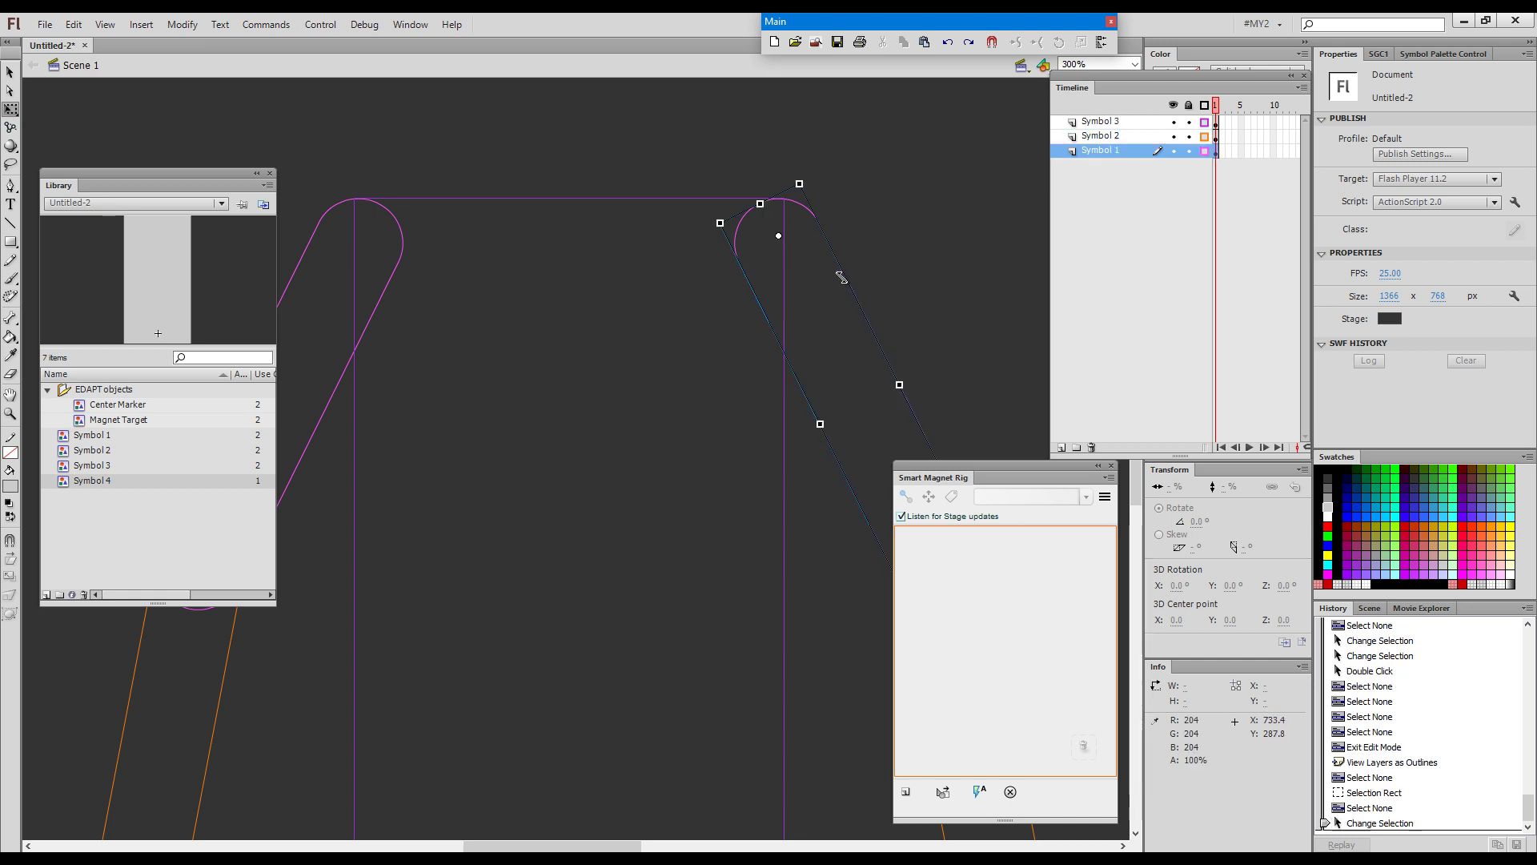
left_click(899, 305)
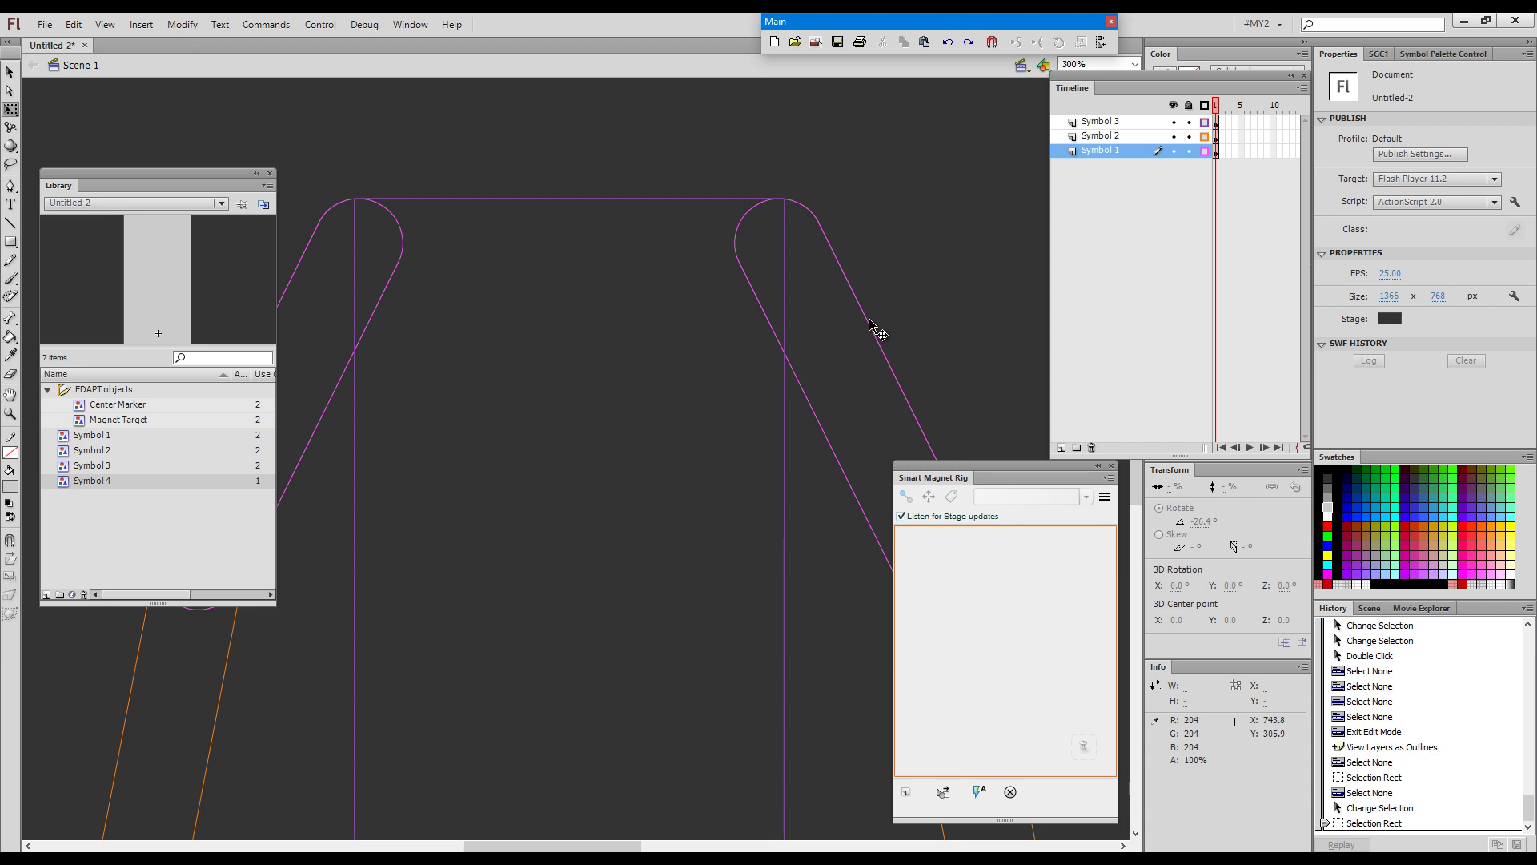
Open the upper arm symbol, Symbol 1, for editing and add a Center Marker at its shoulder pivot
key("v")
double_click(869, 322)
left_click(869, 249)
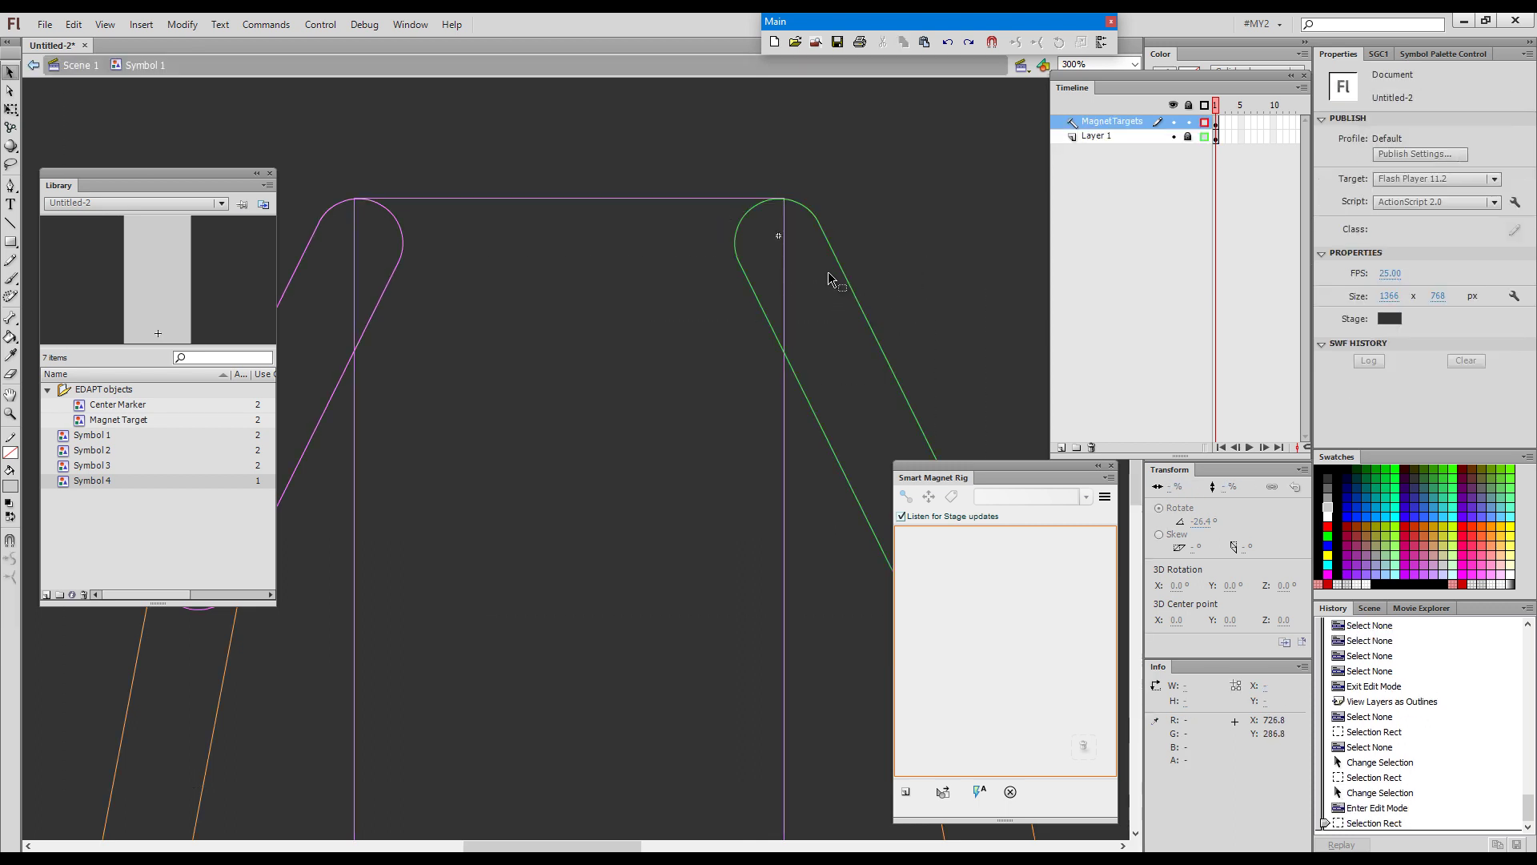
key("alt")
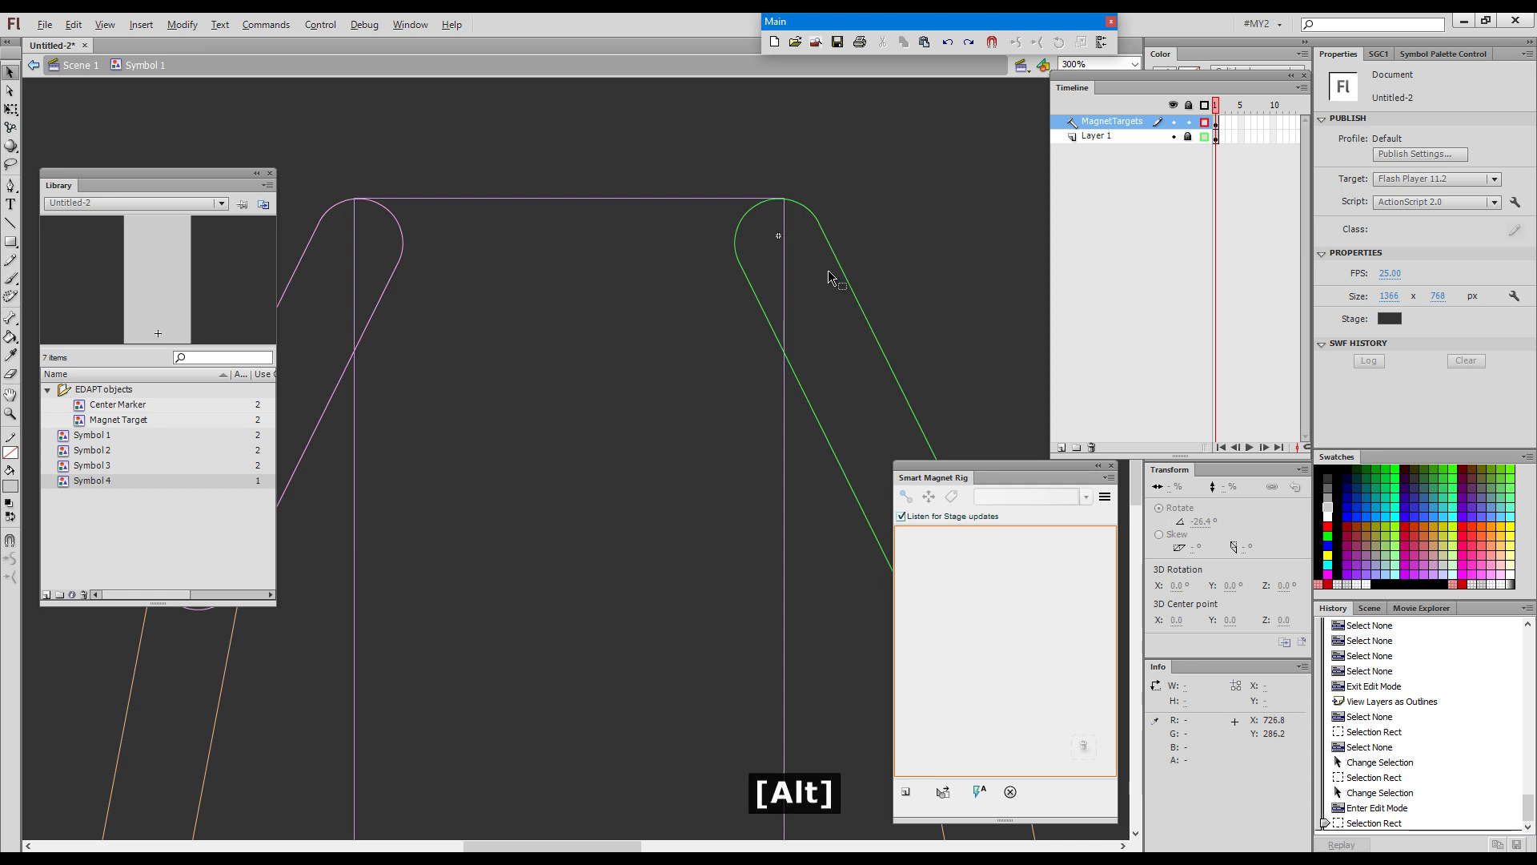
key("alt+grave")
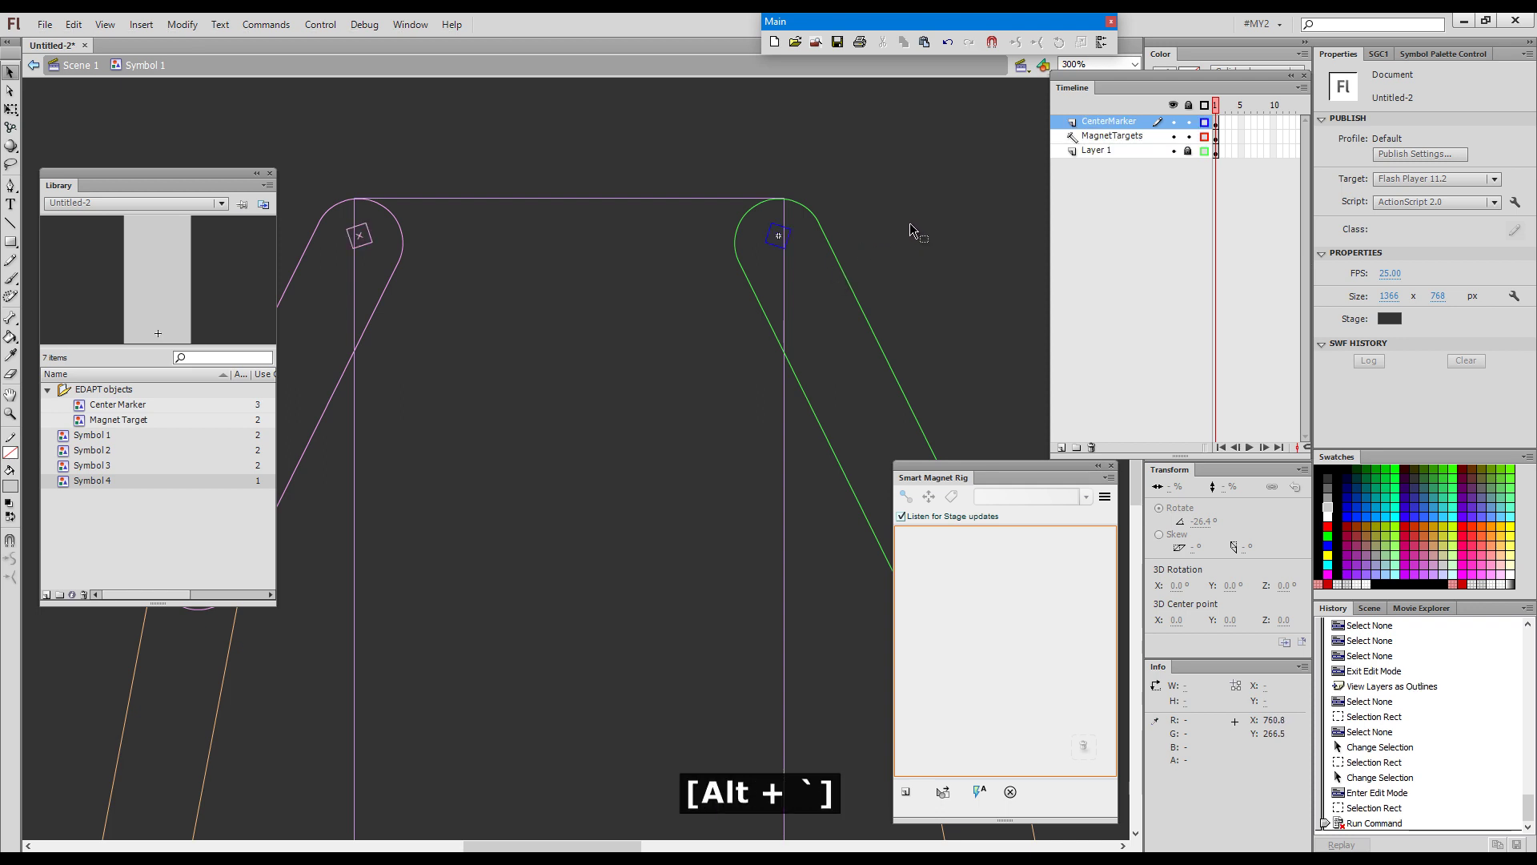
left_click(900, 223)
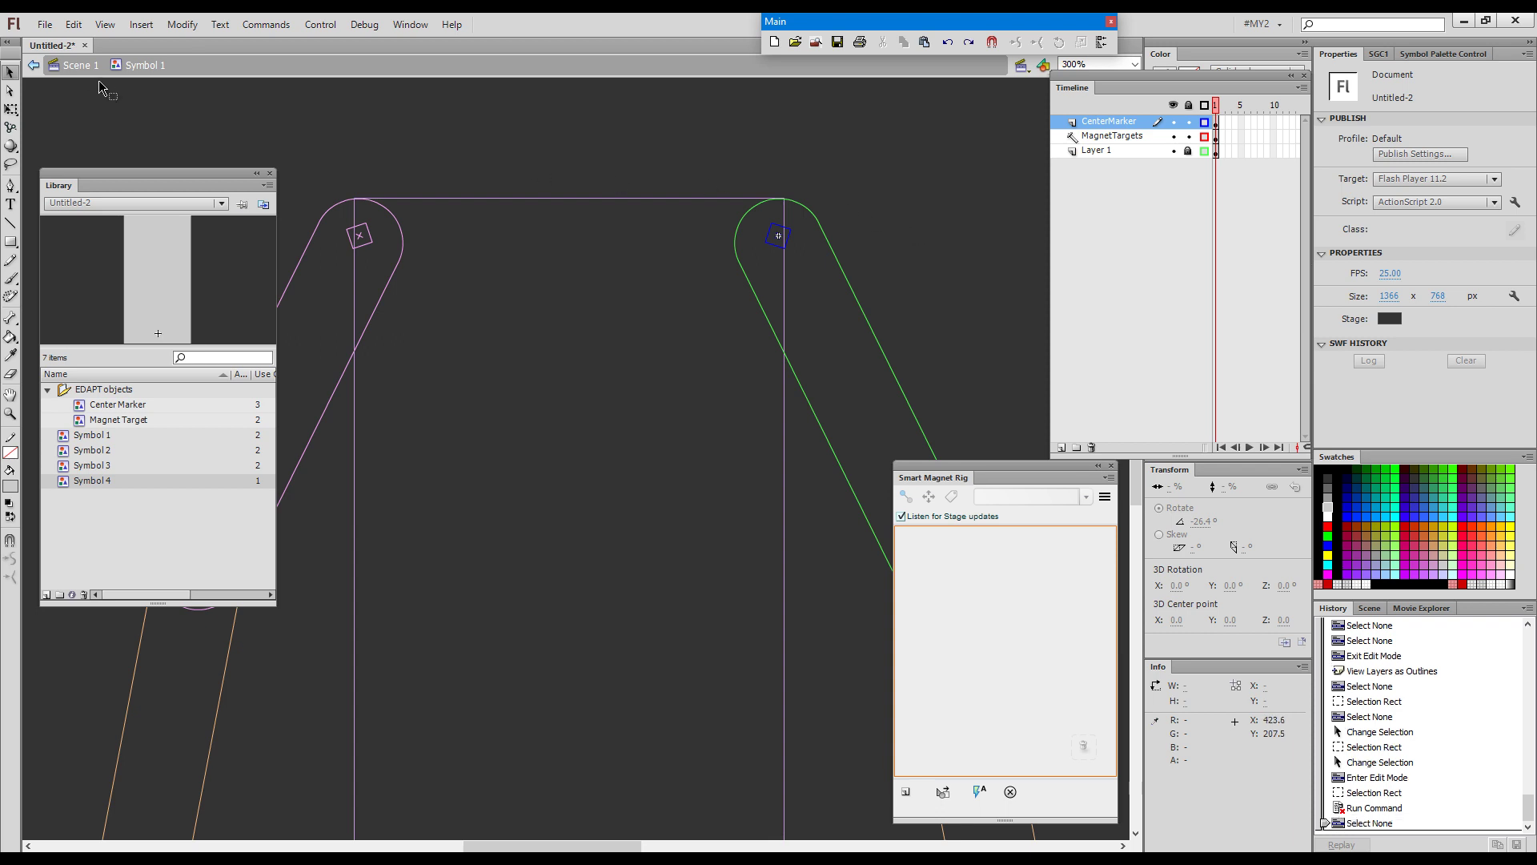
Return to Scene 1, open the torso symbol for editing, and set its Layer 1 to outline display and locked
left_click(74, 67)
left_click(590, 210)
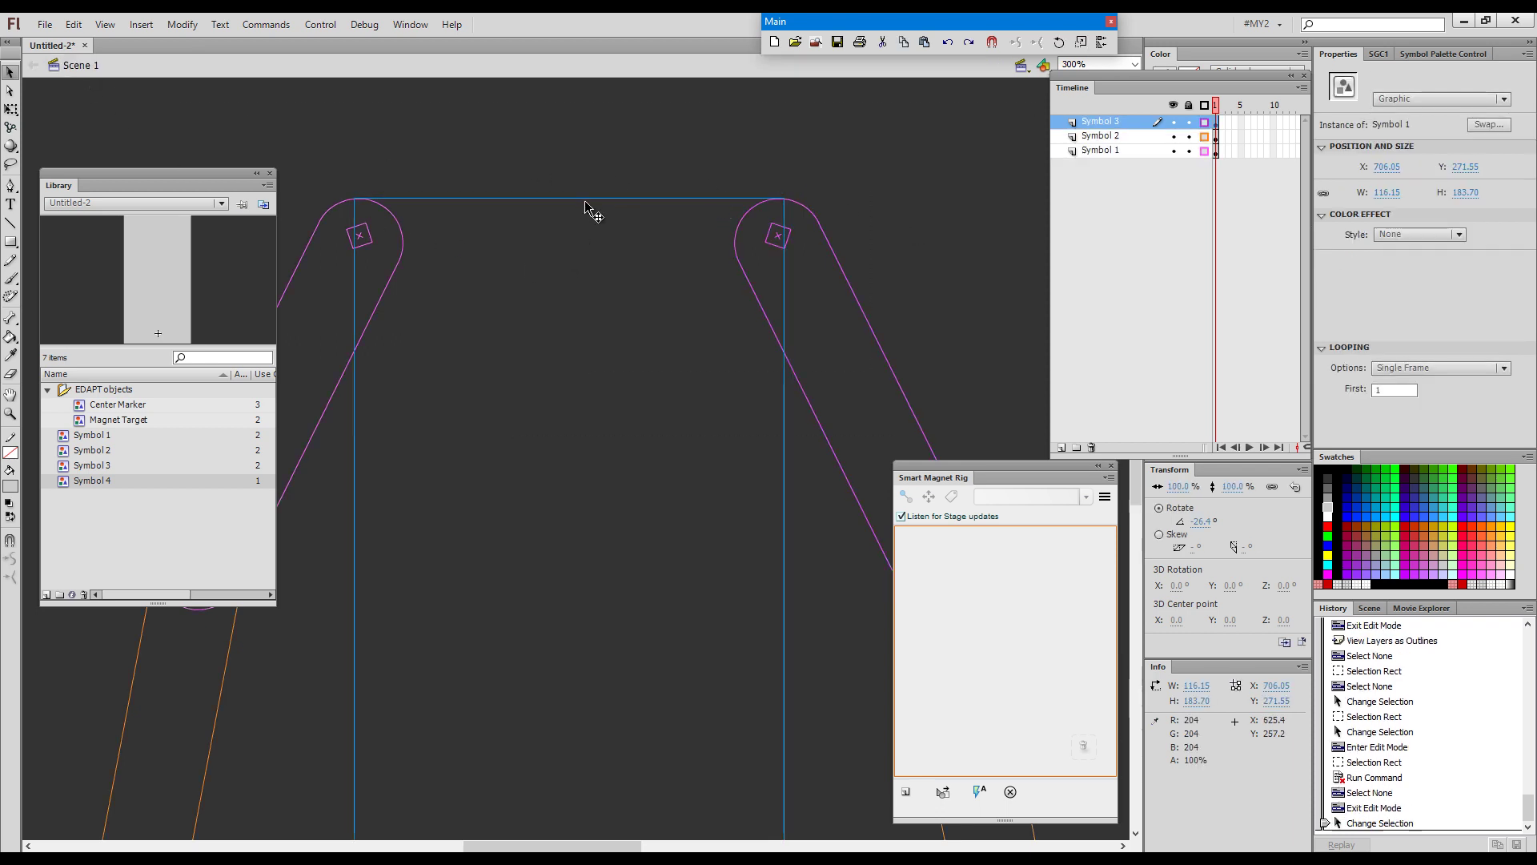
double_click(584, 223)
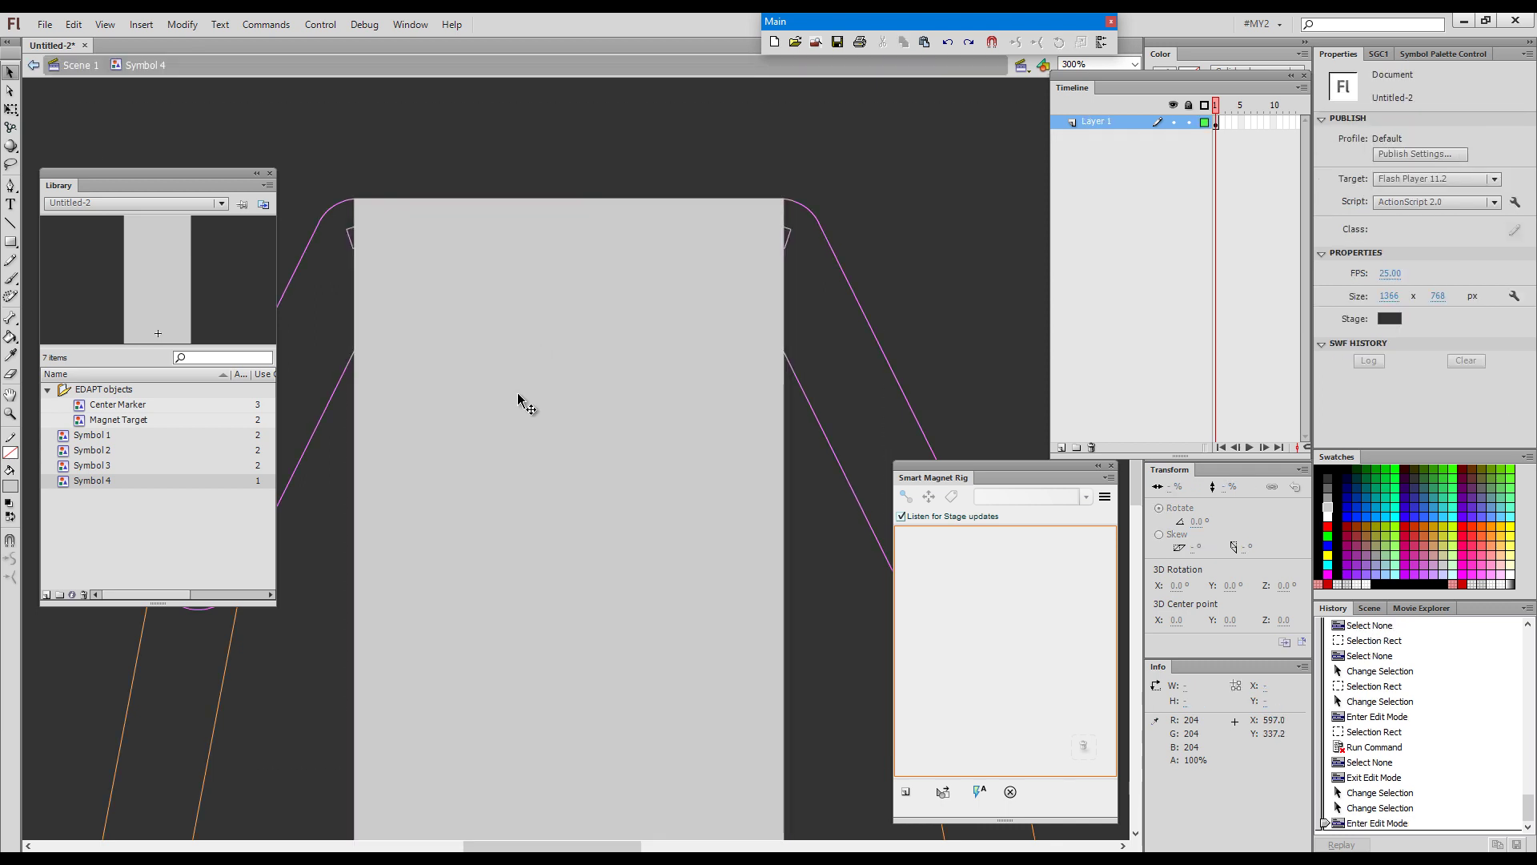
left_click(1204, 123)
left_click(1189, 122)
left_click(946, 216)
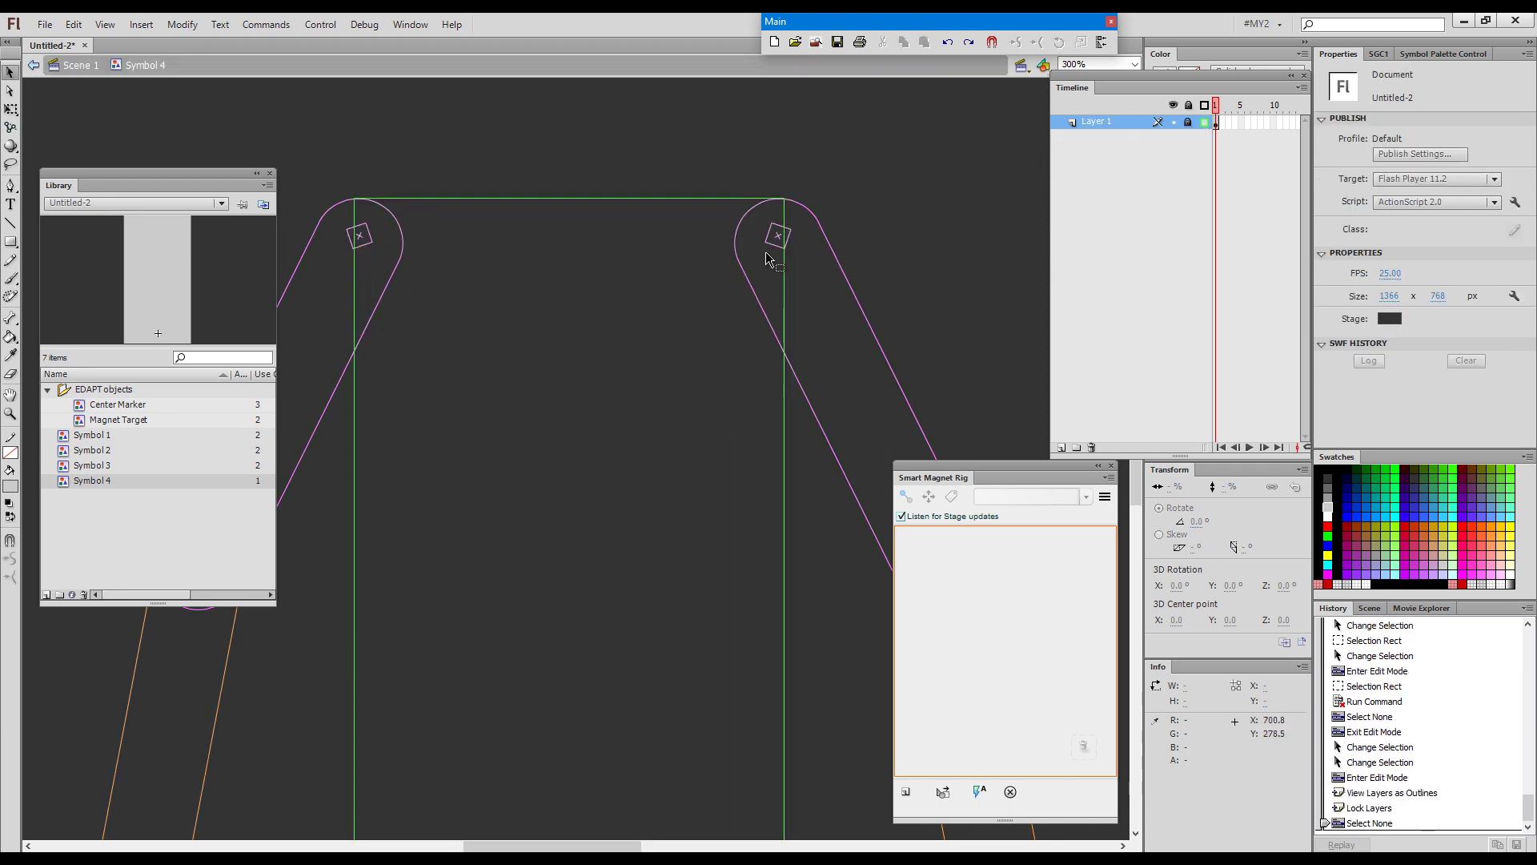
Add two Magnet Targets inside the torso symbol and snap one onto each upper arm's shoulder center marker
key("shift+grave")
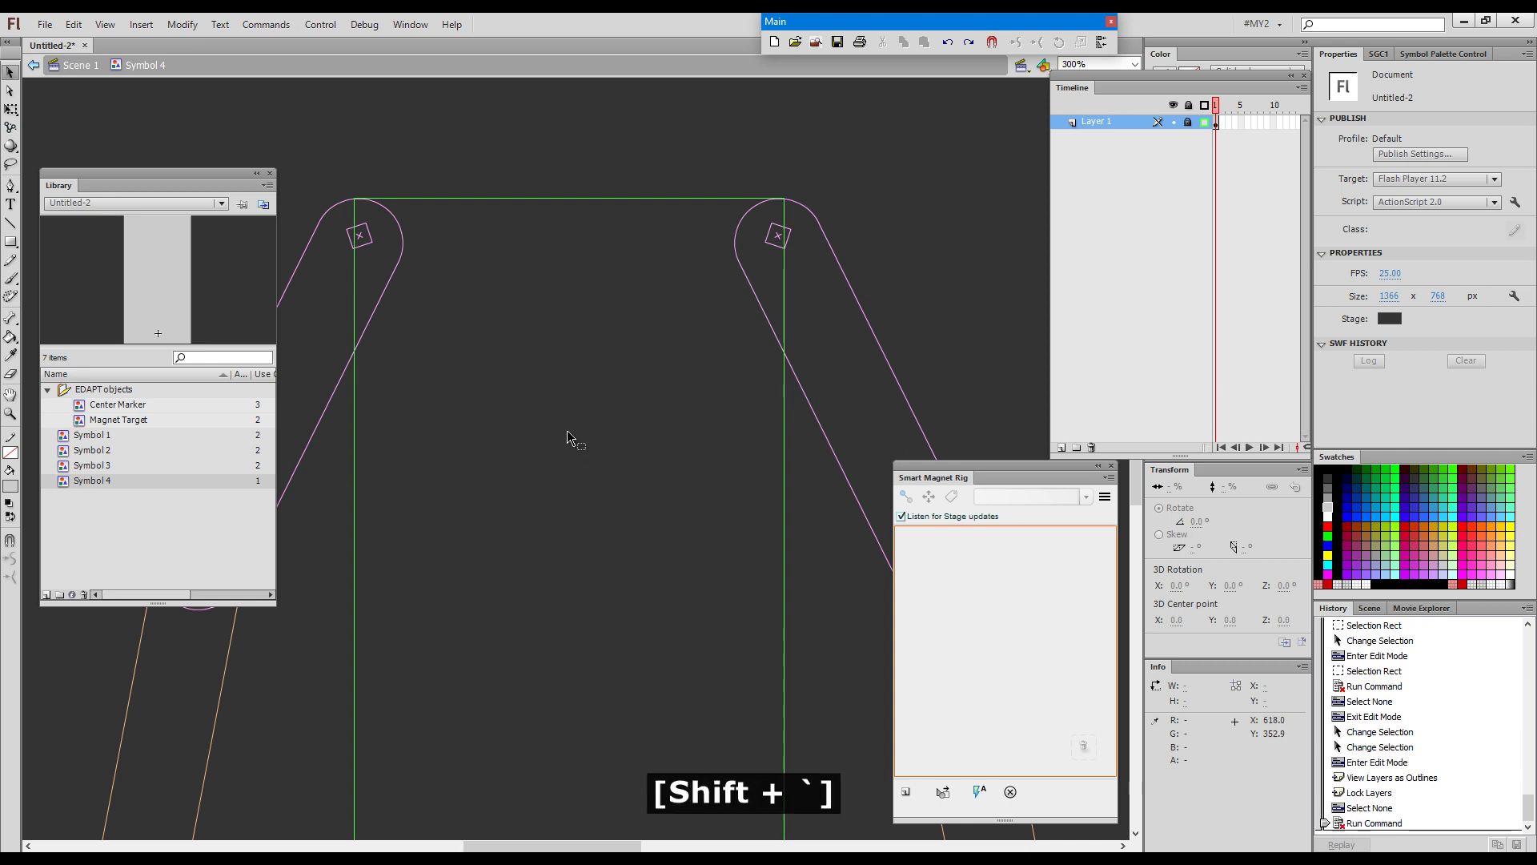
left_click_drag(578, 462, 772, 276)
key("grave")
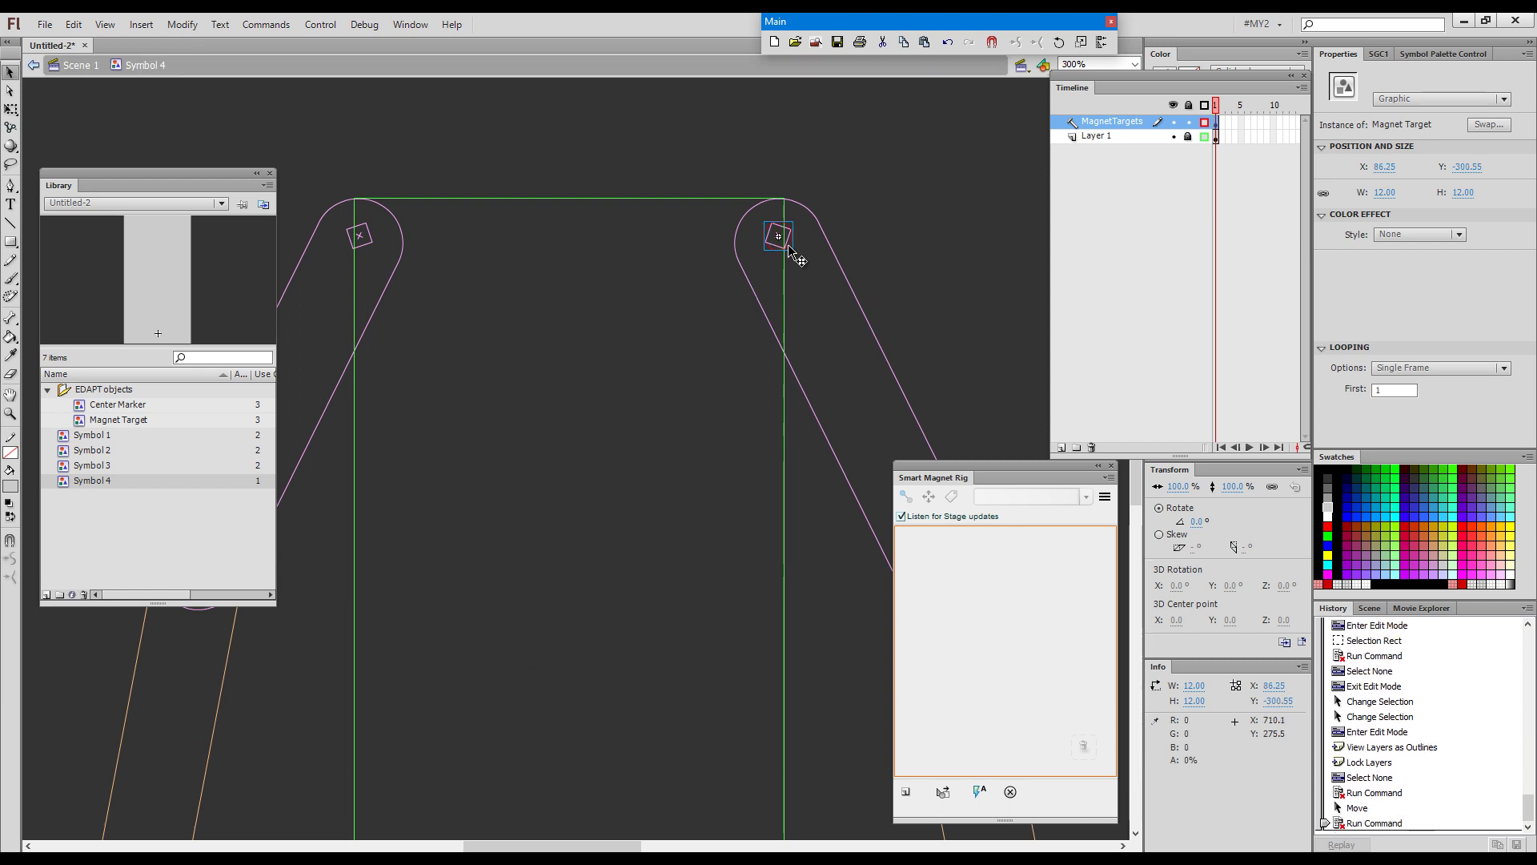
key("shift+grave")
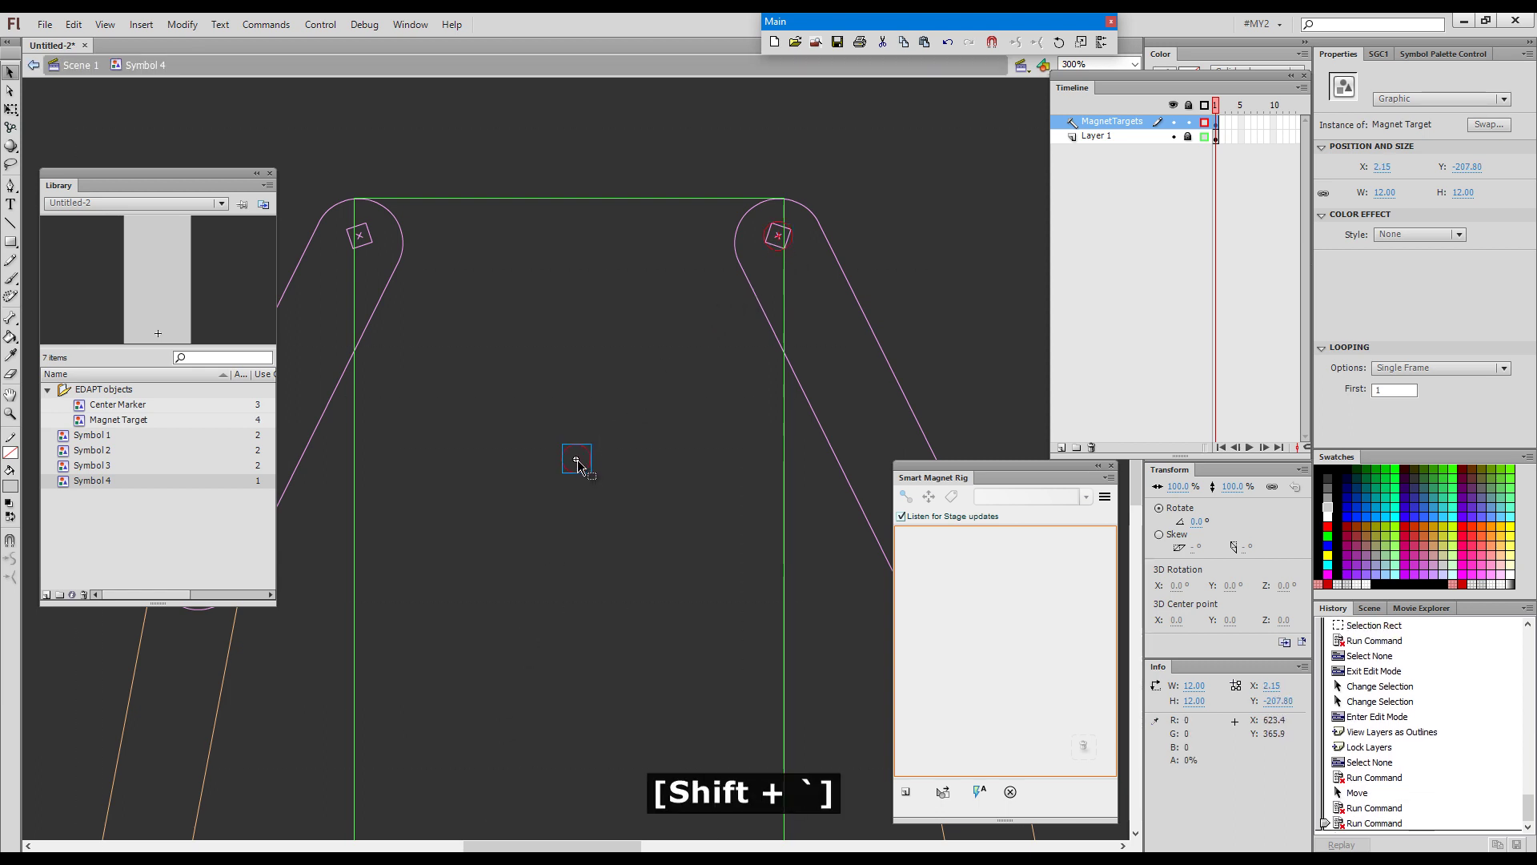
mouse_move(386, 272)
left_mouse_down()
mouse_move(548, 463)
mouse_move(364, 244)
left_mouse_up()
key("grave")
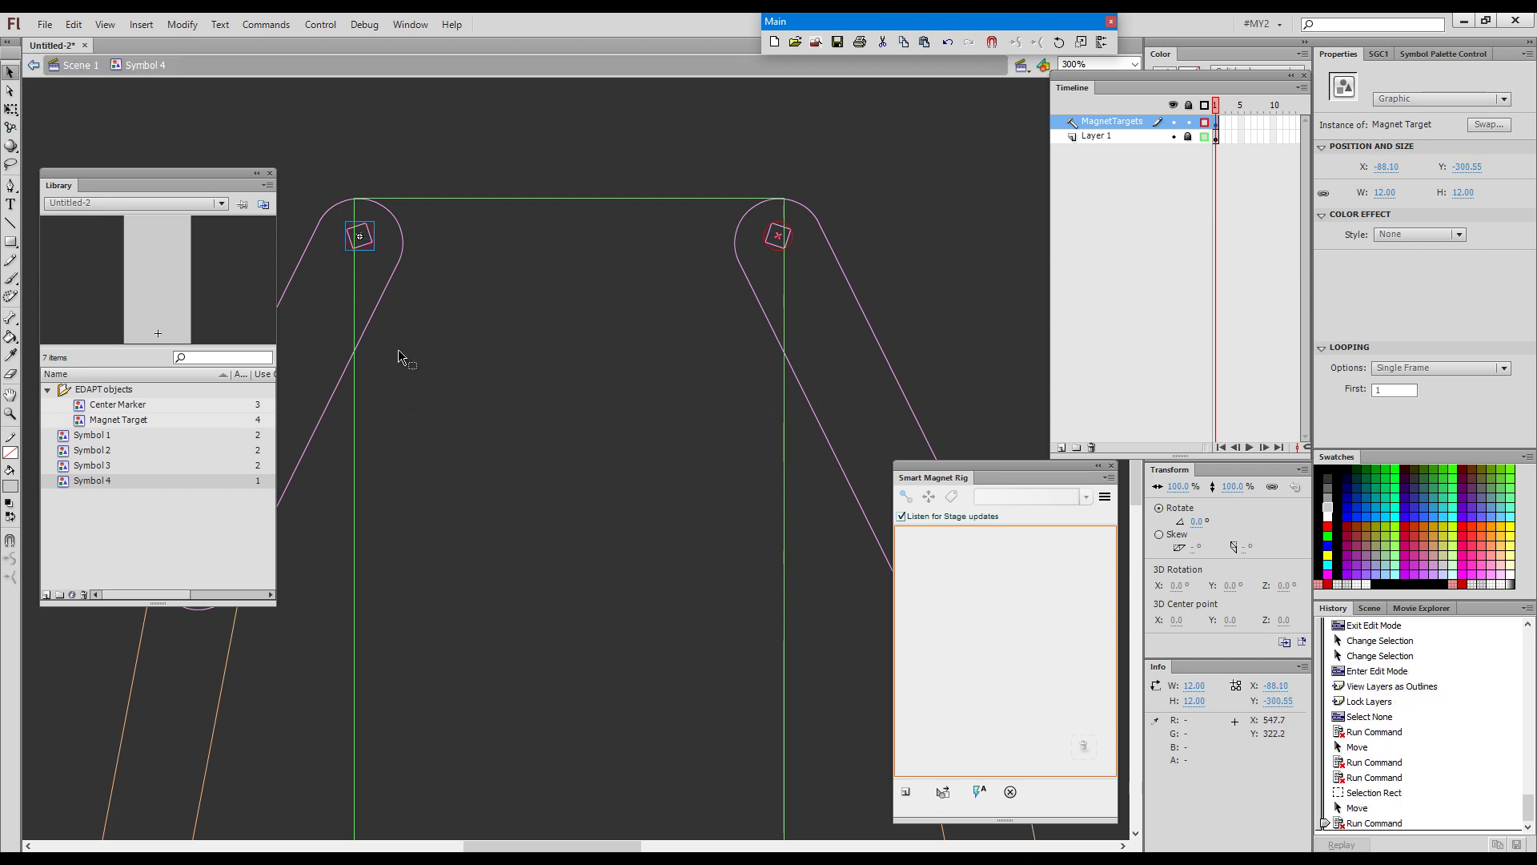
left_click(896, 144)
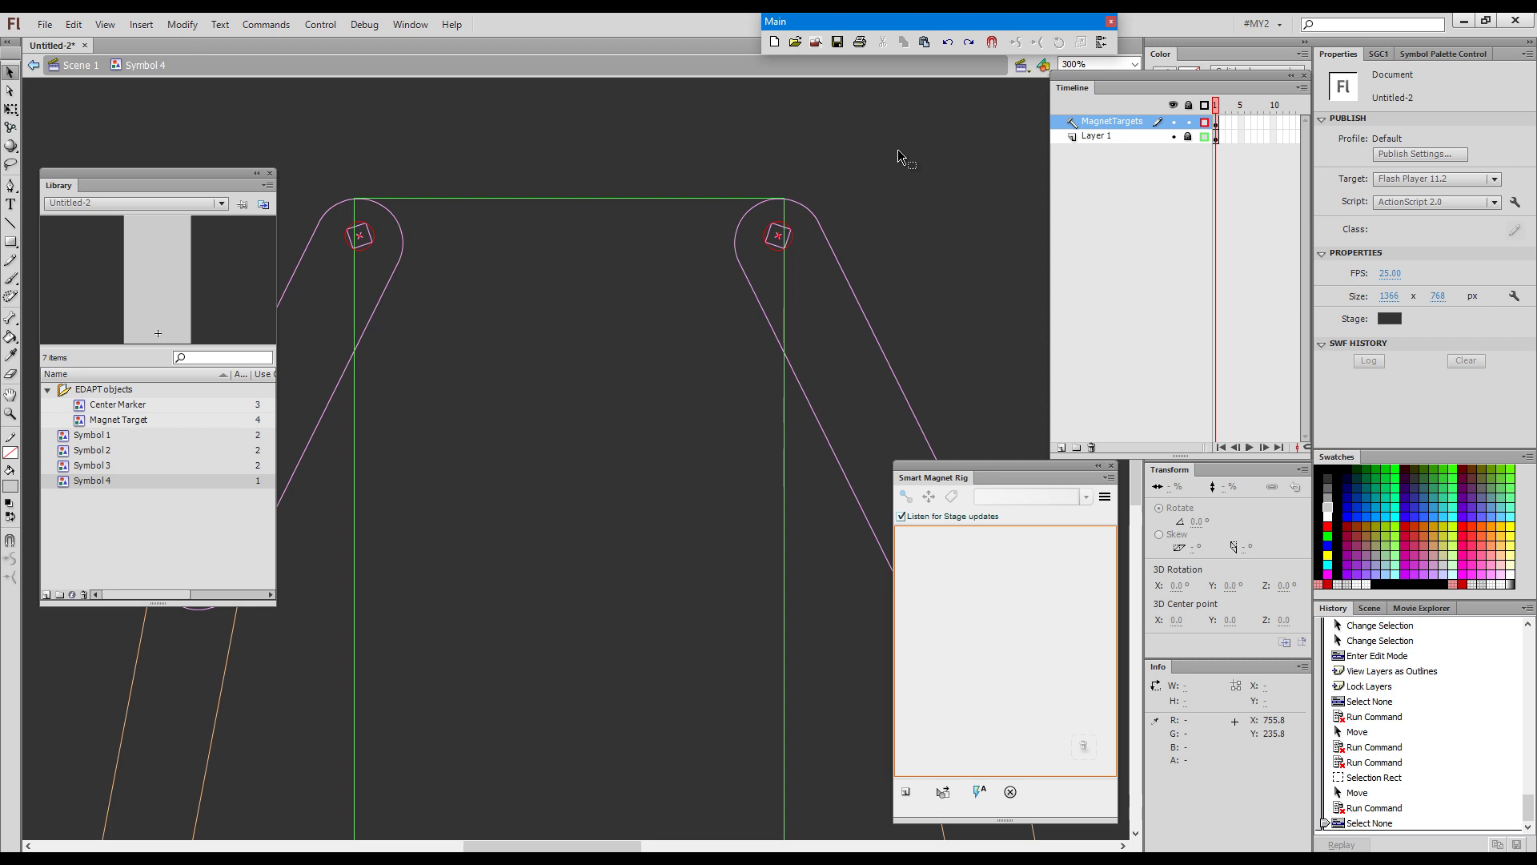
Return to Scene 1 and restore the filled display of the Symbol 1, Symbol 2 and Symbol 3 layers
double_click(897, 151)
key("ctrl+minus")
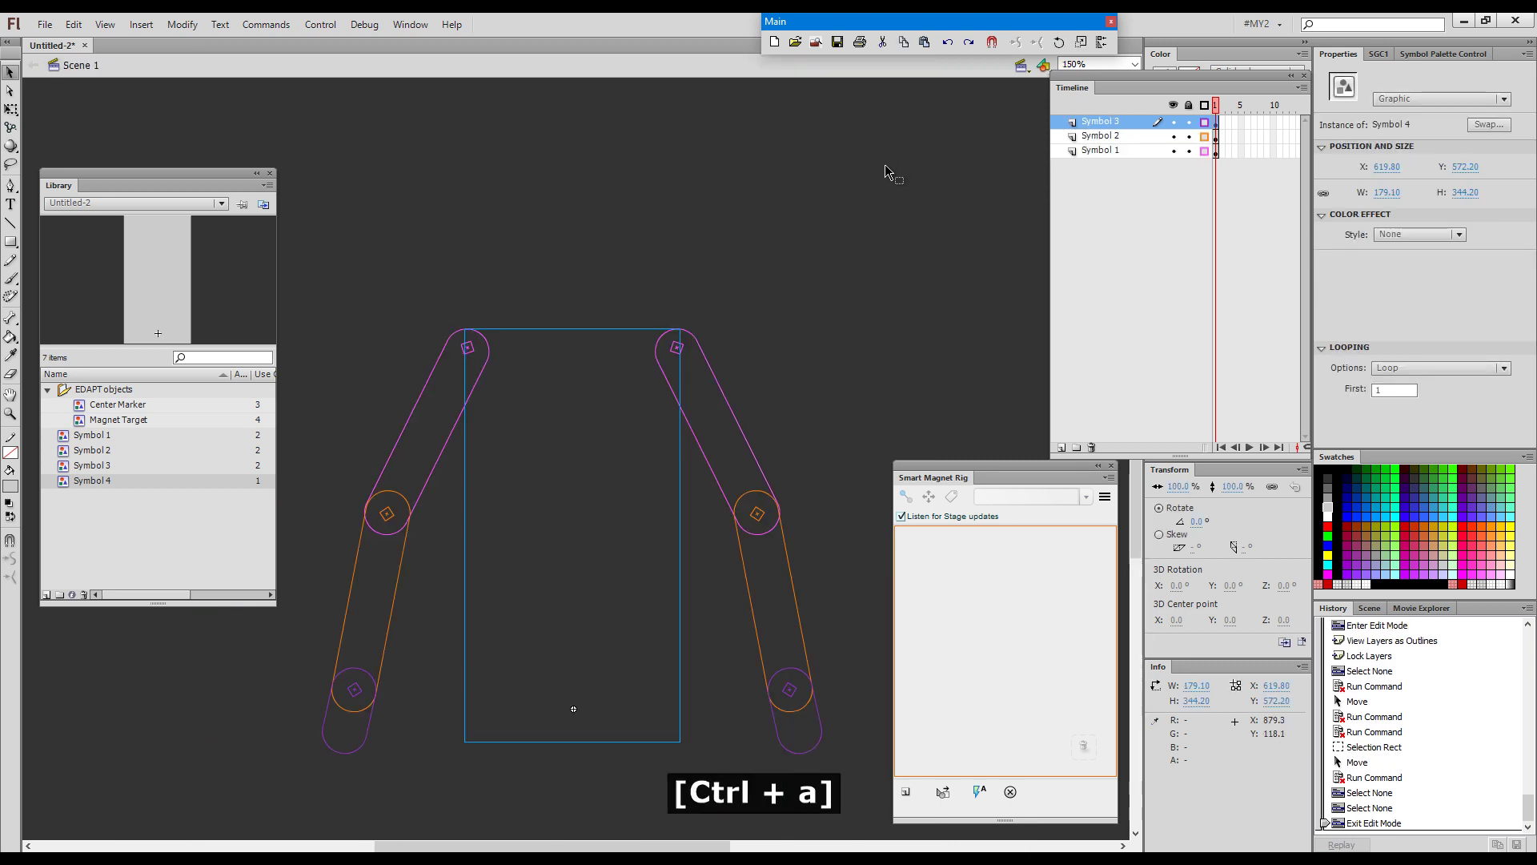
key("space")
left_click_drag(803, 347, 817, 252)
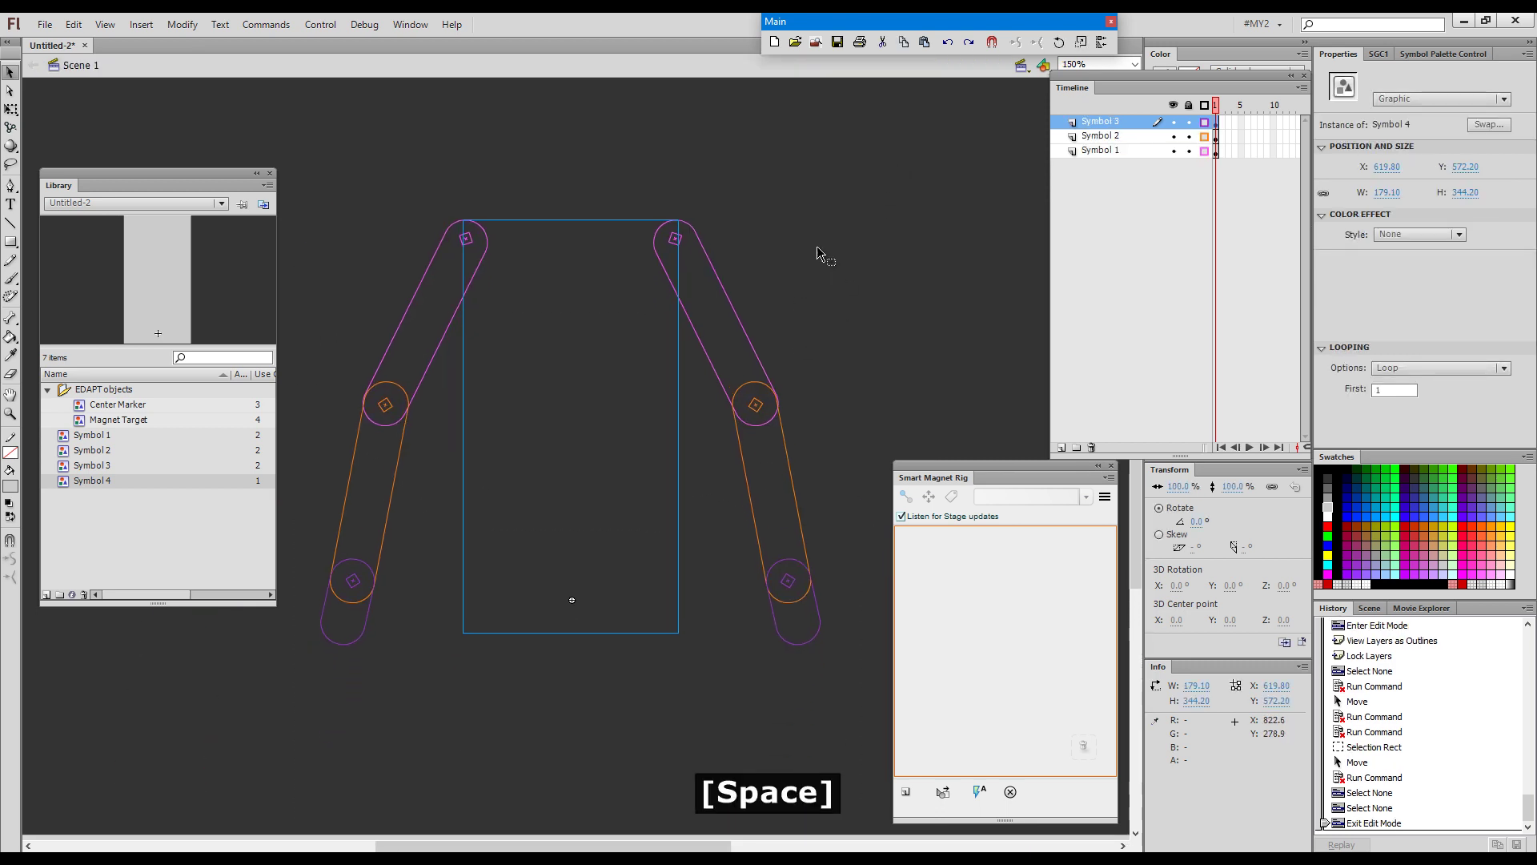
left_click_drag(703, 618, 691, 468)
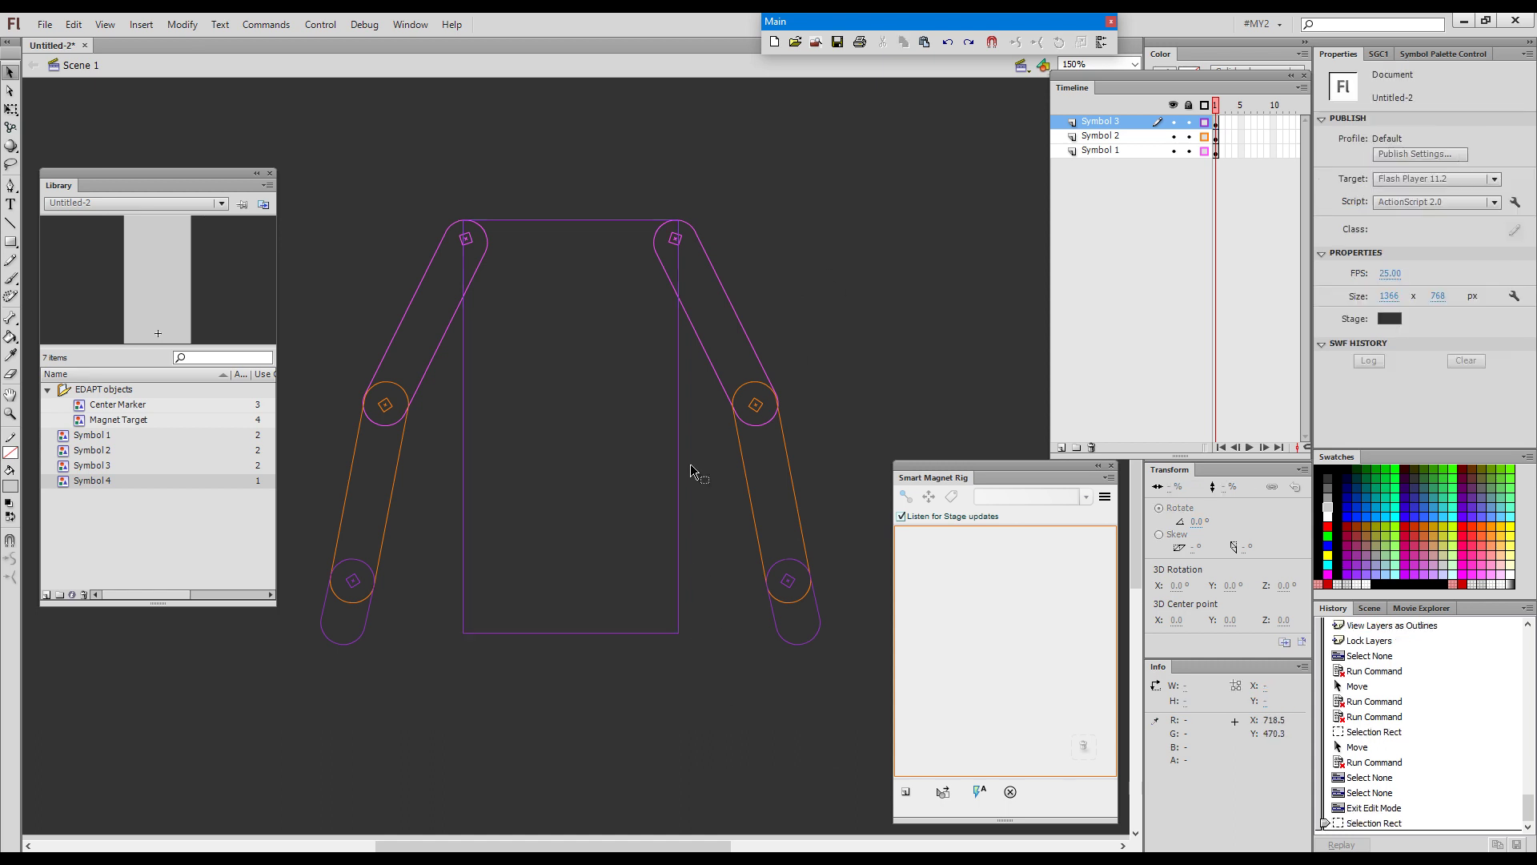
left_click_drag(1203, 124, 1203, 151)
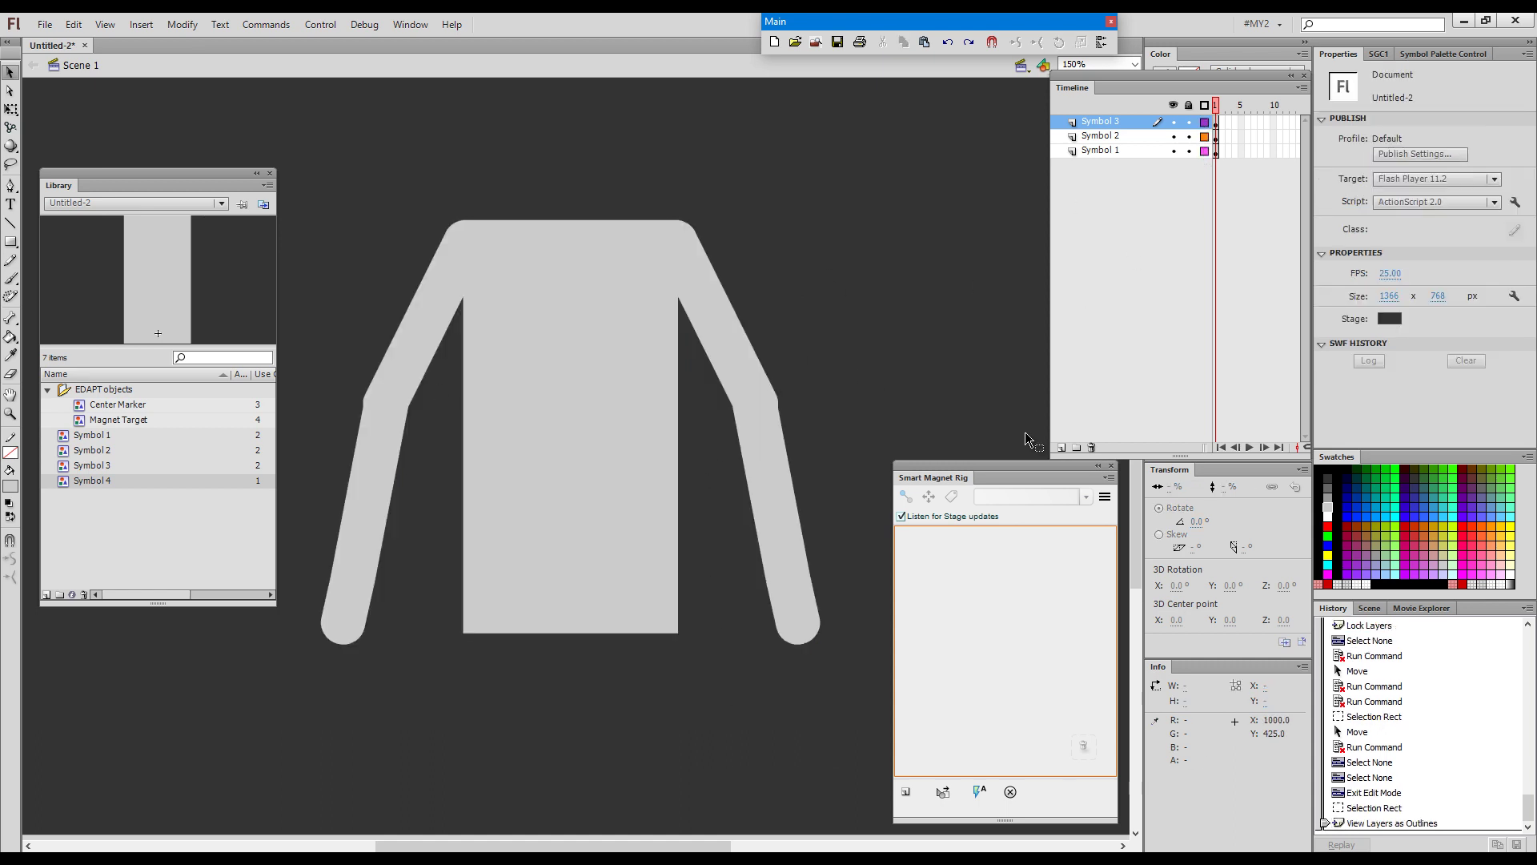
Create a new rig named test2 and move its root node higher in the rig area
left_click(907, 794)
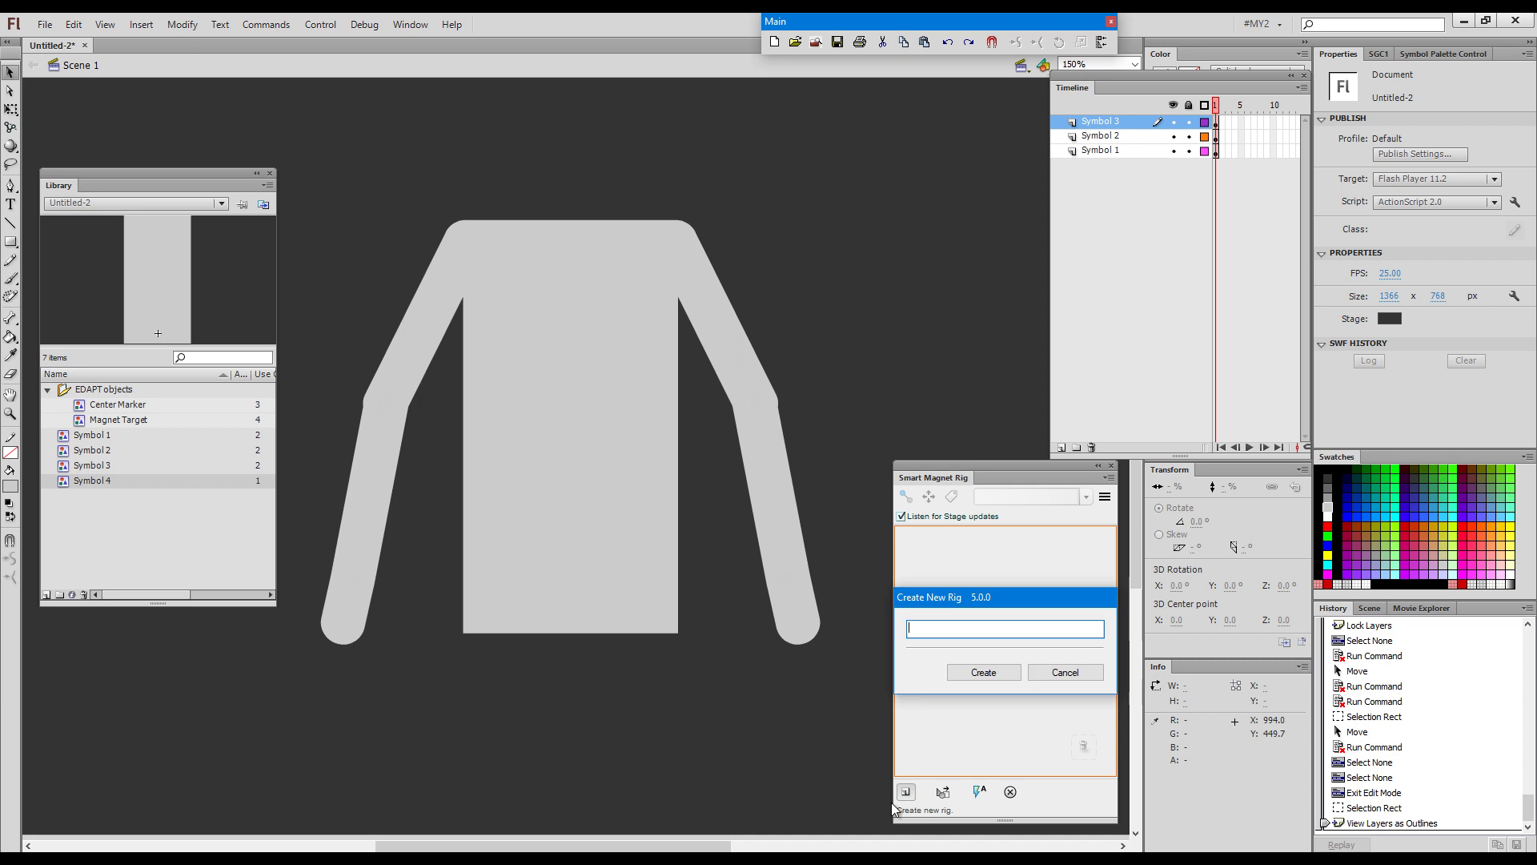
type("test2")
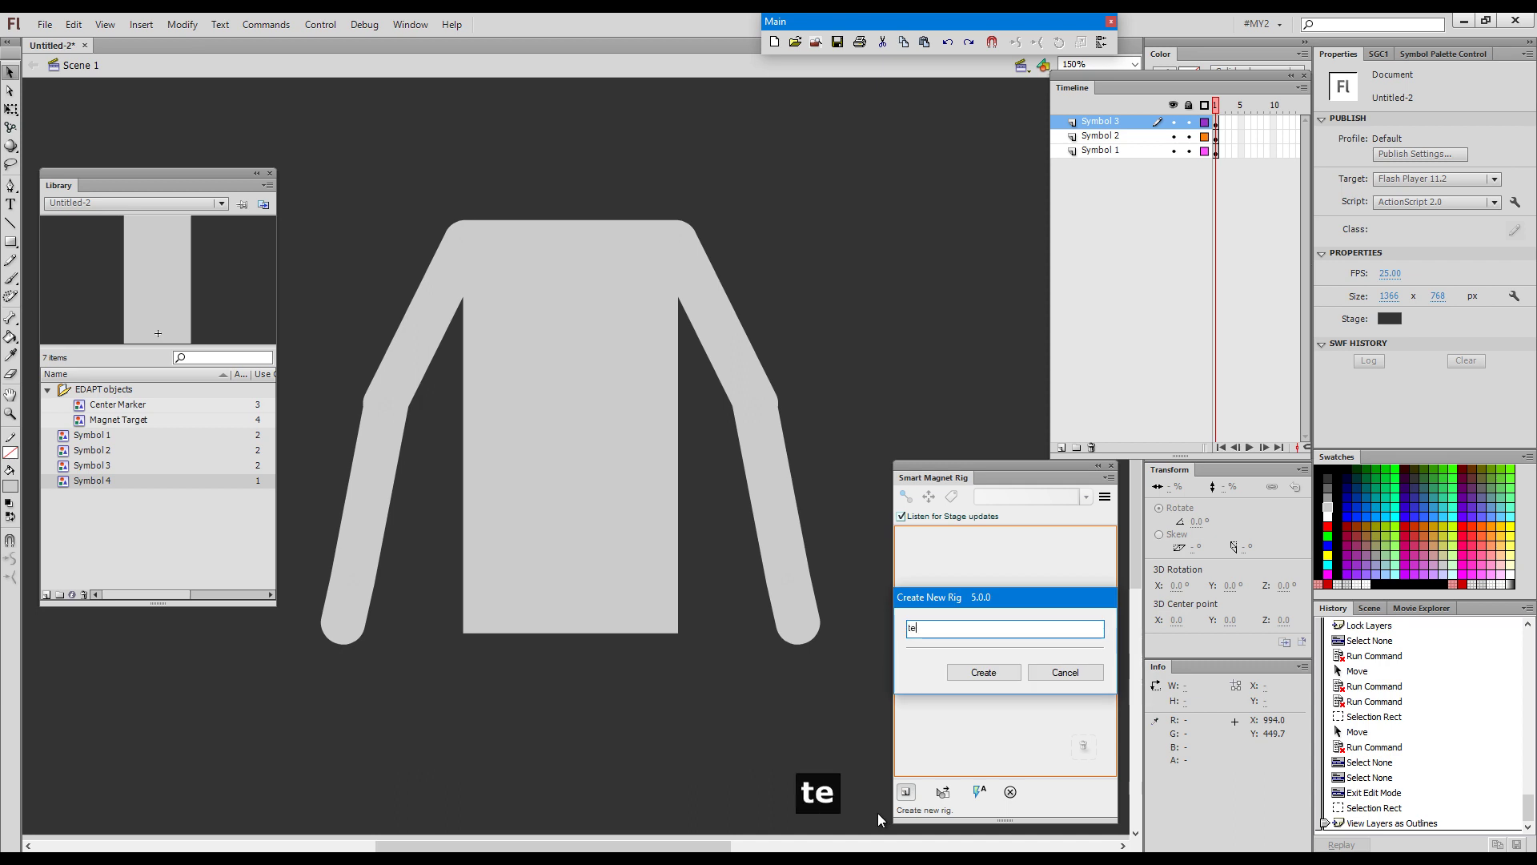
left_click(985, 672)
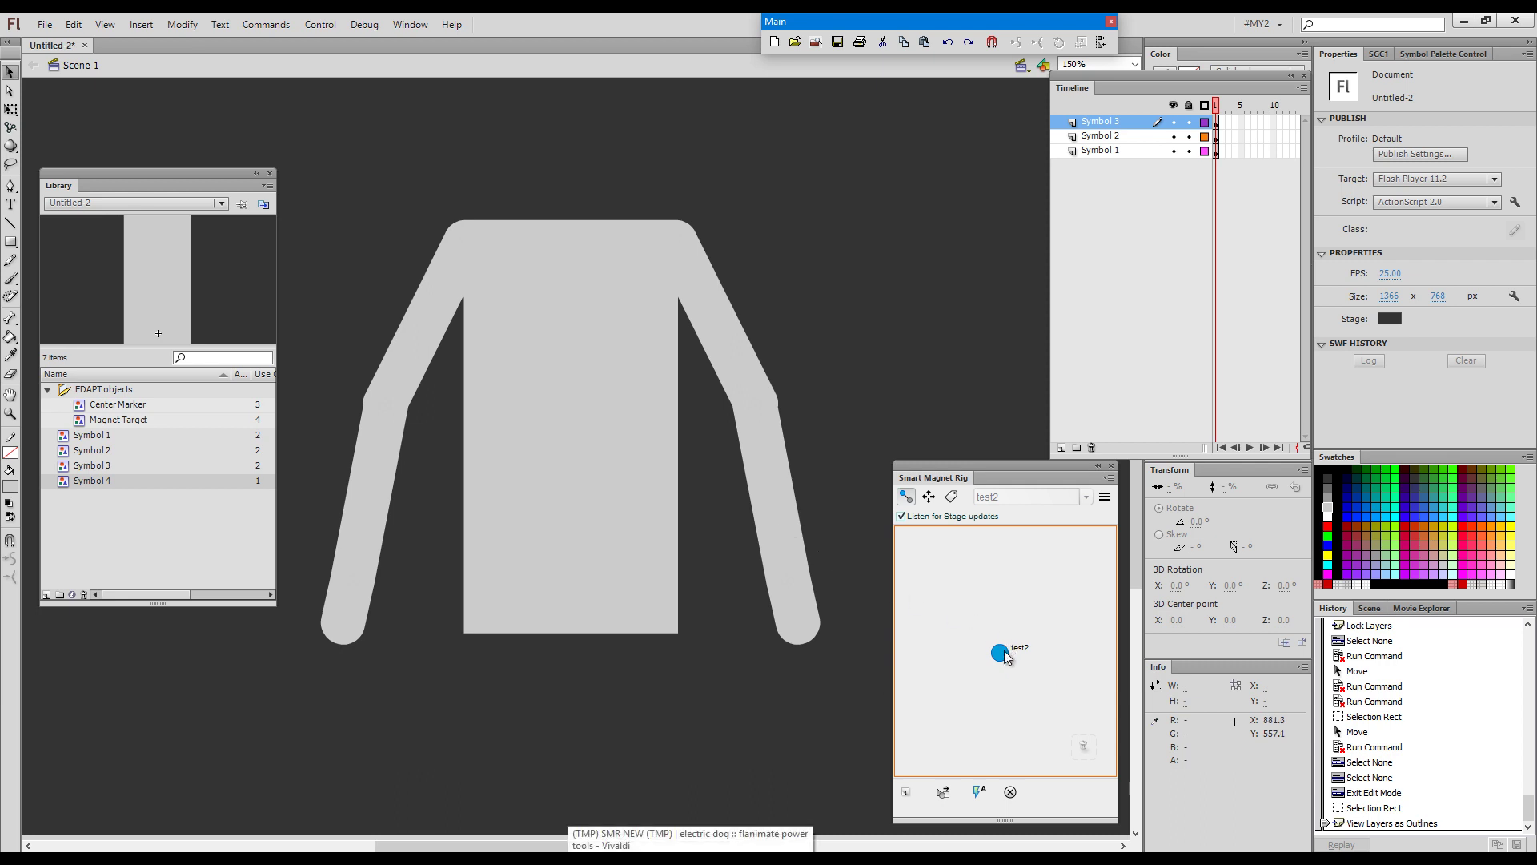
left_click(928, 496)
left_click_drag(1006, 656, 1008, 599)
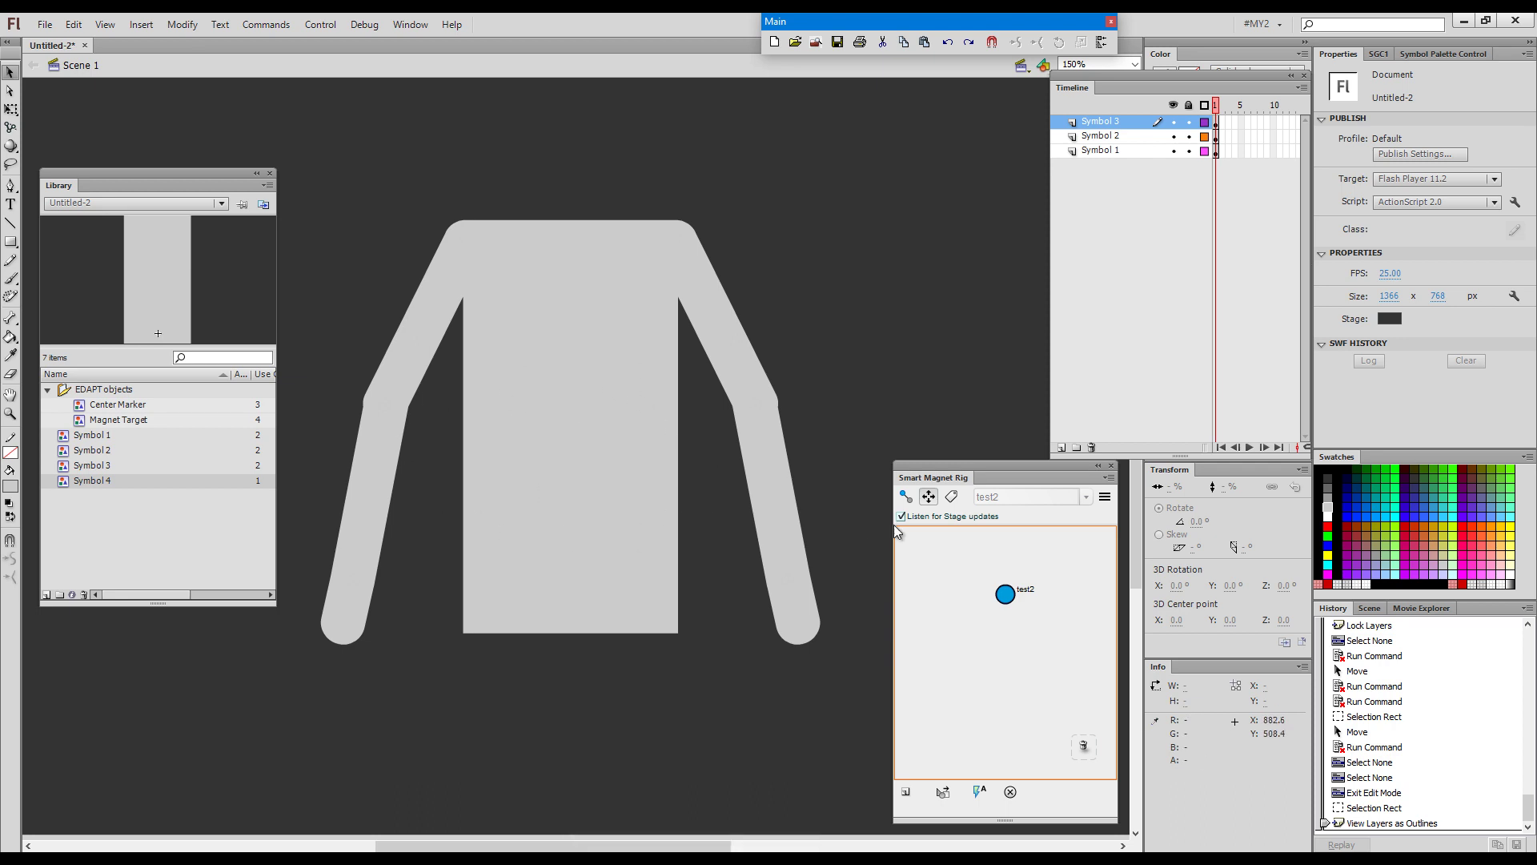
Build two chains of three connected nodes each, branching from the test2 root node to either side for the arms
left_click(905, 496)
left_click_drag(1066, 653, 1073, 693)
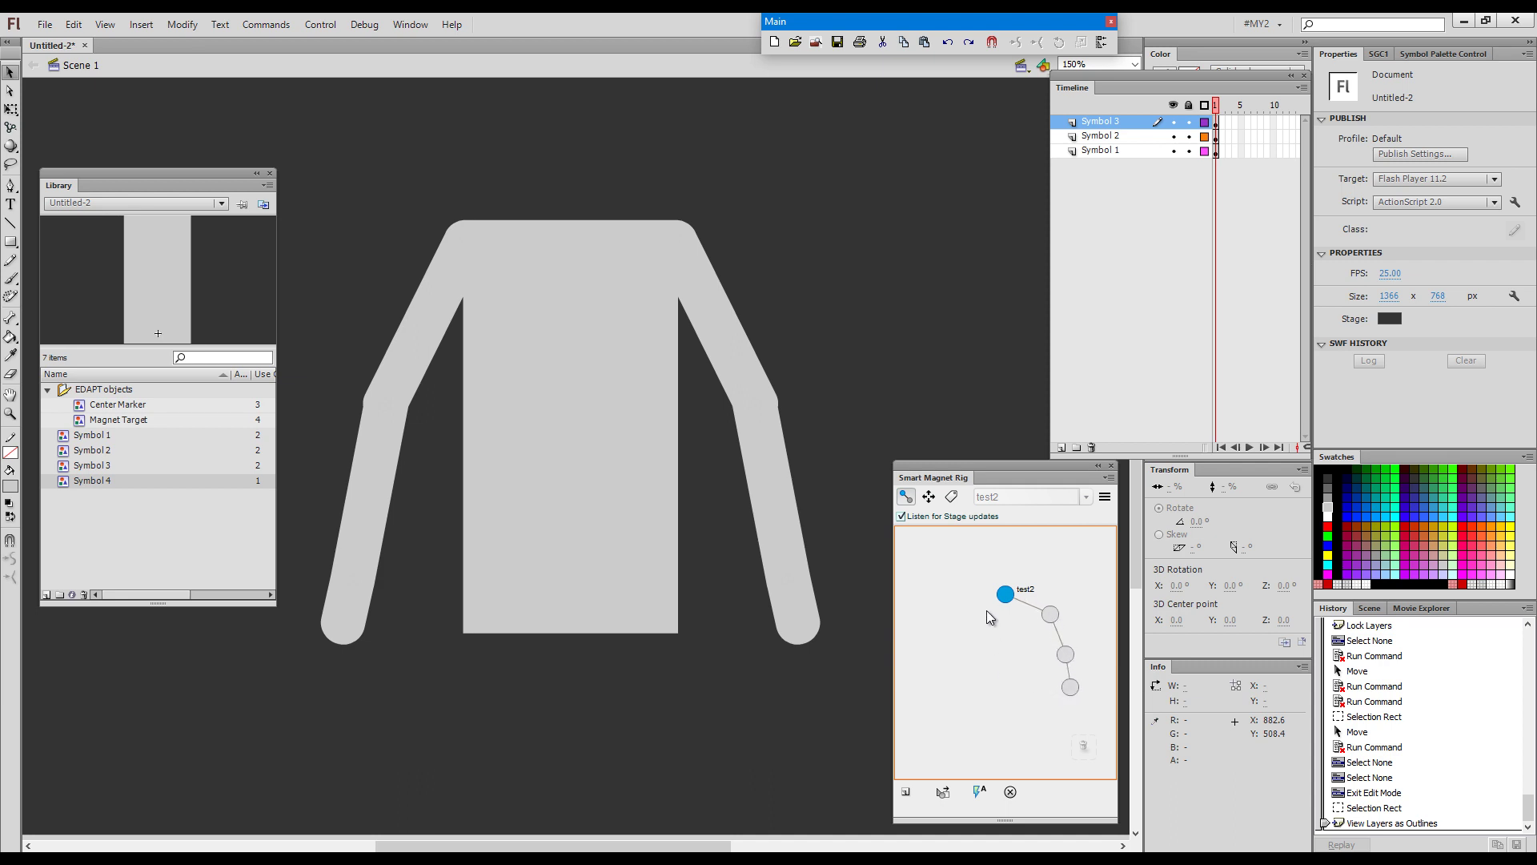
left_click_drag(1002, 594, 951, 696)
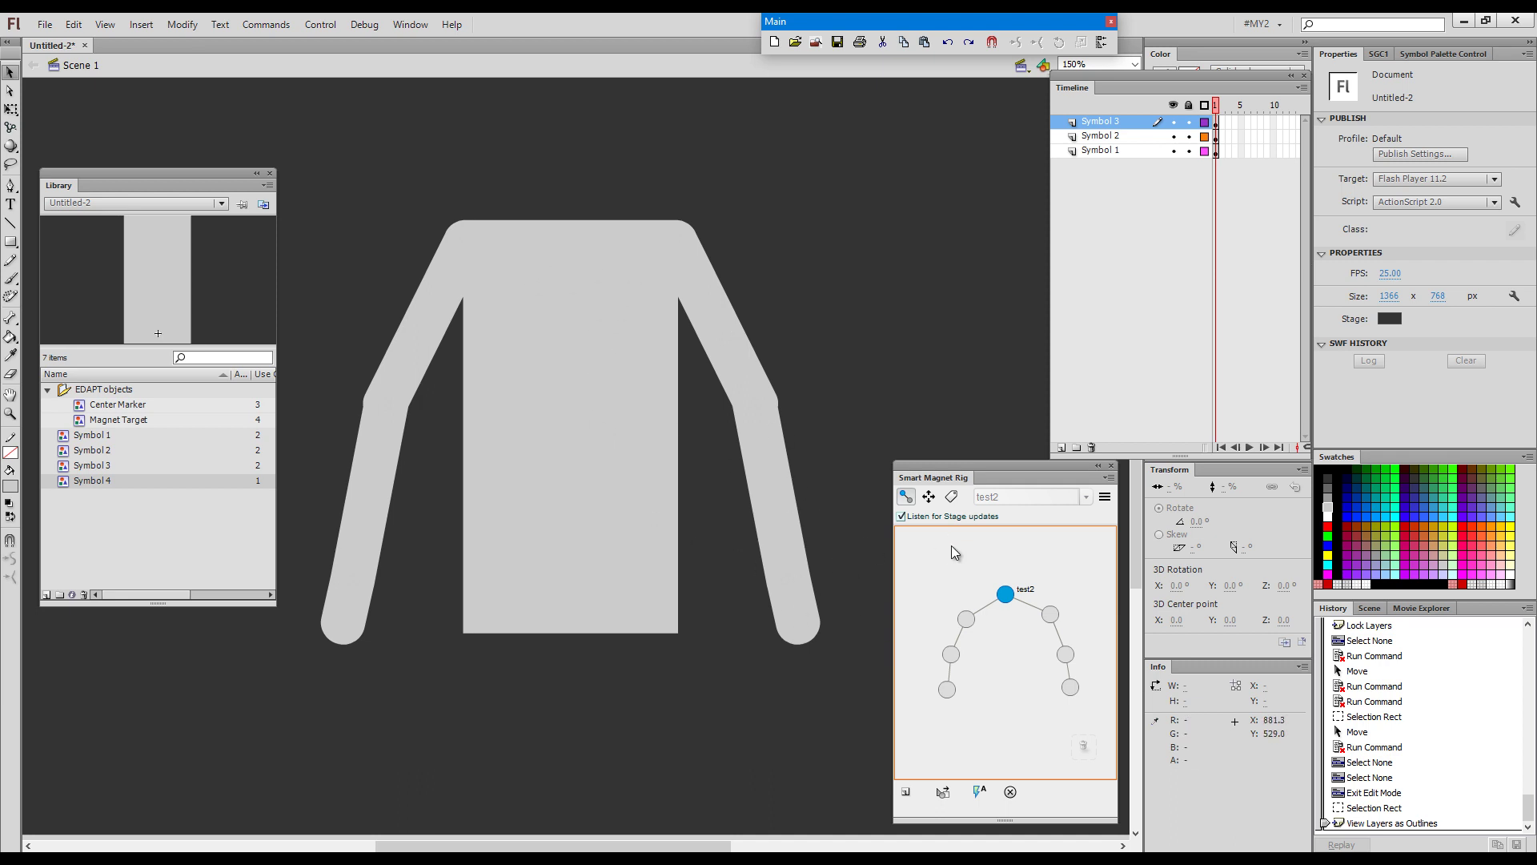
Switch to rig tagging and link the torso instance to the test2 root node
left_click(952, 498)
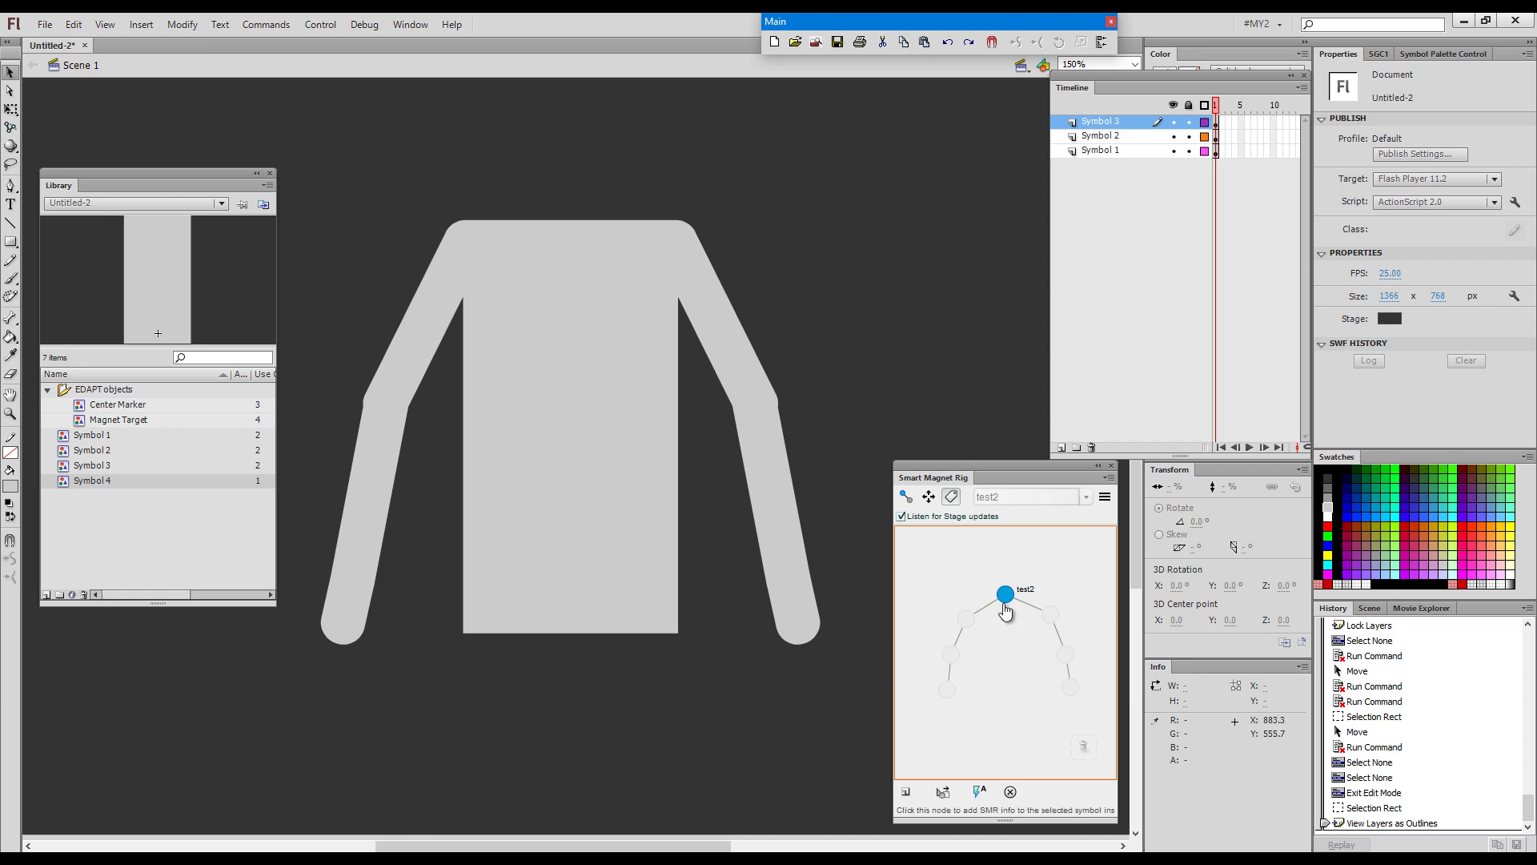
left_click(617, 519)
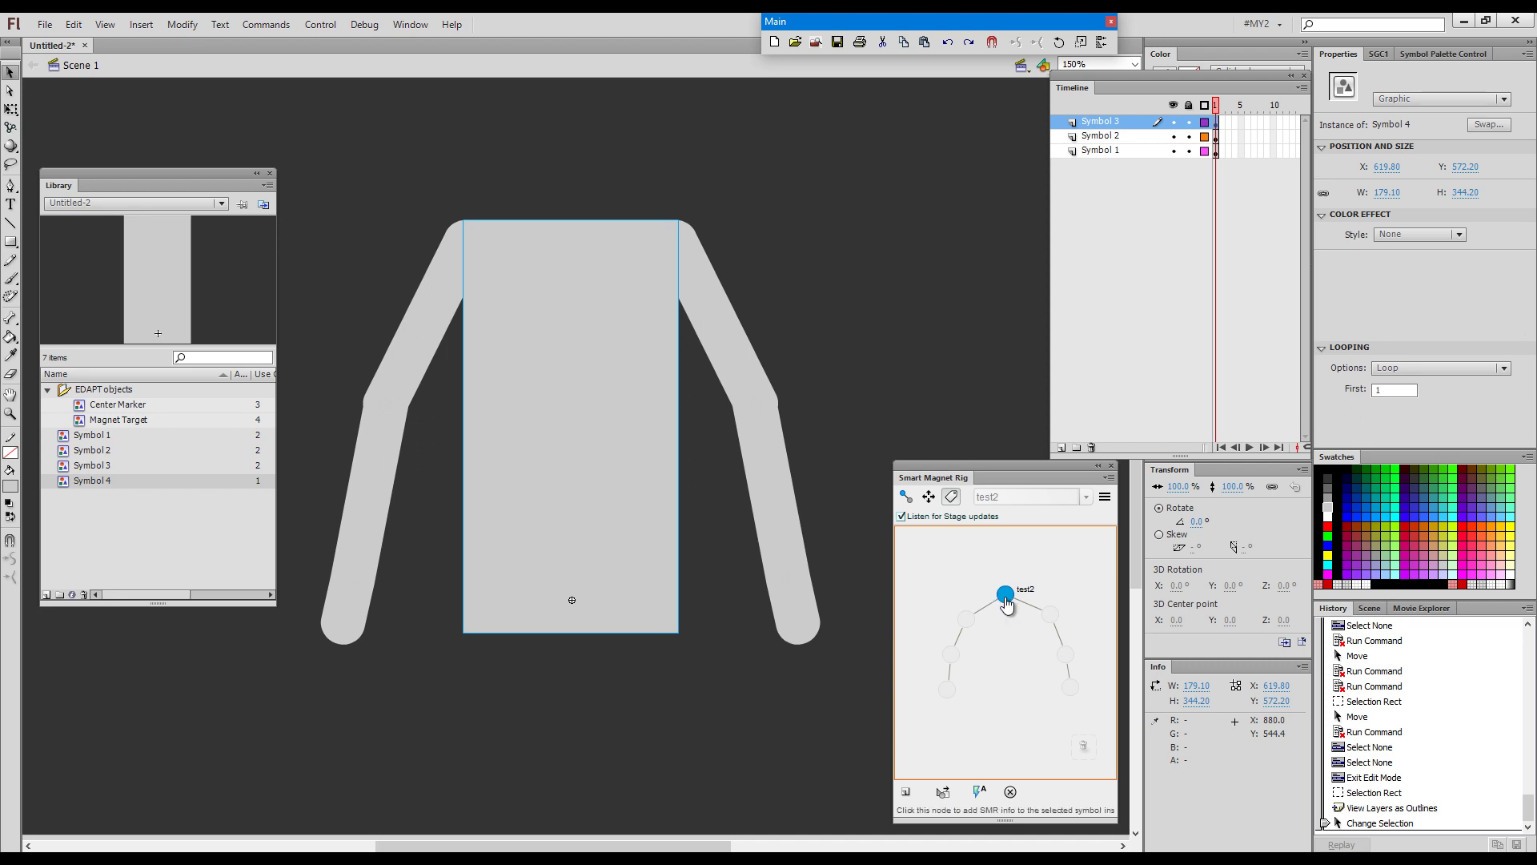
left_click(713, 551)
left_click(647, 552)
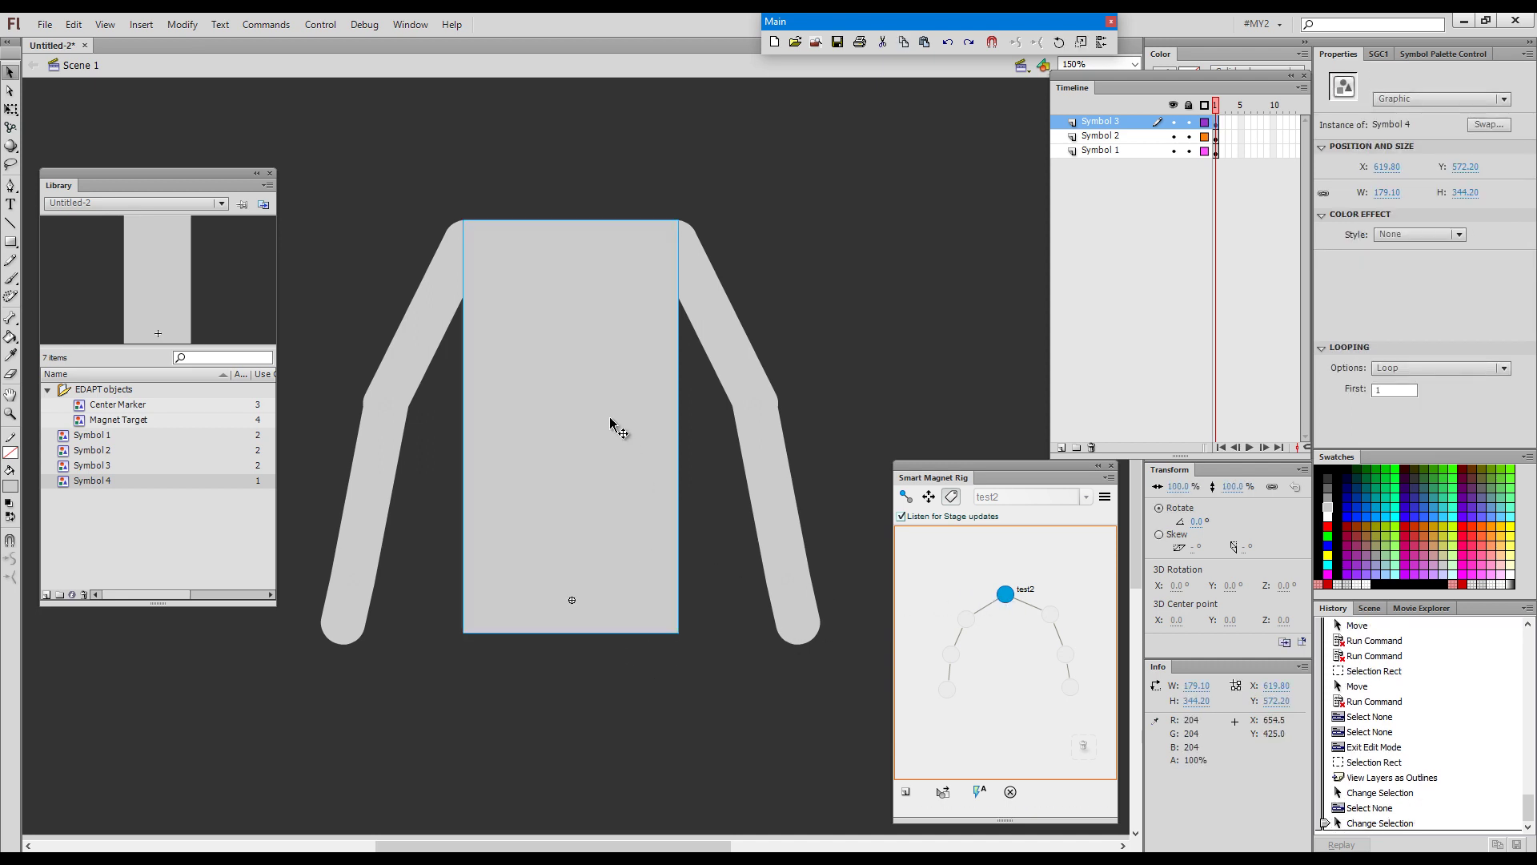
left_click(1006, 595)
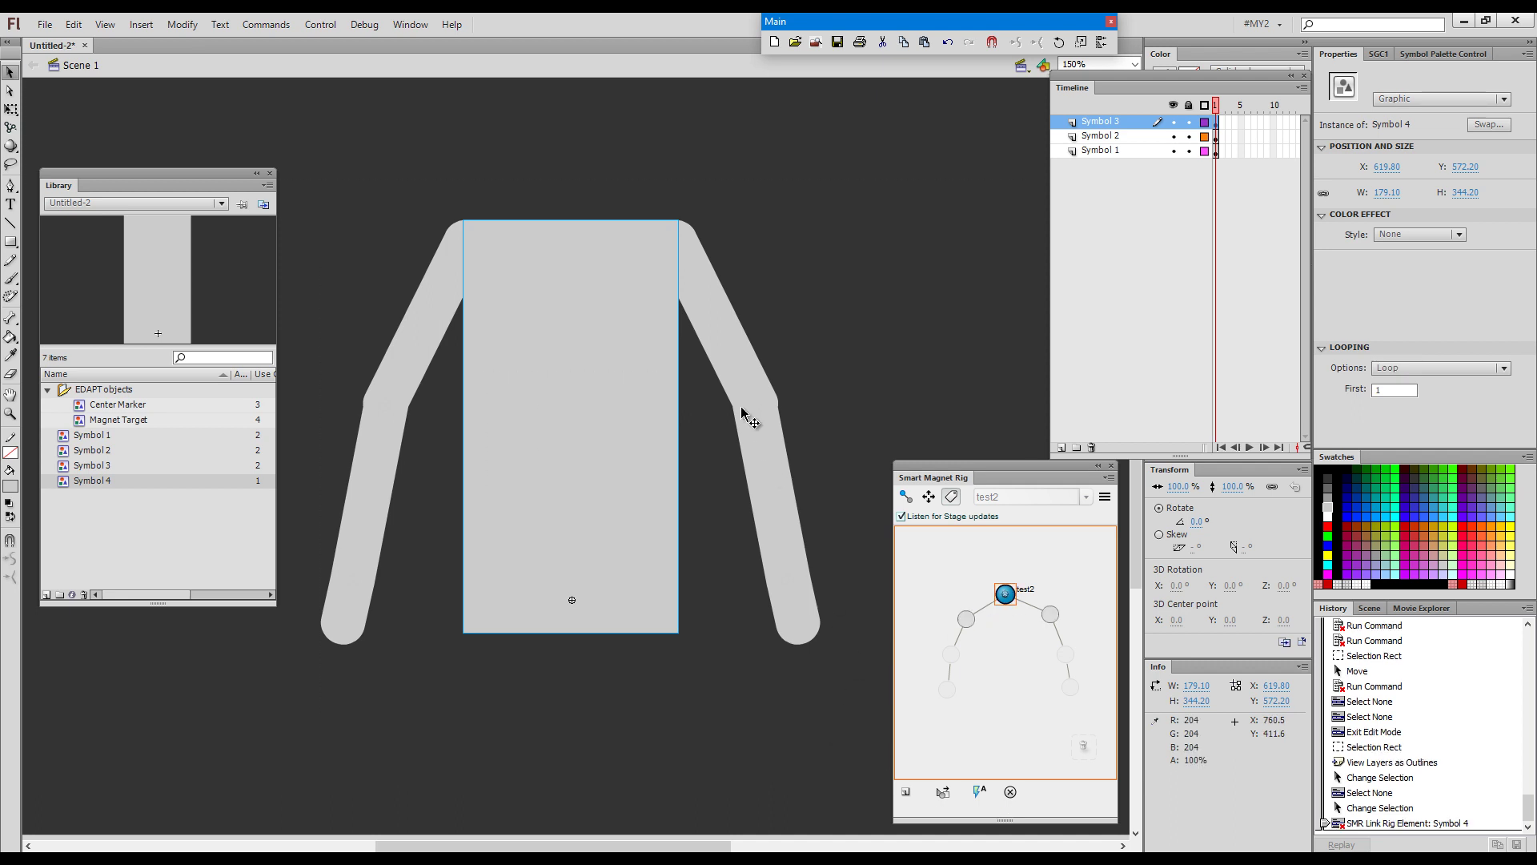
Link the right-hand arm's upper arm, forearm and hand to the three nodes of the right-hand chain in order
left_click(732, 355)
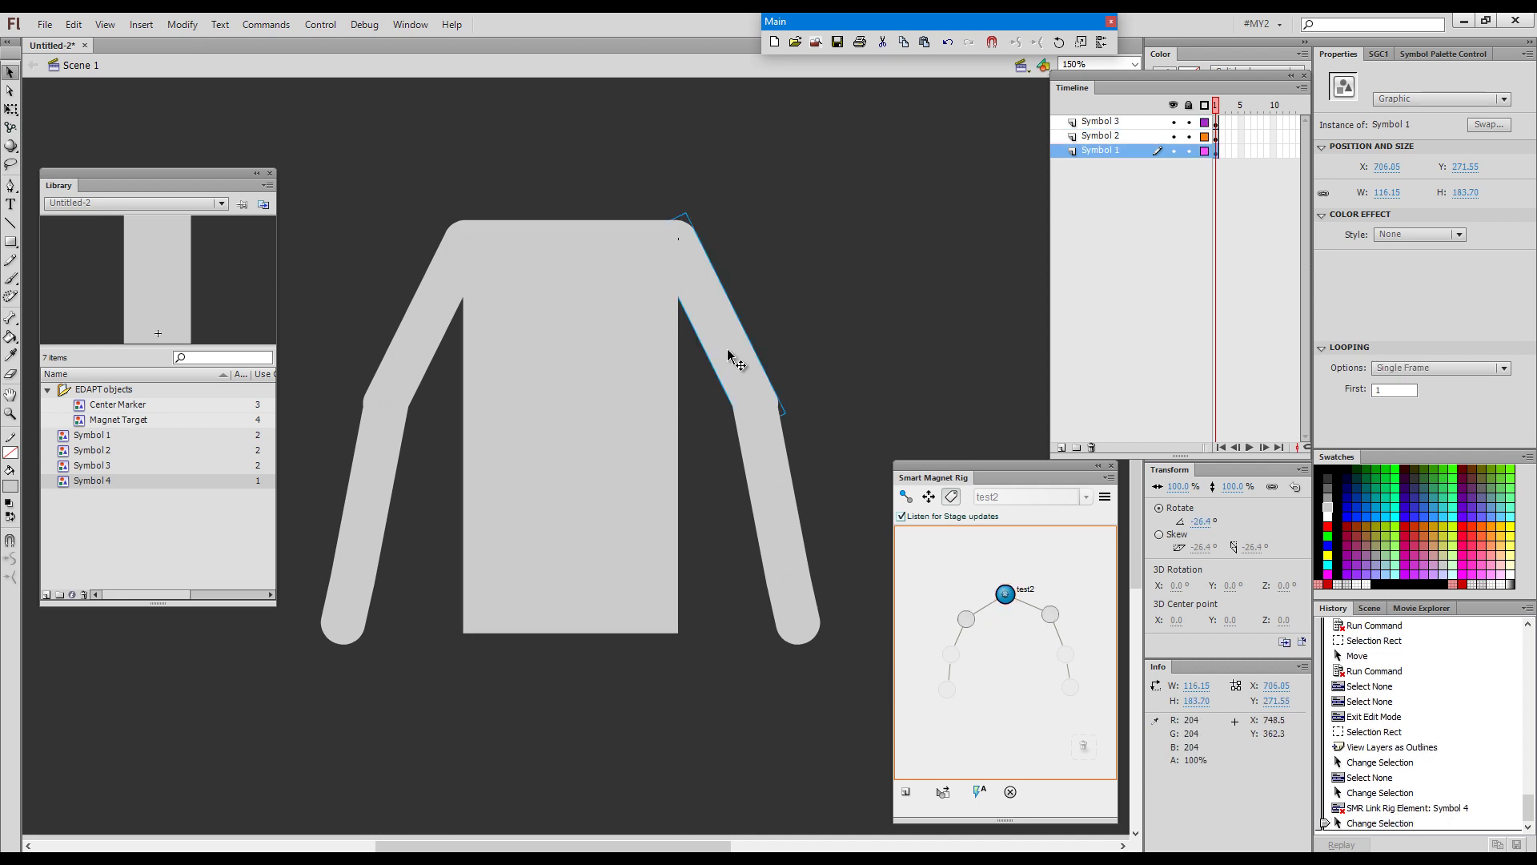
left_click(1052, 617)
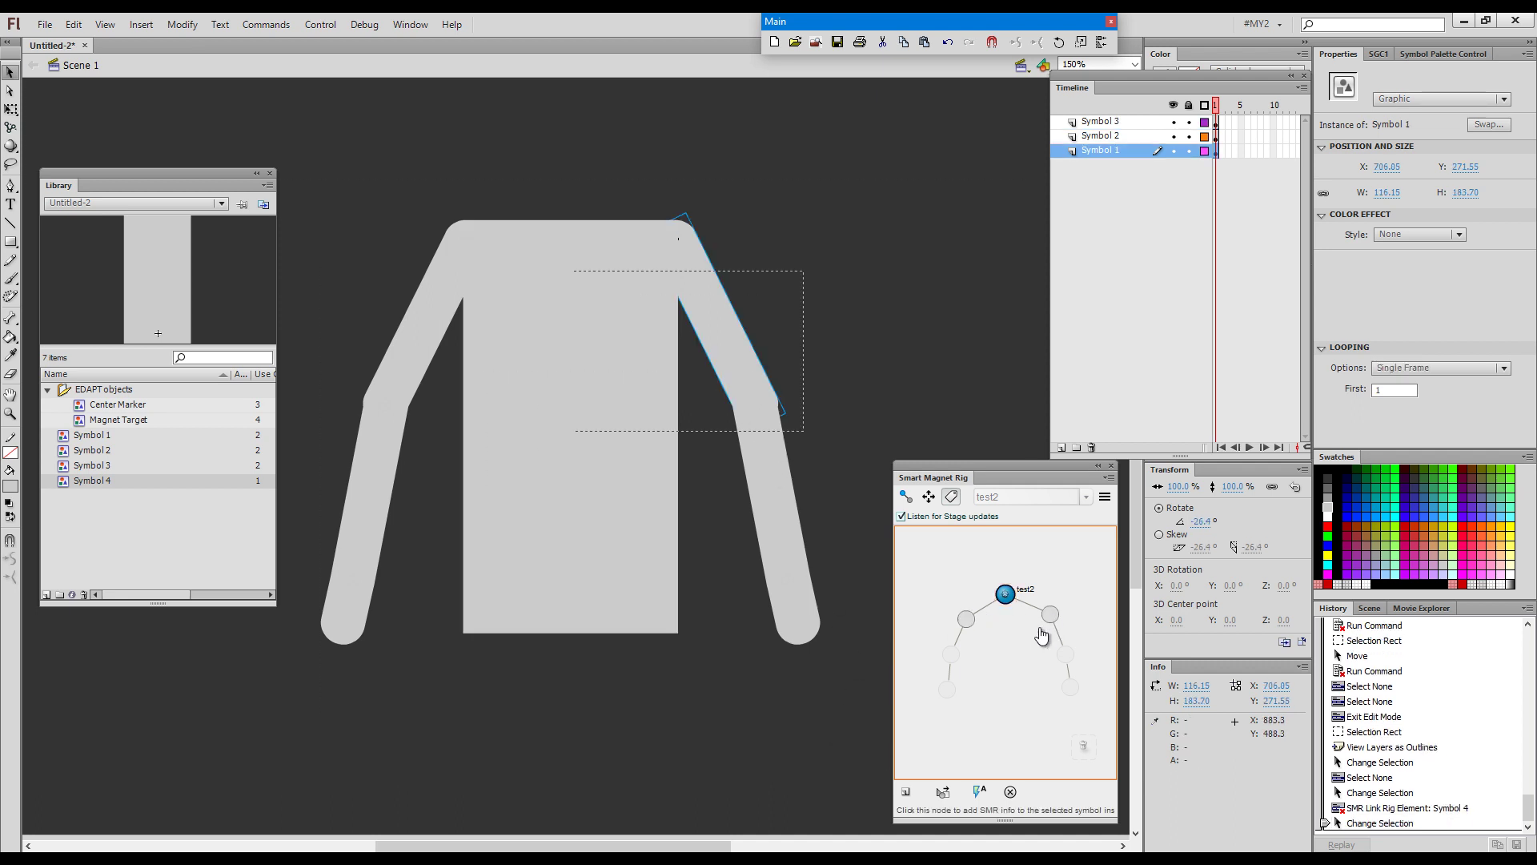
left_click(775, 516)
left_click(1065, 655)
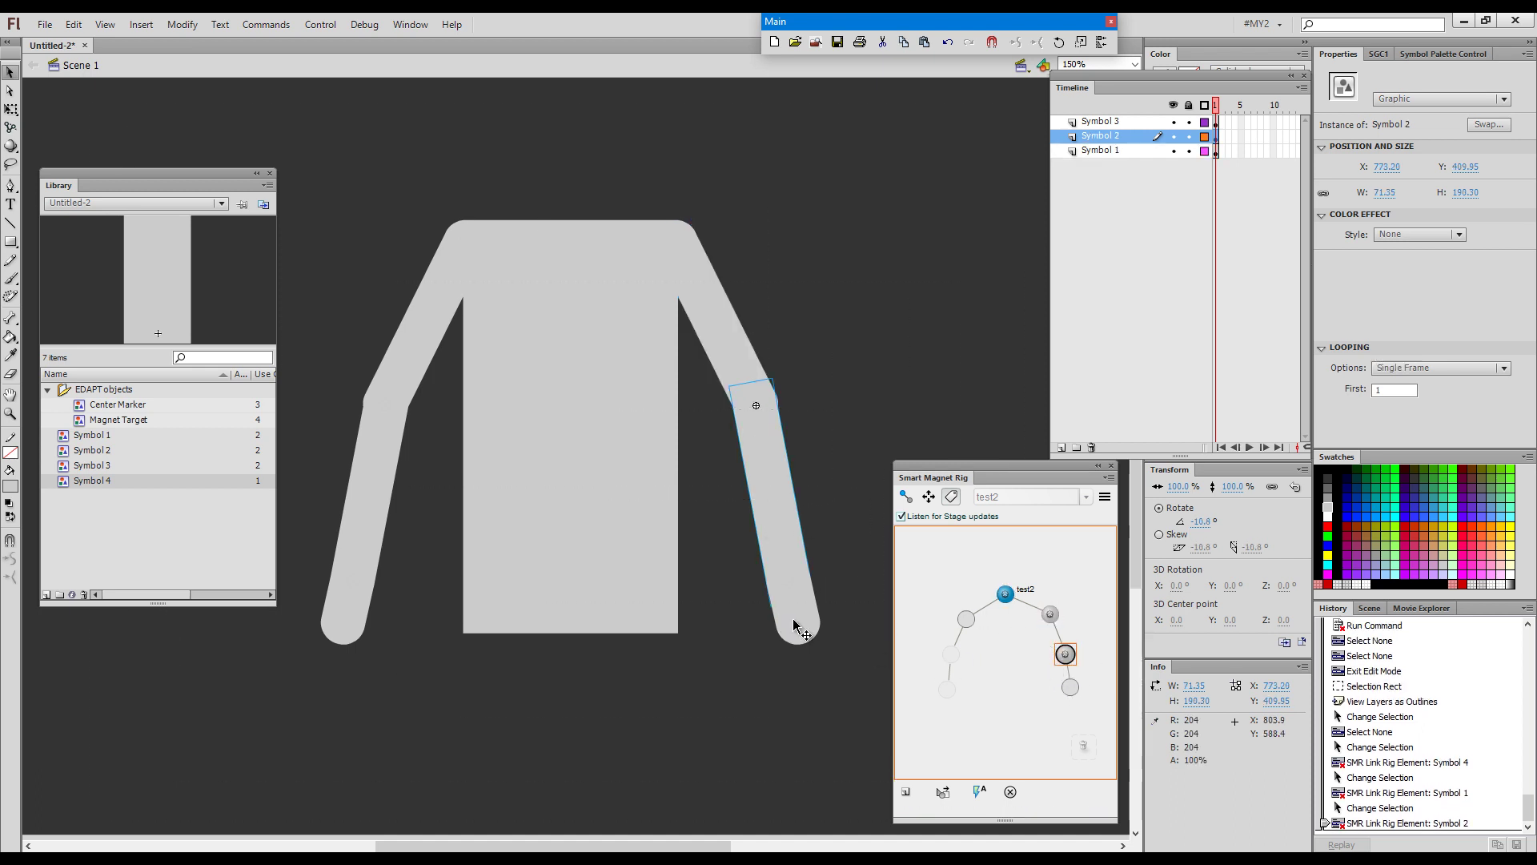
left_click(818, 641)
left_click(1070, 687)
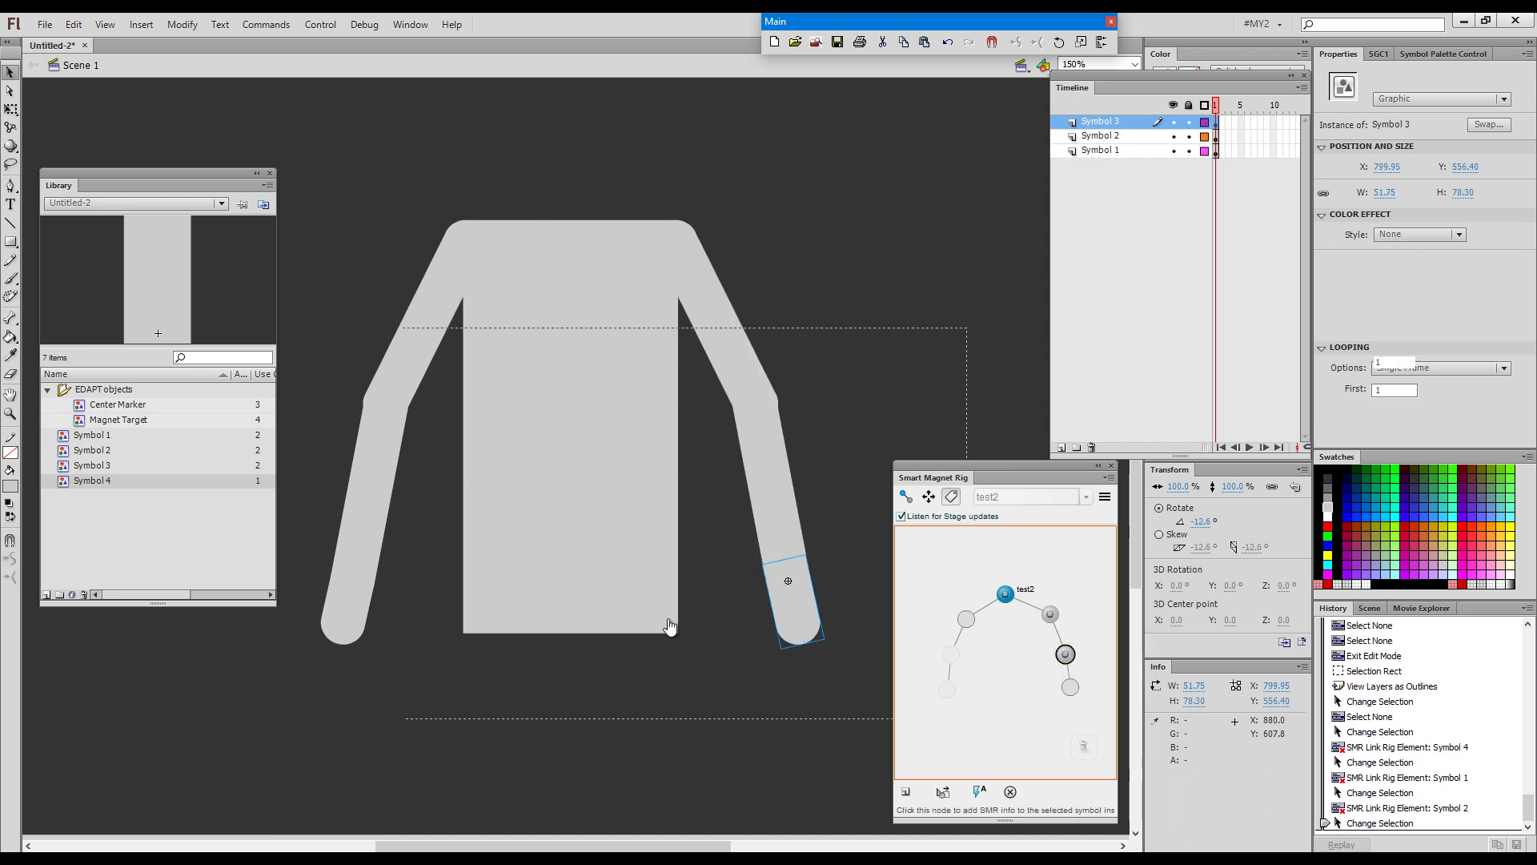
Link the left-hand arm's upper arm, forearm and hand to the three nodes of the left-hand chain in order
left_click(442, 345)
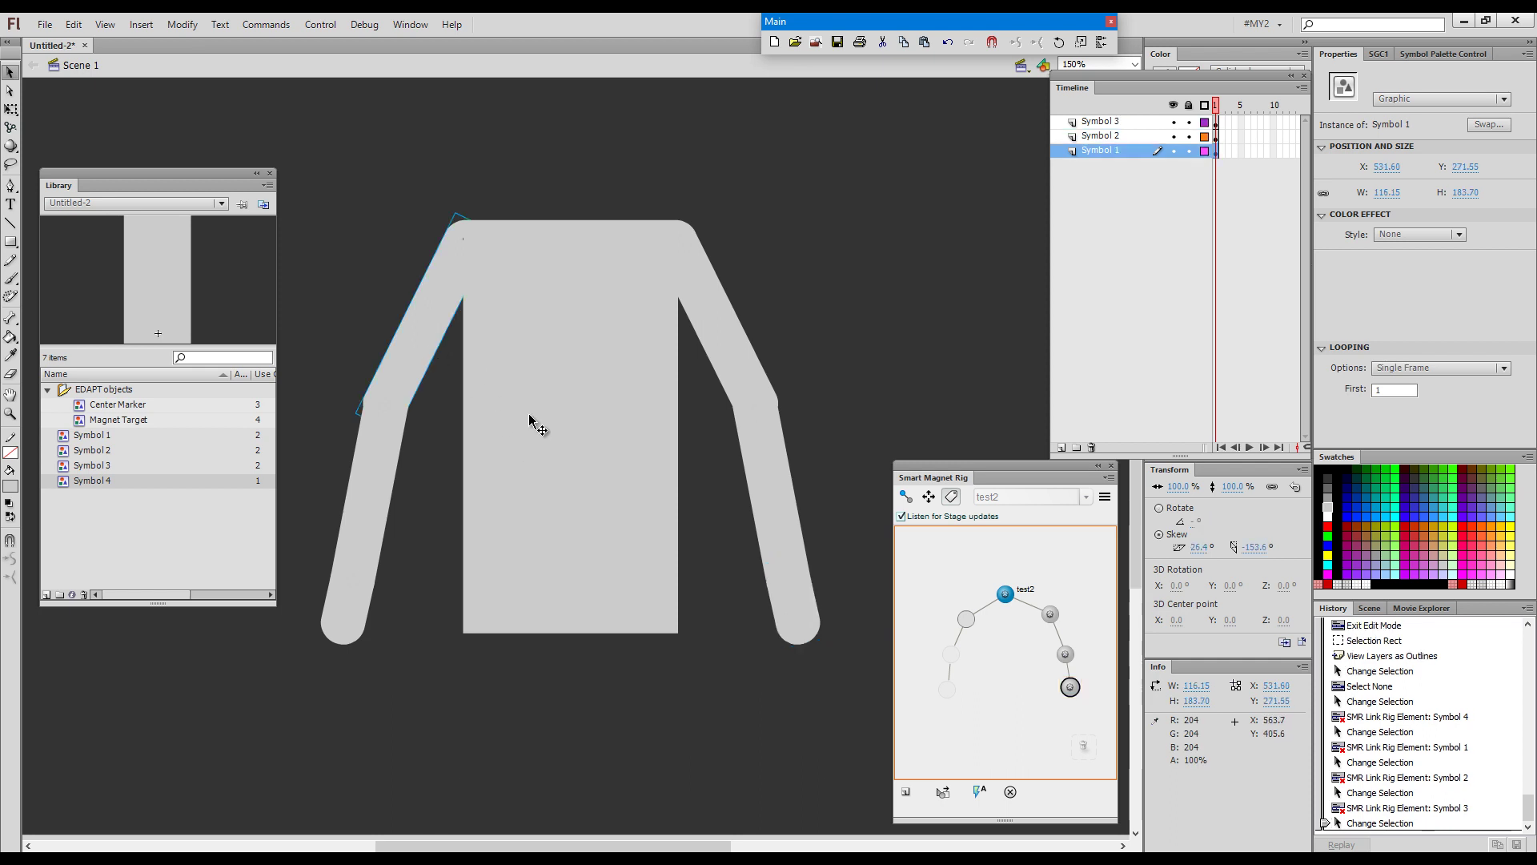
left_click(967, 619)
left_click(384, 521)
left_click(951, 654)
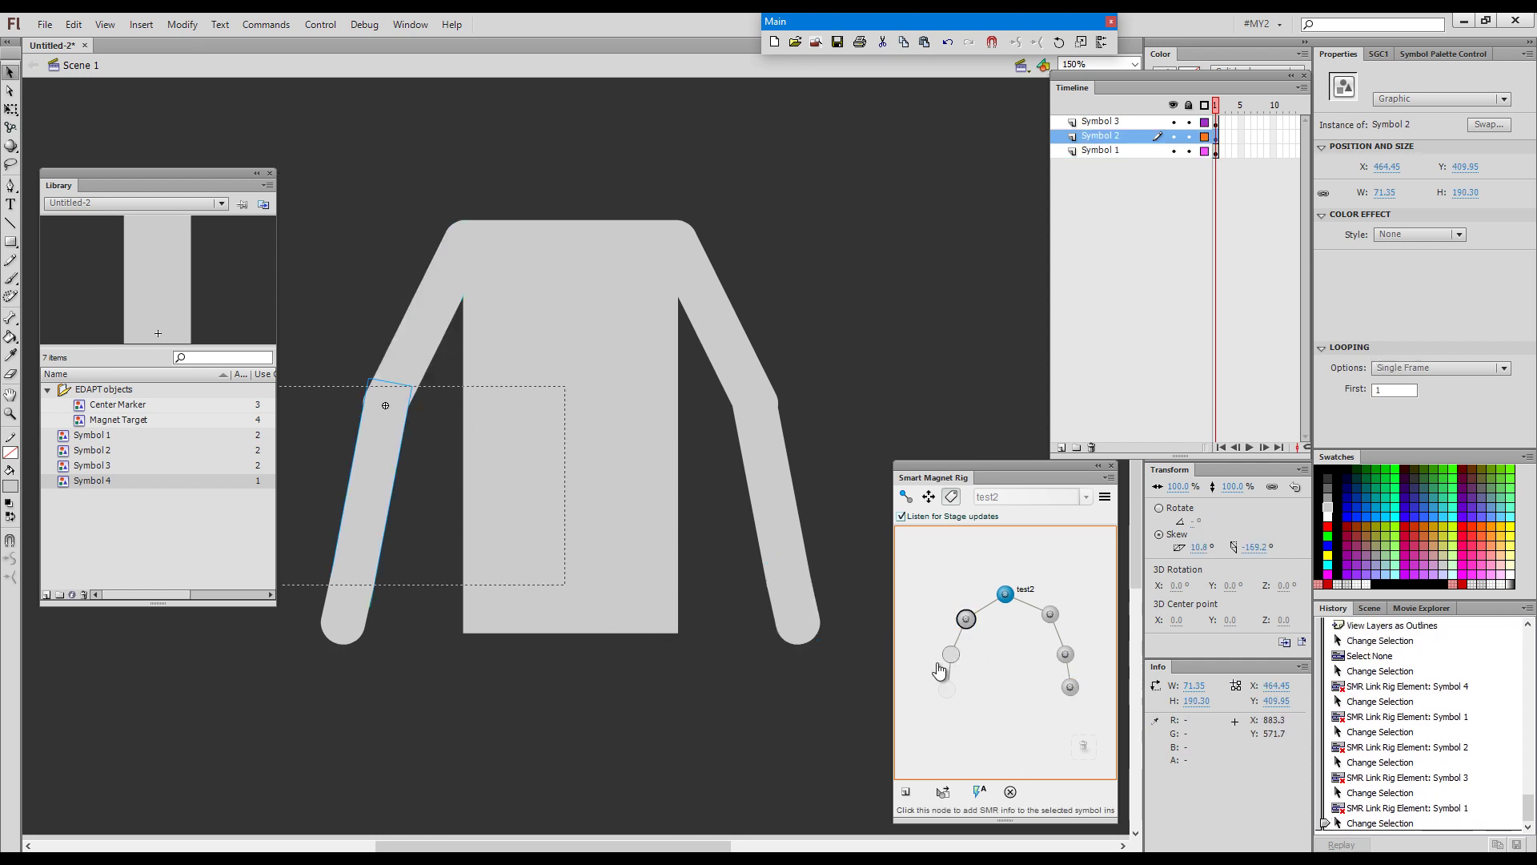
left_click(344, 624)
left_click(949, 693)
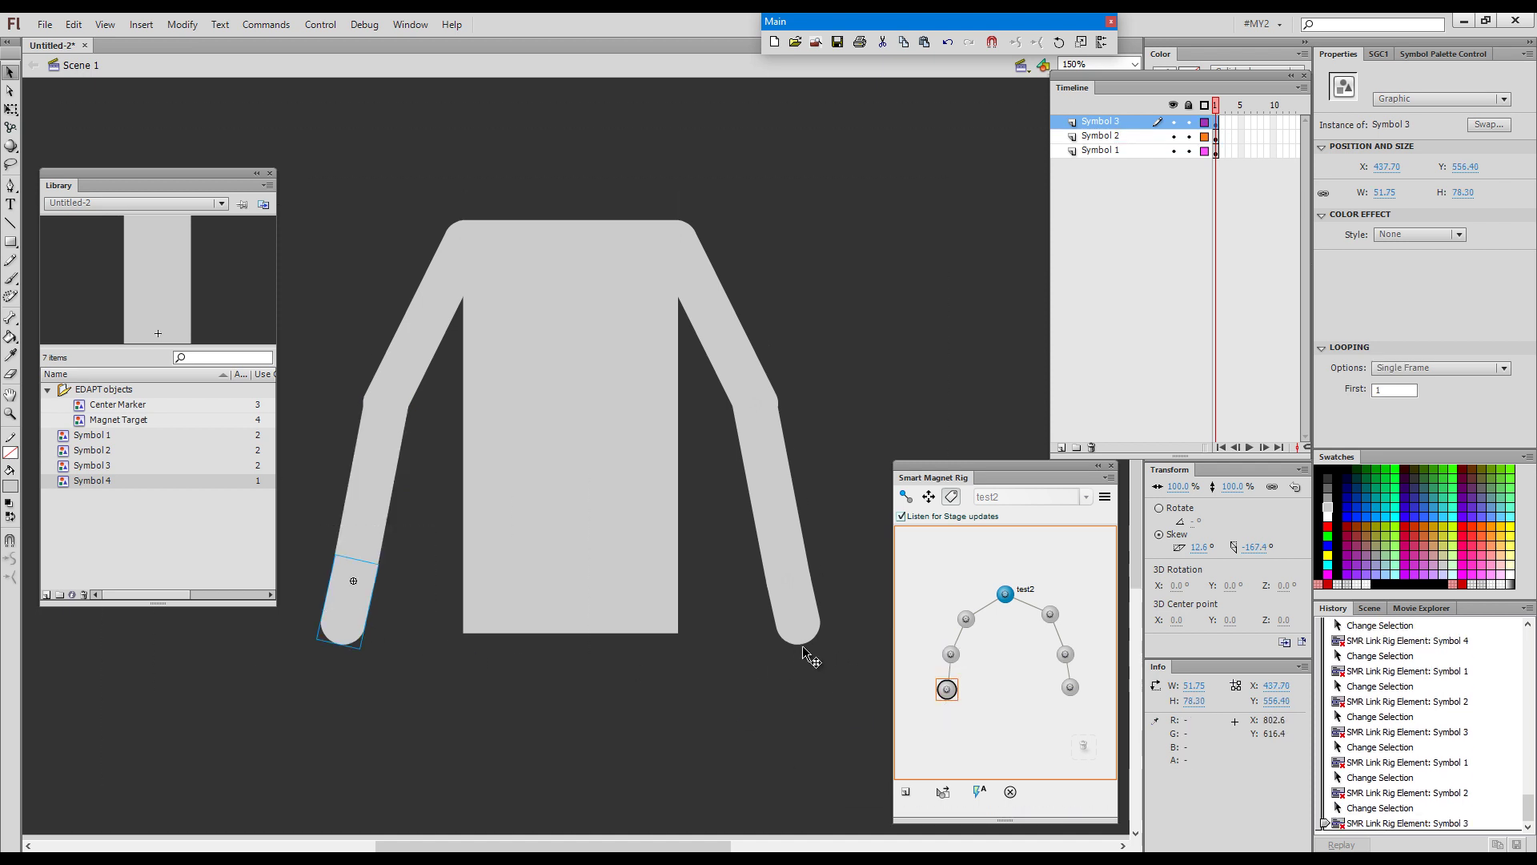
Close Smart Magnet Rig and use KineFlex to tilt the torso about 27° and bend both arms at the shoulders, elbows and wrists
left_click(1111, 468)
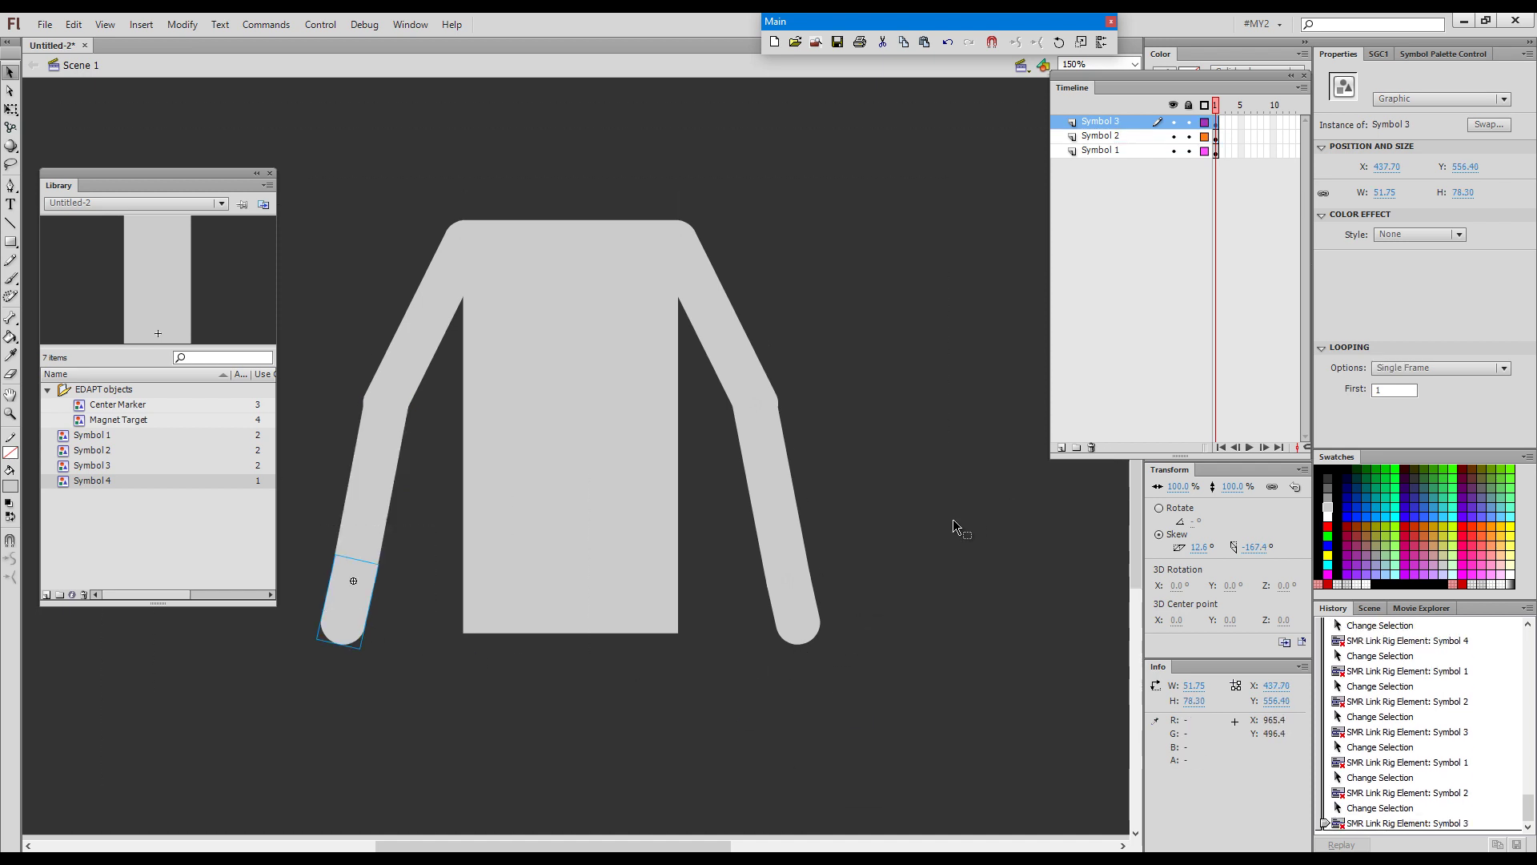
key("space")
left_click_drag(868, 429, 936, 442)
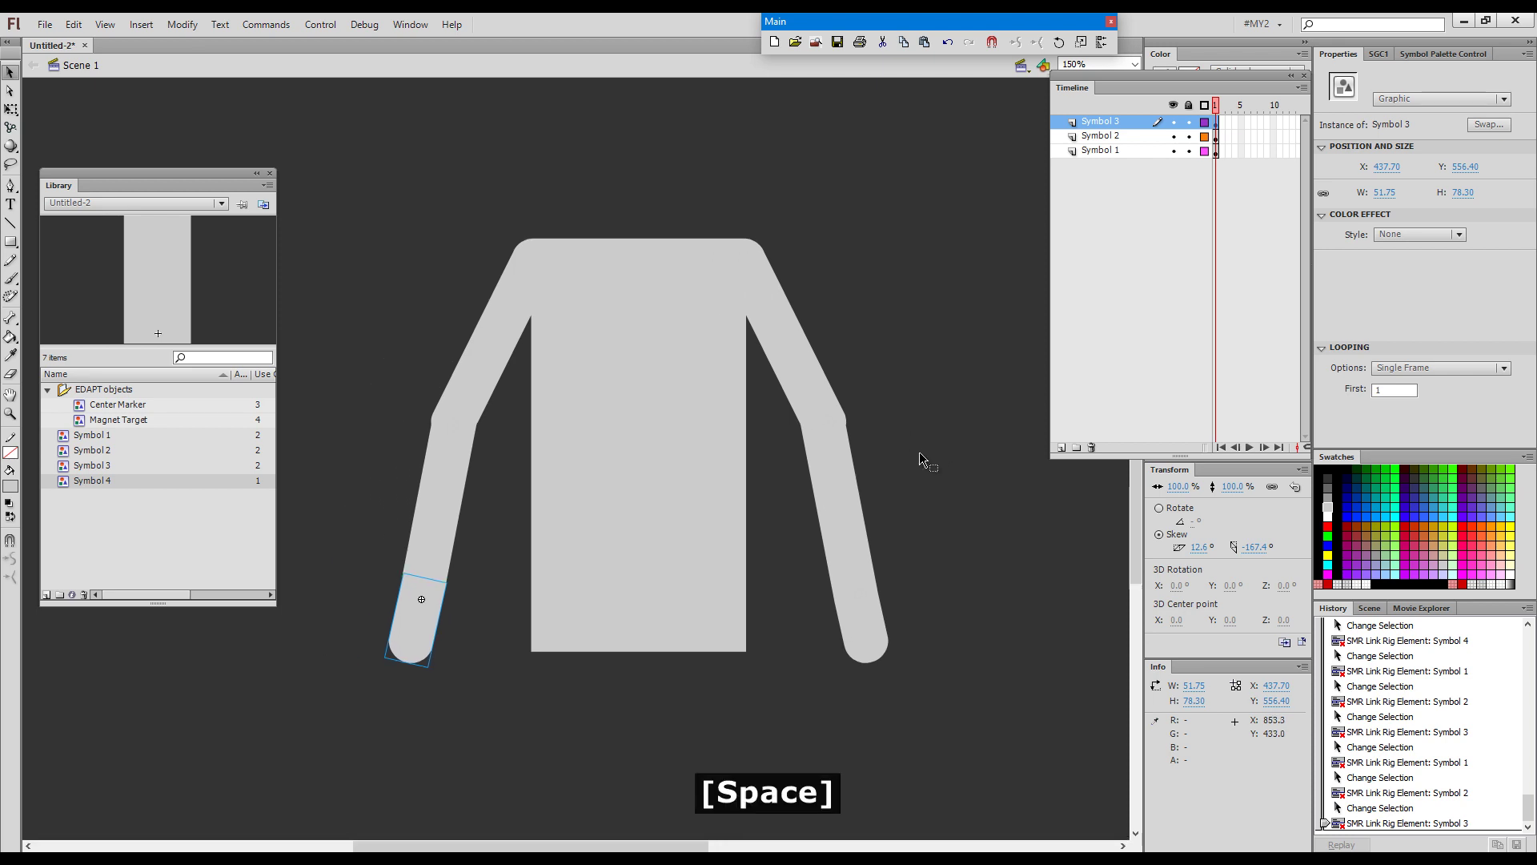
key("ctrl+minus")
key("g")
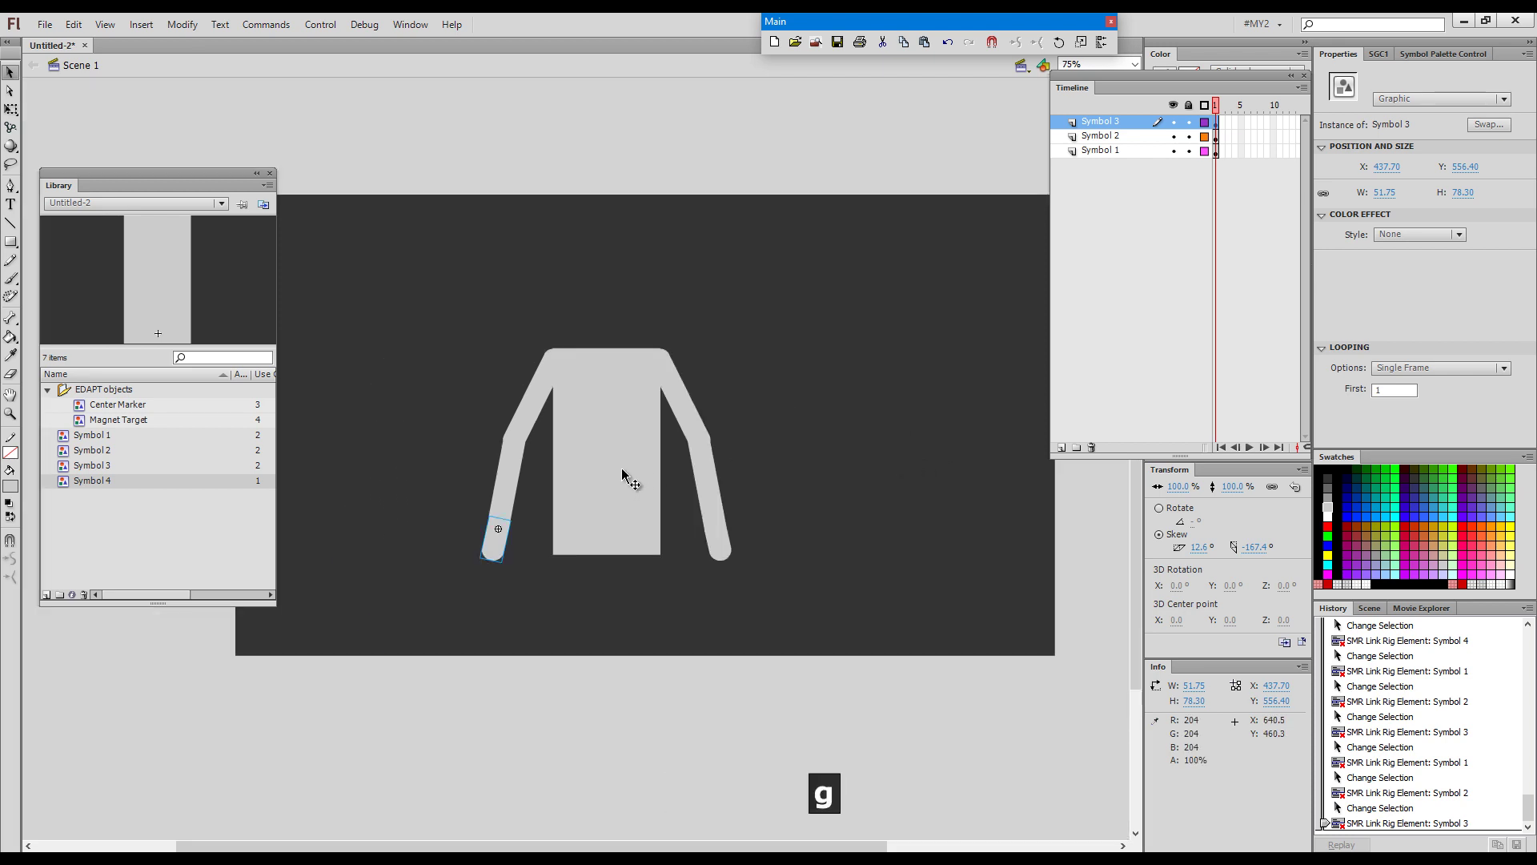
mouse_move(611, 450)
left_mouse_down()
mouse_move(625, 456)
mouse_move(584, 444)
mouse_move(605, 447)
left_mouse_up()
left_click_drag(595, 445, 655, 415)
left_click_drag(746, 399, 772, 388)
left_click_drag(780, 460, 759, 445)
left_click_drag(780, 392, 789, 388)
left_click_drag(593, 348, 606, 303)
Pull the hands, forearms and upper arms of both arms away from the body, and move the torso slightly down
key("v")
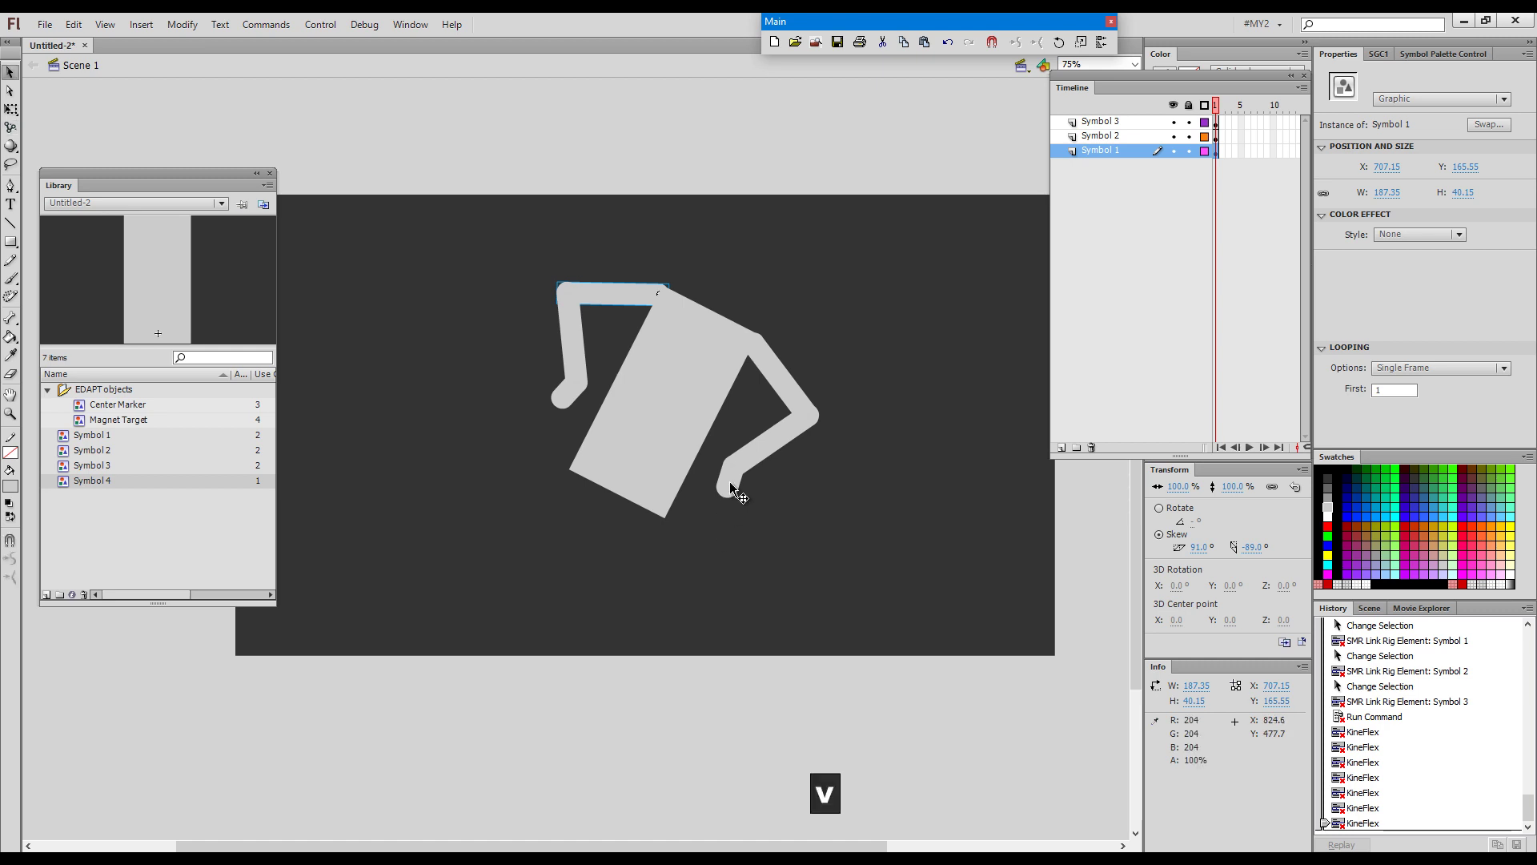
left_click_drag(735, 490, 820, 558)
left_click_drag(775, 441, 912, 417)
left_click_drag(793, 384, 889, 324)
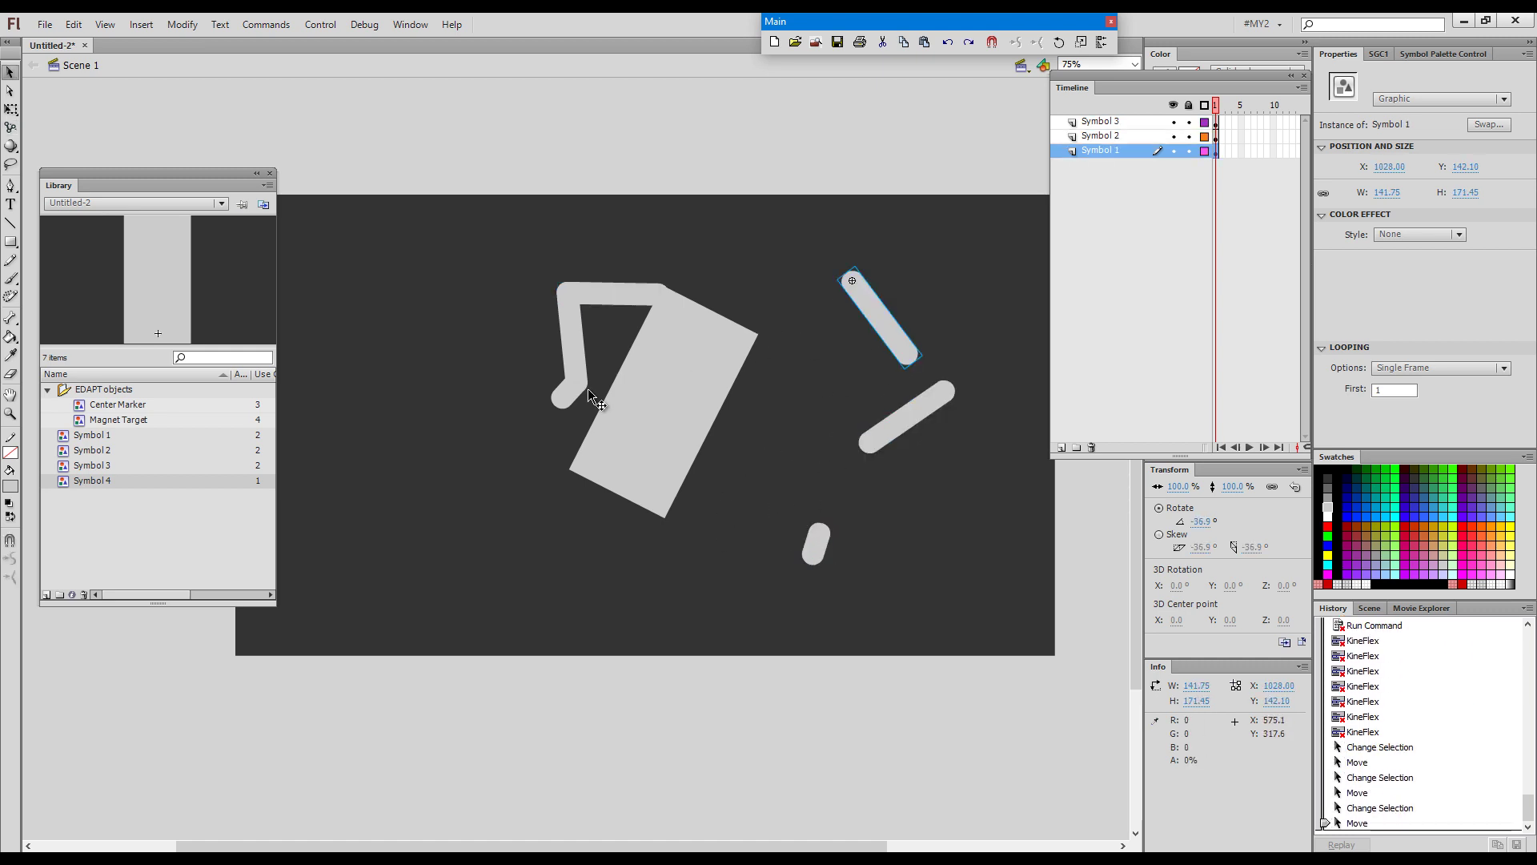
left_click_drag(588, 388, 411, 429)
left_click_drag(569, 357, 477, 332)
left_click_drag(612, 289, 560, 277)
left_click_drag(636, 461, 651, 521)
Select all parts of the rig and snap the scattered arm pieces back onto the torso
key("q")
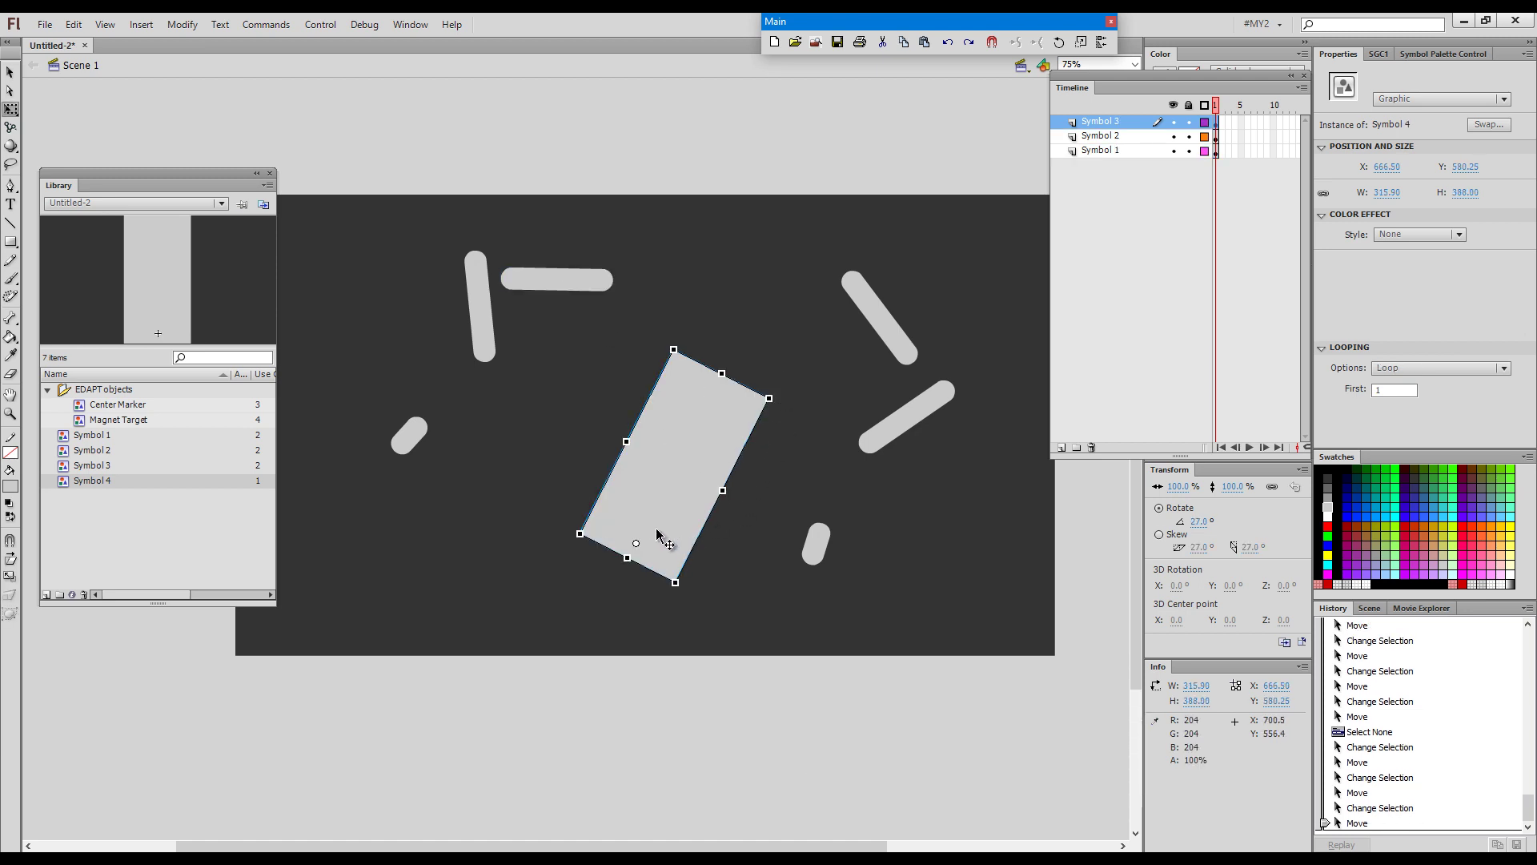
key("1")
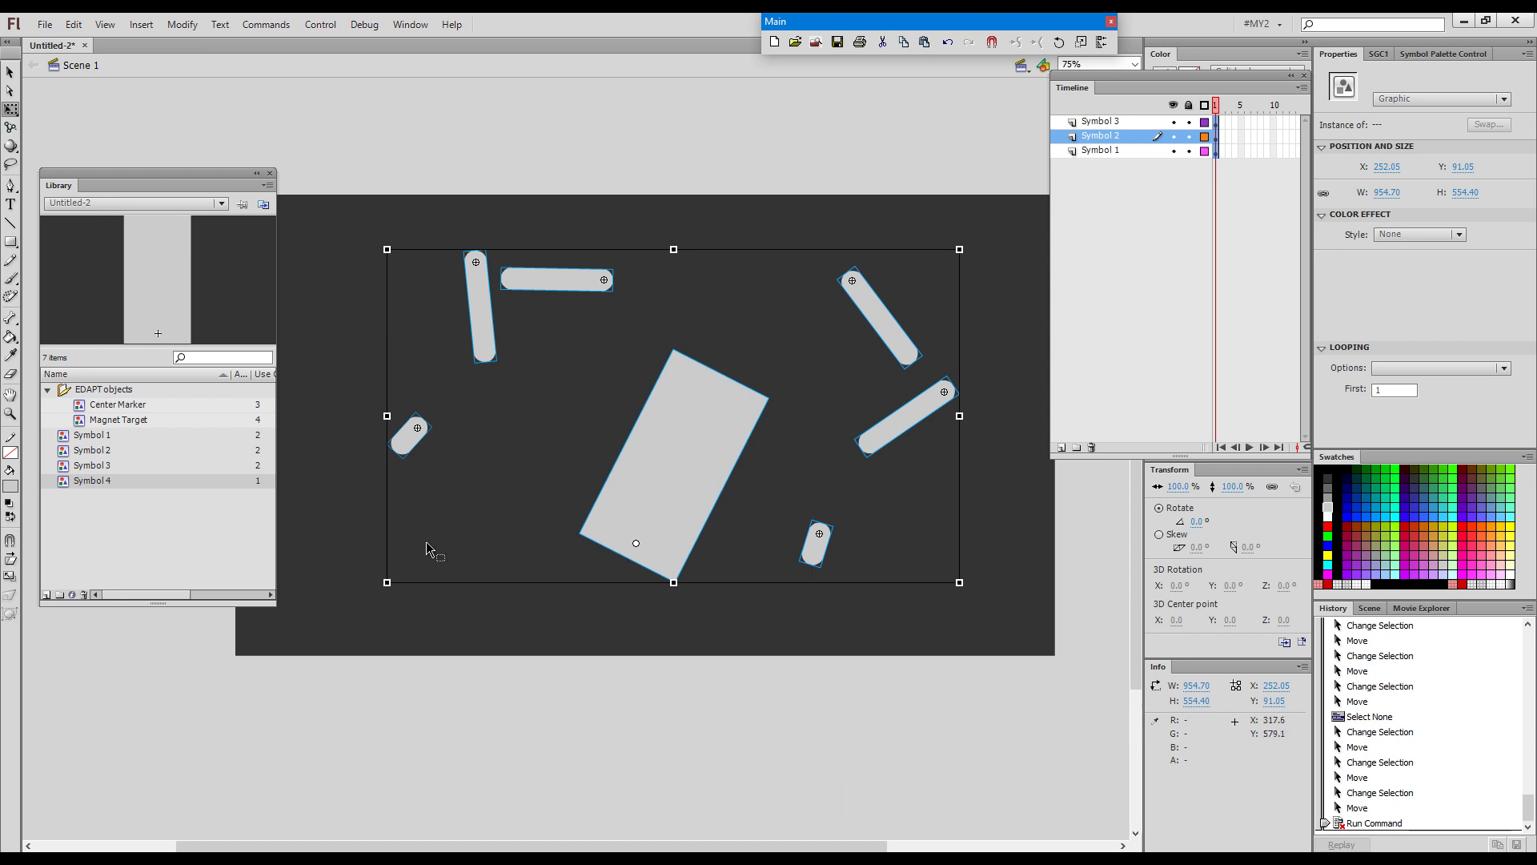
key("`")
left_click(842, 467)
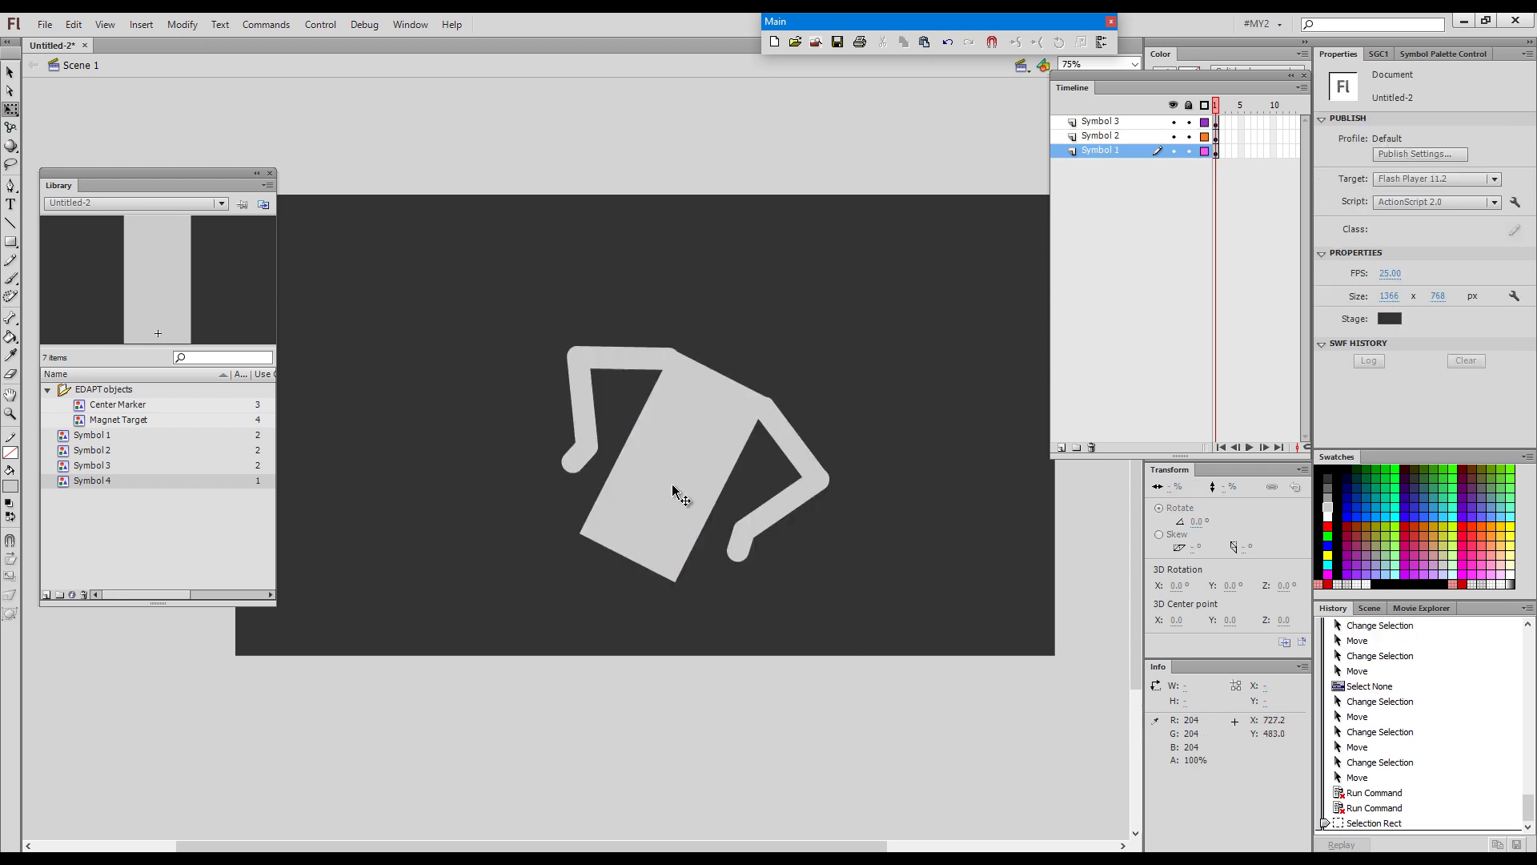
Select the whole rig from the torso and rotate it counterclockwise until the torso stands nearly upright
left_click(672, 490)
key("1")
left_click_drag(854, 591, 857, 498)
left_click(889, 471)
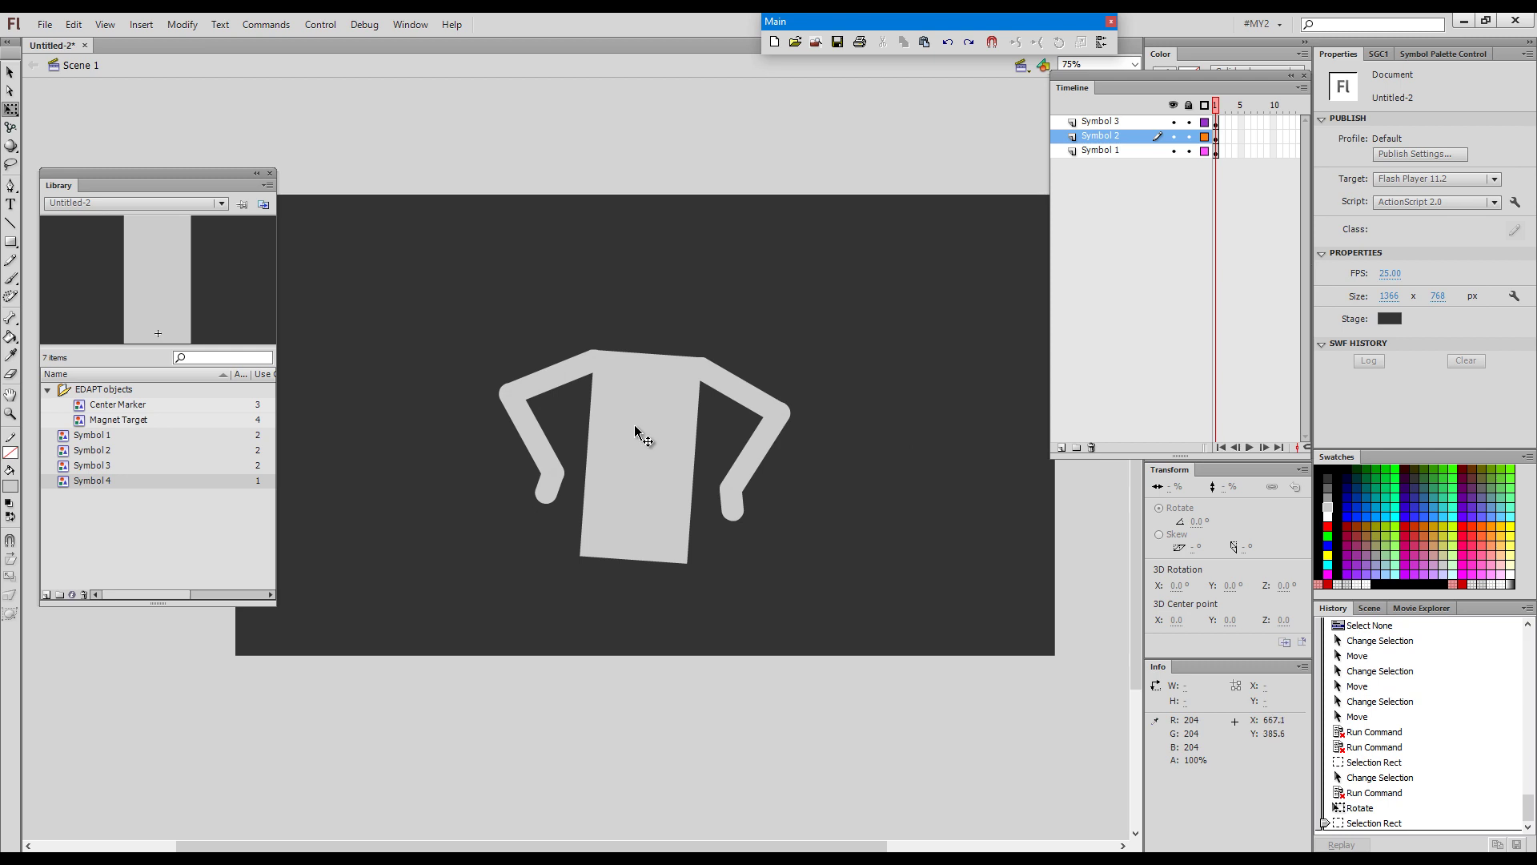
Select the right arm's forearm together with its hand and rotate them outward from the elbow
left_click(743, 396)
left_click_drag(812, 527, 874, 488)
left_click(889, 476)
left_click(768, 447)
key("1")
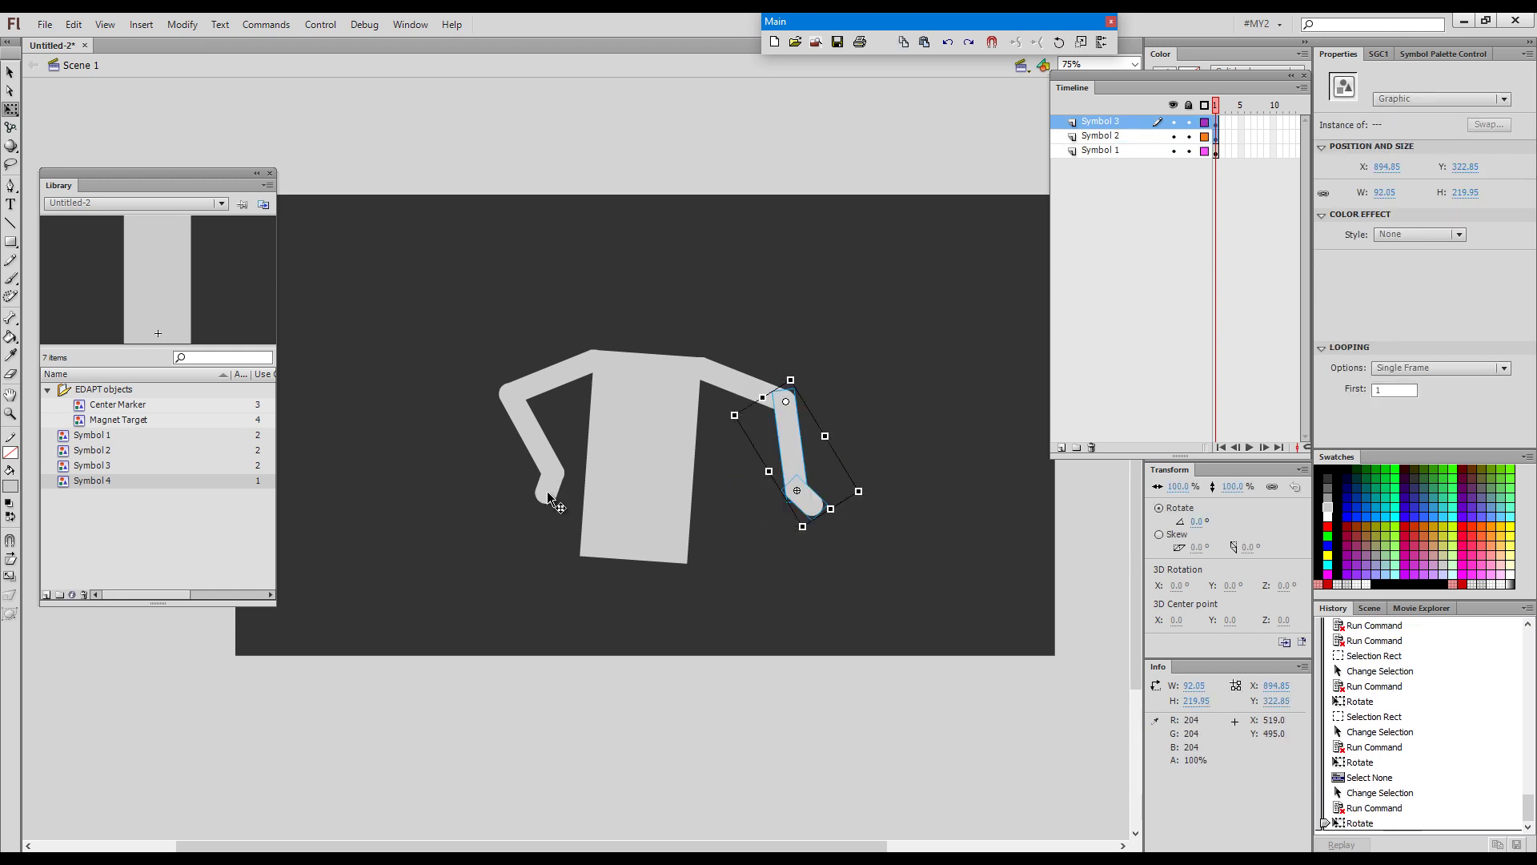
Select the whole left arm from its hand and rotate it clockwise about the shoulder until the upper arm is nearly horizontal
left_click(549, 496)
key("shift+1")
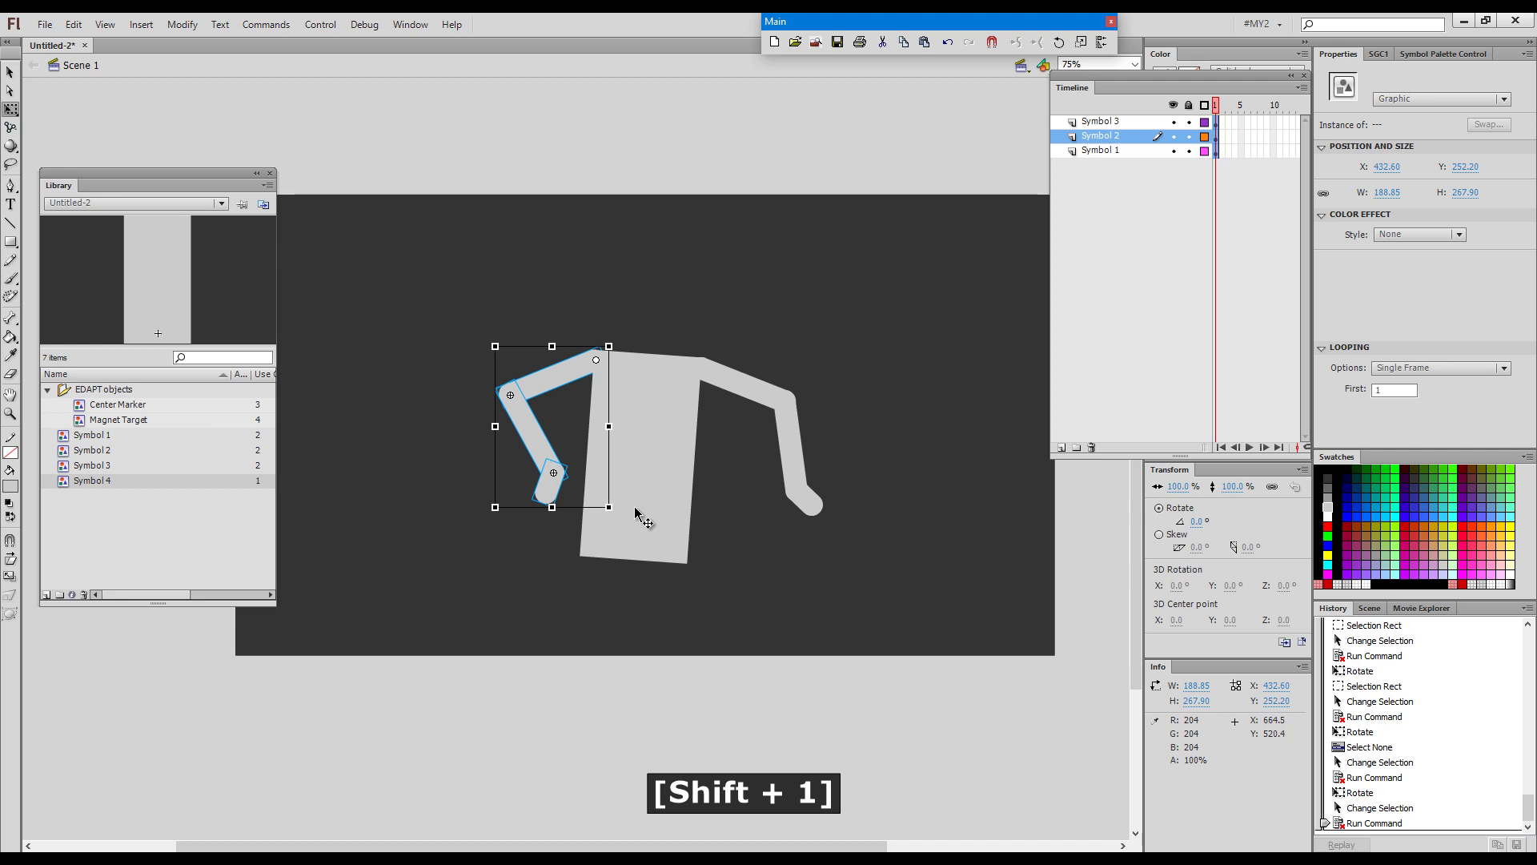
left_click_drag(616, 513, 561, 517)
left_click(517, 551)
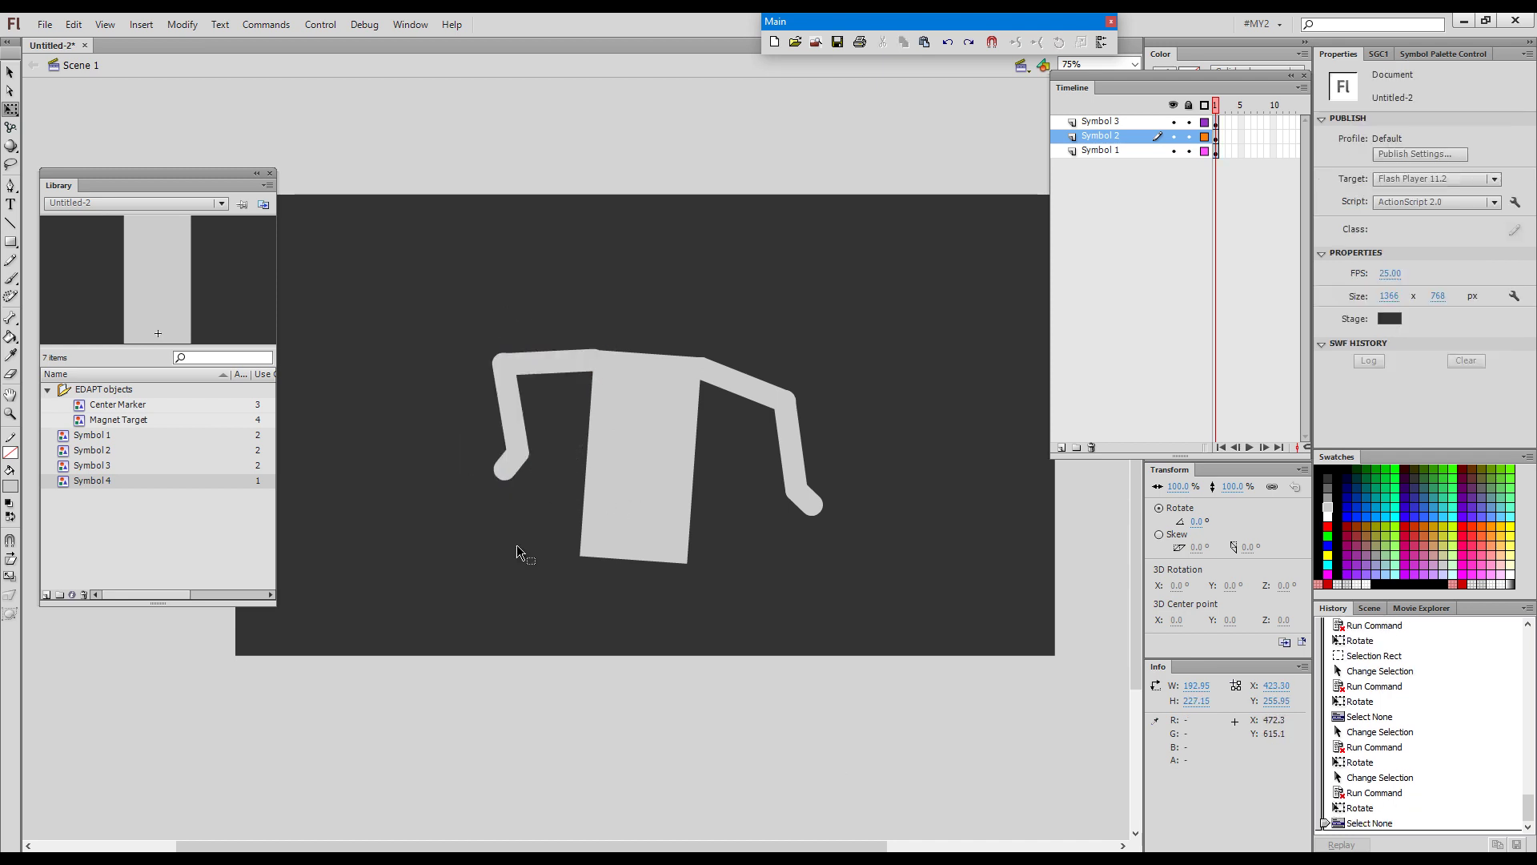
Lower the left arm with KineFlex, then move its hand down off the forearm and select the forearm
key("shift+2")
left_click_drag(505, 469, 506, 564)
key("v")
left_click(515, 504)
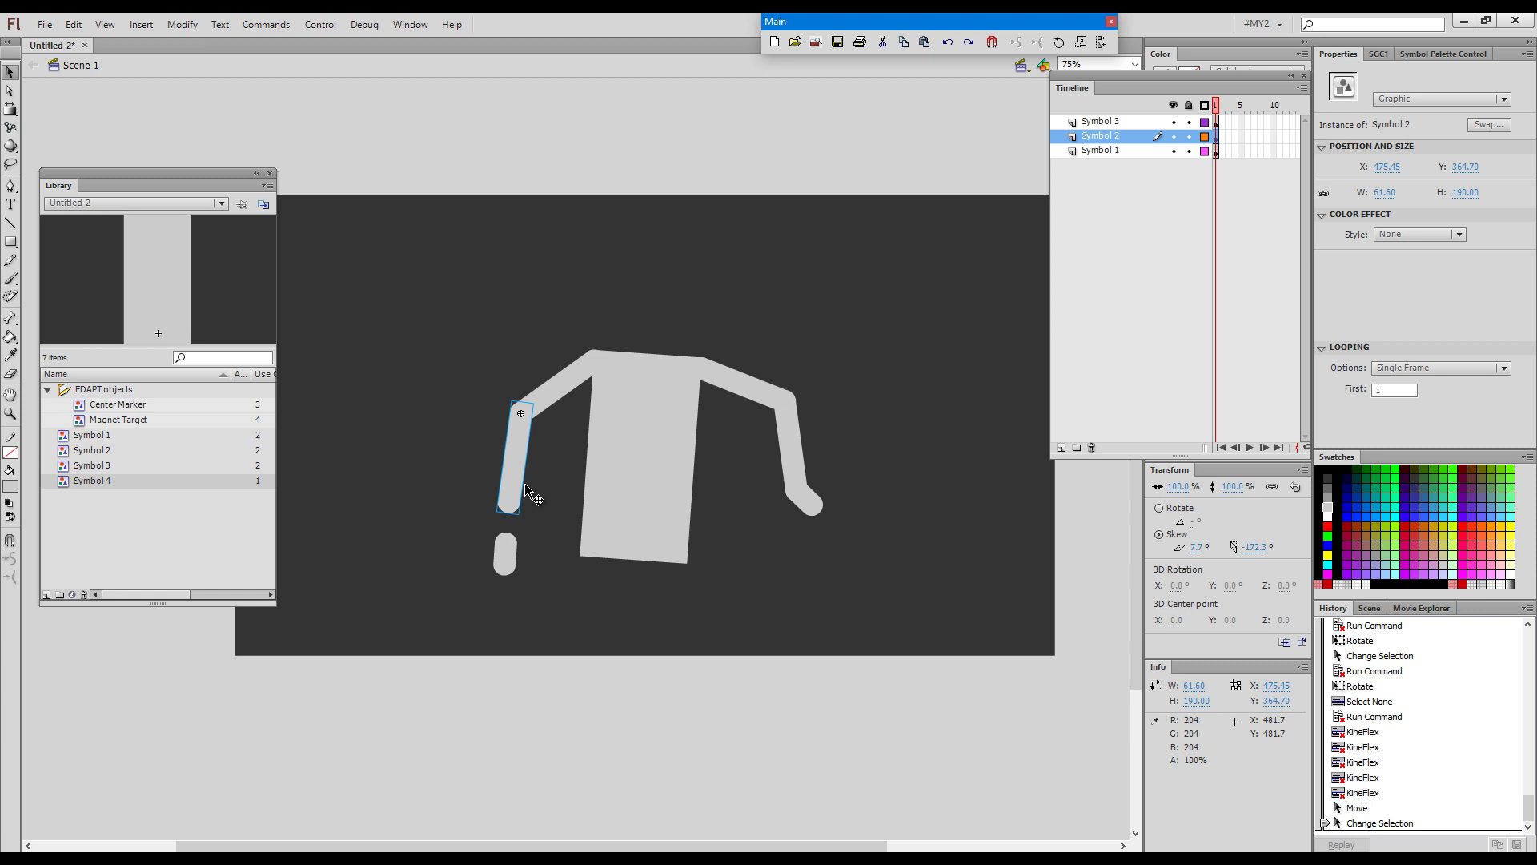
Snap the left forearm down onto the detached hand and the left upper arm onto the forearm
key("ctrl+grave")
left_click(551, 399)
key("ctrl+grave")
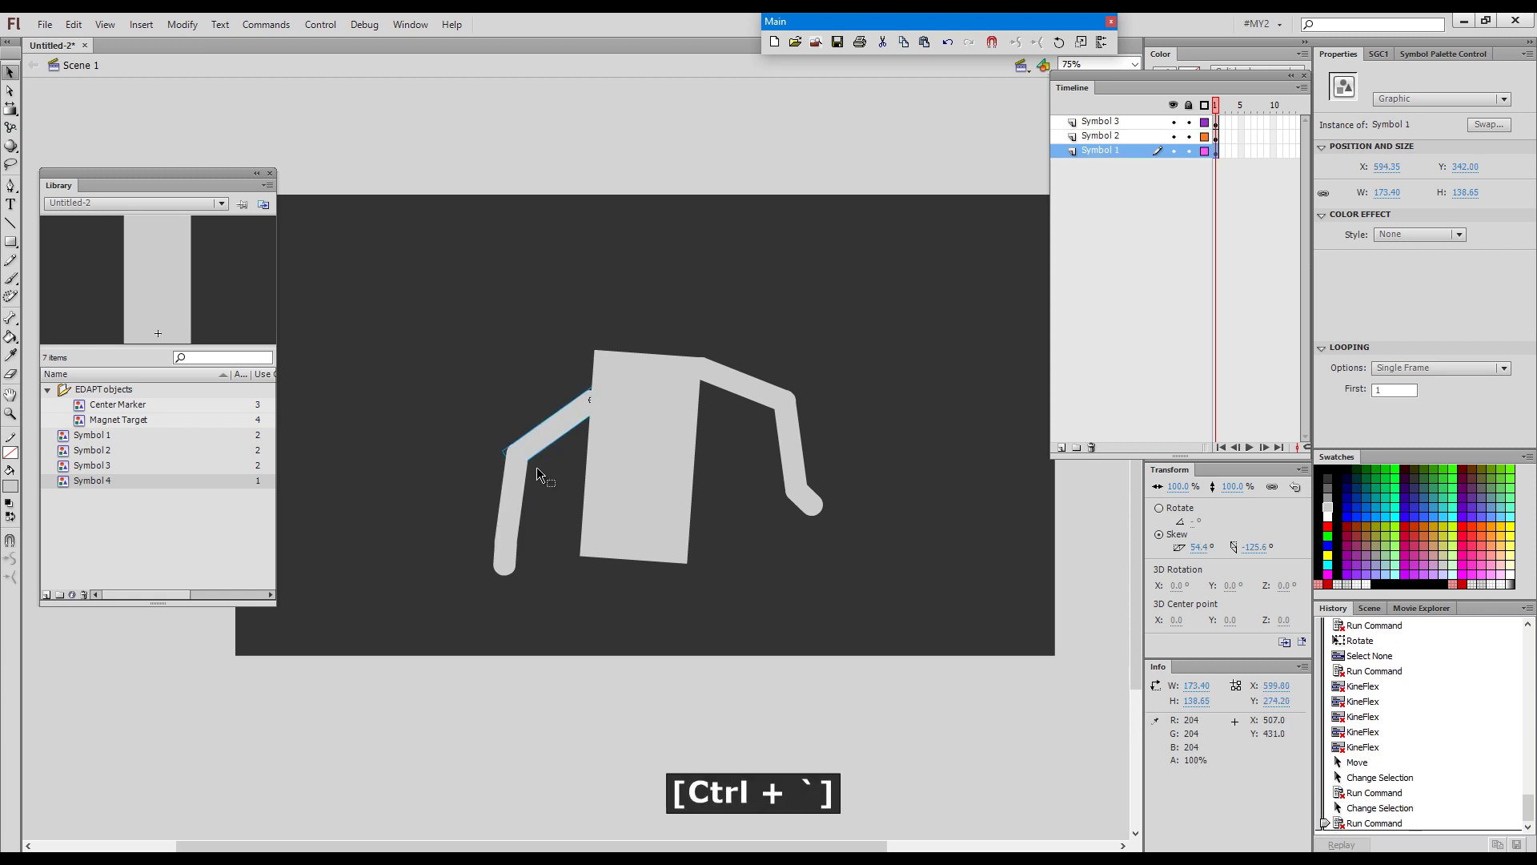
key("ctrl+grave")
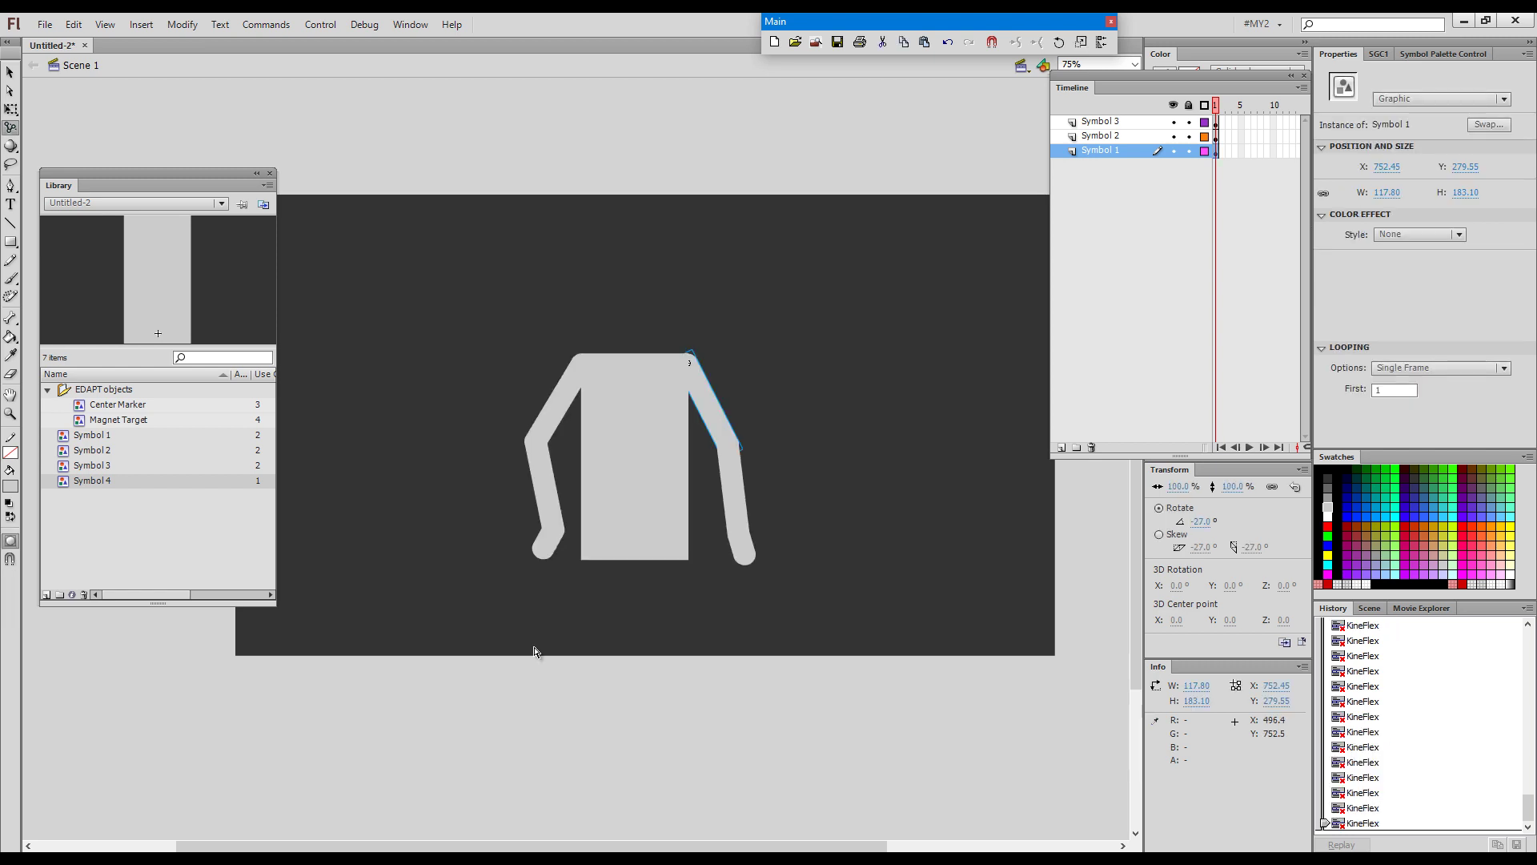
Draw a circle about 165 px wide centred above the torso as a head and convert it to a graphic symbol
left_click(11, 246)
left_click(64, 262)
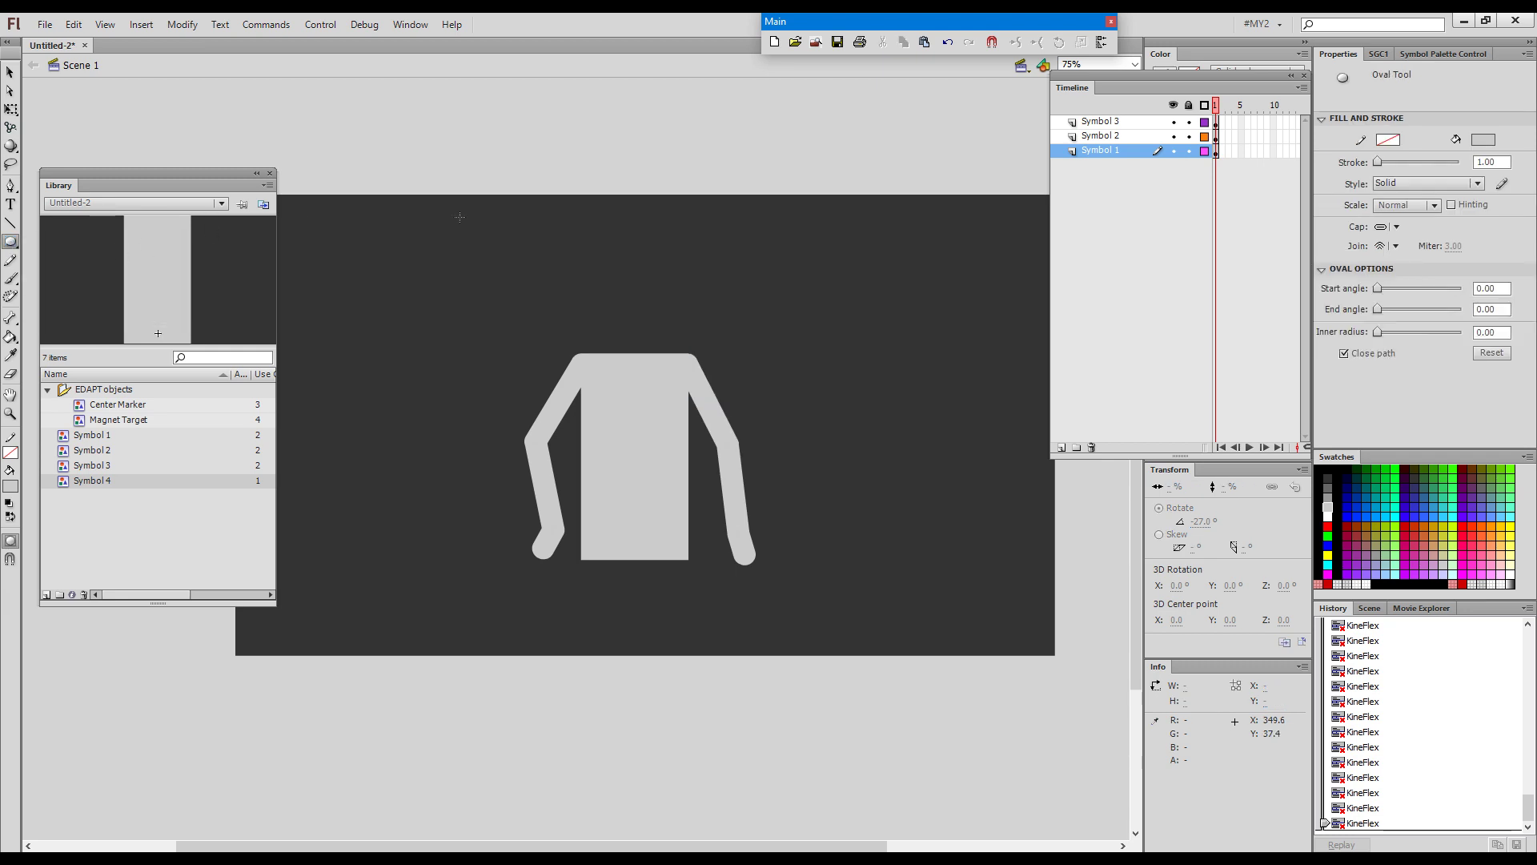
mouse_move(633, 265)
left_mouse_down()
mouse_move(660, 317)
mouse_move(657, 291)
left_mouse_up()
key("v")
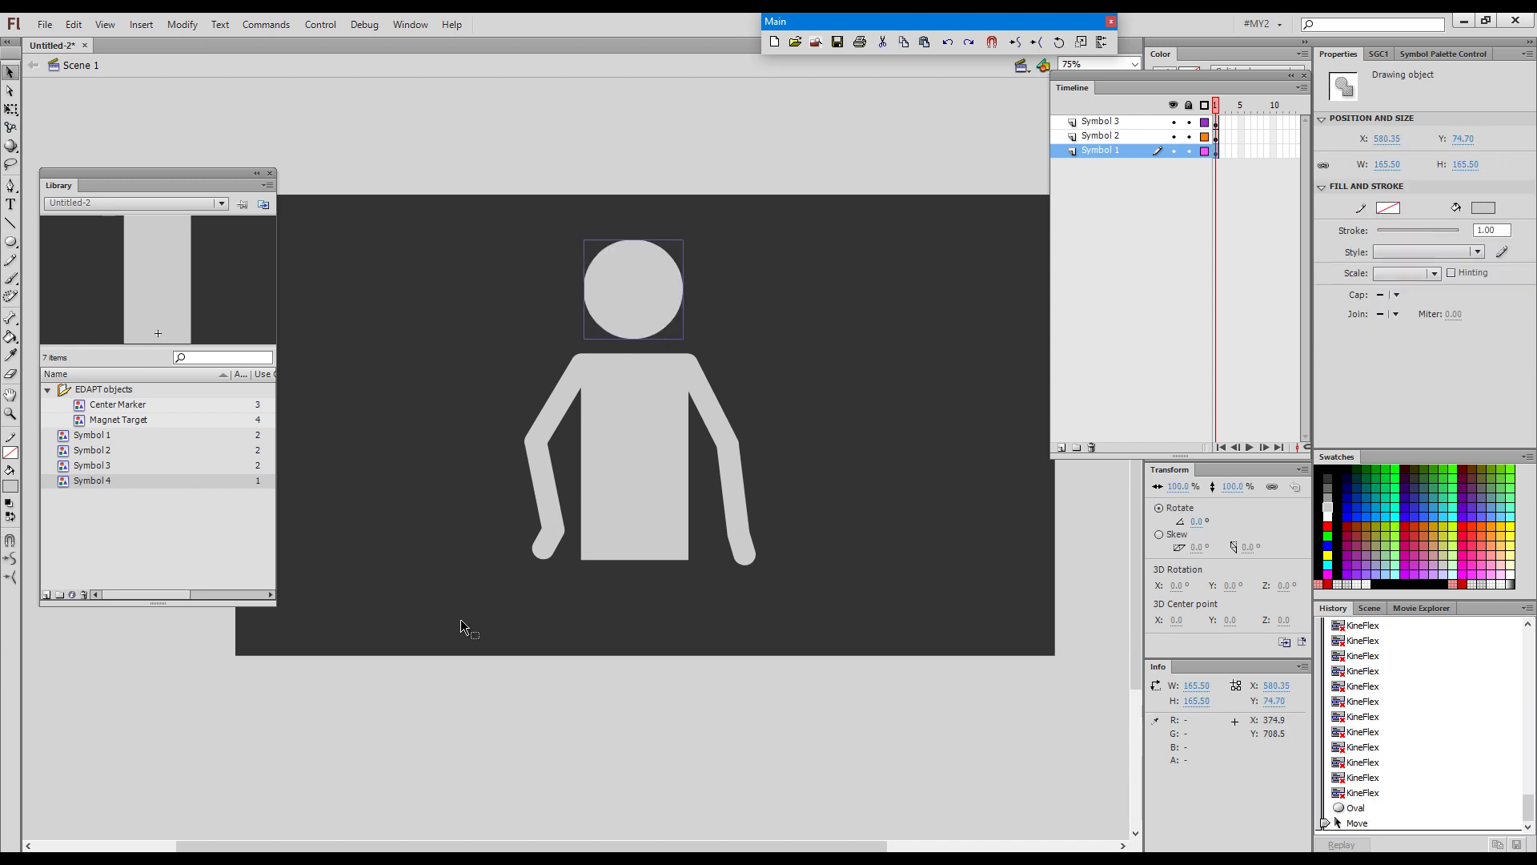
key("F8")
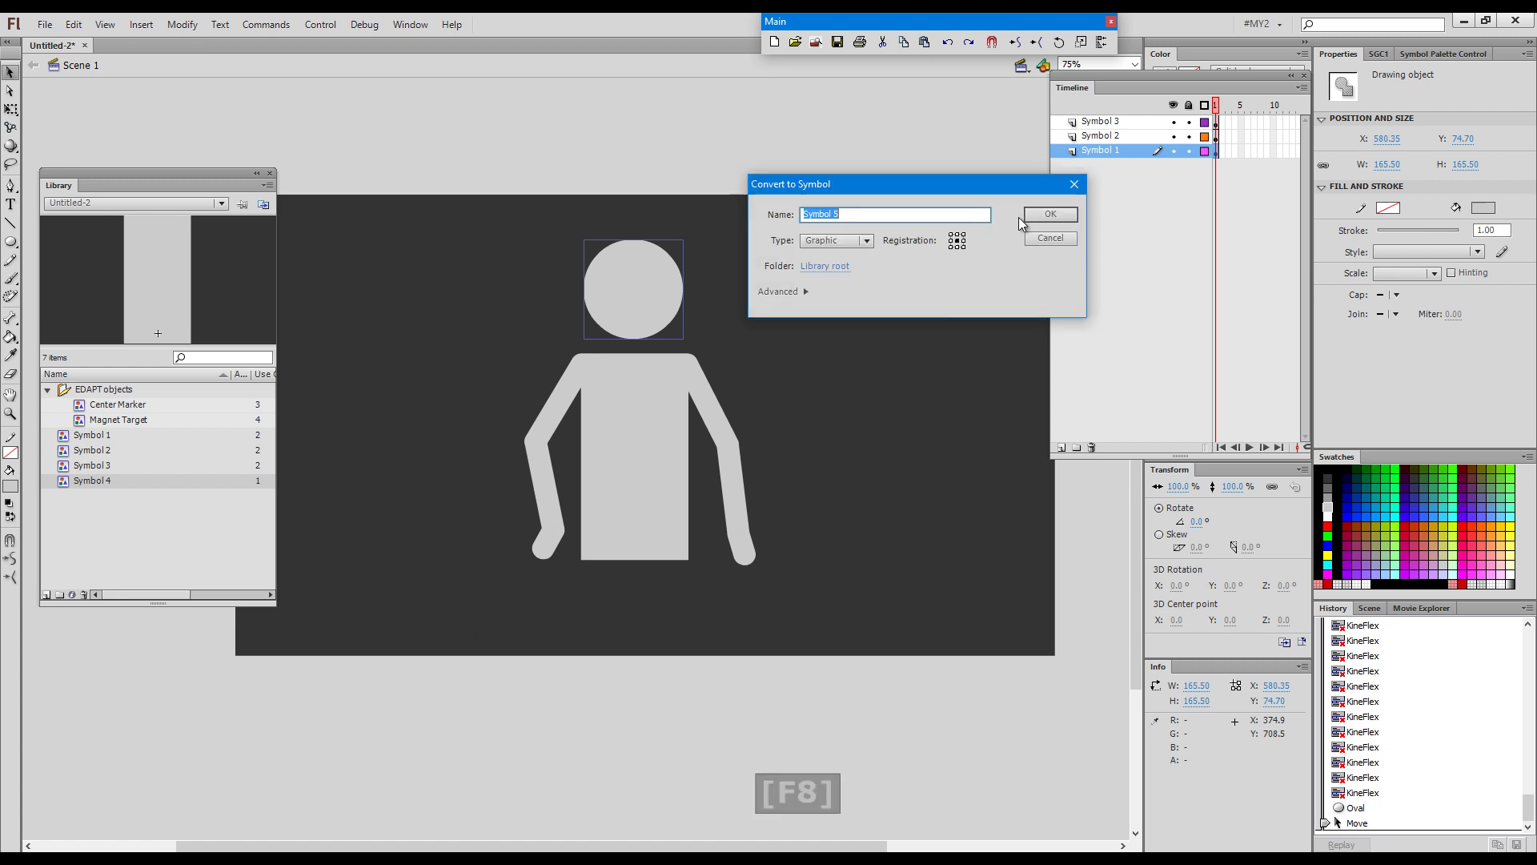
left_click(1045, 215)
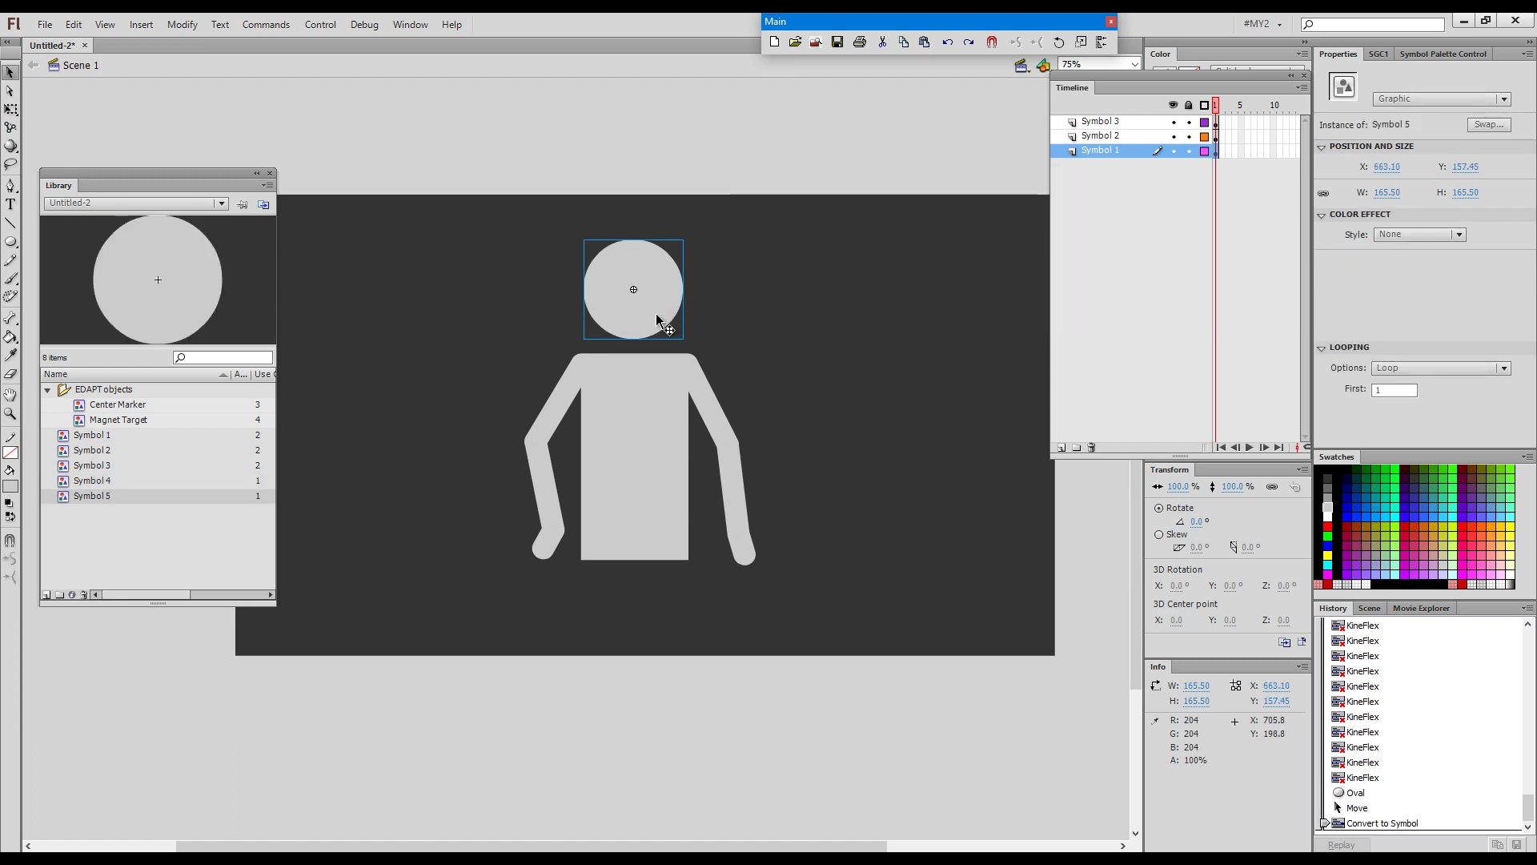
Place the head's transformation point at the middle of the torso's top edge and match its registration point to it
key("q")
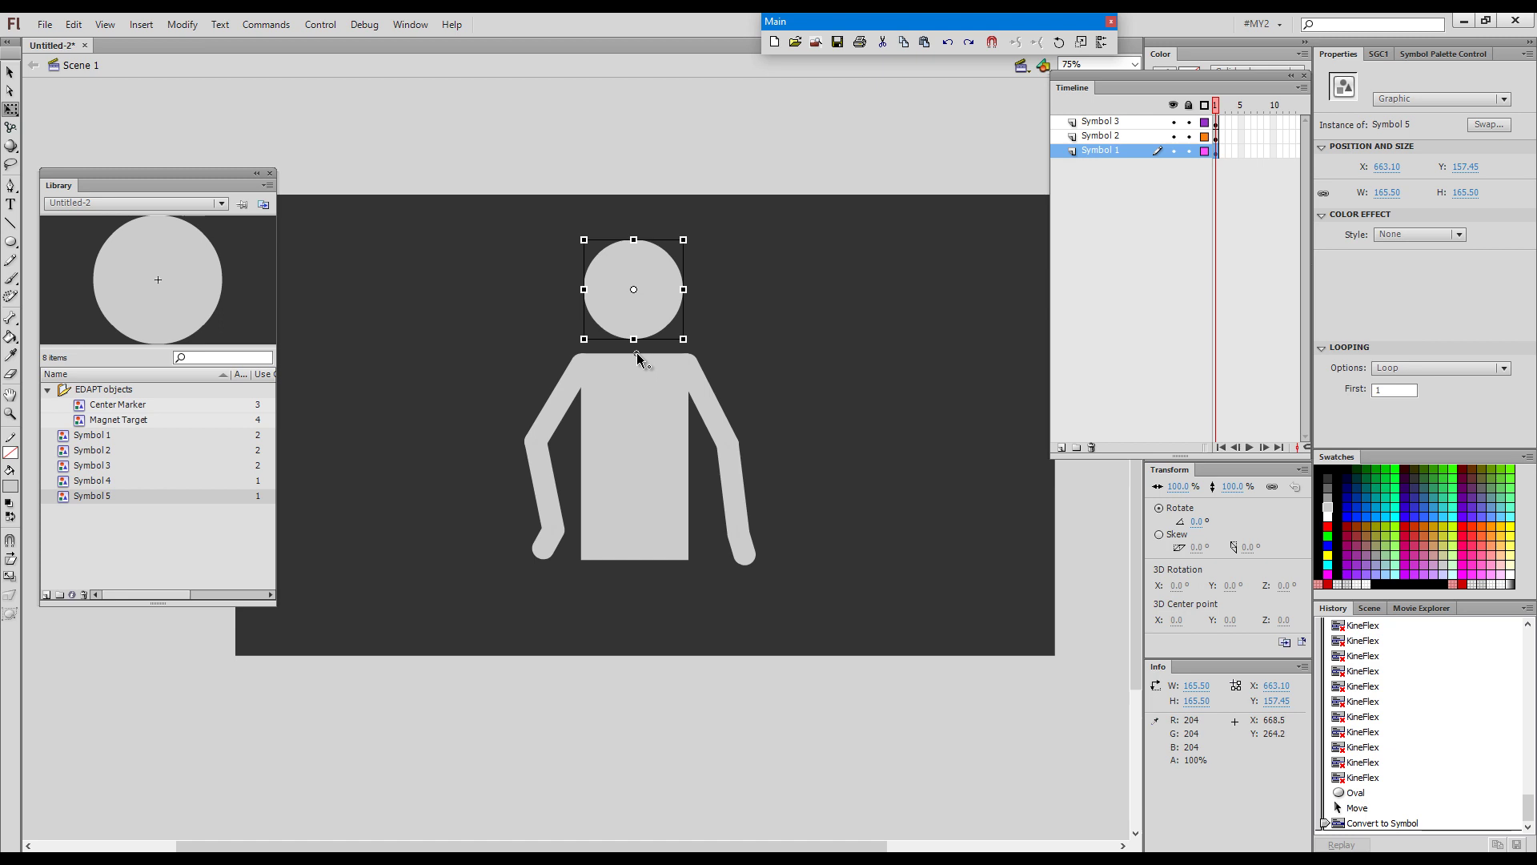
left_click_drag(637, 354, 636, 352)
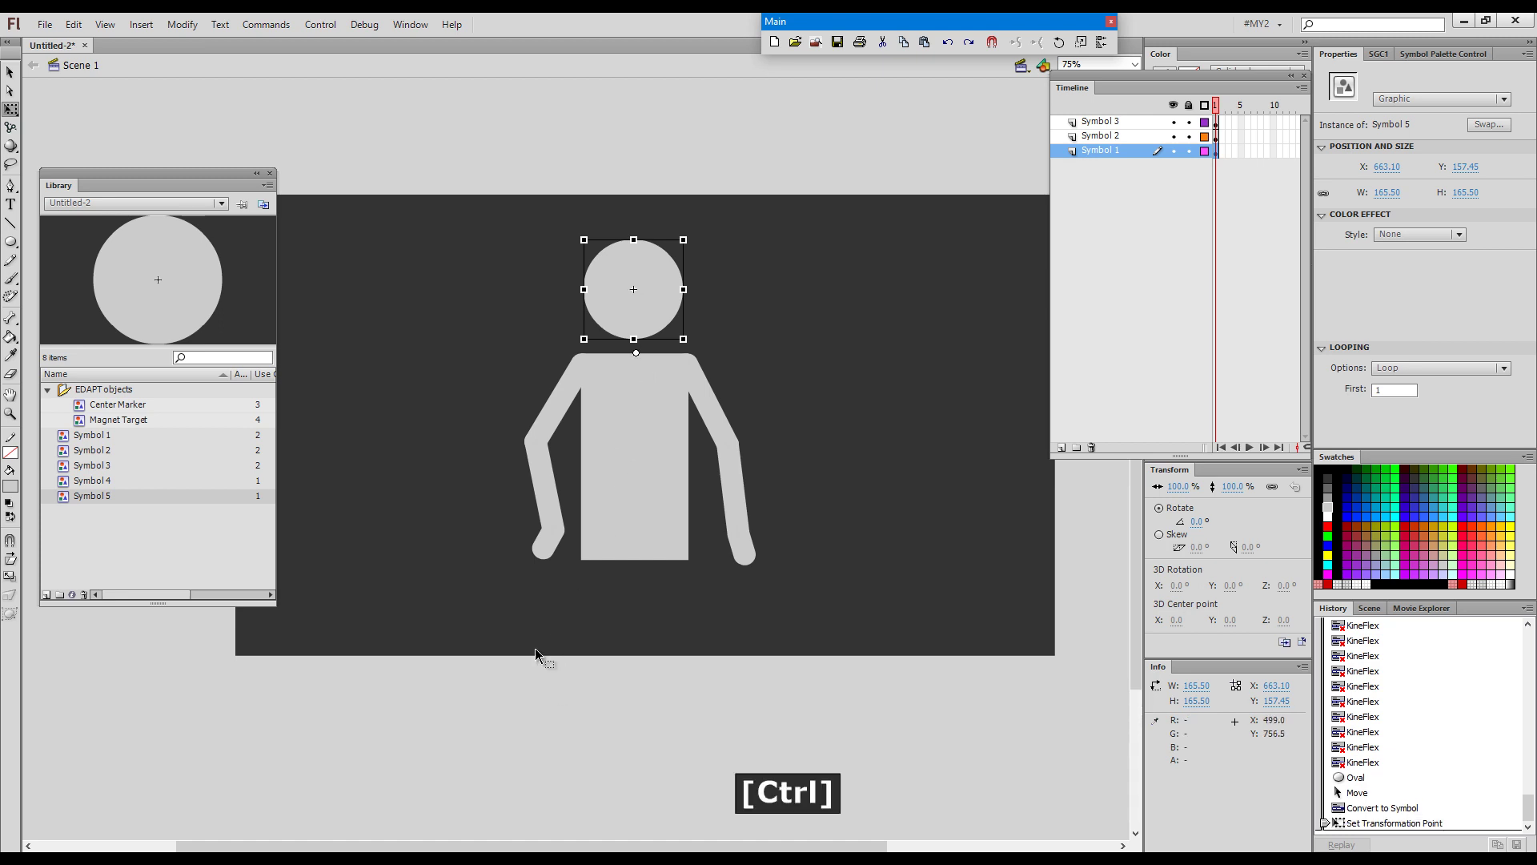
key("ctrl+t")
left_click(785, 301)
left_click(649, 320)
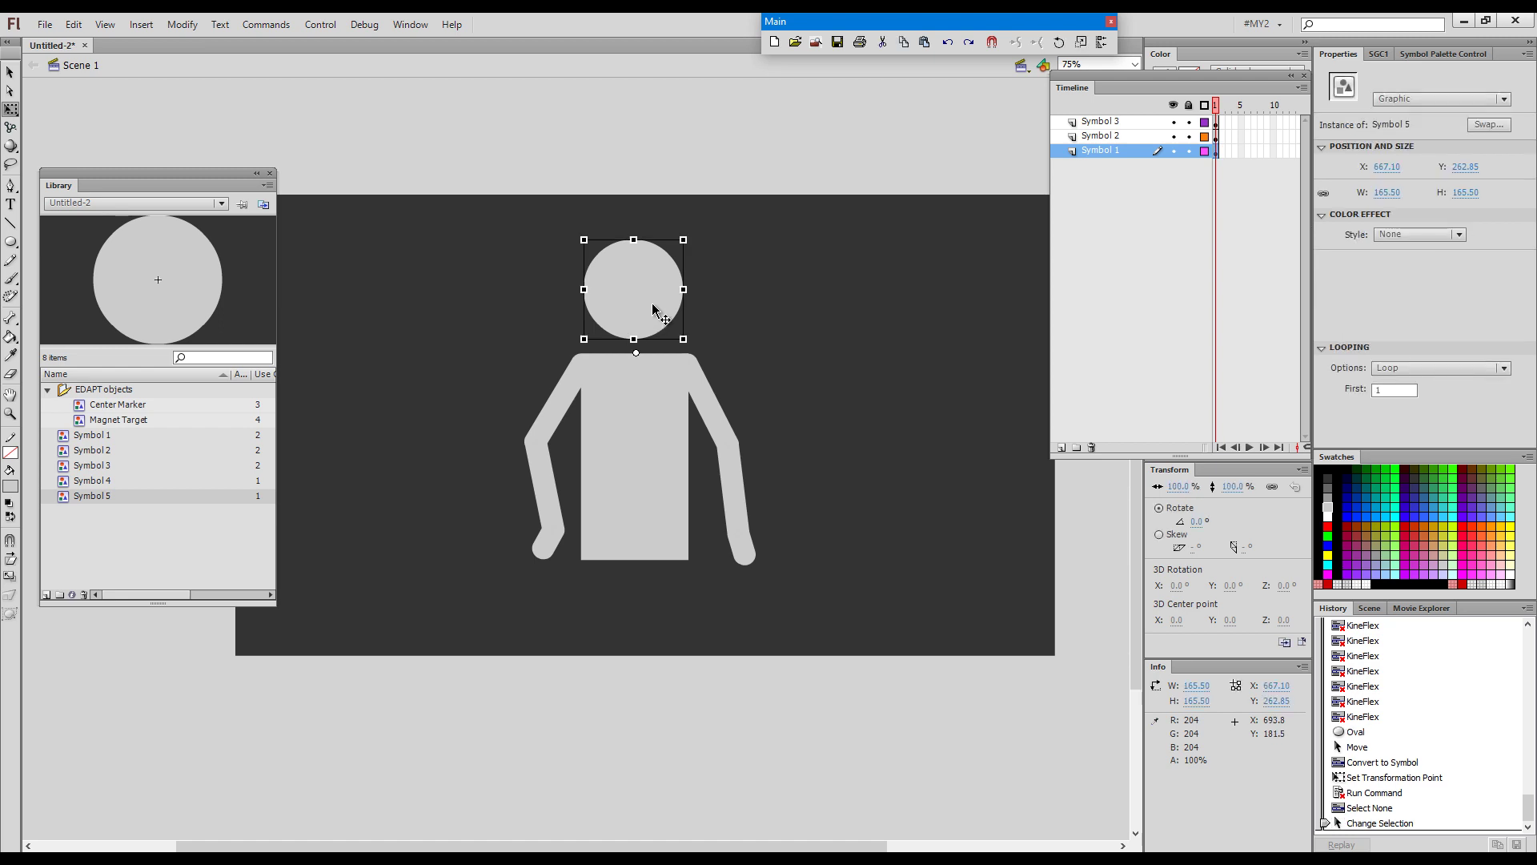
Open the head symbol for editing and add a center marker at its registration point
double_click(653, 308)
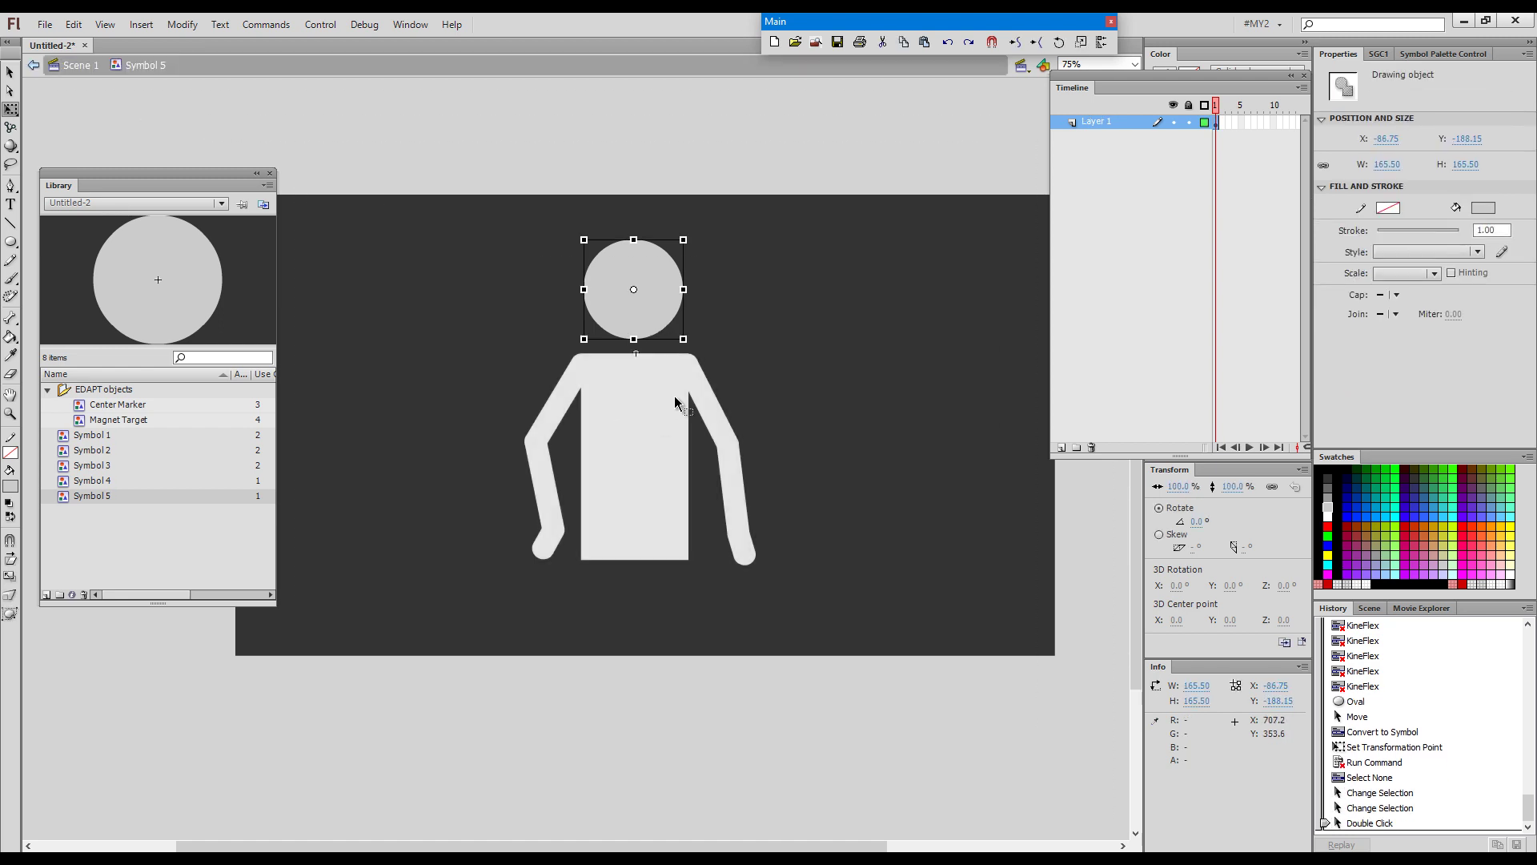
left_click(817, 390)
key("ctrl+space")
left_click_drag(446, 199, 810, 635)
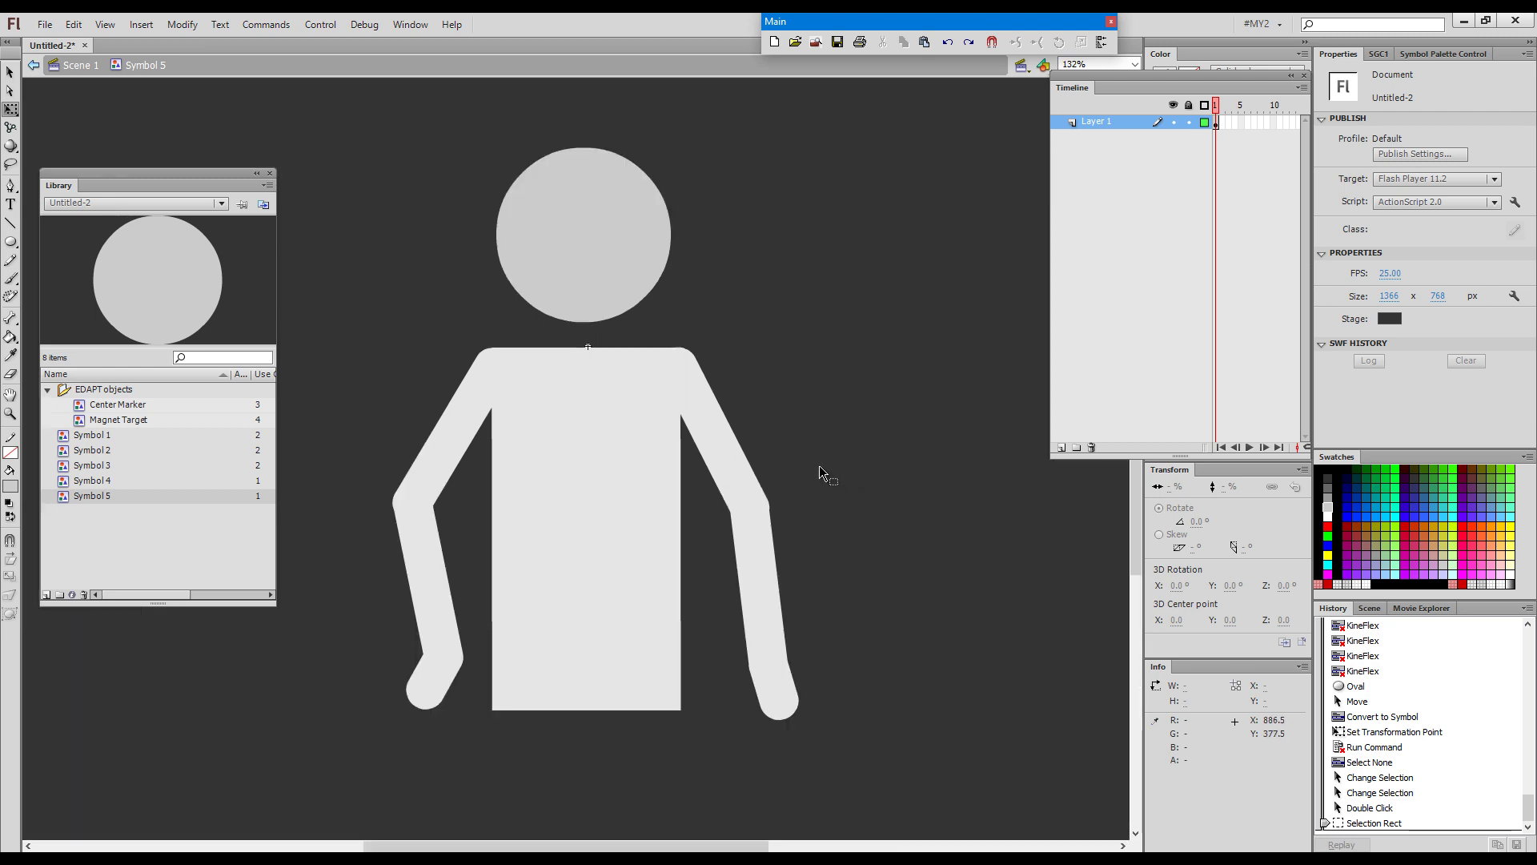
key("alt+grave")
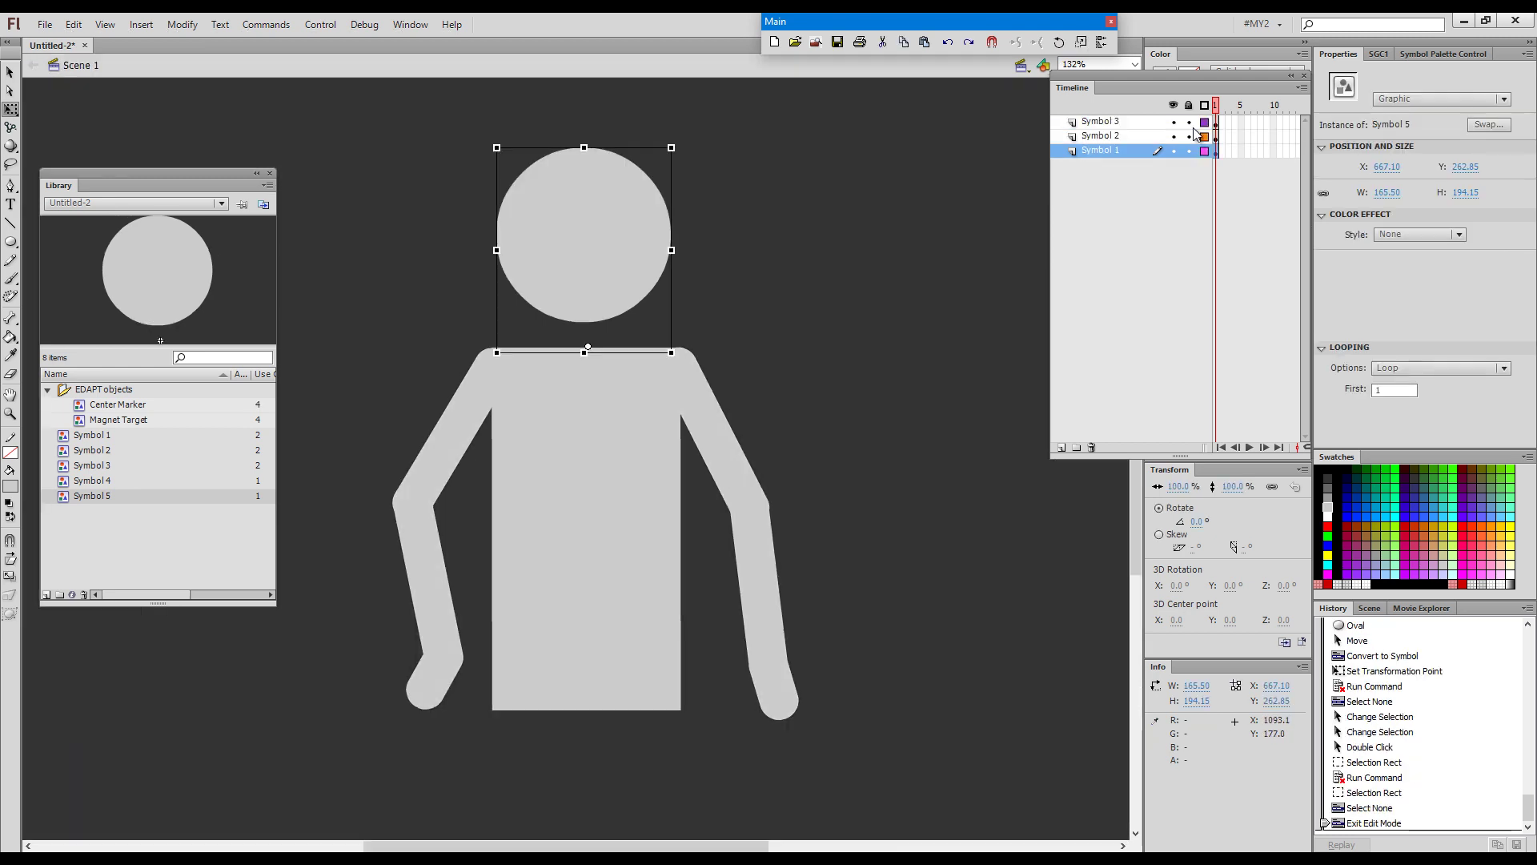
Show all layers as outlines and add a new magnet target inside the torso symbol
left_click(1205, 106)
left_click(685, 543)
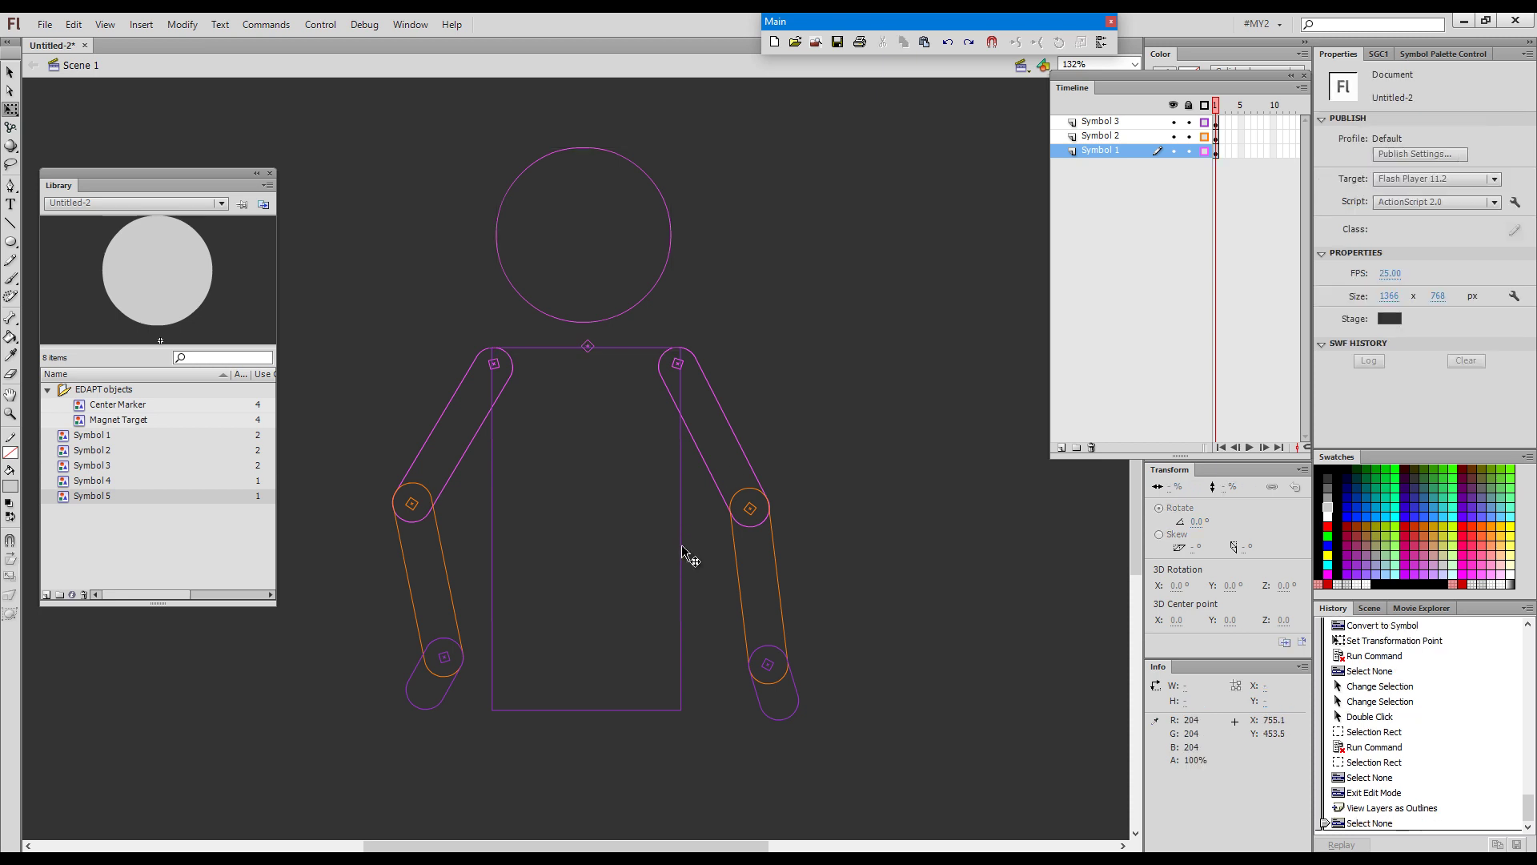
double_click(682, 543)
left_click_drag(848, 332, 856, 494)
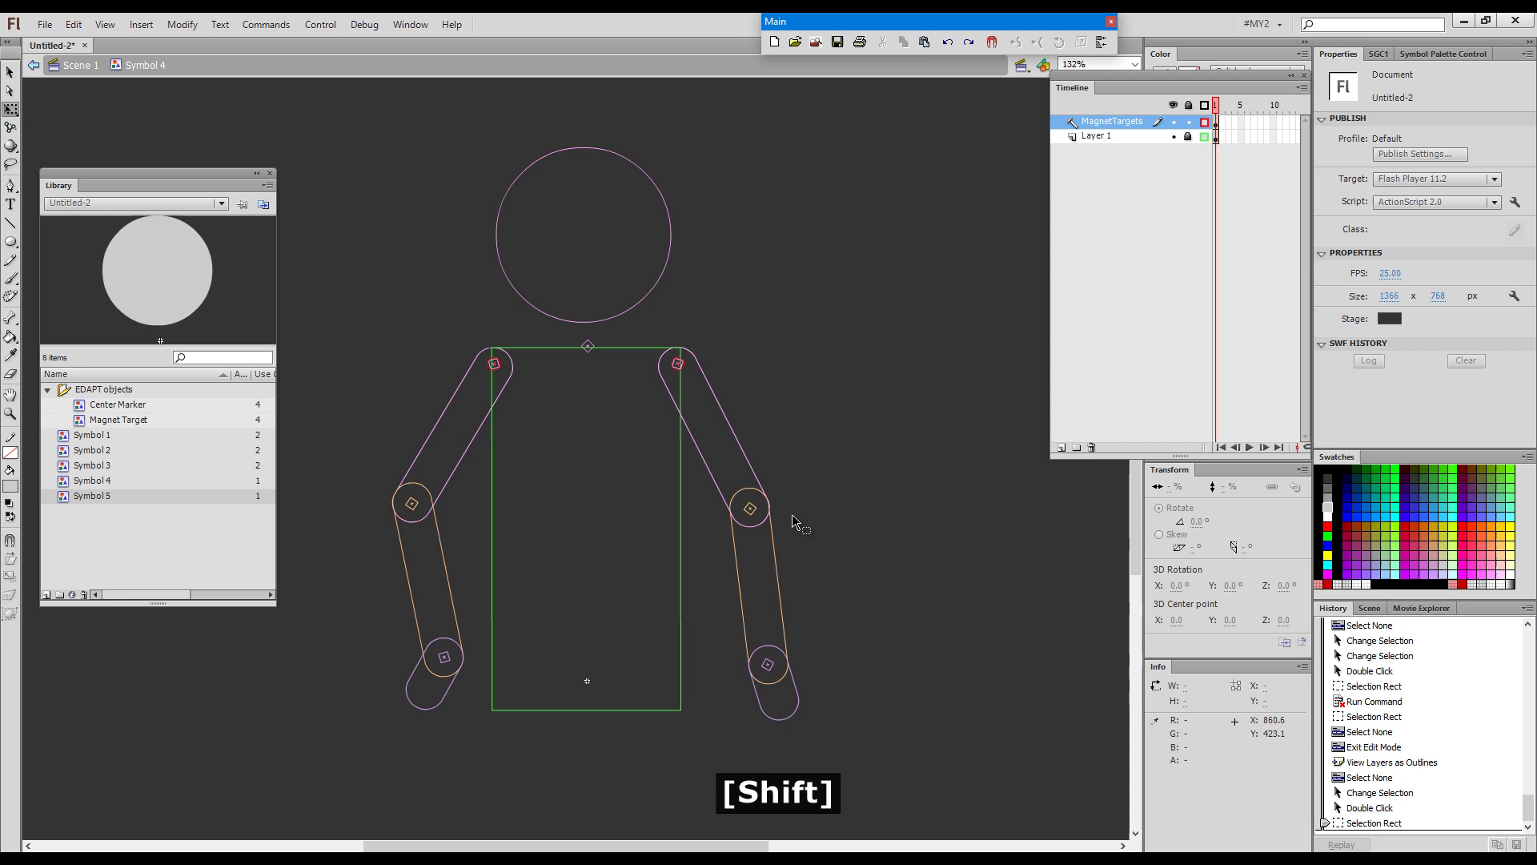
key("shift+grave")
Align the new magnet target with the head's center marker on the torso's top edge, and return to Scene 1
key("v")
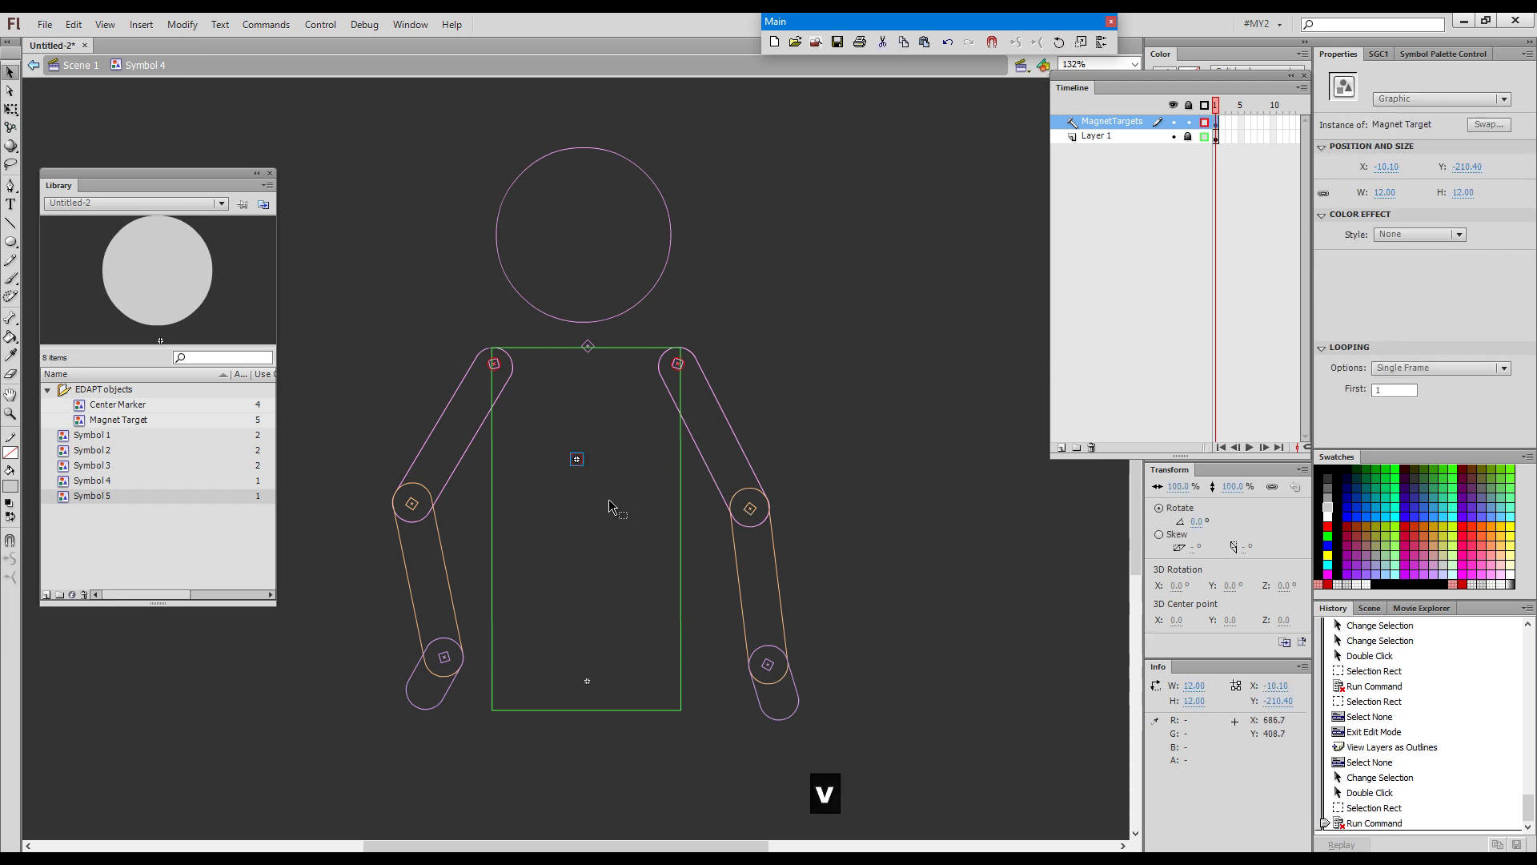
left_click_drag(579, 464, 596, 352)
double_click(803, 346)
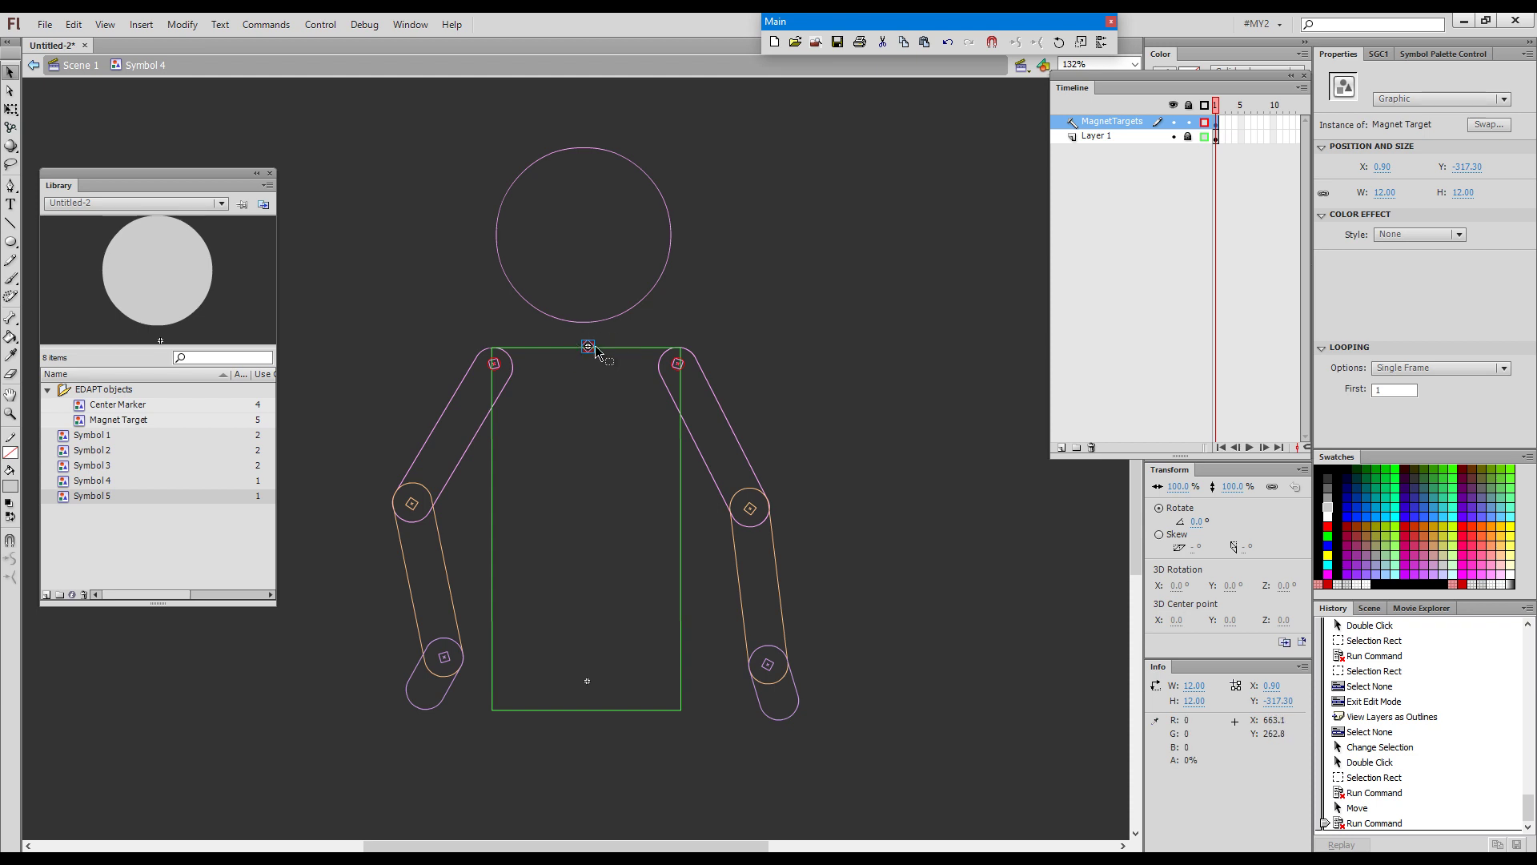
left_click(847, 310)
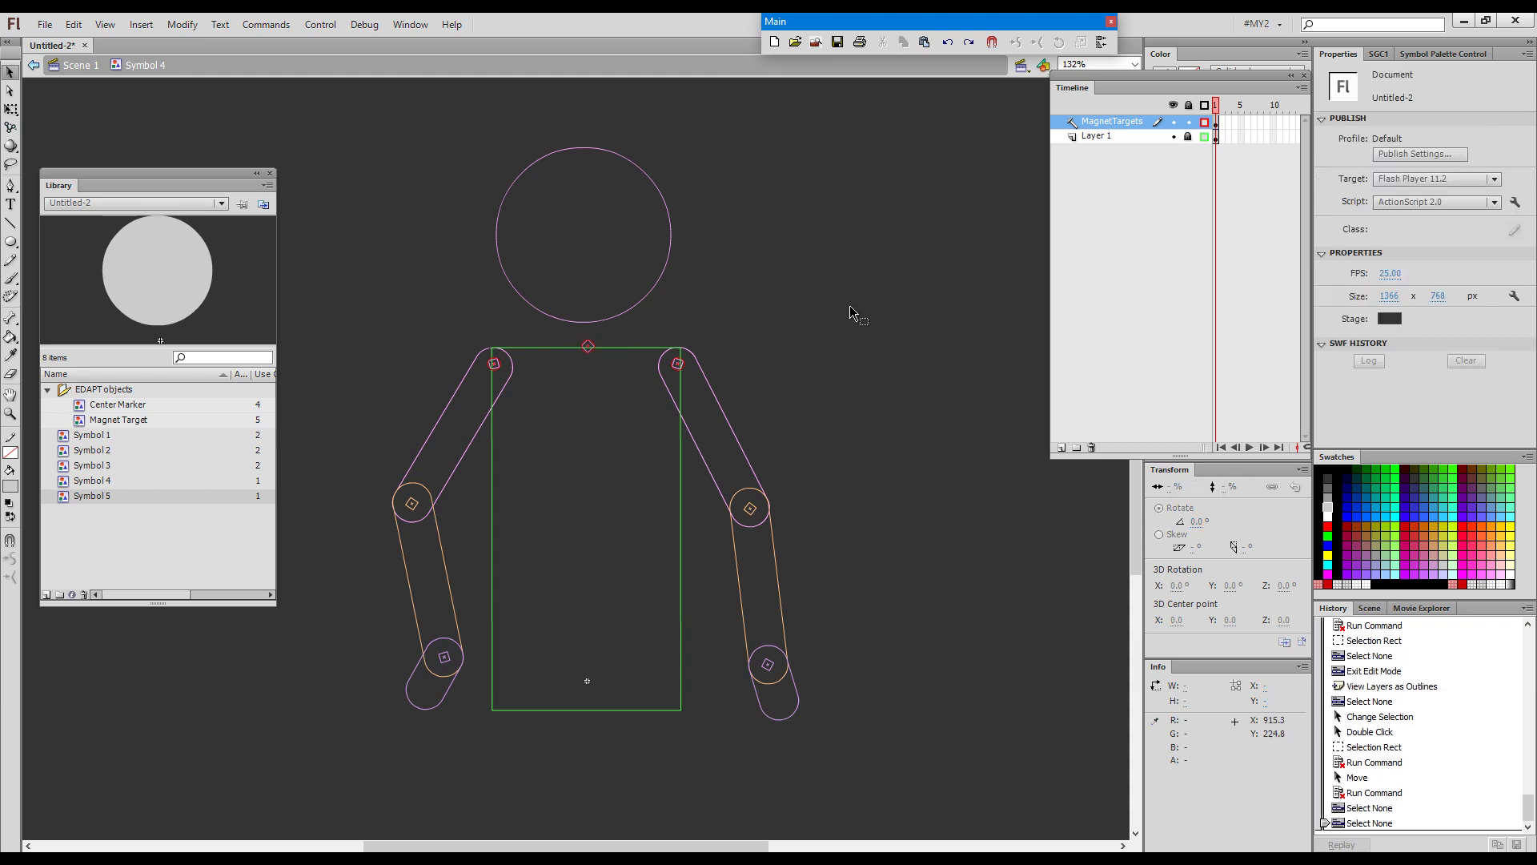
double_click(848, 305)
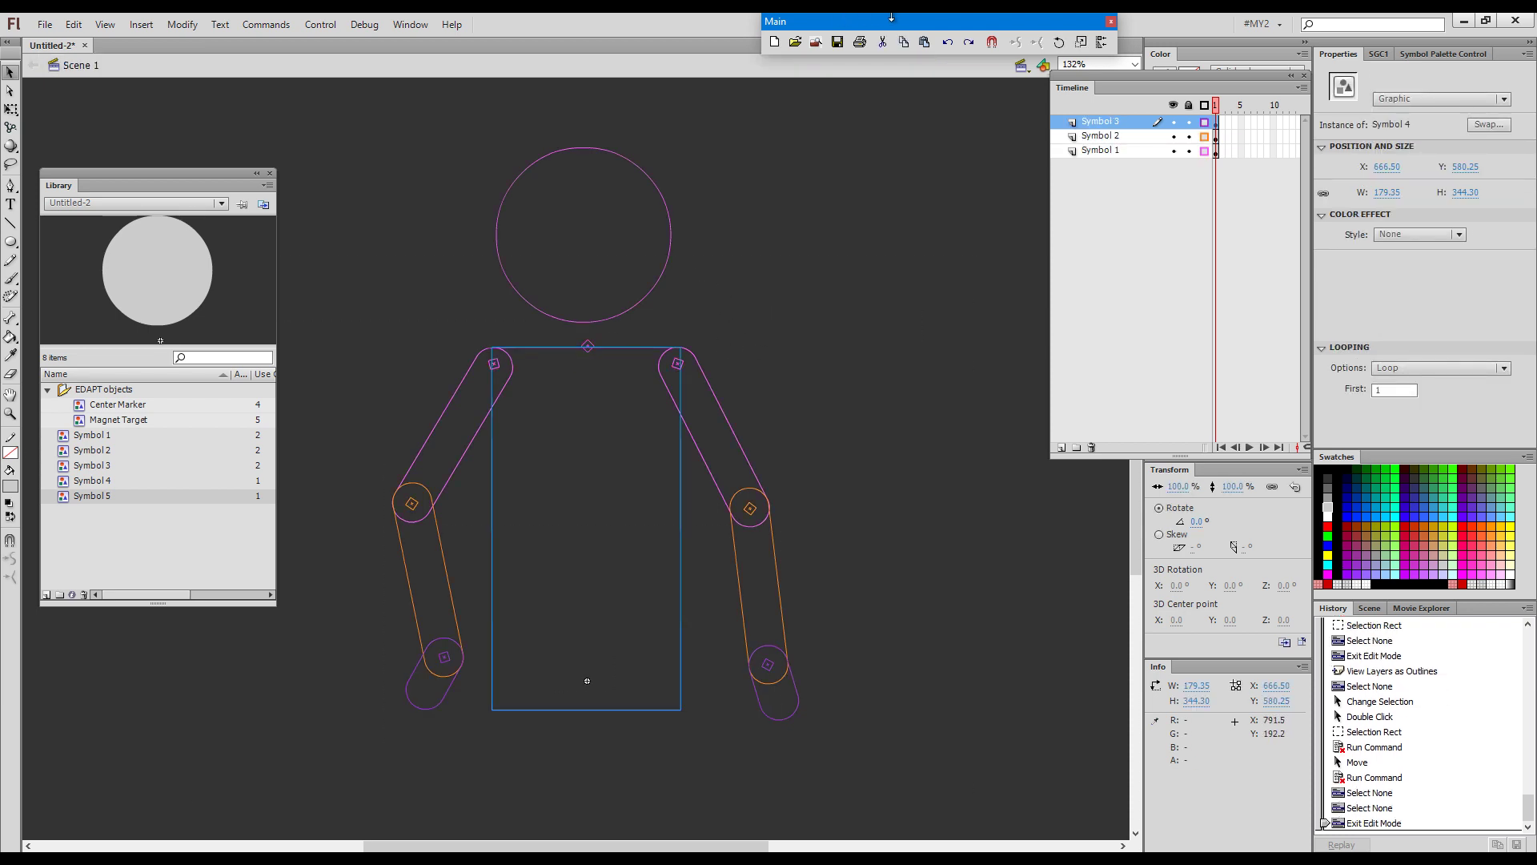
Open Smart Magnet Rig and load the test2 rig structure
left_click(408, 24)
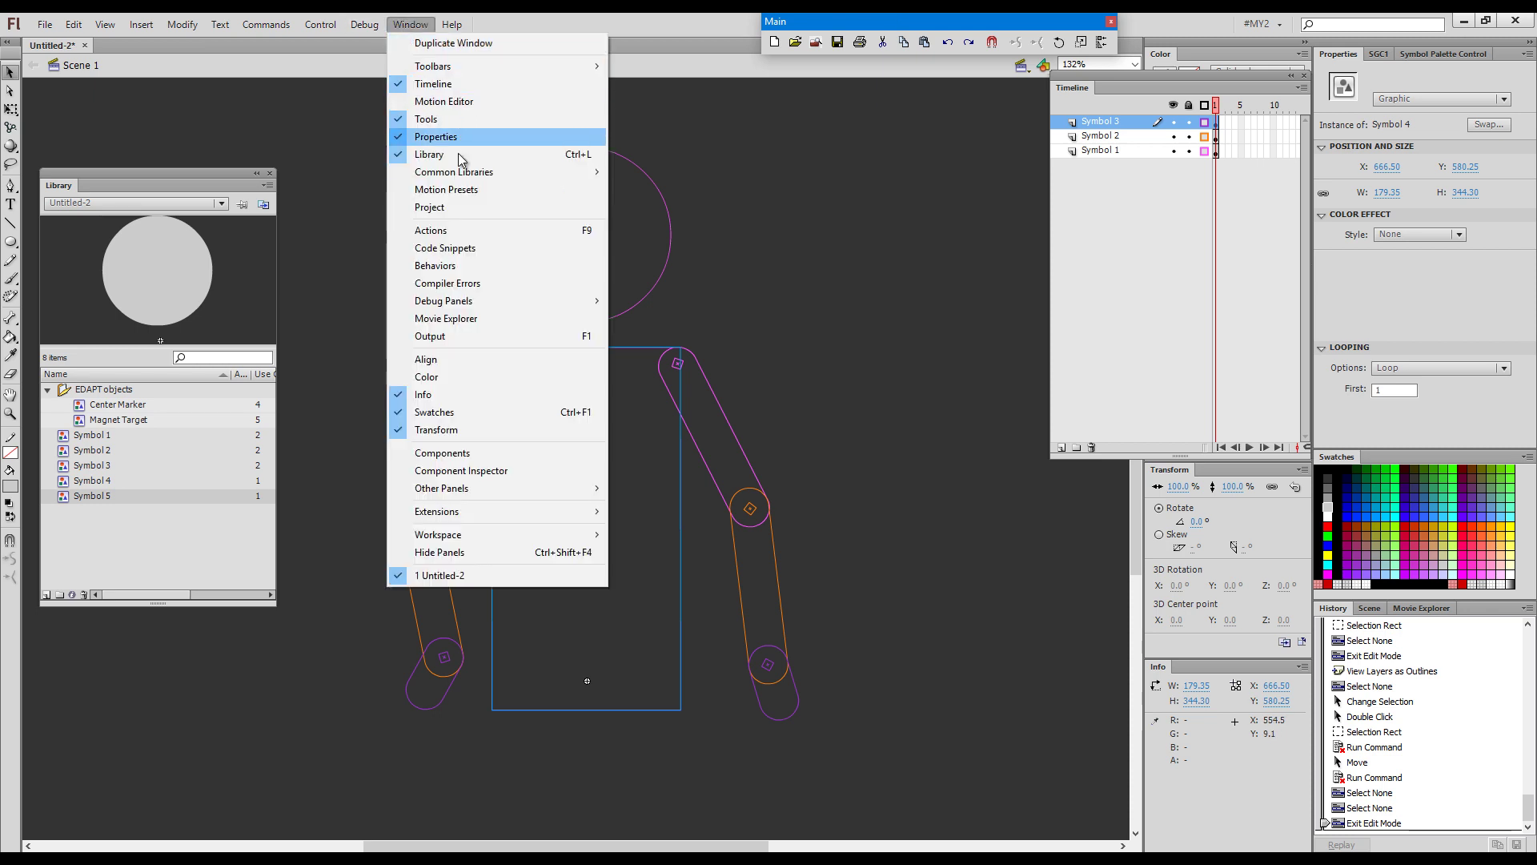
mouse_move(606, 494)
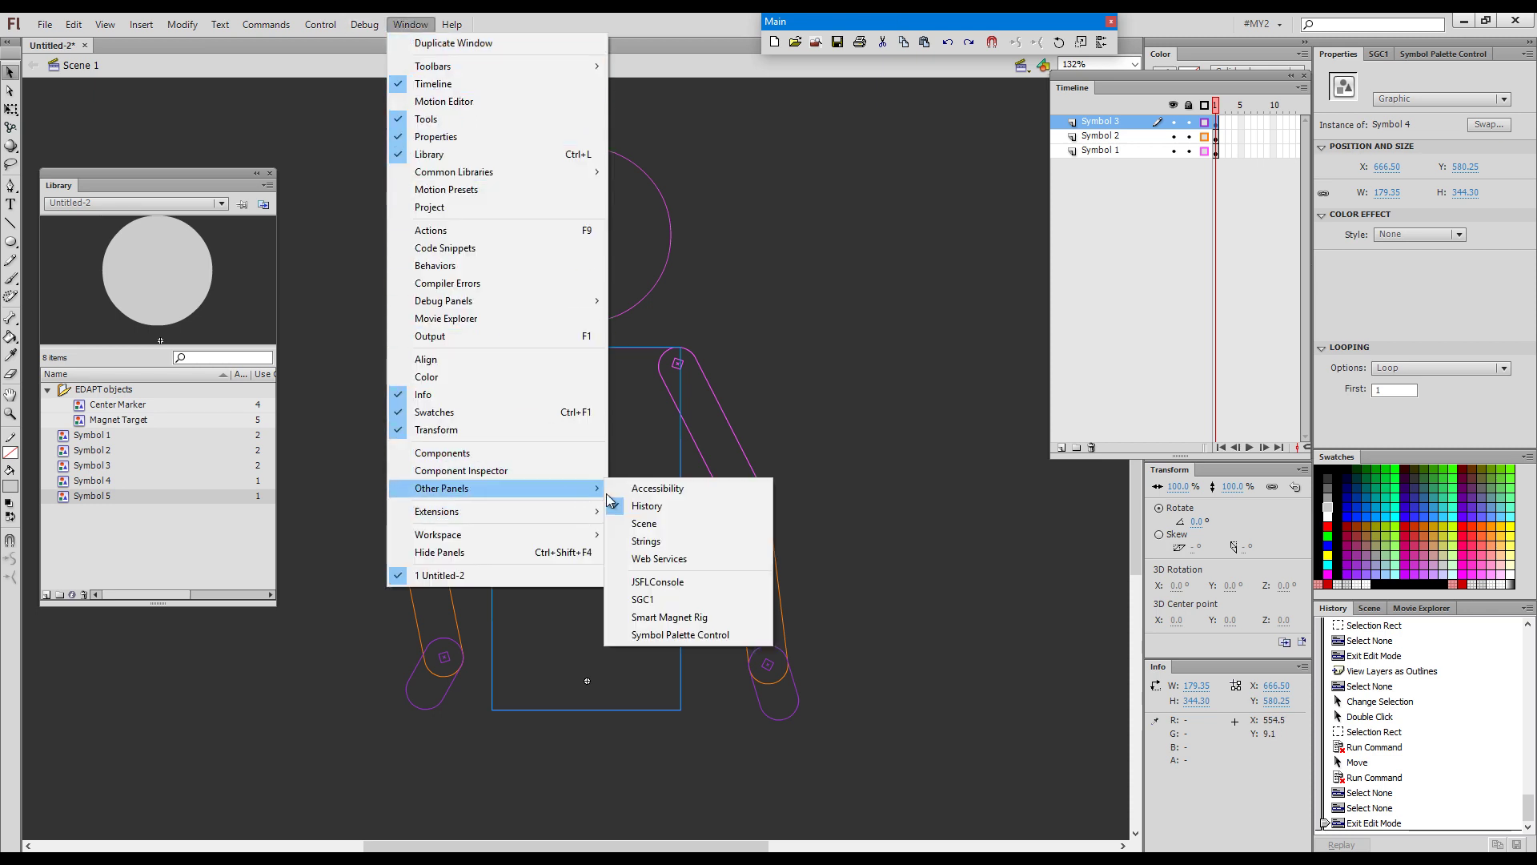
left_click(722, 617)
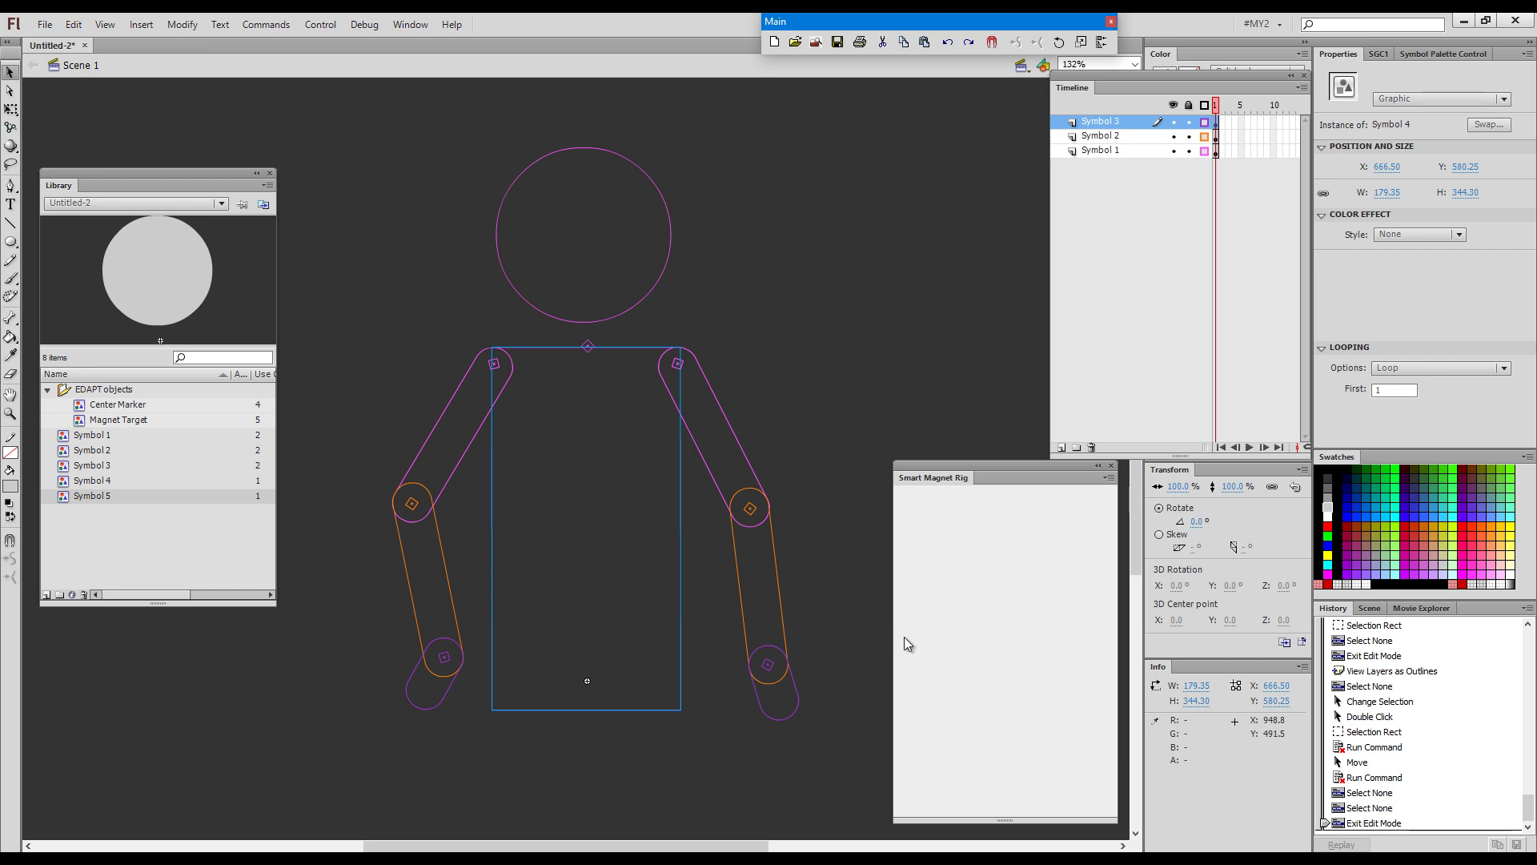
left_click(832, 488)
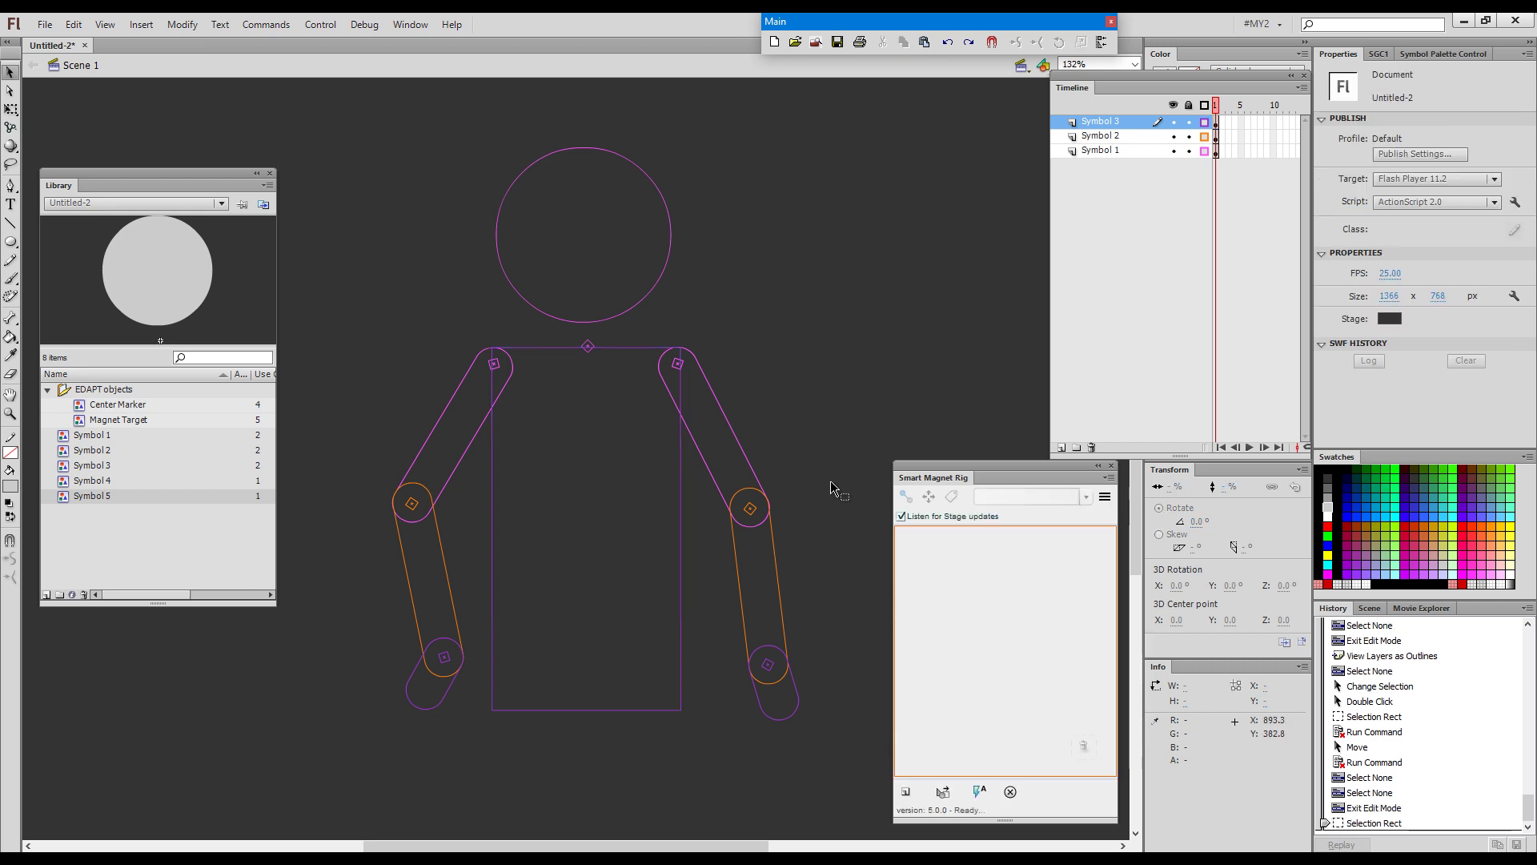
left_click(943, 792)
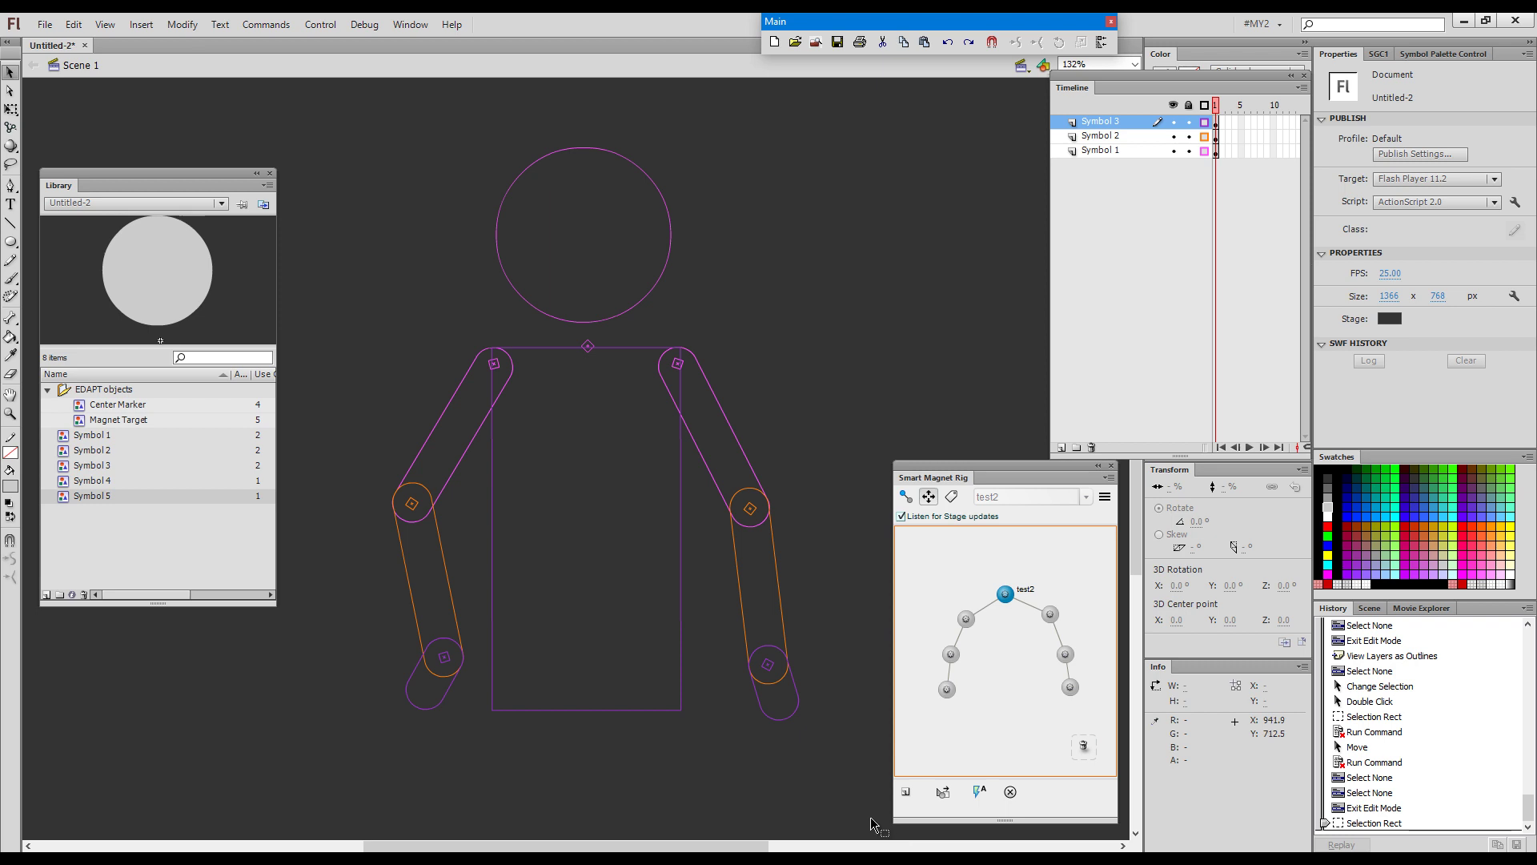
Add a node above the test2 root node and link it to the head symbol
left_click(905, 498)
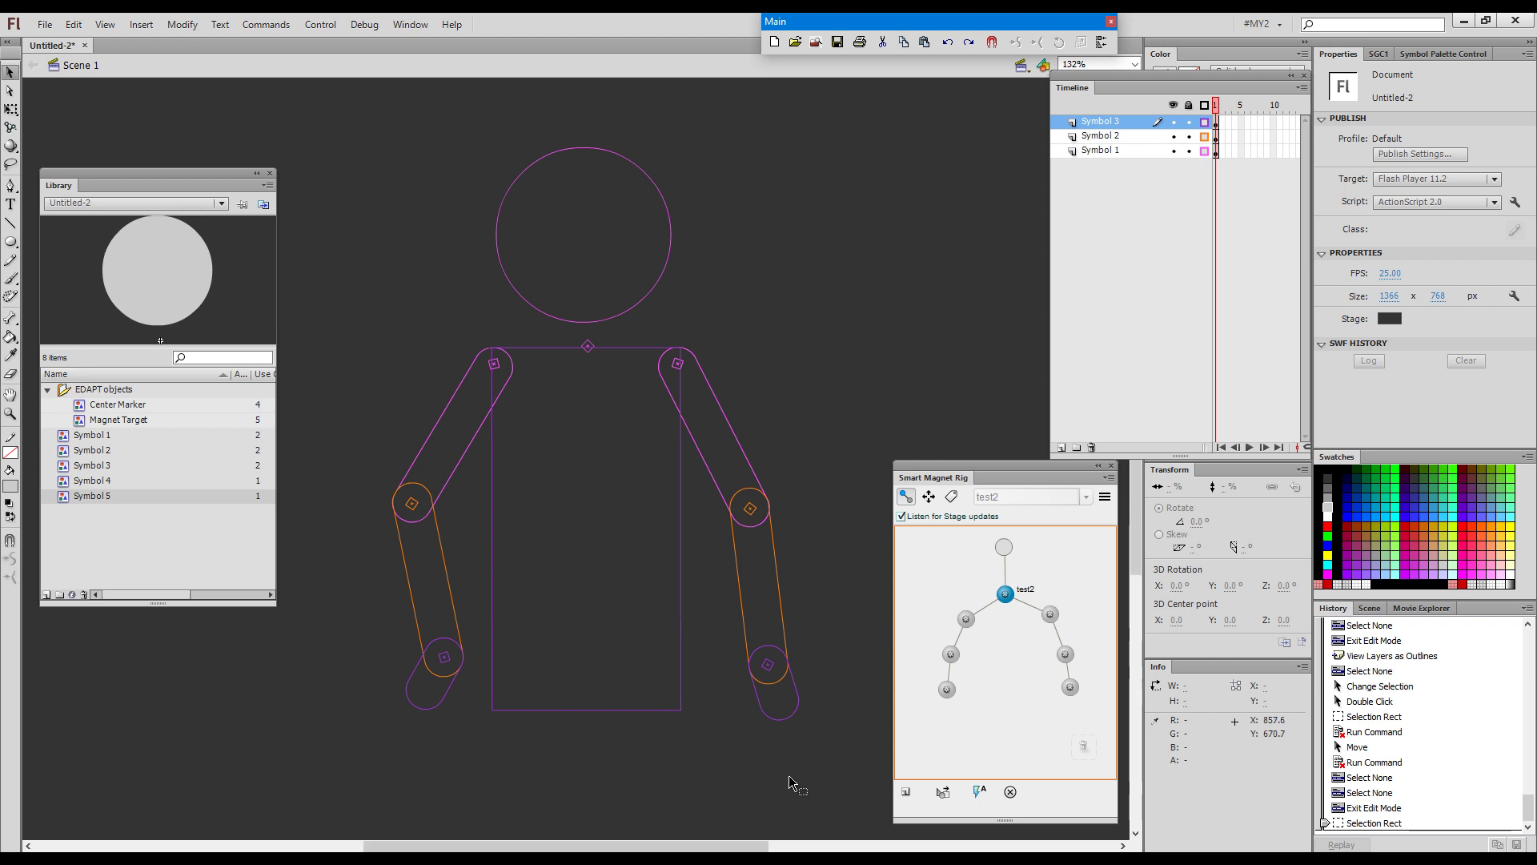
left_click(662, 298)
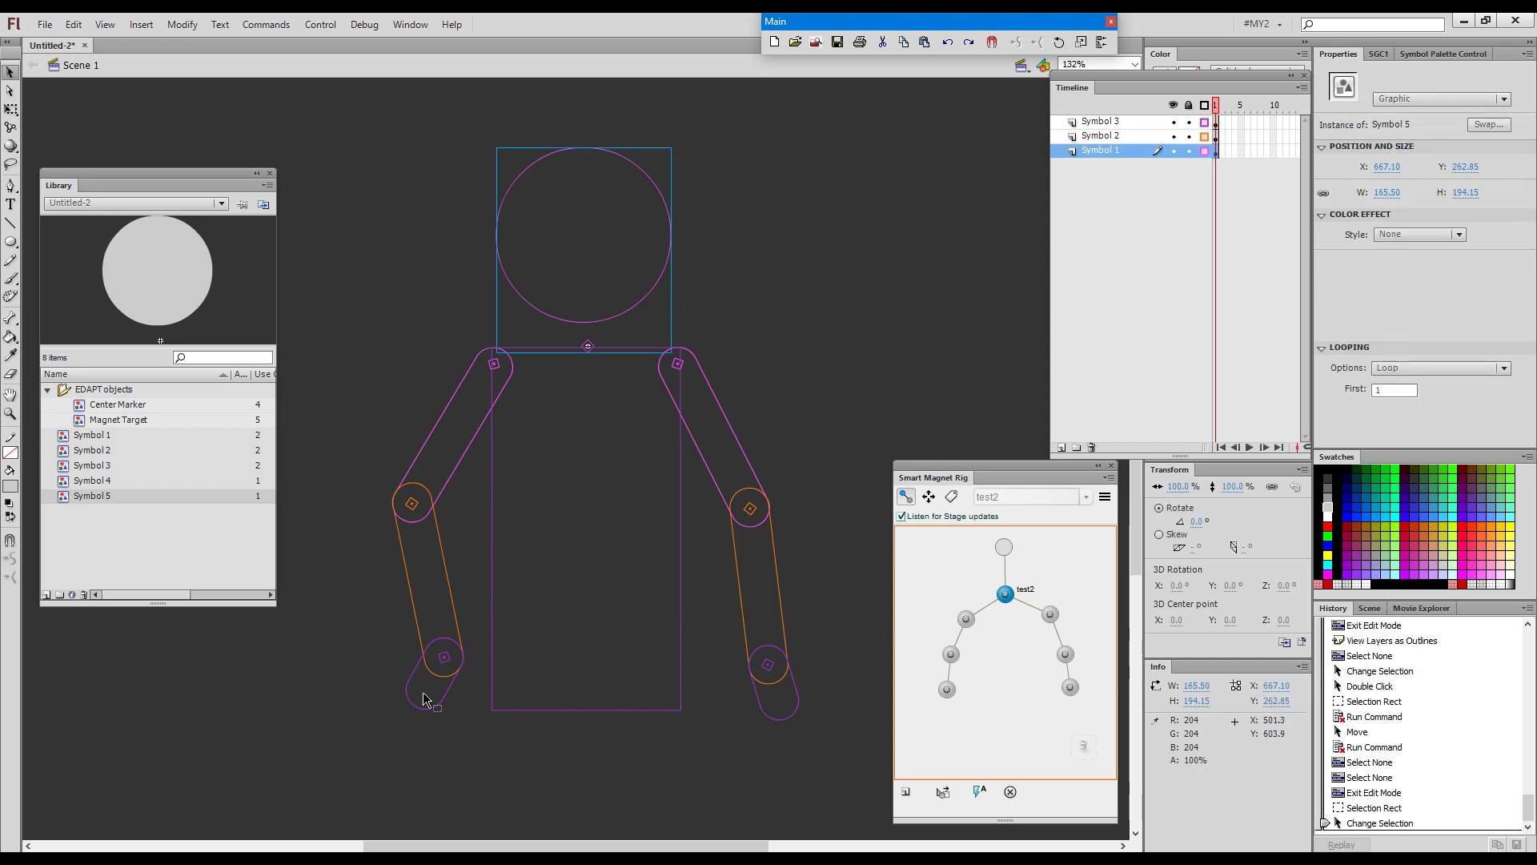
left_click(951, 497)
left_click(1004, 547)
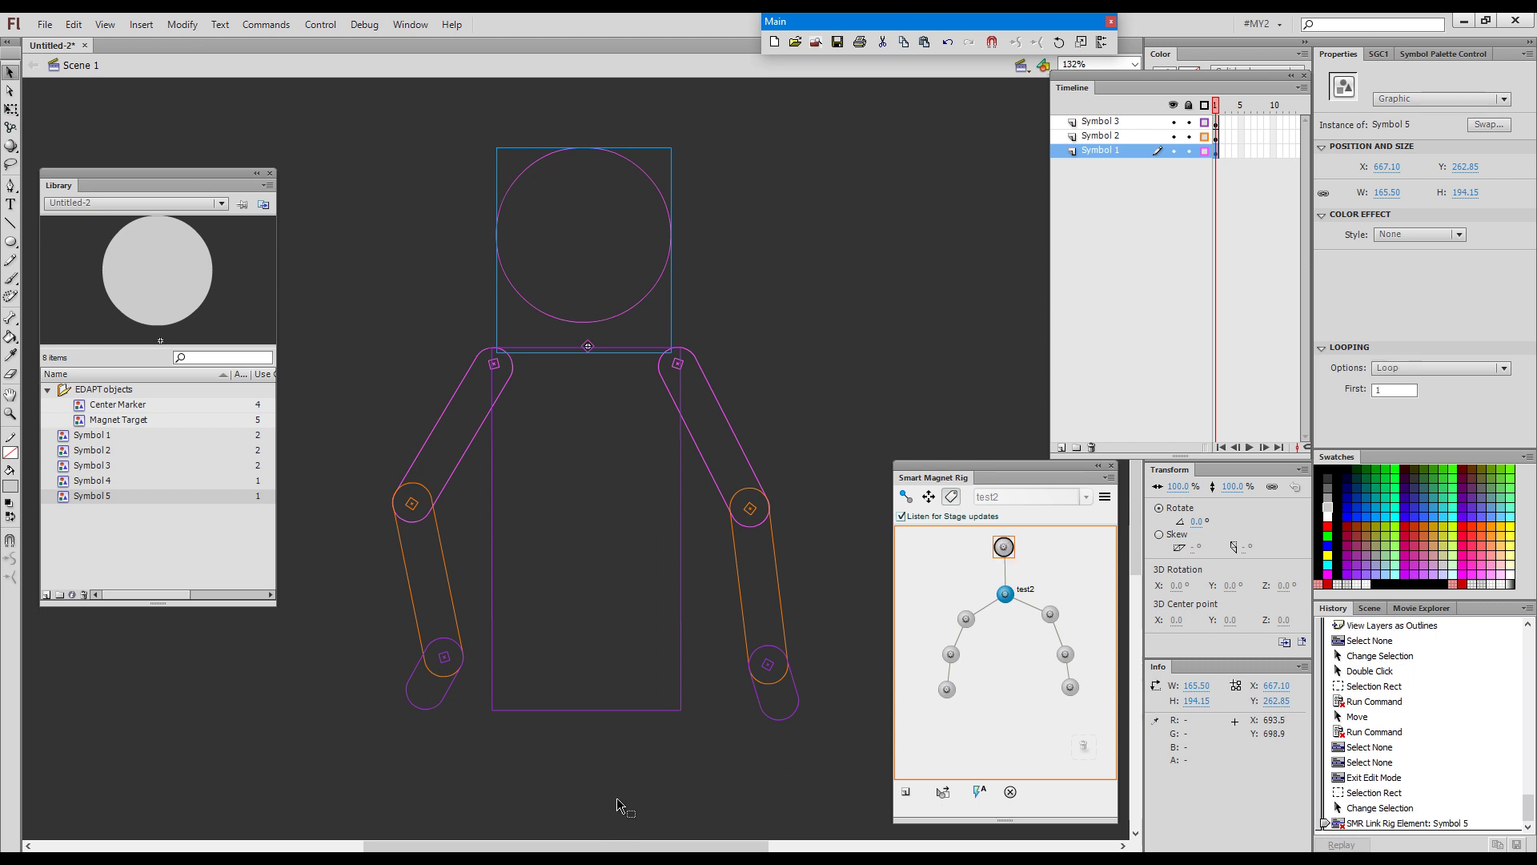
Turn off the outline display for all layers and close Smart Magnet Rig
left_click(1206, 107)
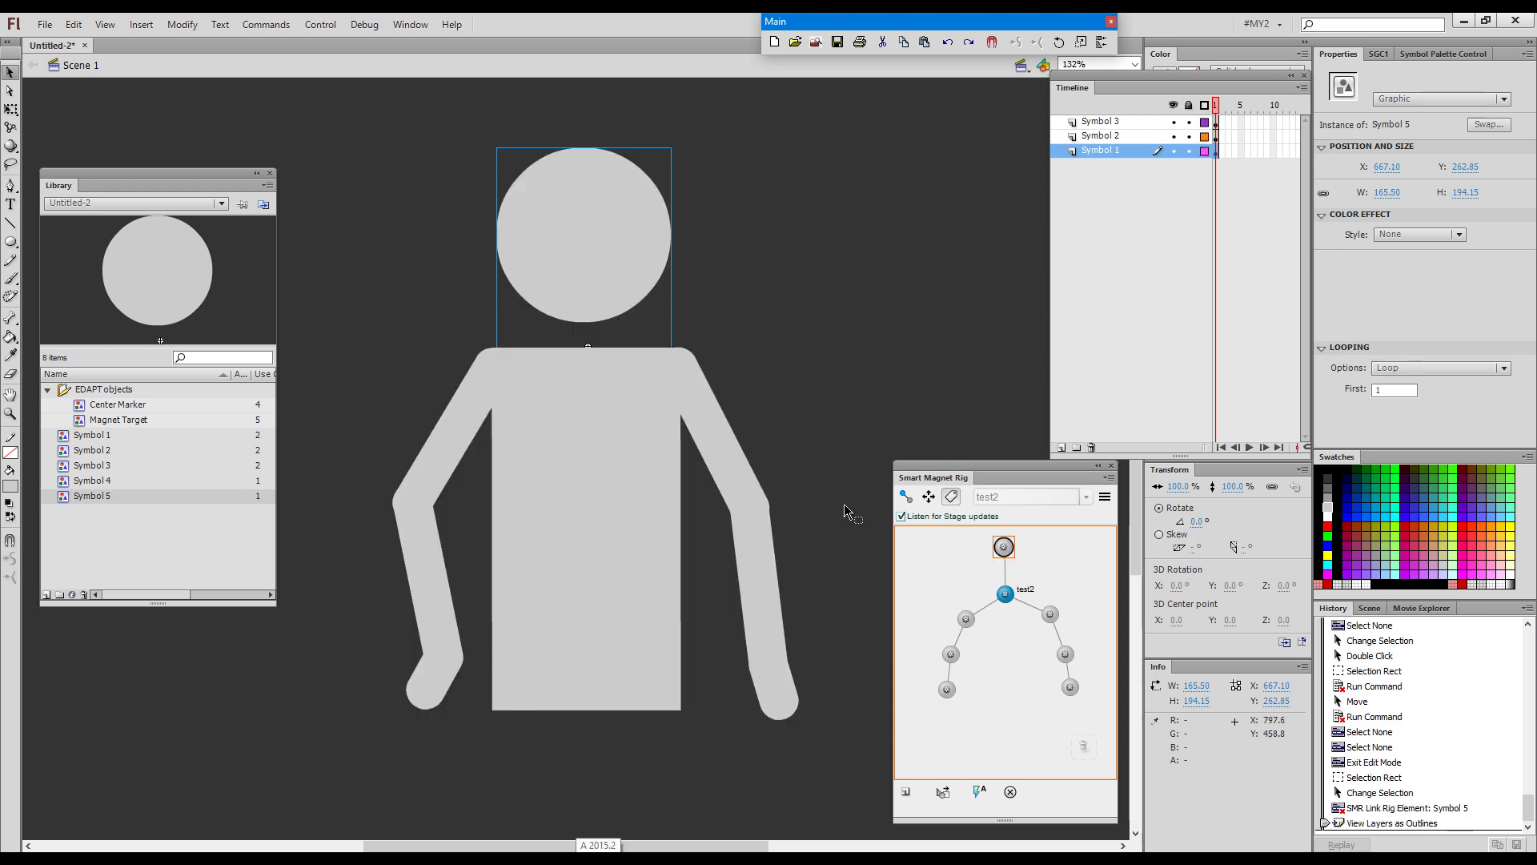
left_click(1112, 466)
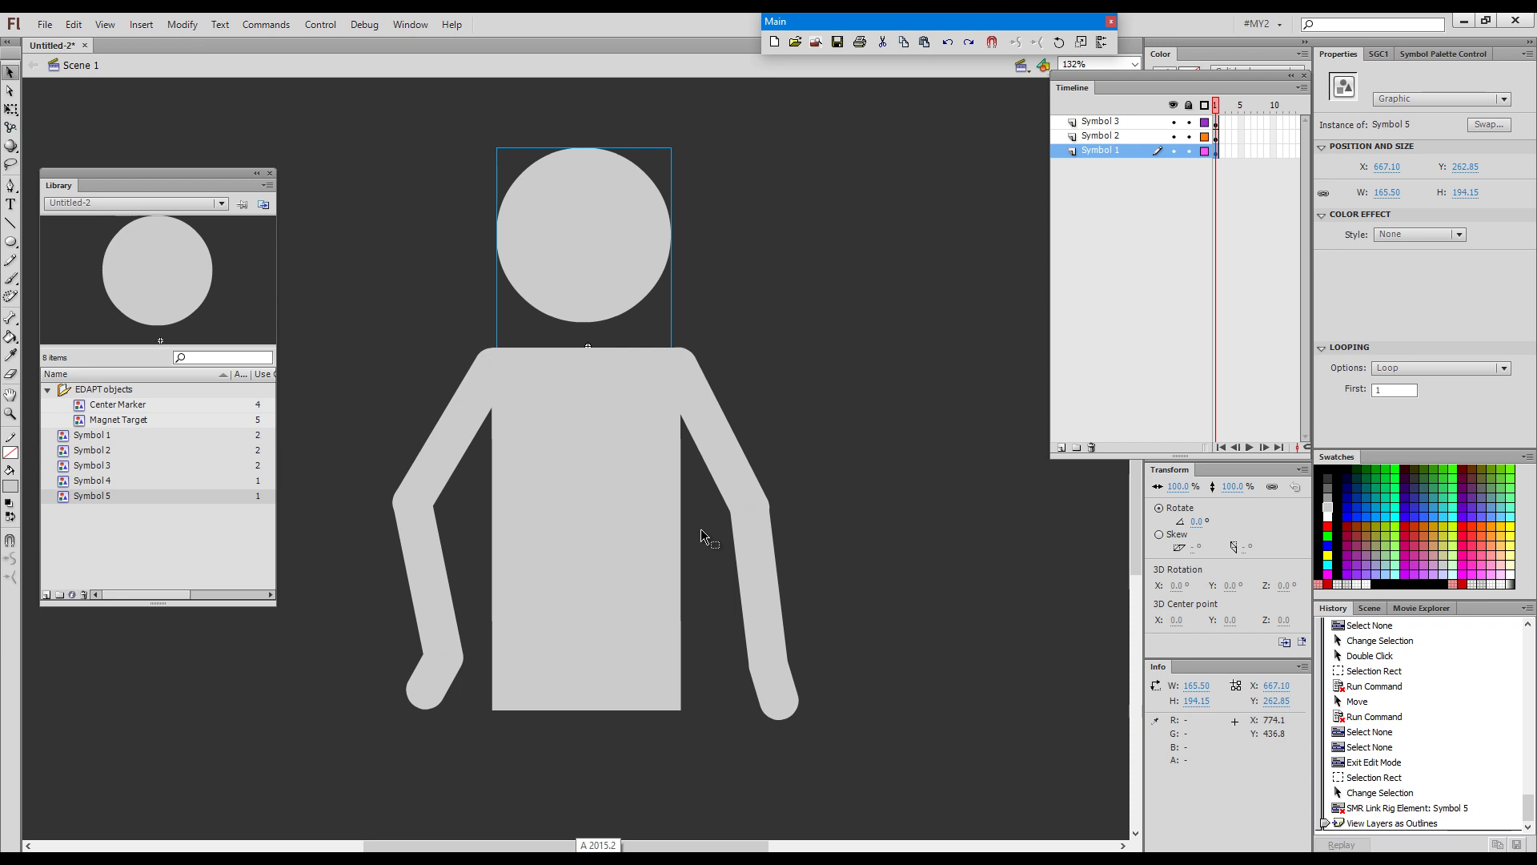
key("space")
left_click(830, 399)
left_click_drag(832, 420, 871, 445)
Use KineFlex to rotate the torso to about 0.5° and swing the right upper arm outward to about -34°
key("g")
left_click_drag(683, 513, 713, 502)
left_click_drag(678, 290, 629, 274)
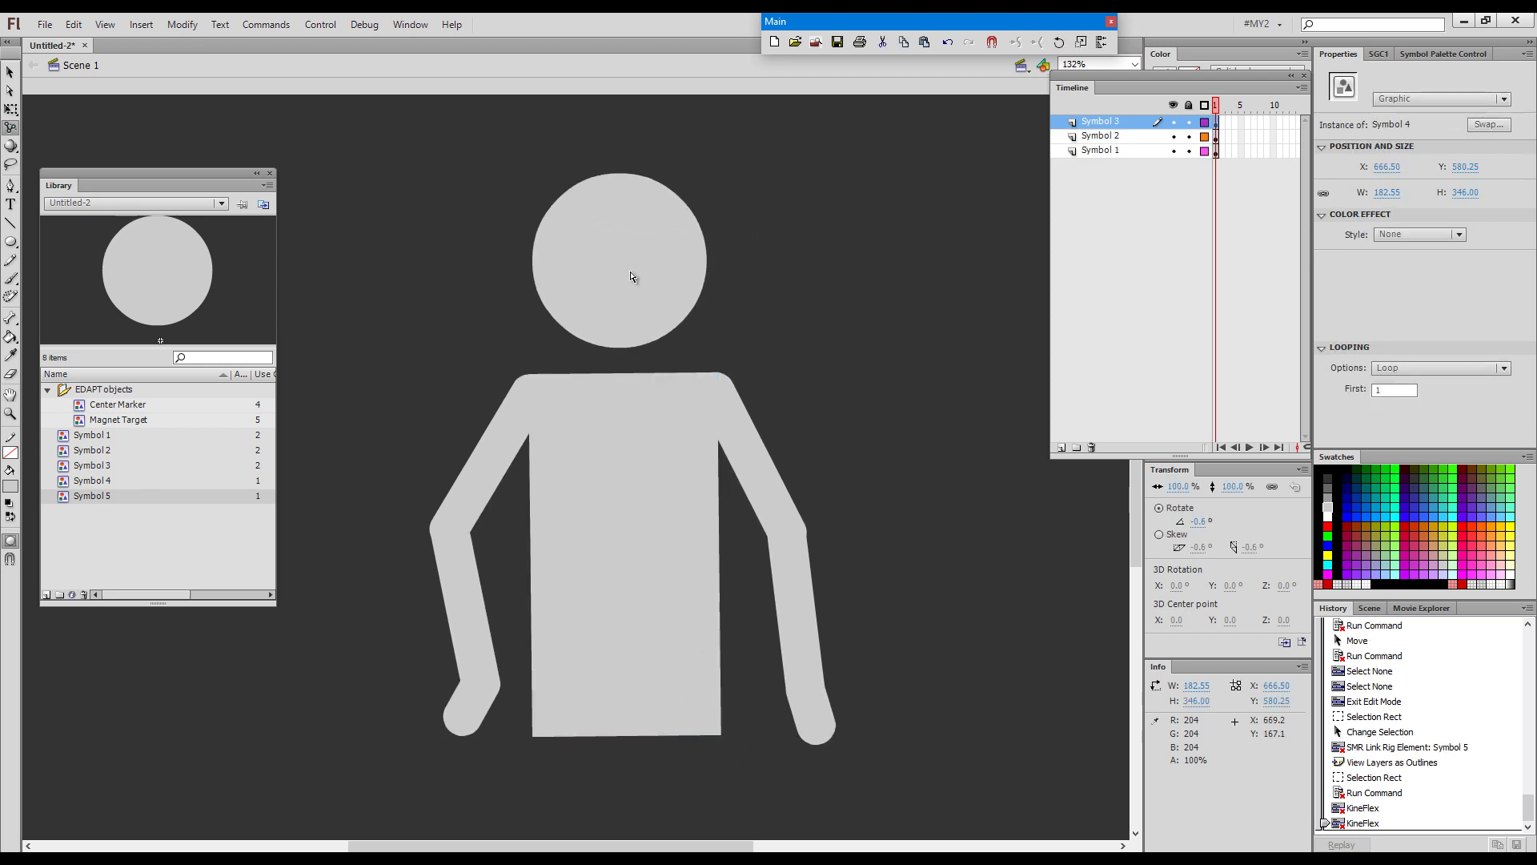
mouse_move(658, 539)
left_mouse_down()
mouse_move(681, 537)
mouse_move(645, 531)
mouse_move(652, 553)
left_mouse_up()
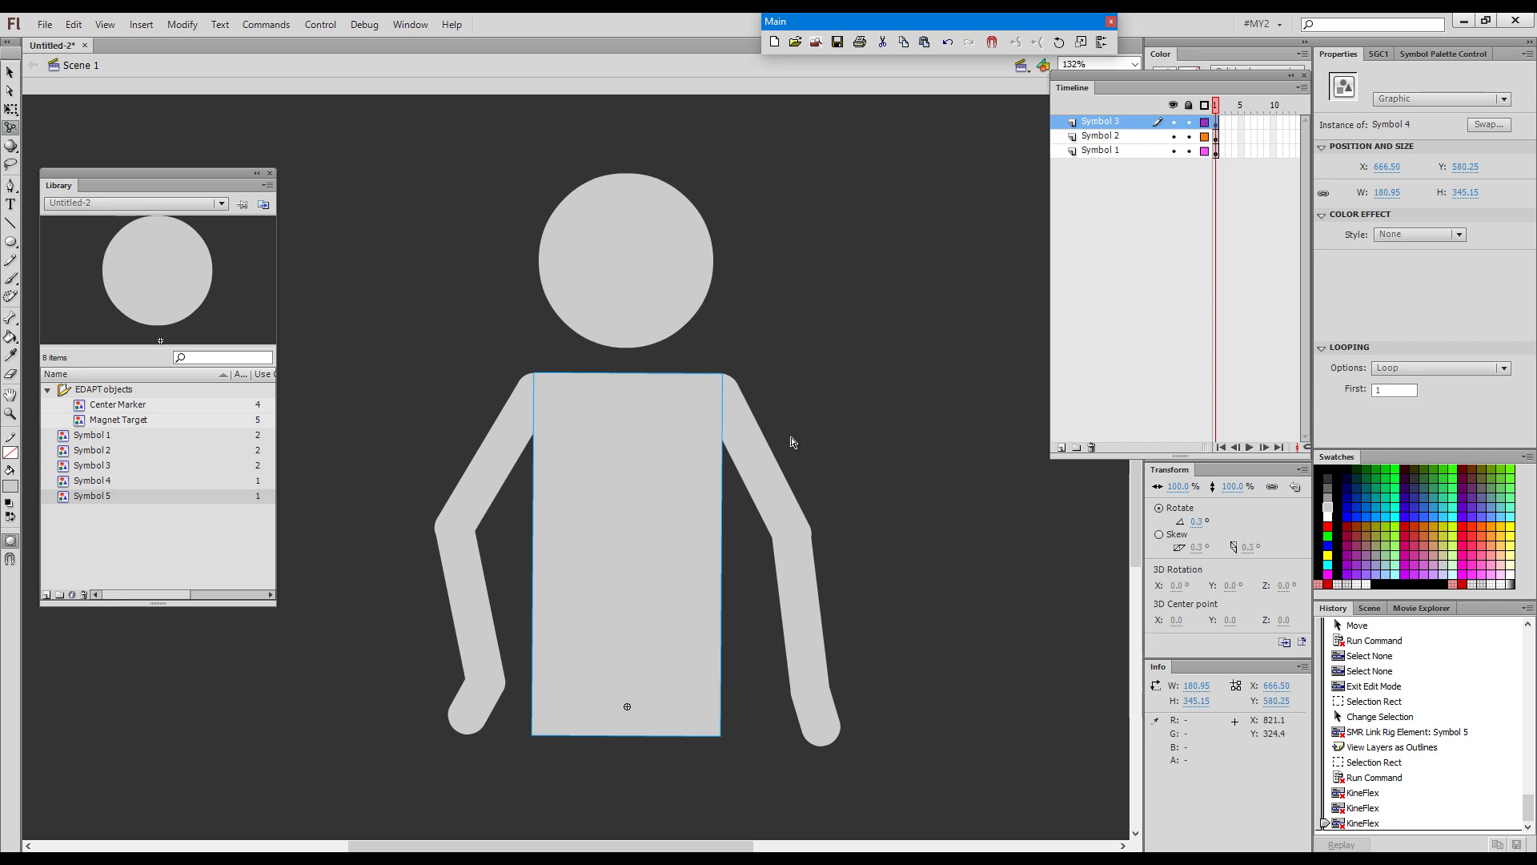
left_click_drag(782, 491, 800, 496)
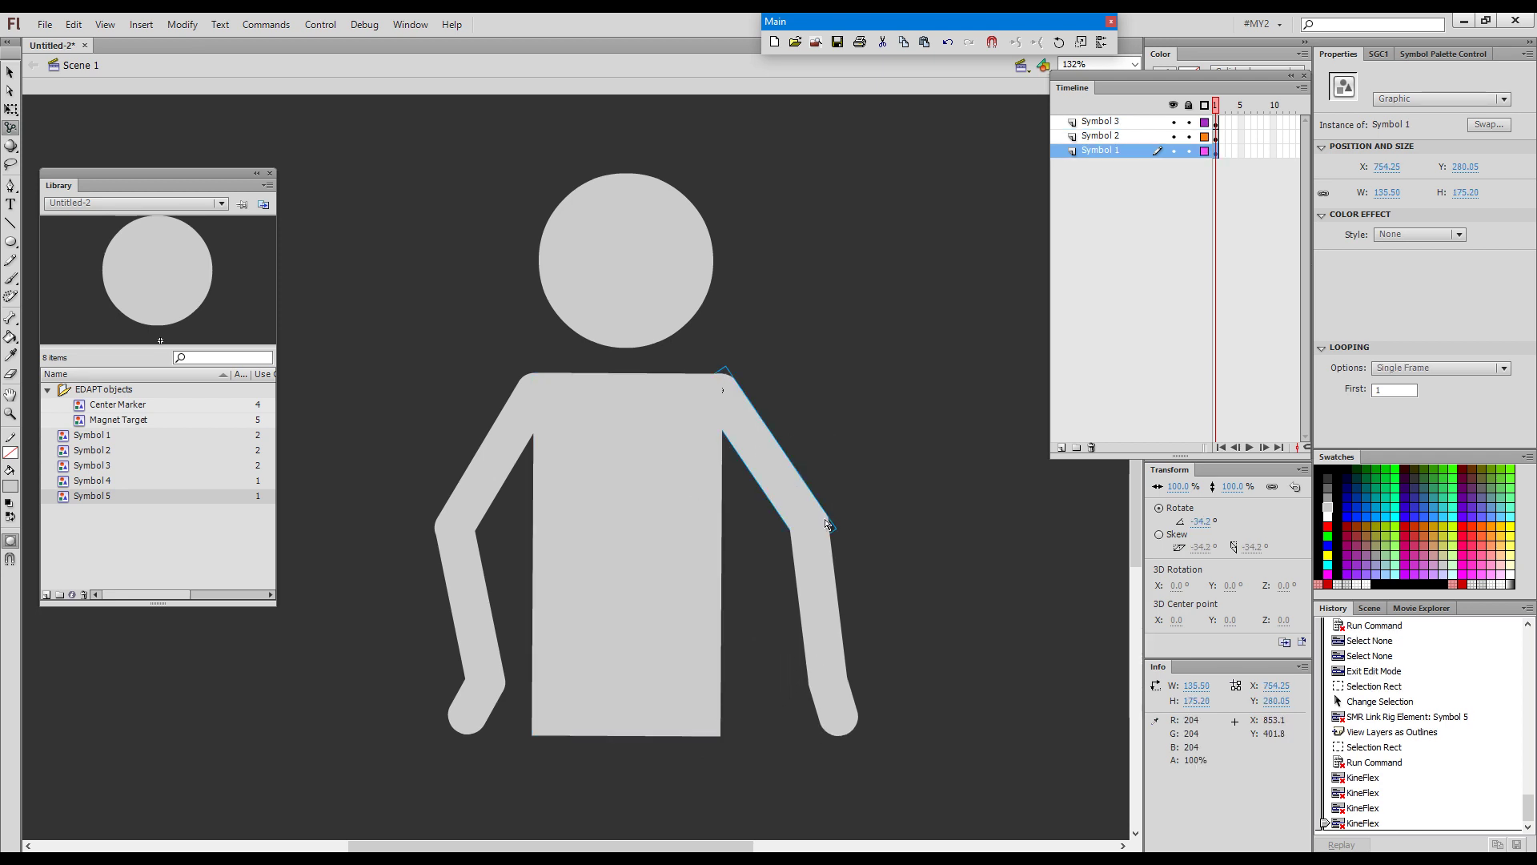
Open the outer forearm symbol for editing, turn off Layer 1's outline display, and duplicate its first keyframe to frame 2
key("v")
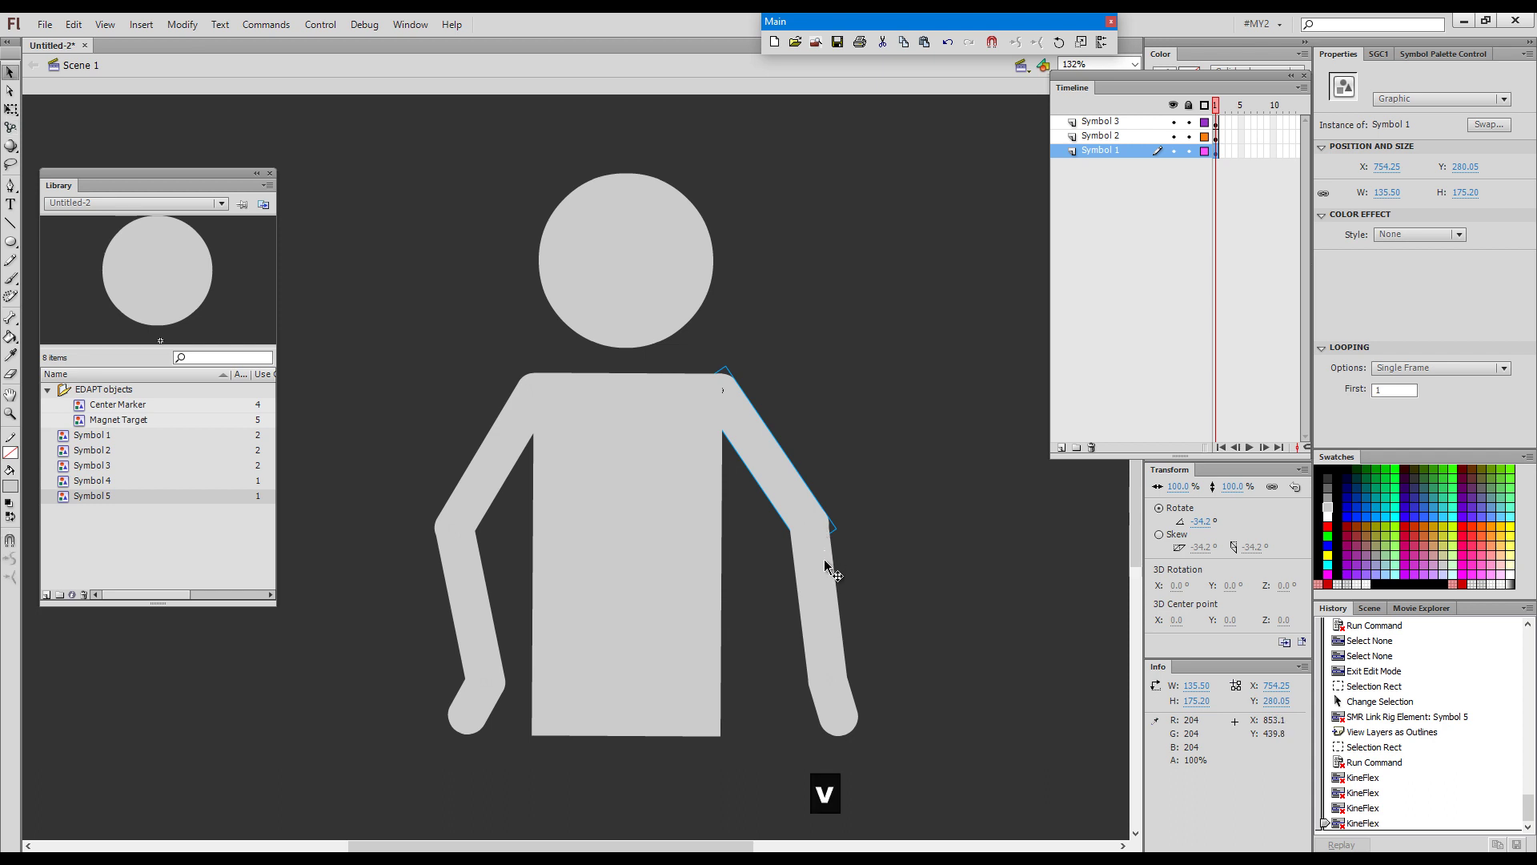
left_click(816, 586)
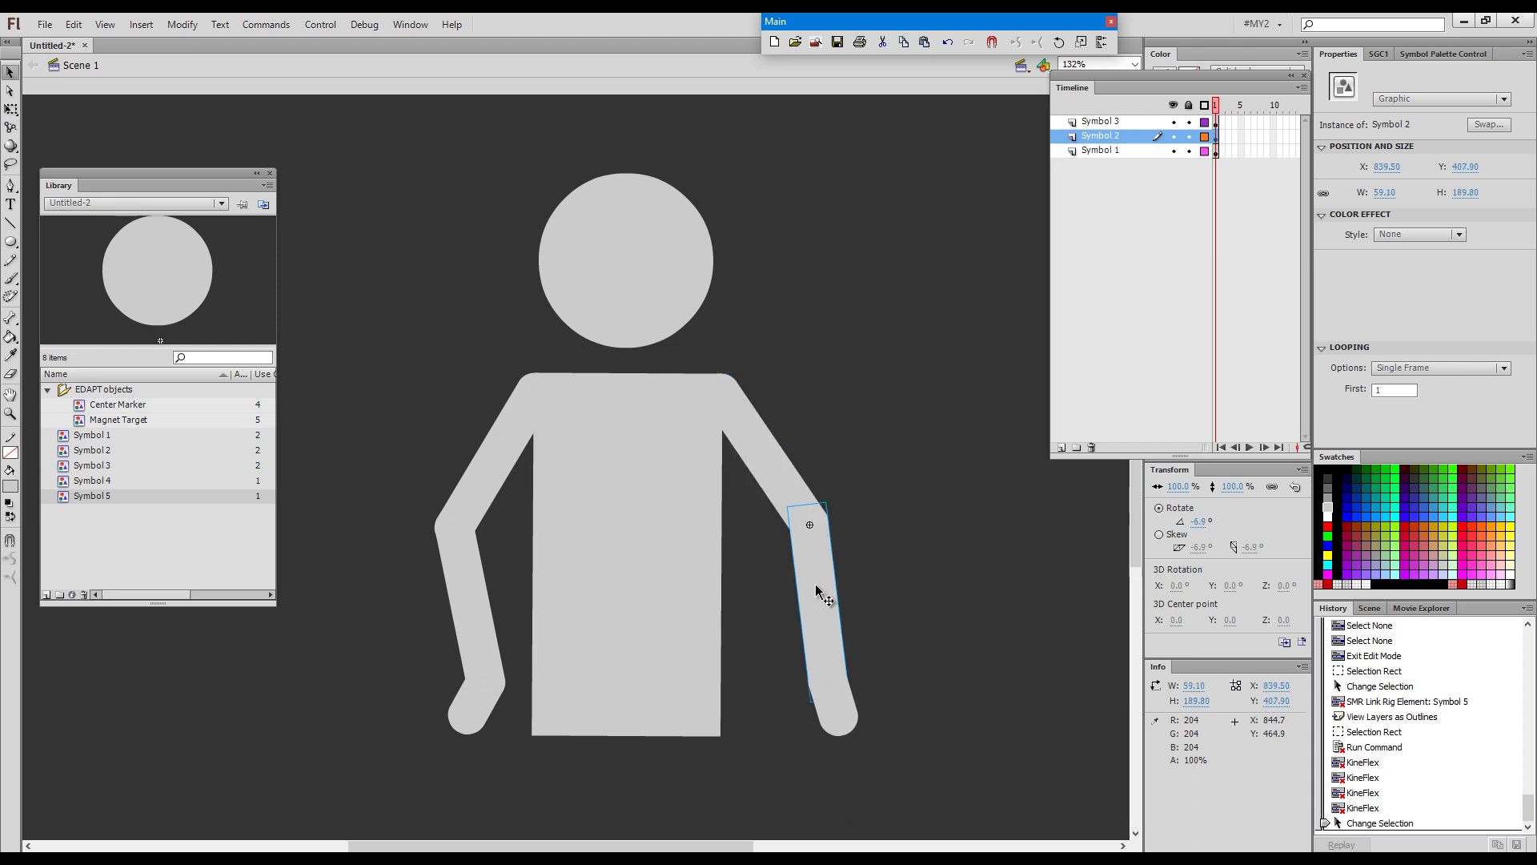
double_click(817, 585)
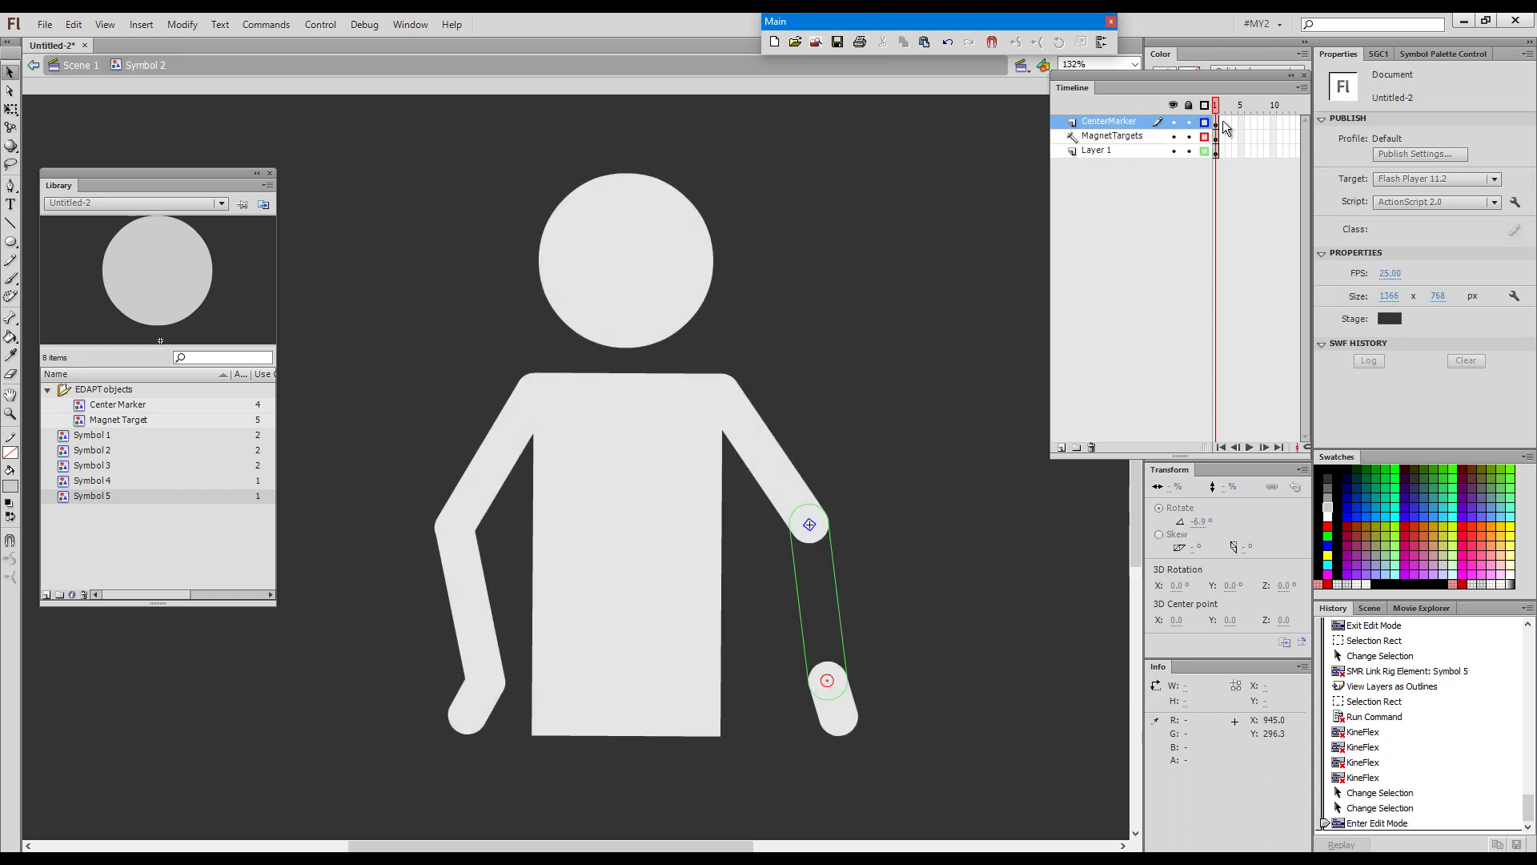
left_click(1218, 152)
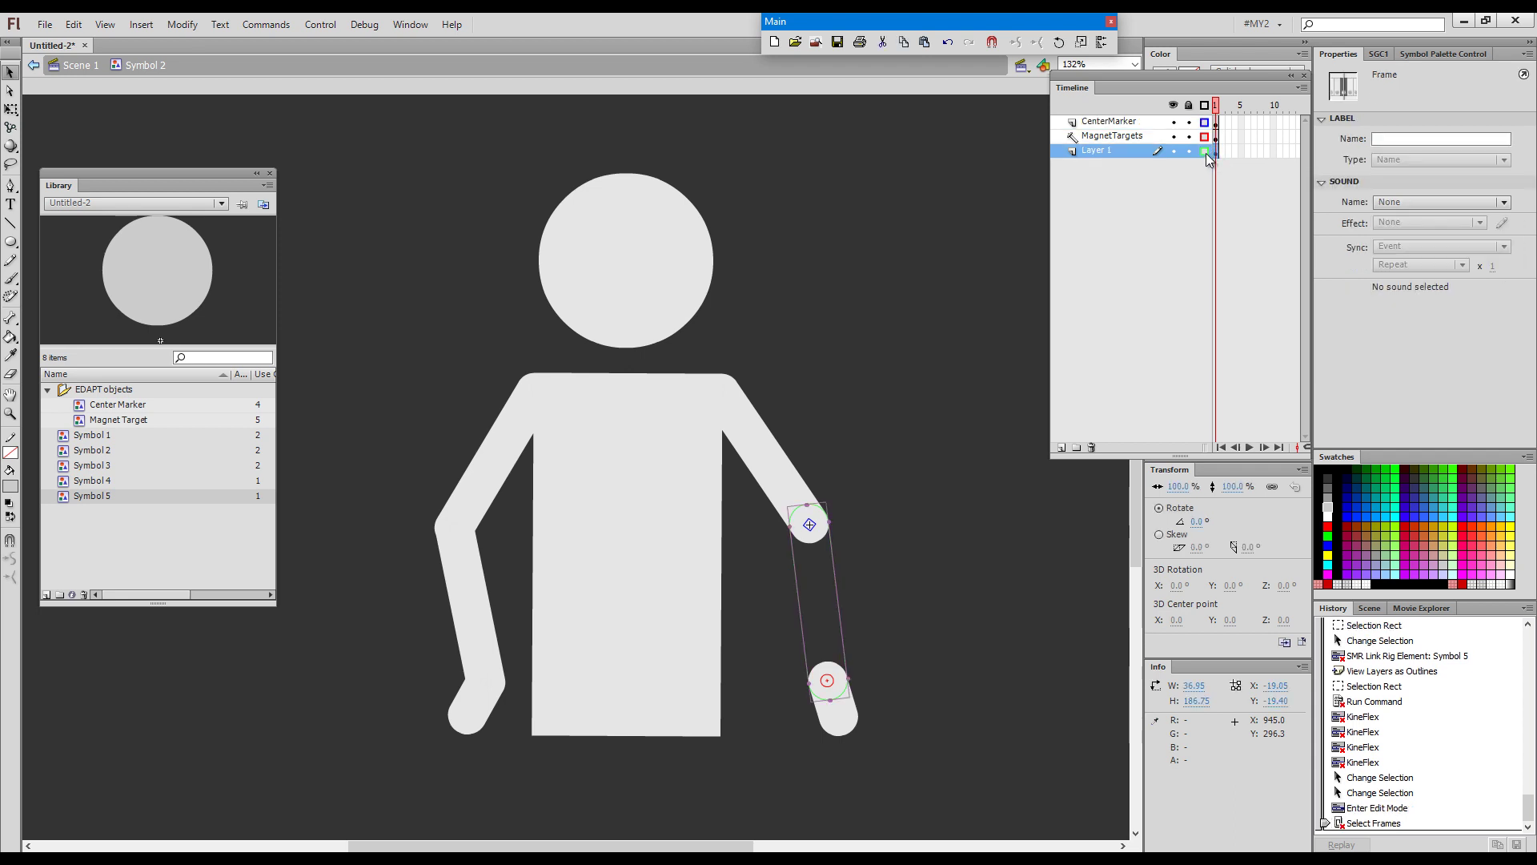
left_click(1204, 151)
left_click_drag(1220, 164, 1221, 187)
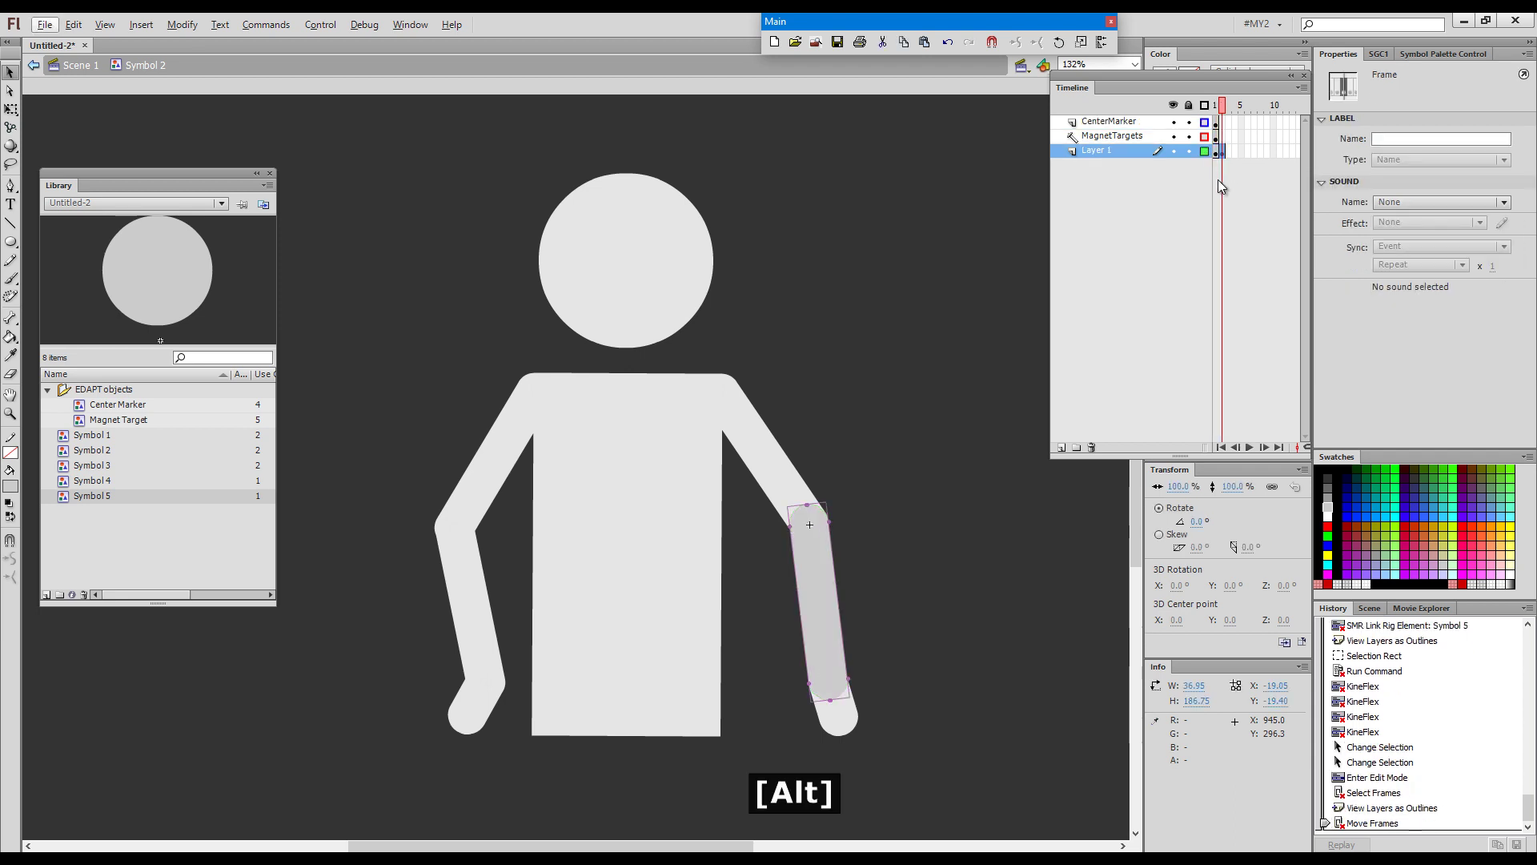
Shorten the forearm shape on frame 2 to a height of 109
left_click(805, 616)
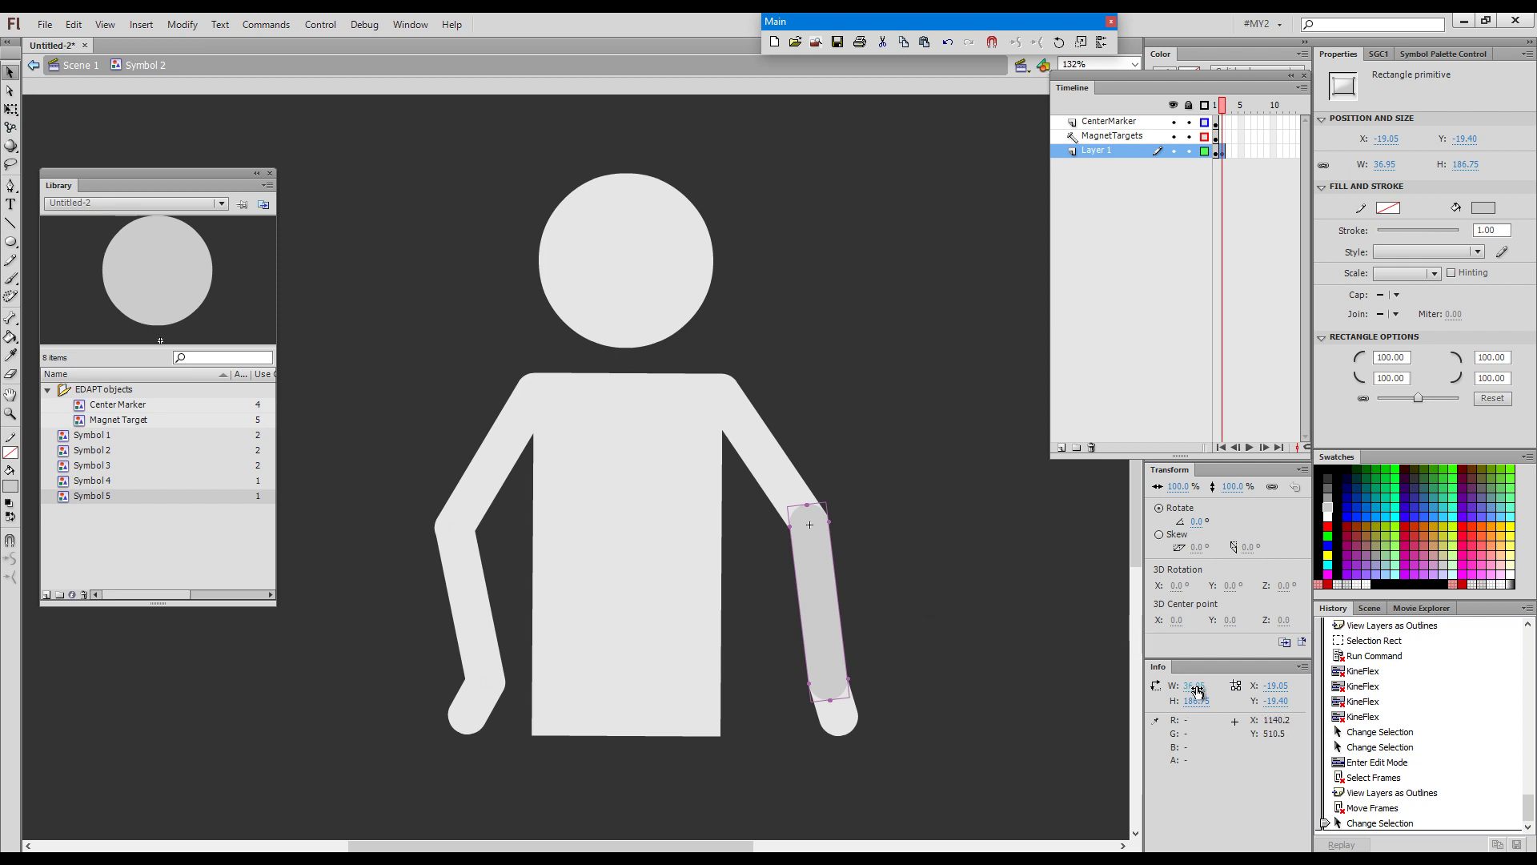
left_click_drag(1197, 701, 1128, 695)
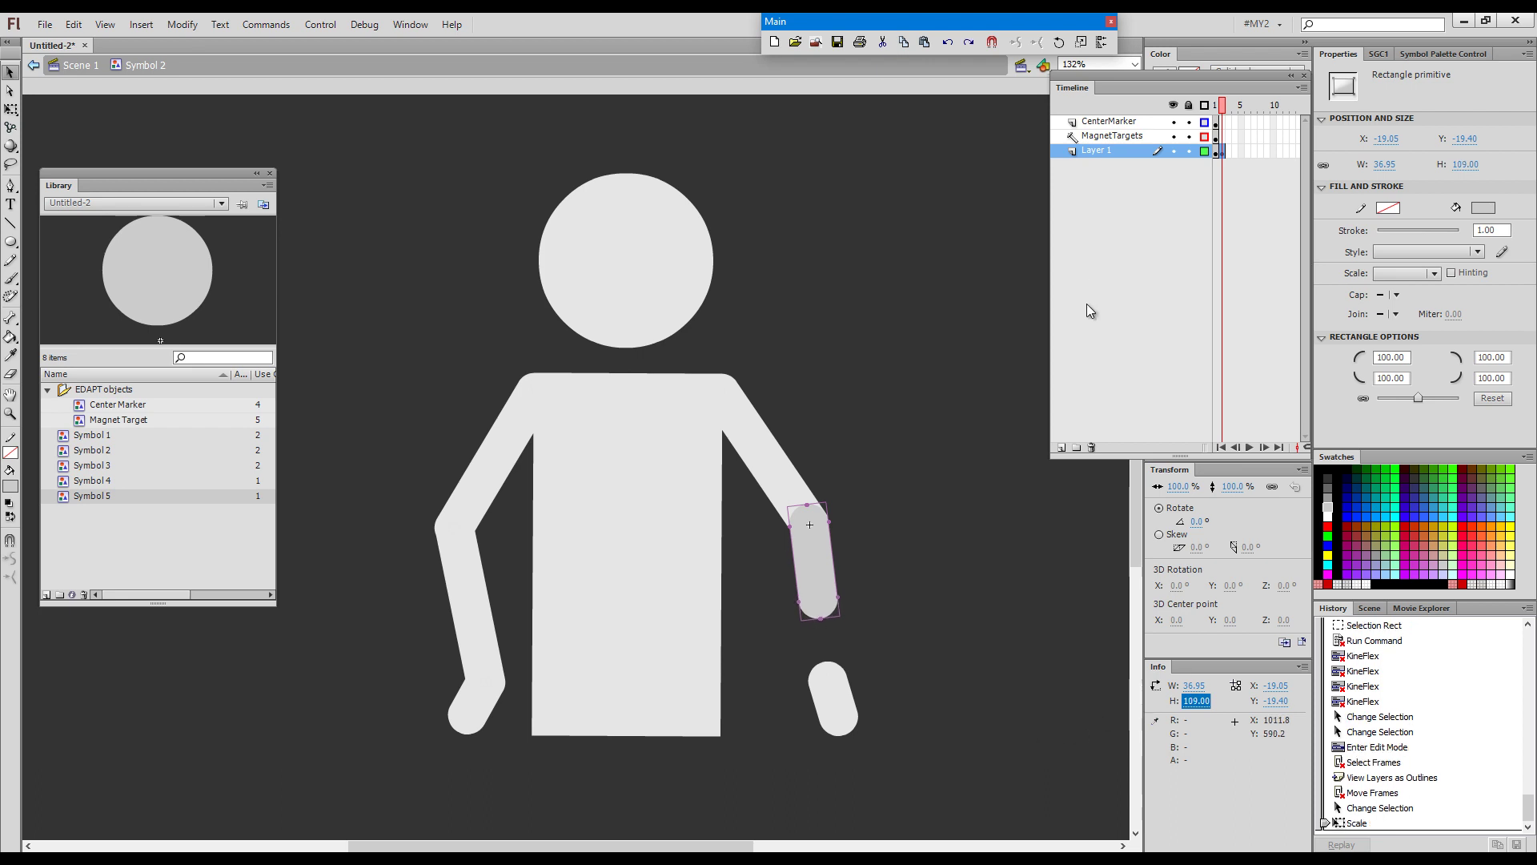
left_click(1220, 190)
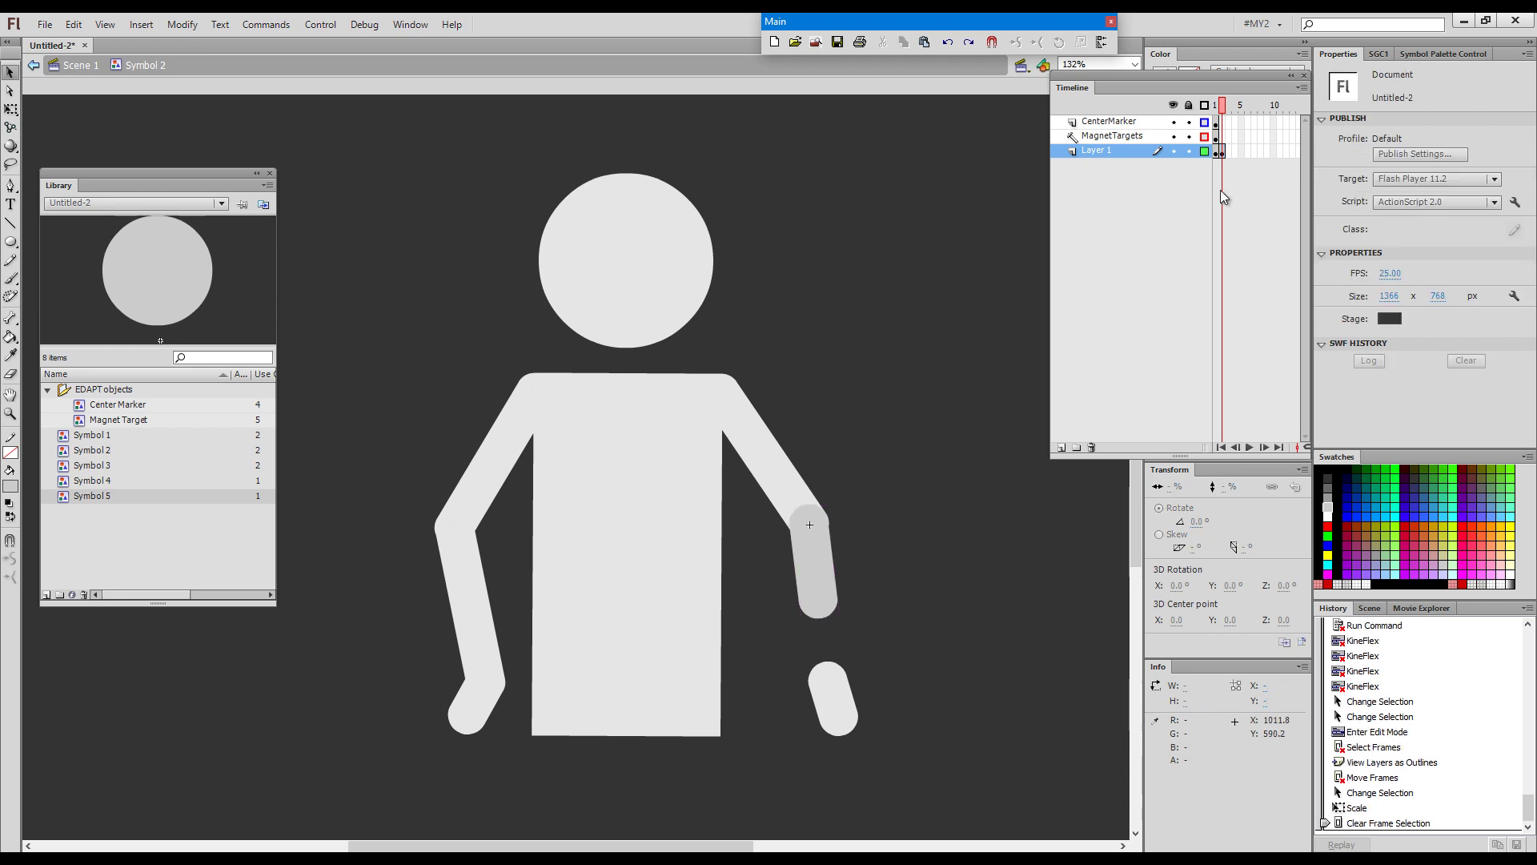
Duplicate the MagnetTargets keyframe to frame 2, move its target to the shortened forearm's lower end, and return to Scene 1
left_click(1216, 139)
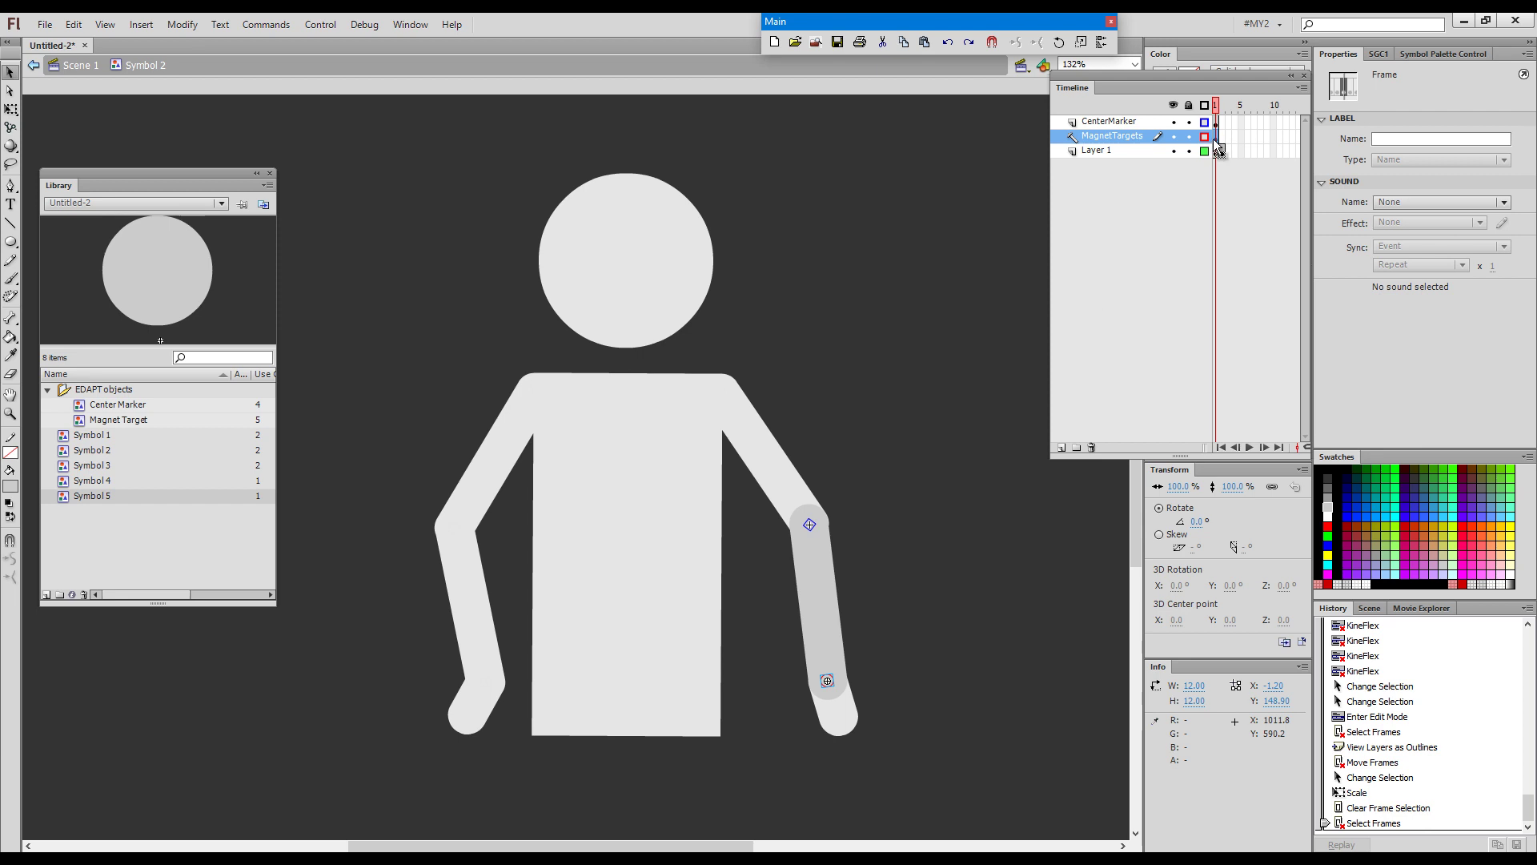
left_click_drag(1222, 142, 1228, 142)
left_click(1231, 221)
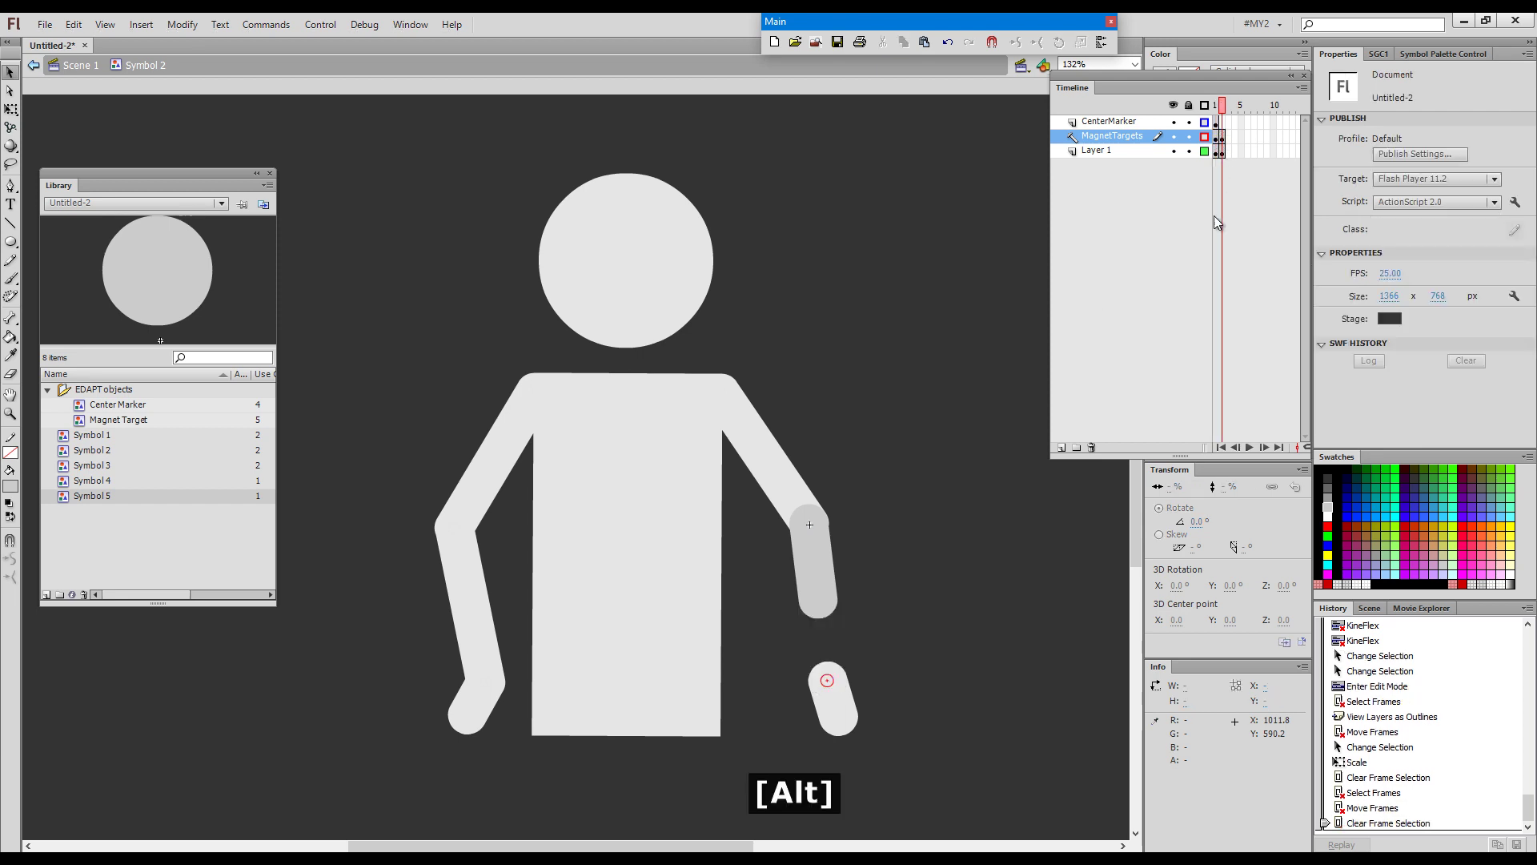
left_click(1226, 139)
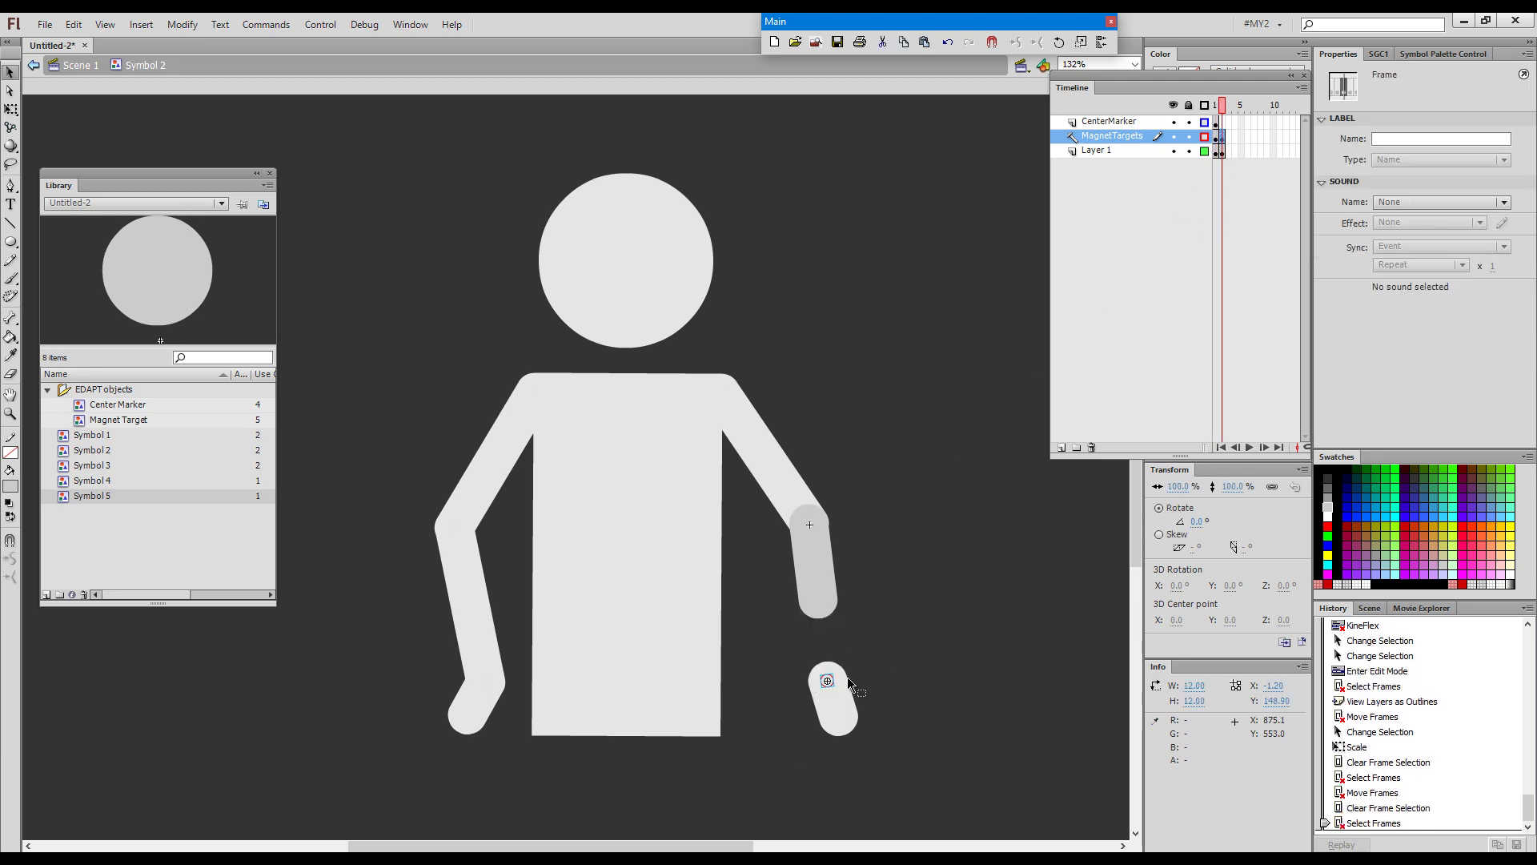
left_click_drag(828, 680, 820, 599)
left_click(885, 556)
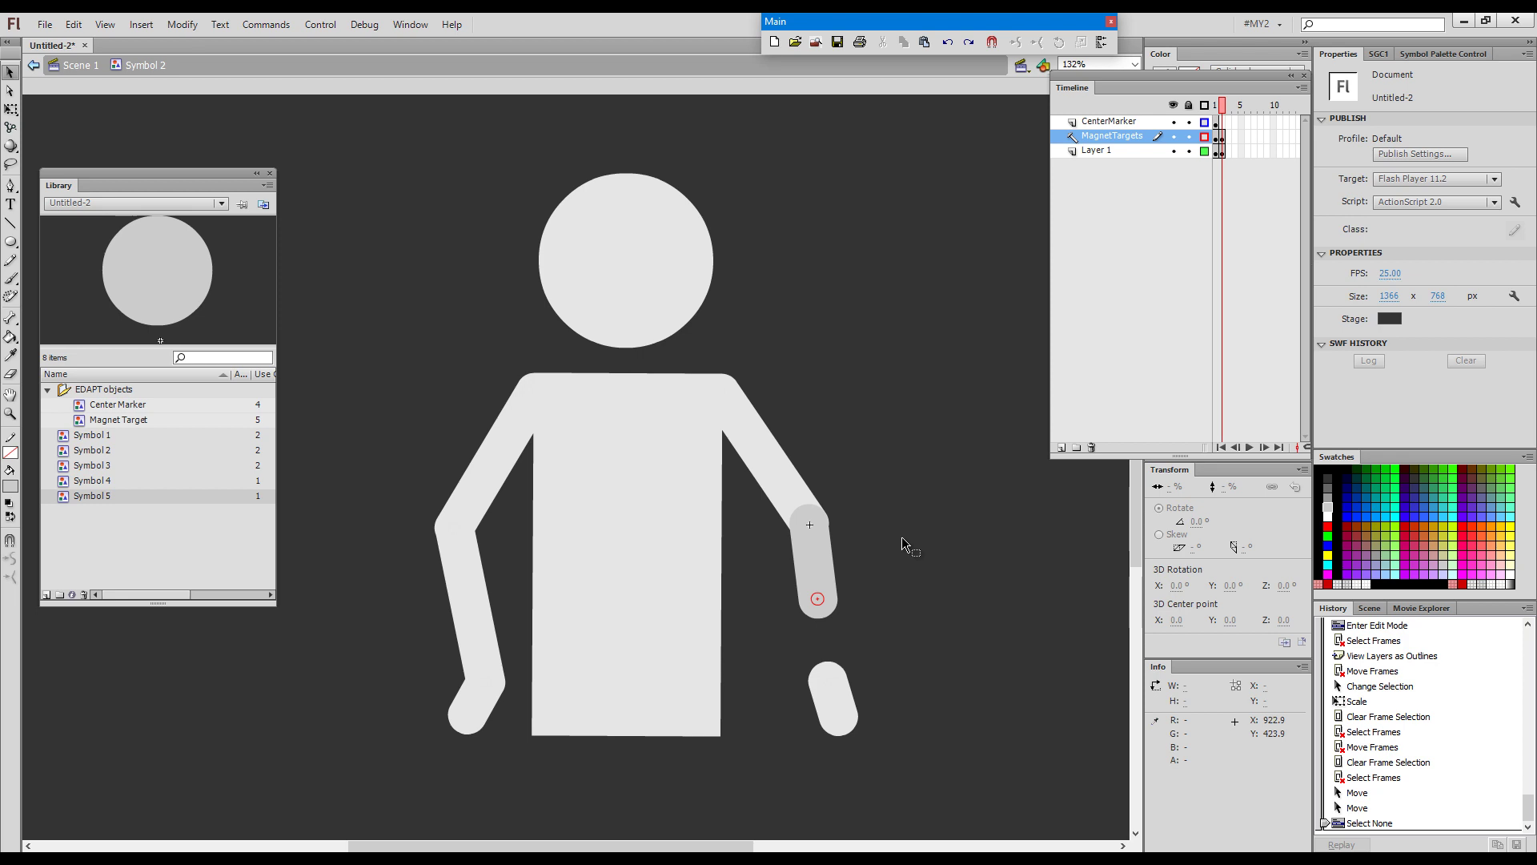
left_click(905, 526)
left_click(906, 526)
double_click(900, 536)
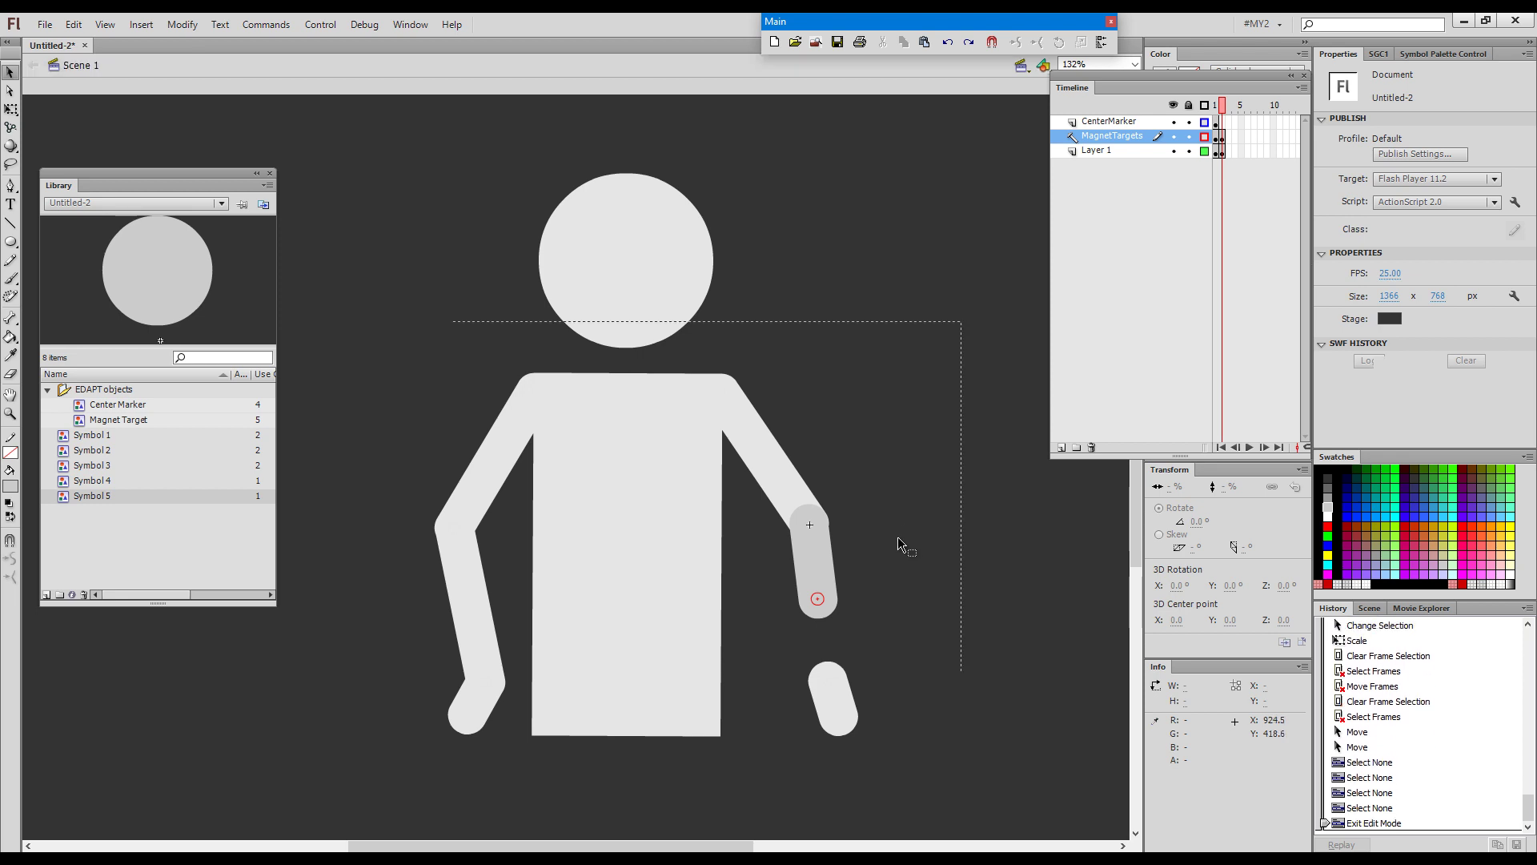
Advance the outer forearm instance to frame 2 and snap the hand to its magnet target
left_click(818, 574)
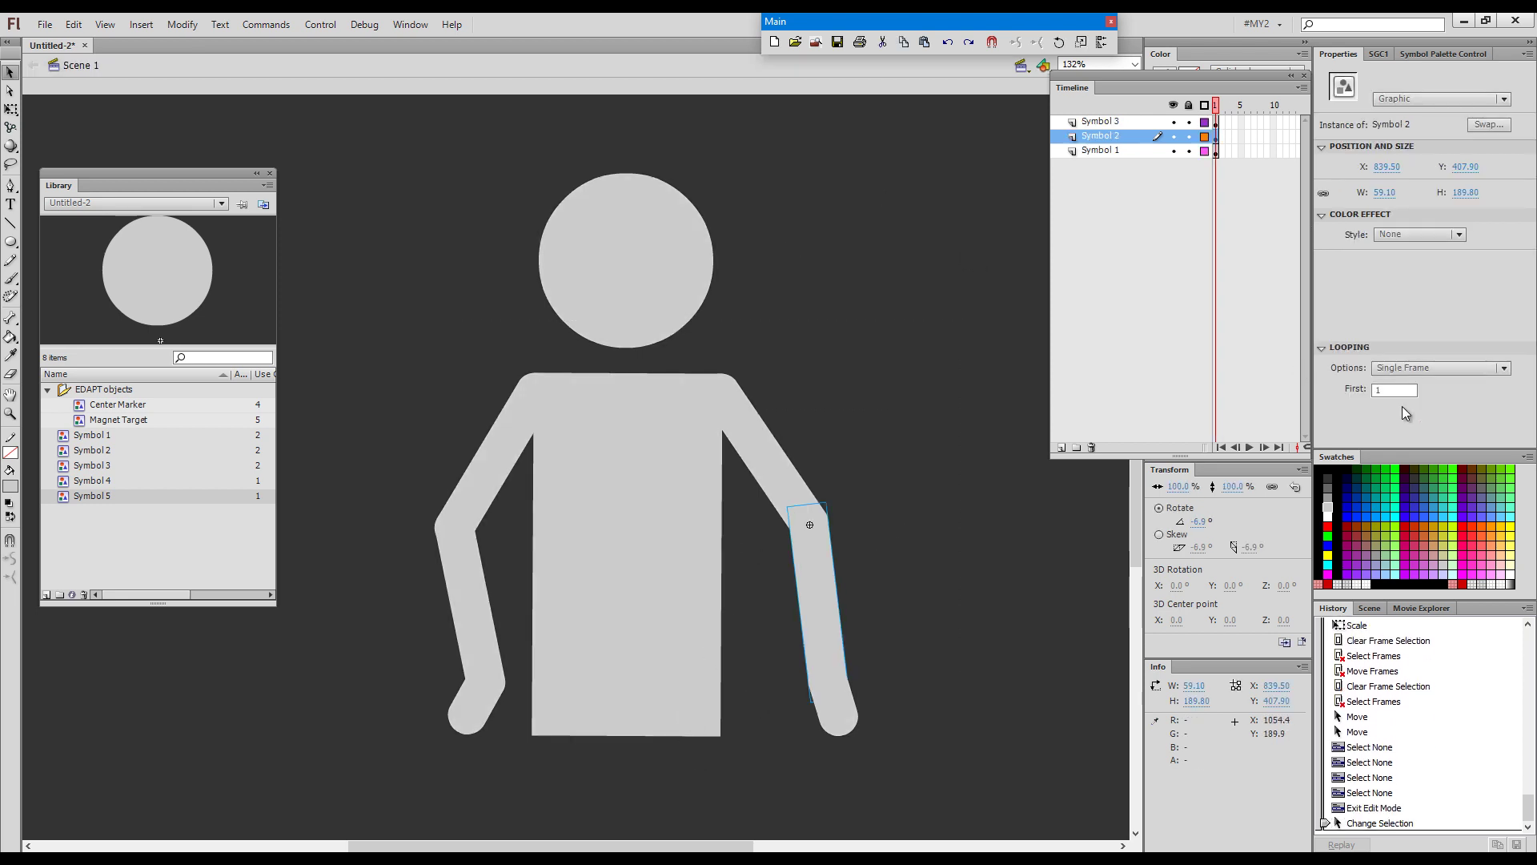
key("shift+period")
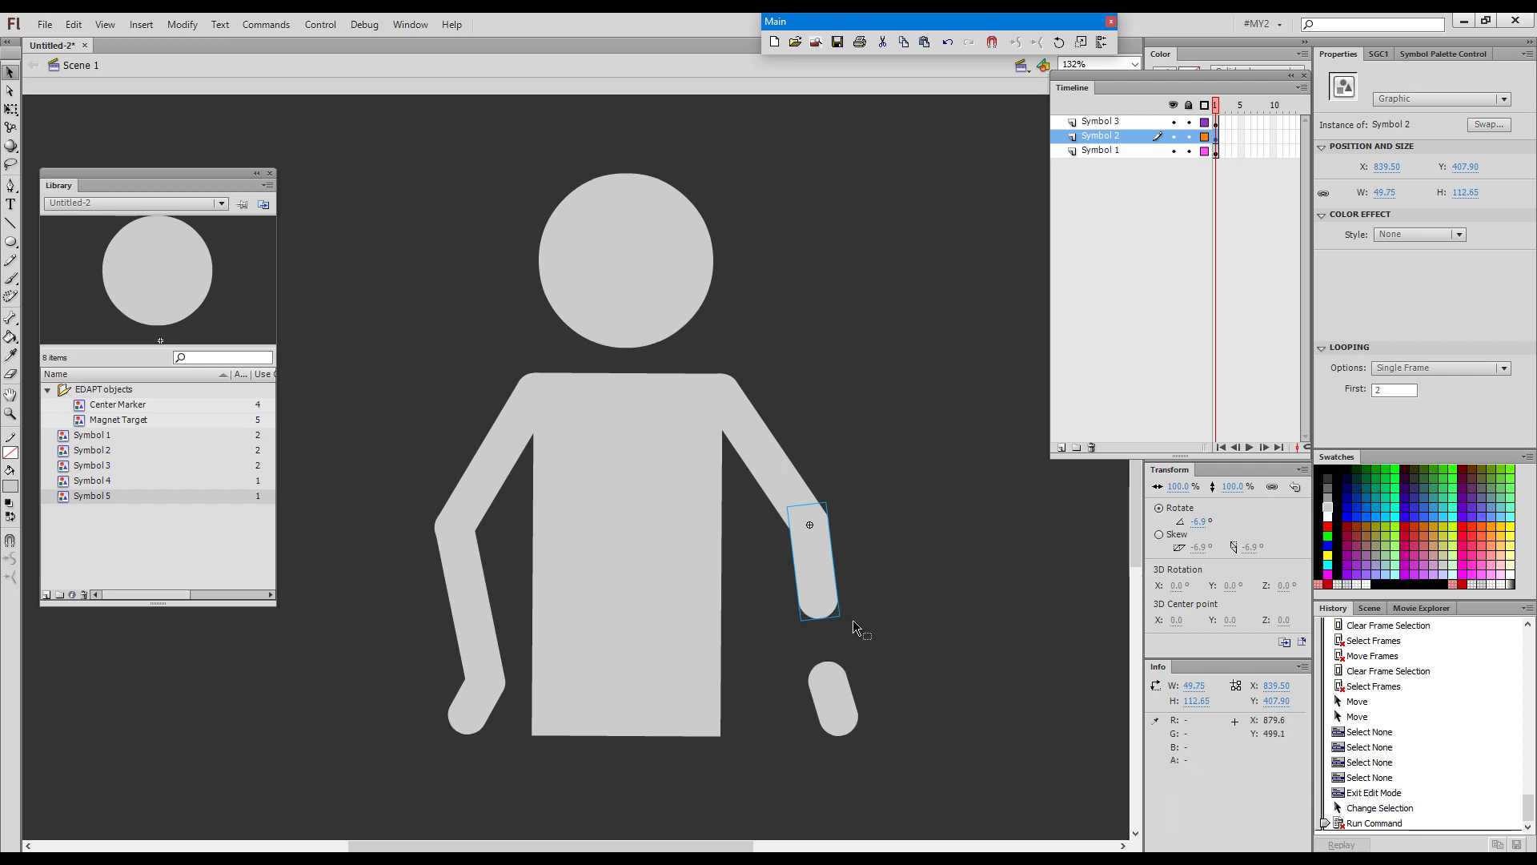
left_click(834, 706)
left_click(823, 605)
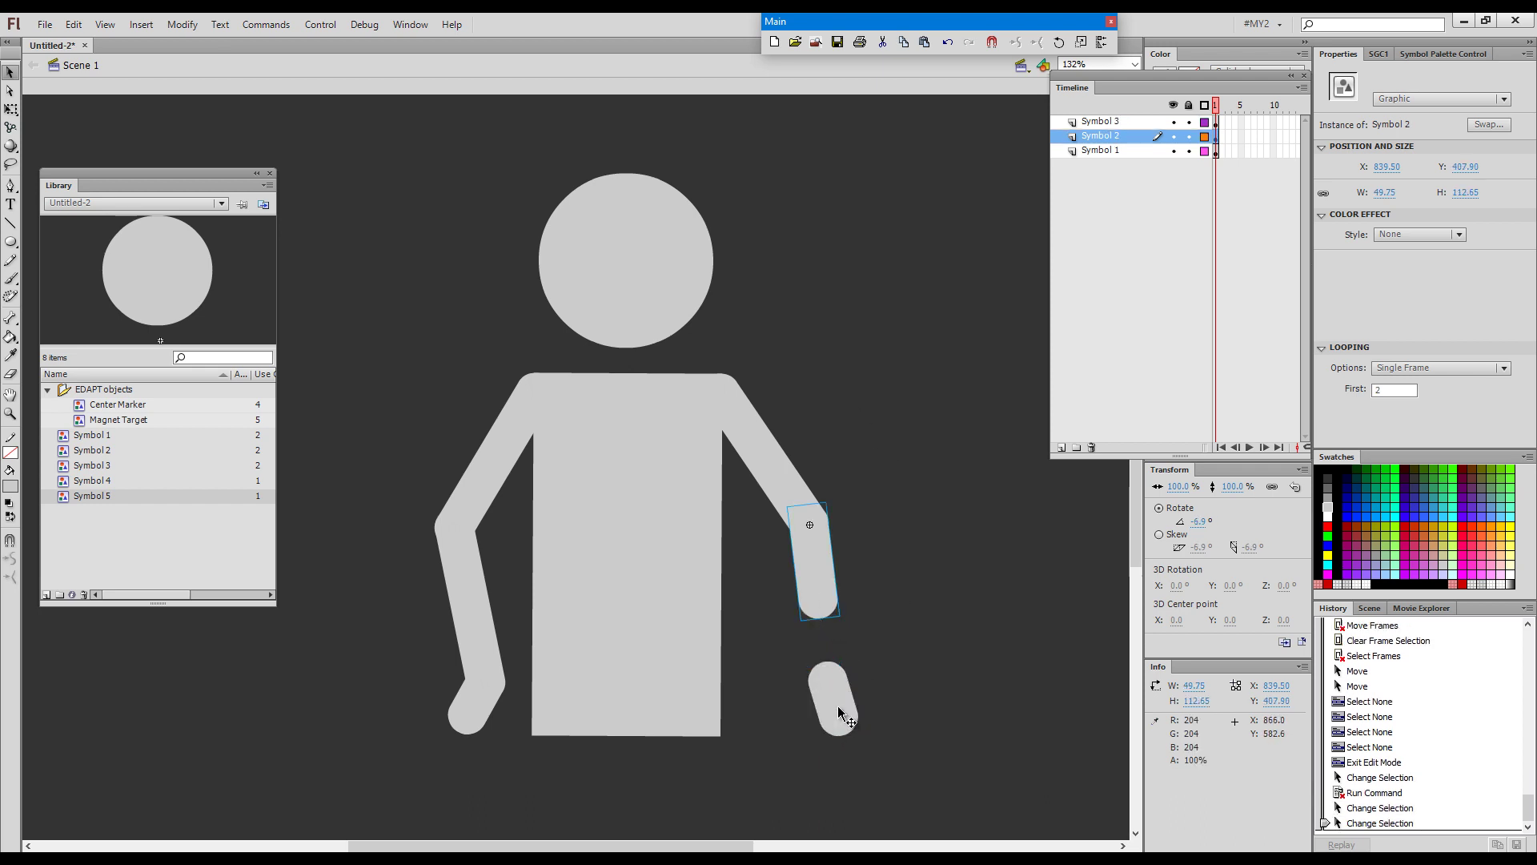
left_click(839, 714)
key("grave")
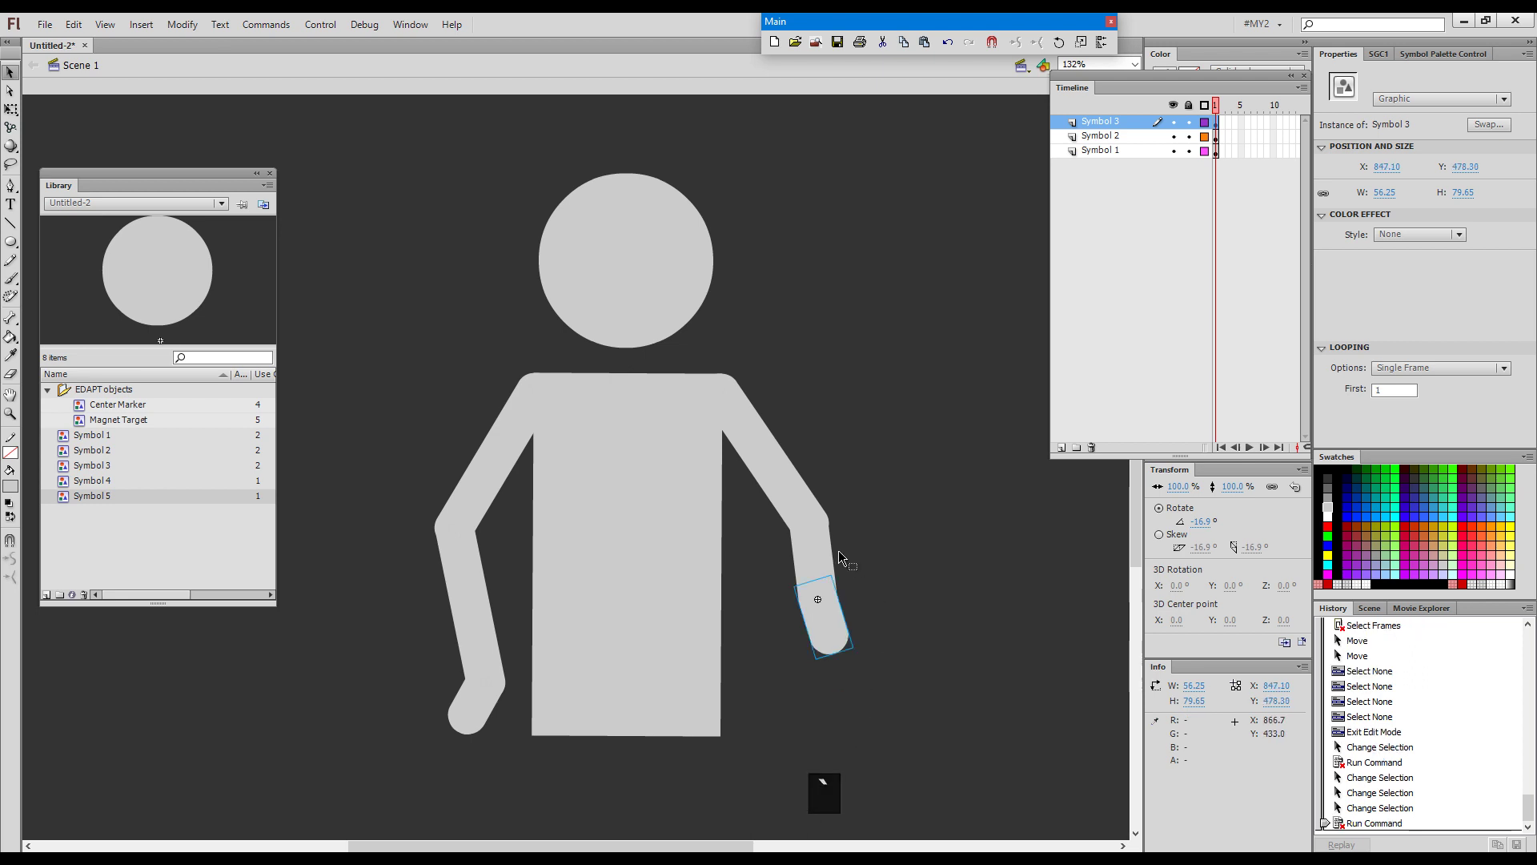
key("Escape")
Use KineFlex to fold the forearm inward toward the torso and swing the upper arm to about -48°
key("g")
left_click_drag(796, 508, 828, 481)
left_click_drag(801, 518, 763, 558)
left_click_drag(787, 529, 804, 477)
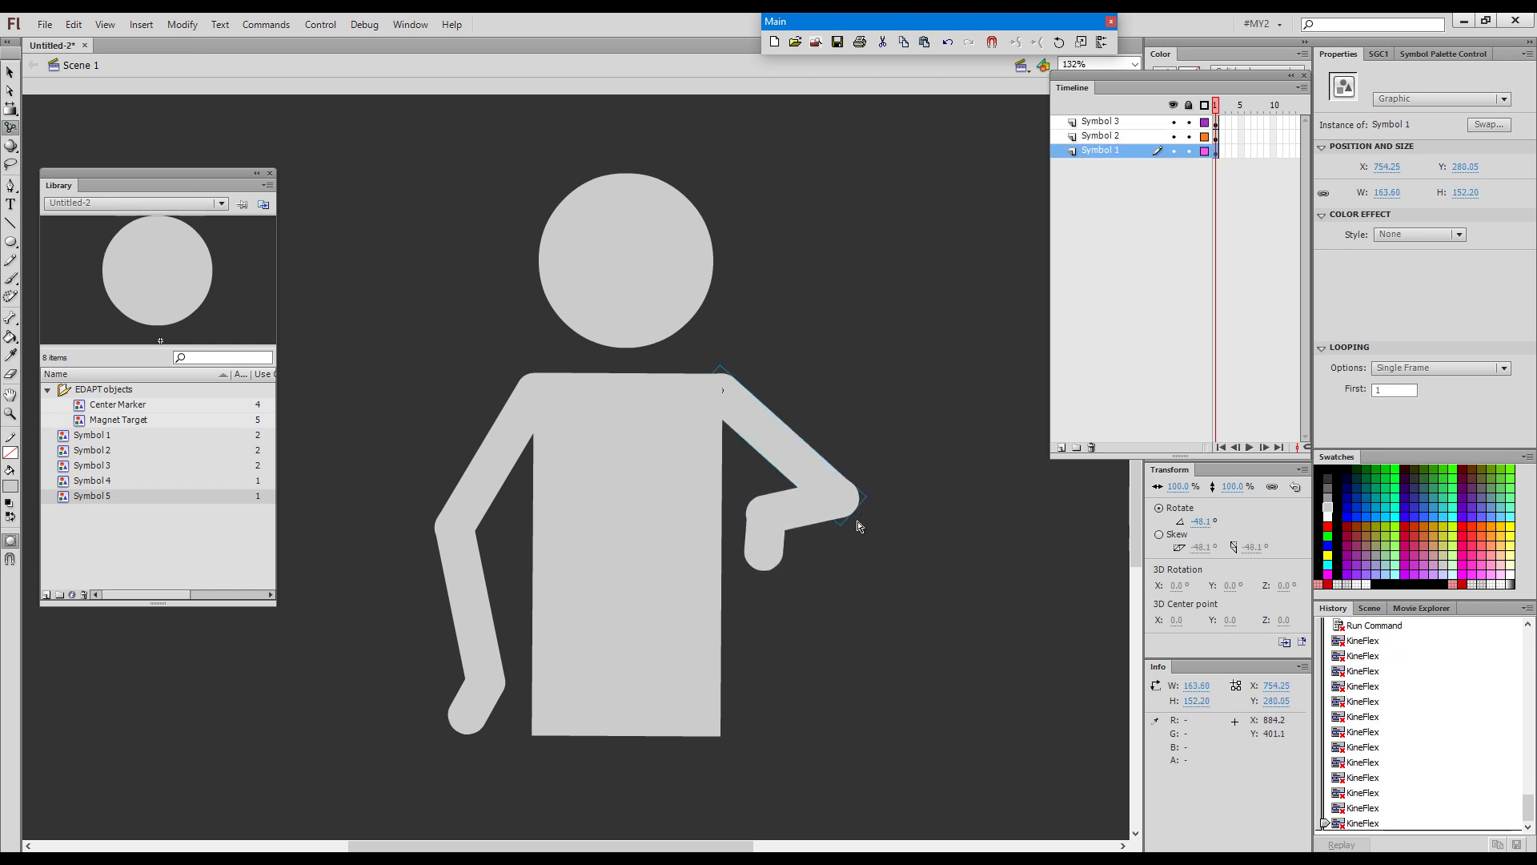
Reopen the outer forearm symbol and move the second keyframes of MagnetTargets and Layer 1 to frame 5
key("v")
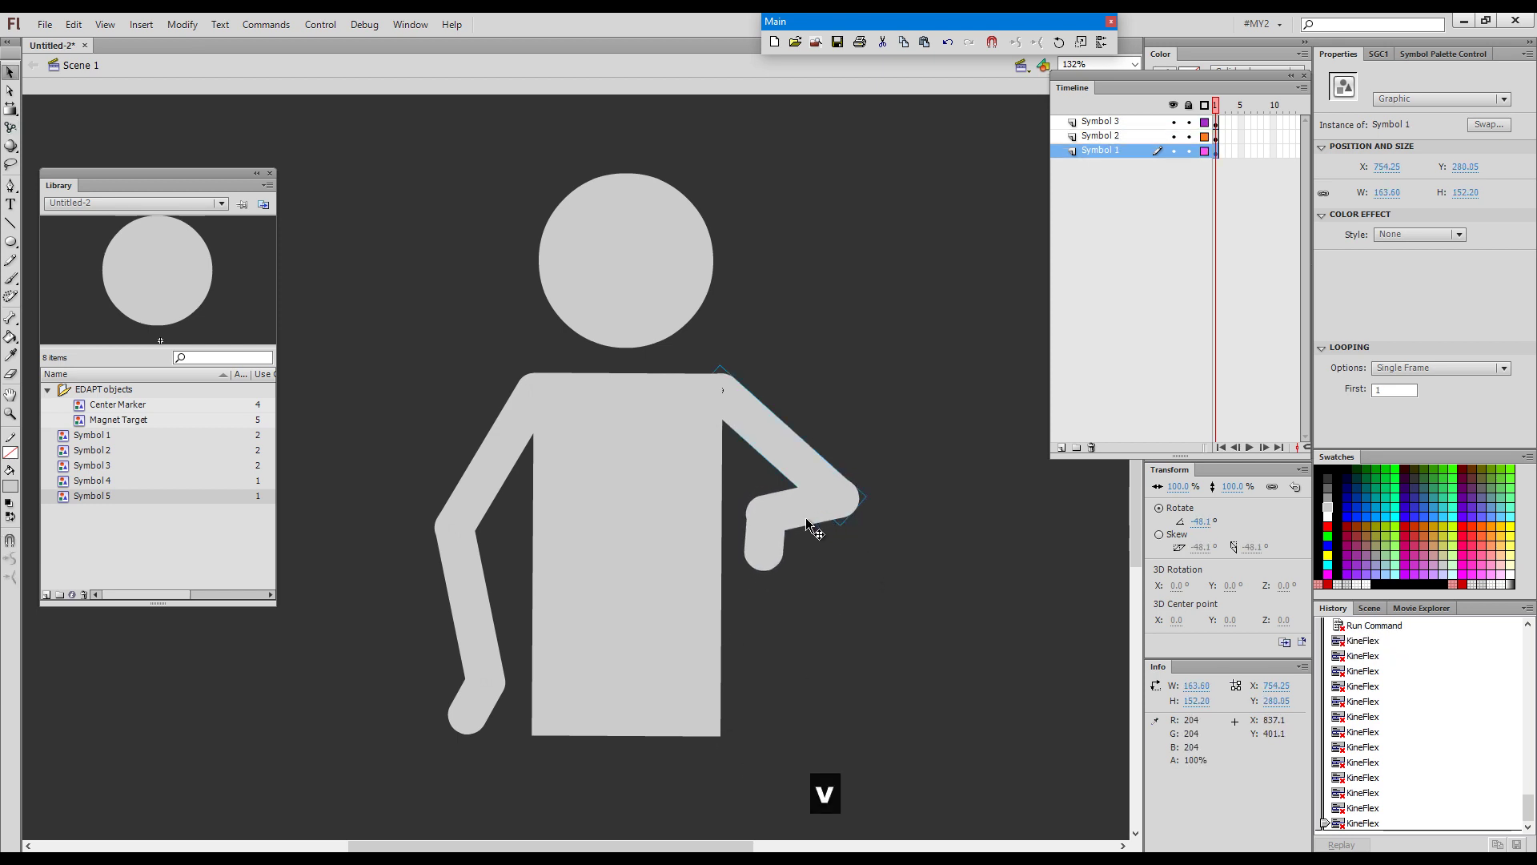
double_click(804, 519)
left_click(856, 607)
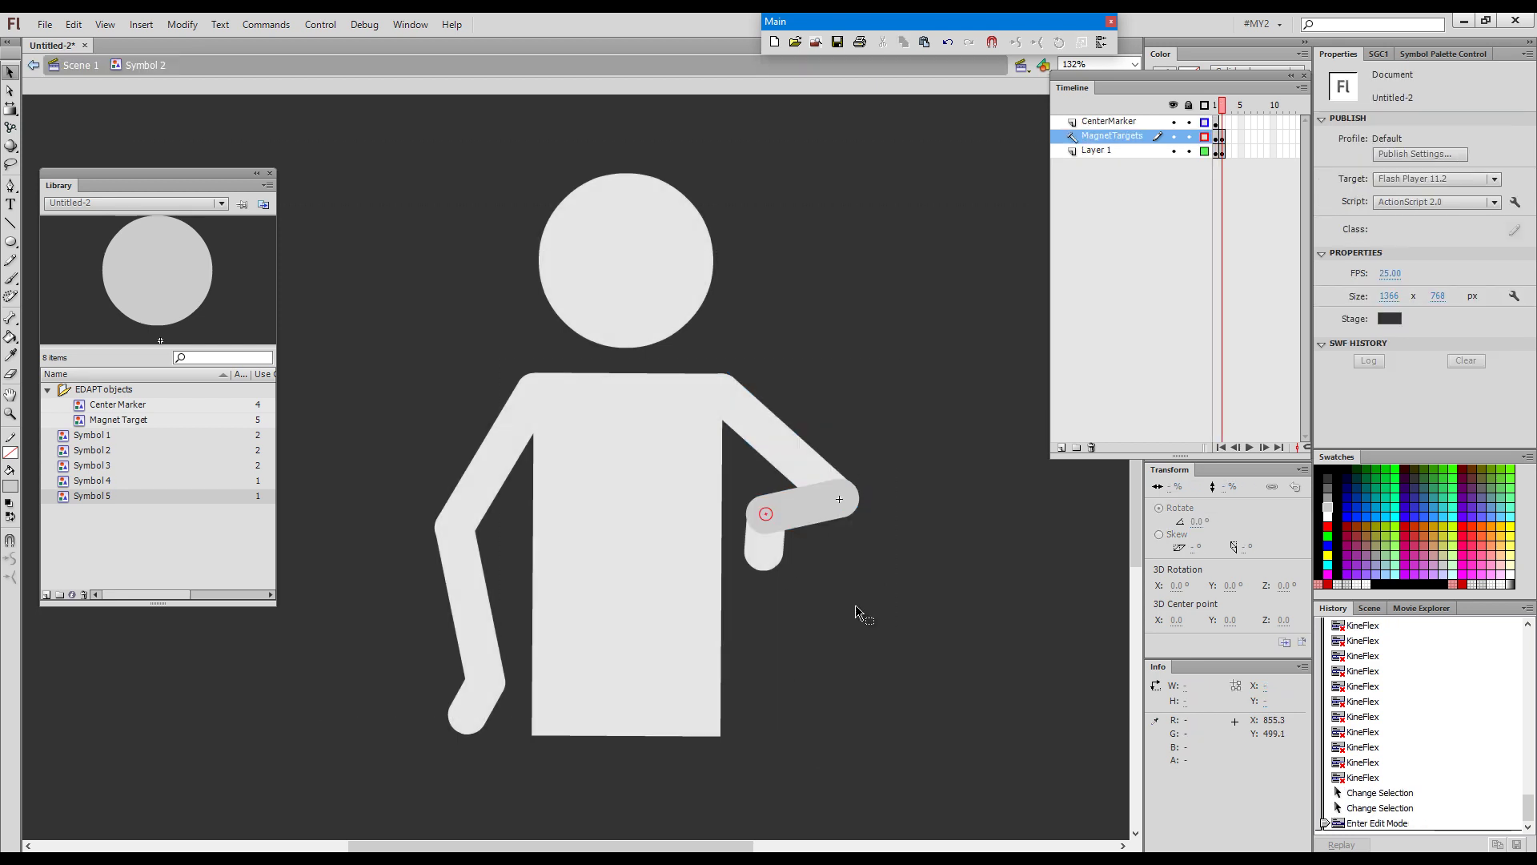
left_click(1222, 152)
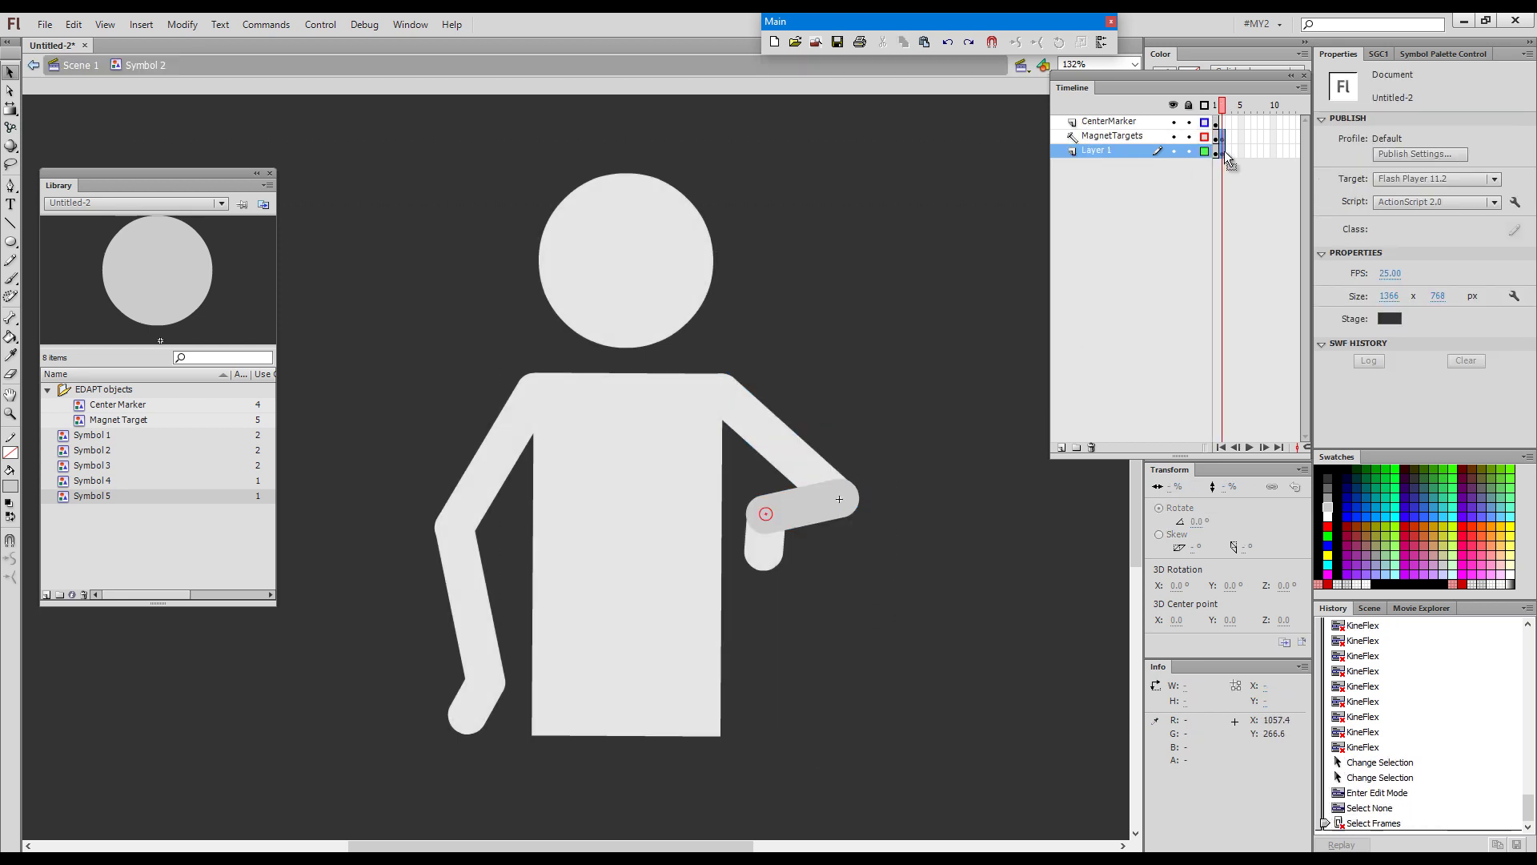
left_click(1223, 149)
left_click_drag(1221, 142, 1241, 157)
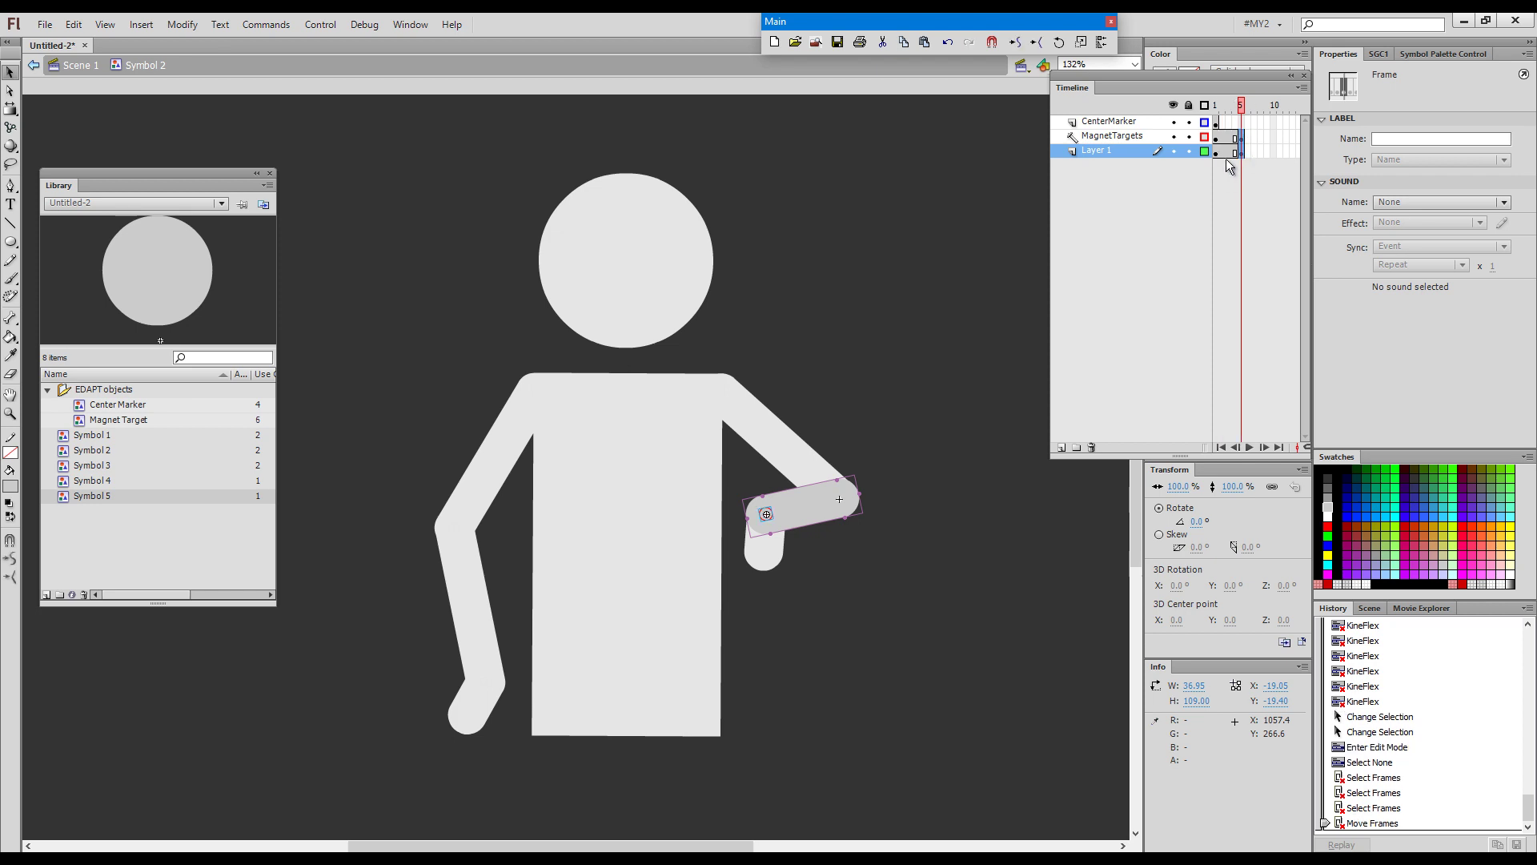
Create a shape tween on Layer 1 and a classic tween on MagnetTargets, and return to Scene 1
left_click(1229, 152)
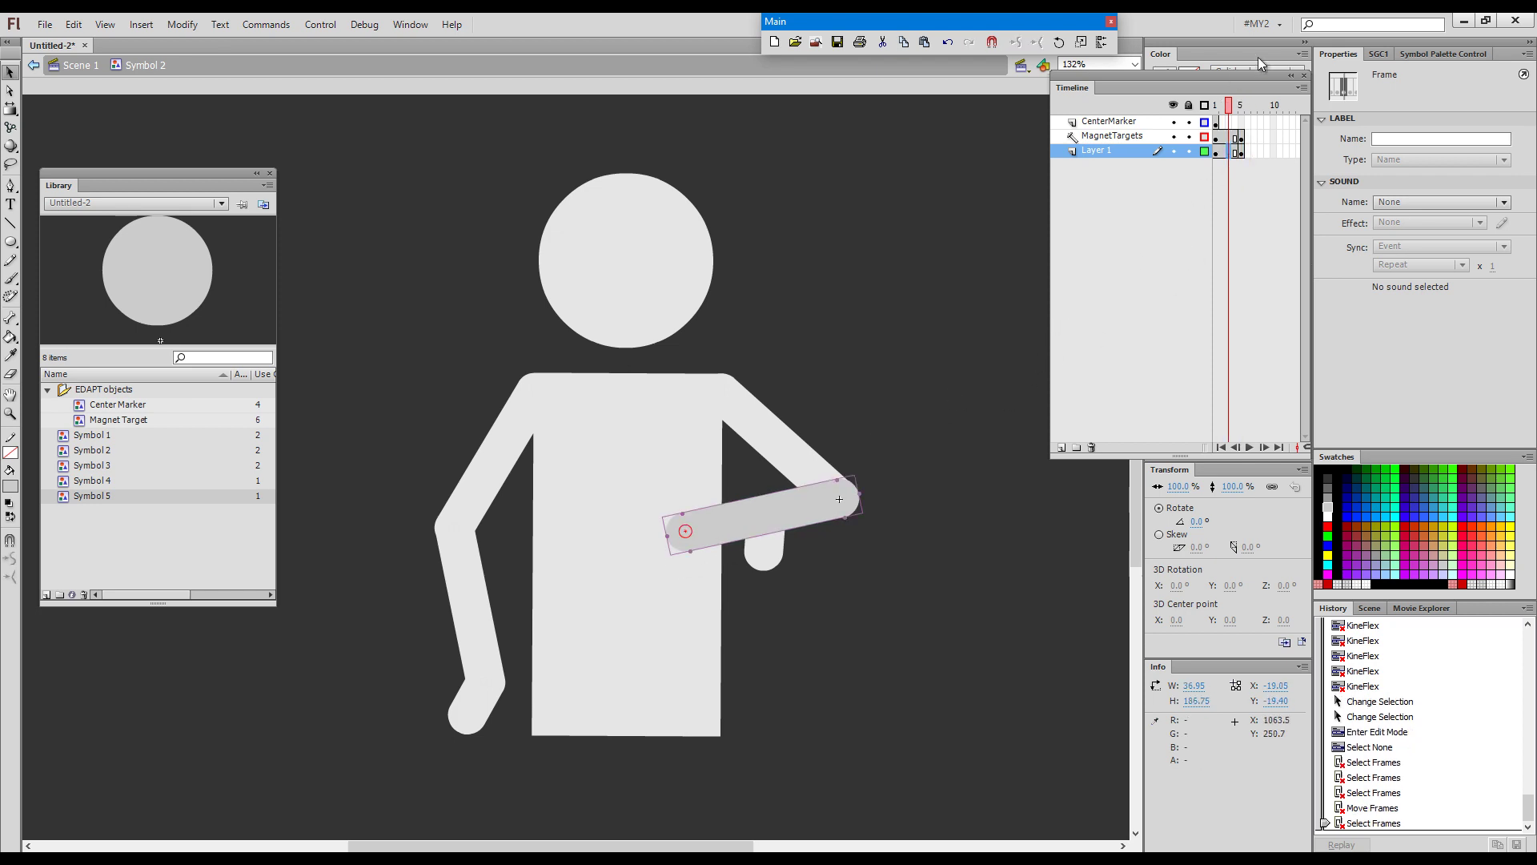
key("6")
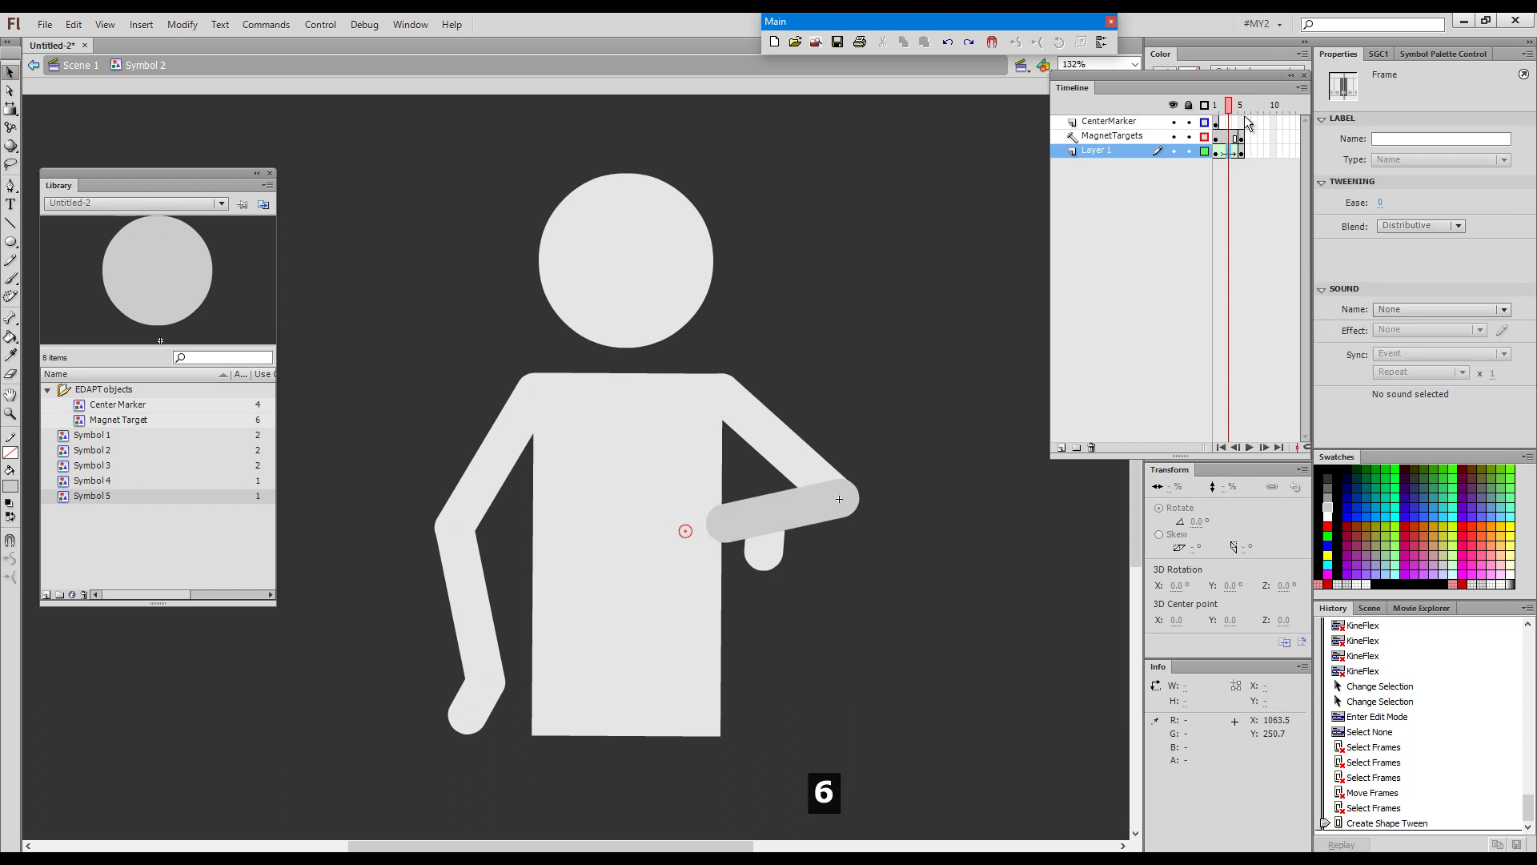
mouse_move(1238, 110)
left_mouse_down()
mouse_move(1216, 112)
mouse_move(1259, 114)
left_mouse_up()
left_click(1231, 137)
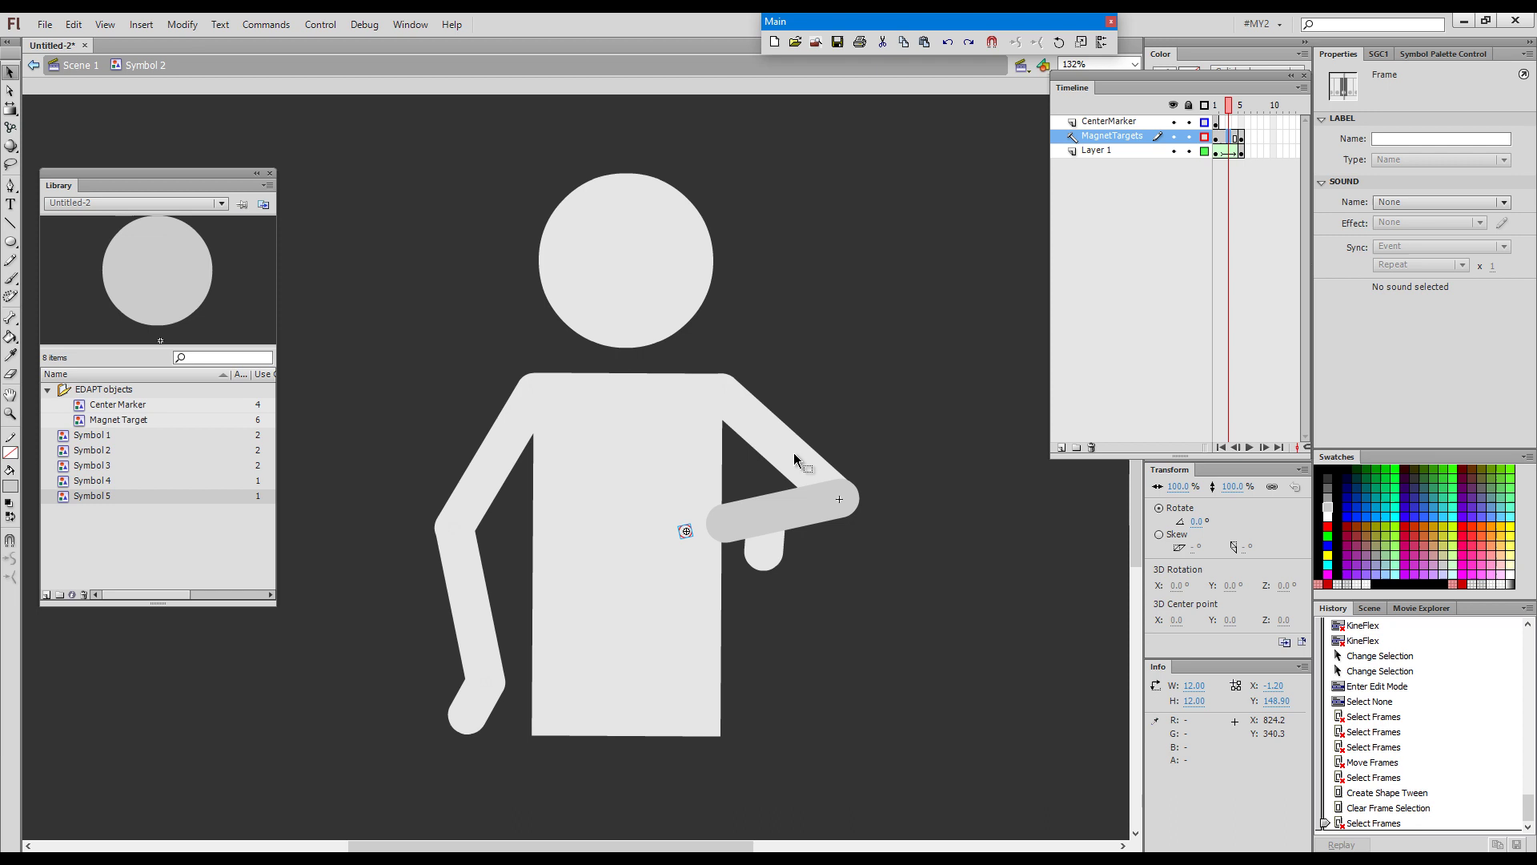
key("4")
mouse_move(1241, 105)
left_mouse_down()
mouse_move(1201, 114)
mouse_move(1259, 123)
mouse_move(1223, 124)
left_mouse_up()
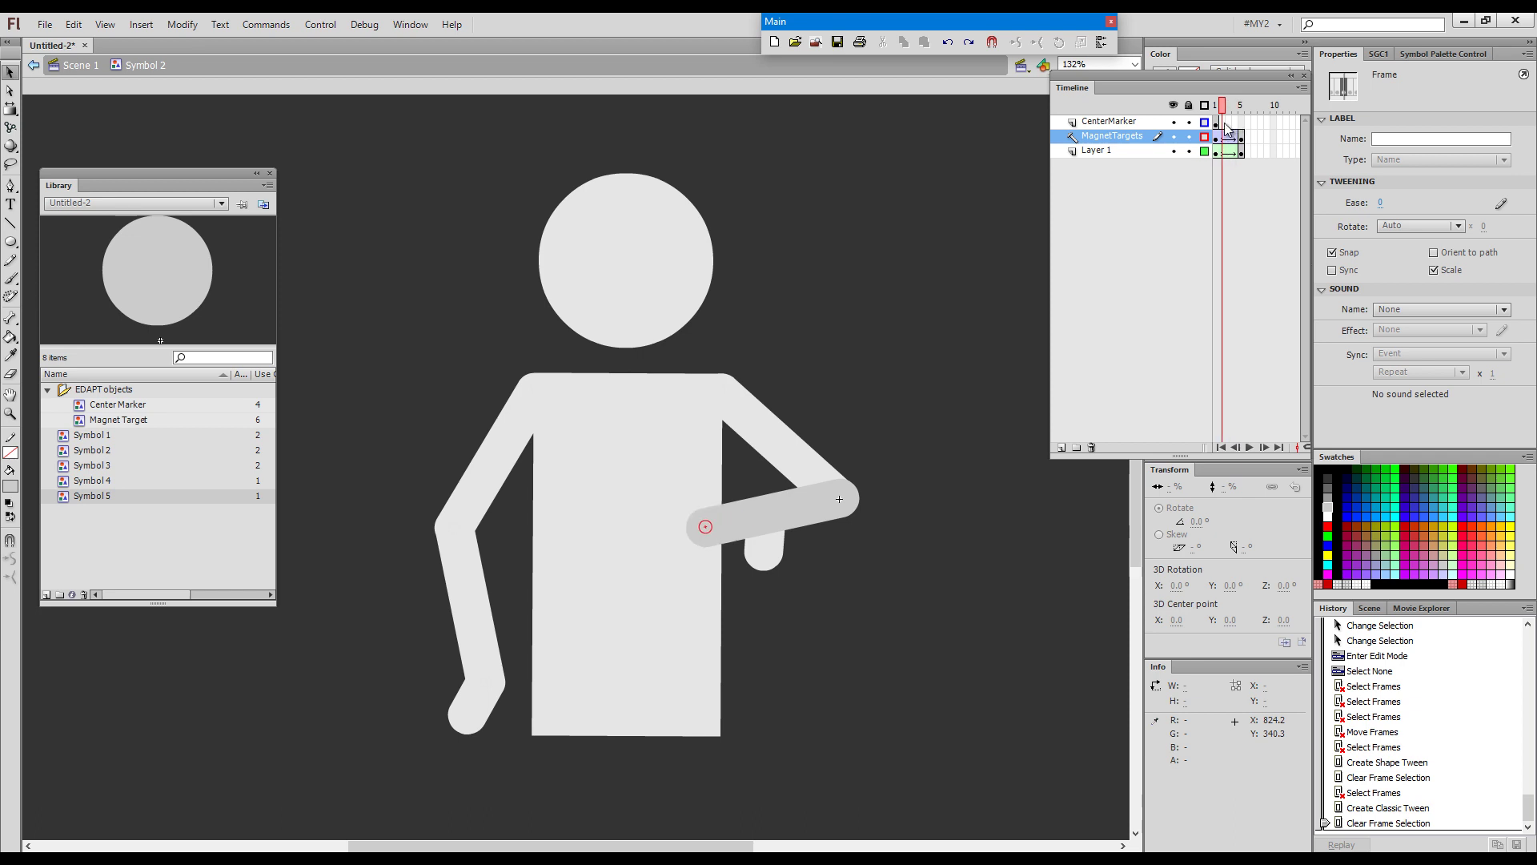
left_click(79, 69)
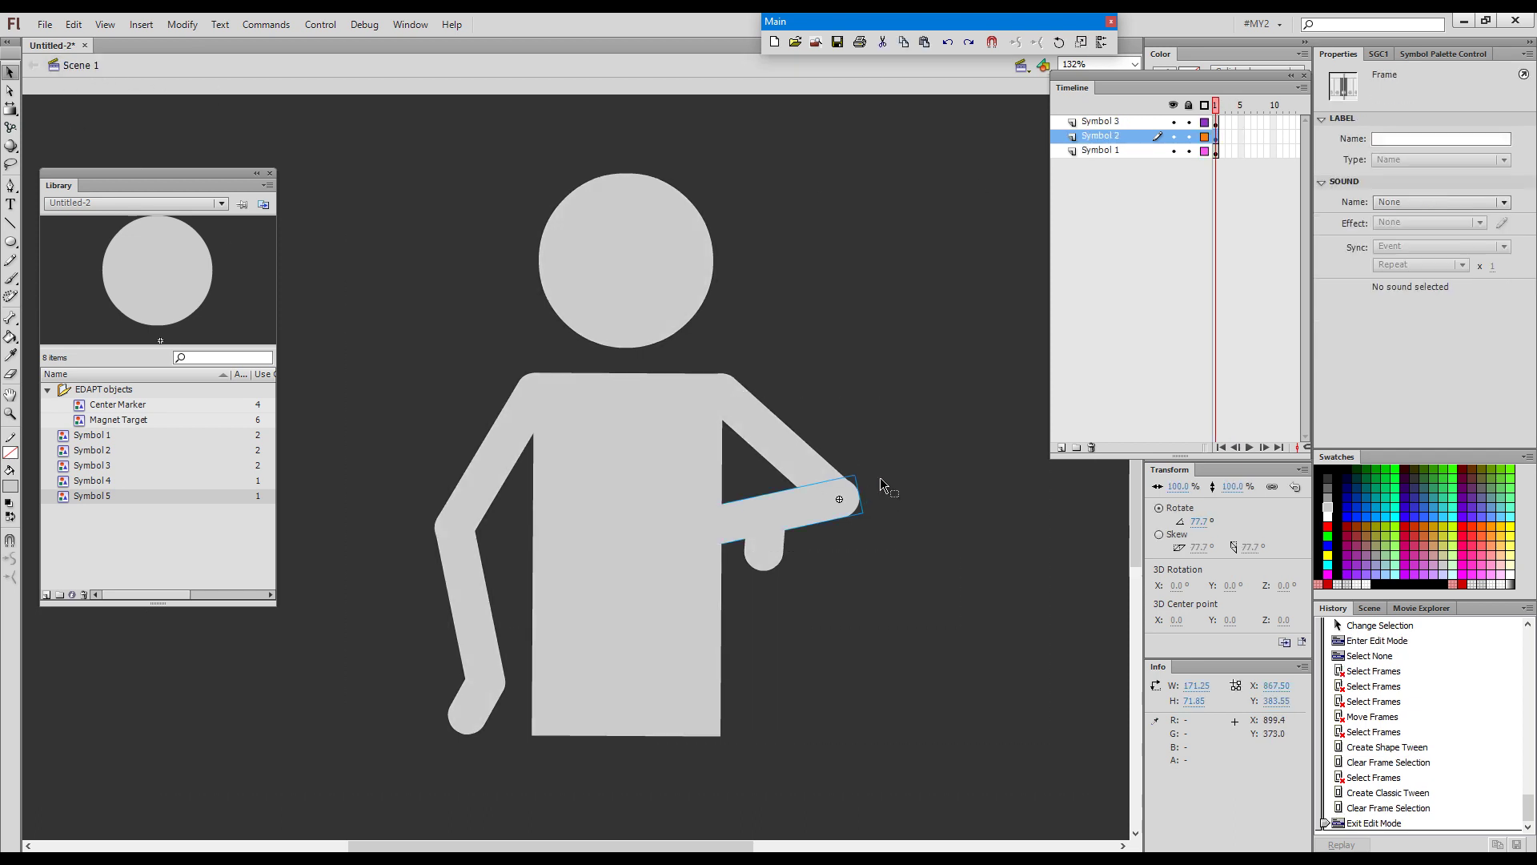
Raise the arm with KineFlex, rotating the forearm to about 58°, set the forearm to frame 3, and snap the hand to it
left_click(819, 509)
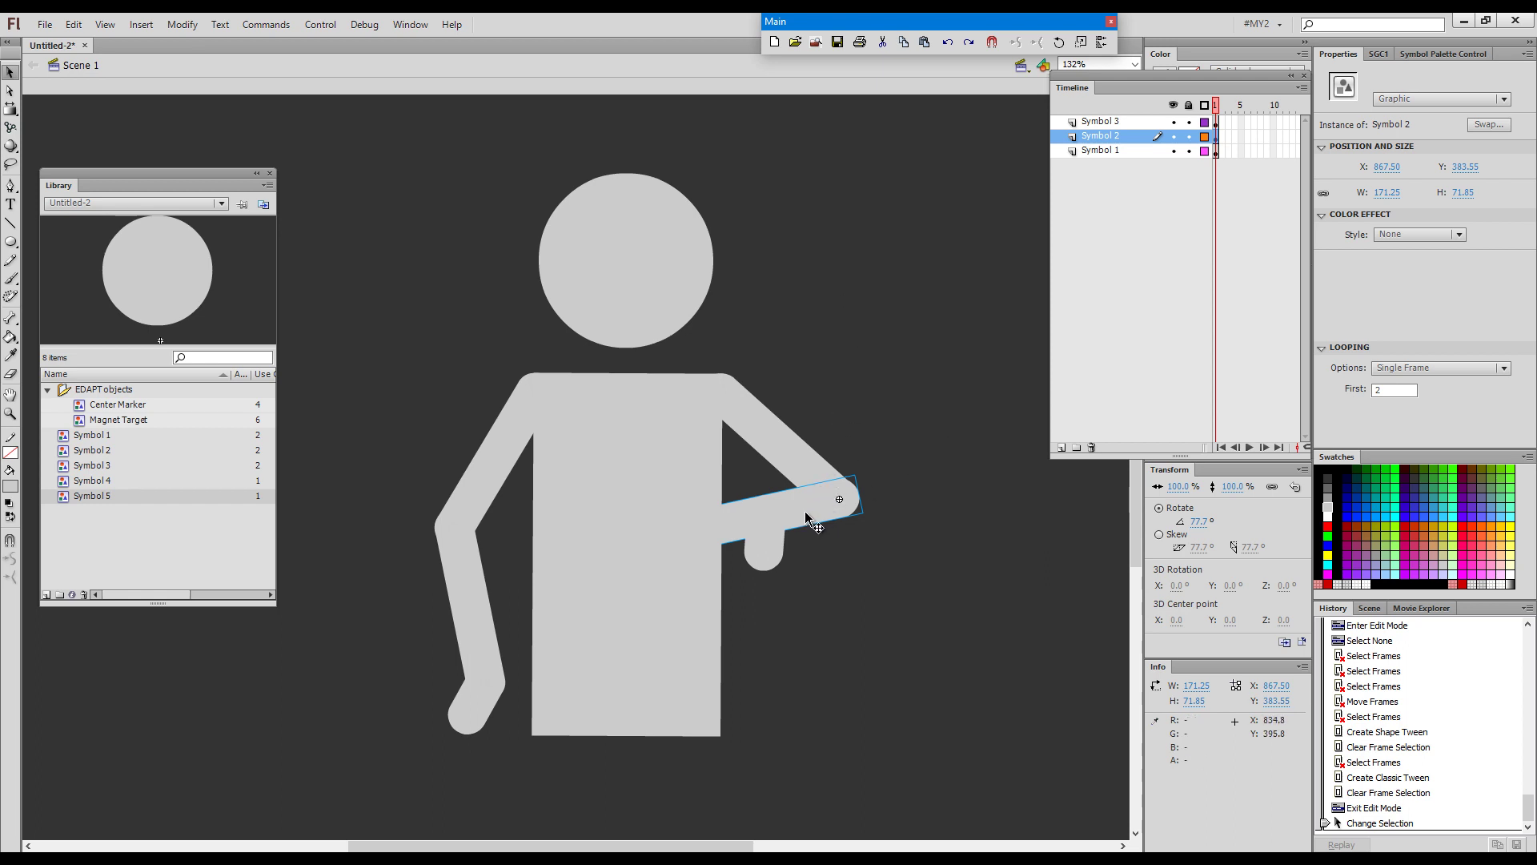
key("g")
left_click_drag(797, 466, 831, 496)
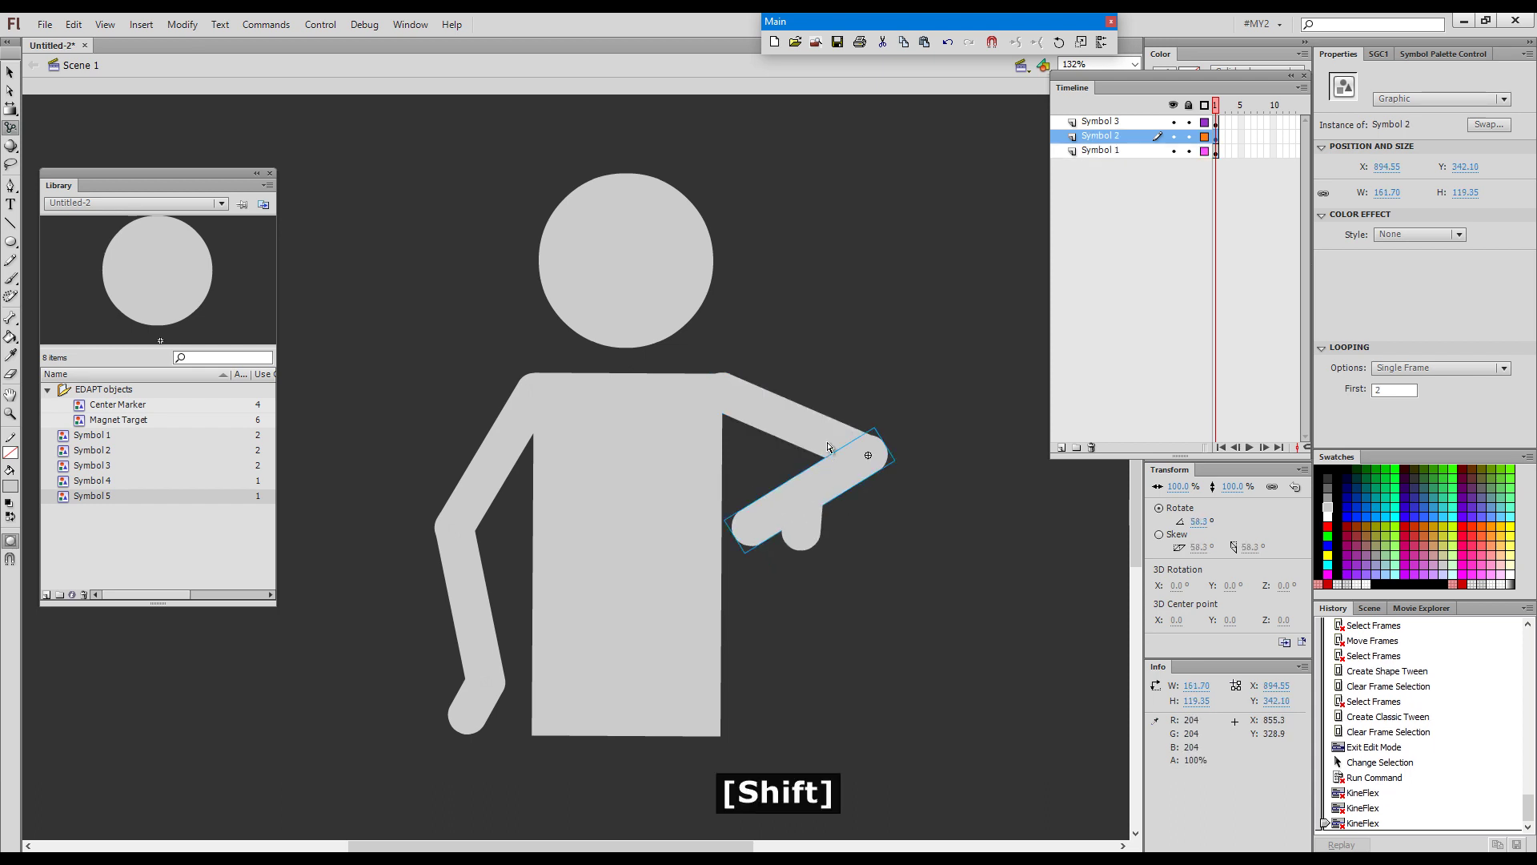
key("shift+period")
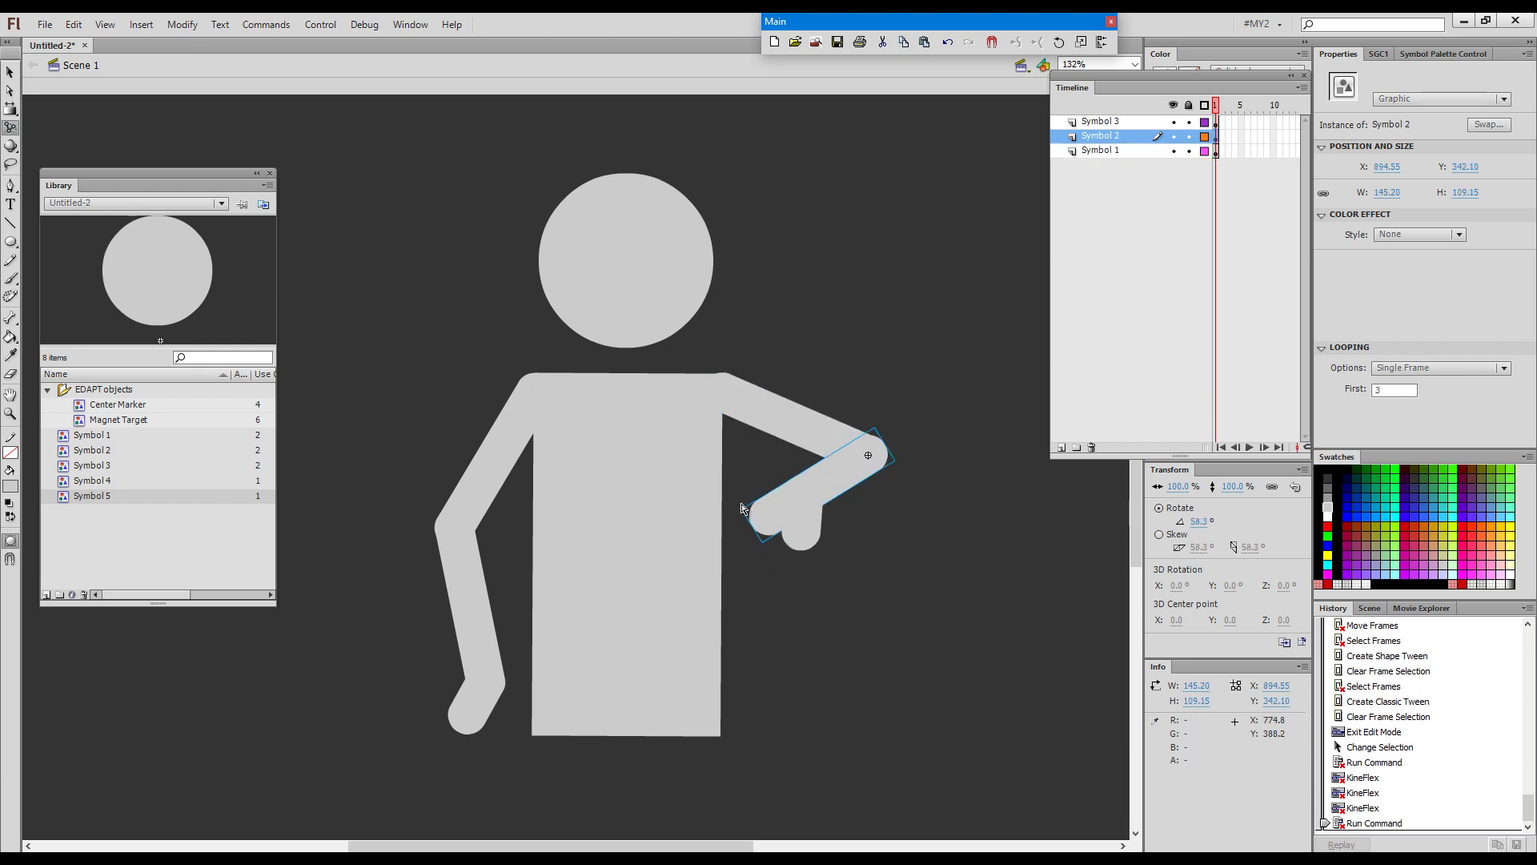
key("1")
key("grave")
left_click(809, 630)
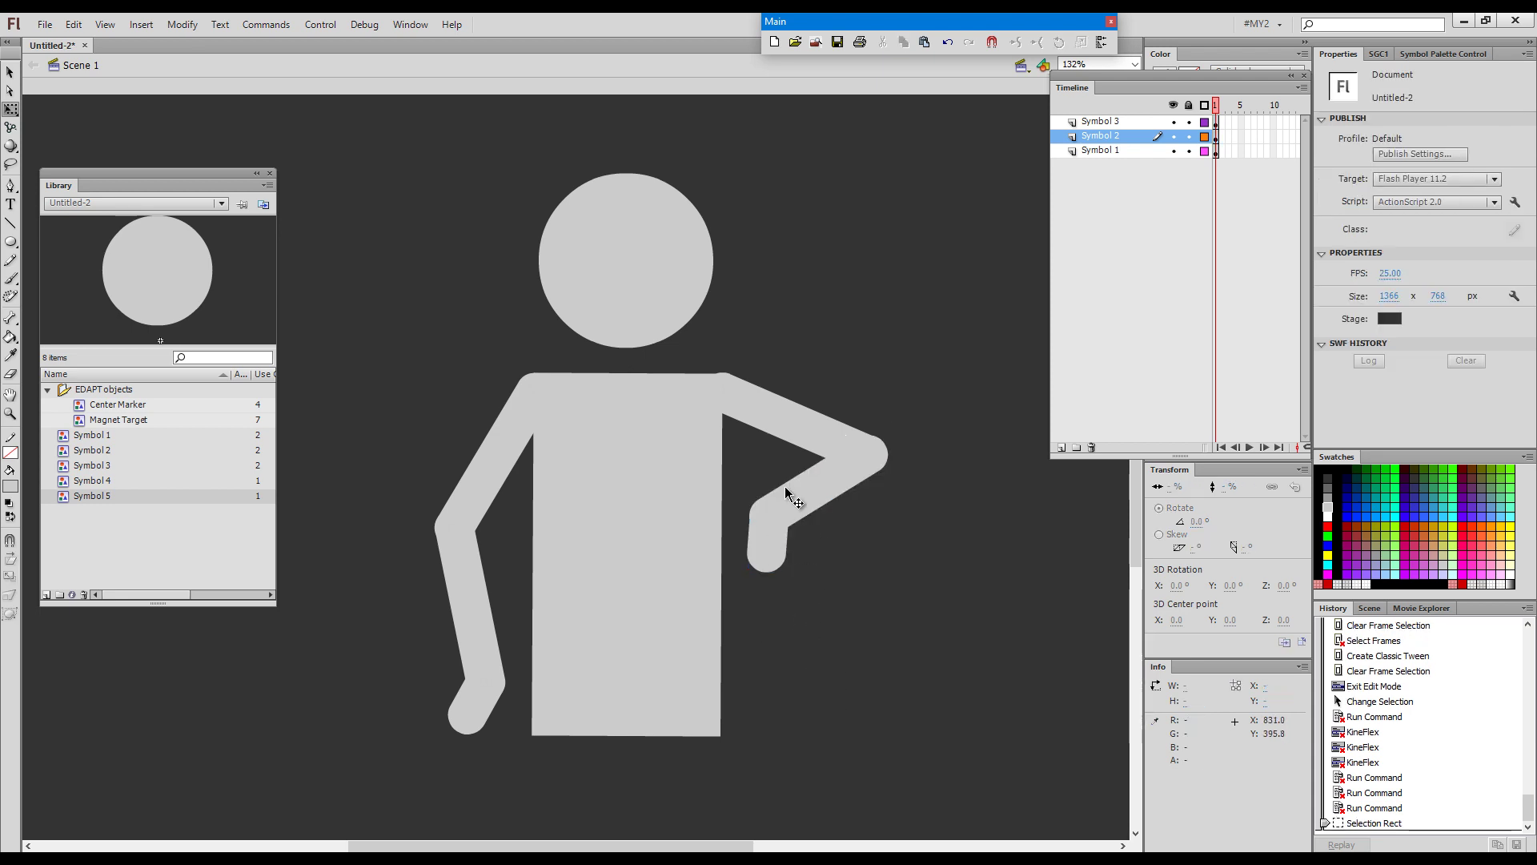
Advance the raised arm's forearm instance to frame 5
left_click(807, 512)
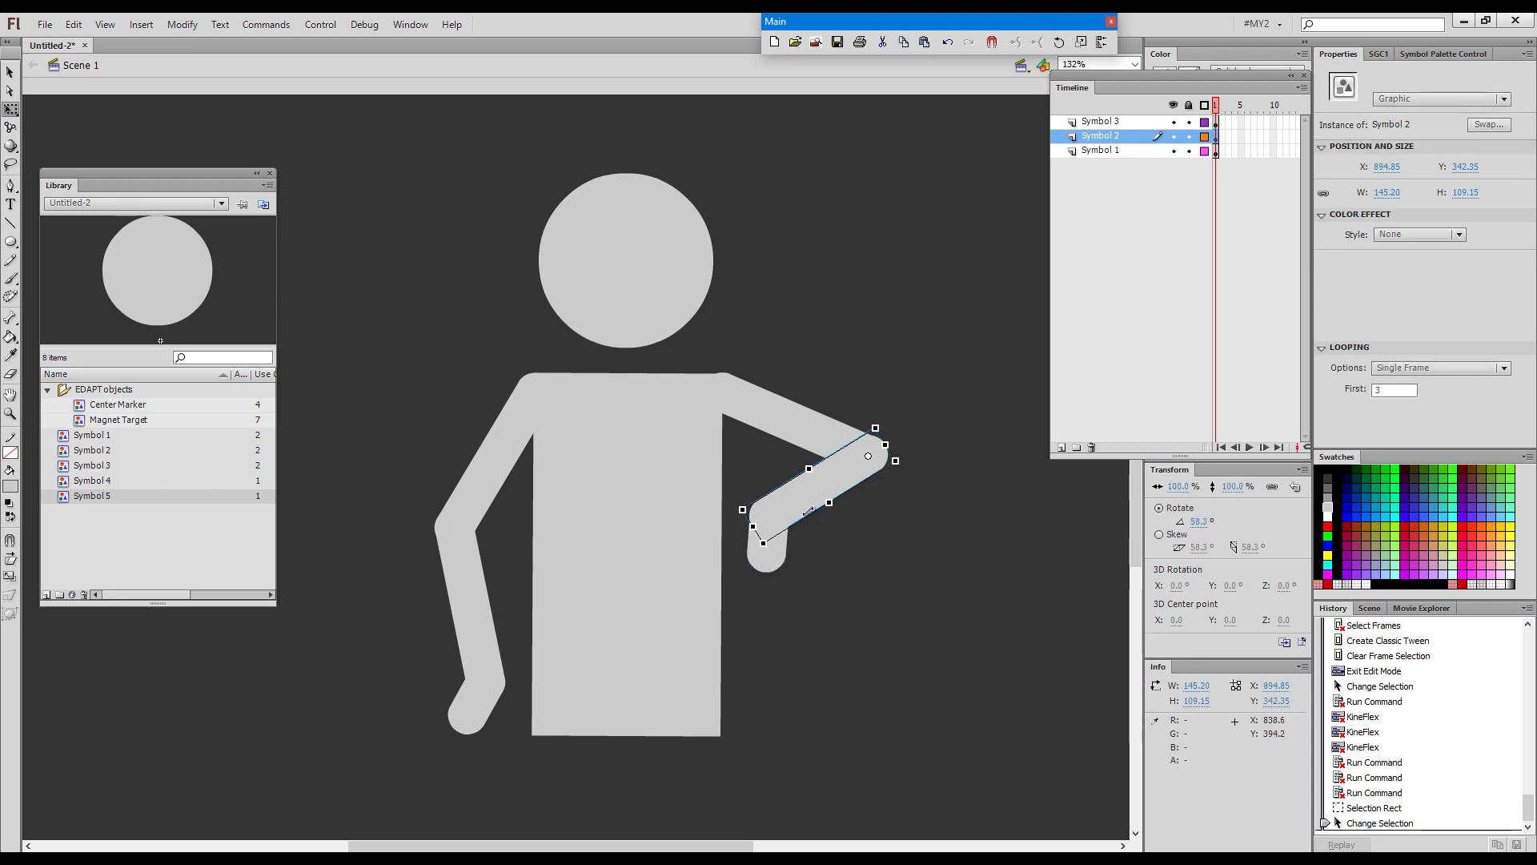
left_click(855, 586)
left_click(823, 498)
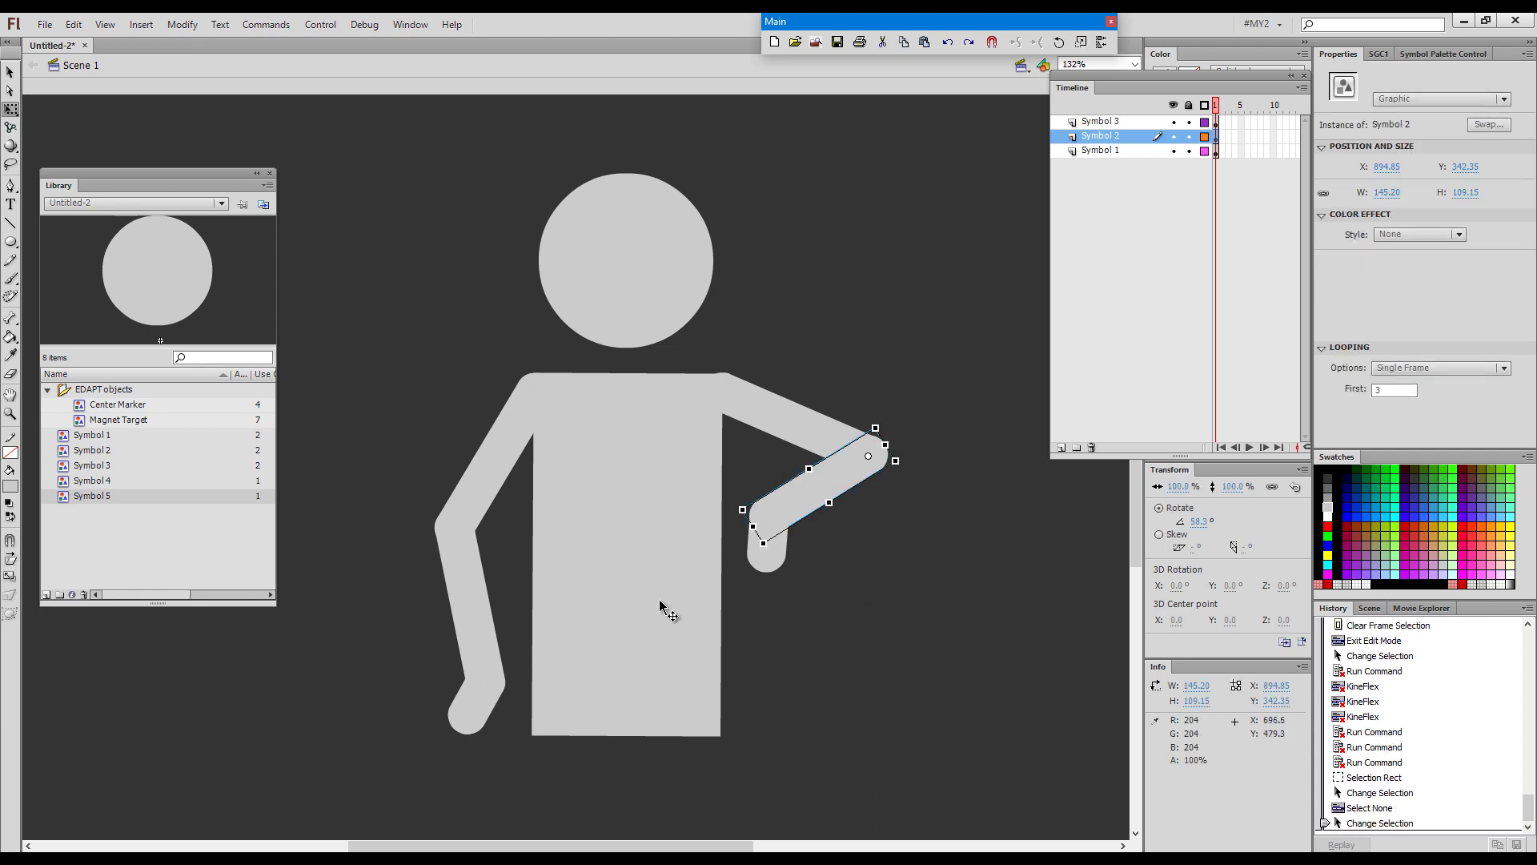
key("shift+period")
key("shift+period")
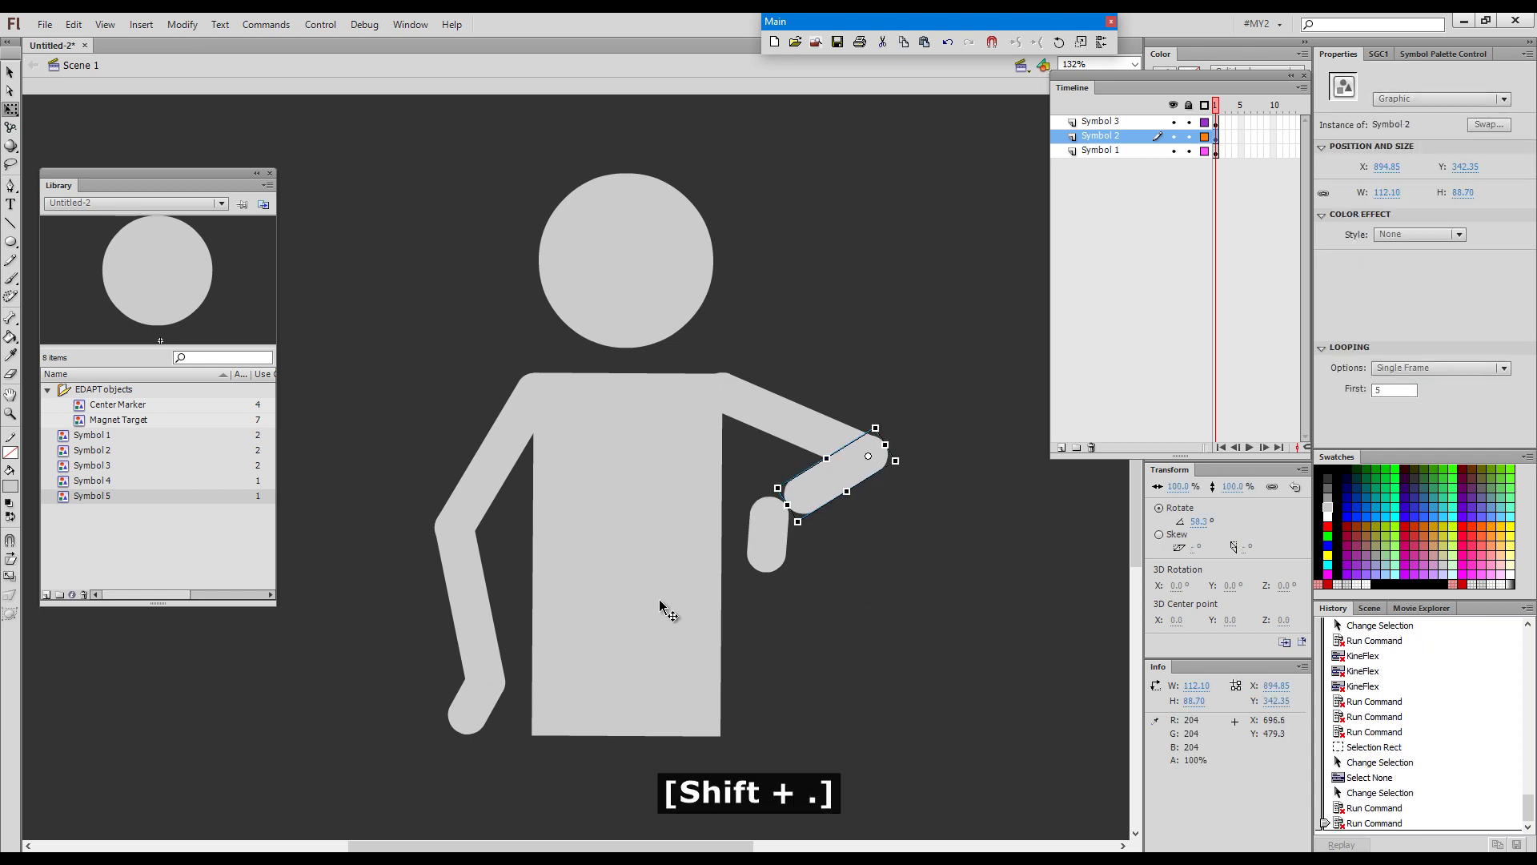
left_click(767, 558)
left_click(822, 495)
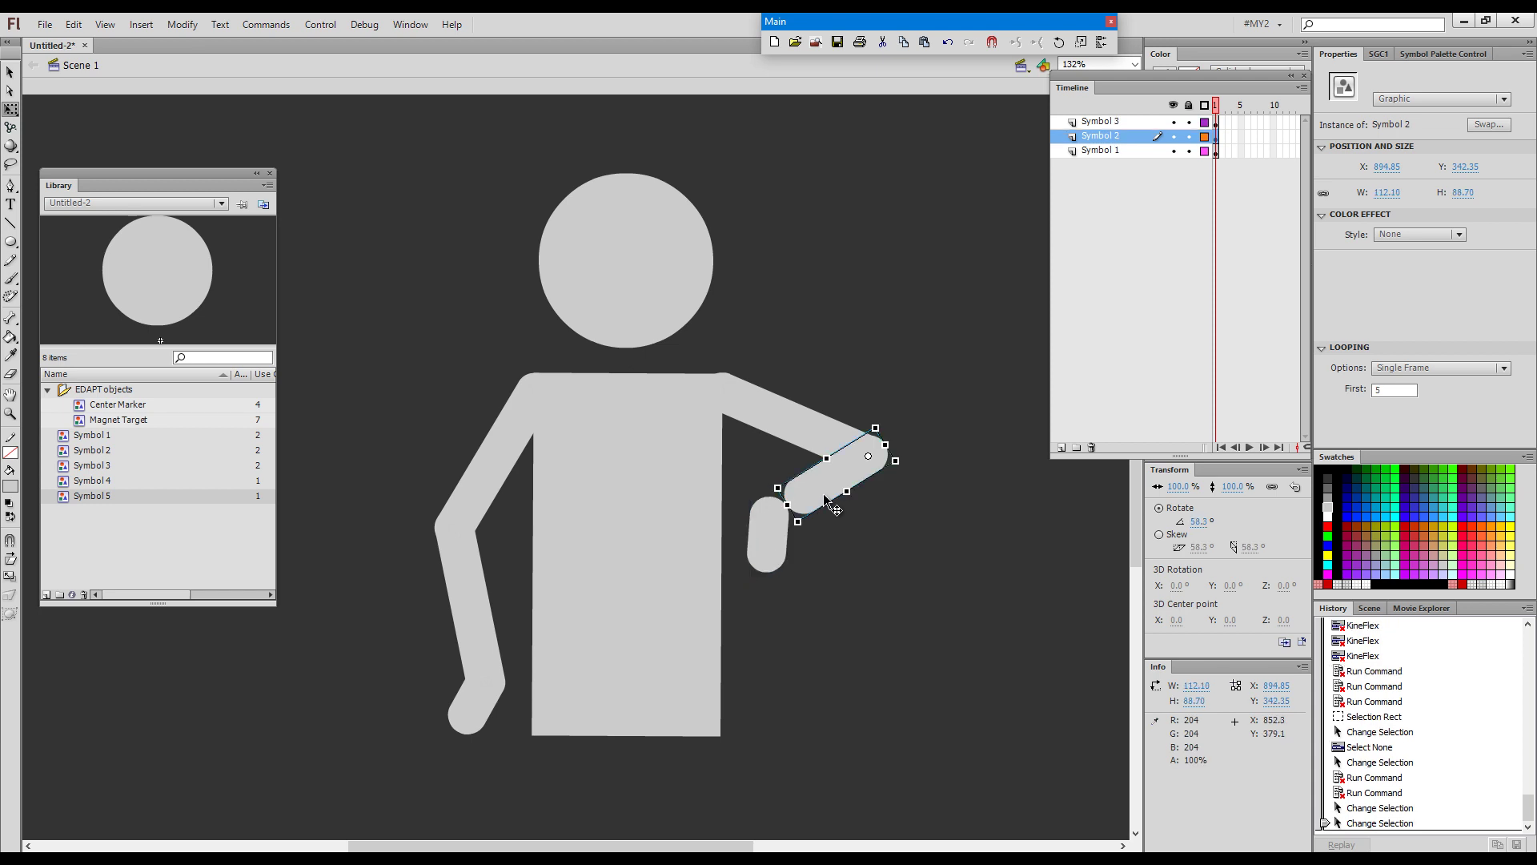
Open the raised forearm symbol at frame 5 to examine its magnet target, and return to Scene 1
key("v")
double_click(822, 497)
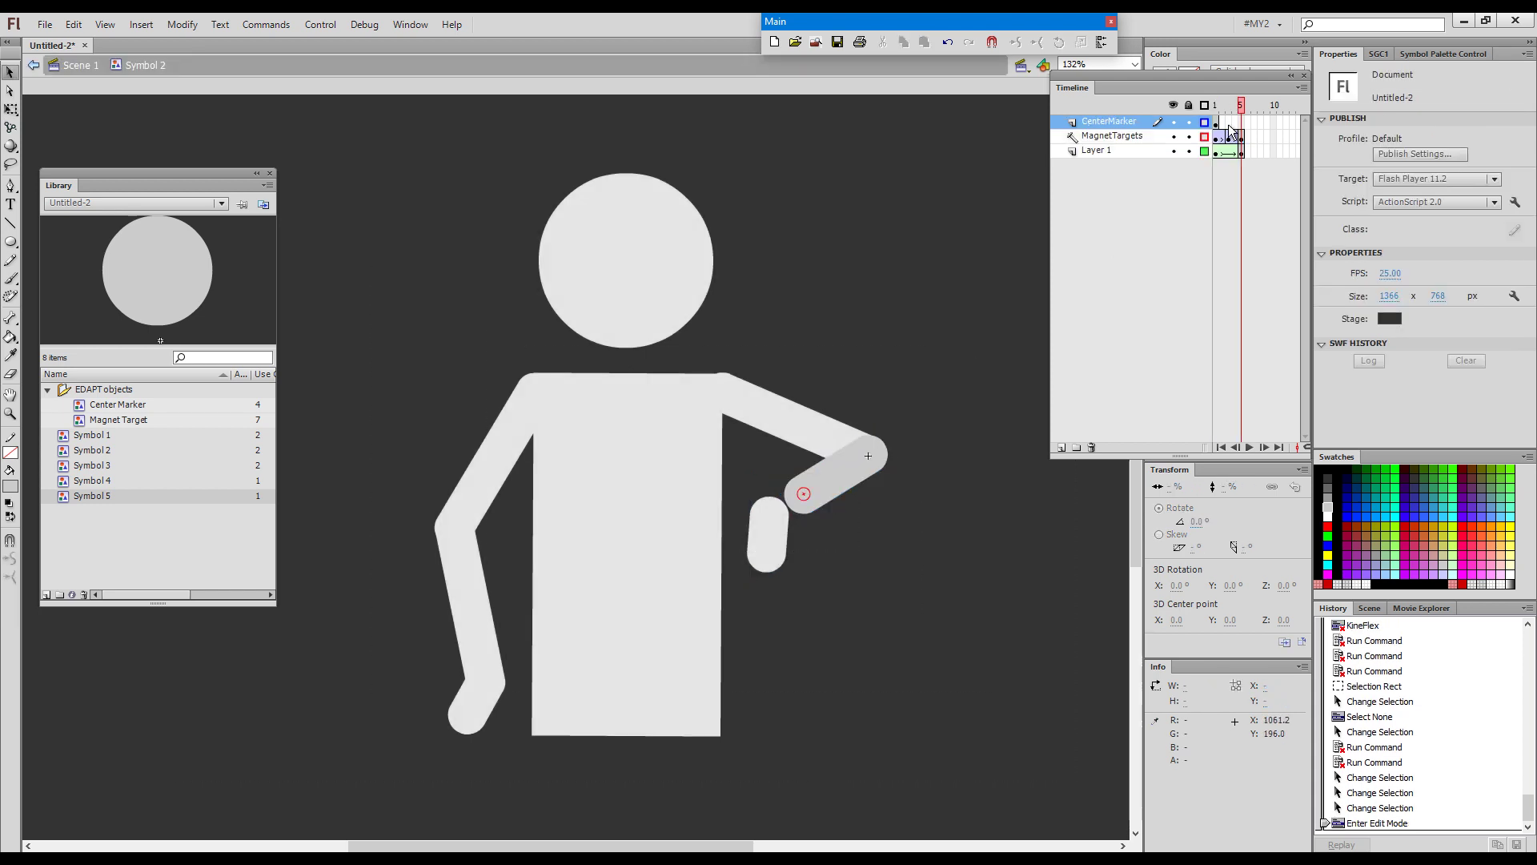
left_click(949, 522)
double_click(941, 518)
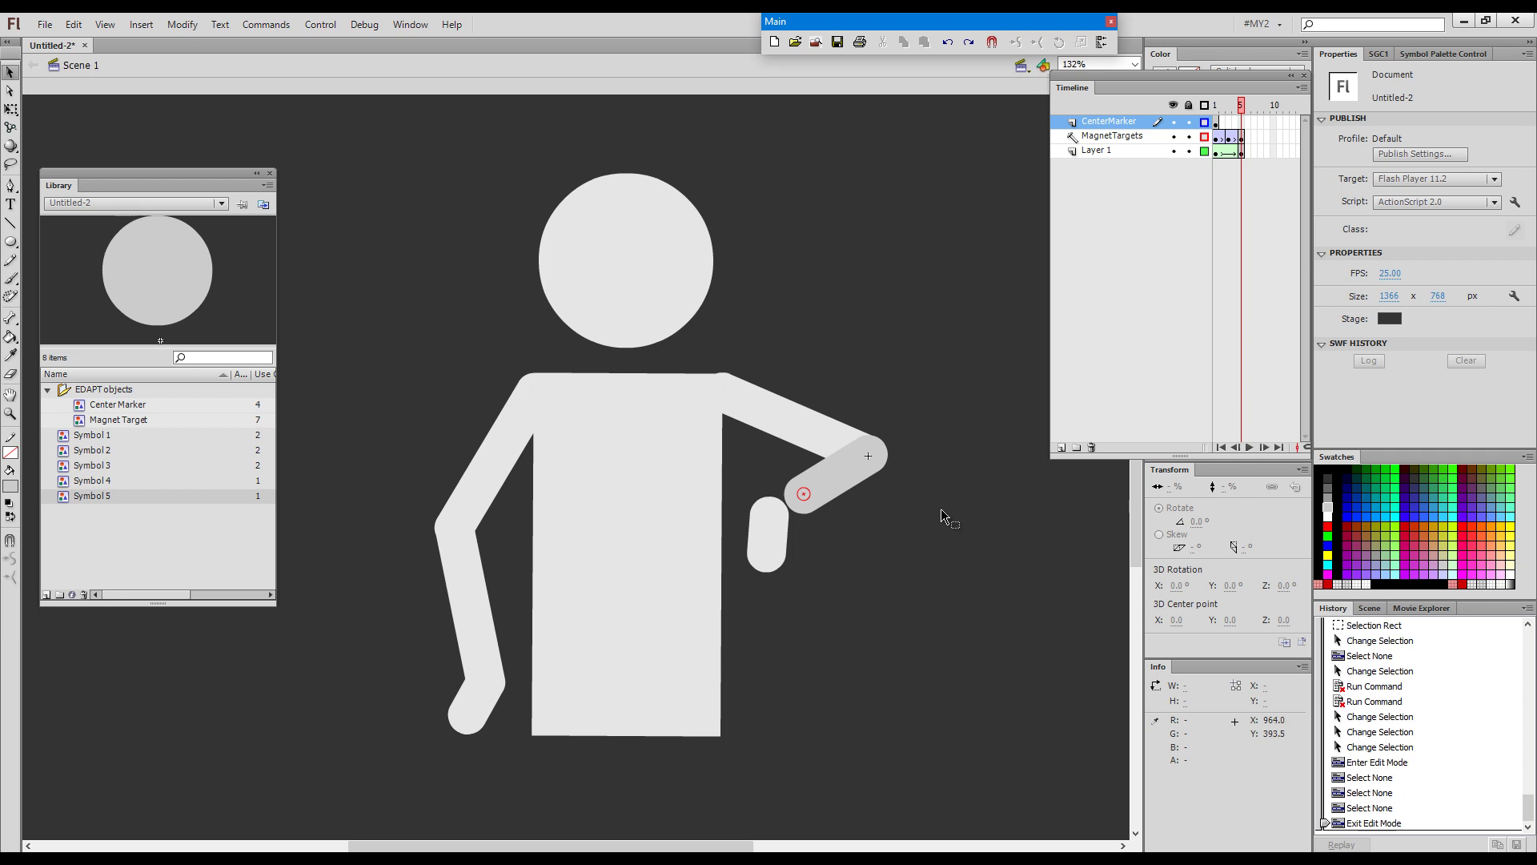
Step the raised forearm instance back to frame 4 and check the tweened magnet target inside its symbol
key("shift+comma")
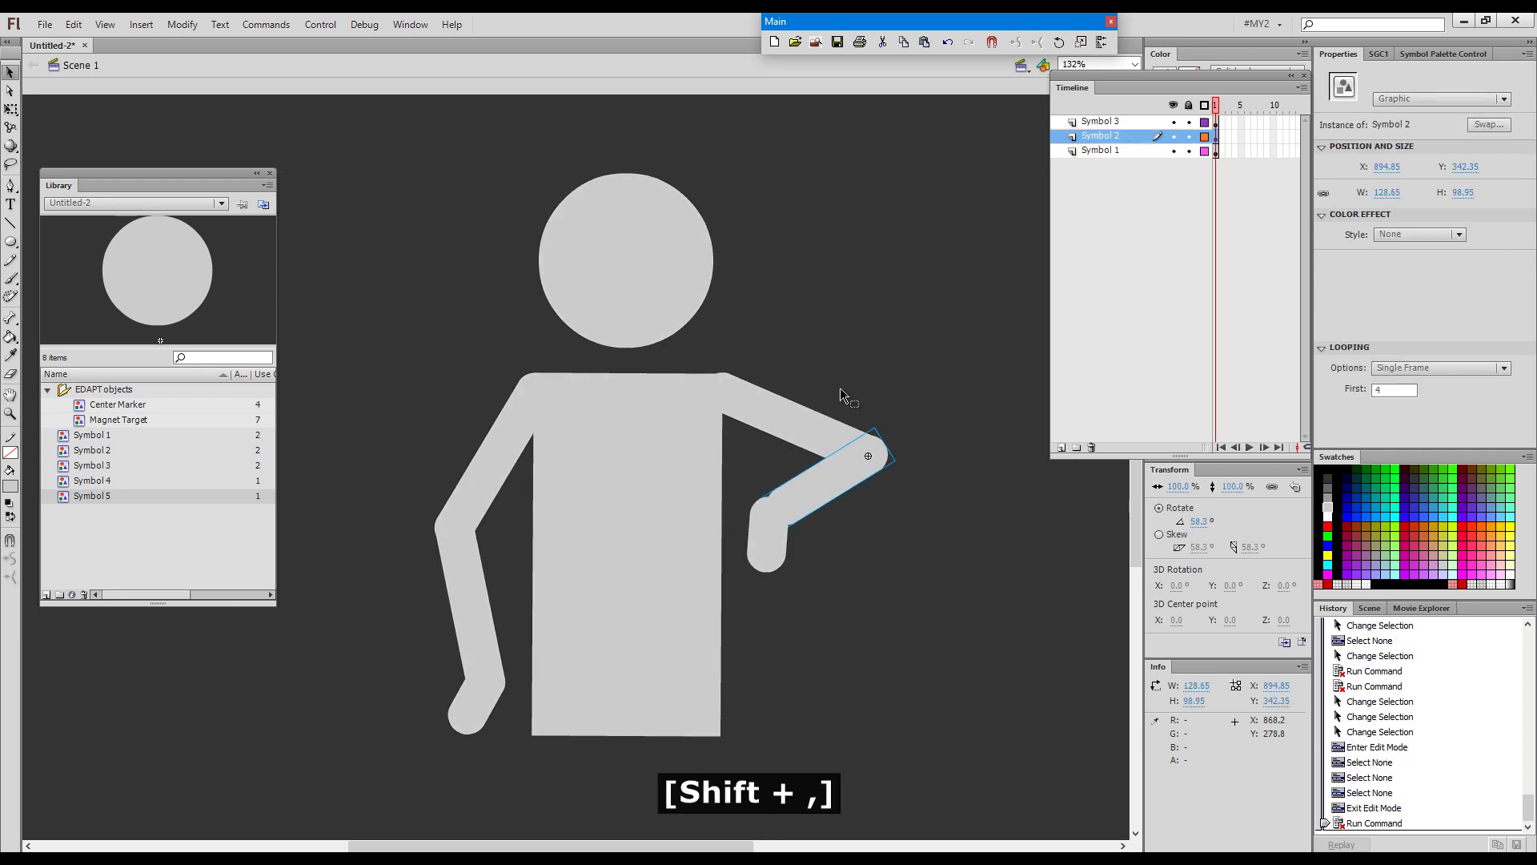
double_click(809, 503)
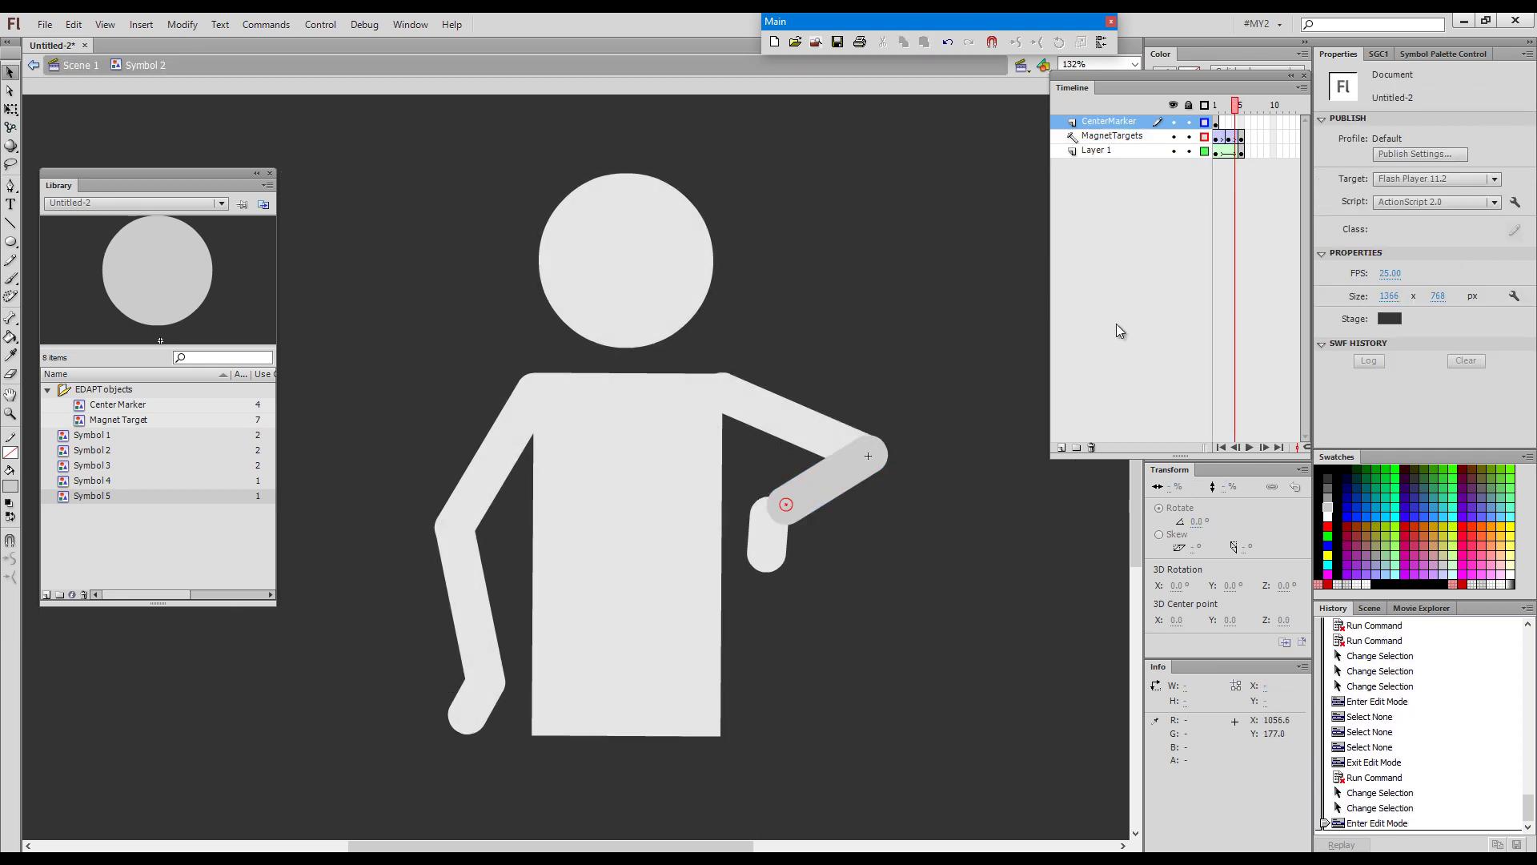
left_click(916, 498)
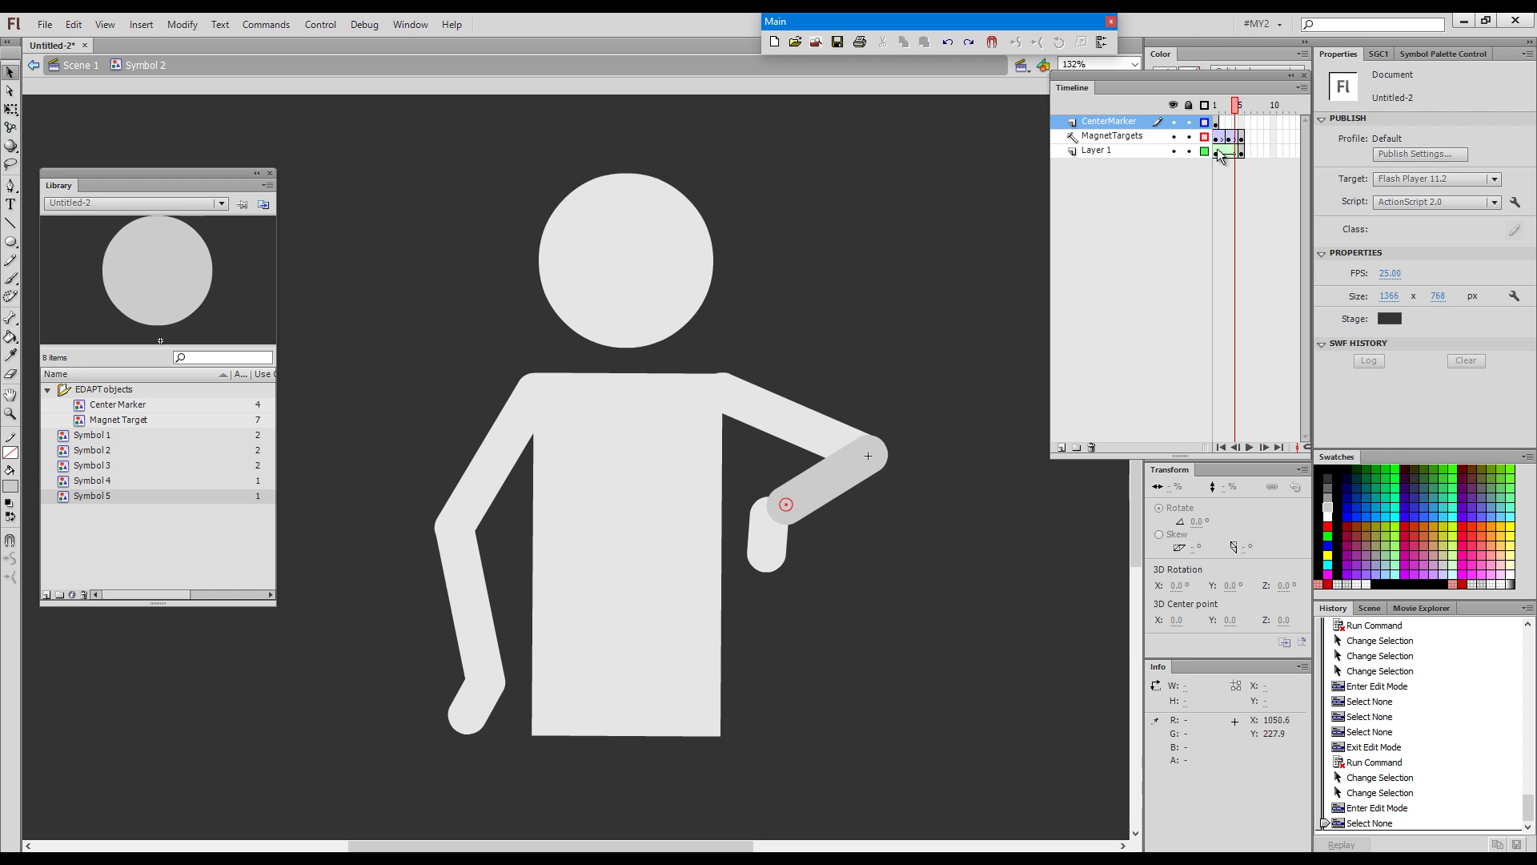
double_click(881, 531)
Snap the detached hand of the raised arm to the forearm's magnet target
left_click(774, 544)
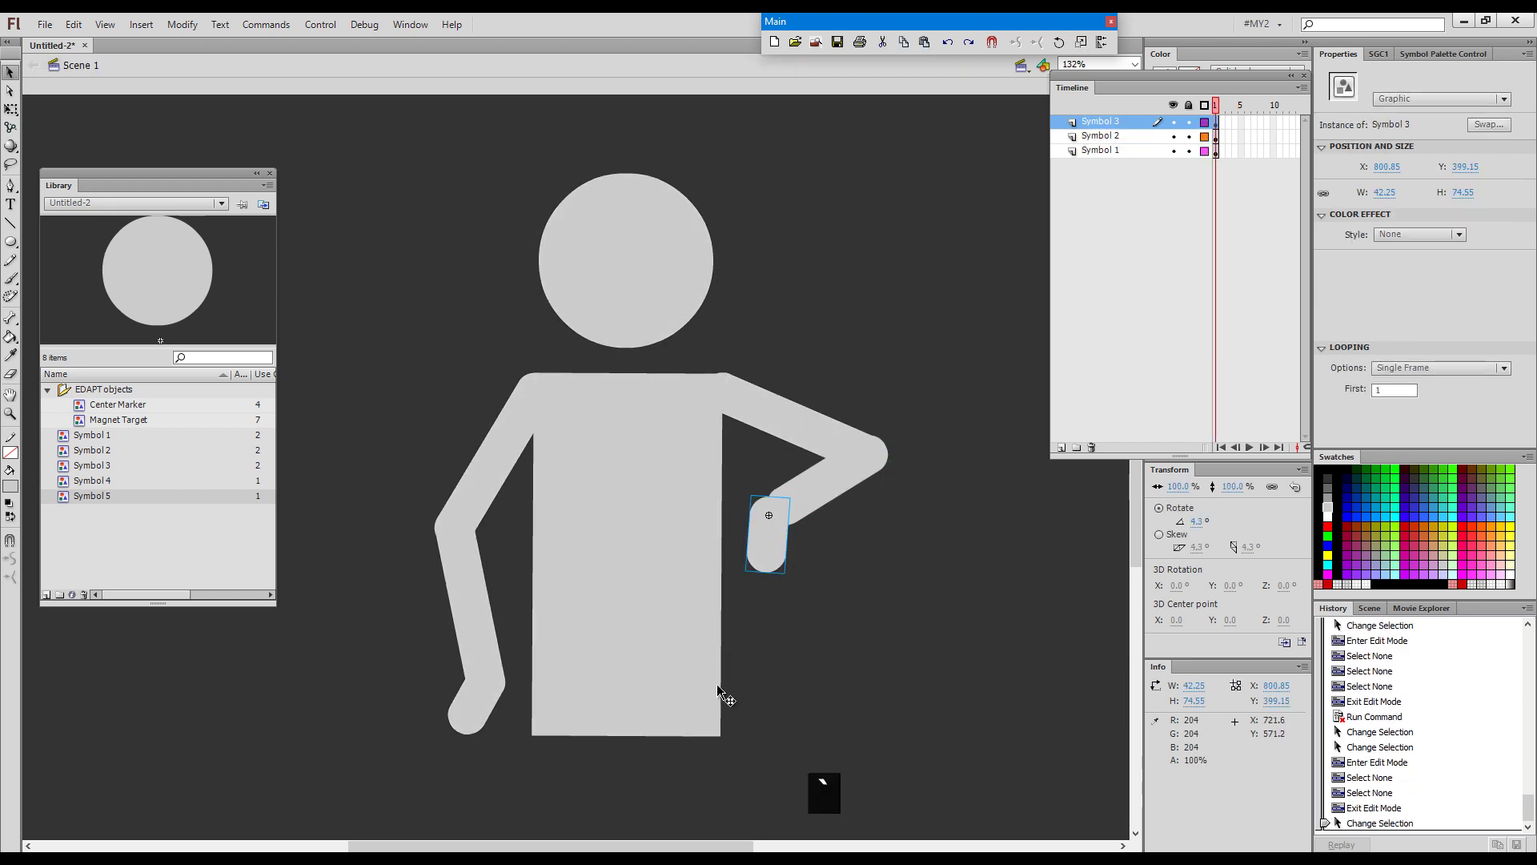
key("grave")
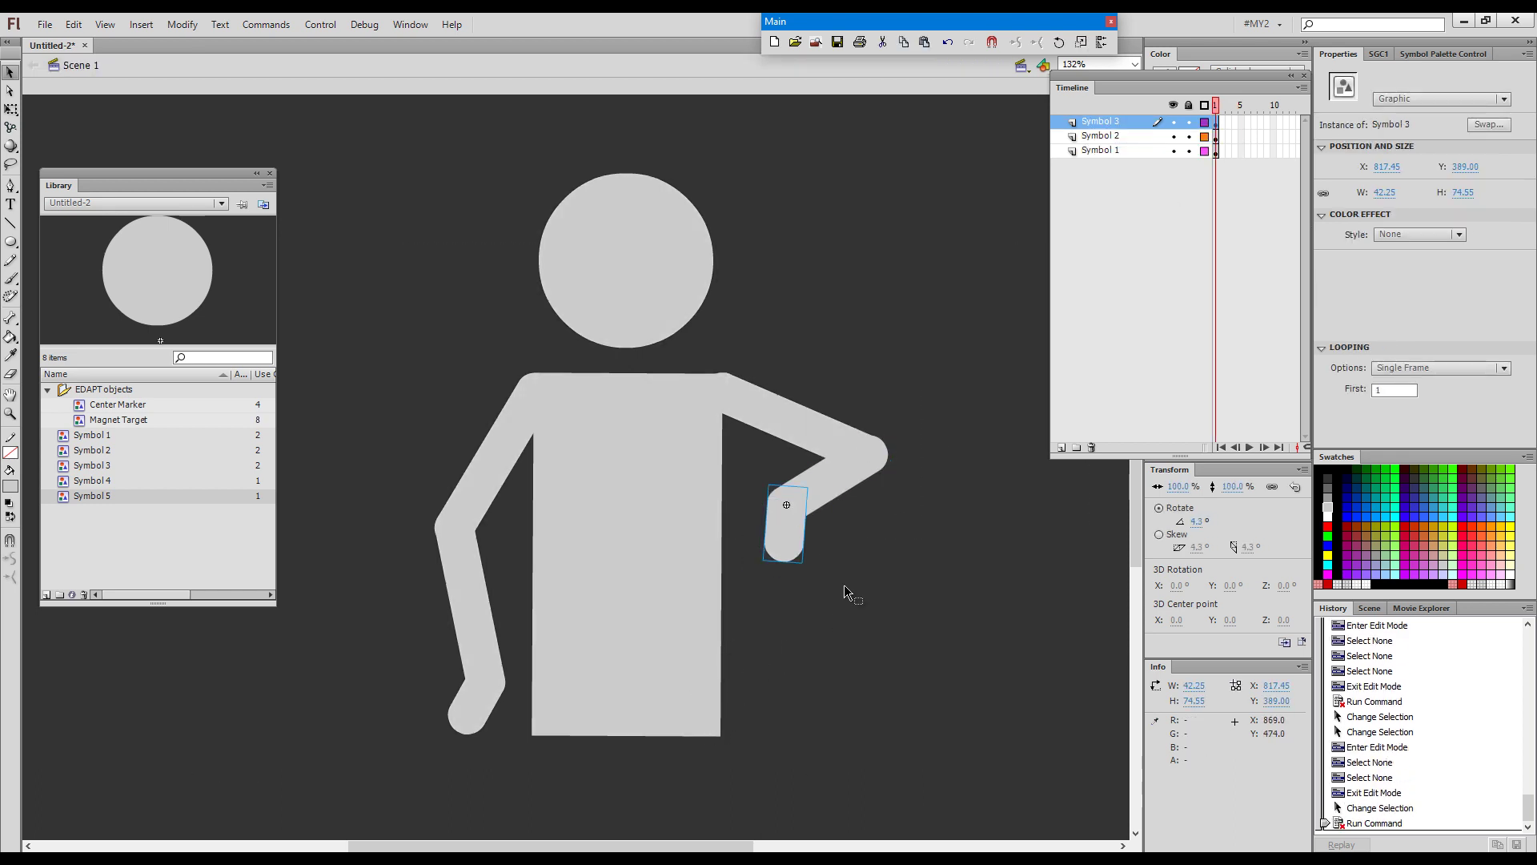